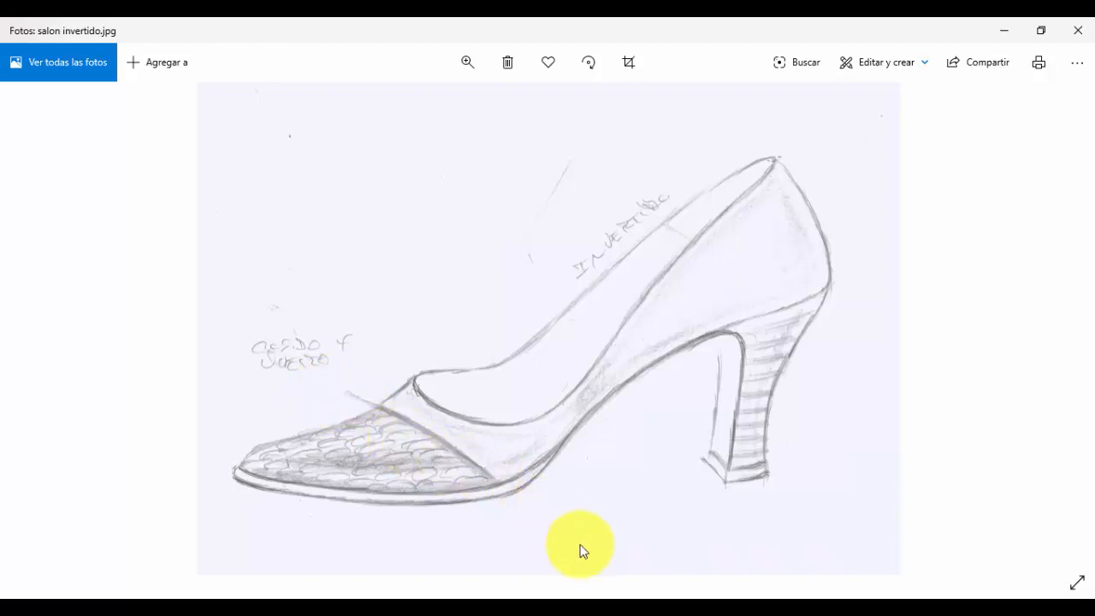
# - Switch to SIPECO, create a new drawing board and digitize the graphic file Hª ALTA SEÑORA onto it
pyautogui.click(517, 613)
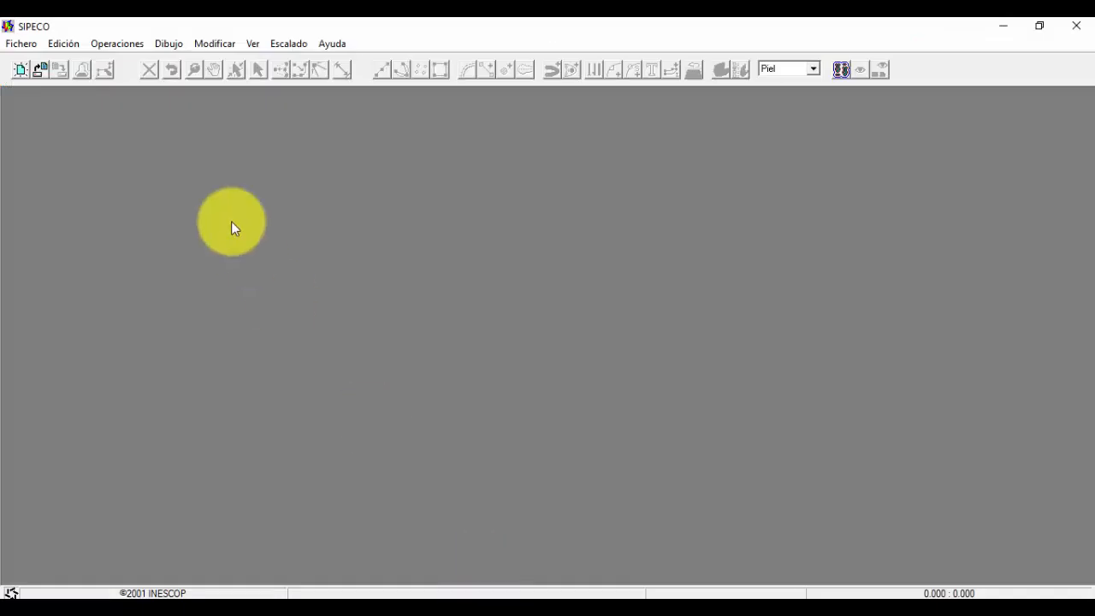
pyautogui.click(17, 71)
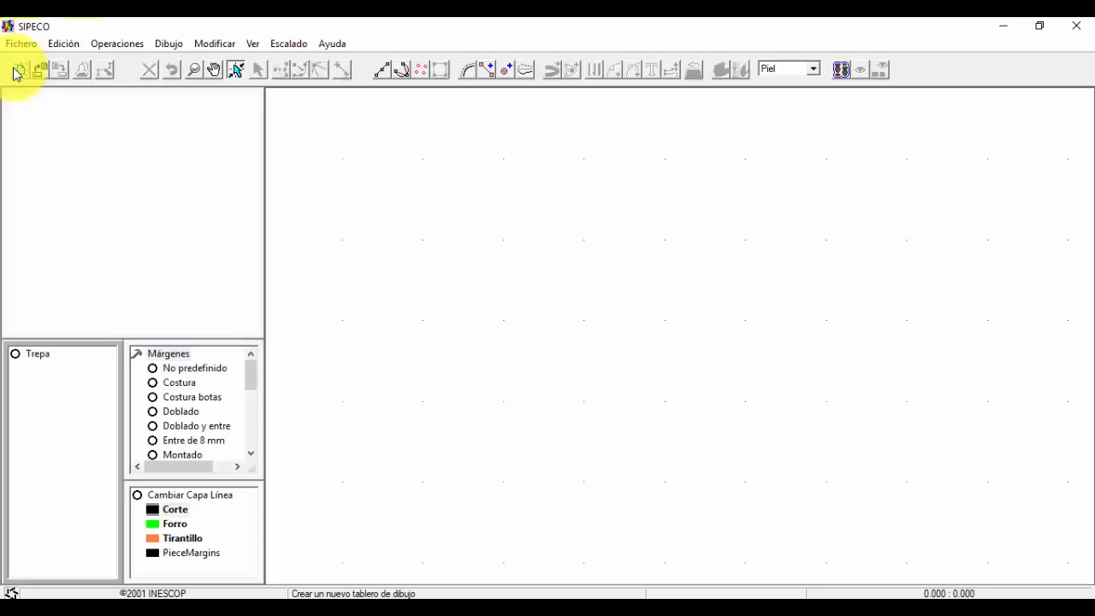
pyautogui.click(26, 44)
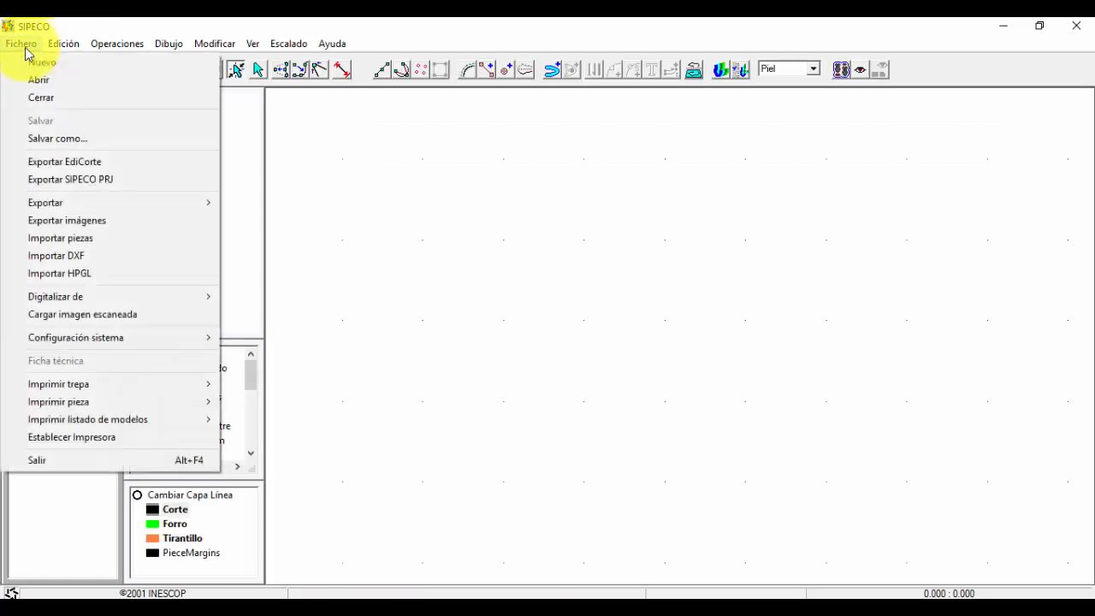
pyautogui.moveTo(152, 300)
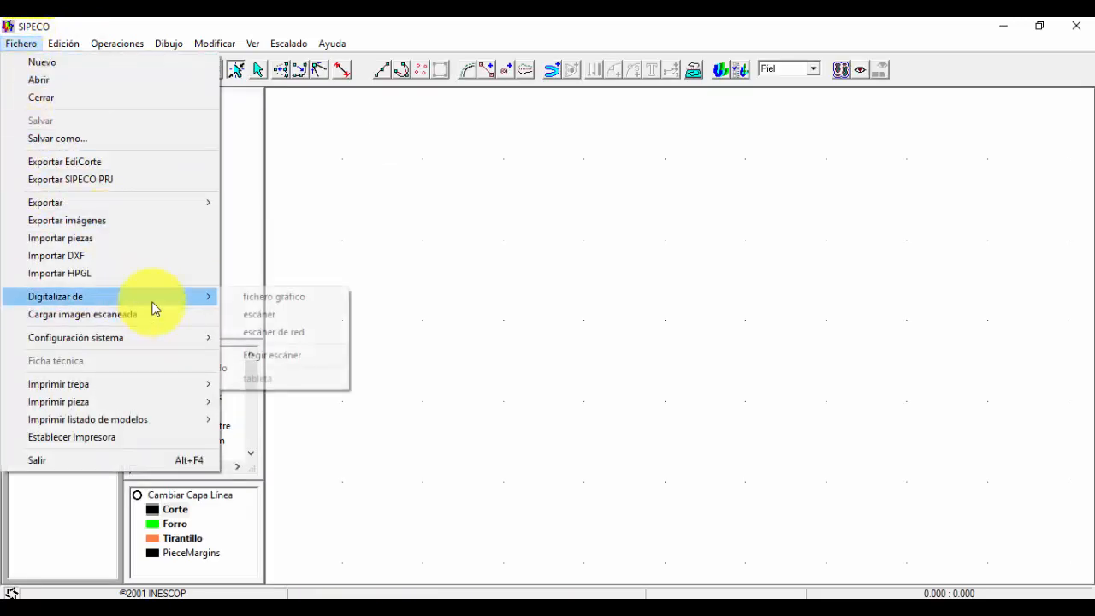
pyautogui.click(266, 297)
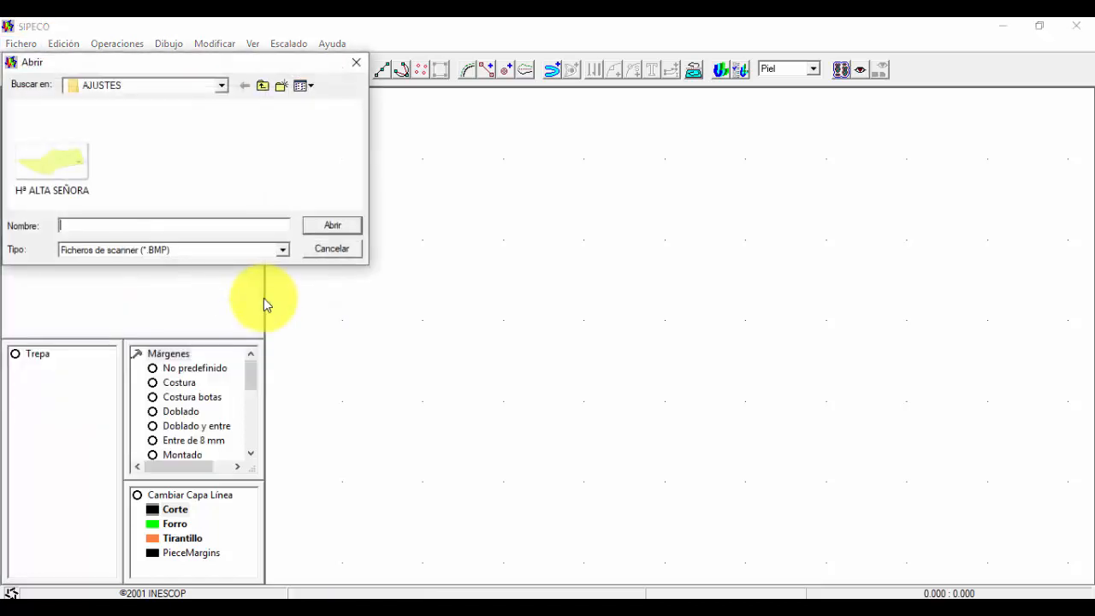
pyautogui.click(53, 178)
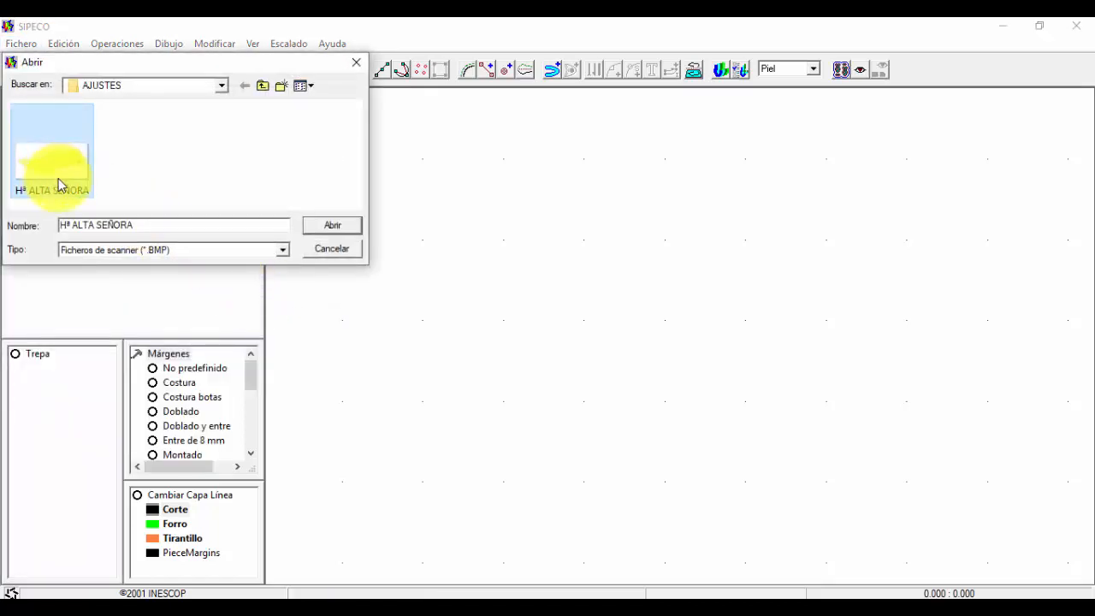
pyautogui.click(333, 227)
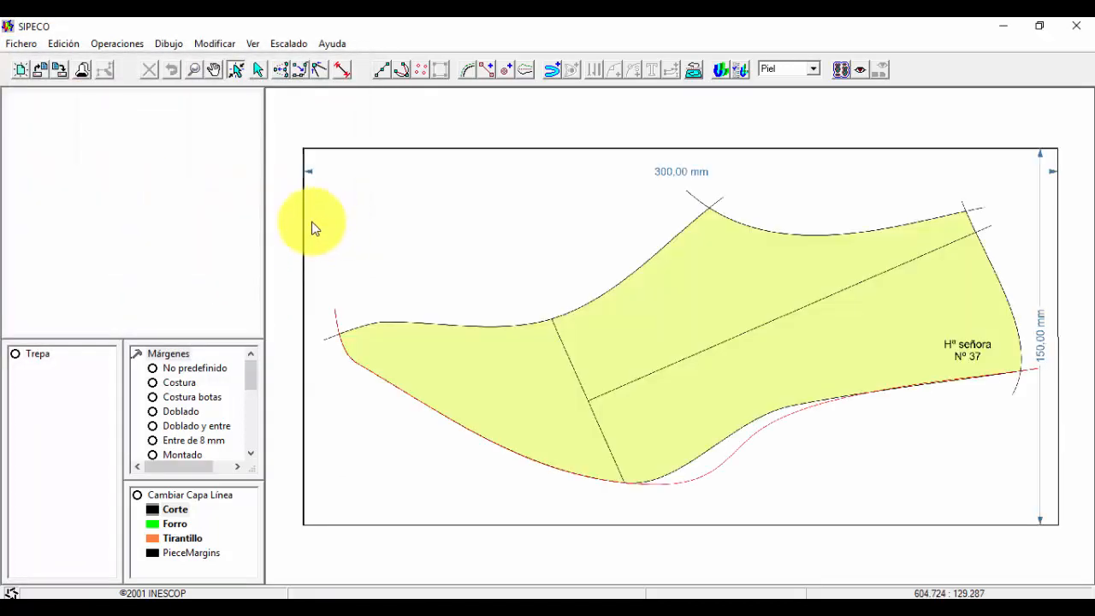
# - Hide the digitized image, delete the four-point rectangular frame around the last, and show the image again
pyautogui.click(253, 43)
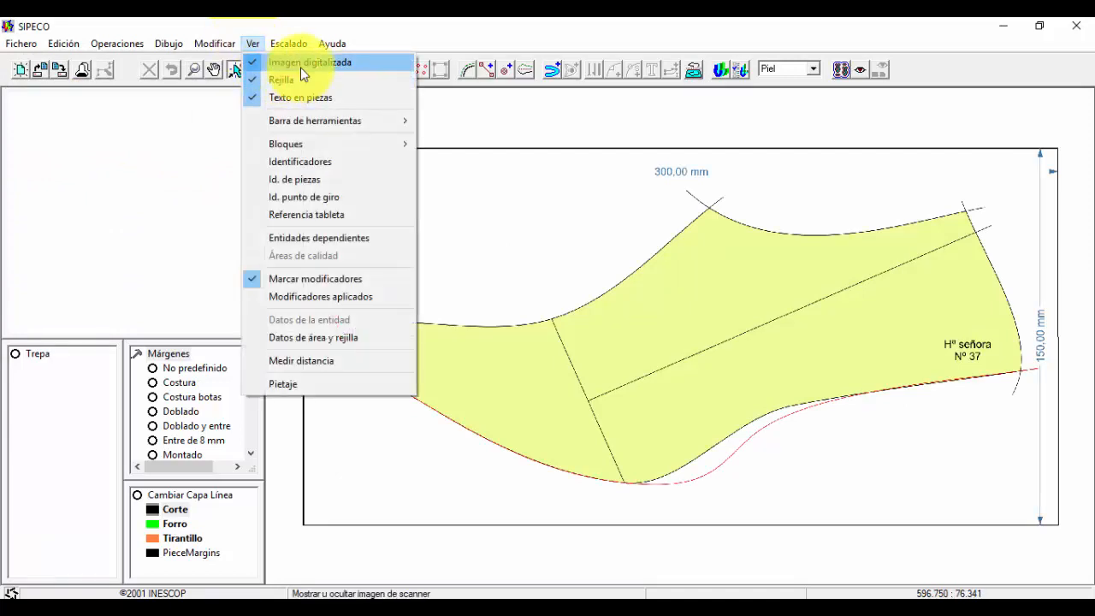
pyautogui.click(294, 64)
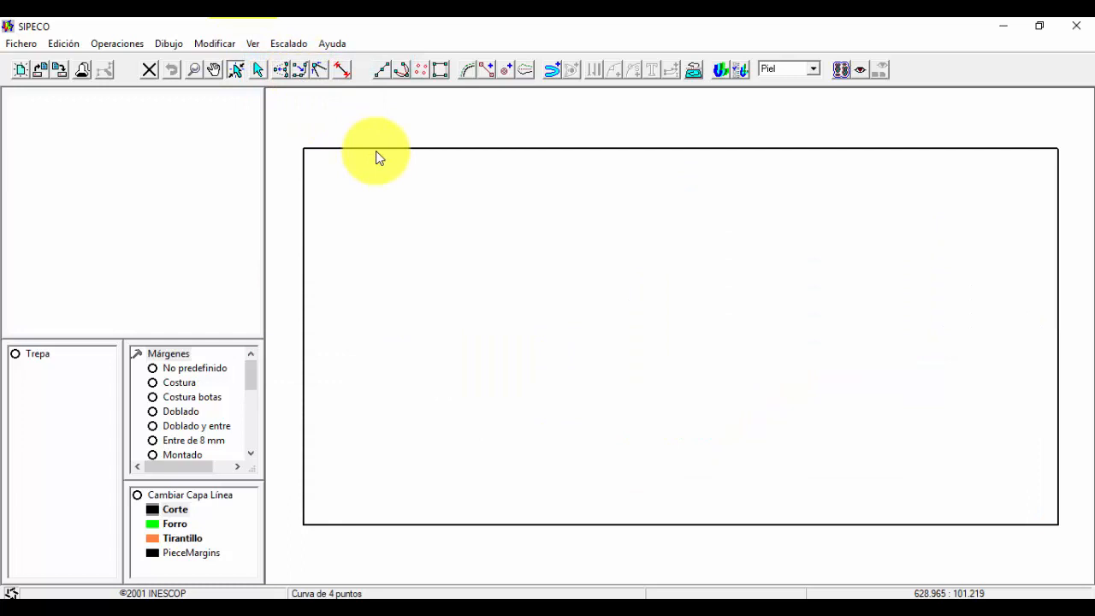
pyautogui.press('Delete')
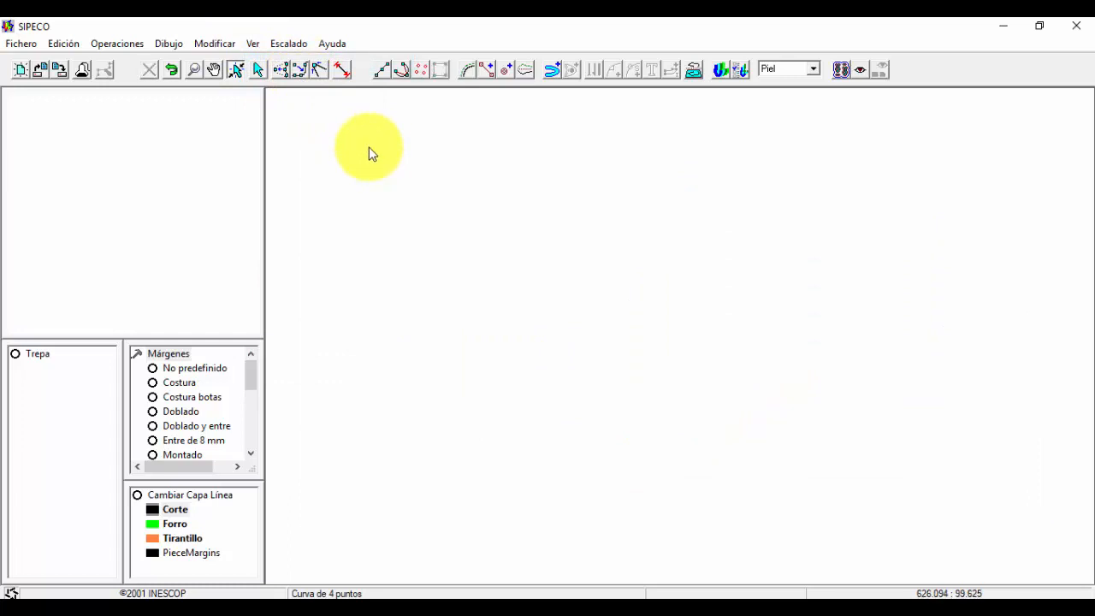
pyautogui.click(258, 43)
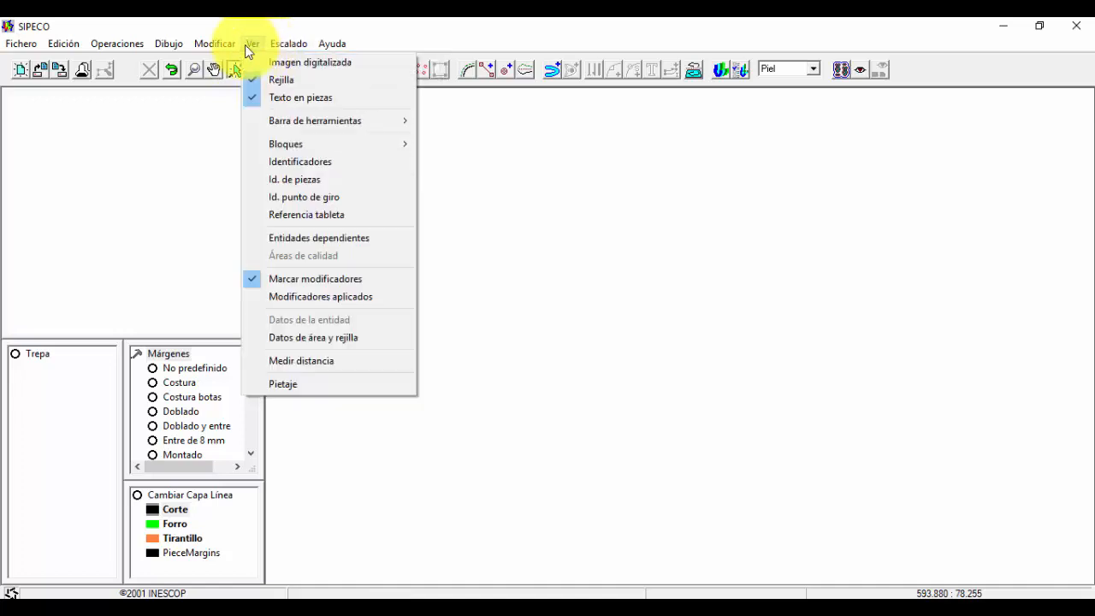
pyautogui.click(256, 63)
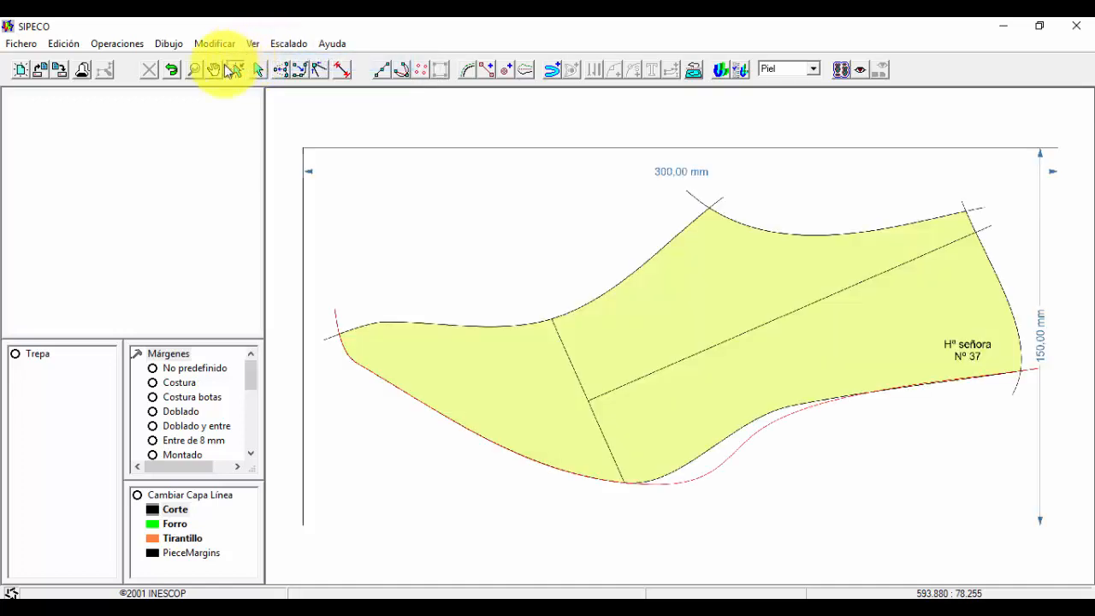
# - Draw a seven-point topline curve from the instep end of the ball line, dipping below the long guide line and rising to the heel back
pyautogui.click(402, 69)
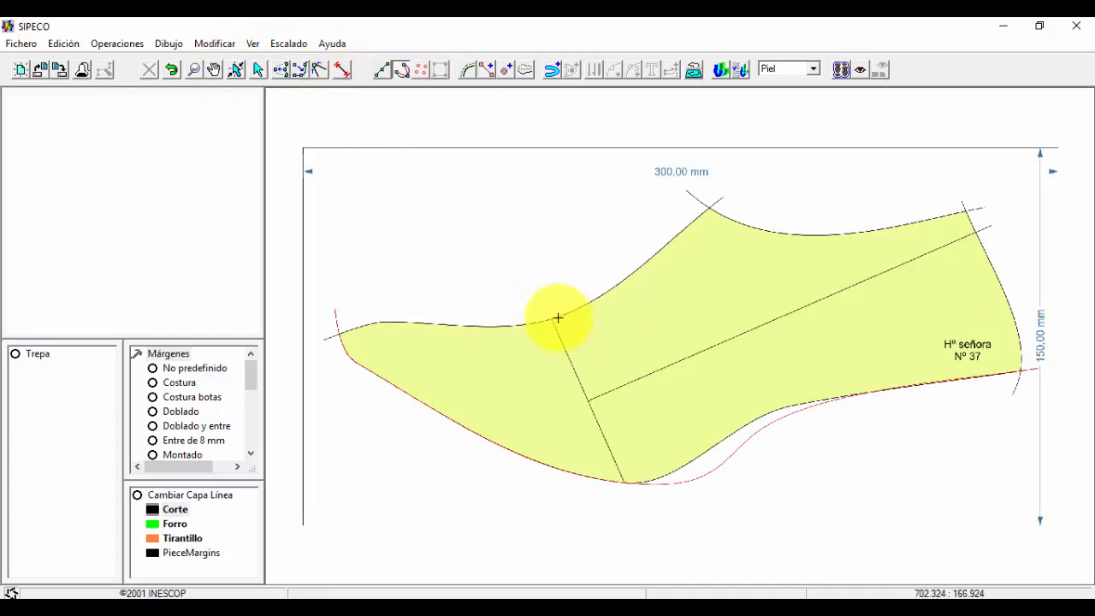
pyautogui.moveTo(556, 314); pyautogui.dragTo(560, 333)
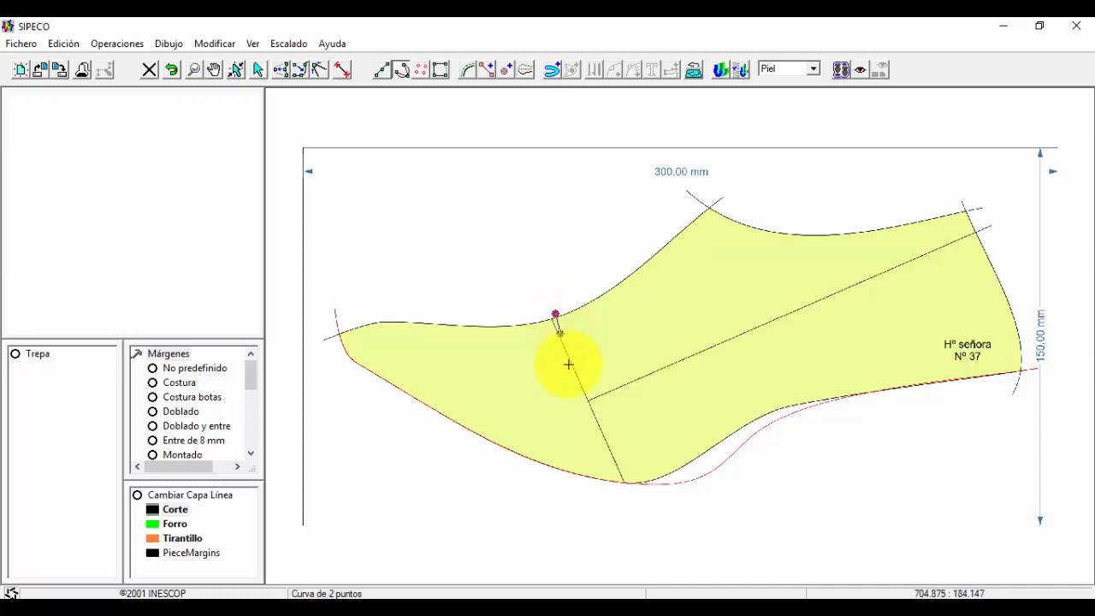
pyautogui.moveTo(580, 379); pyautogui.dragTo(587, 398)
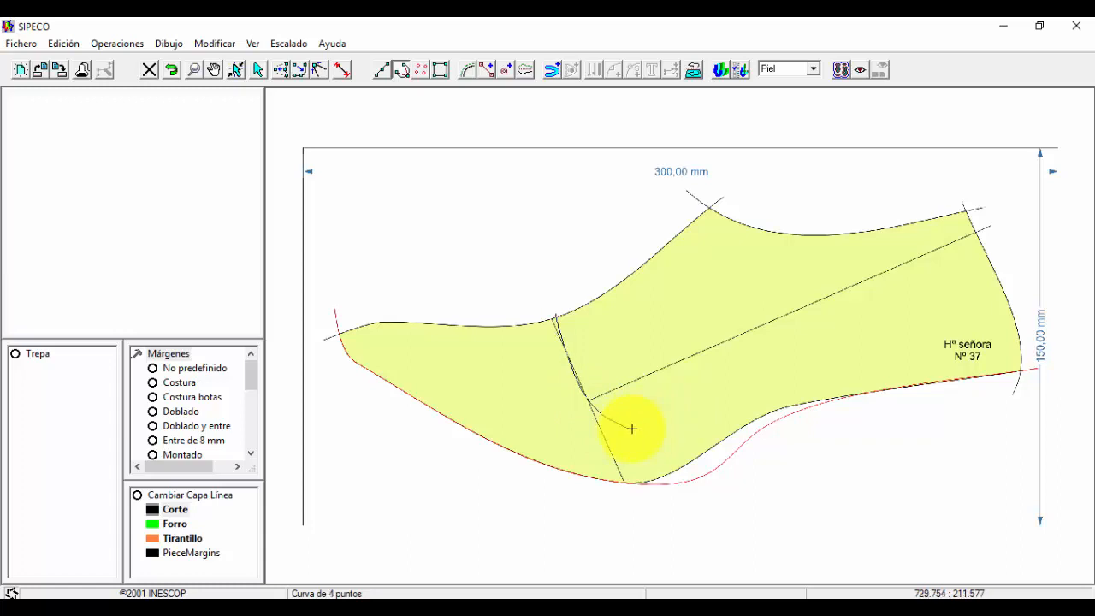
pyautogui.moveTo(631, 428); pyautogui.dragTo(635, 431)
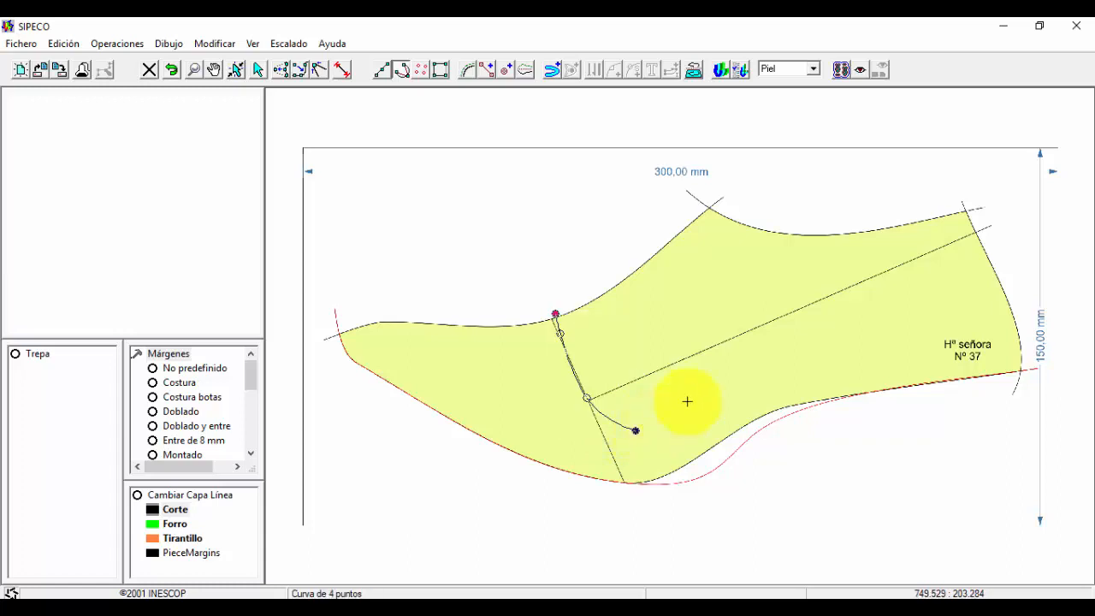
pyautogui.moveTo(715, 372)
pyautogui.mouseDown()
pyautogui.moveTo(758, 350)
pyautogui.moveTo(721, 371)
pyautogui.moveTo(733, 370)
pyautogui.mouseUp()
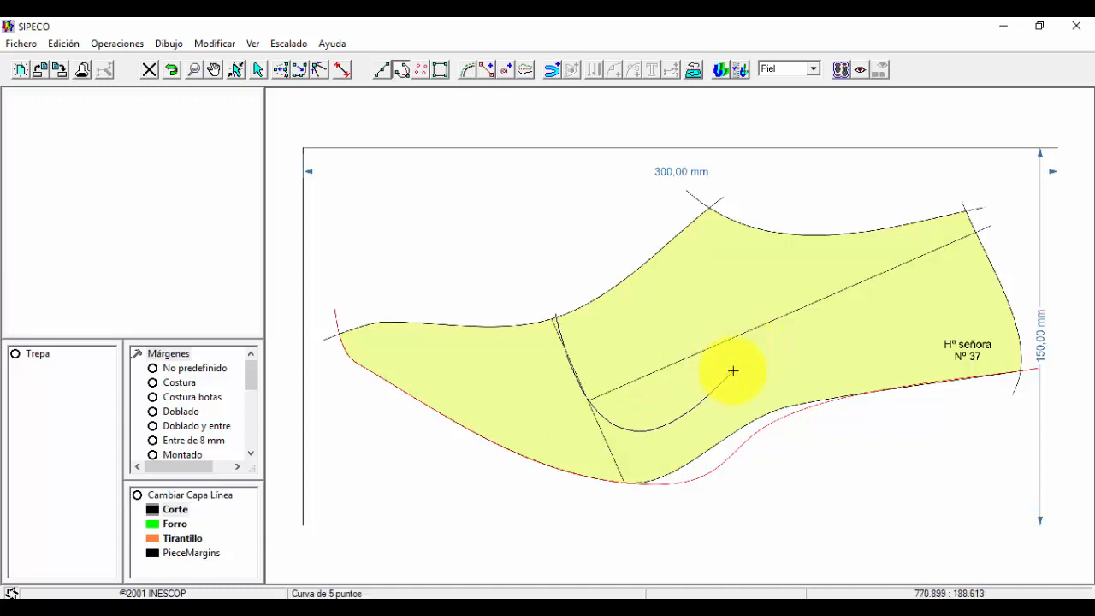
pyautogui.moveTo(849, 293); pyautogui.dragTo(864, 280)
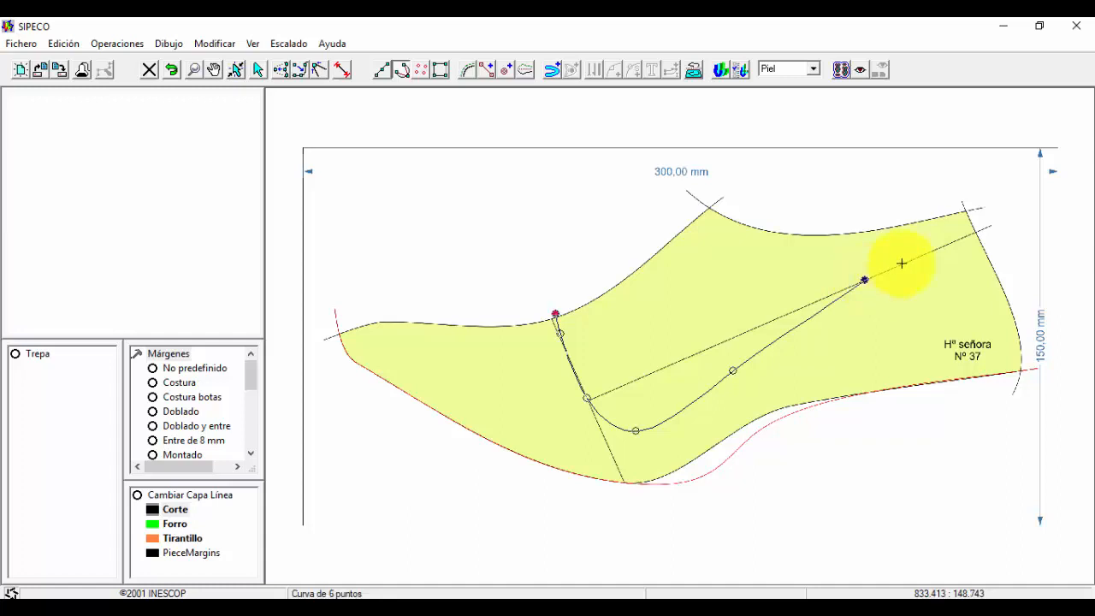
pyautogui.click(978, 230)
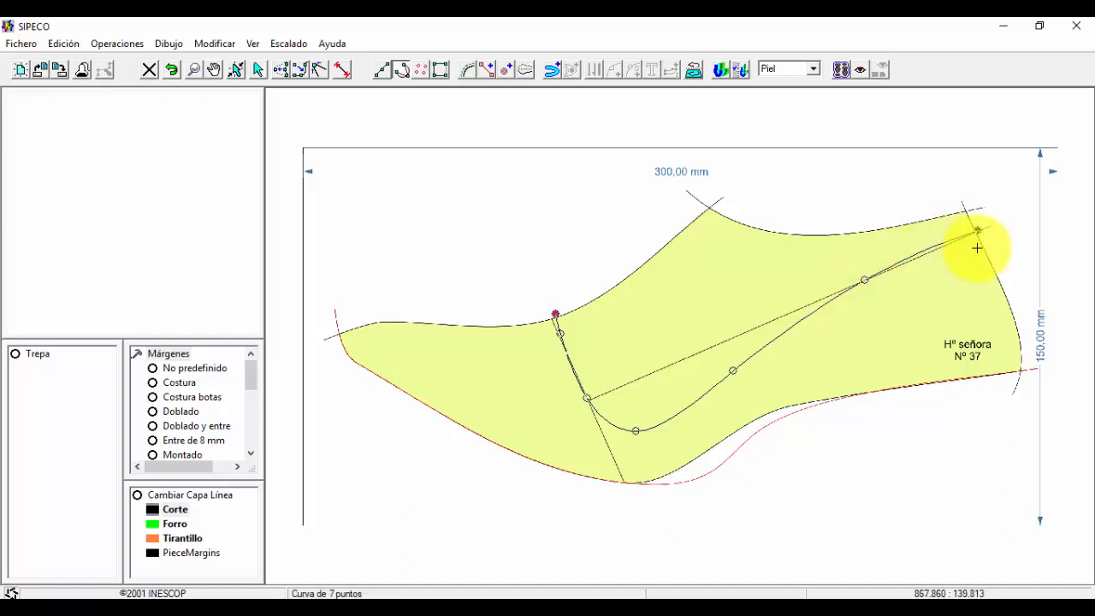
pyautogui.rightClick(989, 238)
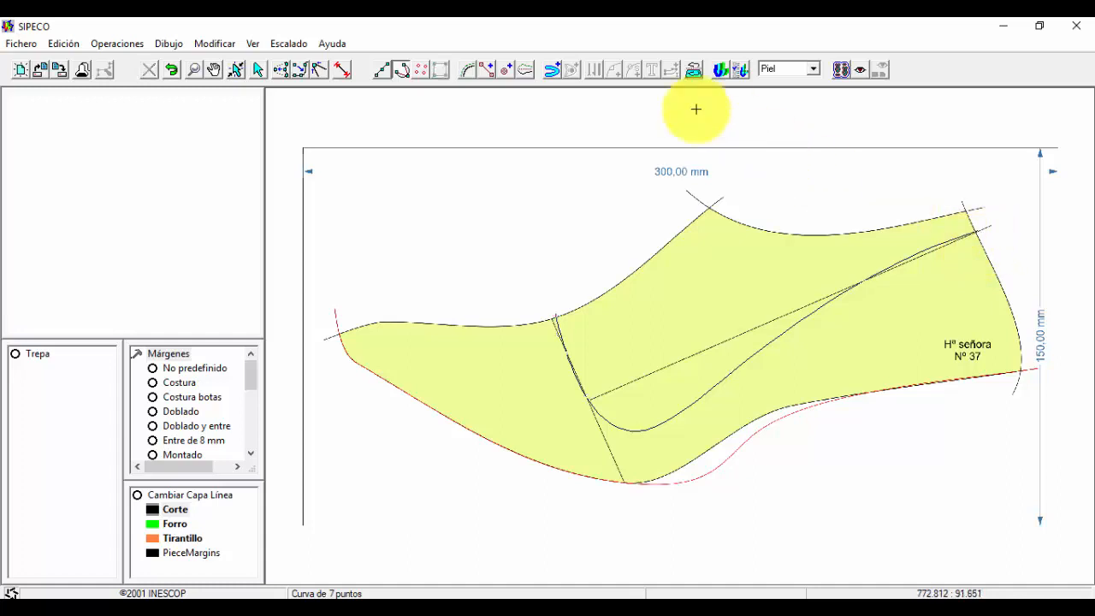
# - Smooth the topline curve by shifting its sixth point toward the toe and its fourth and third points slightly toward the heel
pyautogui.click(285, 72)
pyautogui.click(761, 352)
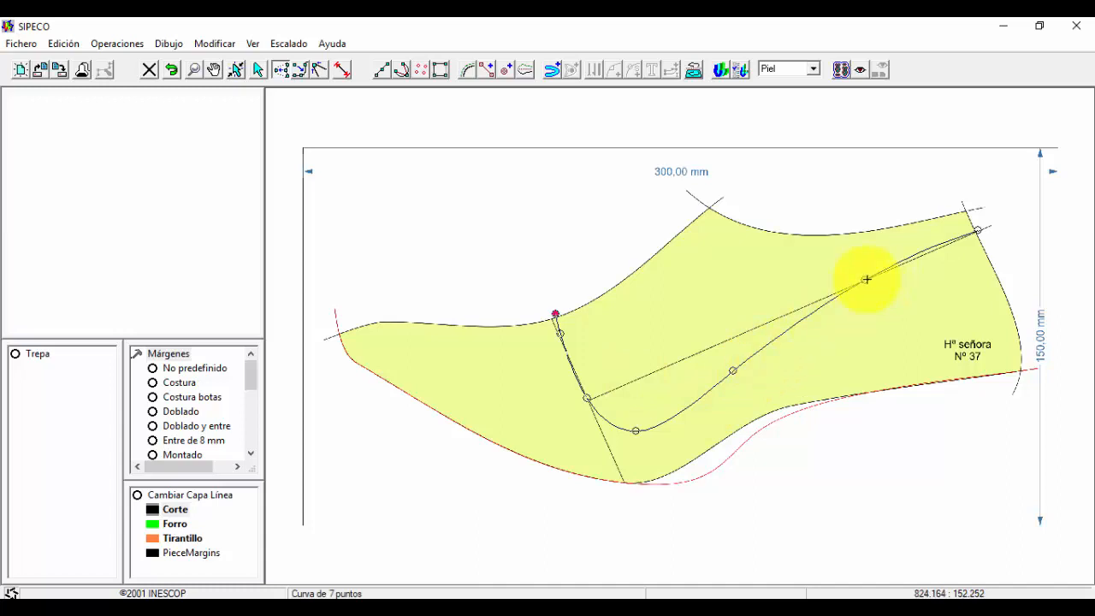
pyautogui.moveTo(867, 280); pyautogui.dragTo(847, 292)
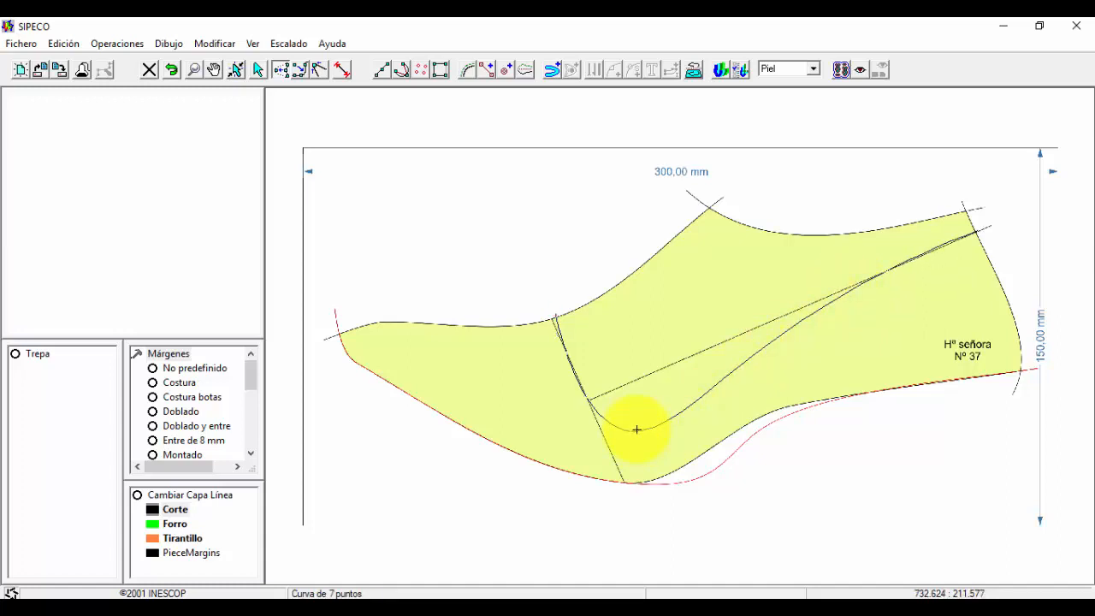
pyautogui.moveTo(636, 429); pyautogui.dragTo(657, 421)
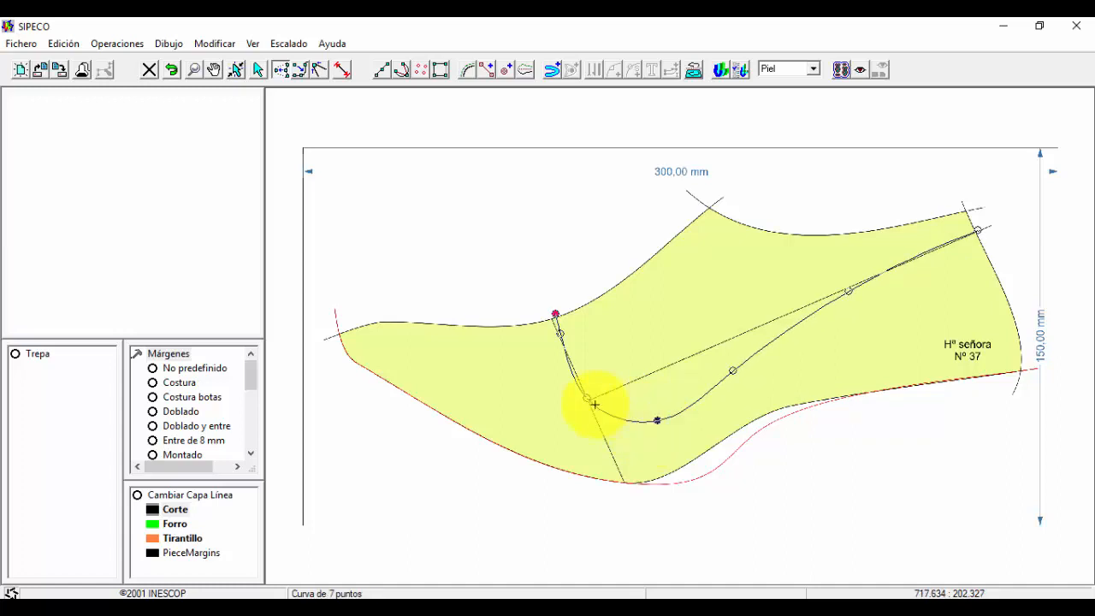
pyautogui.moveTo(586, 397); pyautogui.dragTo(595, 402)
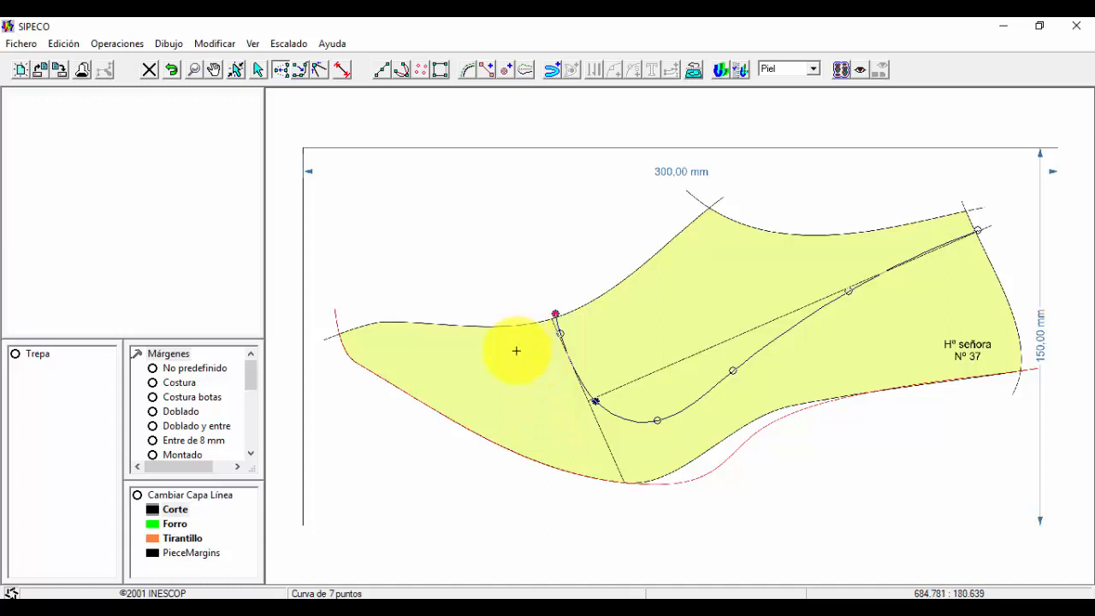
# - Draw a four-point toe-piece curve ahead of the ball line, from just above the instep edge to below the sole edge
pyautogui.click(399, 71)
pyautogui.click(490, 260)
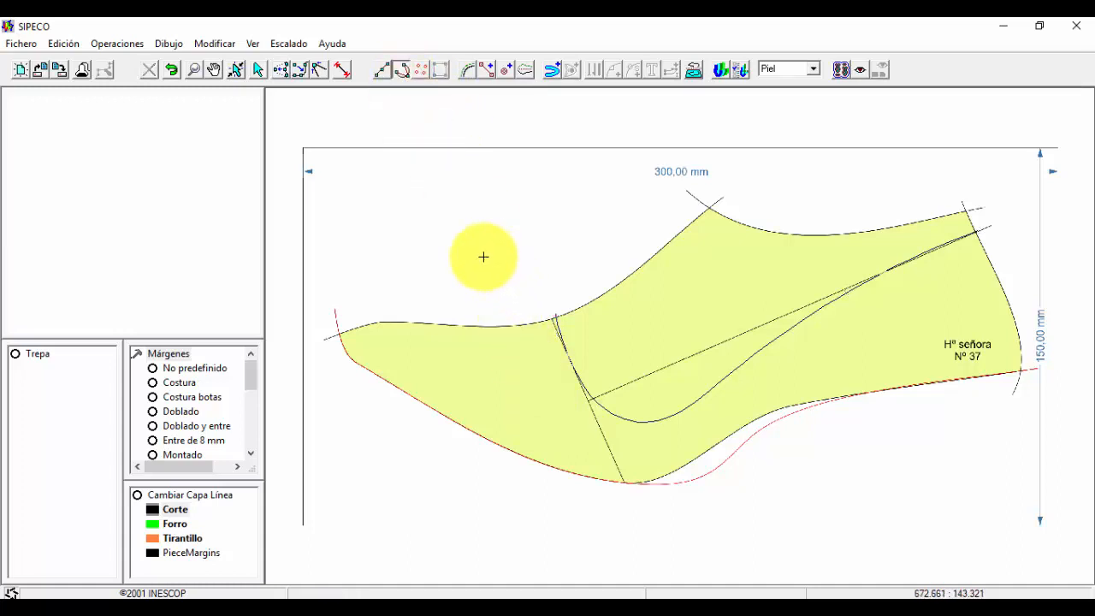
pyautogui.click(492, 317)
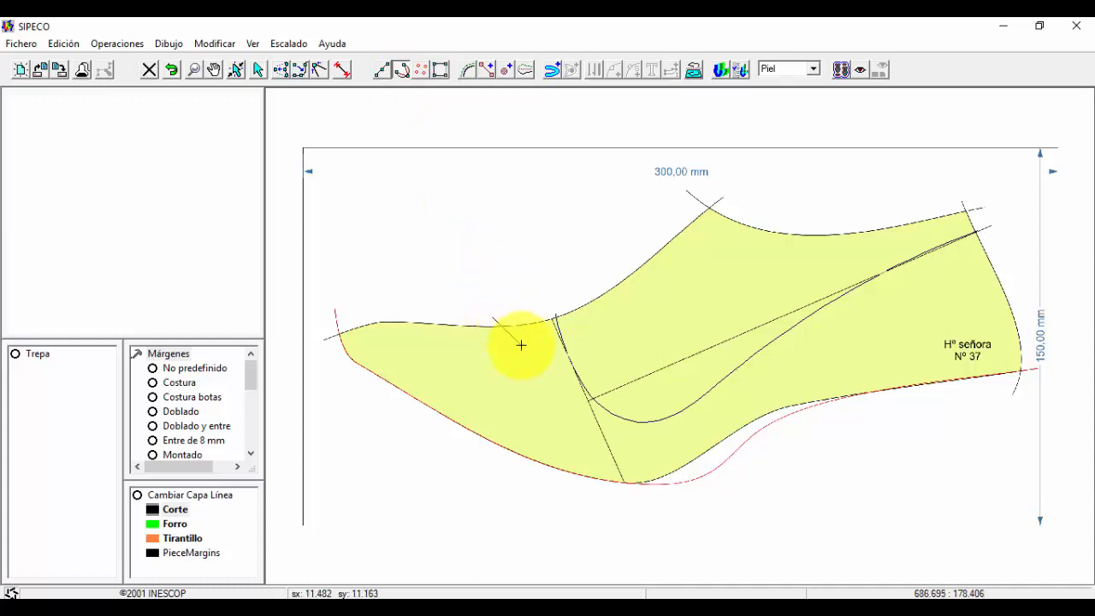
pyautogui.click(520, 345)
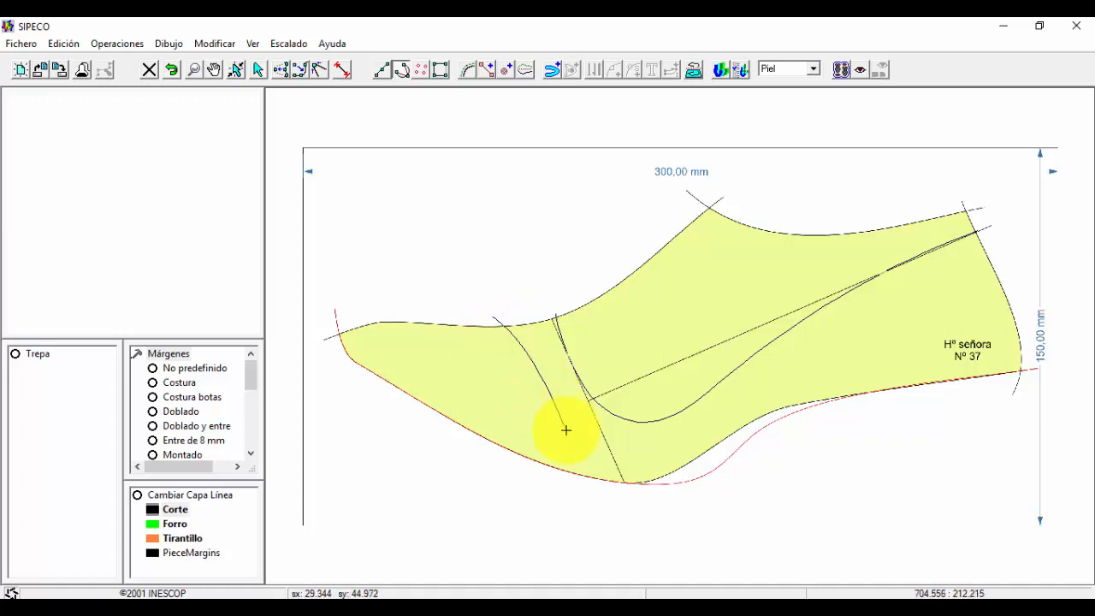
pyautogui.click(565, 429)
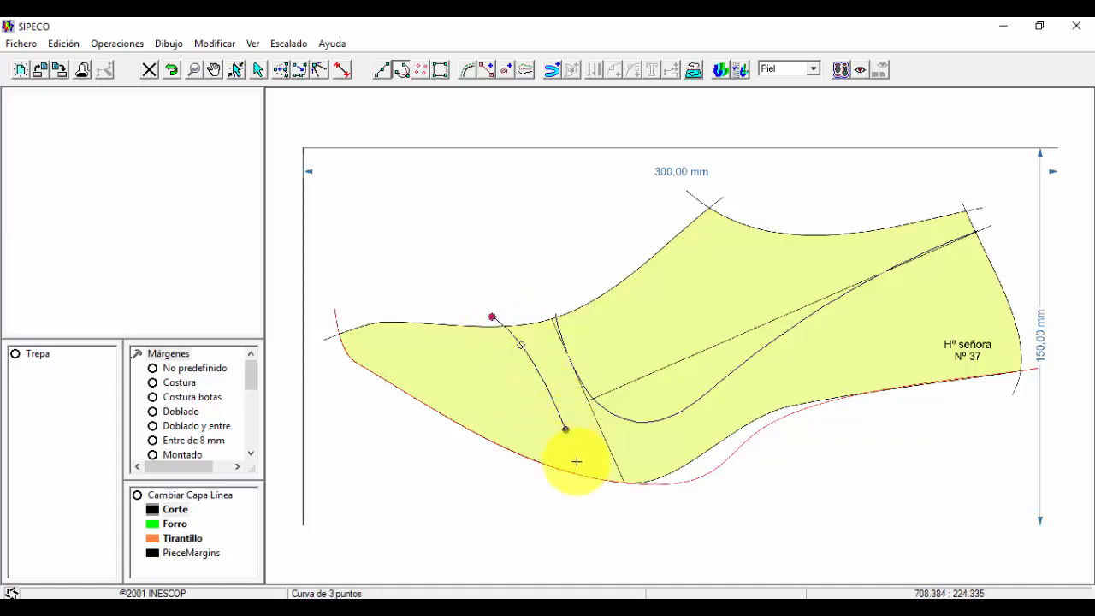
pyautogui.click(588, 529)
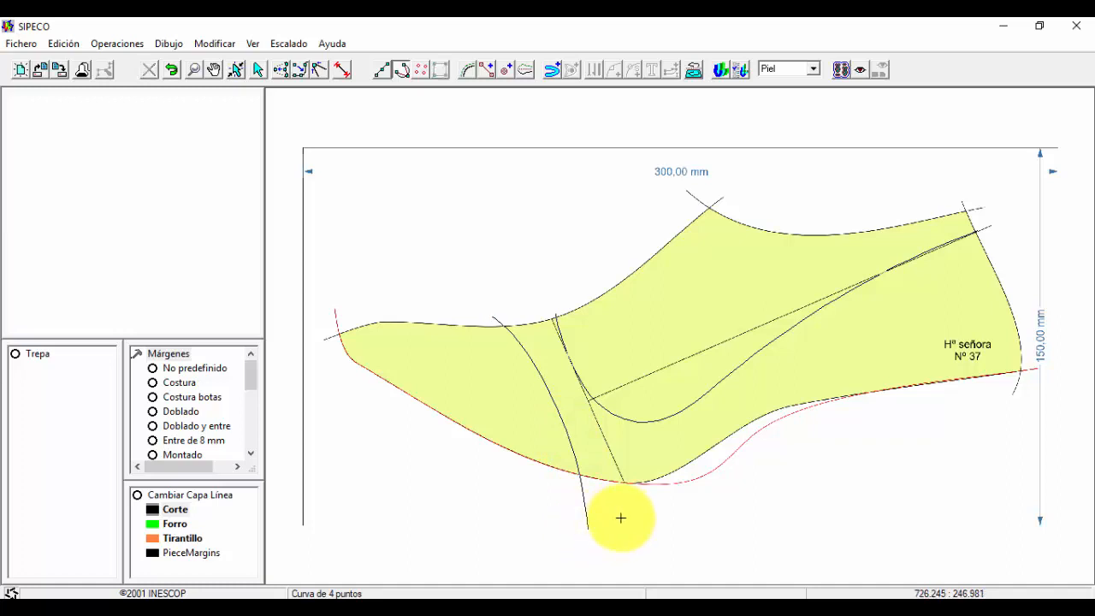
# - Draw a 15-point curve along the last's lower edge, from just above the toe tip, past the ball line, to the heel end
pyautogui.click(400, 67)
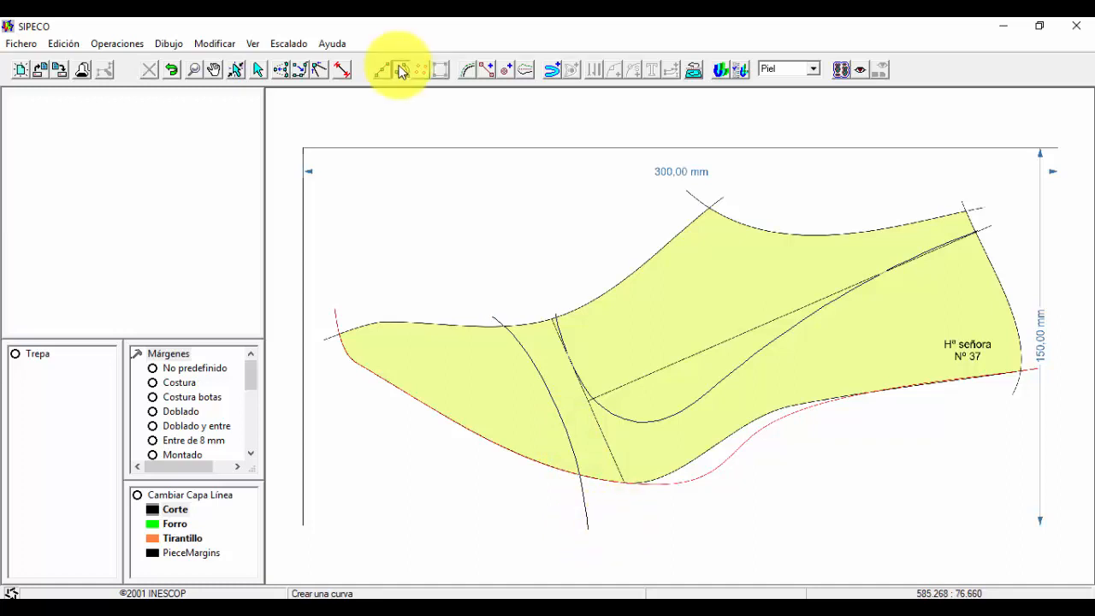
pyautogui.click(335, 310)
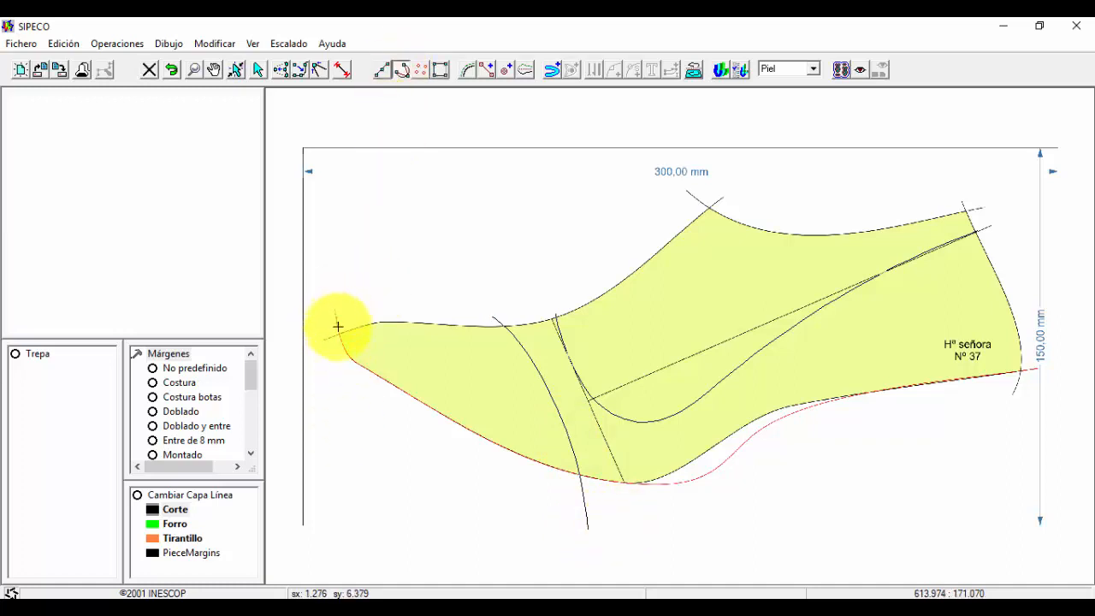
pyautogui.click(338, 326)
pyautogui.click(345, 353)
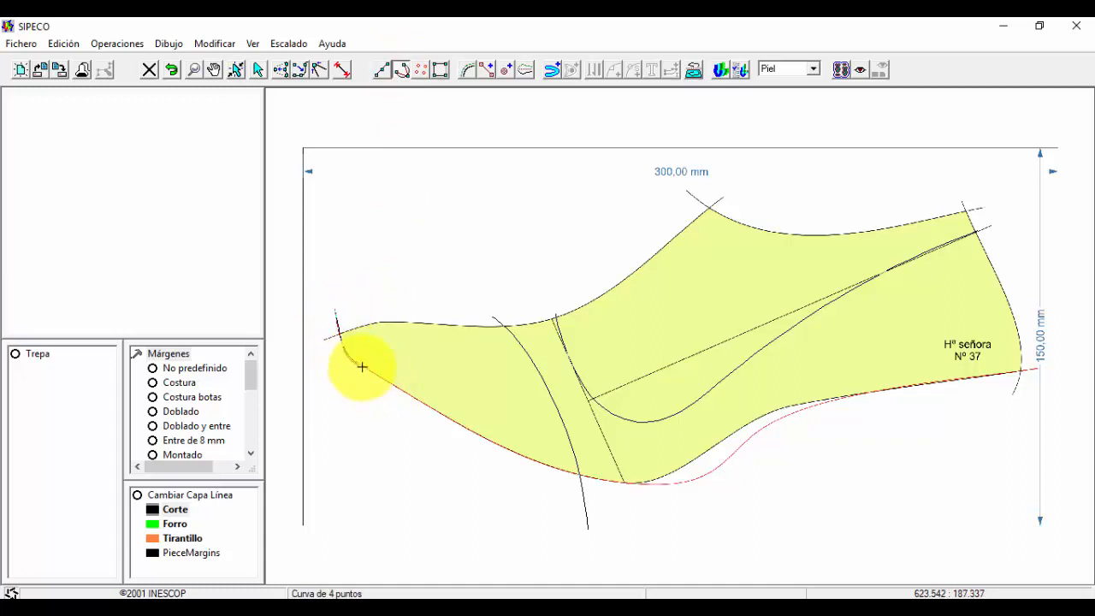
pyautogui.click(362, 367)
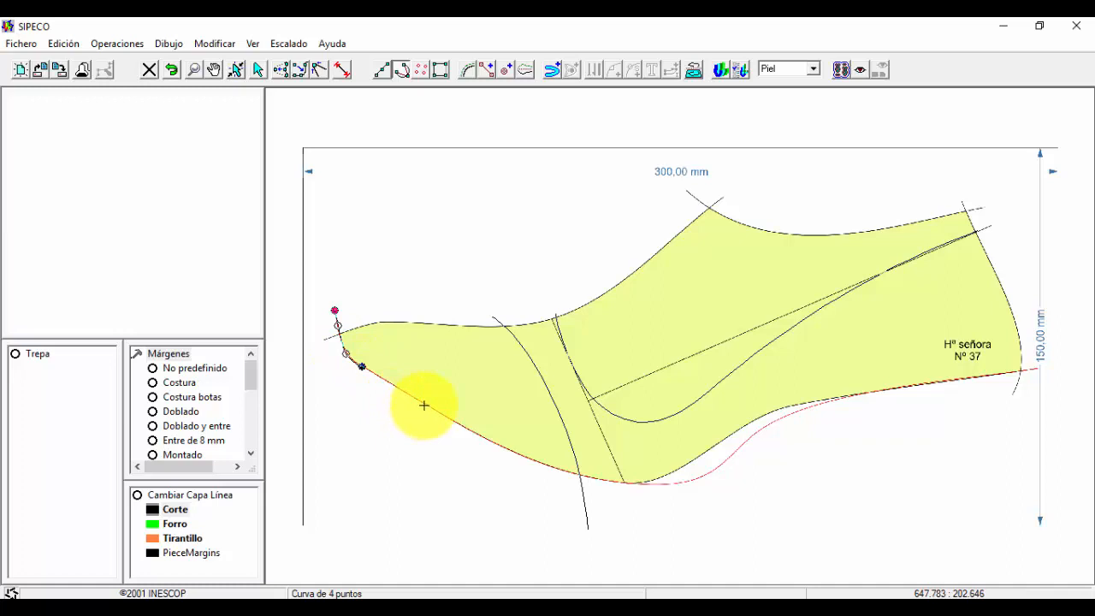
pyautogui.click(423, 397)
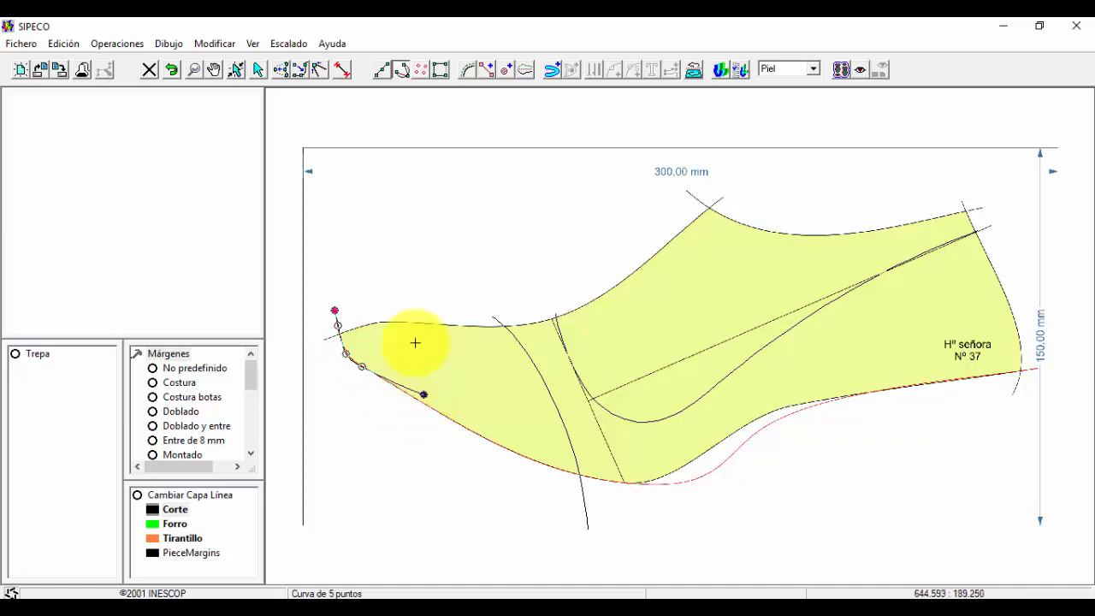
pyautogui.click(170, 70)
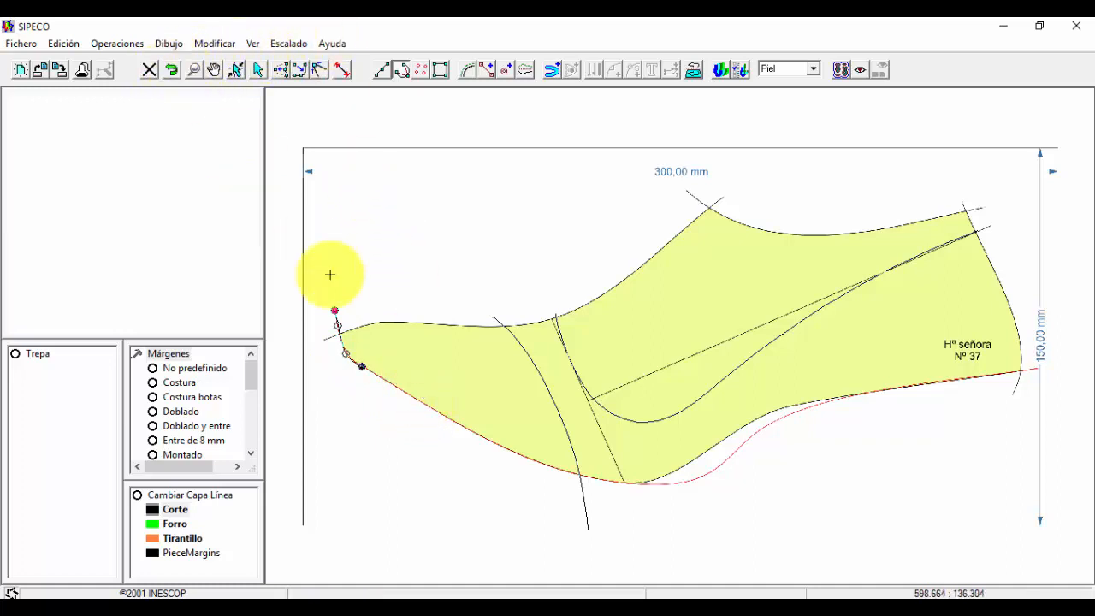
pyautogui.click(416, 399)
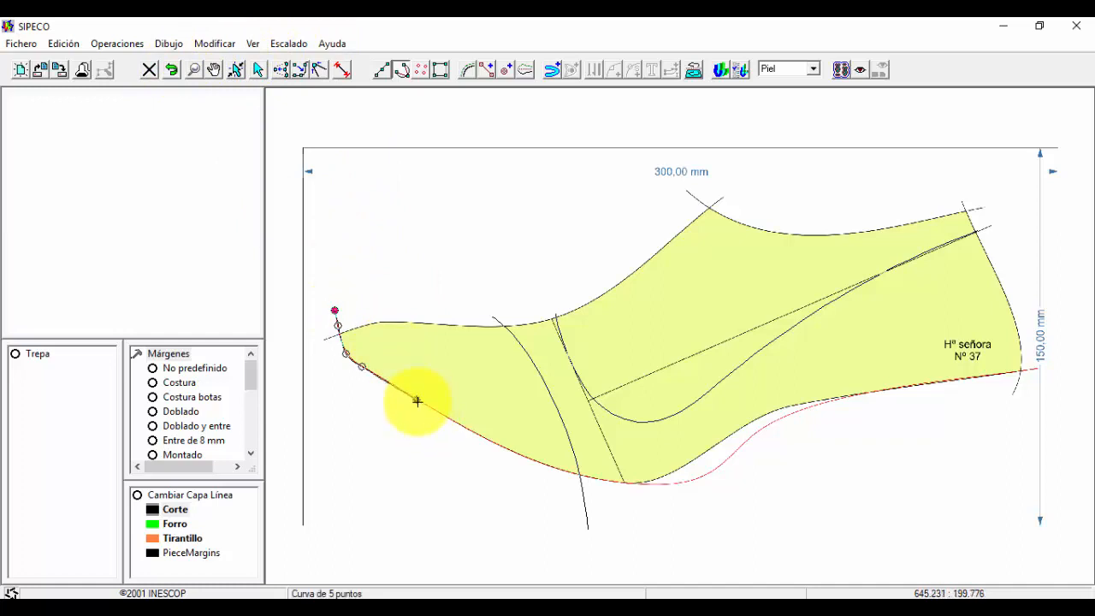
pyautogui.click(468, 430)
pyautogui.click(533, 463)
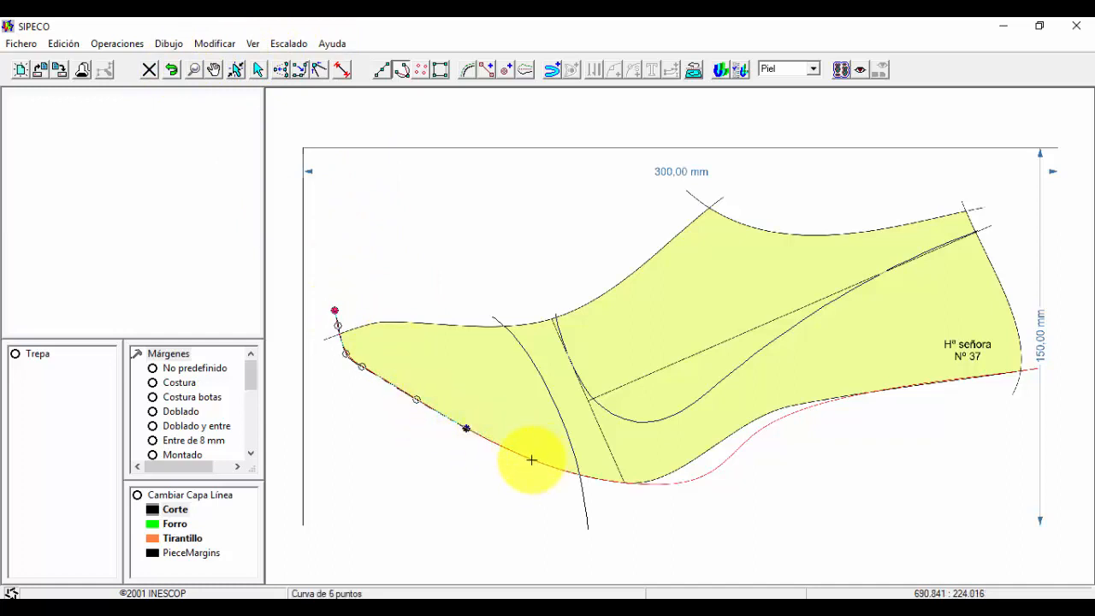
pyautogui.click(600, 480)
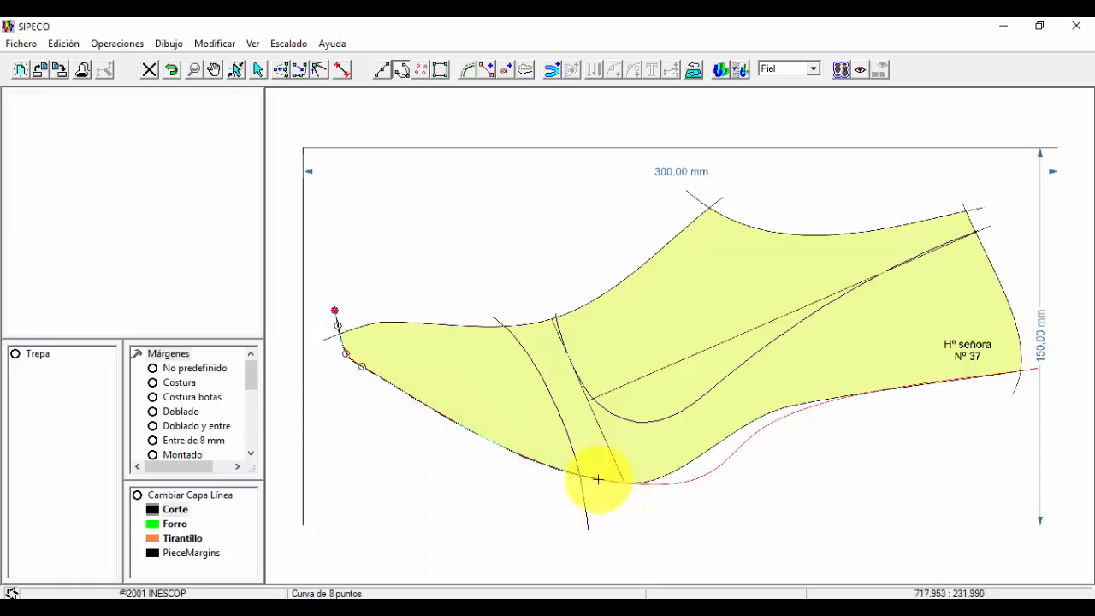
pyautogui.click(646, 482)
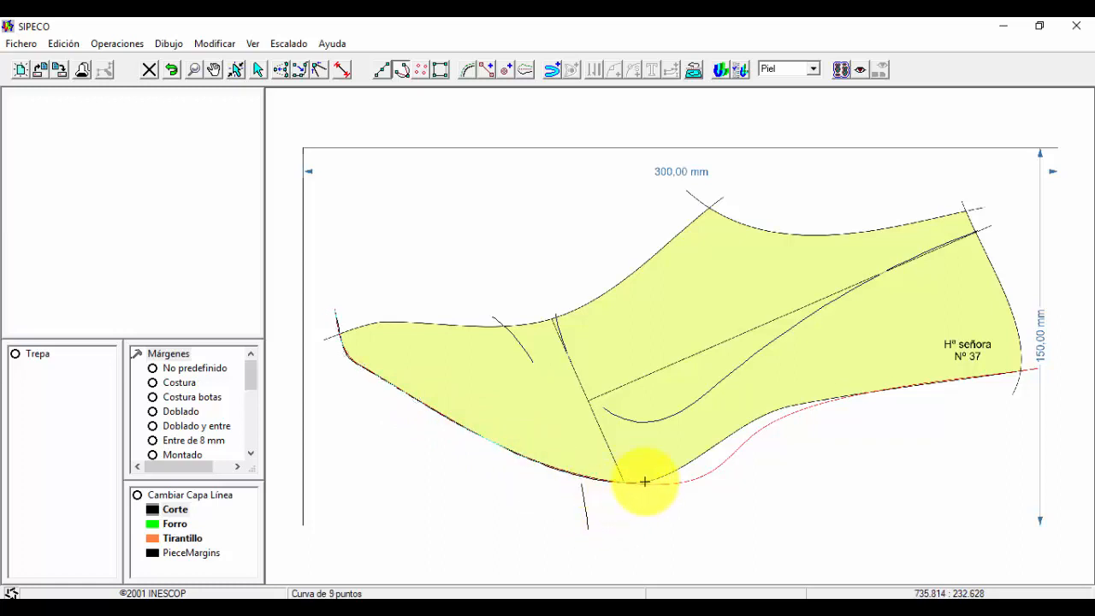
pyautogui.click(690, 461)
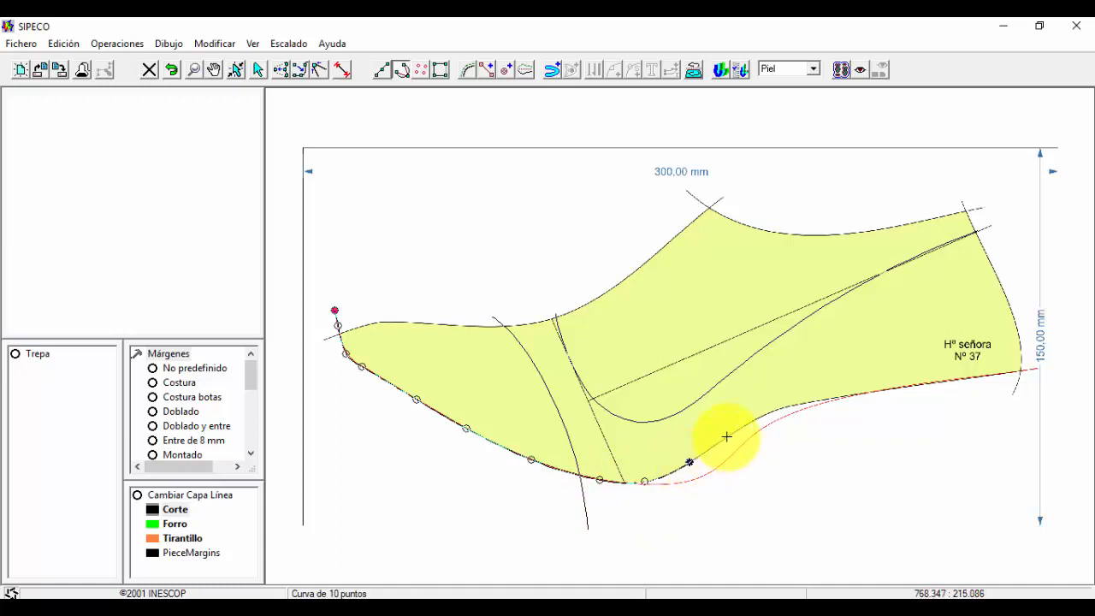
pyautogui.click(727, 433)
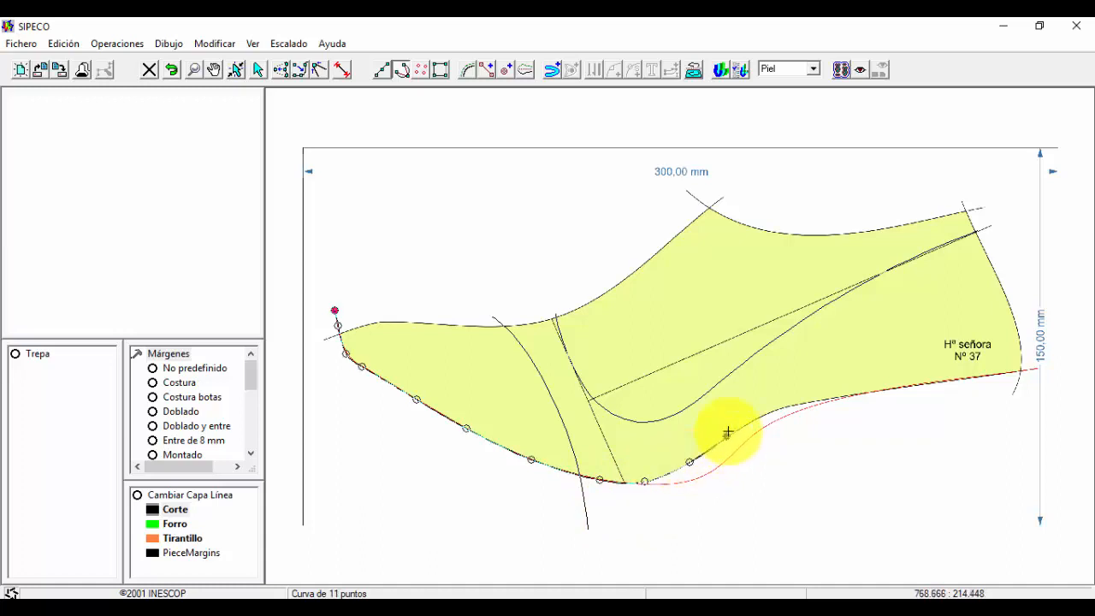
pyautogui.click(782, 407)
pyautogui.click(846, 392)
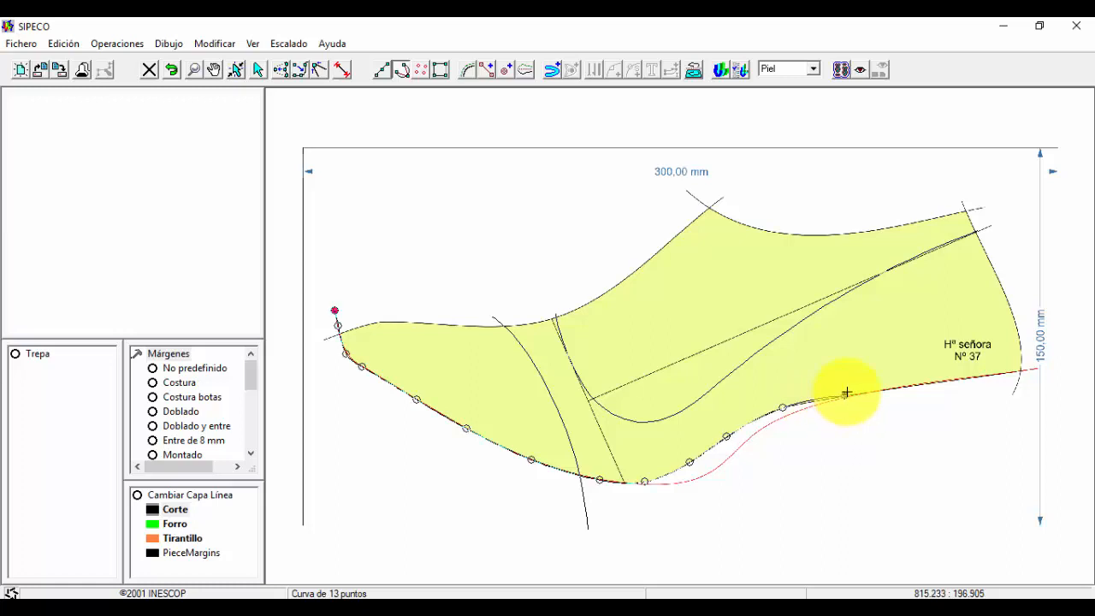
pyautogui.click(956, 379)
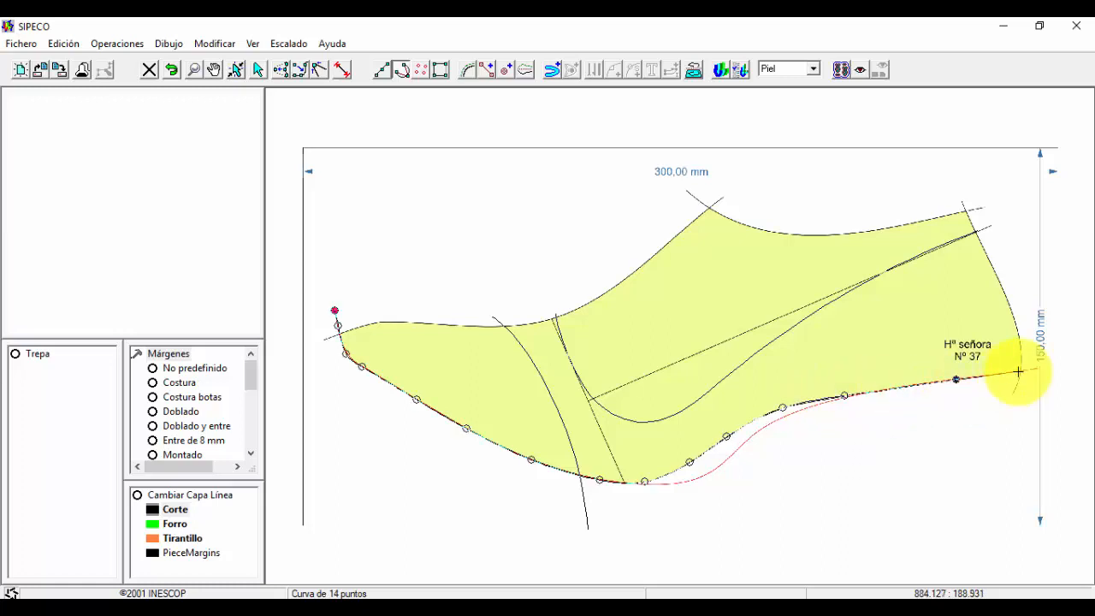
pyautogui.click(1027, 370)
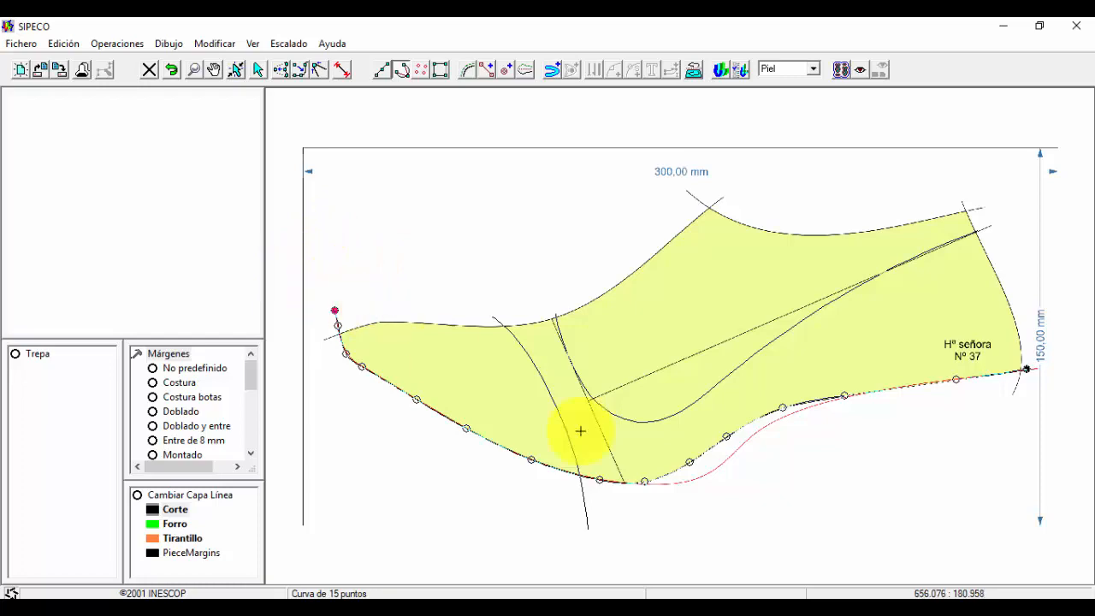
# - Refine the 15-point sole curve by shifting its thirteenth point slightly toward the heel and nudging its third point near the toe tip
pyautogui.moveTo(829, 433); pyautogui.dragTo(844, 313, button='middle')
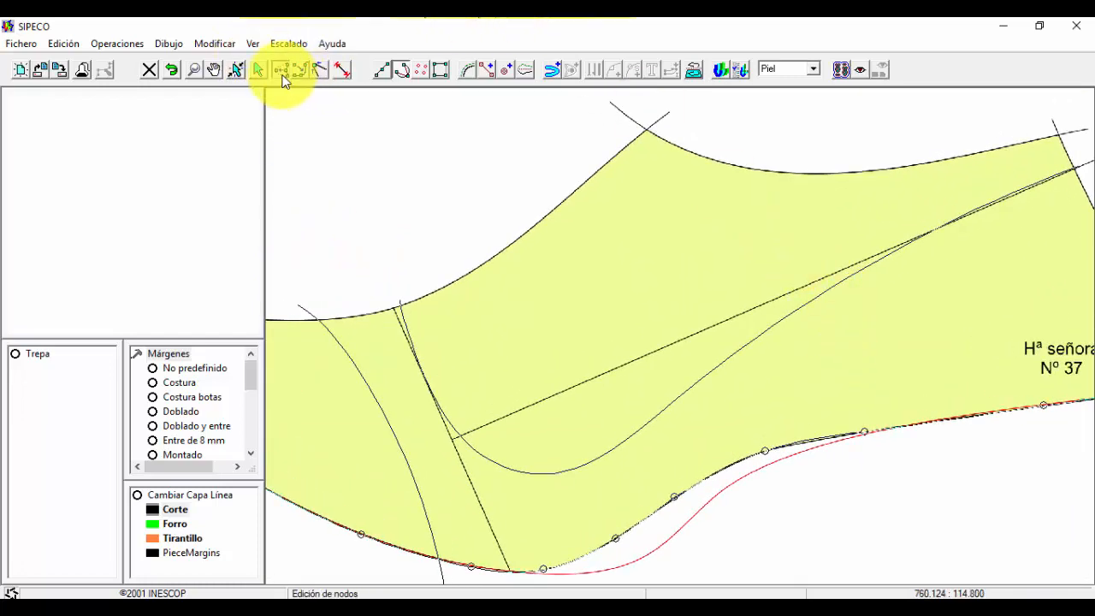
pyautogui.click(863, 430)
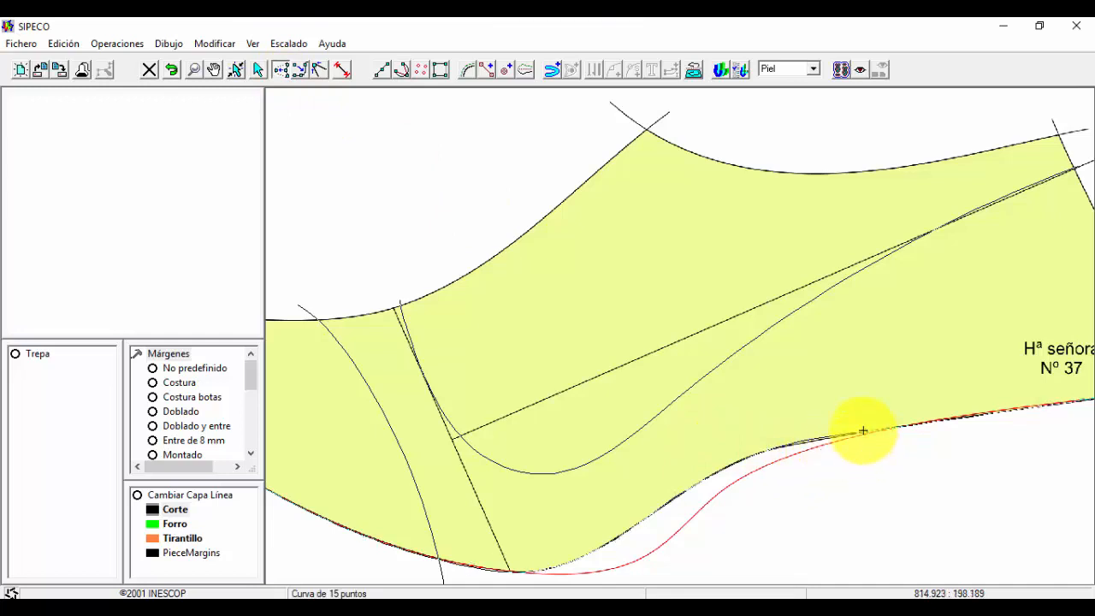
pyautogui.click(864, 431)
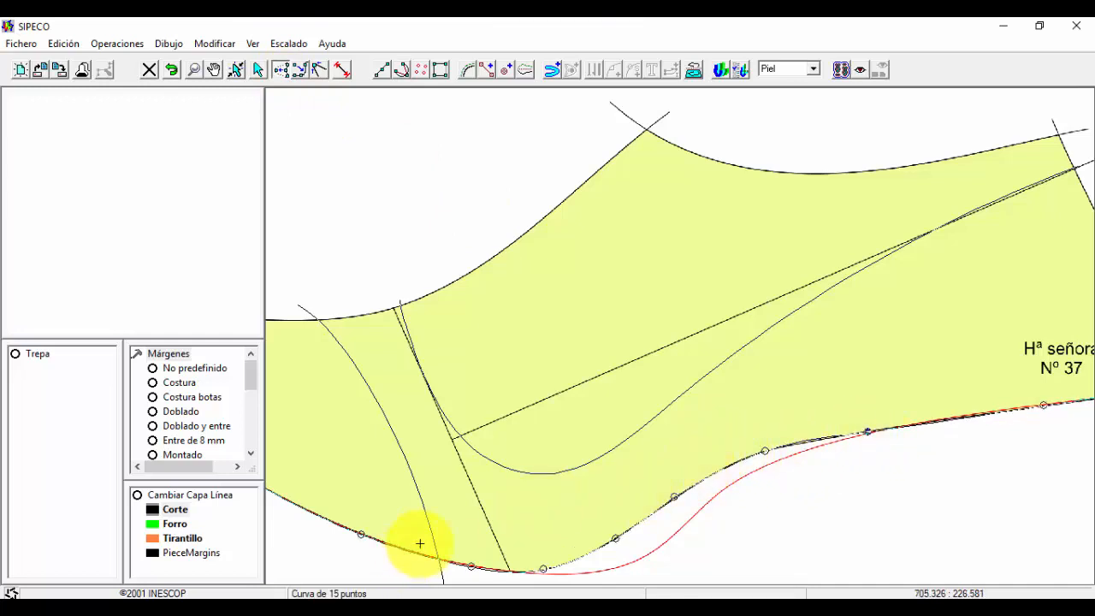
pyautogui.moveTo(547, 417); pyautogui.dragTo(489, 517, button='middle')
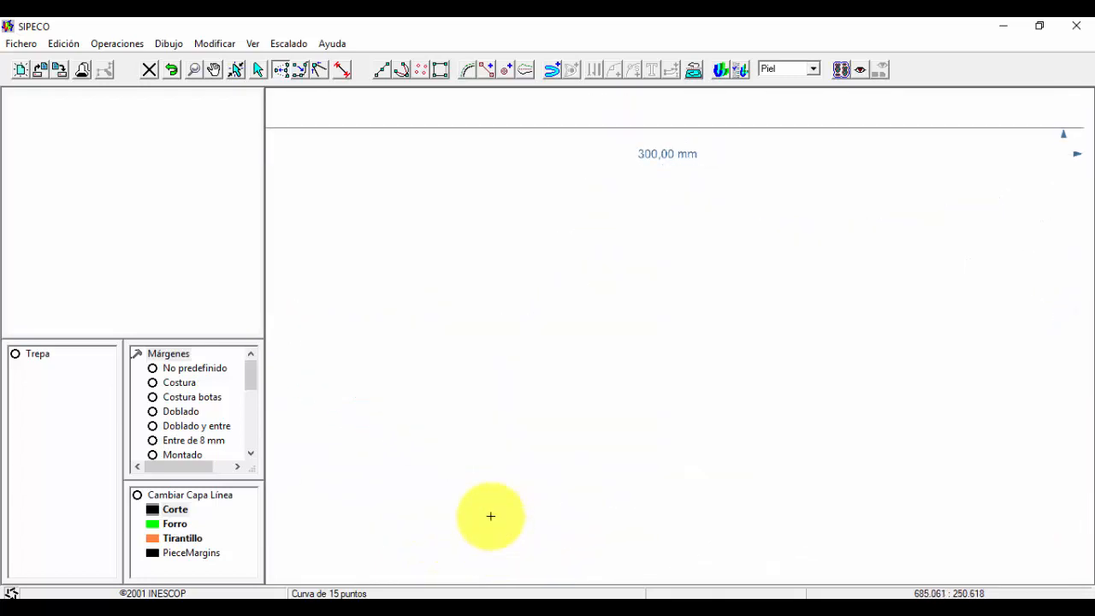
pyautogui.scroll(1, 285, 404)
pyautogui.click(327, 396)
pyautogui.click(313, 340)
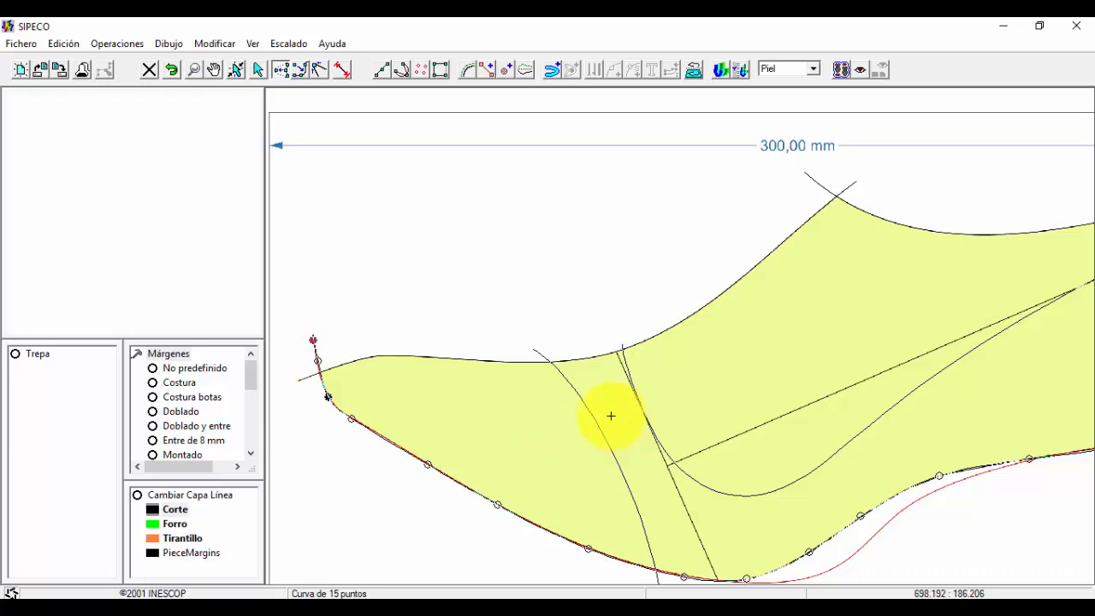
pyautogui.moveTo(613, 421); pyautogui.dragTo(683, 490, button='middle')
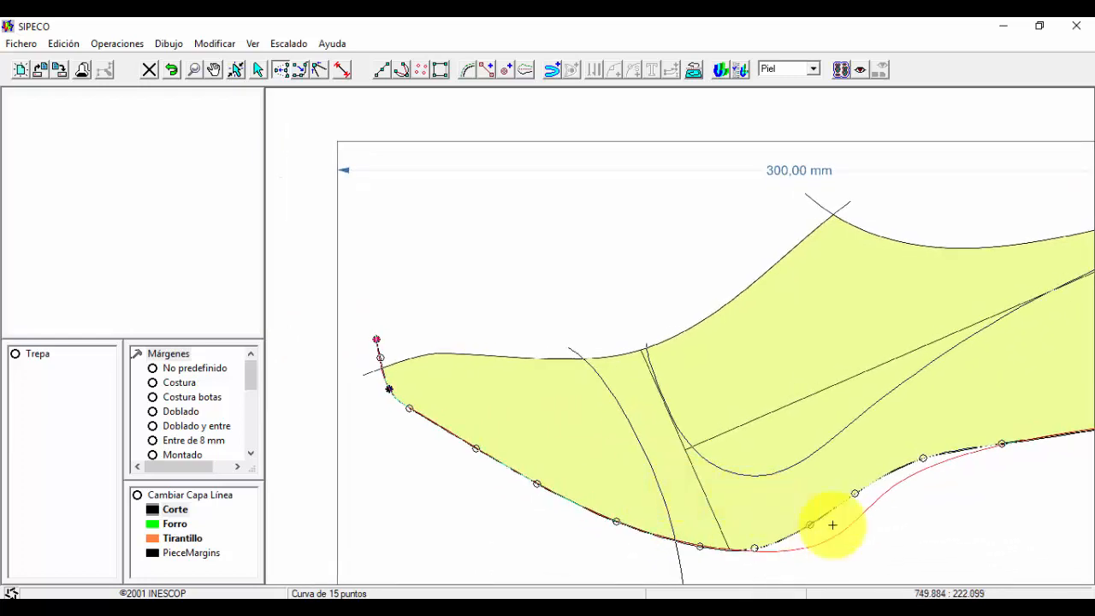
# - Draw a six-point curve over the red sole line, from just behind the ball line up through the waist
pyautogui.moveTo(877, 547); pyautogui.dragTo(692, 472, button='middle')
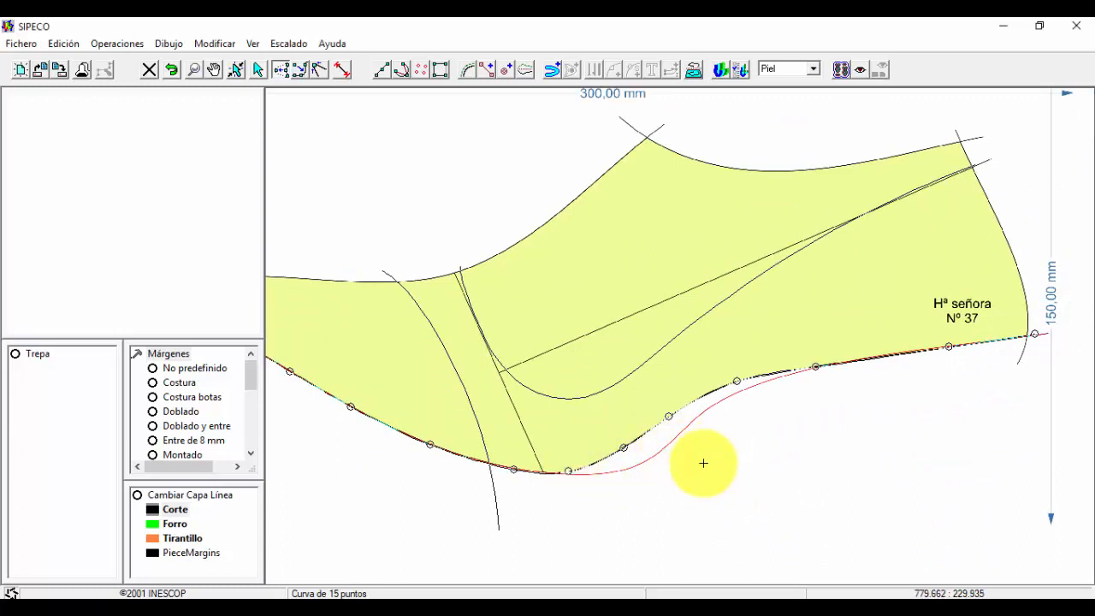
pyautogui.click(399, 70)
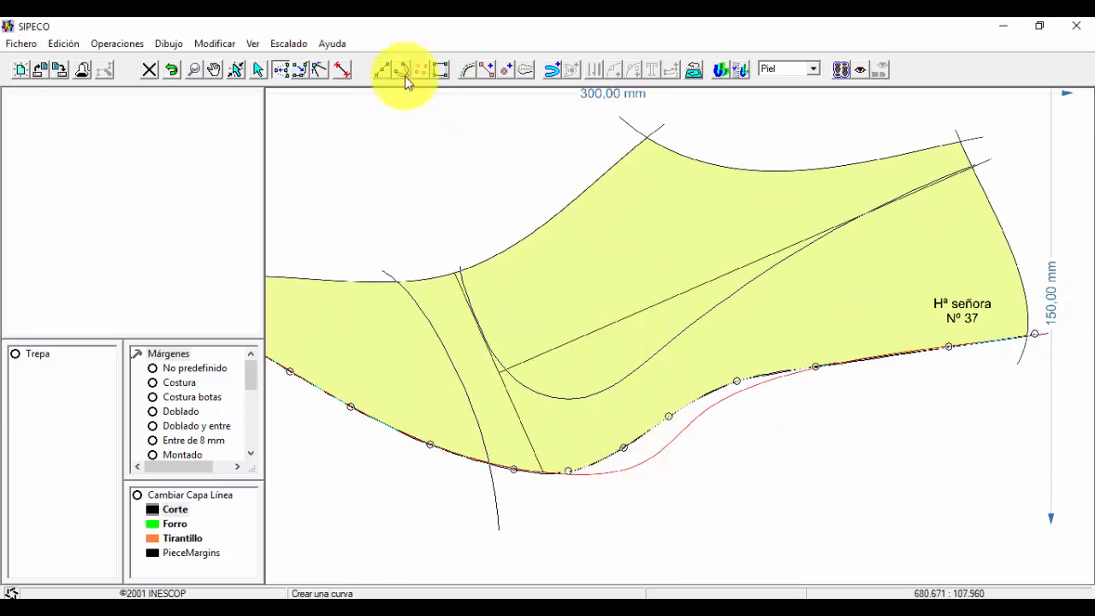
pyautogui.click(686, 513)
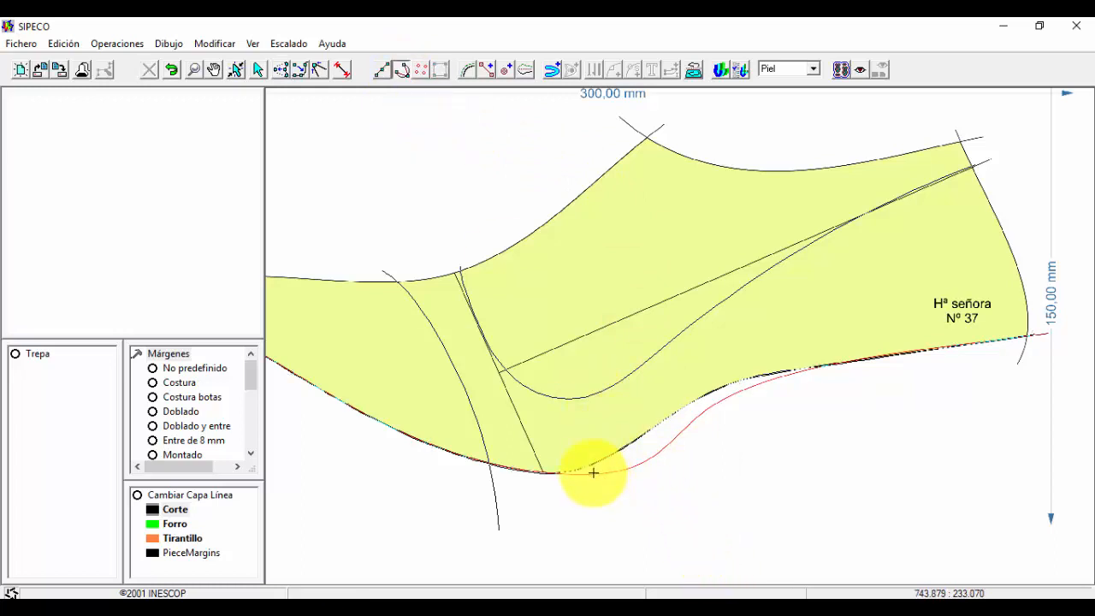
pyautogui.click(593, 473)
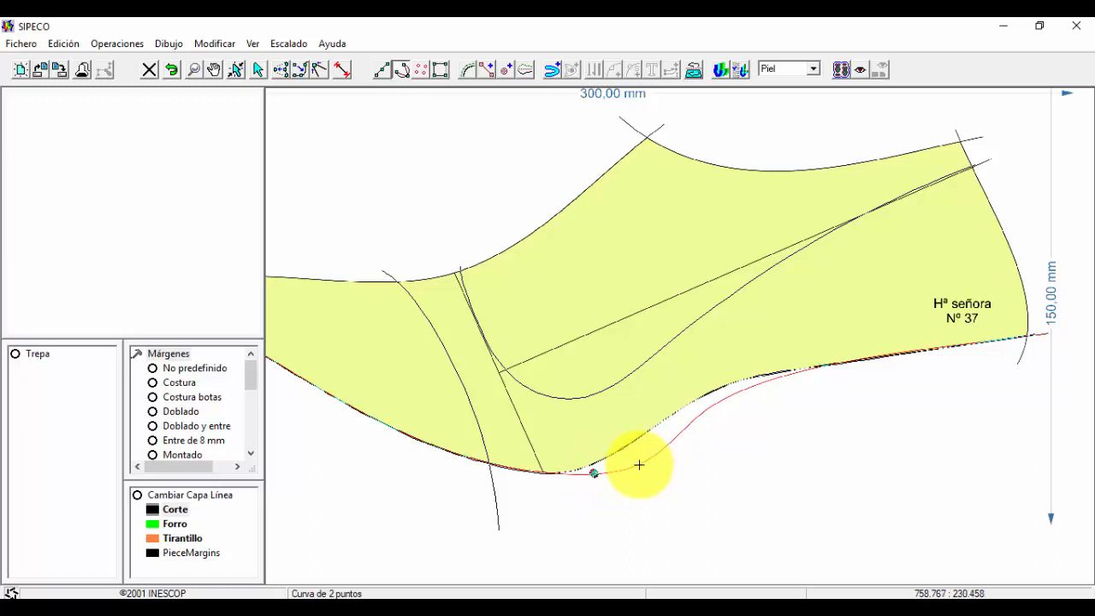
pyautogui.click(639, 465)
pyautogui.click(681, 432)
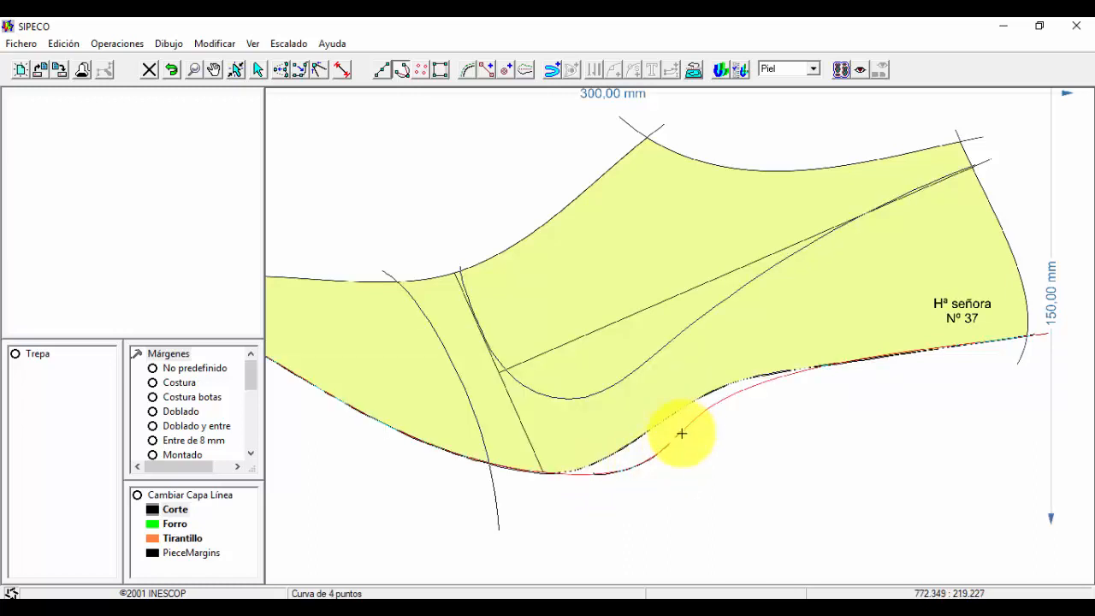
pyautogui.click(723, 399)
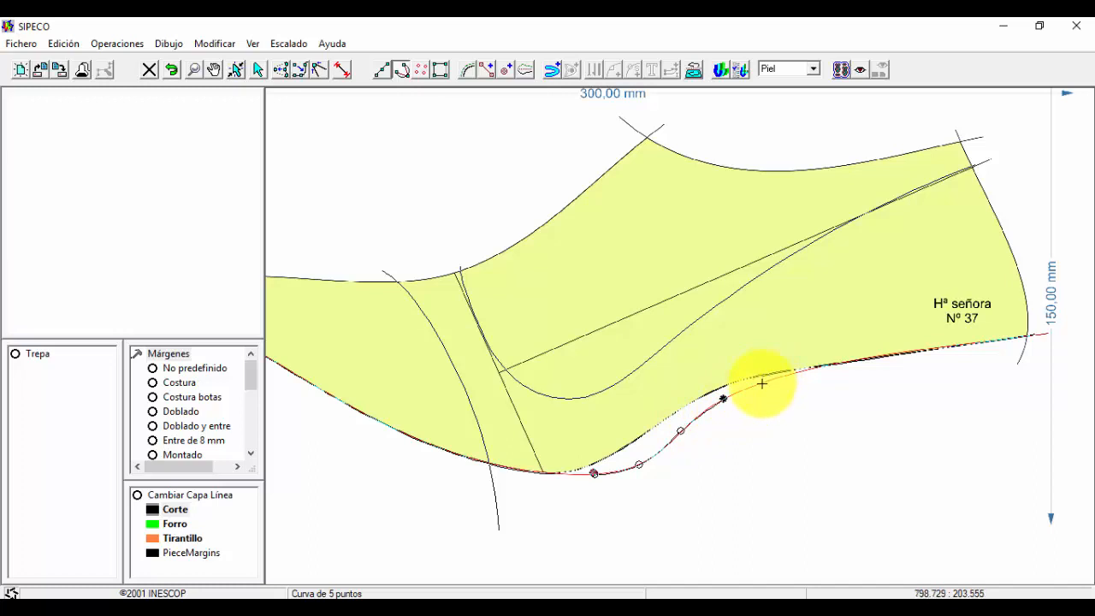
pyautogui.click(761, 384)
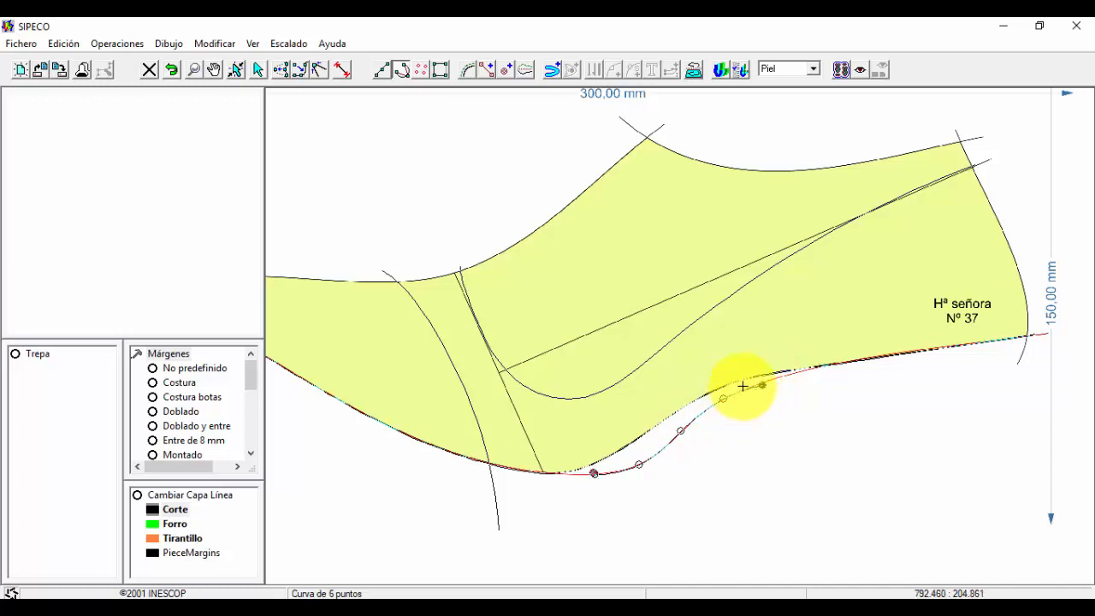
# - Raise the last point of the six-point waist curve slightly onto the red line and deselect the curve
pyautogui.click(273, 70)
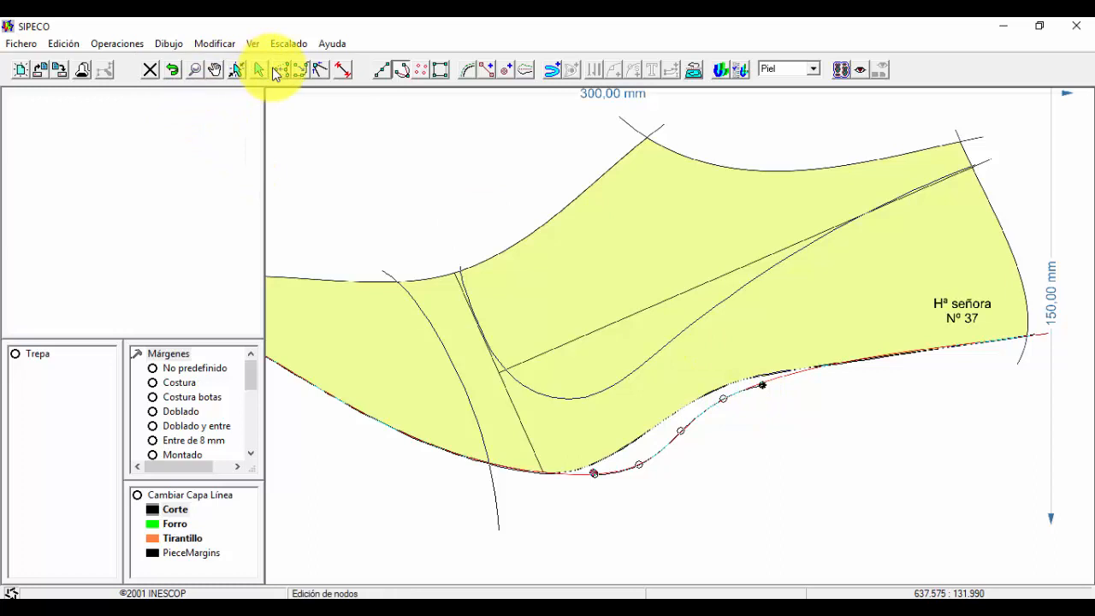
pyautogui.click(761, 386)
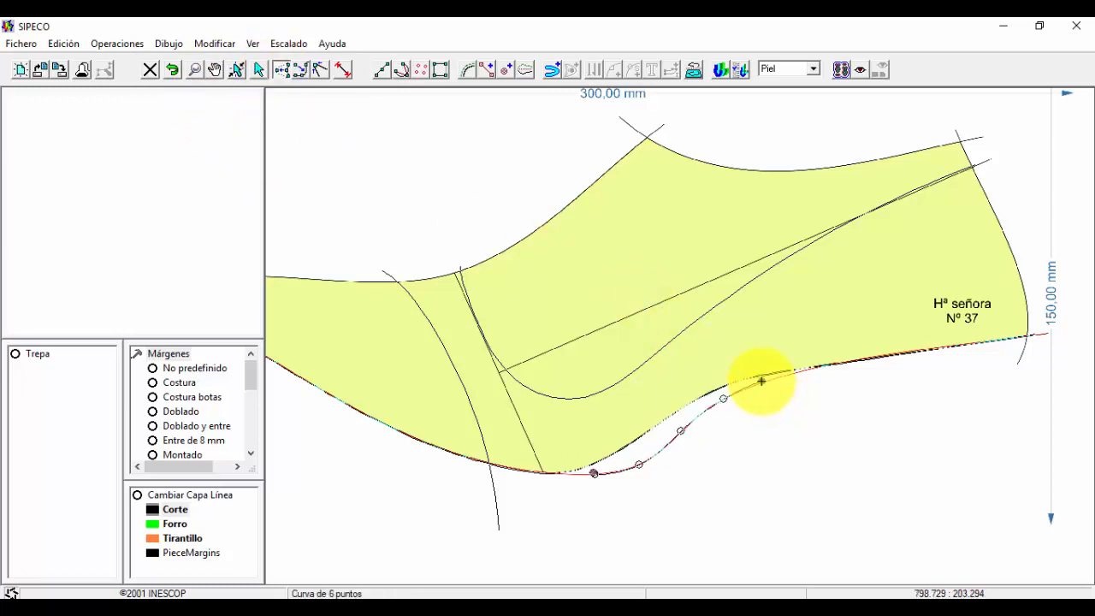
pyautogui.click(748, 428)
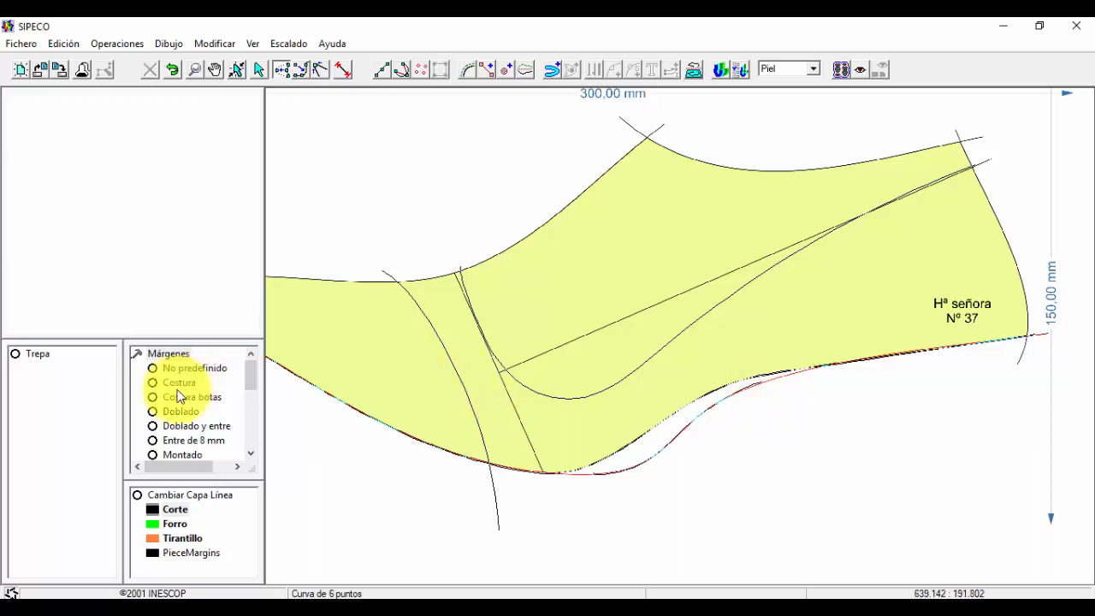
# - Extend the six-point waist curve toward the toe using the 15-point sole curve with the Trepa operation Alargar con línea
pyautogui.moveTo(158, 341); pyautogui.dragTo(173, 224)
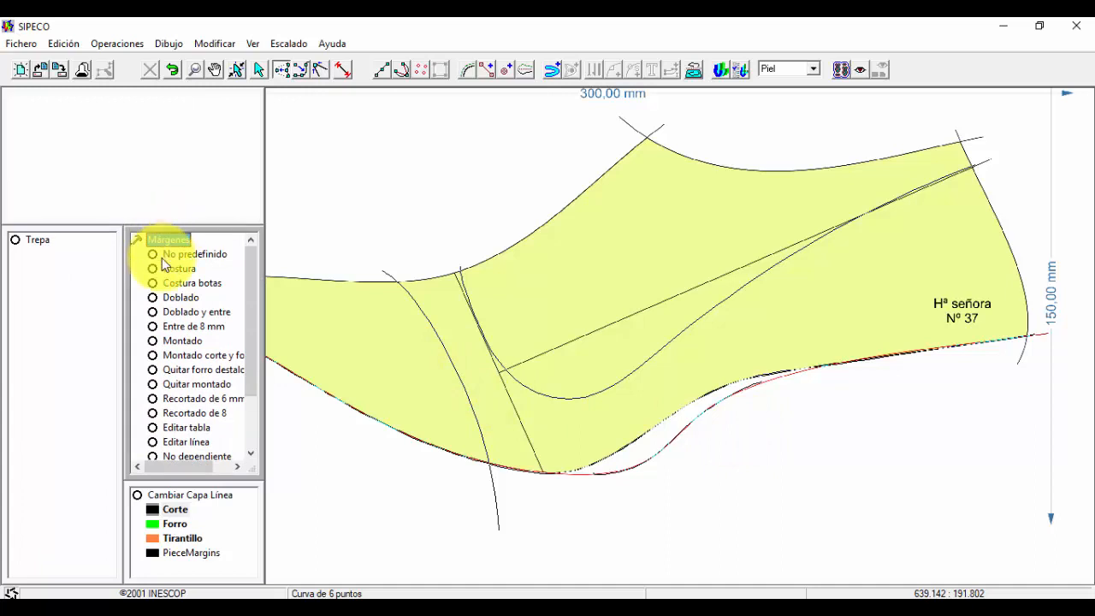
pyautogui.scroll(-2, 159, 278)
pyautogui.scroll(2, 152, 263)
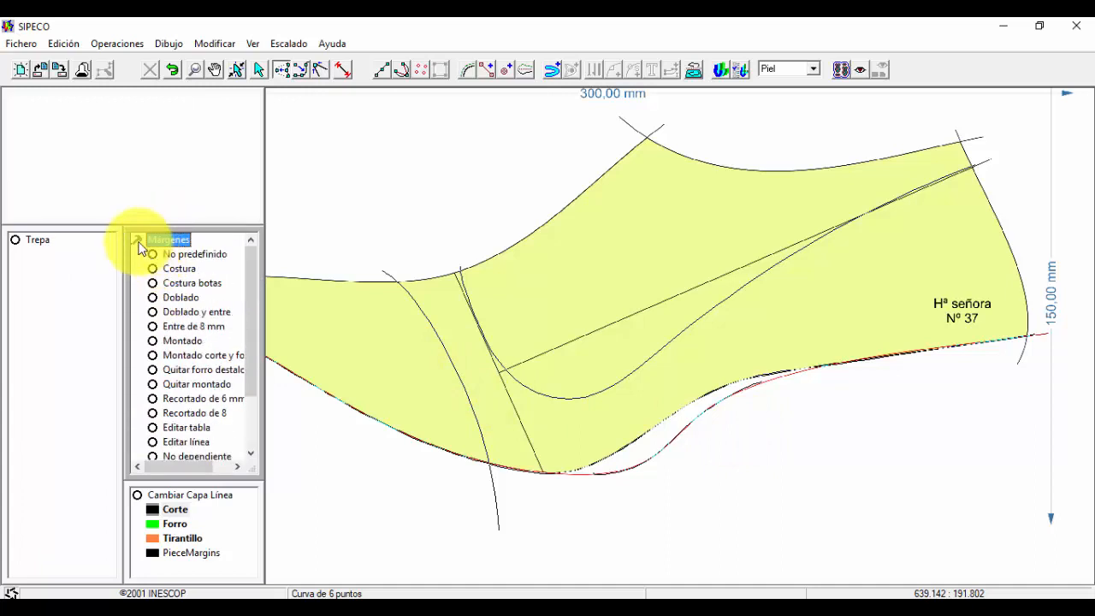
pyautogui.click(136, 239)
pyautogui.click(155, 257)
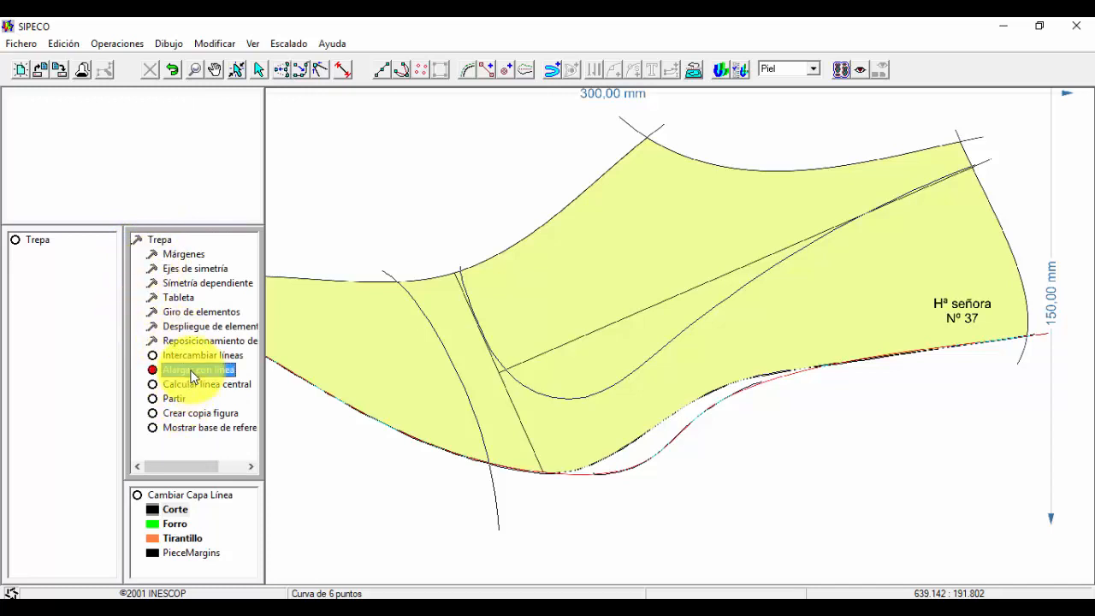
pyautogui.click(671, 446)
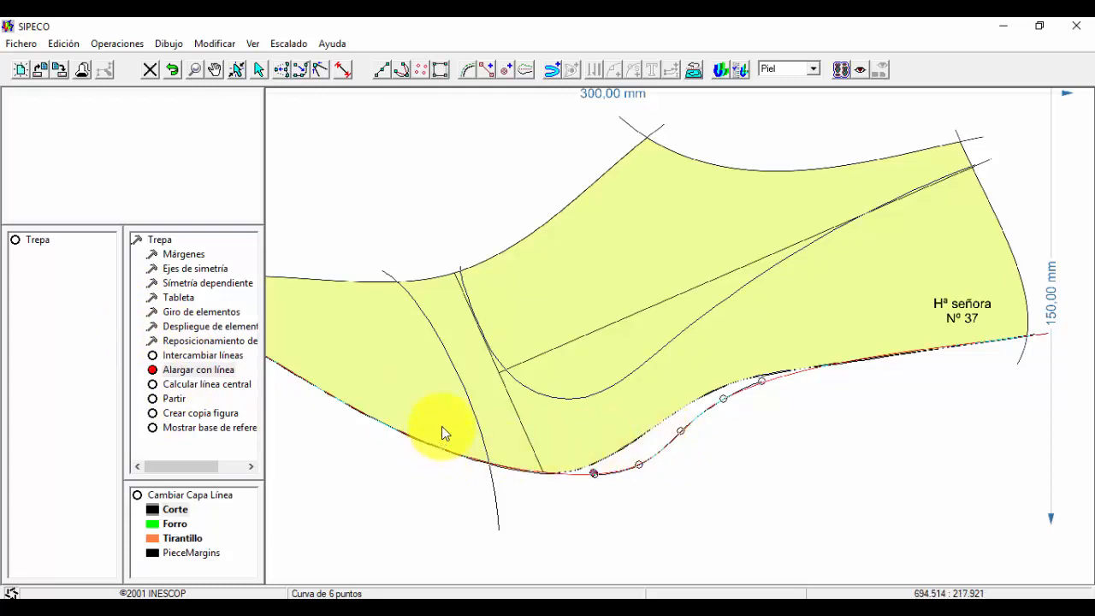
pyautogui.scroll(-3, 482, 450)
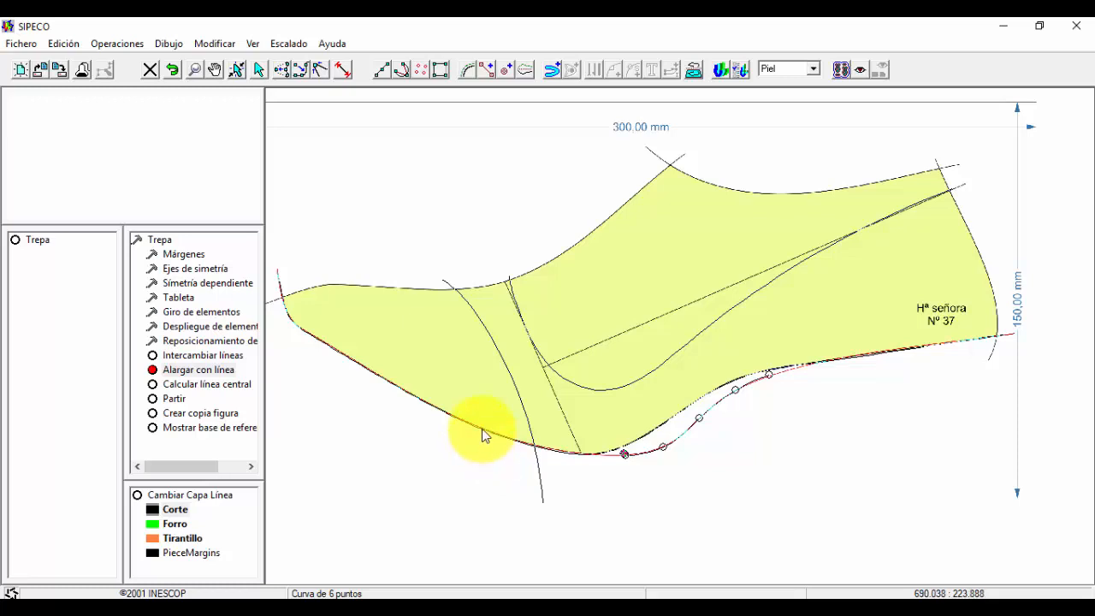
pyautogui.click(482, 427)
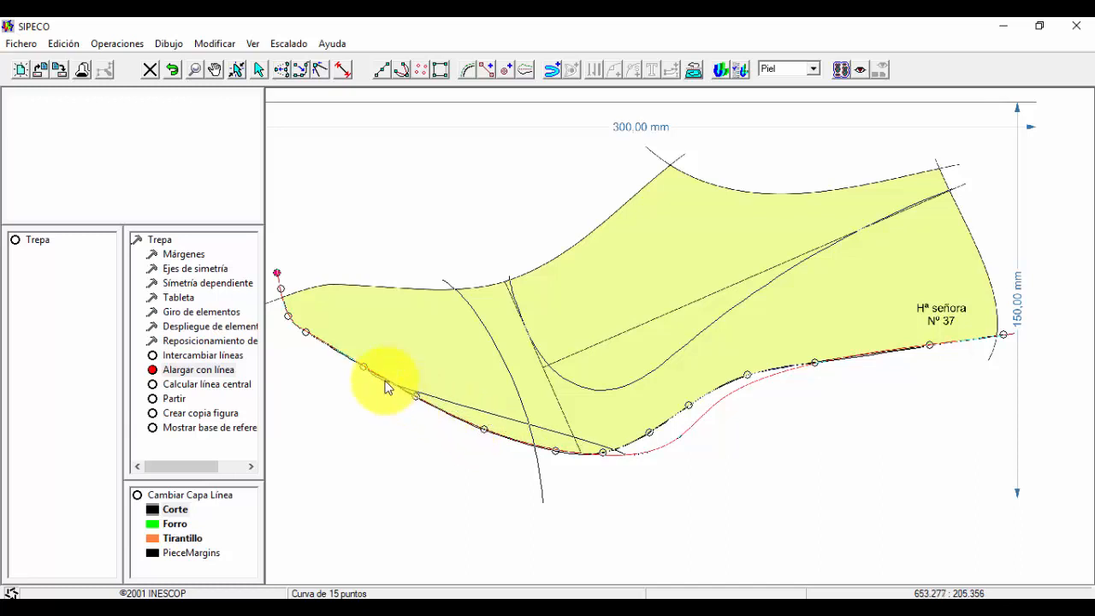
pyautogui.click(478, 430)
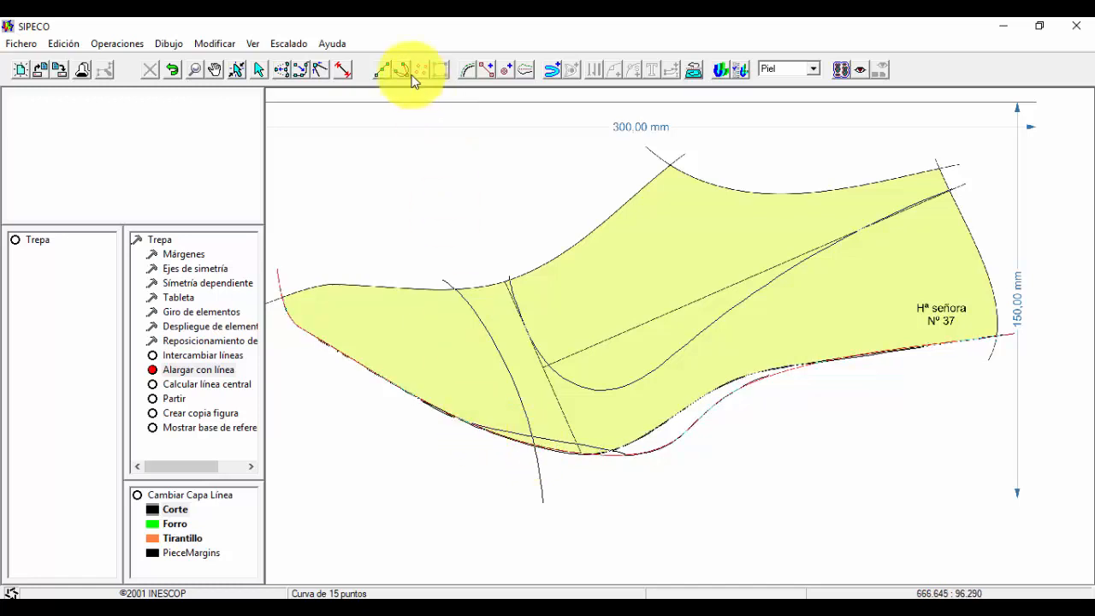
# - Move the extended curve's two points around the ball line onto the red sole line to smooth the join, then deselect it
pyautogui.click(281, 70)
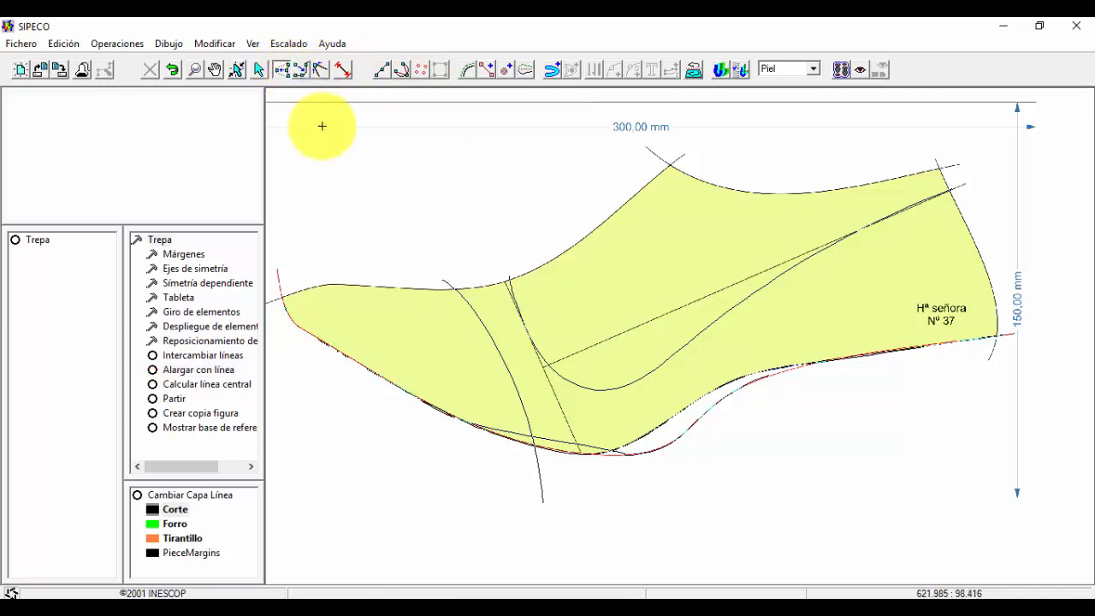
pyautogui.click(663, 445)
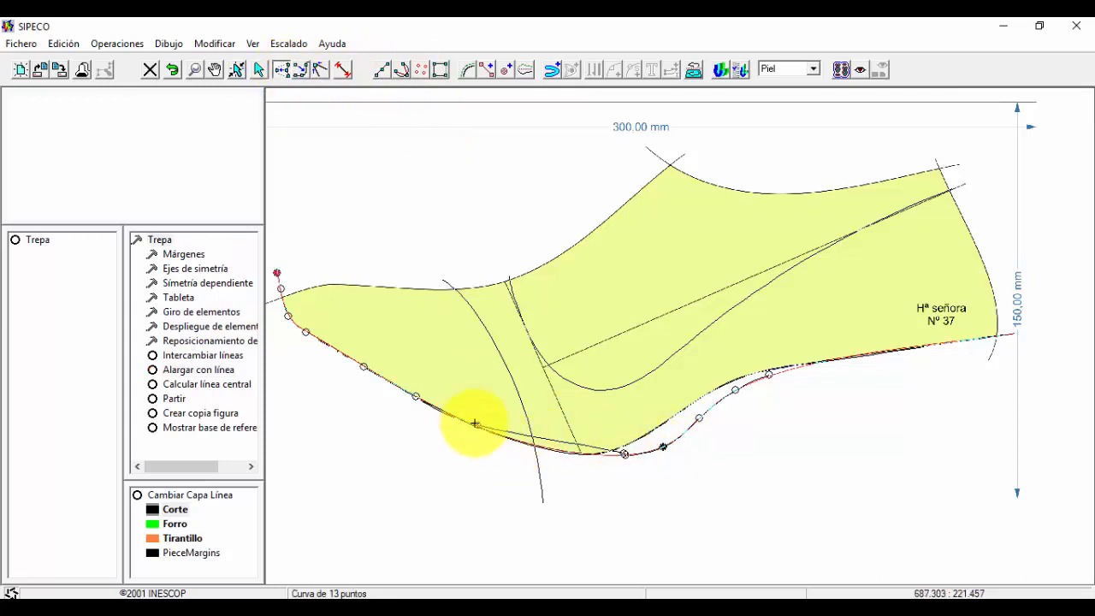
pyautogui.moveTo(476, 424); pyautogui.dragTo(541, 446)
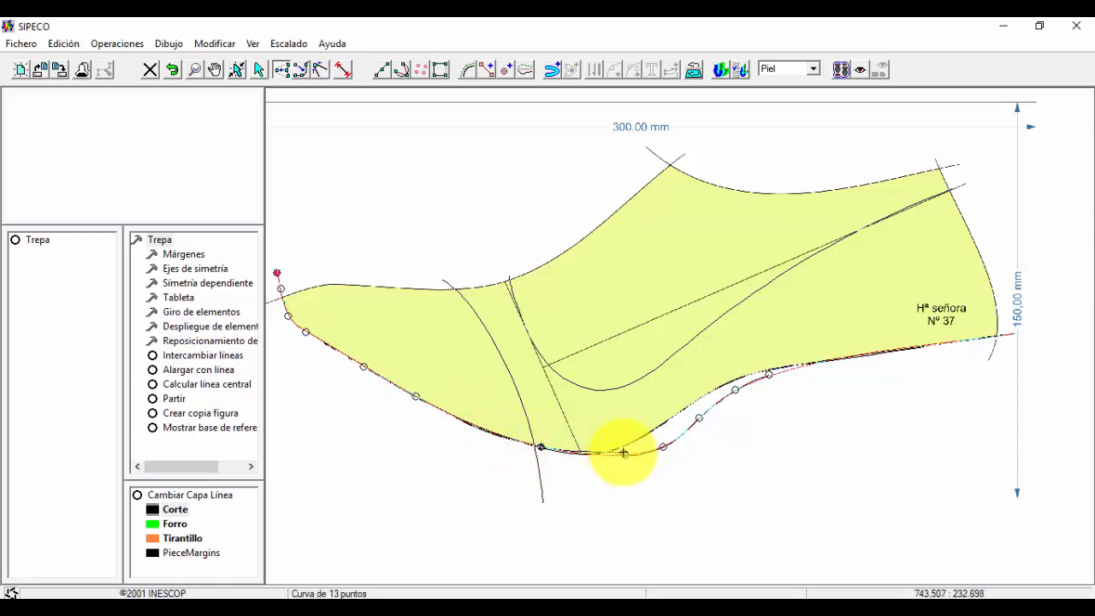
pyautogui.moveTo(624, 451); pyautogui.dragTo(600, 456)
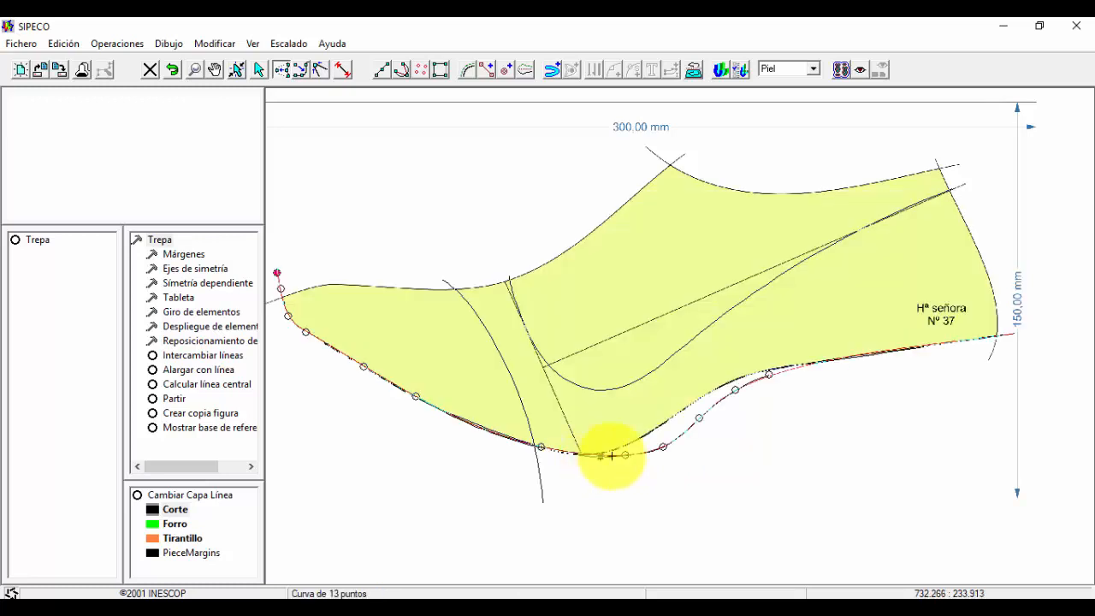
pyautogui.click(684, 480)
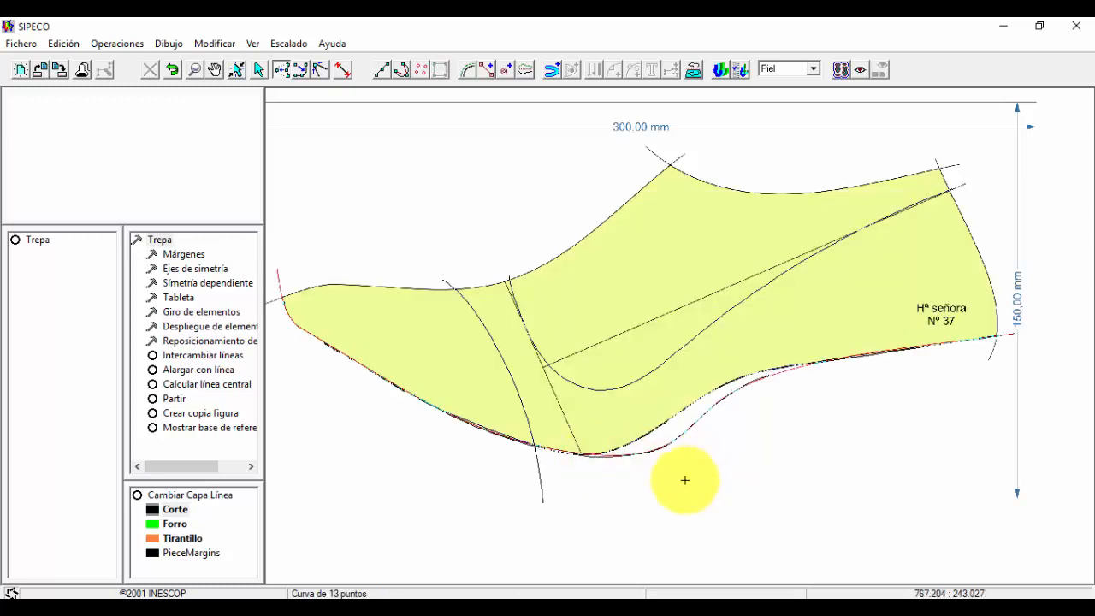
# - Extend the 13-point curve from the waist to the heel end using the 15-point sole curve with Alargar con línea
pyautogui.click(212, 374)
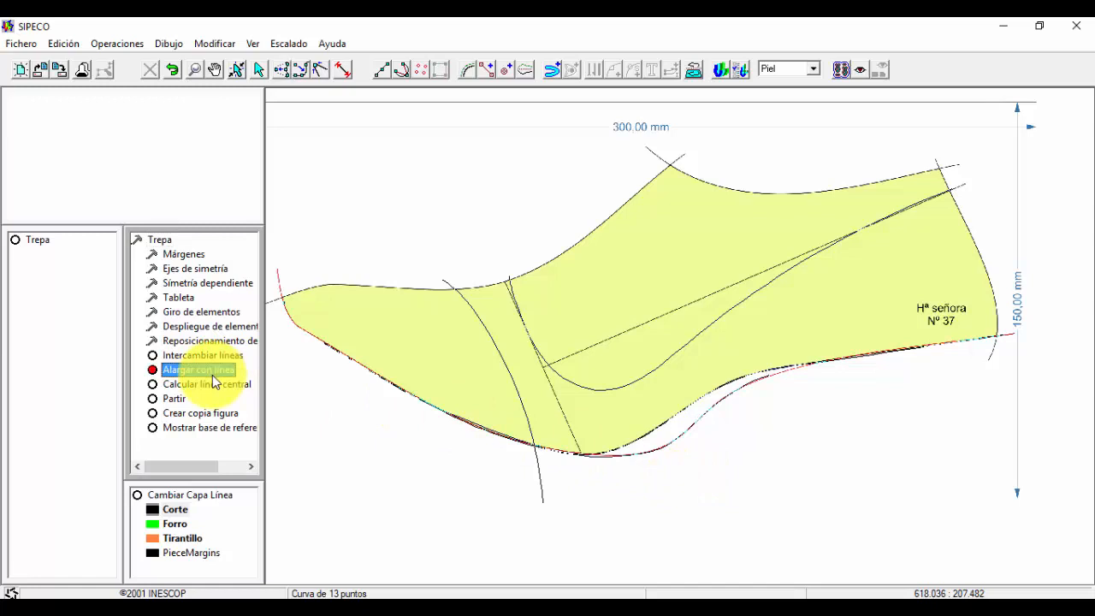
pyautogui.click(728, 395)
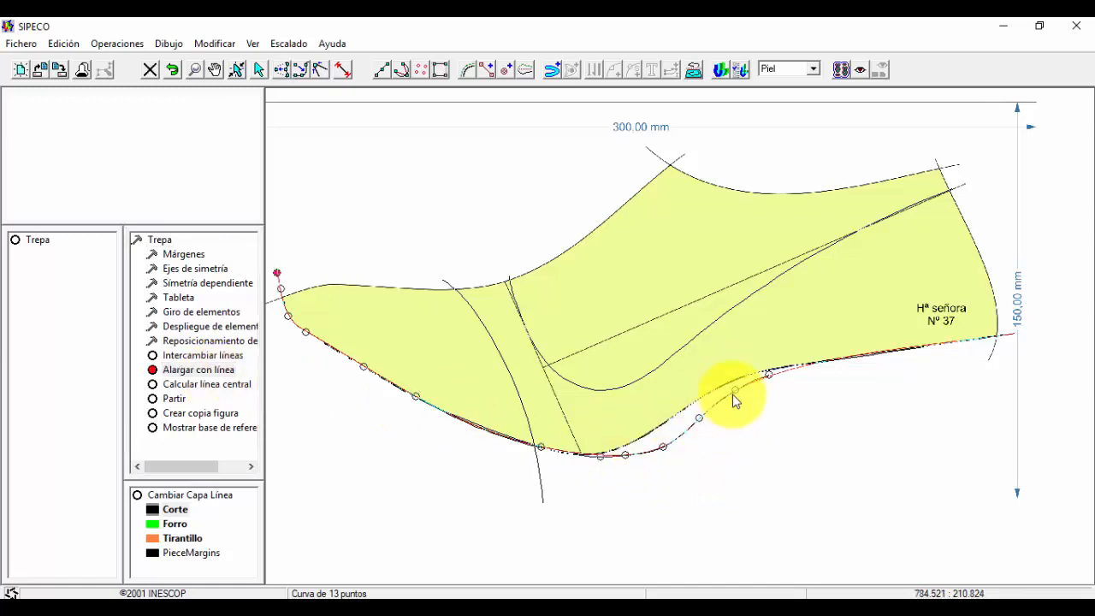
pyautogui.click(910, 349)
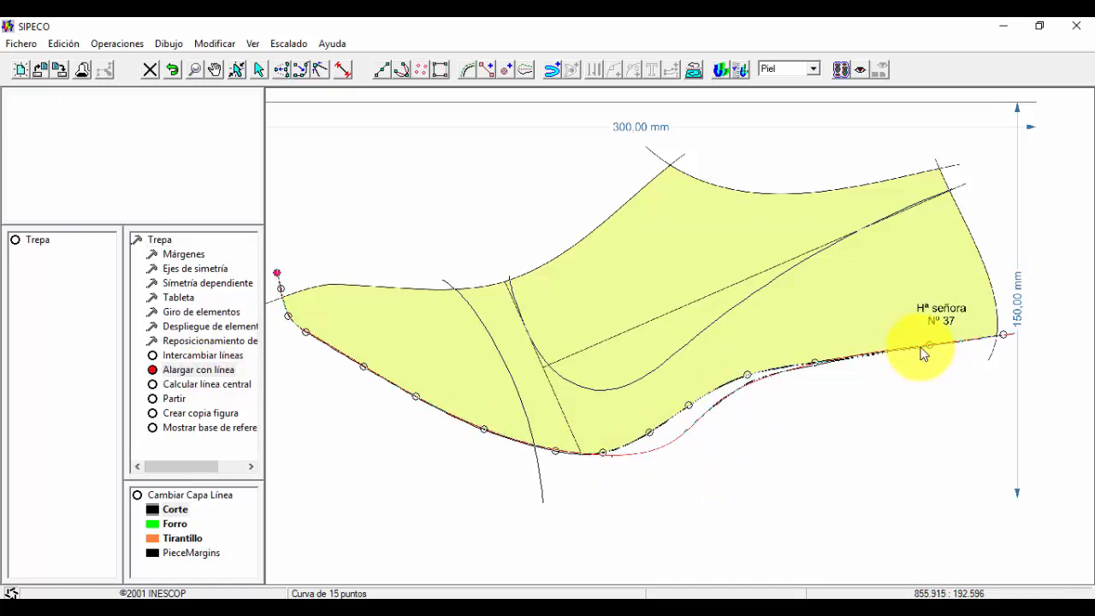
pyautogui.rightClick(935, 347)
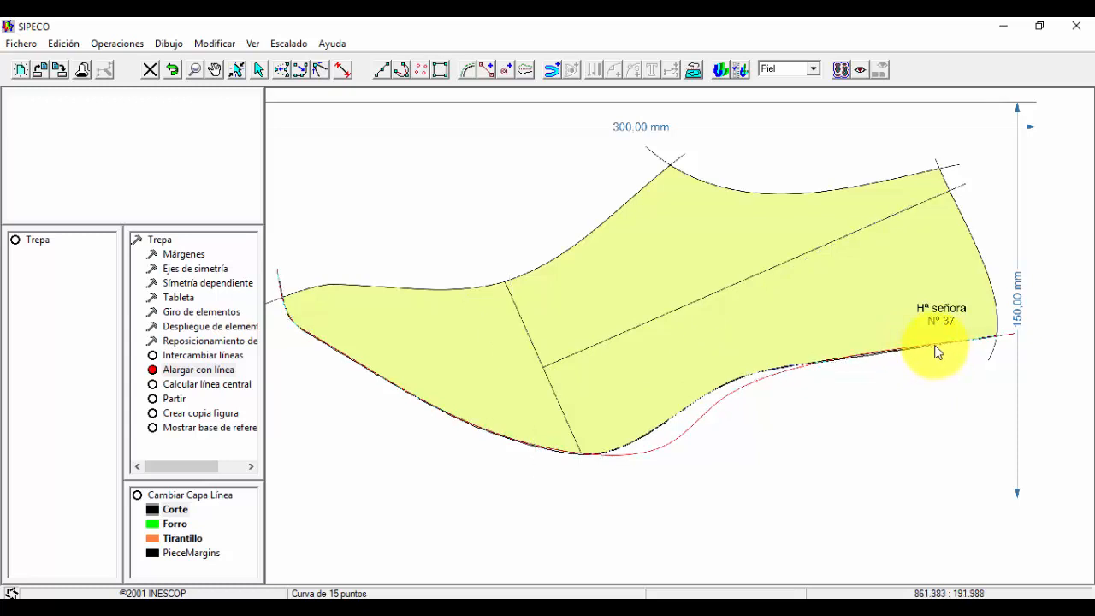
pyautogui.rightClick(871, 367)
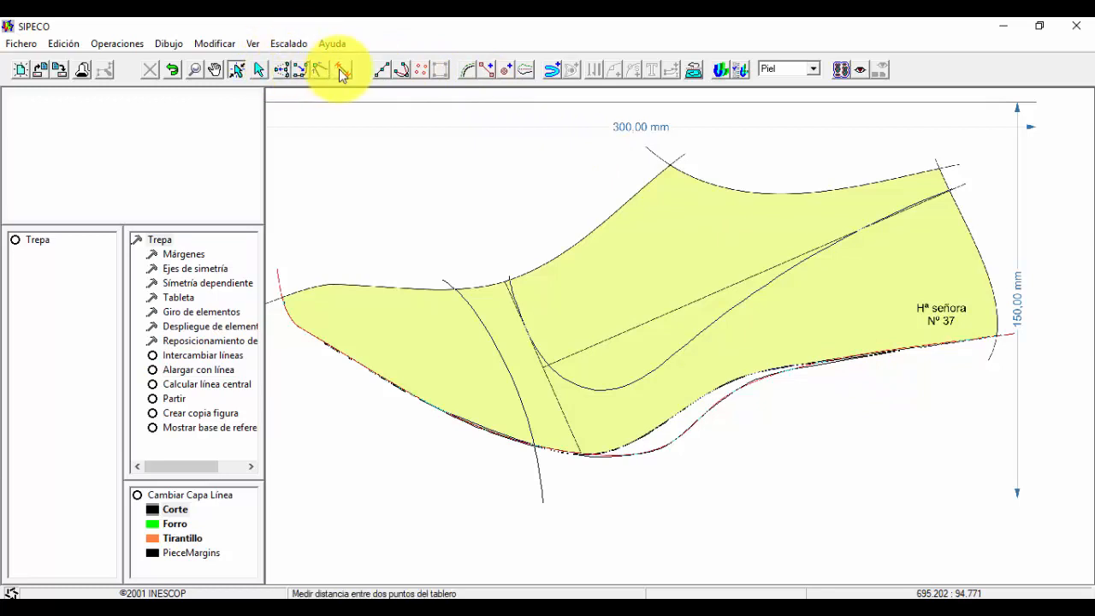
# - Add a normal symmetry axis from ahead of the toe across the vamp, and lower its toe end slightly to meet the vamp's upper edge
pyautogui.moveTo(464, 242)
pyautogui.mouseDown(button='middle')
pyautogui.moveTo(480, 281)
pyautogui.moveTo(487, 266)
pyautogui.mouseUp(button='middle')
pyautogui.click(485, 74)
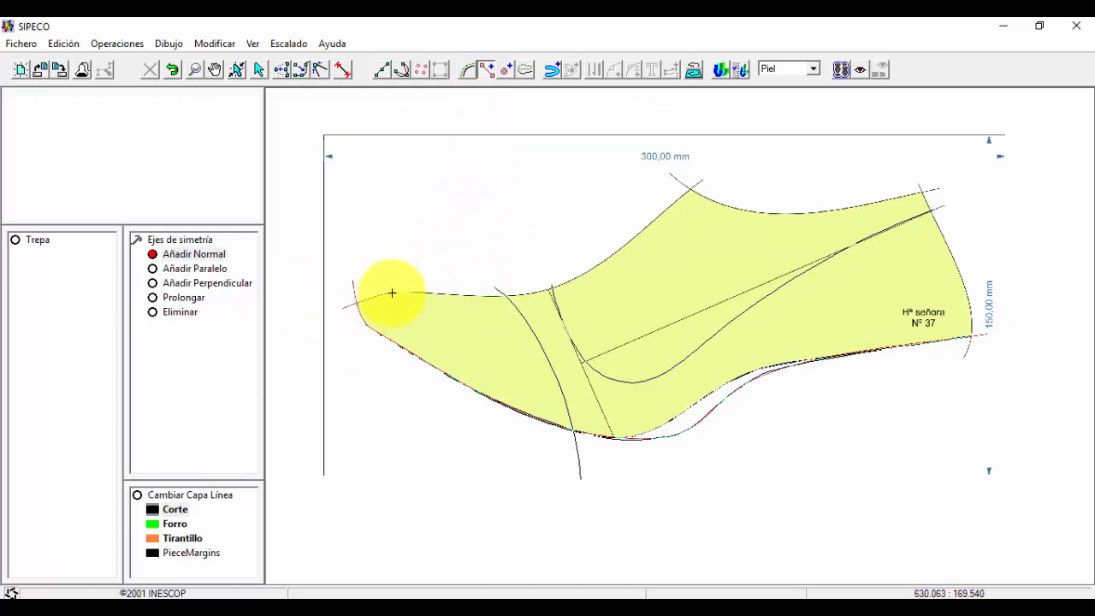
pyautogui.click(311, 289)
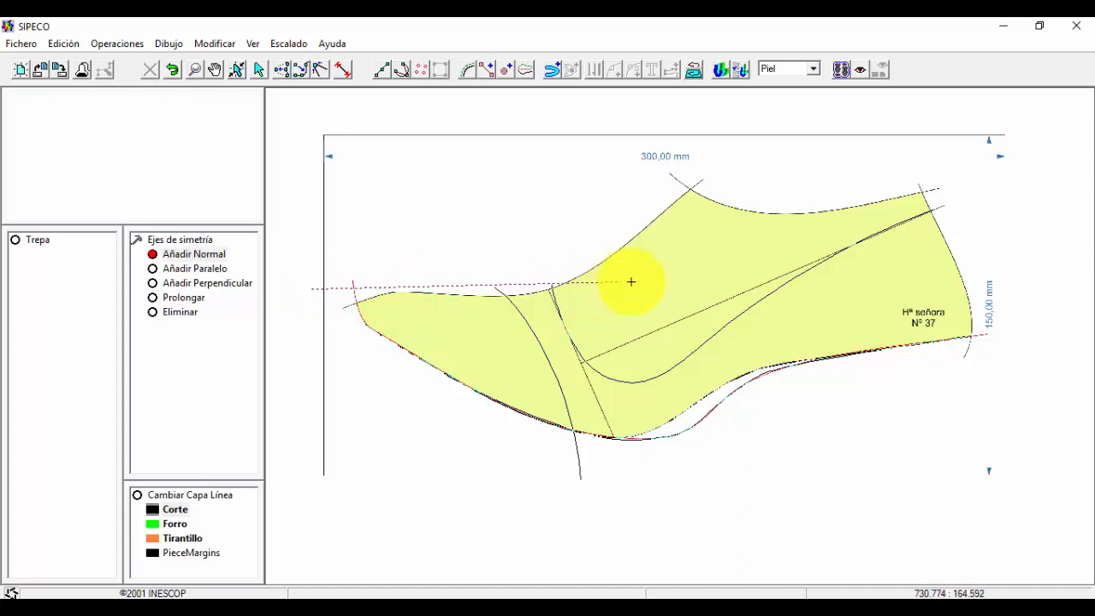
pyautogui.click(836, 281)
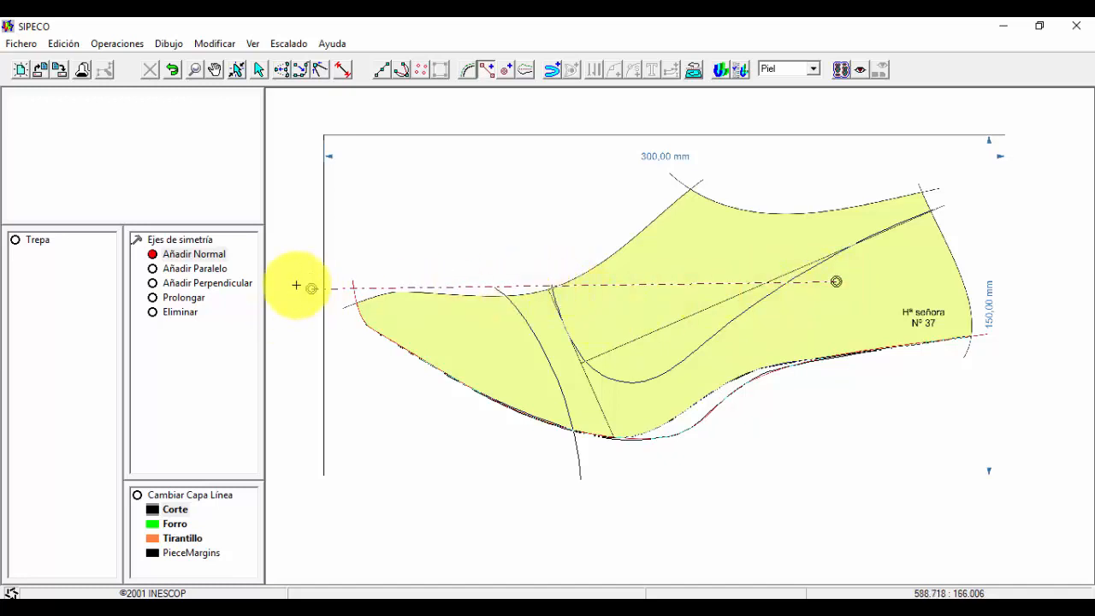
pyautogui.click(283, 70)
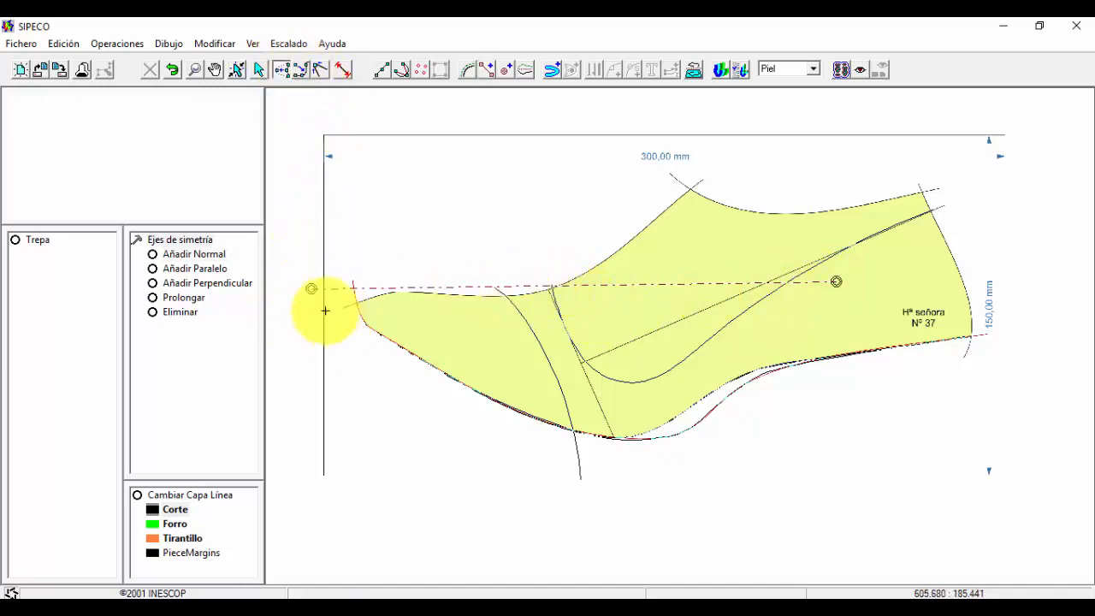
pyautogui.click(311, 288)
pyautogui.moveTo(312, 289); pyautogui.dragTo(314, 293)
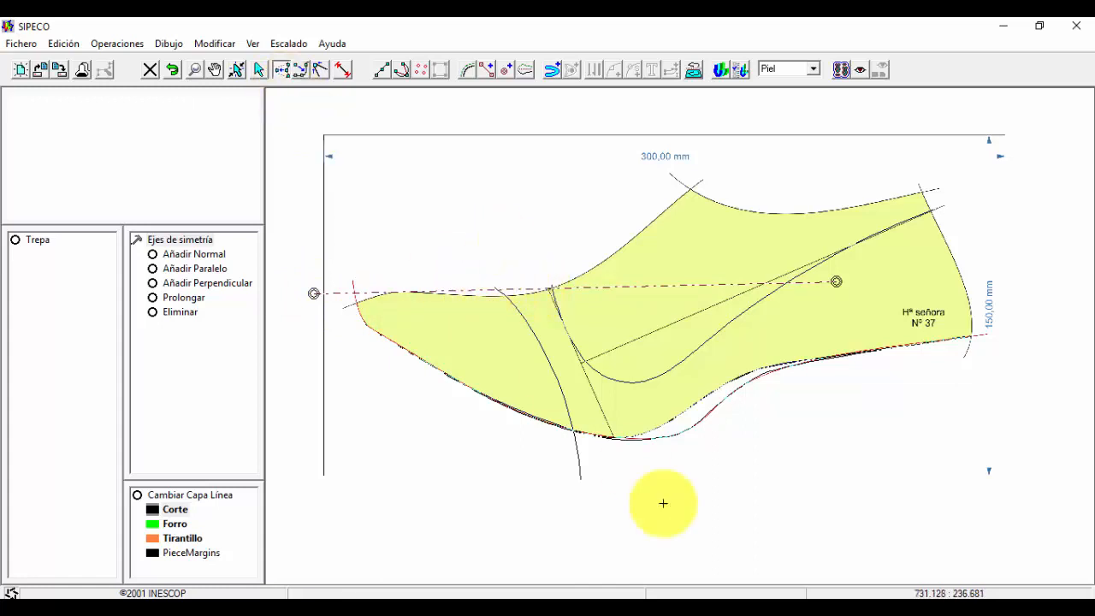
# - Shift the original sole curve's fifth, sixth and seventh points slightly inward between the toe and ball line, then deselect it
pyautogui.click(680, 413)
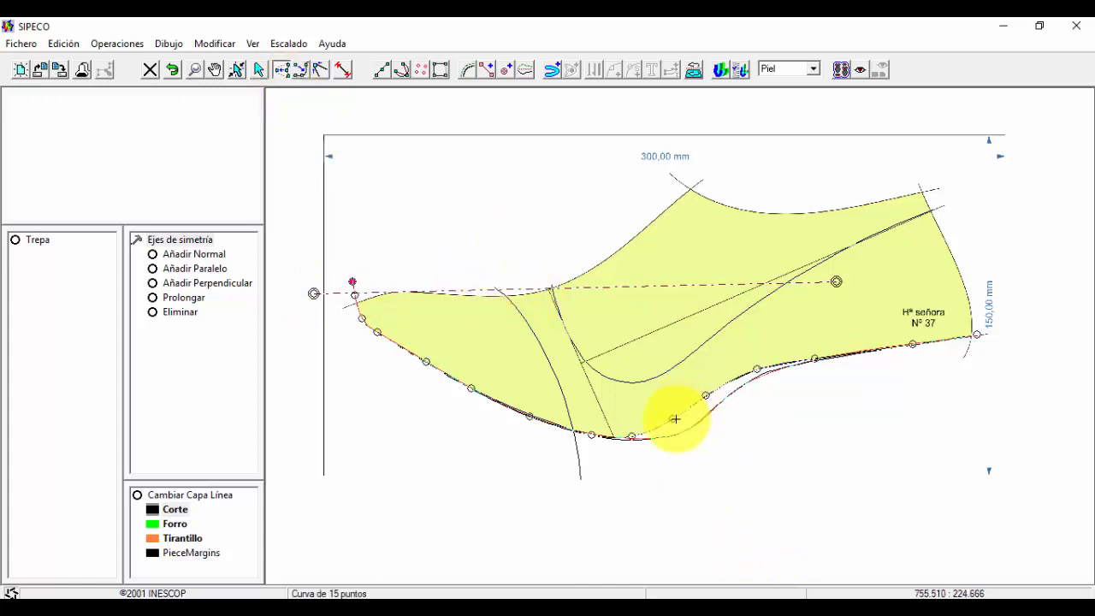
pyautogui.click(427, 361)
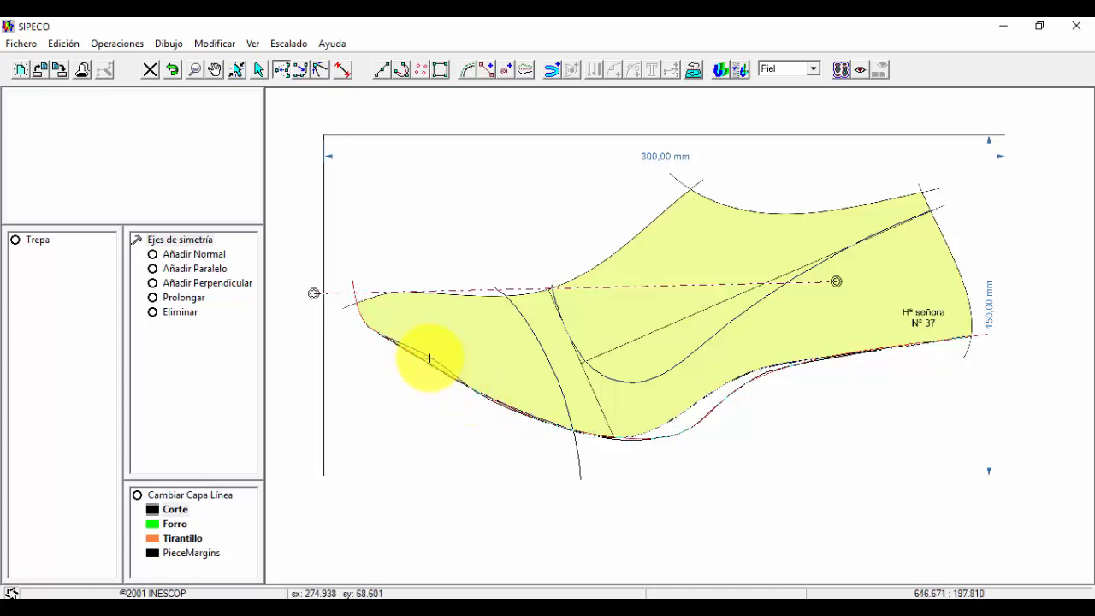
pyautogui.click(427, 361)
pyautogui.click(469, 386)
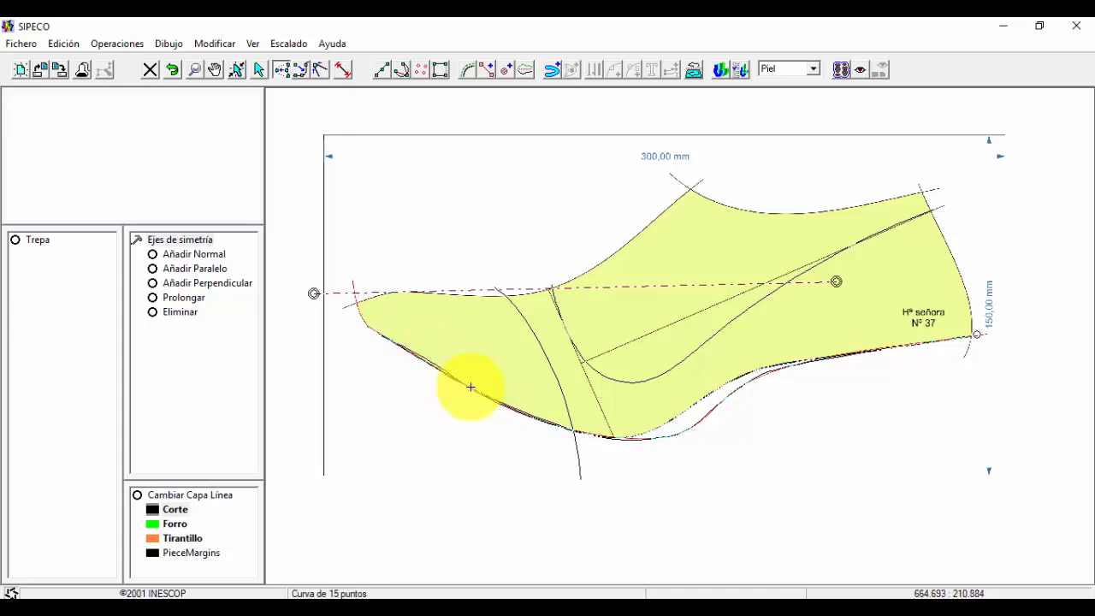
pyautogui.click(473, 385)
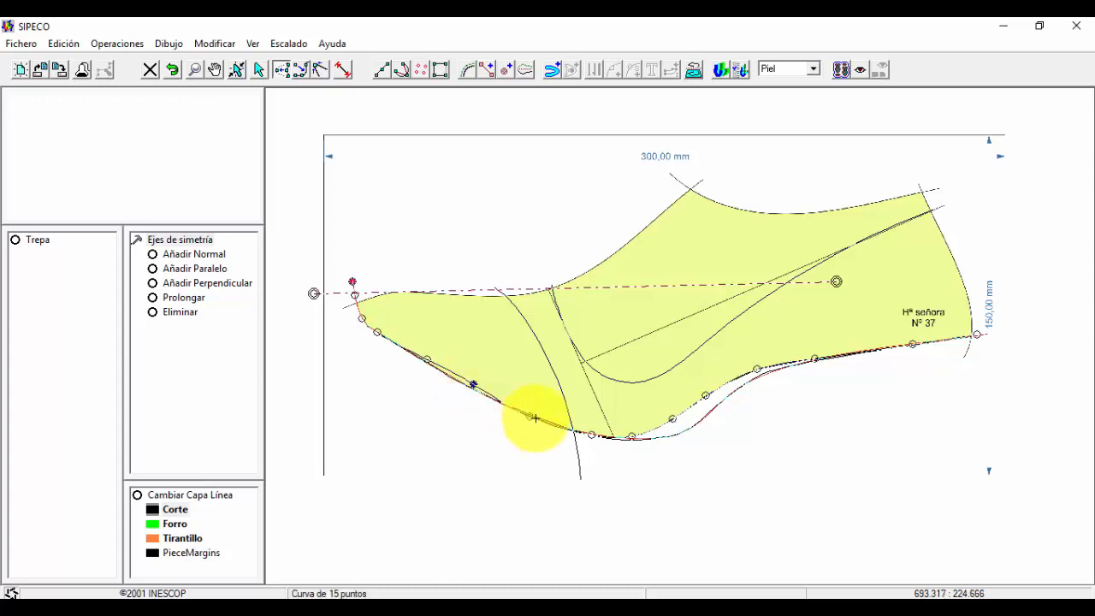
pyautogui.click(531, 417)
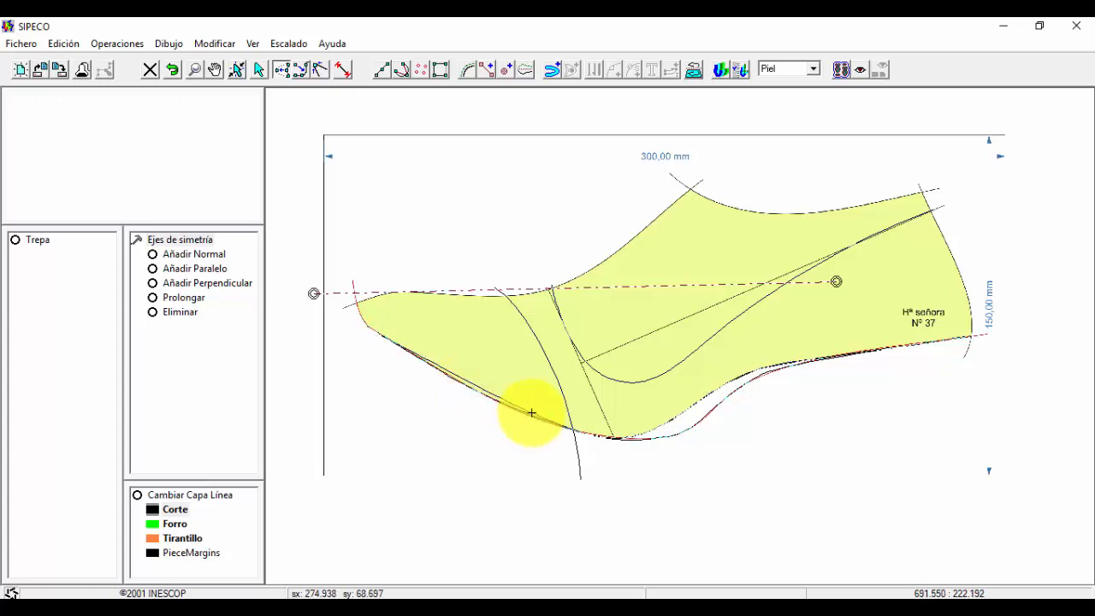
pyautogui.click(532, 411)
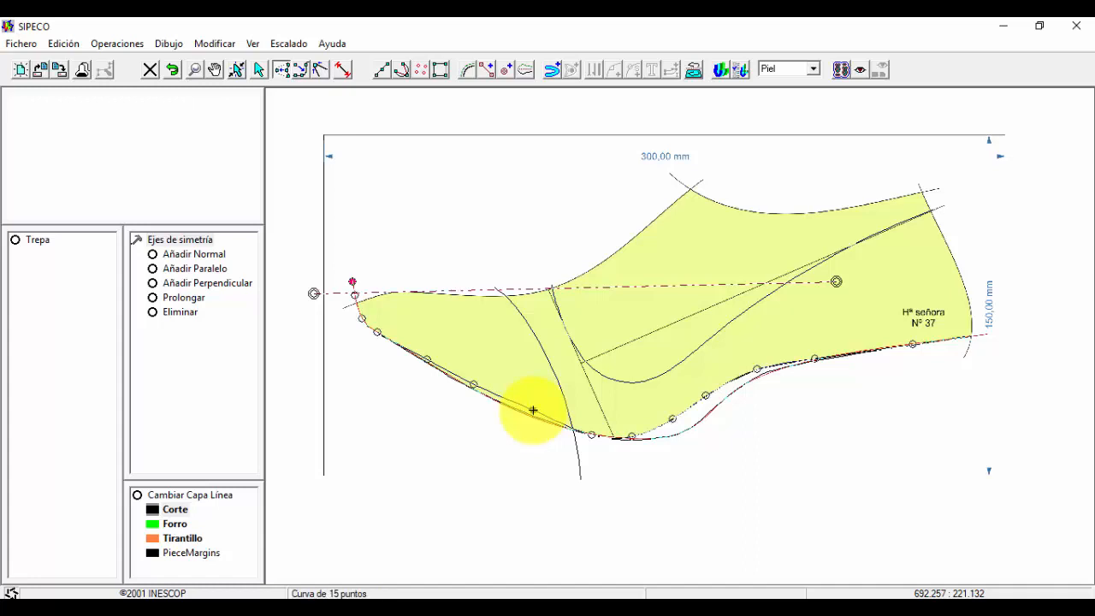
pyautogui.click(530, 432)
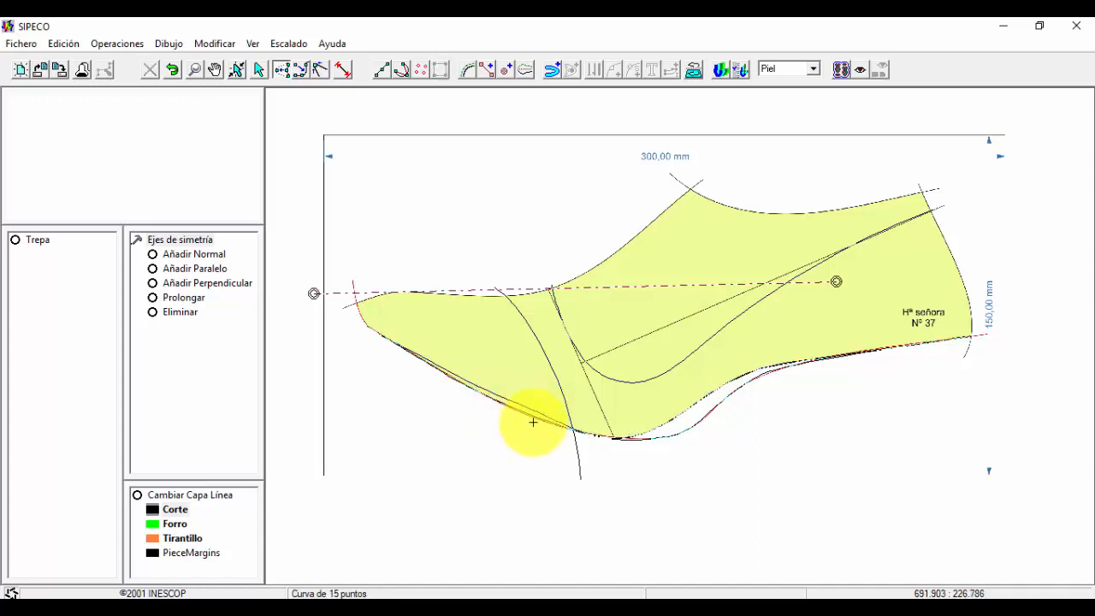
# - Nudge the extended 15-point curve's fifth, sixth and seventh points slightly toward the heel along the edge between the toe and ball line
pyautogui.click(534, 418)
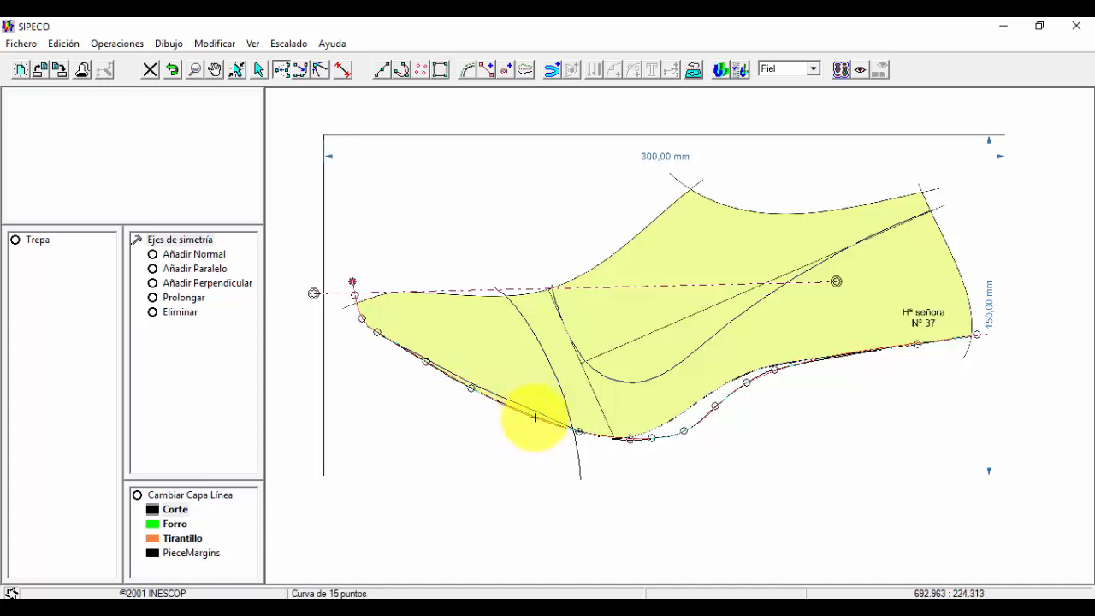
pyautogui.click(473, 387)
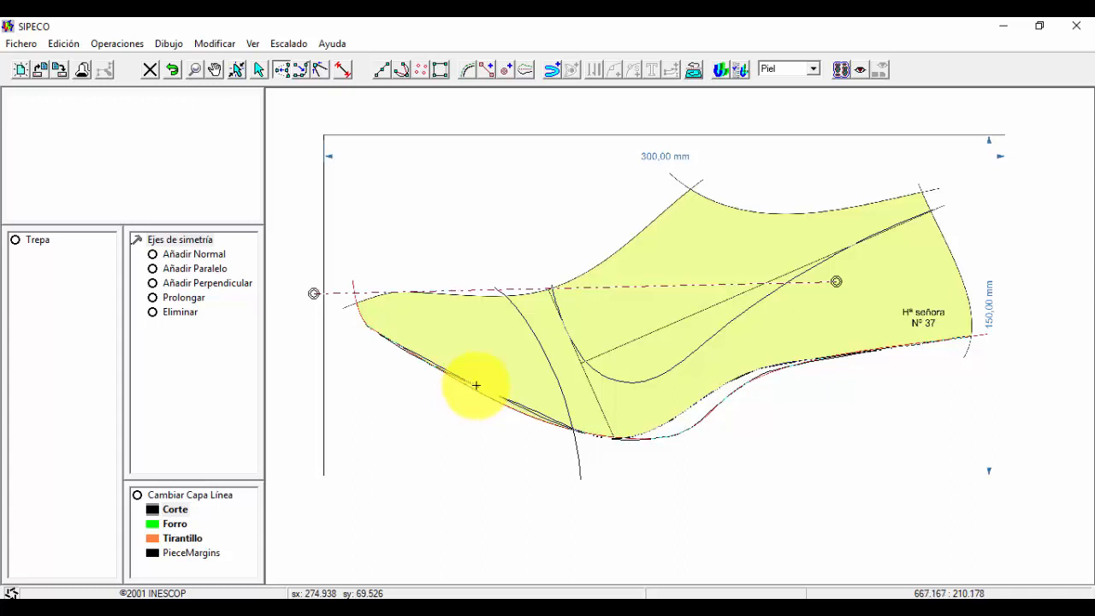
pyautogui.click(476, 386)
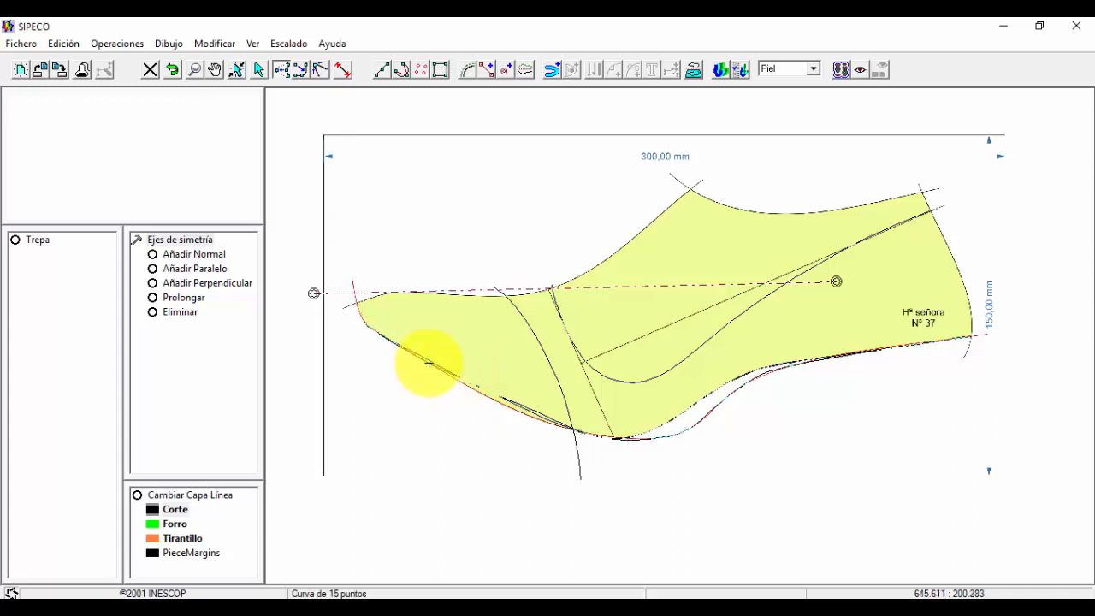
pyautogui.click(430, 361)
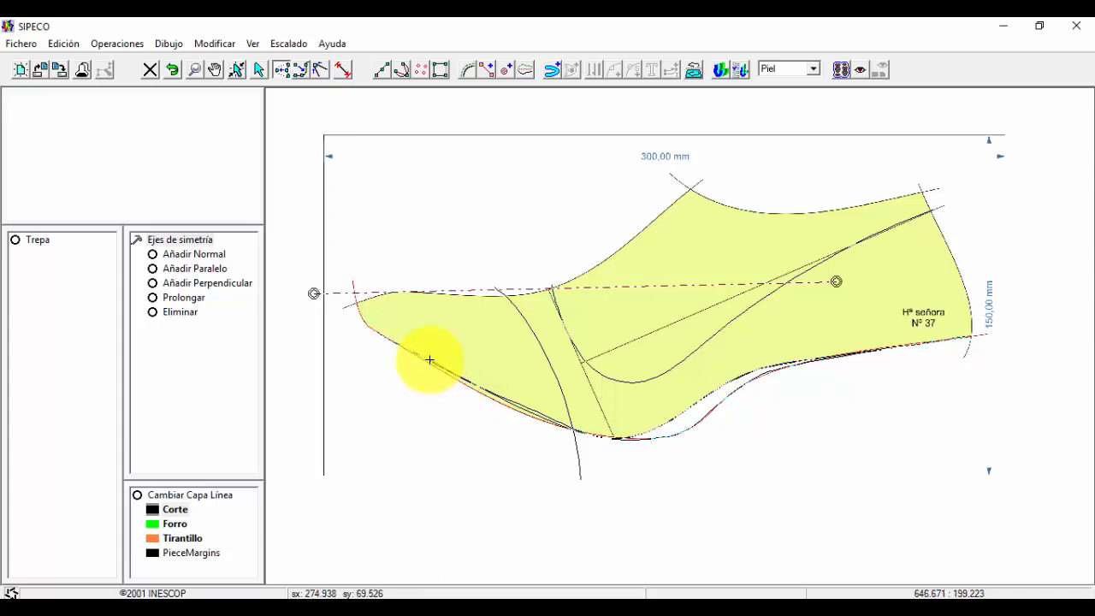
pyautogui.click(430, 361)
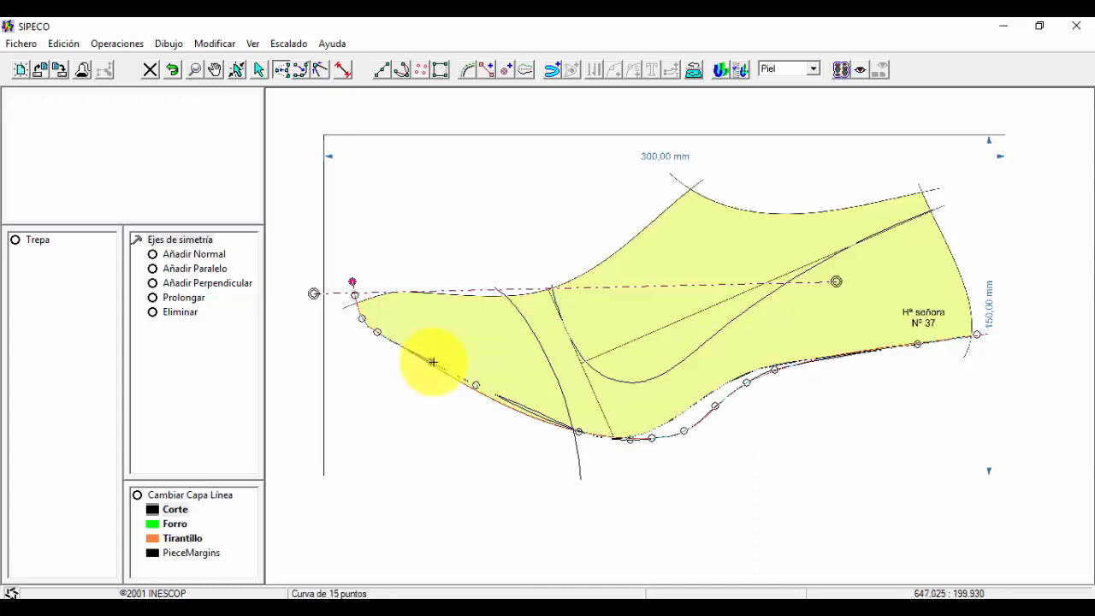
pyautogui.click(582, 432)
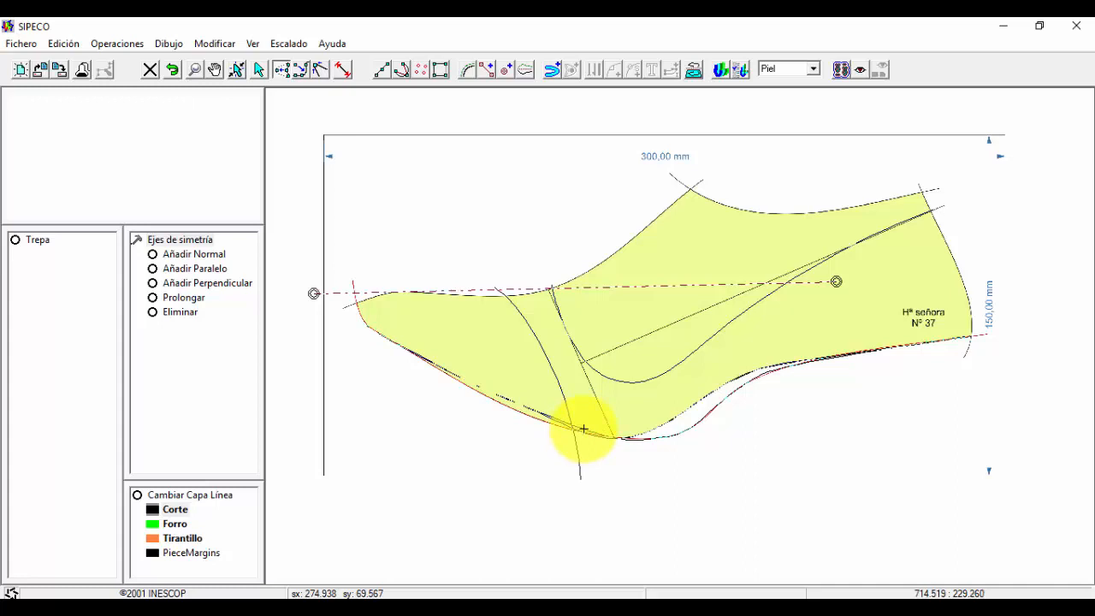
pyautogui.click(581, 431)
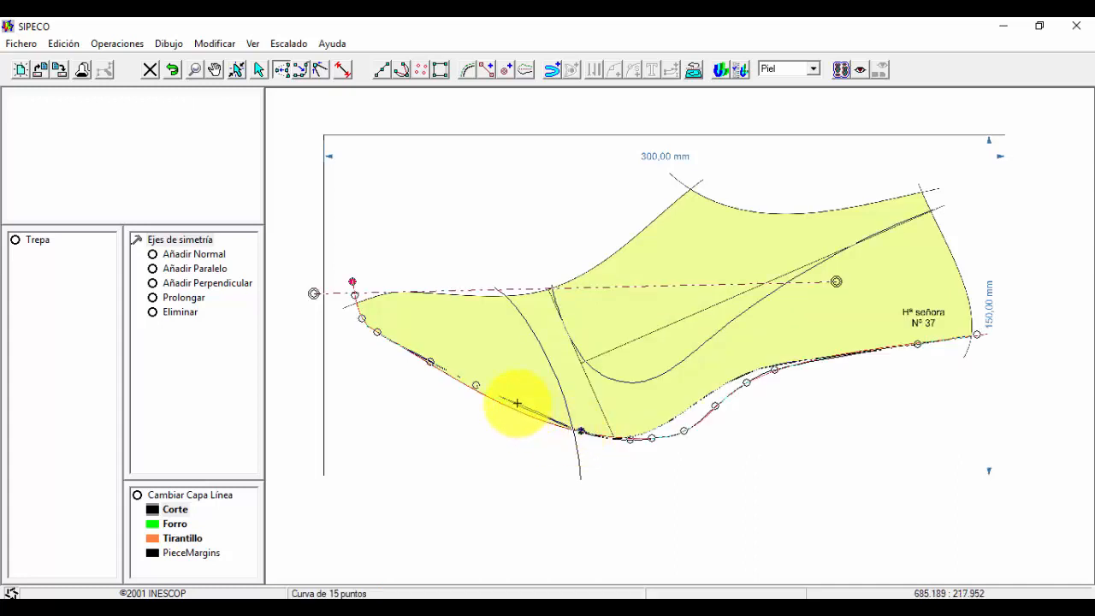
# - Move the extended curve's sixth point toward the ball line and the original sole curve's seventh point slightly outward to align both curves
pyautogui.moveTo(572, 400); pyautogui.dragTo(662, 262, button='middle')
pyautogui.moveTo(535, 323); pyautogui.dragTo(845, 350, button='middle')
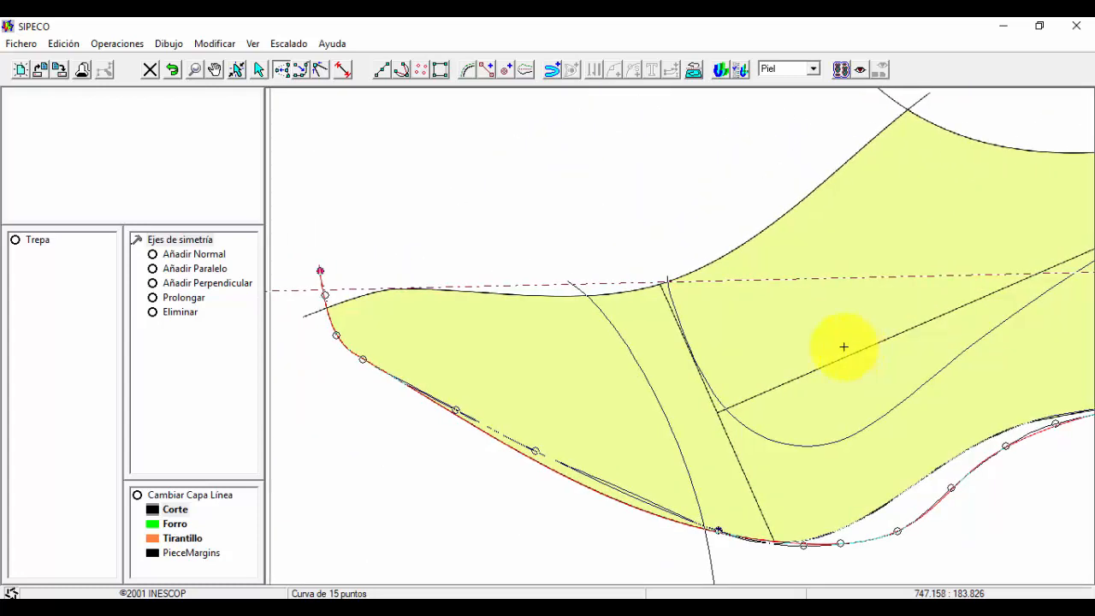
pyautogui.moveTo(682, 442); pyautogui.dragTo(717, 299, button='middle')
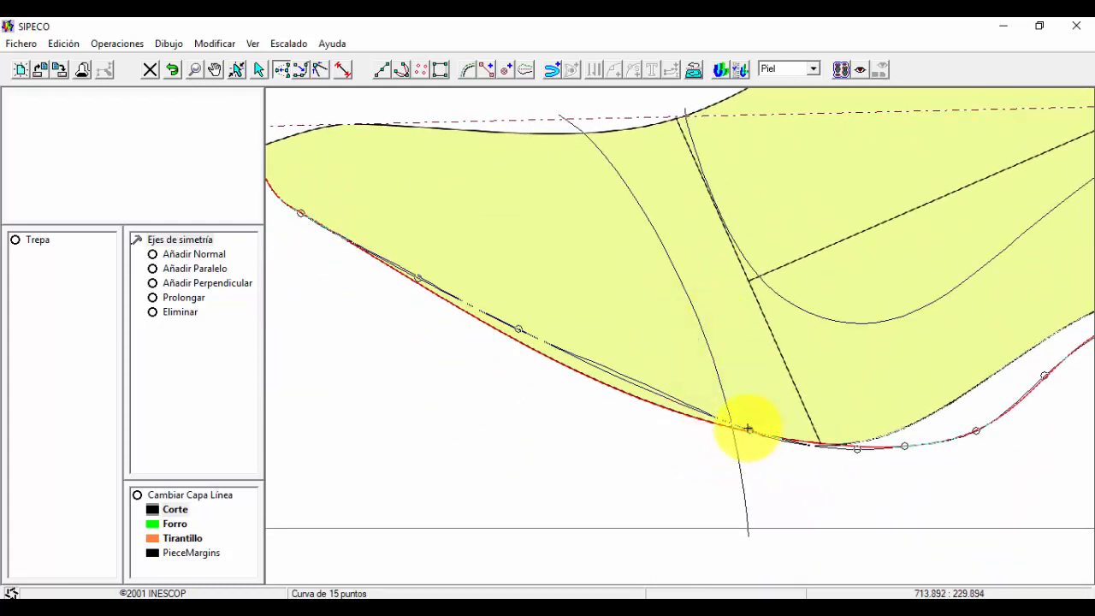
pyautogui.moveTo(751, 431); pyautogui.dragTo(753, 432)
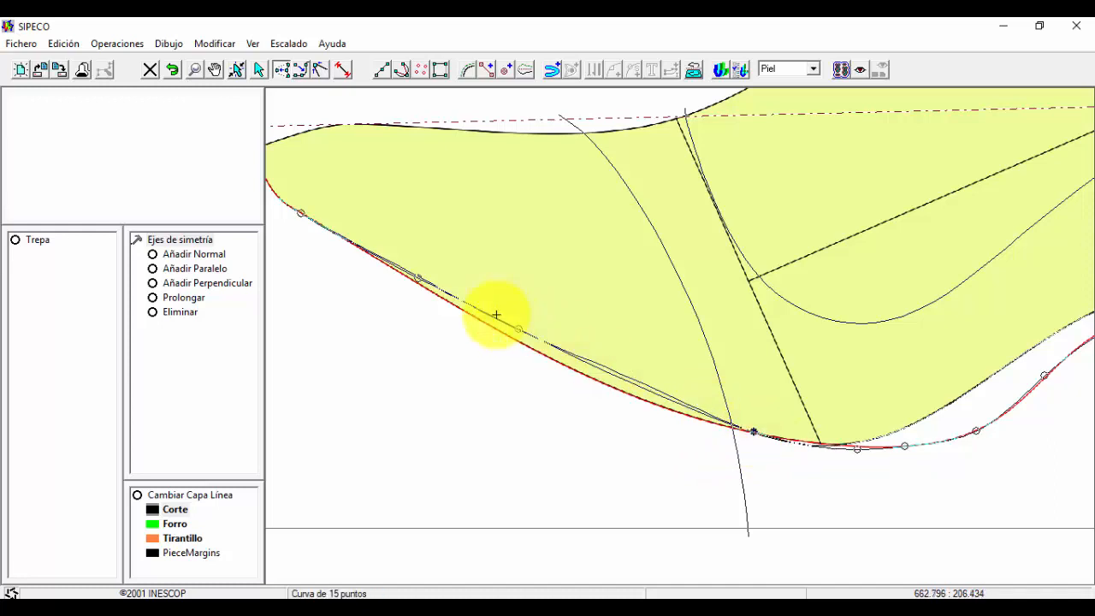
pyautogui.moveTo(518, 328); pyautogui.dragTo(572, 355)
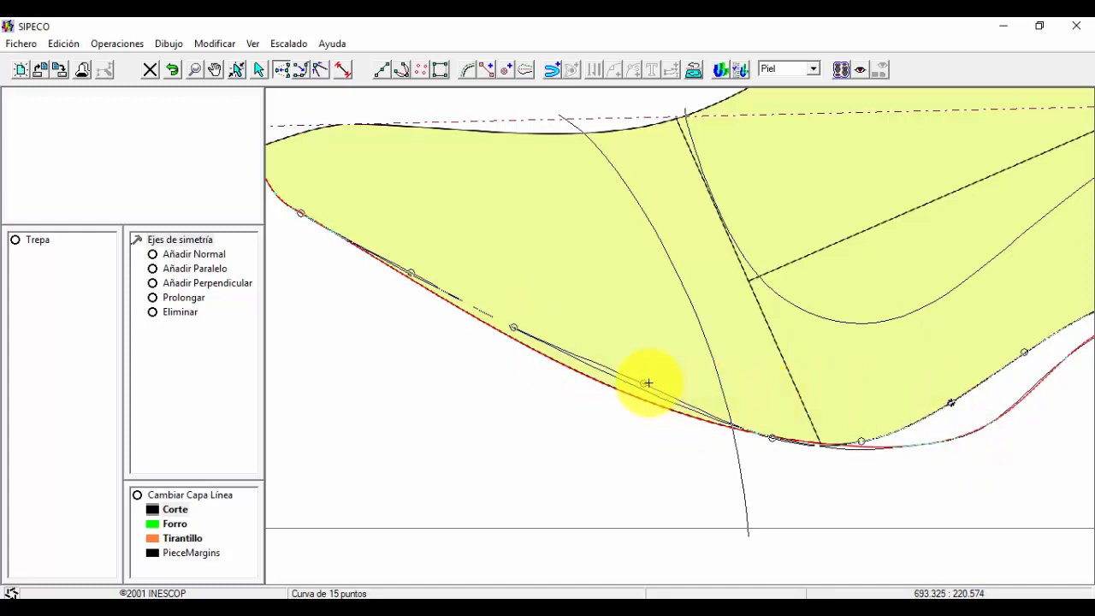
pyautogui.moveTo(644, 384); pyautogui.dragTo(645, 390)
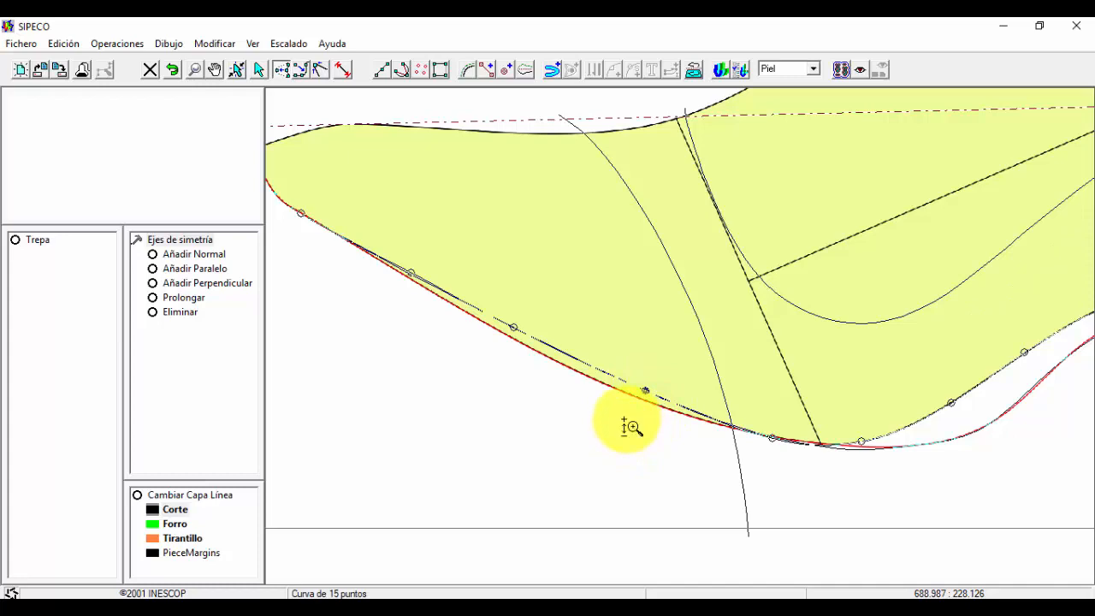
# - Hide the digitized image to compare the two sole curves without the last, and show it again
pyautogui.moveTo(627, 420); pyautogui.dragTo(555, 484, button='middle')
pyautogui.moveTo(612, 446); pyautogui.dragTo(430, 479, button='middle')
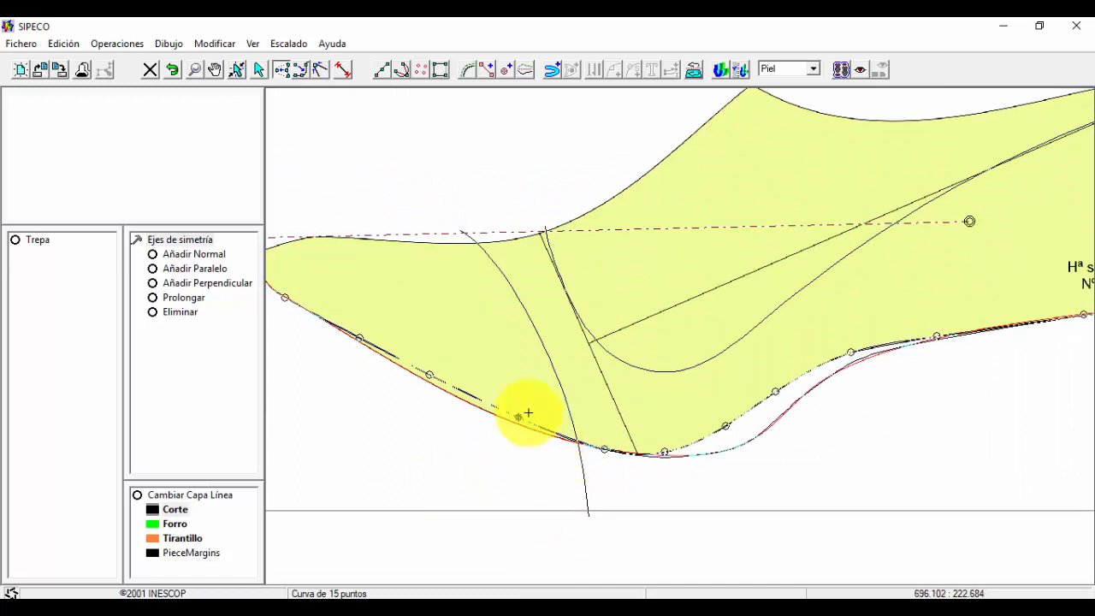
pyautogui.click(253, 44)
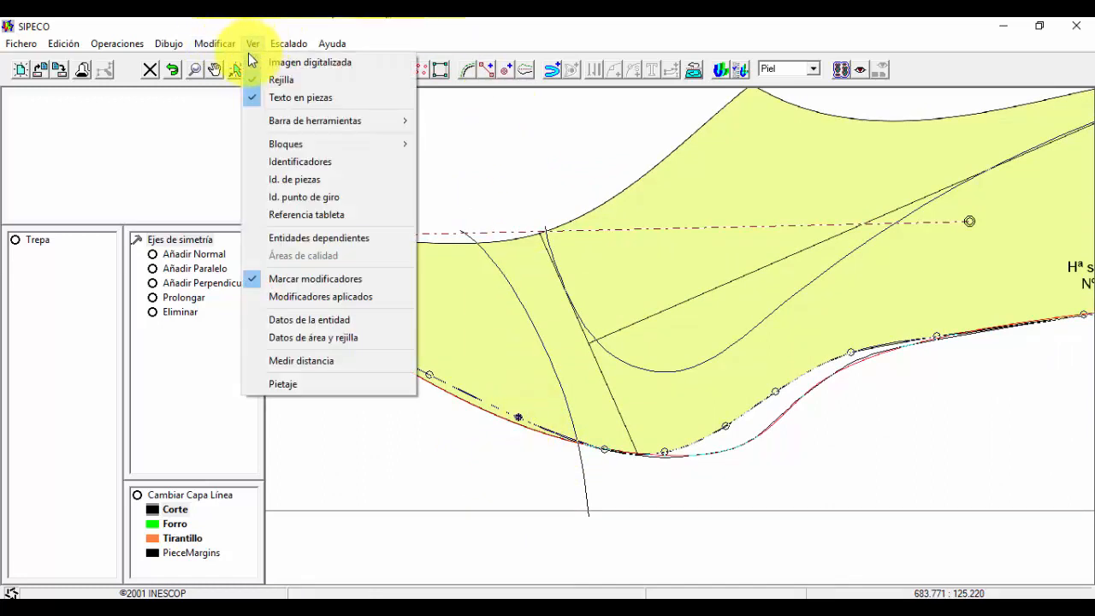
pyautogui.click(274, 64)
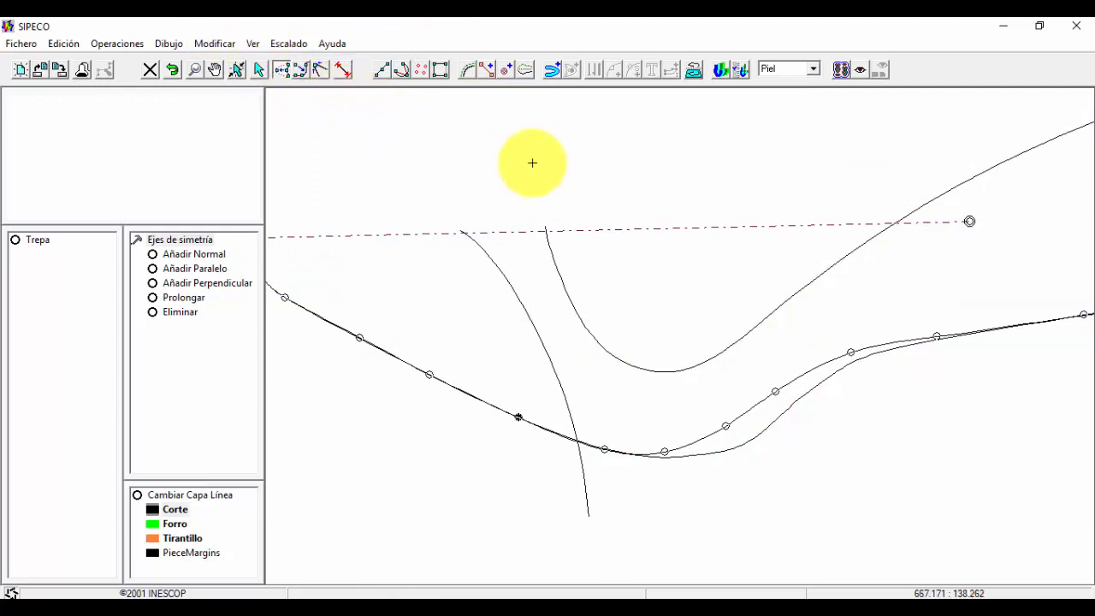
pyautogui.moveTo(628, 224)
pyautogui.mouseDown(button='middle')
pyautogui.moveTo(596, 333)
pyautogui.moveTo(652, 318)
pyautogui.mouseUp(button='middle')
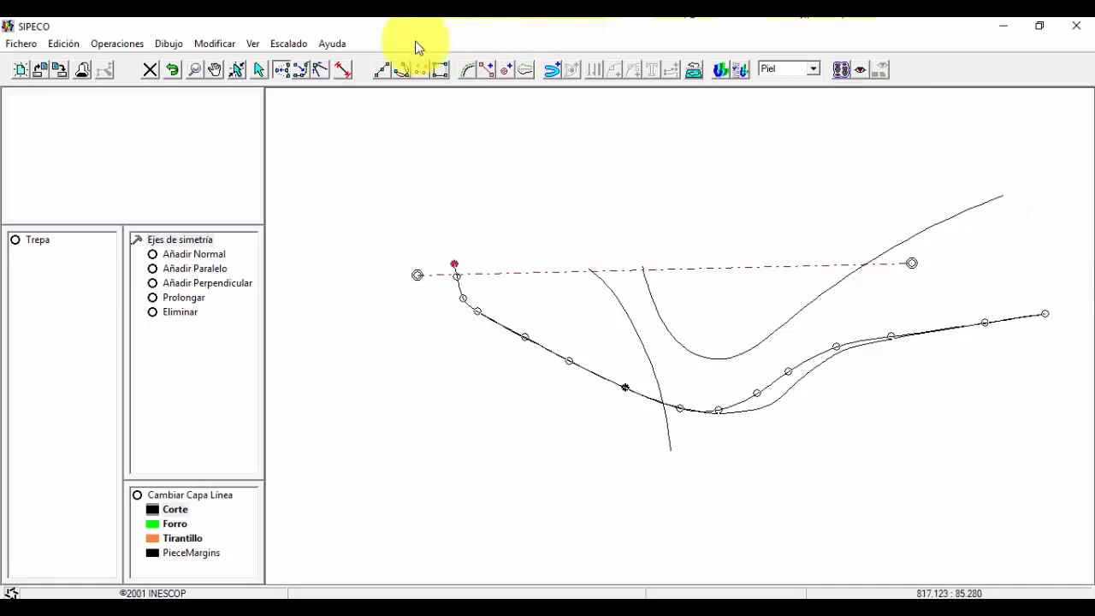
pyautogui.click(251, 44)
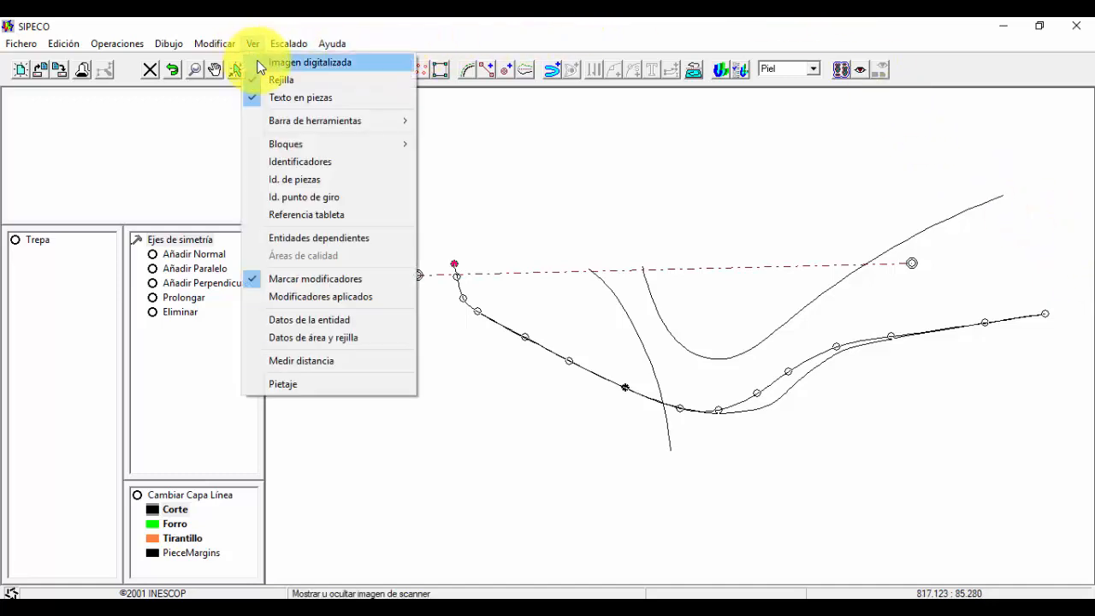
pyautogui.click(258, 60)
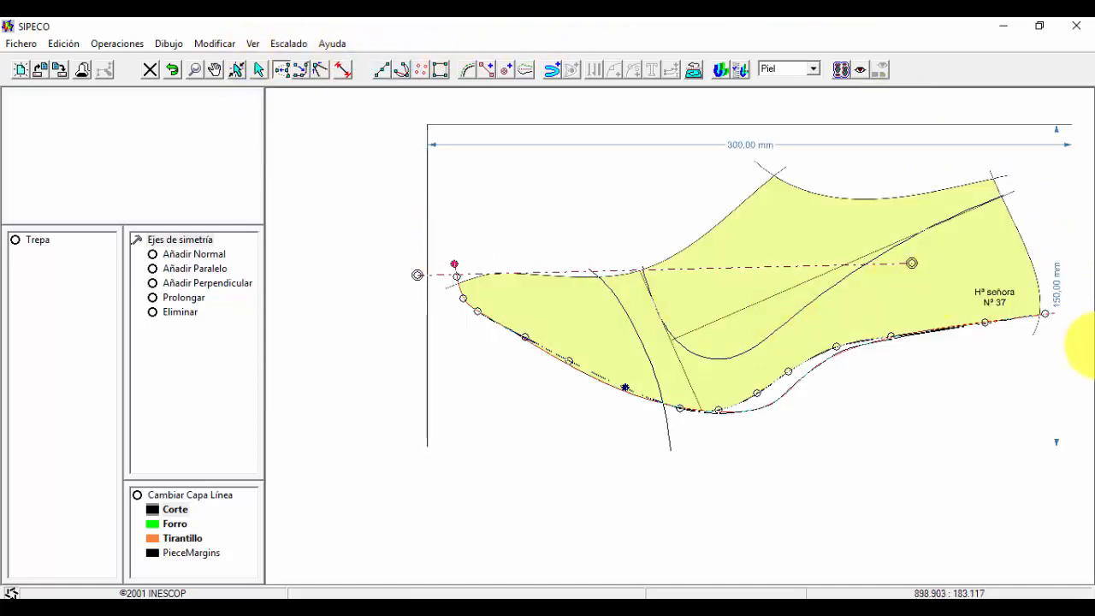
# - Lower the 7-point topline curve's second-to-last point so its heel end follows the straight guide line, and deselect the curve
pyautogui.moveTo(996, 205); pyautogui.dragTo(1074, 38, button='middle')
pyautogui.moveTo(1003, 248); pyautogui.dragTo(746, 298, button='middle')
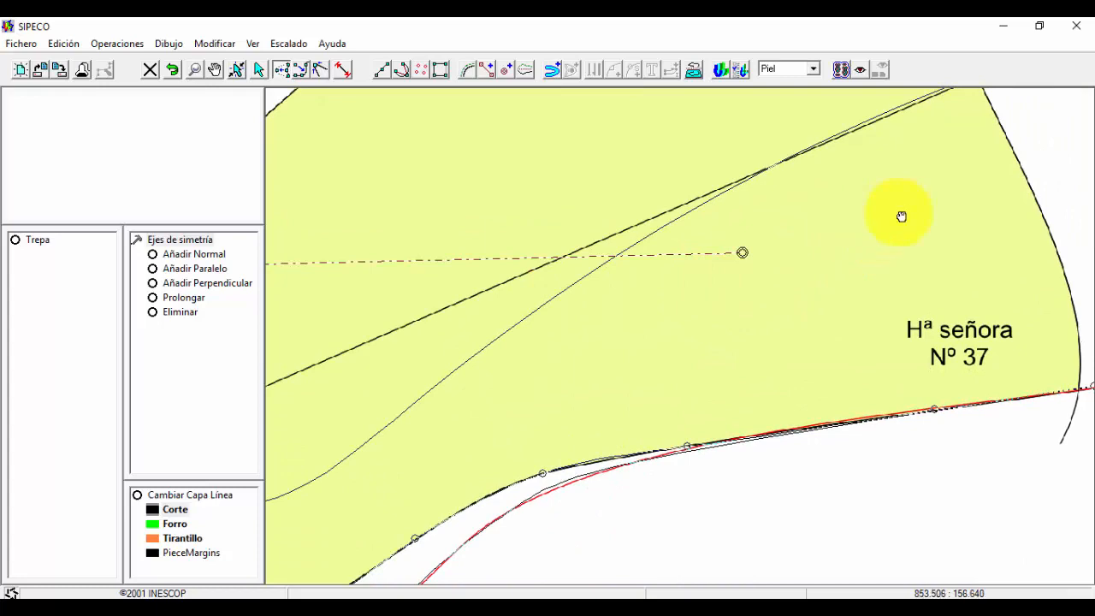
pyautogui.moveTo(901, 216); pyautogui.dragTo(820, 316)
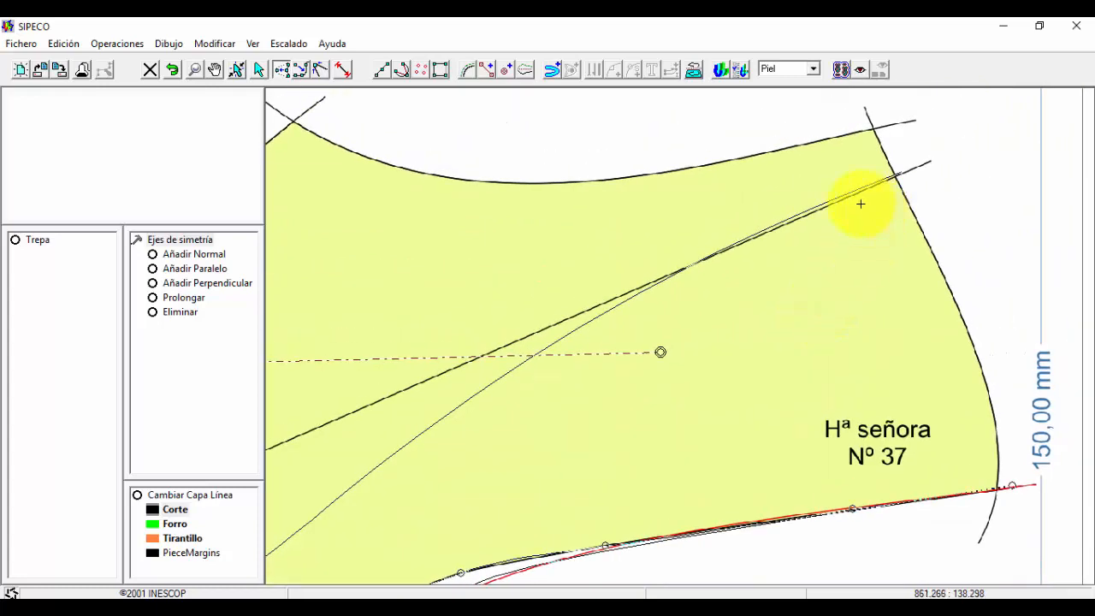
pyautogui.click(284, 71)
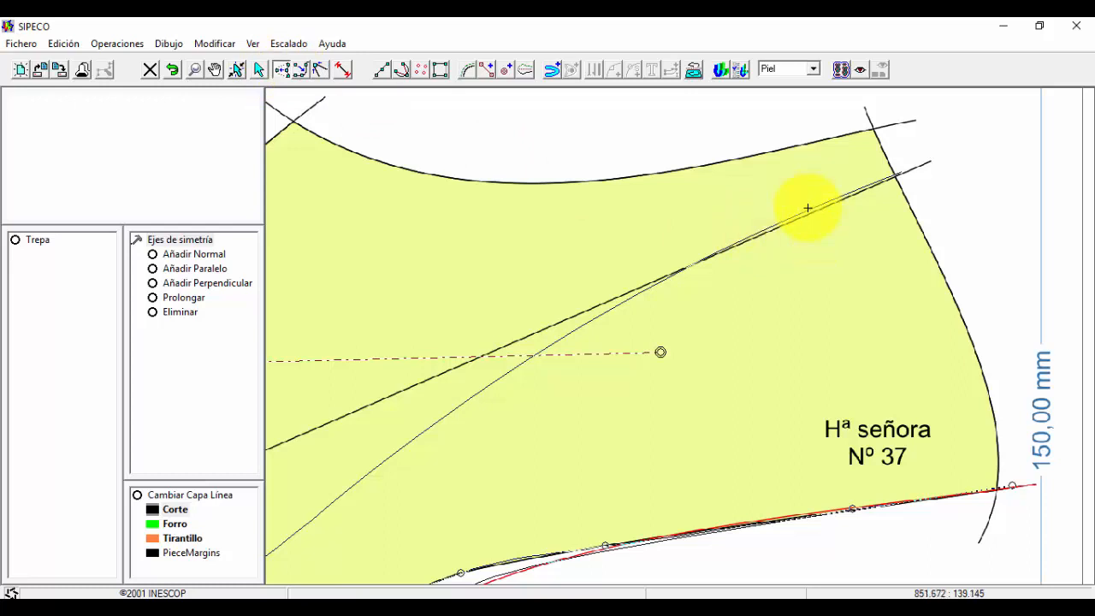
pyautogui.click(806, 206)
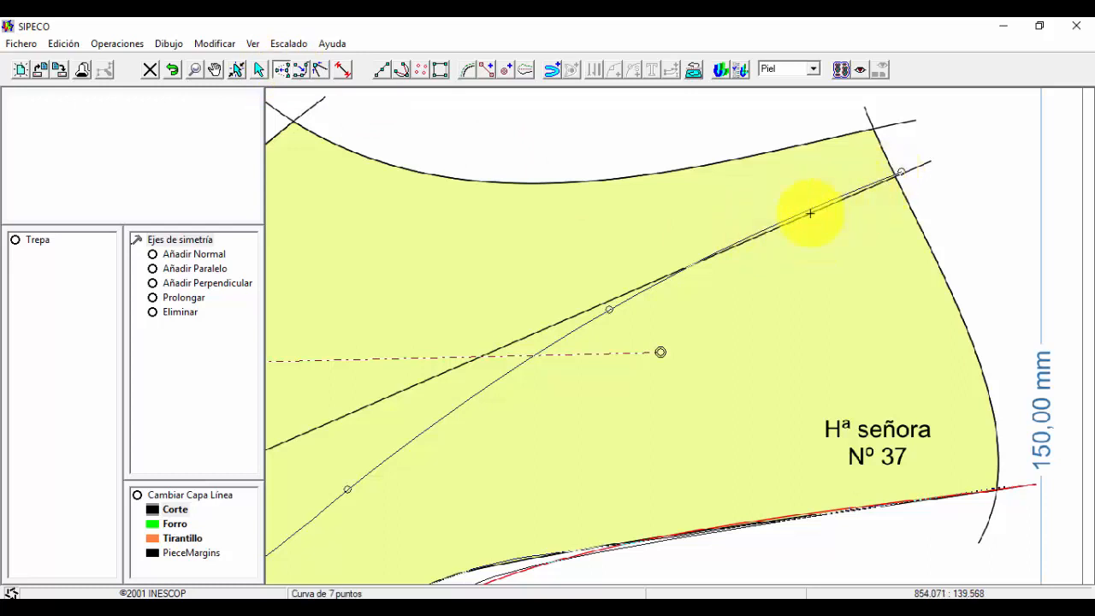
pyautogui.moveTo(608, 309); pyautogui.dragTo(605, 318)
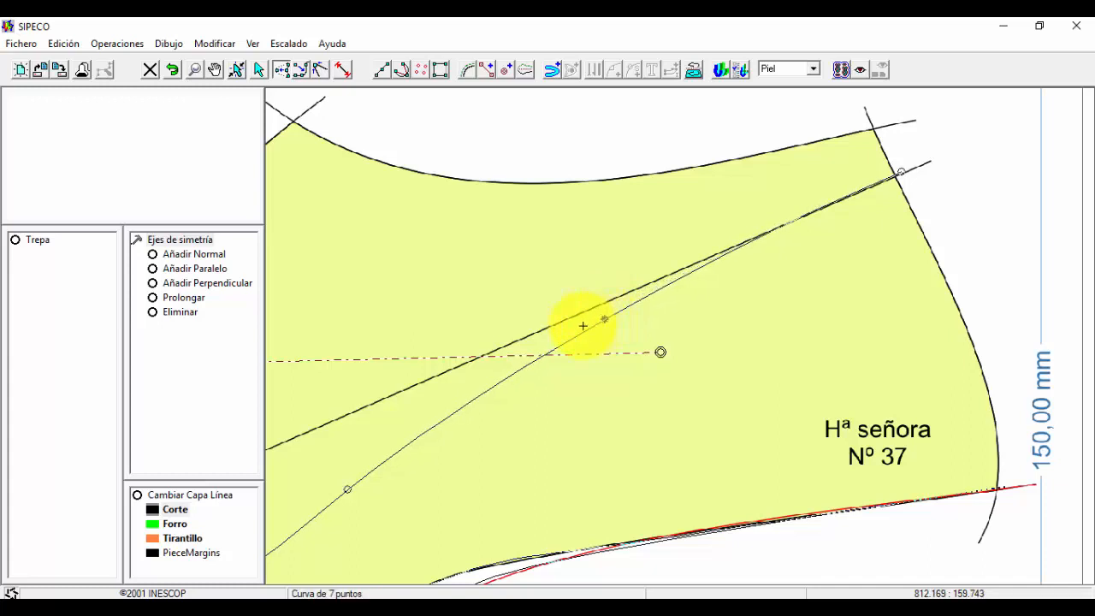
pyautogui.click(980, 276)
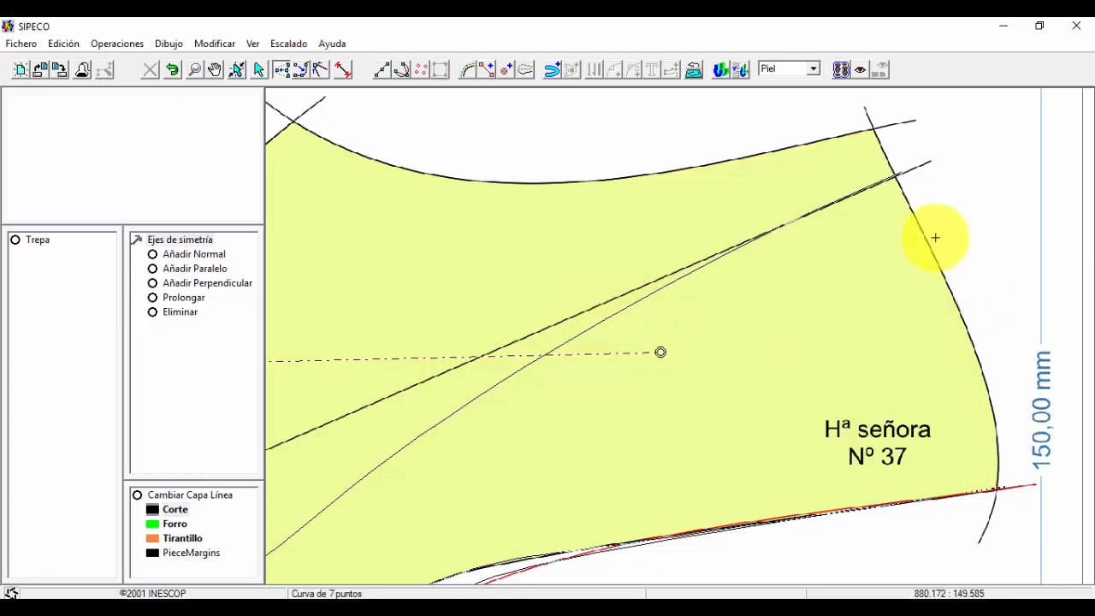
# - Draw a six-point curve down the last's heel contour from the topline curve's end to below the sole edge, and deselect it
pyautogui.click(401, 70)
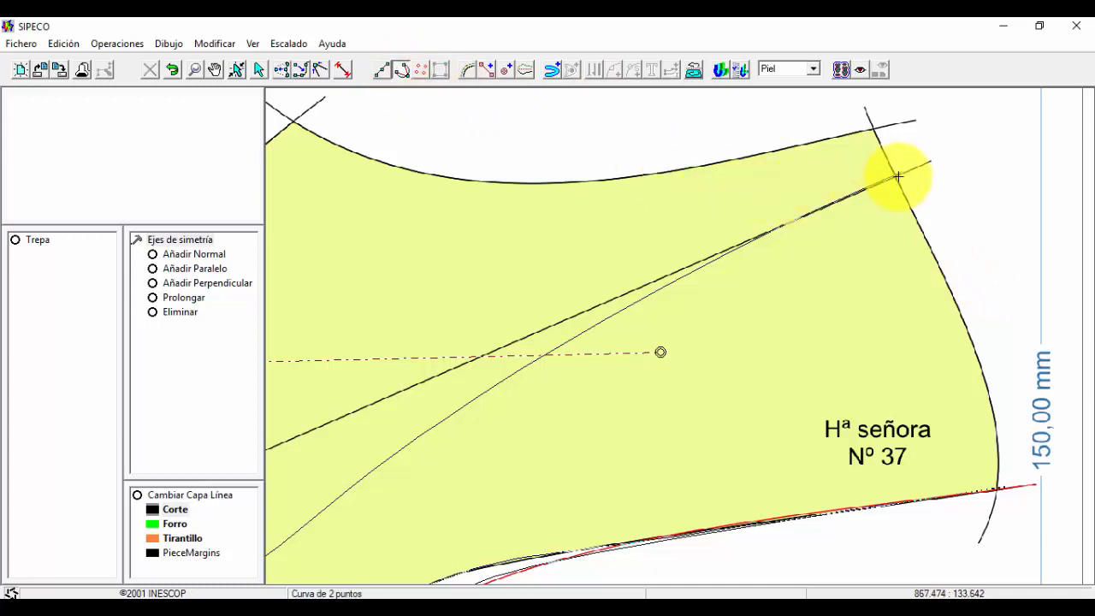
pyautogui.click(897, 176)
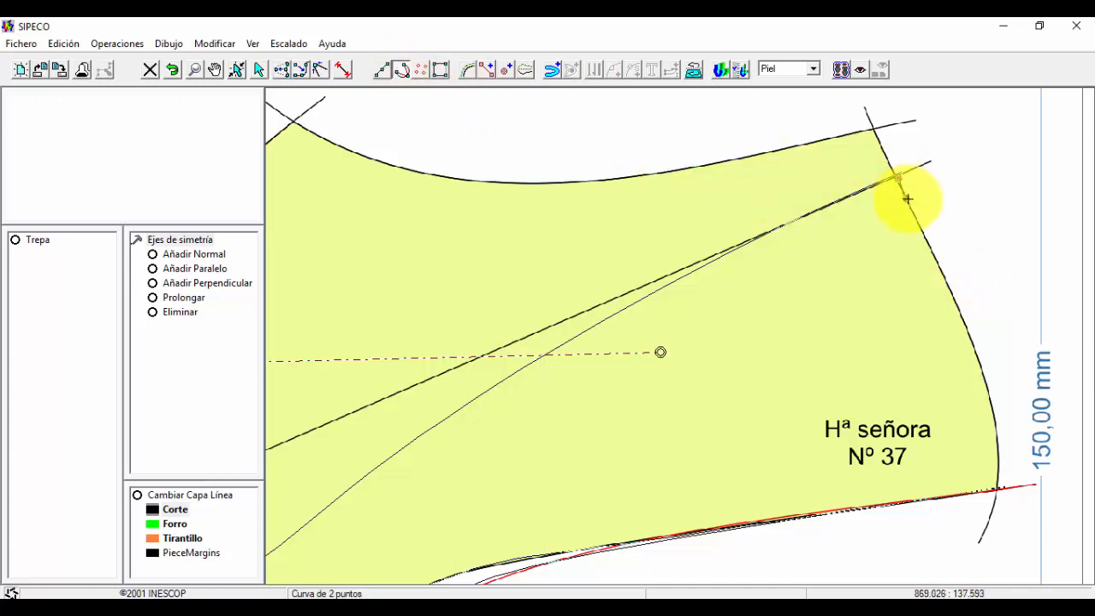
pyautogui.click(907, 199)
pyautogui.click(956, 302)
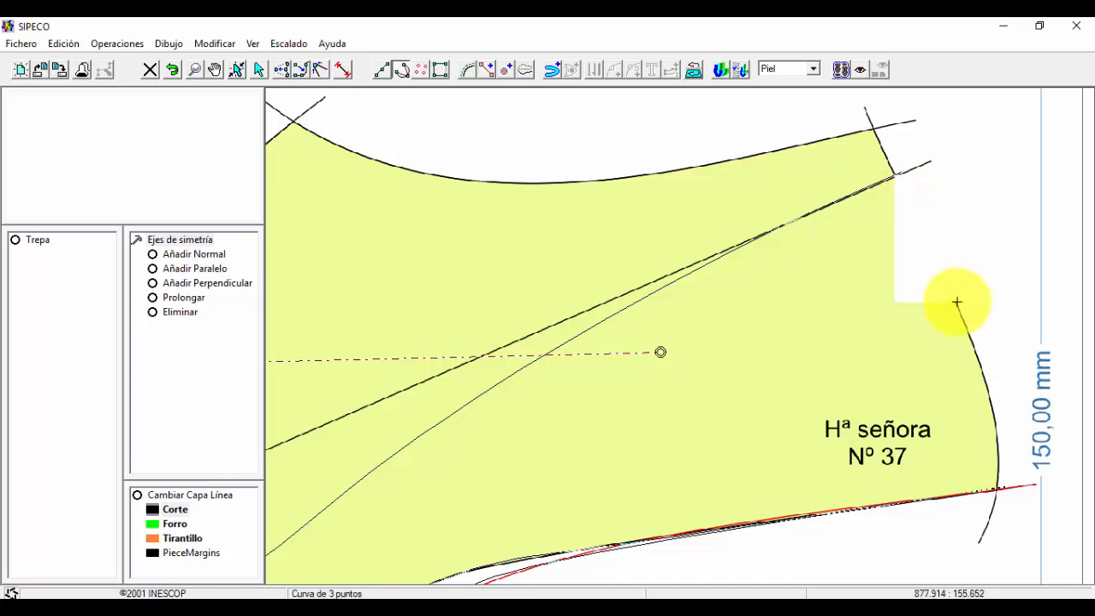
pyautogui.click(984, 377)
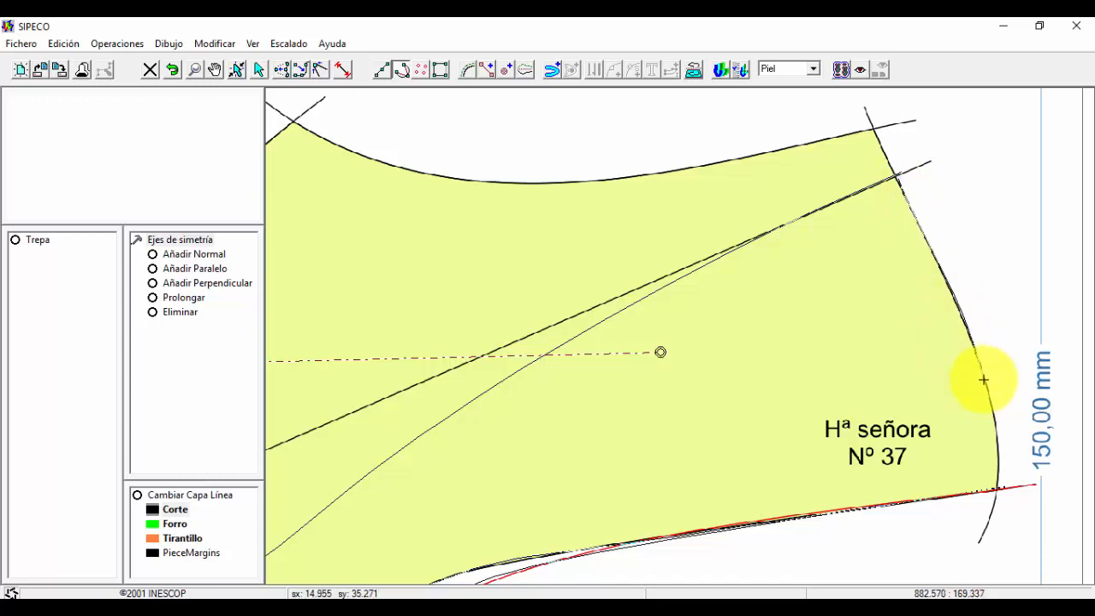
pyautogui.click(984, 379)
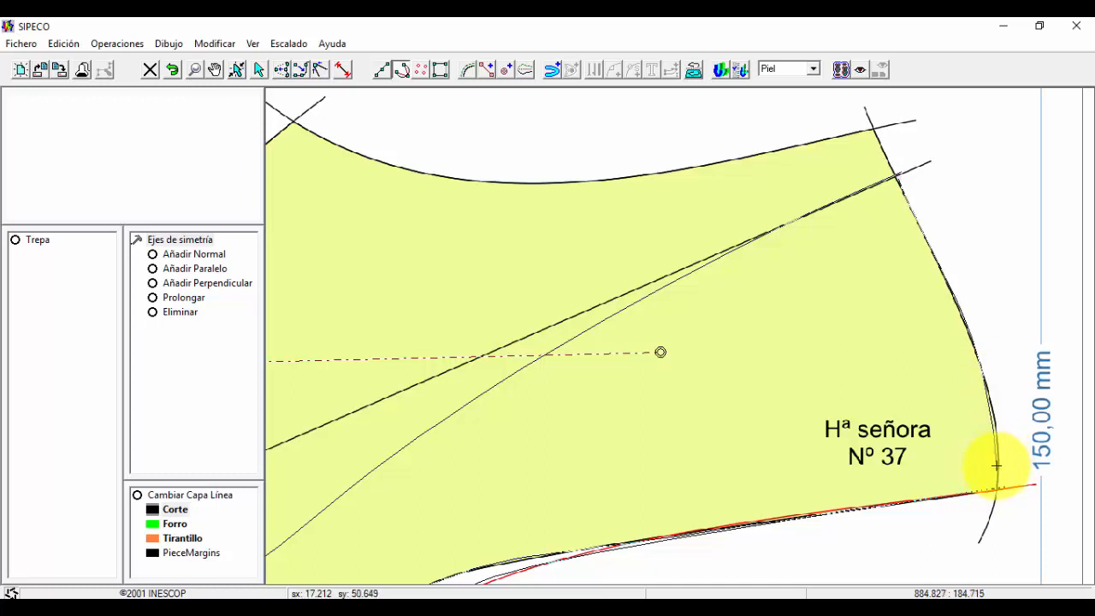
pyautogui.click(998, 447)
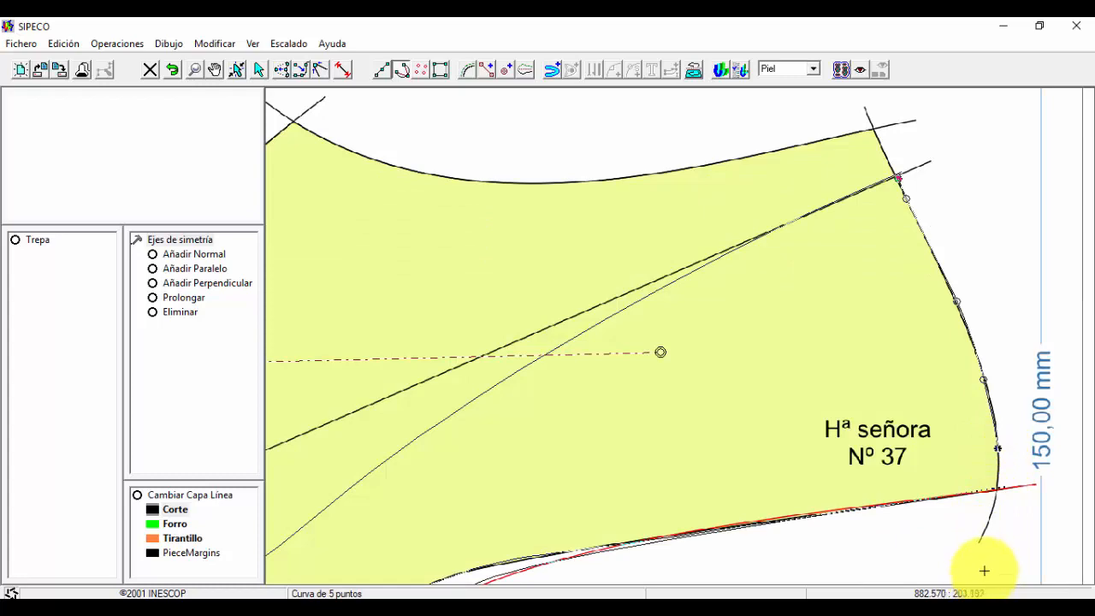
pyautogui.click(980, 568)
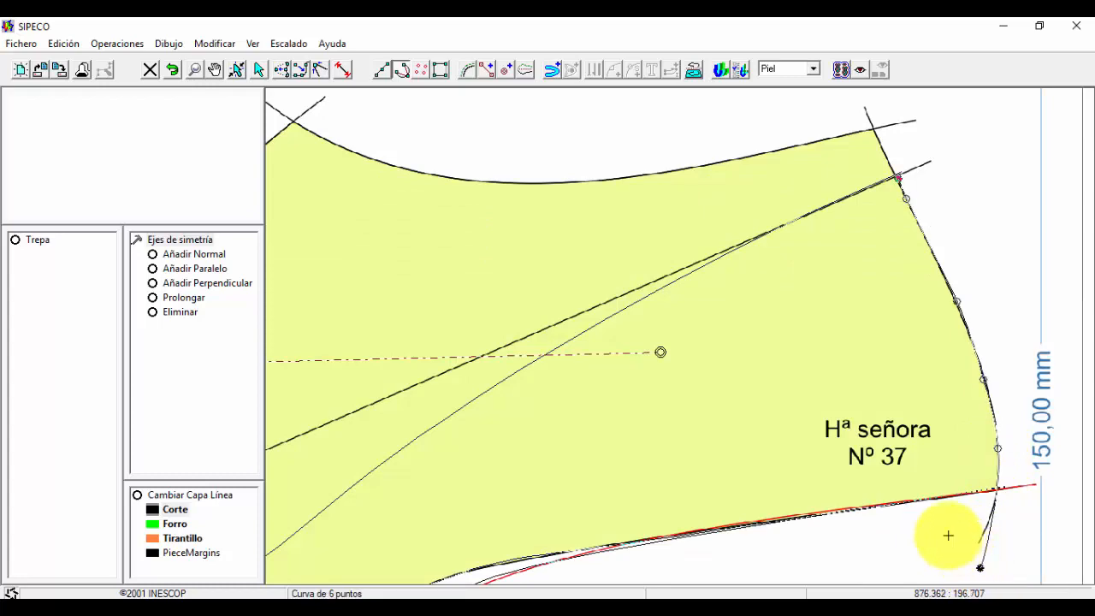
pyautogui.moveTo(948, 535); pyautogui.dragTo(901, 573, button='middle')
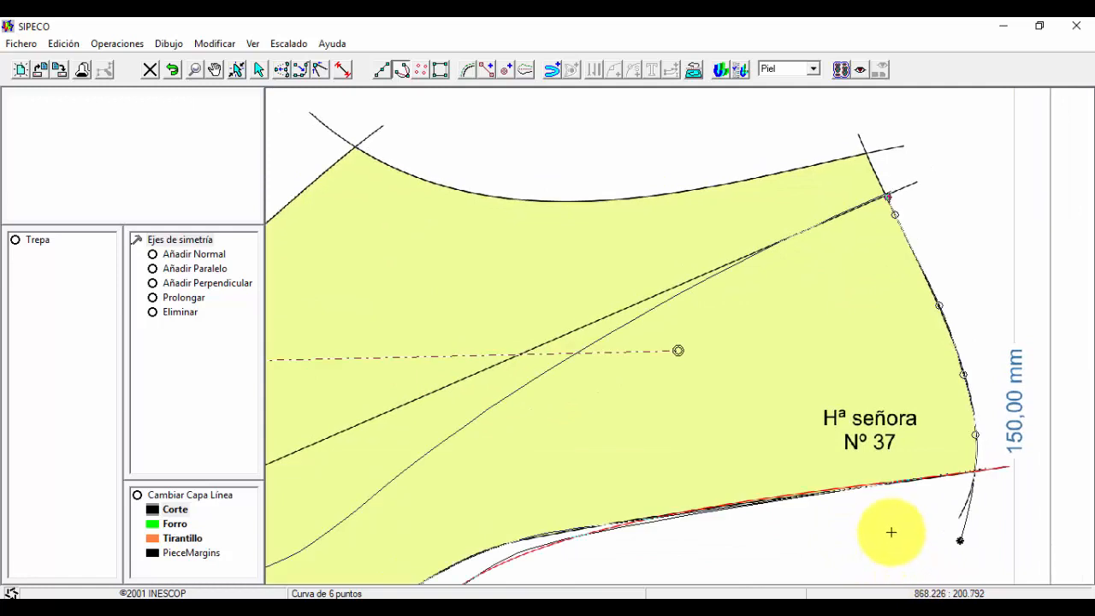
pyautogui.click(891, 531)
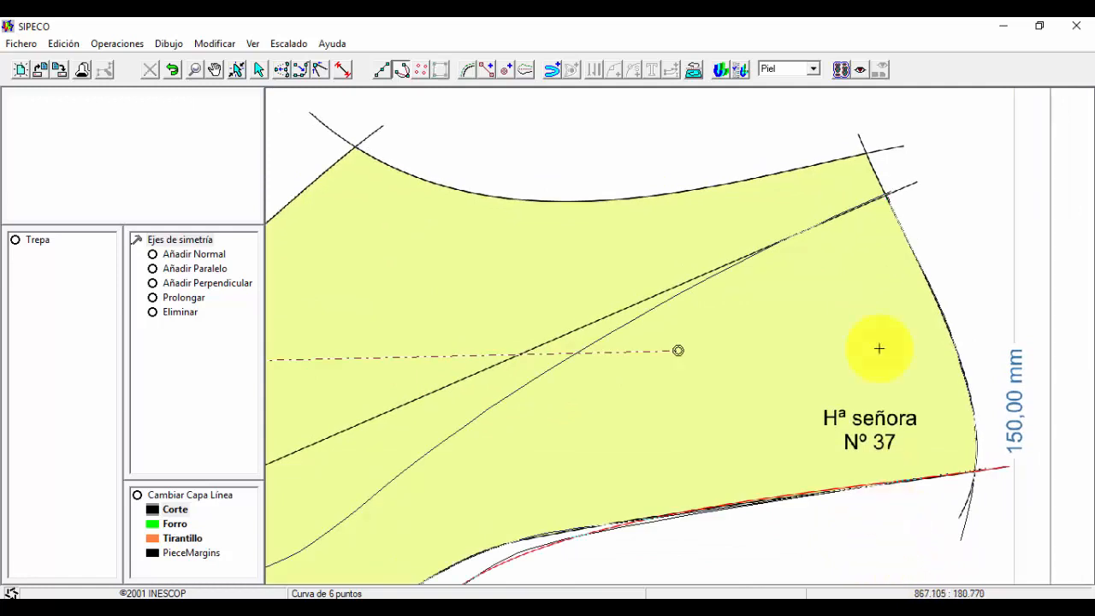
pyautogui.click(915, 201)
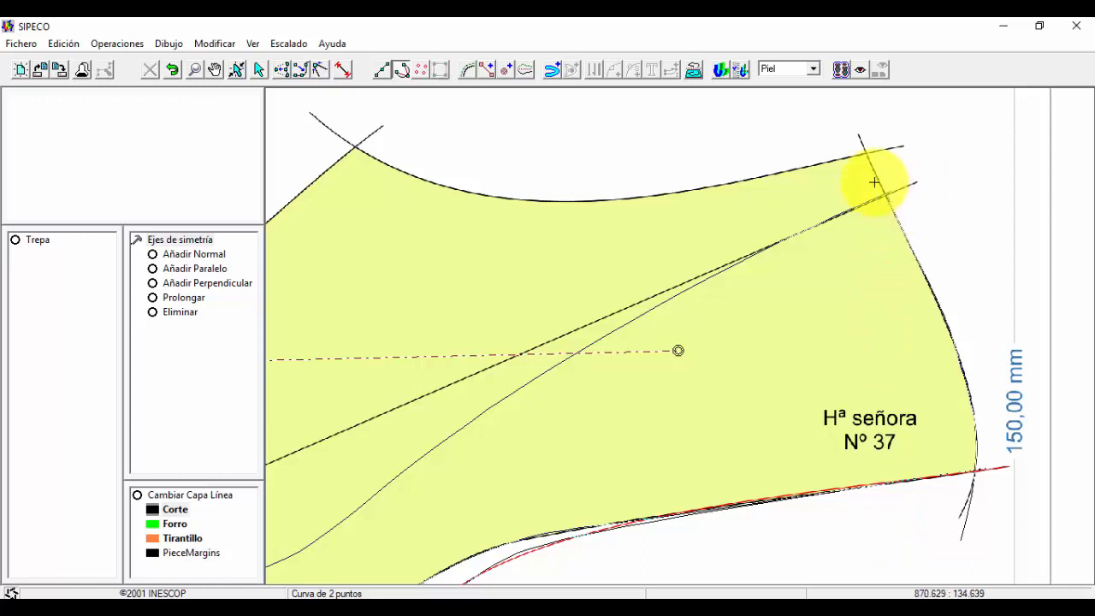
pyautogui.click(261, 67)
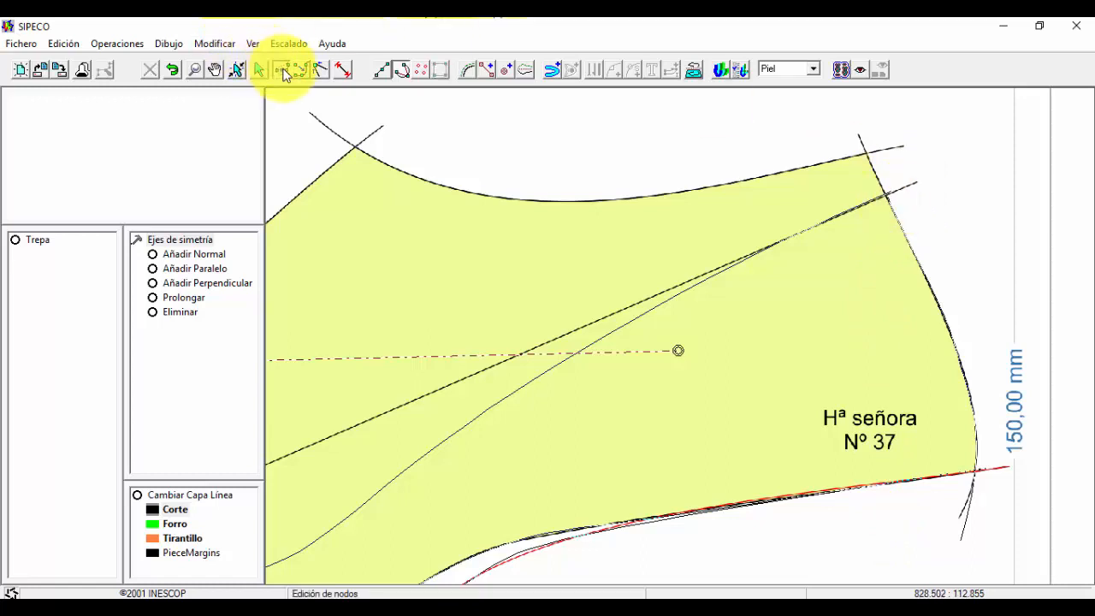
pyautogui.click(893, 216)
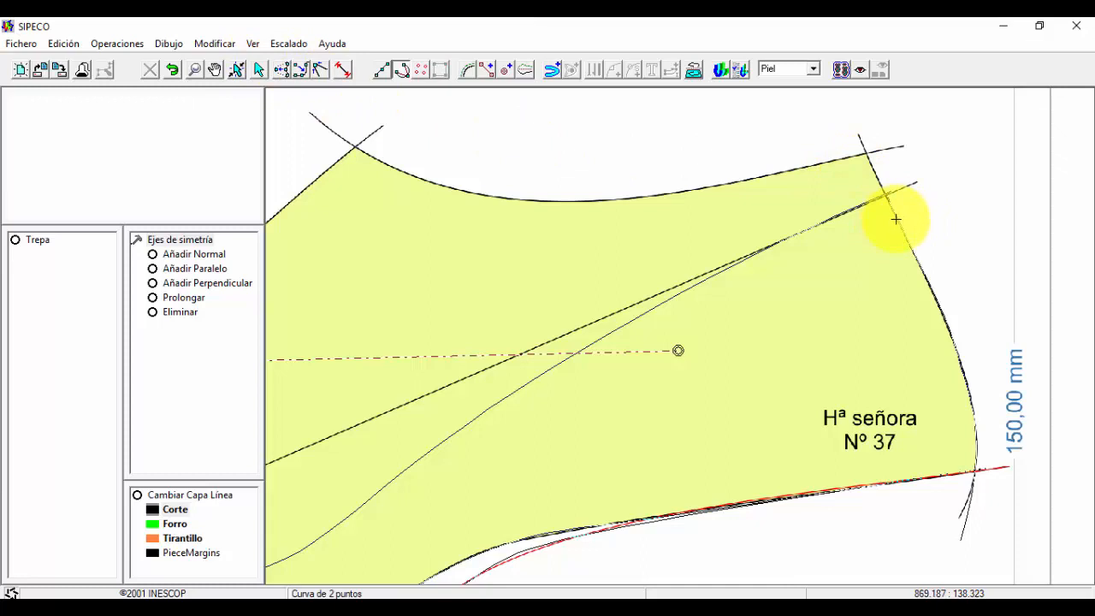
pyautogui.moveTo(897, 221); pyautogui.dragTo(930, 291)
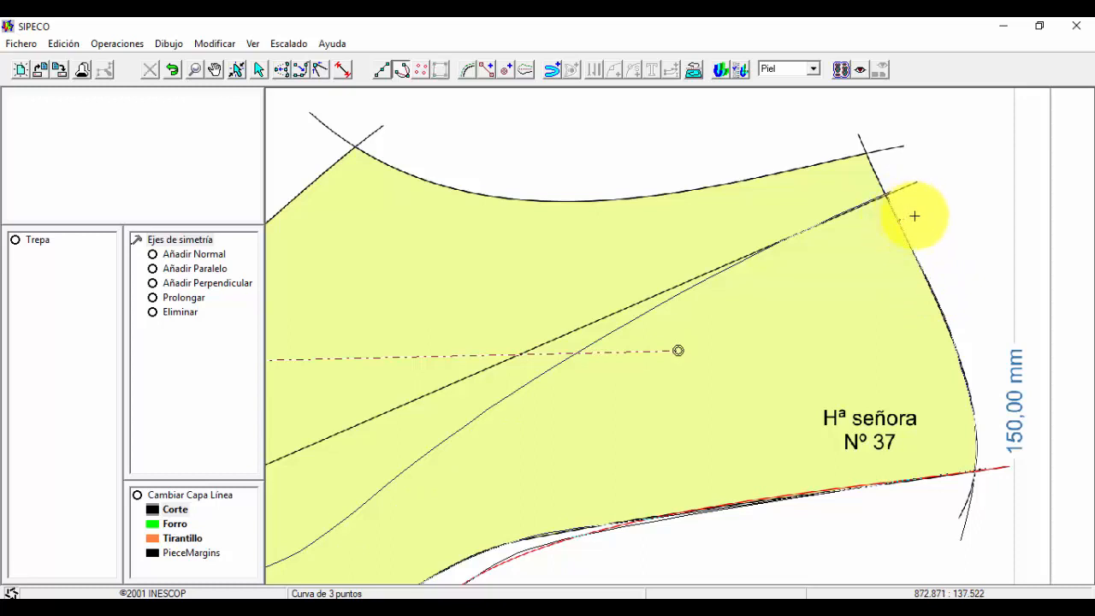
# - Move the six-point heel curve's upper end point along the heel contour to extend it above the topline
pyautogui.click(282, 68)
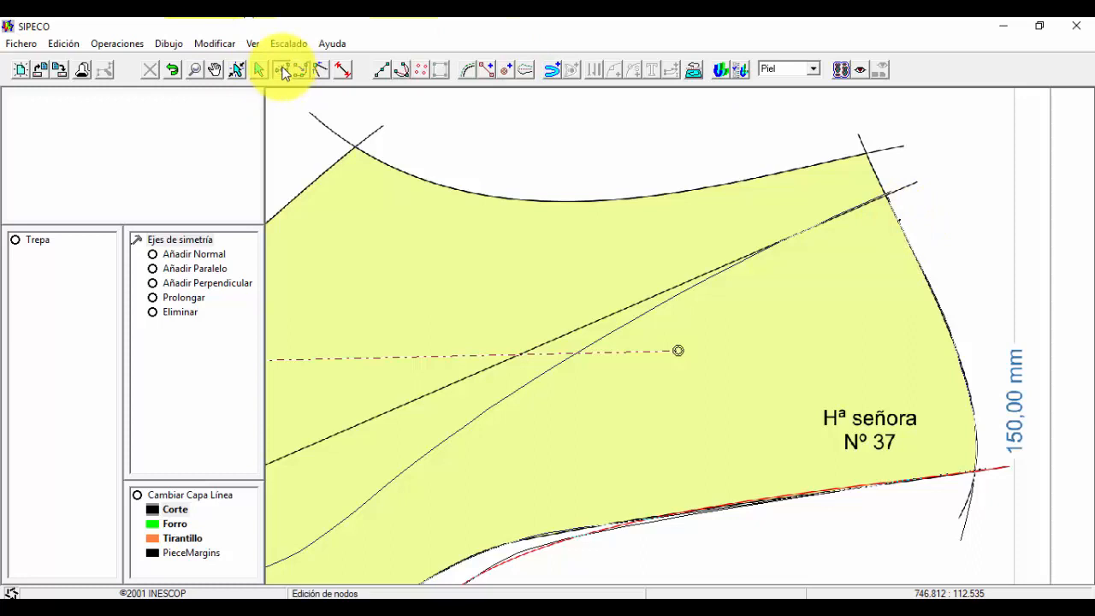
pyautogui.click(891, 210)
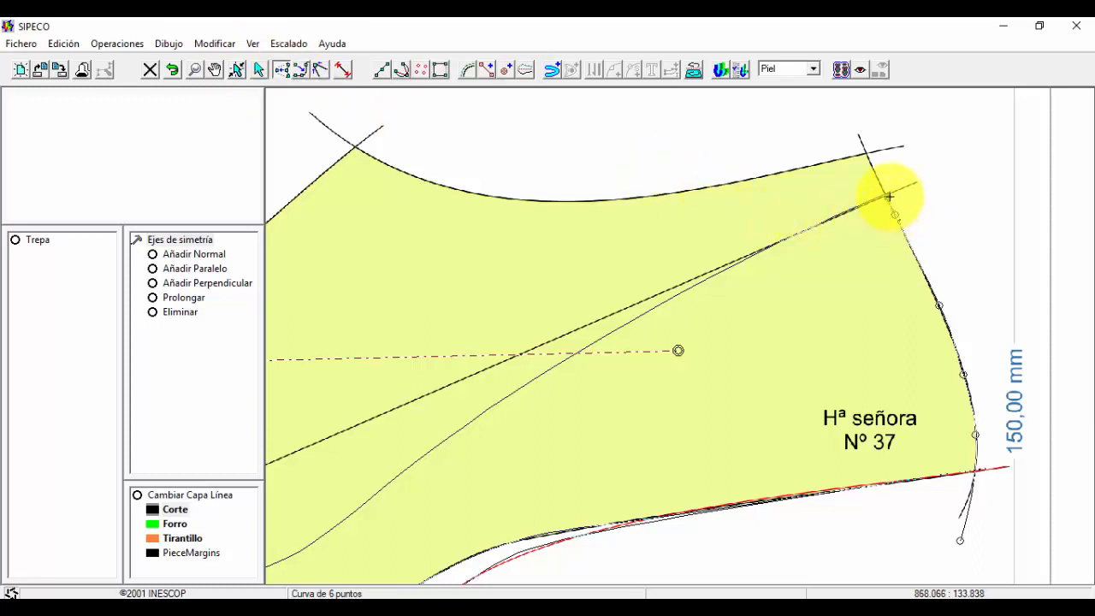
pyautogui.moveTo(890, 197); pyautogui.dragTo(879, 177)
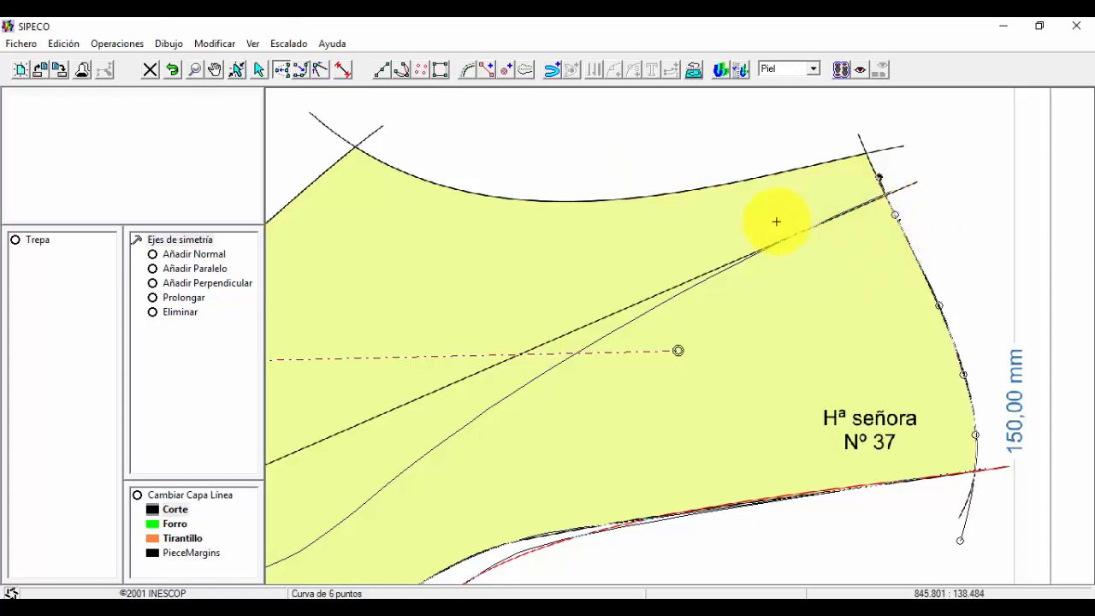
pyautogui.moveTo(696, 270); pyautogui.dragTo(699, 384, button='middle')
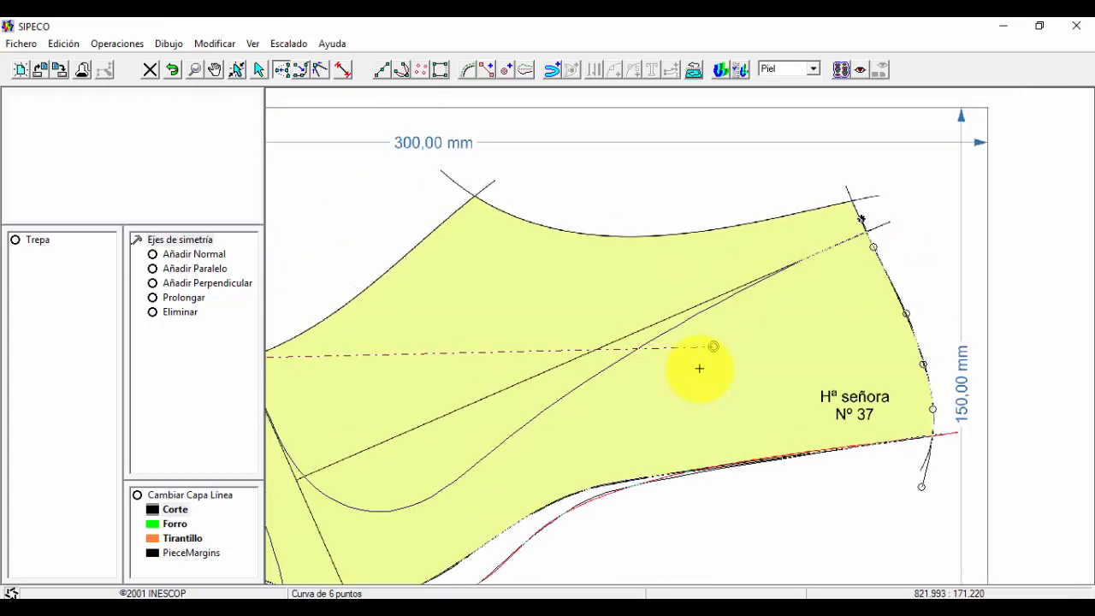
pyautogui.moveTo(695, 338); pyautogui.dragTo(705, 423, button='middle')
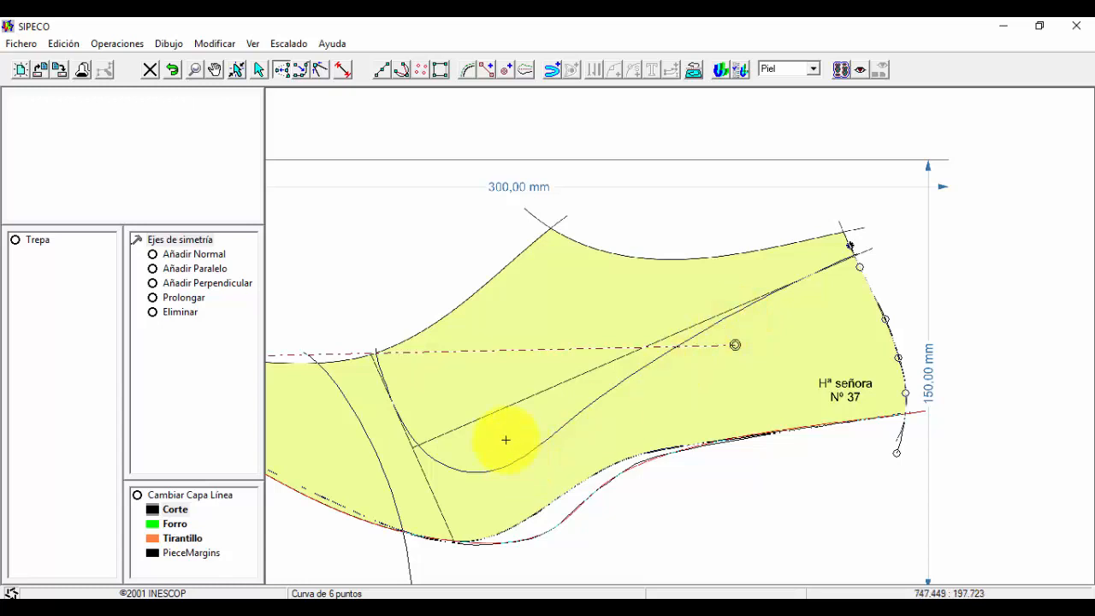
pyautogui.click(404, 69)
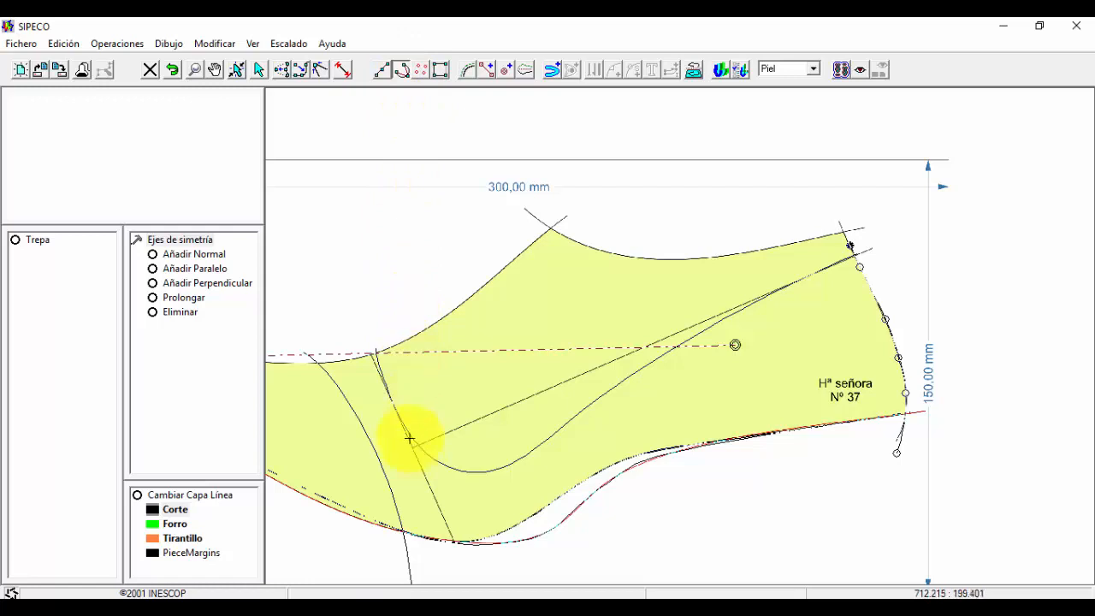
pyautogui.moveTo(412, 430); pyautogui.dragTo(428, 445)
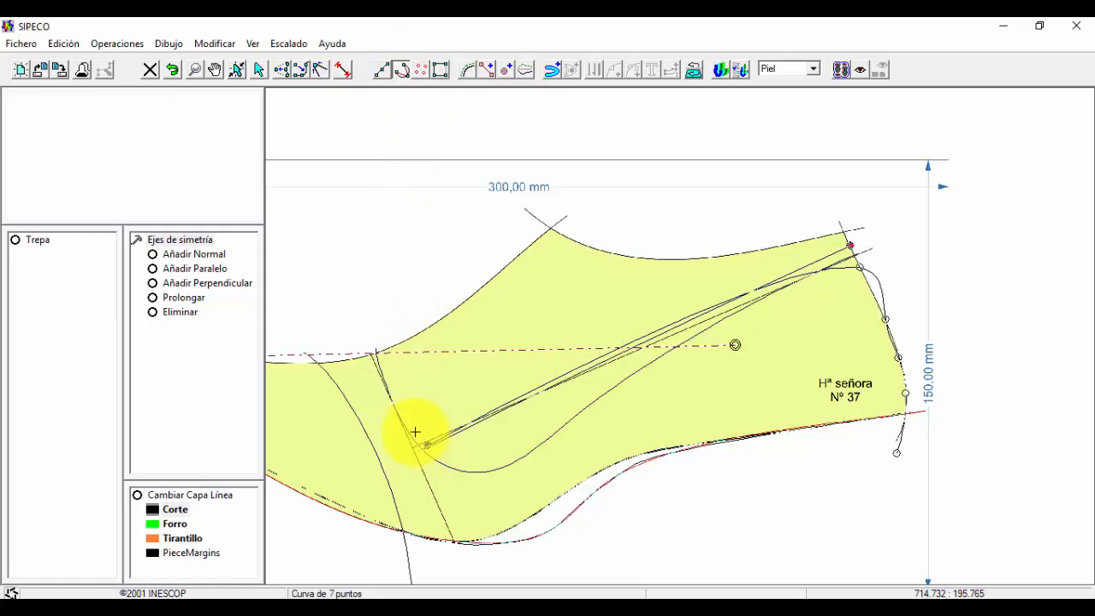
pyautogui.hotkey('ctrl', 'z')
pyautogui.click(463, 409)
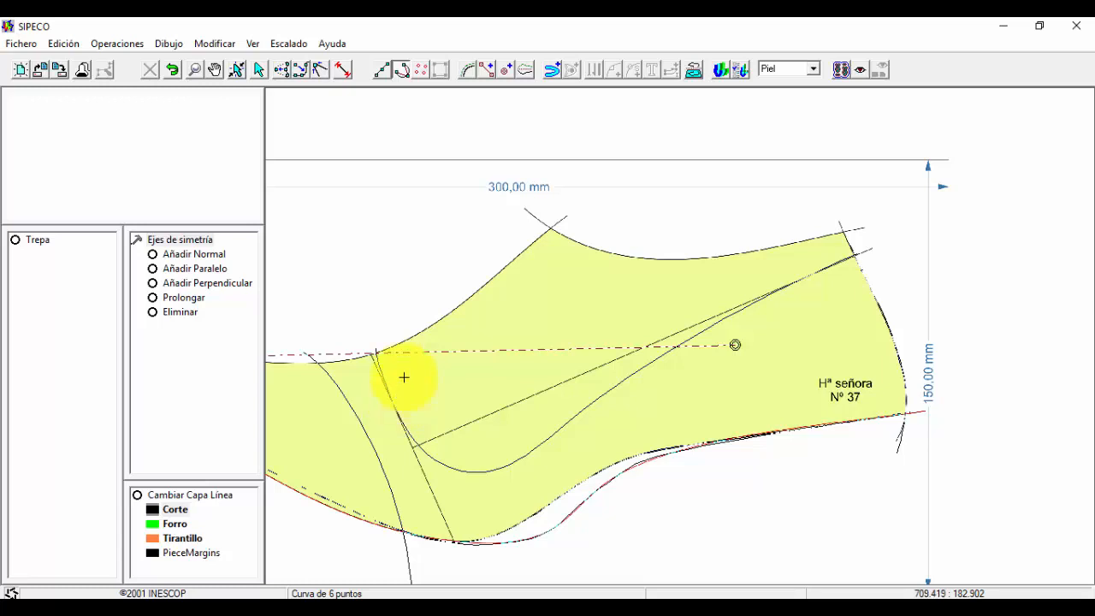
pyautogui.click(438, 461)
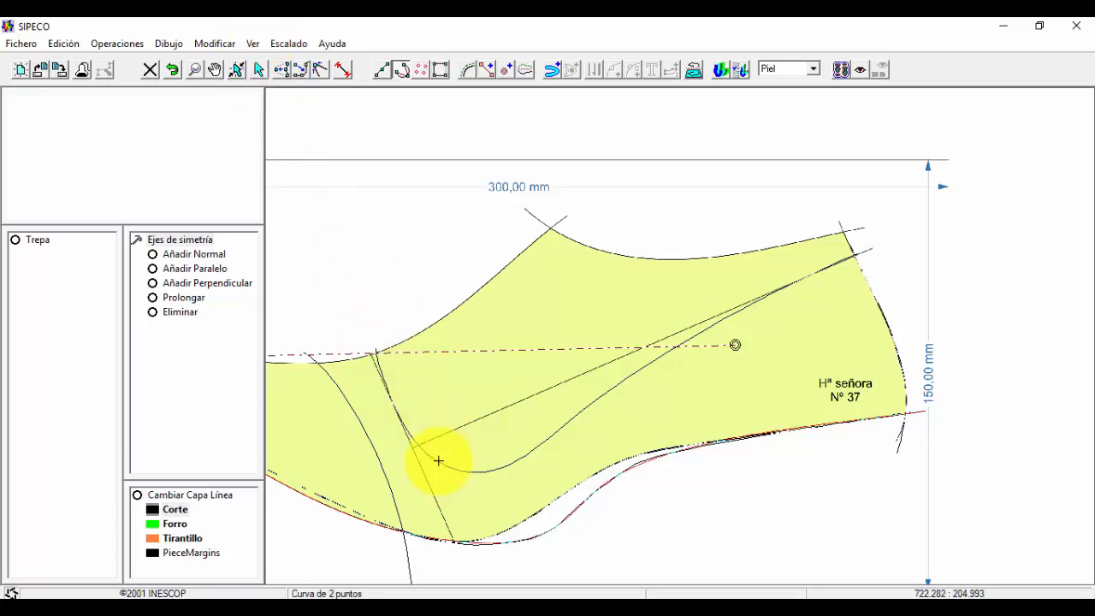
# - Copy and paste the 7-point topline curve, and place the copy exactly over the original
pyautogui.click(258, 70)
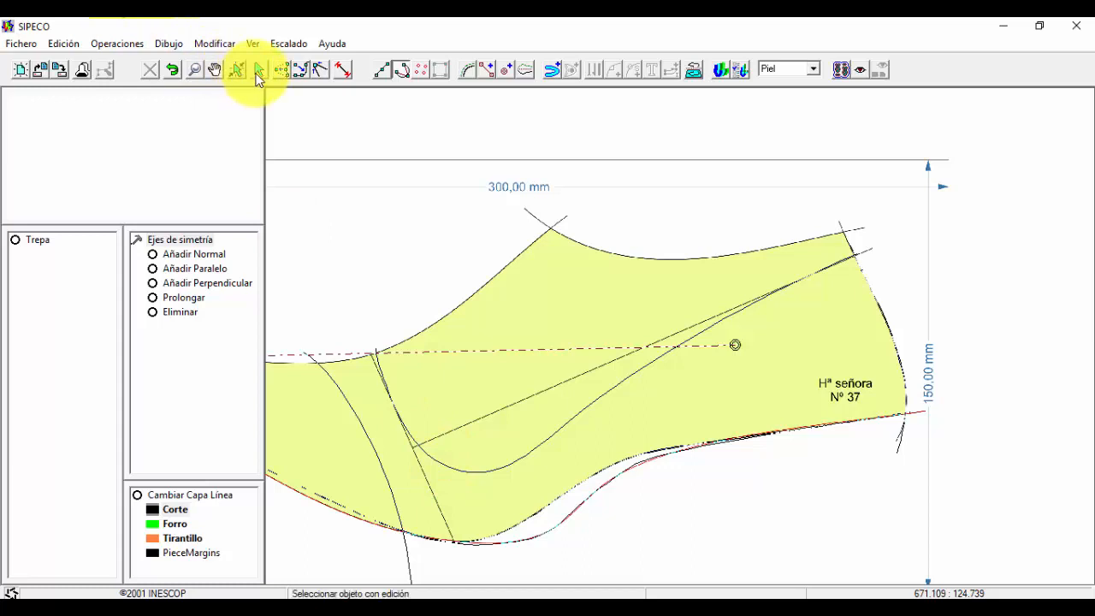
pyautogui.click(461, 470)
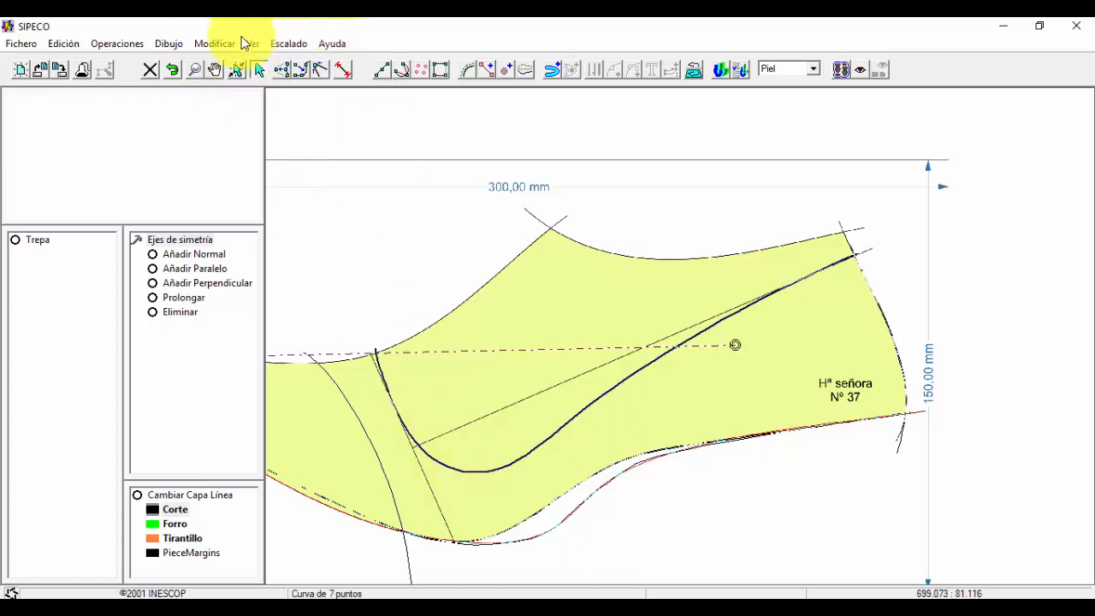
pyautogui.click(66, 44)
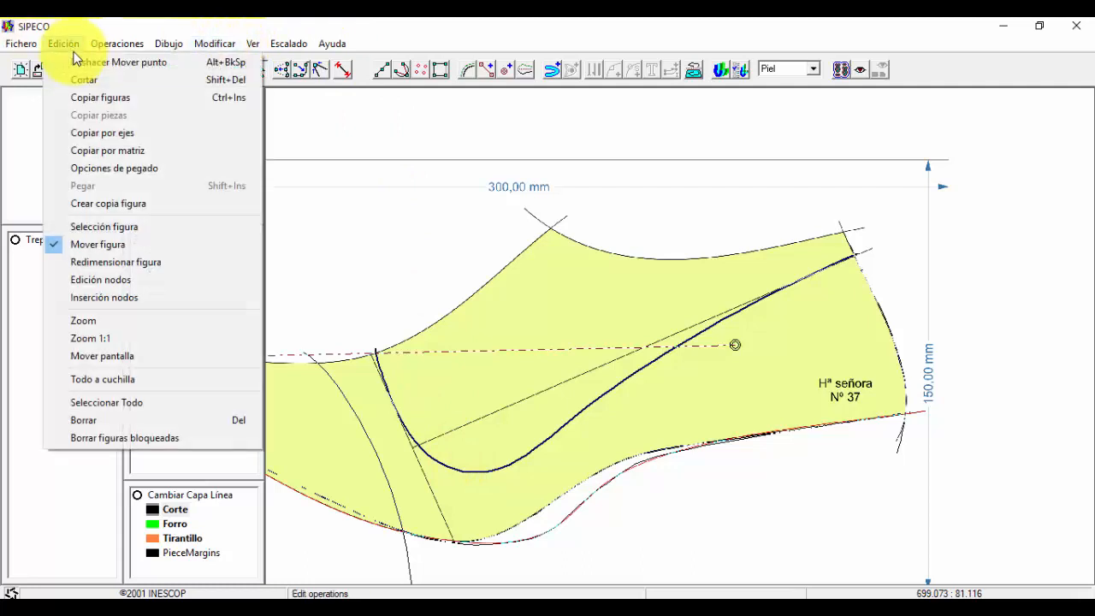
pyautogui.click(103, 100)
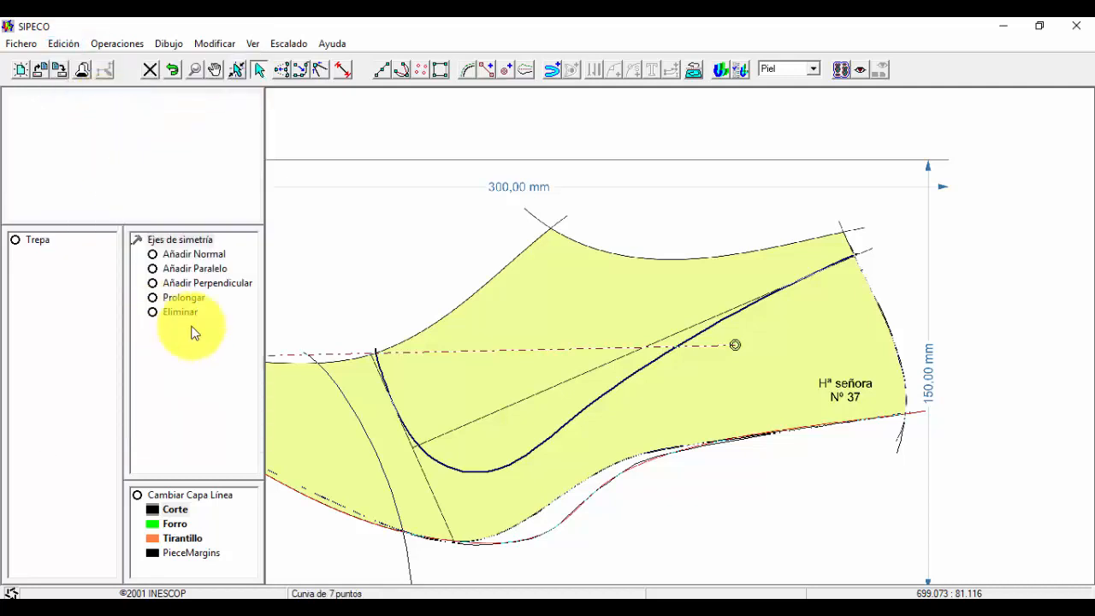
pyautogui.click(64, 43)
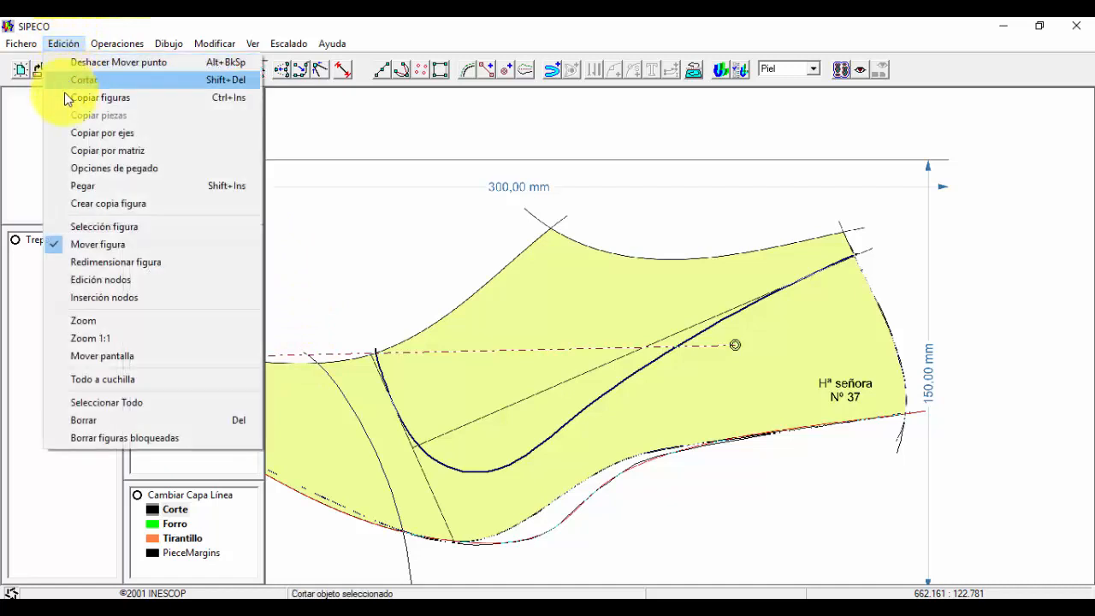
pyautogui.click(113, 186)
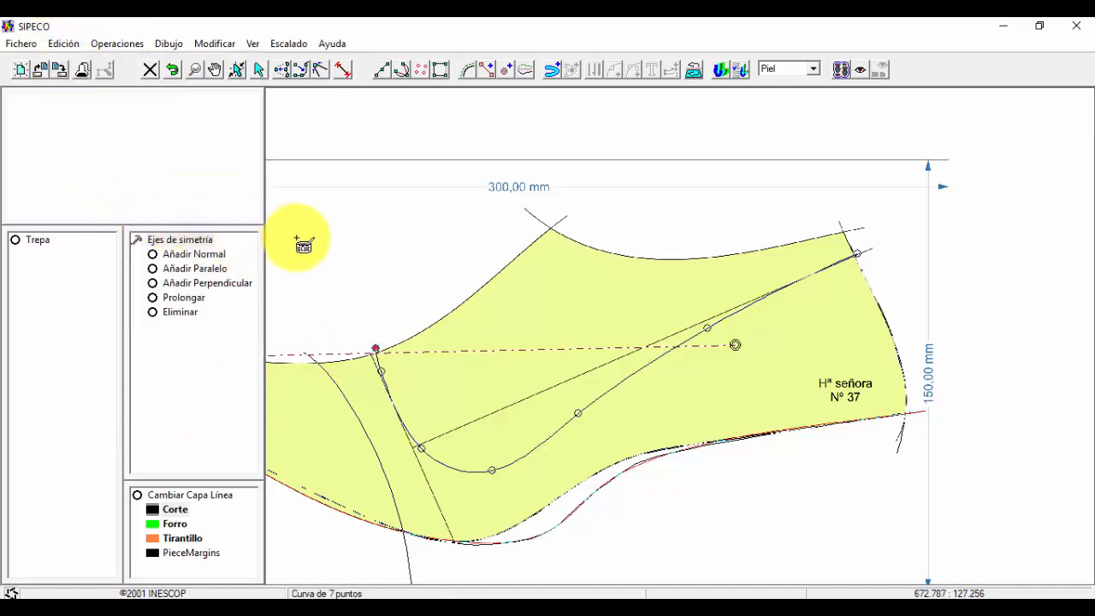
pyautogui.click(379, 360)
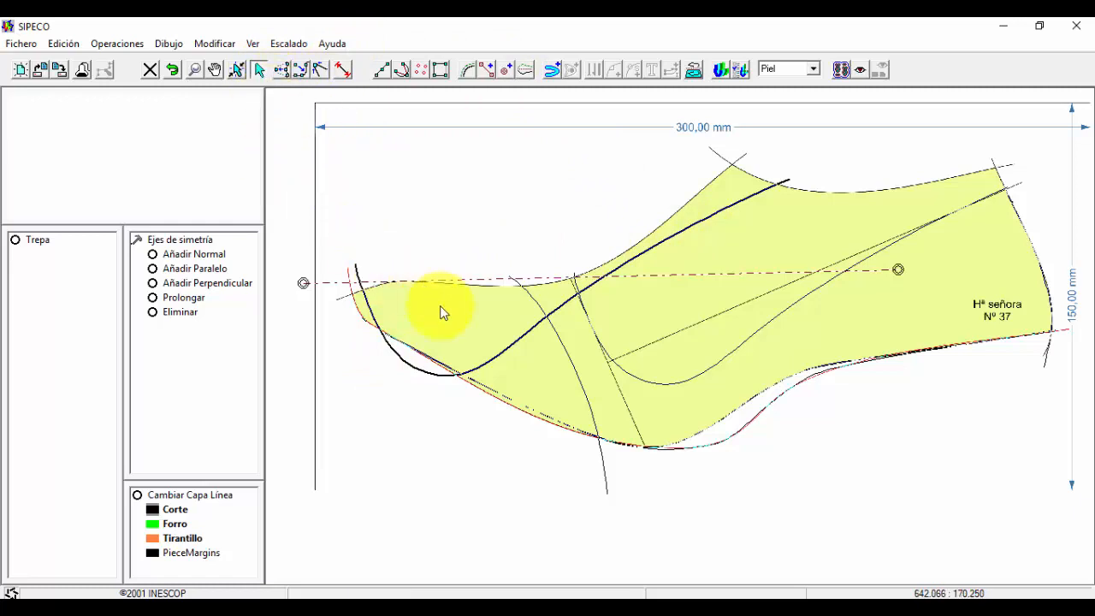
pyautogui.moveTo(523, 334); pyautogui.dragTo(742, 342)
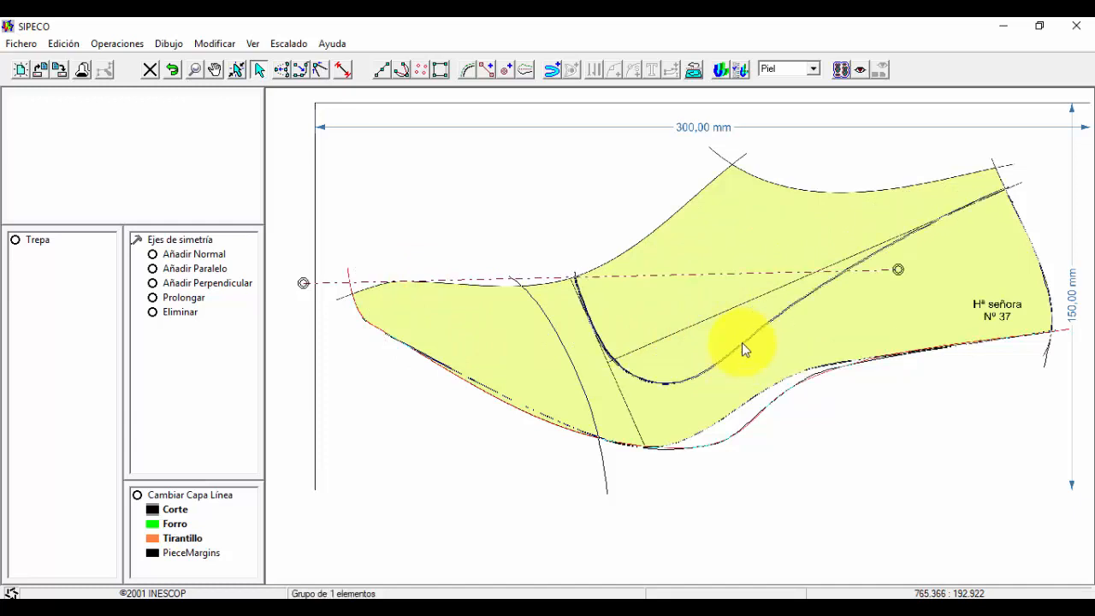
# - Move the copied topline curve's third to sixth points slightly above the original to form a higher line, and deselect the copy
pyautogui.click(282, 69)
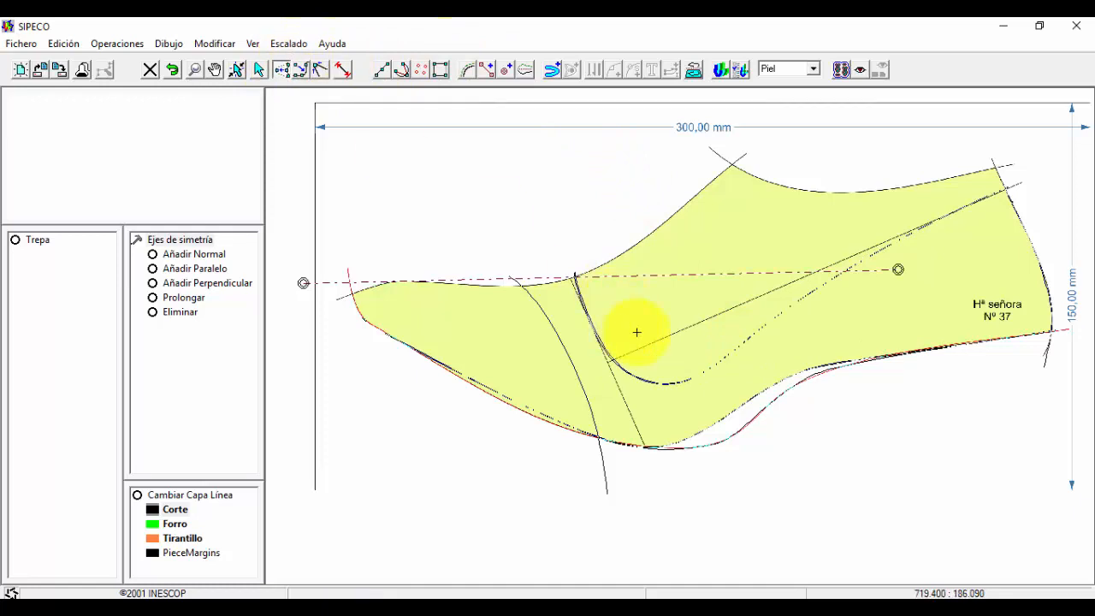
pyautogui.click(665, 385)
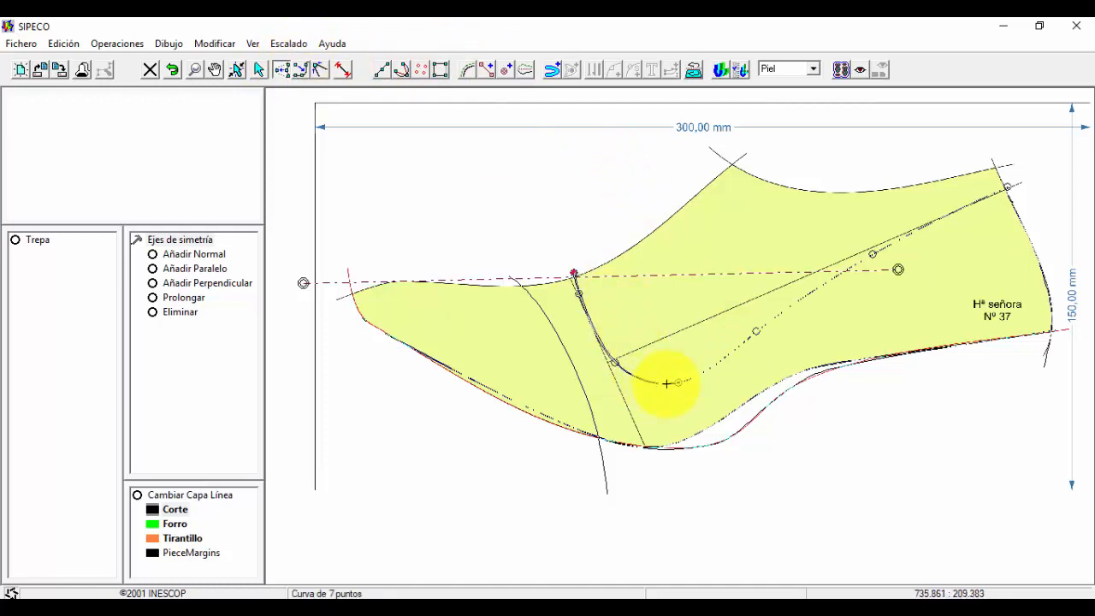
pyautogui.moveTo(613, 364); pyautogui.dragTo(619, 360)
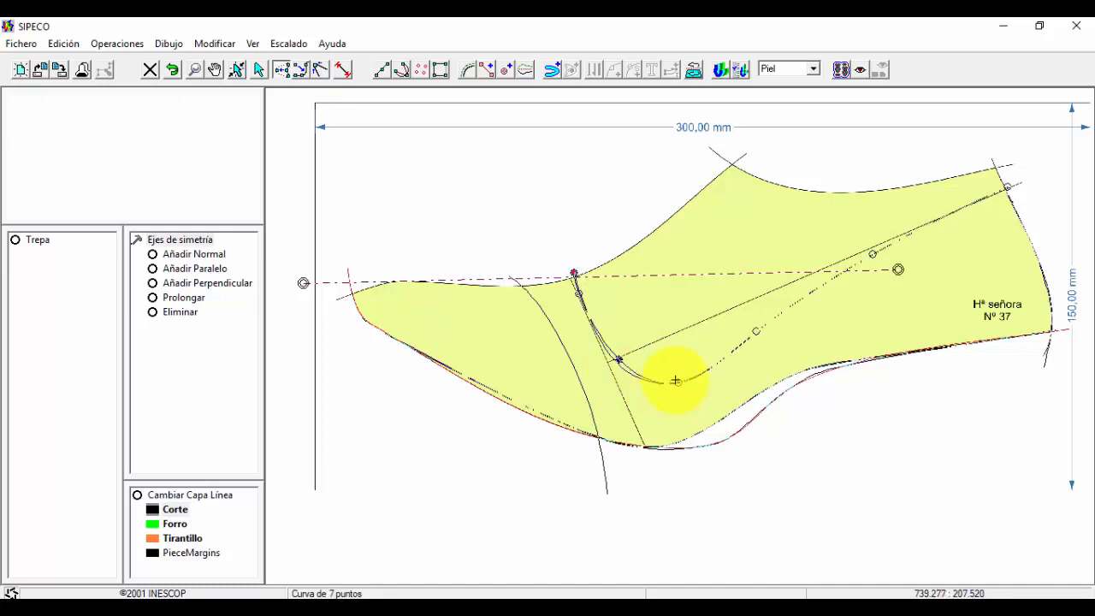
pyautogui.moveTo(677, 379); pyautogui.dragTo(678, 373)
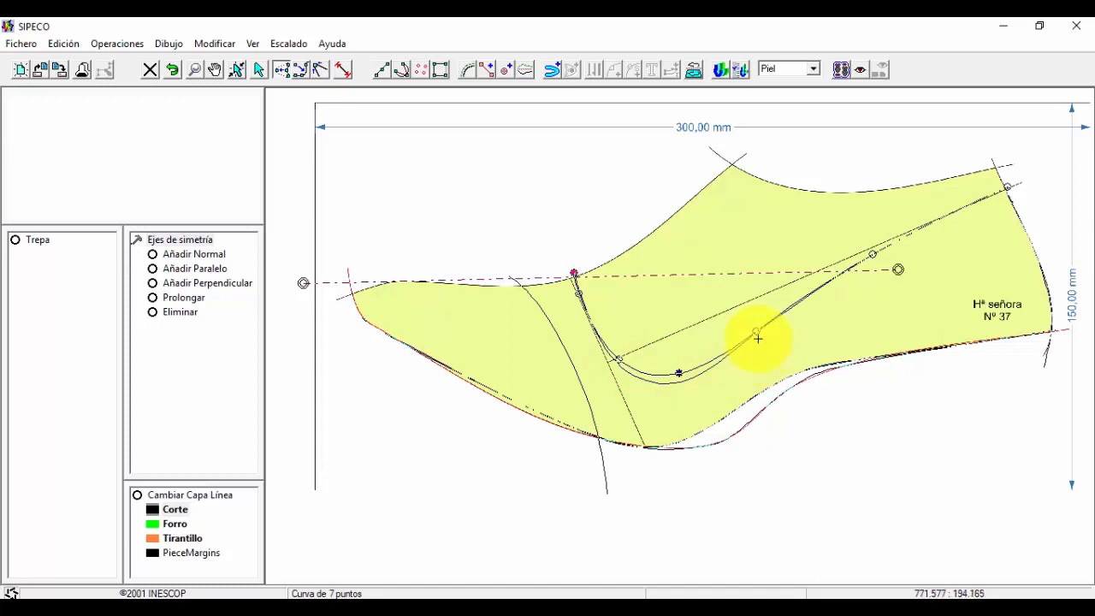
pyautogui.moveTo(758, 329); pyautogui.dragTo(755, 324)
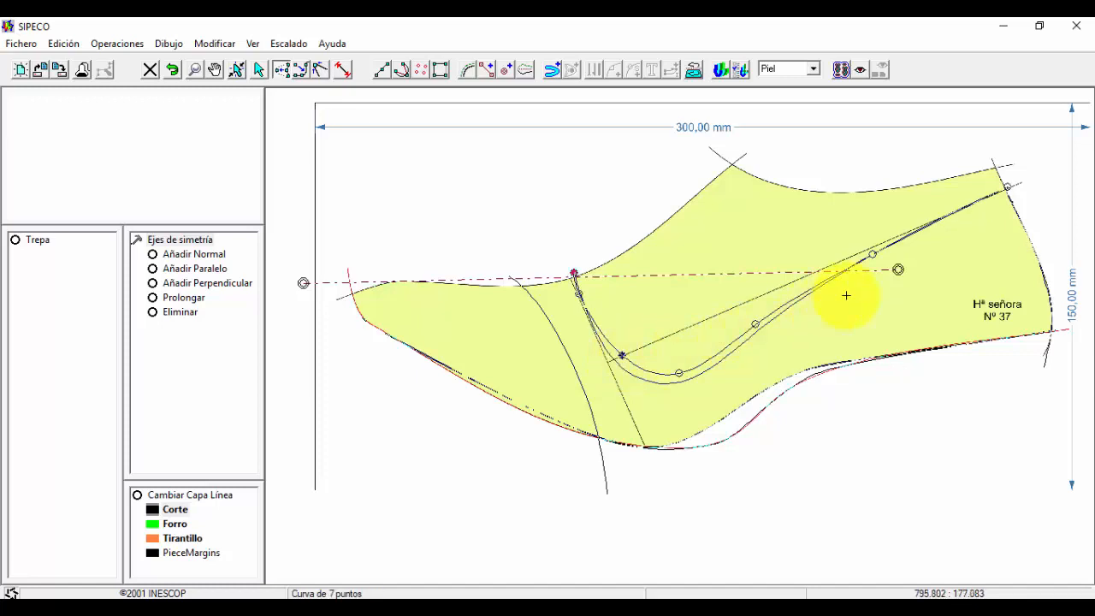
pyautogui.click(870, 252)
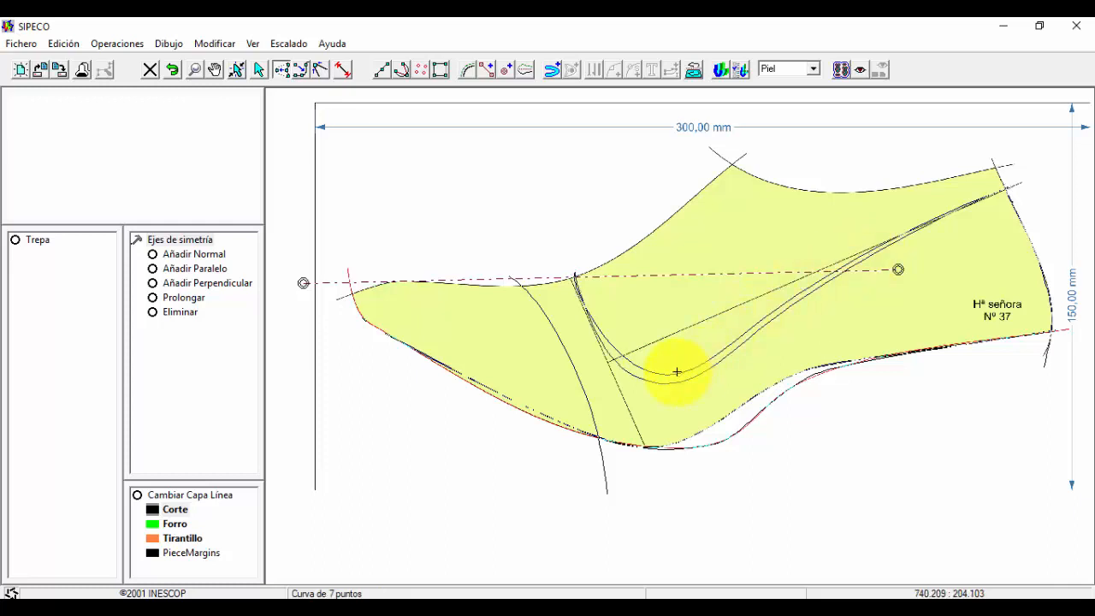
pyautogui.moveTo(677, 371); pyautogui.dragTo(678, 367)
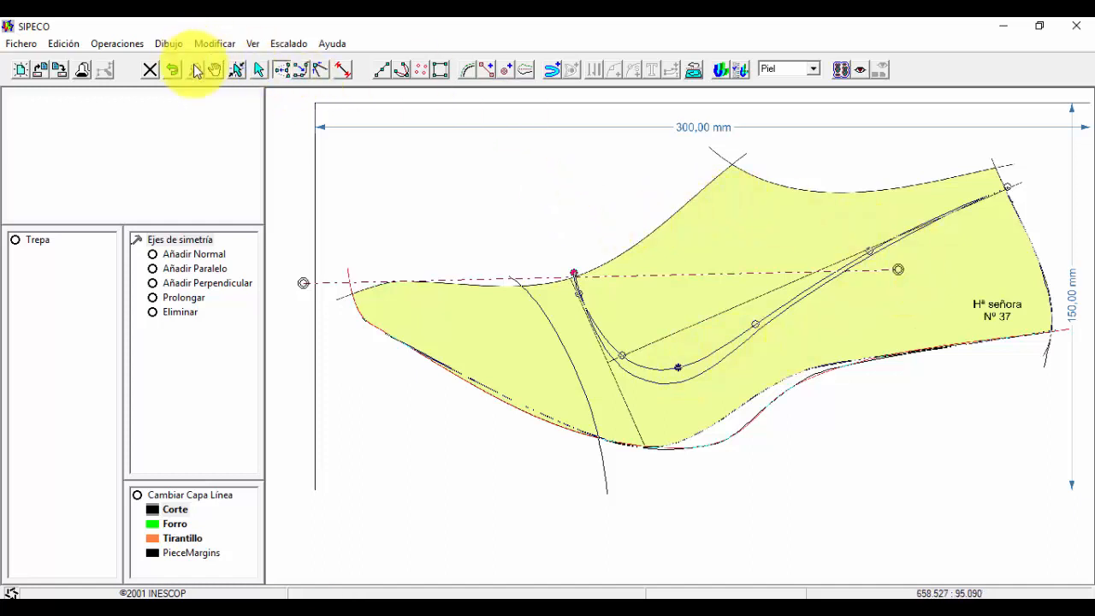
pyautogui.click(540, 254)
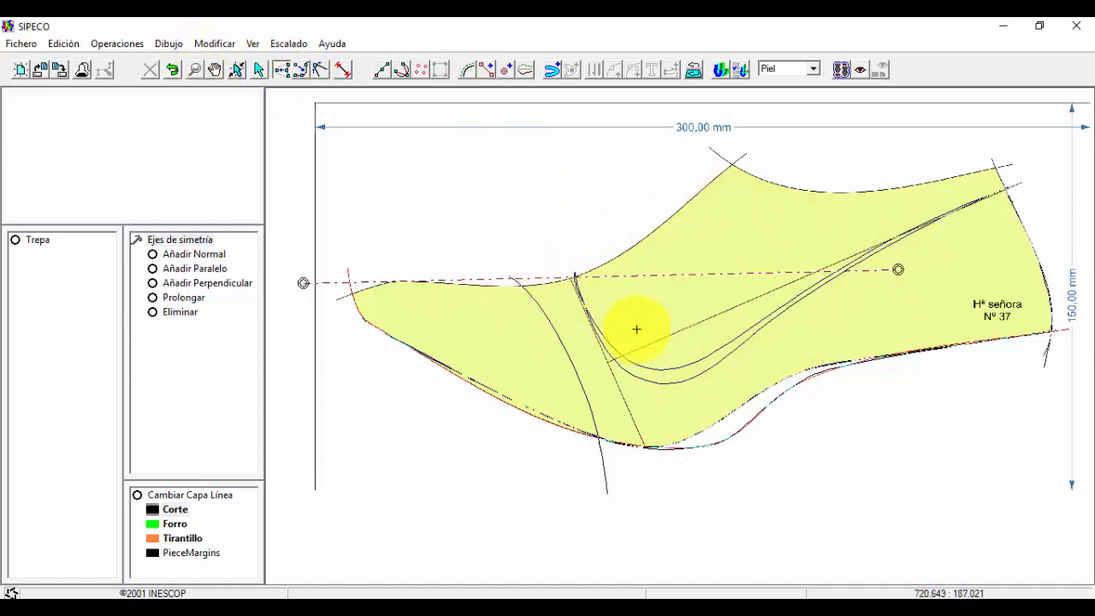
# - Shift the copied topline curve's second point slightly toward the heel and place its first point on the original curve at the instep edge
pyautogui.click(195, 69)
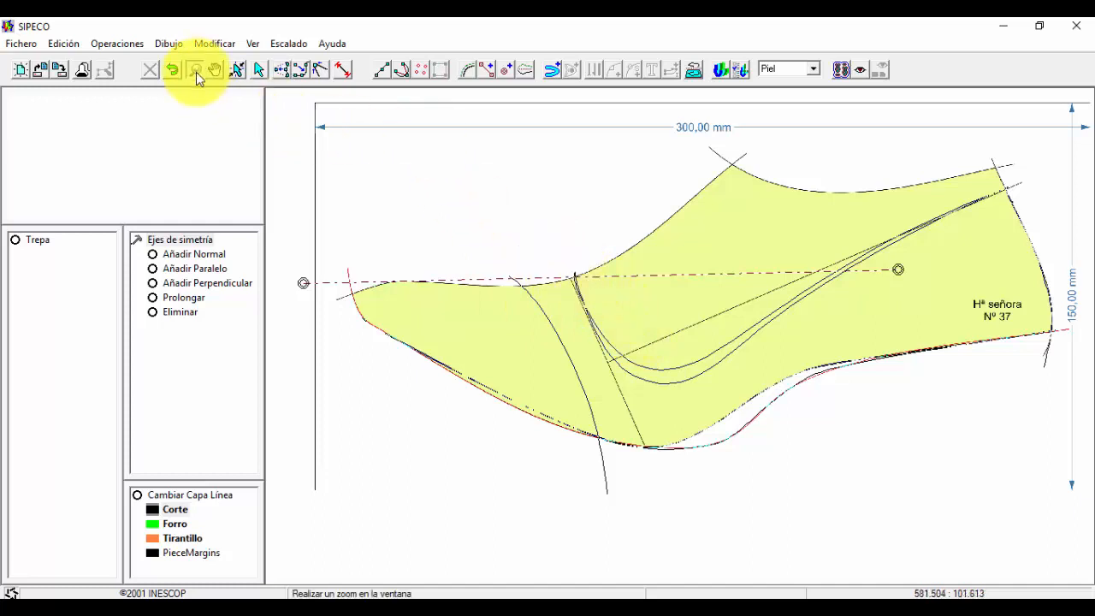
pyautogui.moveTo(528, 263); pyautogui.dragTo(638, 362)
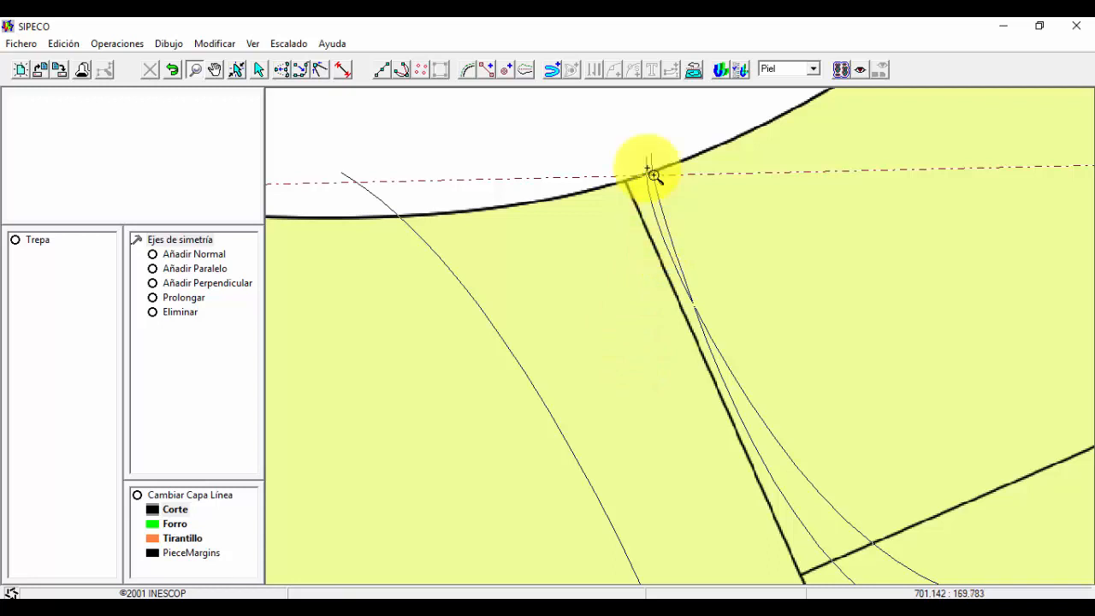
pyautogui.click(284, 70)
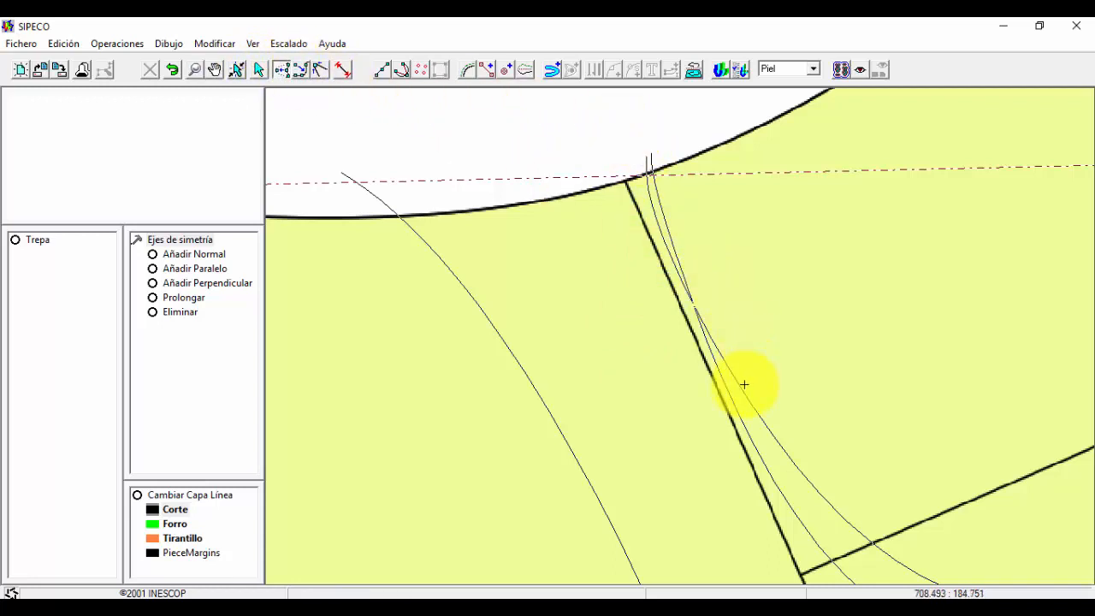
pyautogui.click(743, 389)
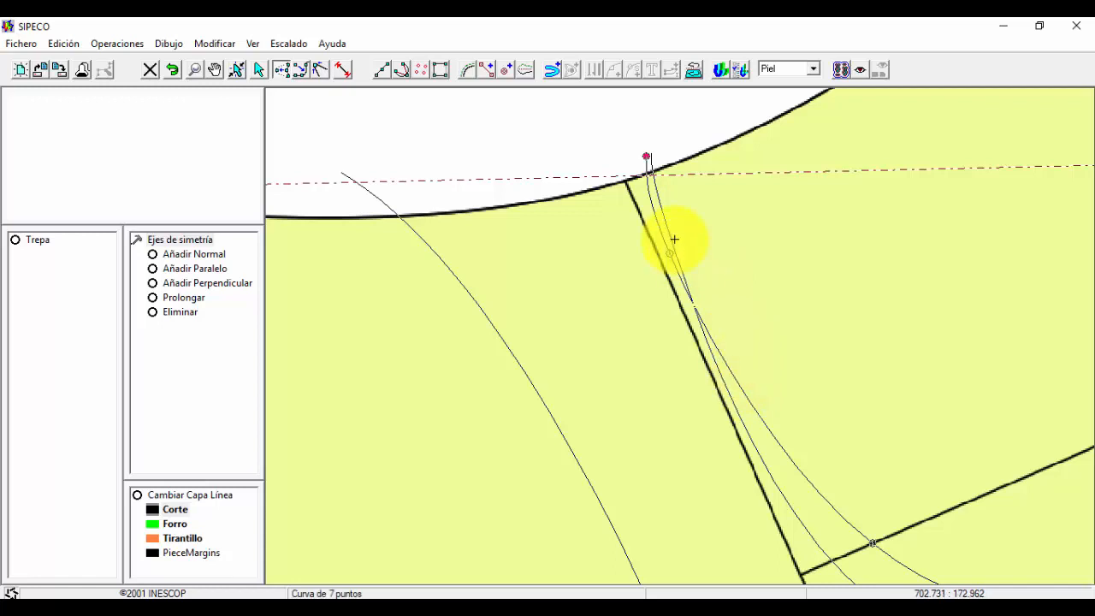
pyautogui.moveTo(672, 252); pyautogui.dragTo(680, 256)
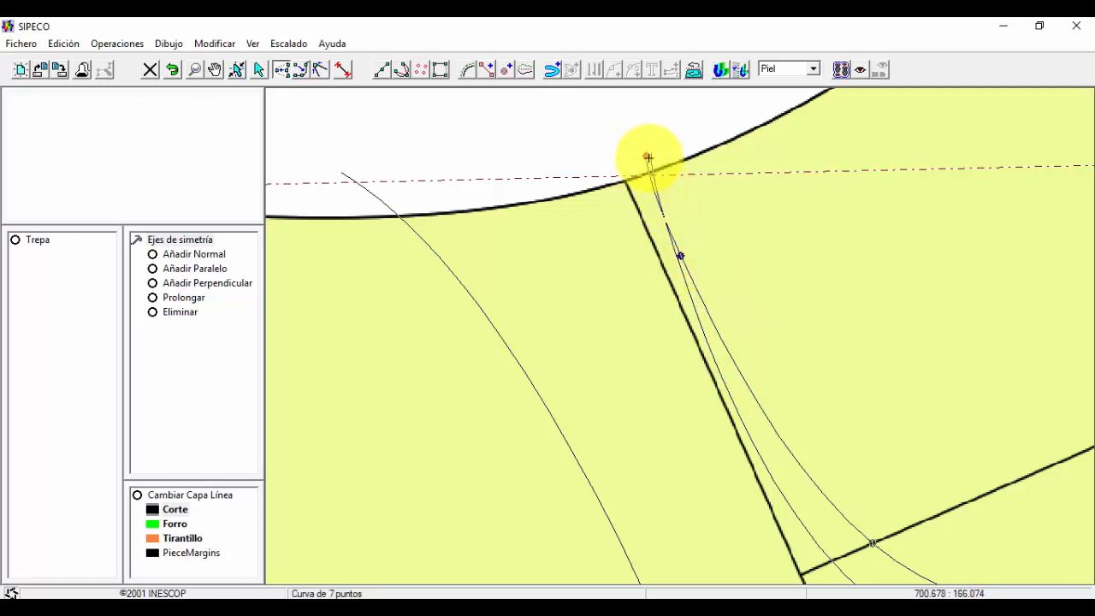
pyautogui.moveTo(646, 156); pyautogui.dragTo(652, 170)
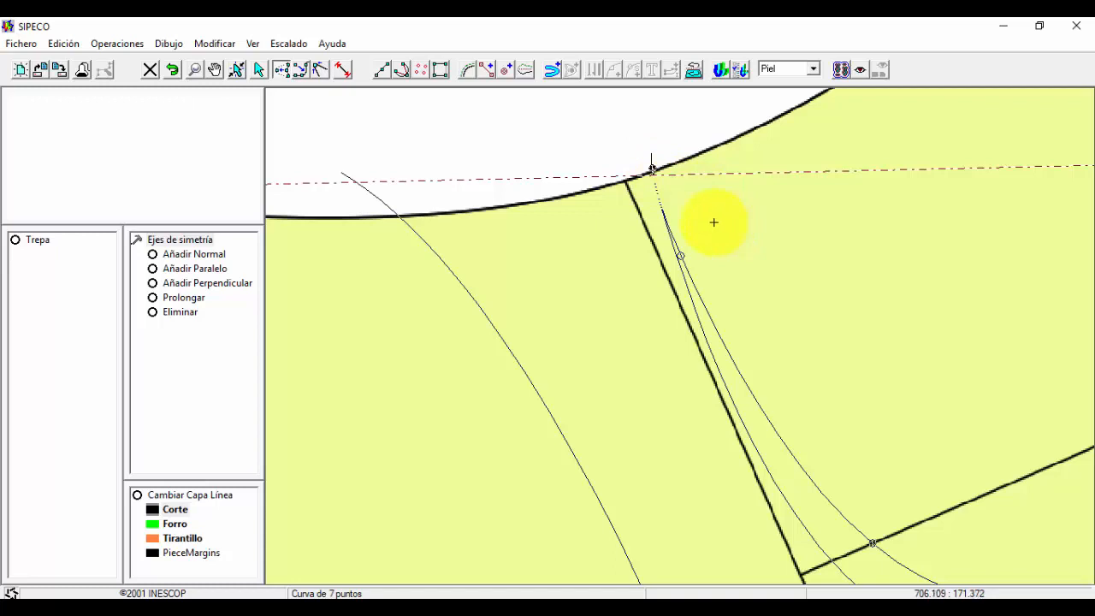
# - Move the copied 7-point topline curve's heel end point down to just beyond the heel curve
pyautogui.click(194, 66)
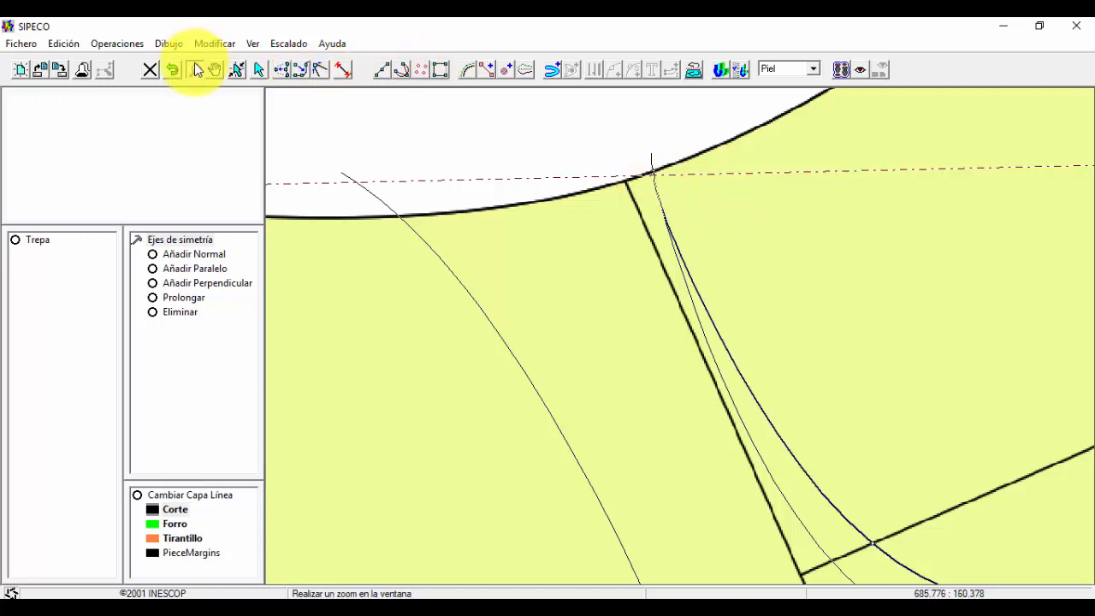
pyautogui.rightClick(609, 232)
pyautogui.click(927, 185)
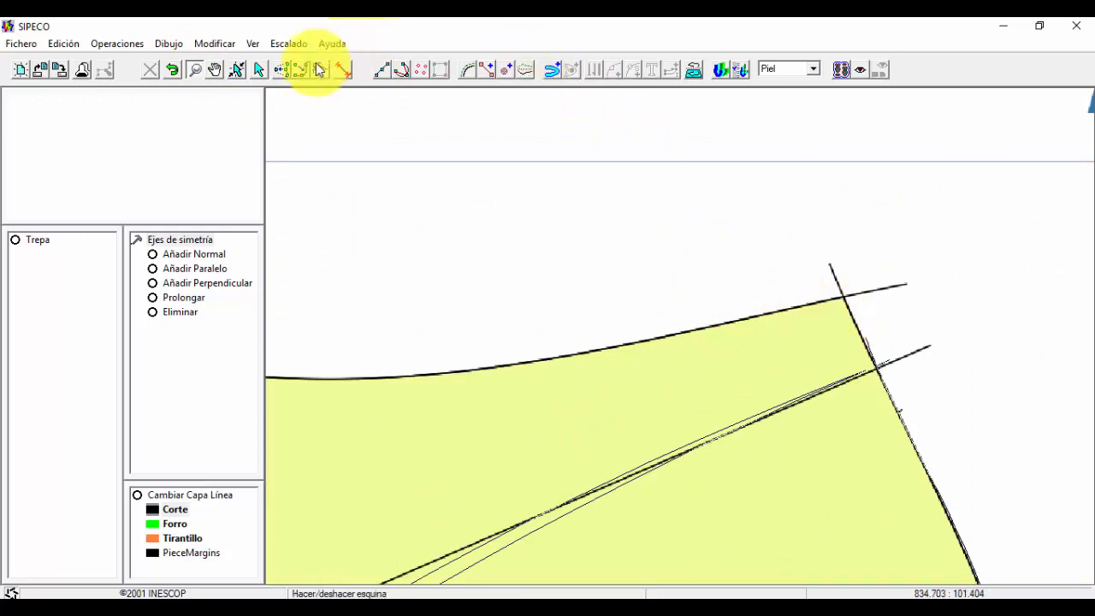
pyautogui.click(282, 71)
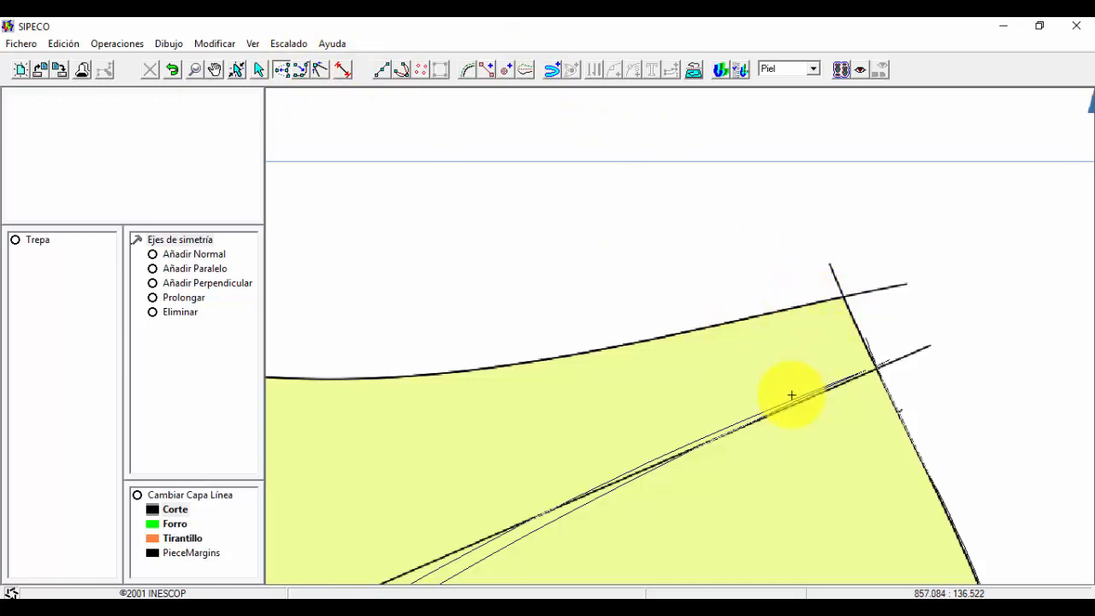
pyautogui.click(607, 494)
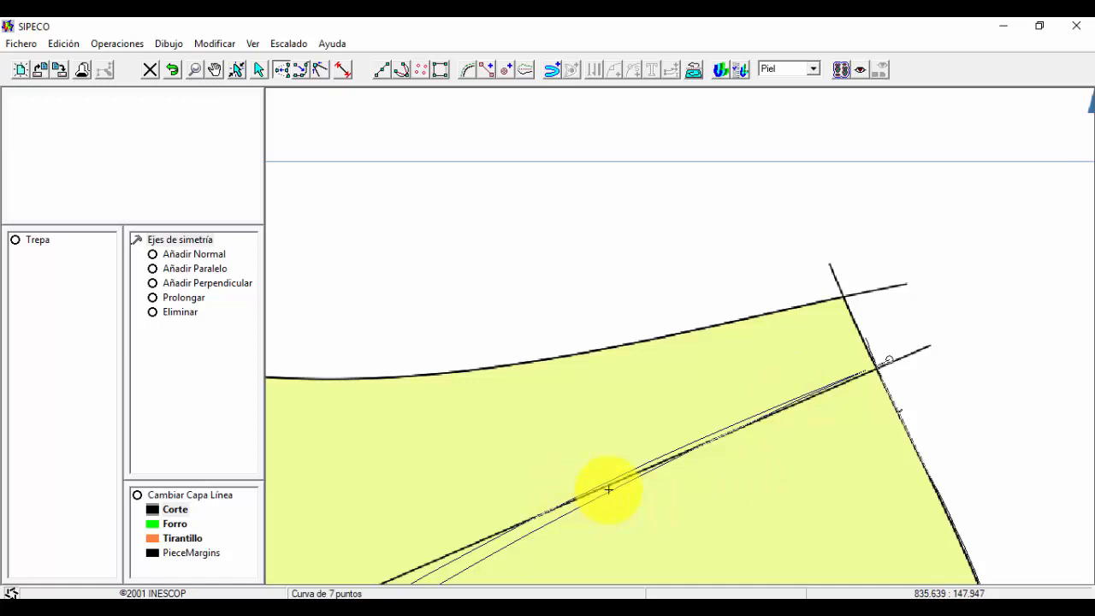
pyautogui.click(884, 364)
pyautogui.click(889, 365)
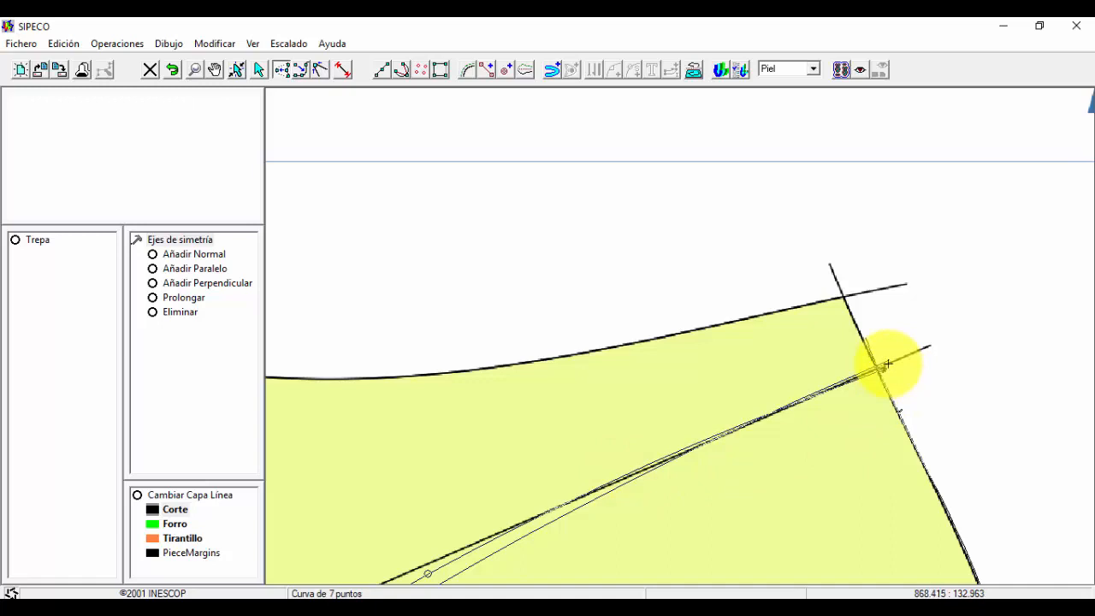
# - Hide the digitized image and place the copied topline curve's heel end point on the original topline's end, just past the heel curve
pyautogui.click(253, 43)
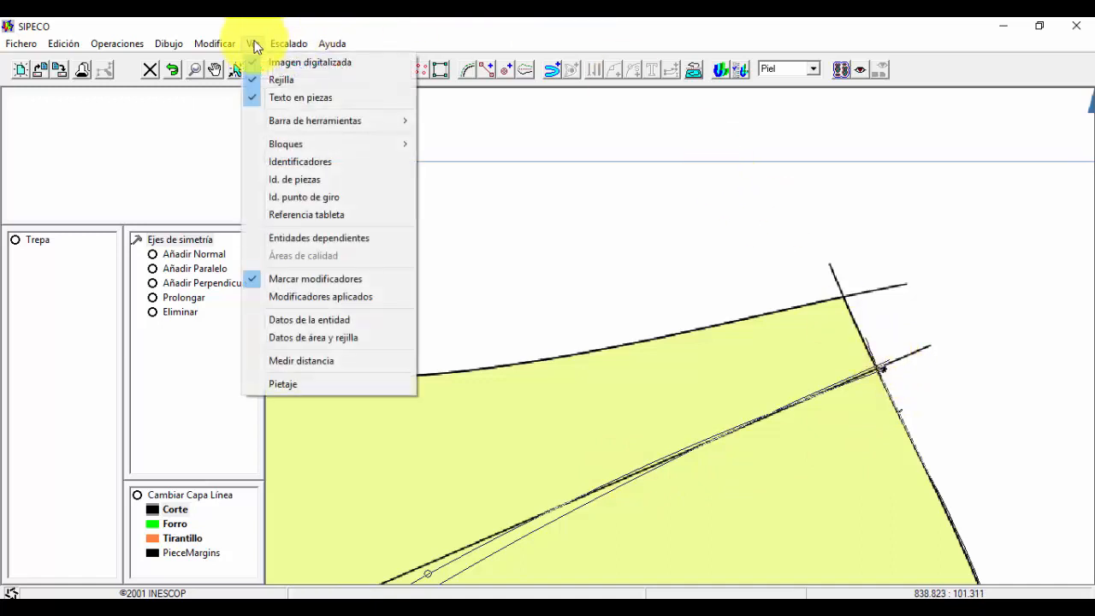
pyautogui.click(282, 61)
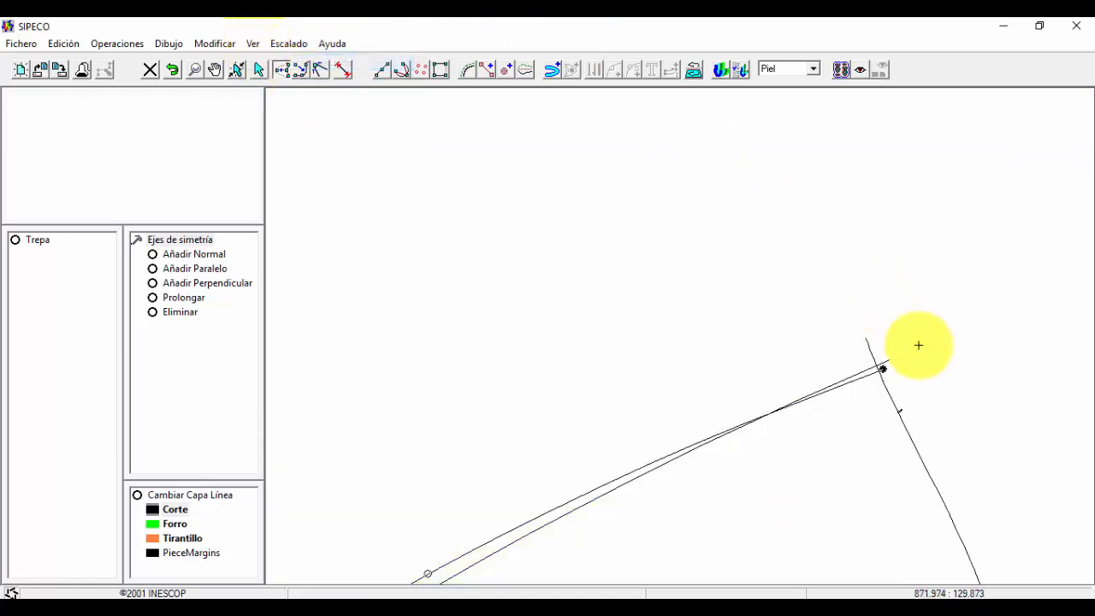
pyautogui.click(883, 369)
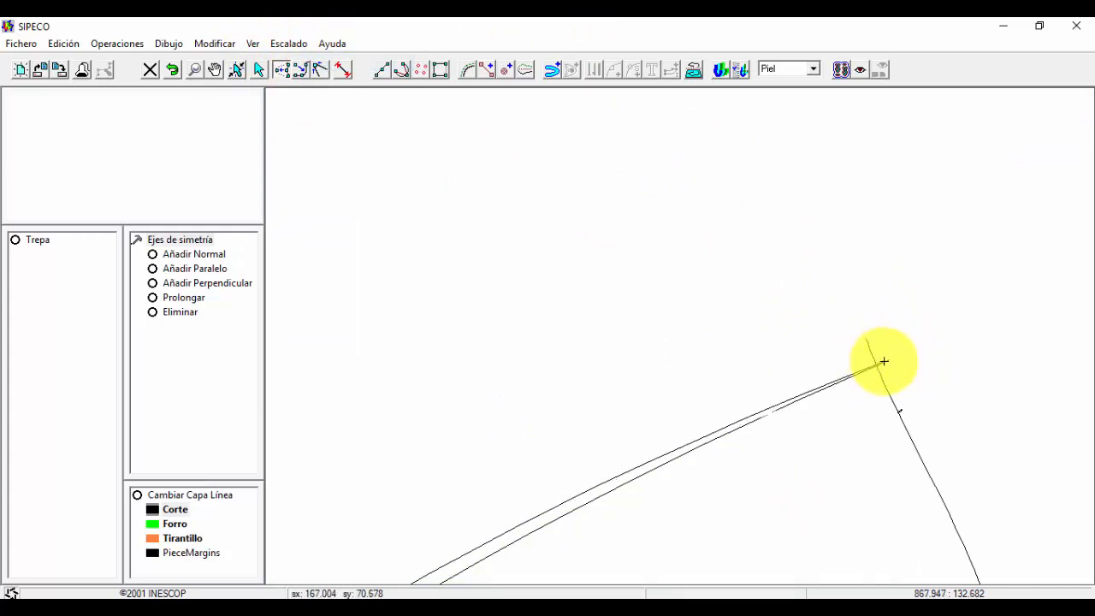
pyautogui.click(884, 361)
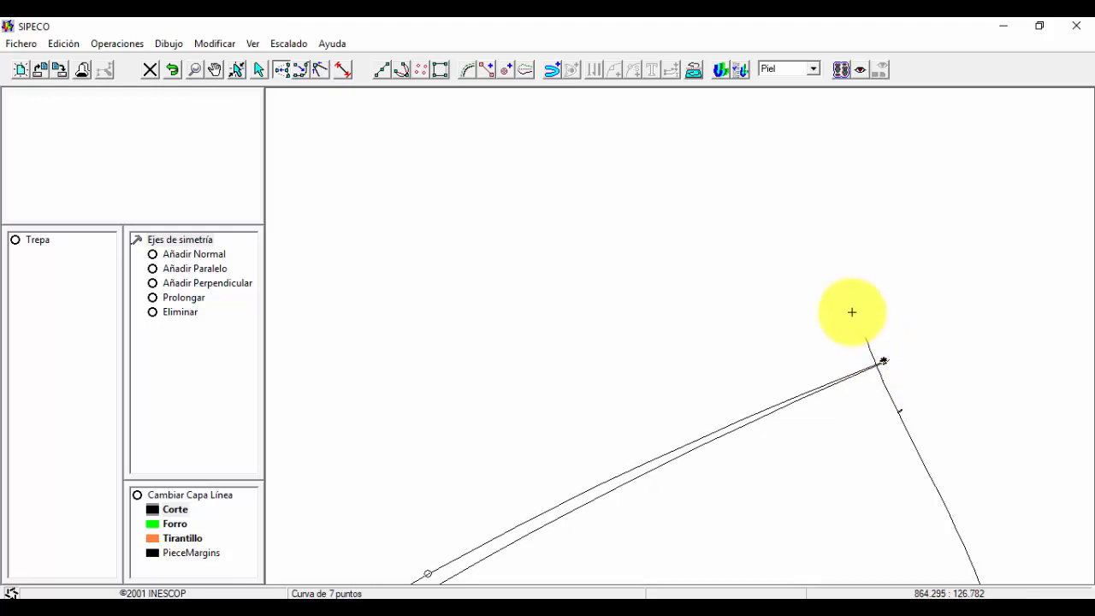
pyautogui.click(195, 70)
pyautogui.rightClick(505, 310)
pyautogui.rightClick(502, 308)
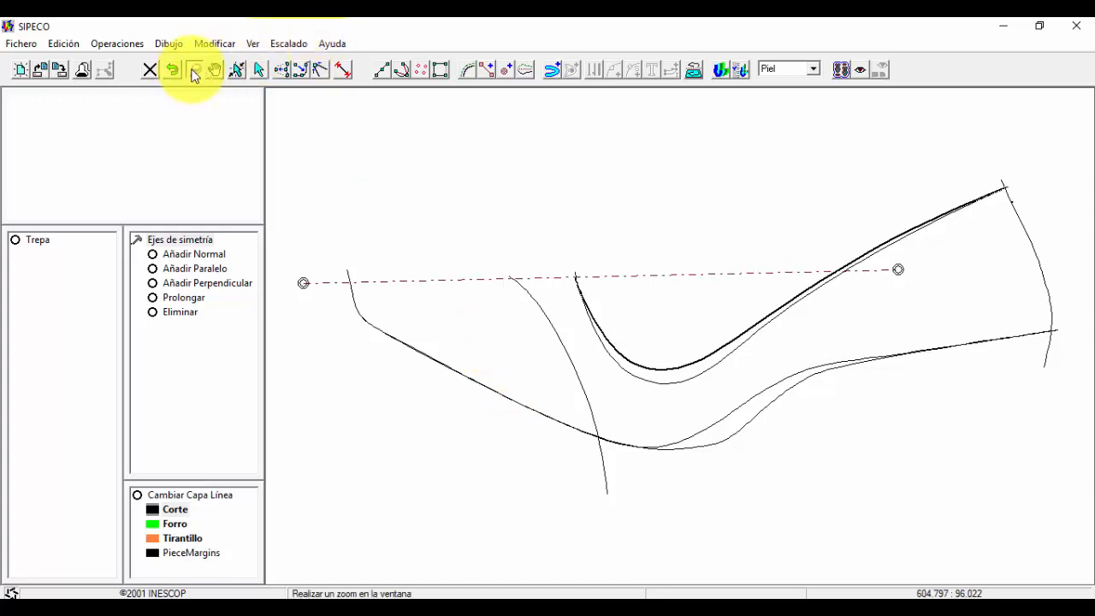
# - Extend the toe end of one 15-point sole-edge curve farther above the symmetry axis and align the other curve's toe end with it
pyautogui.click(236, 69)
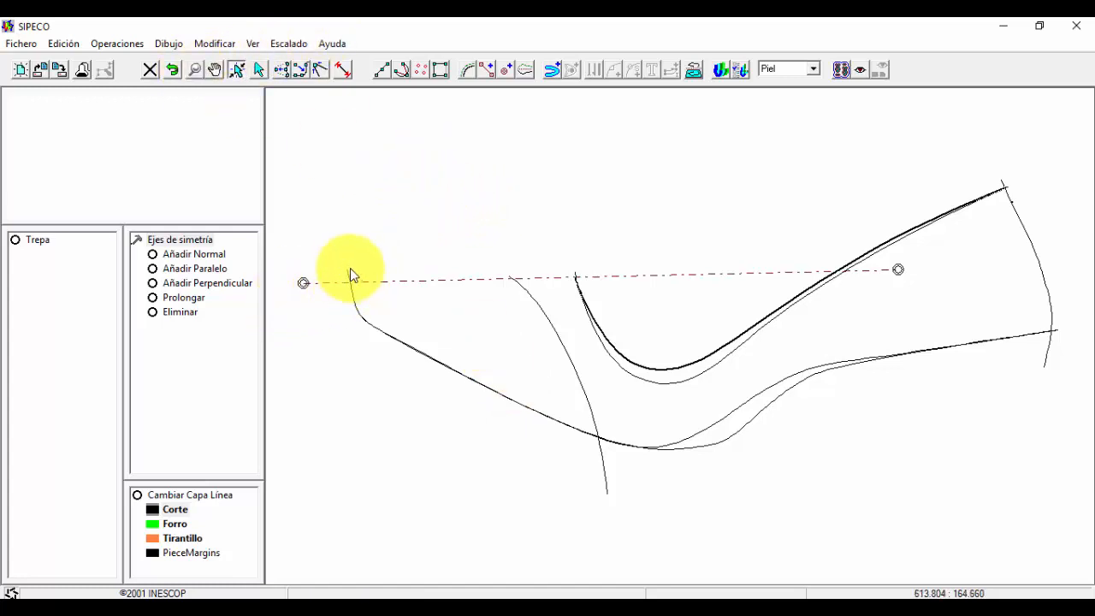
pyautogui.click(281, 70)
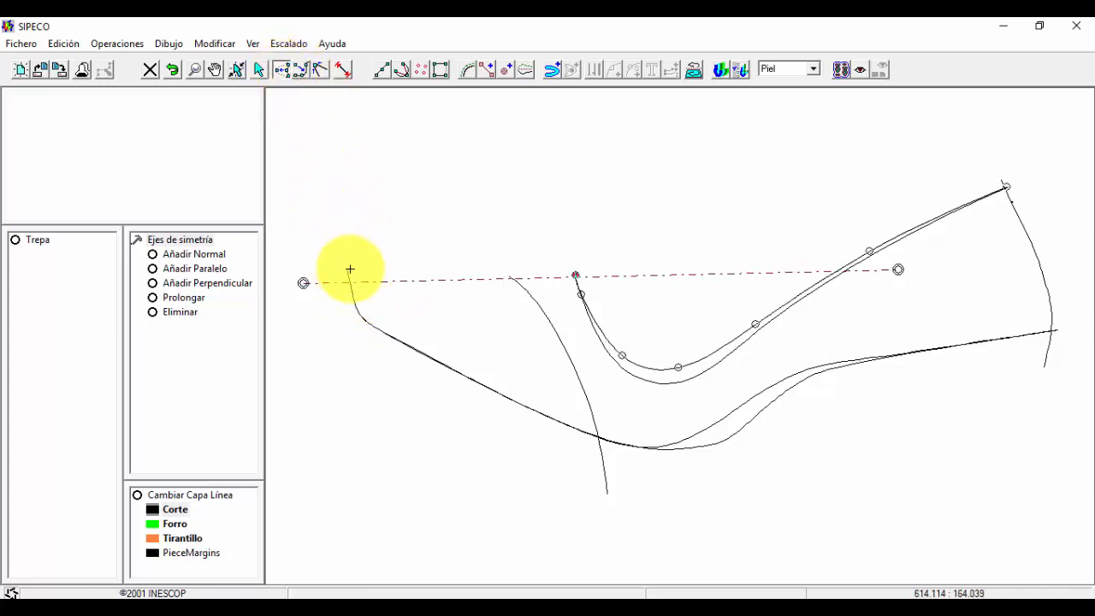
pyautogui.click(348, 270)
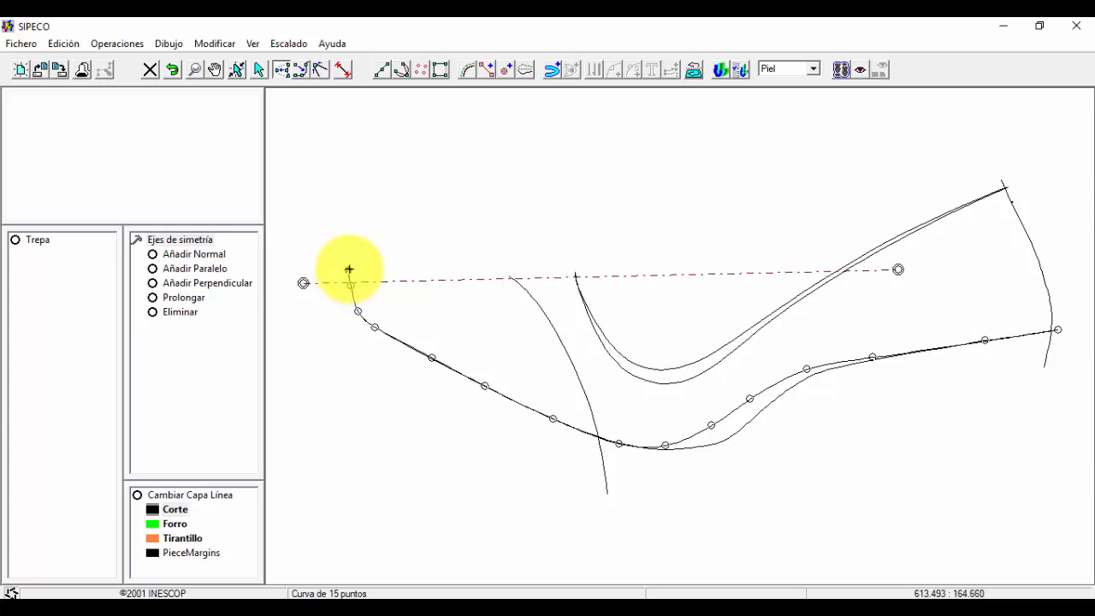
pyautogui.moveTo(349, 269); pyautogui.dragTo(351, 259)
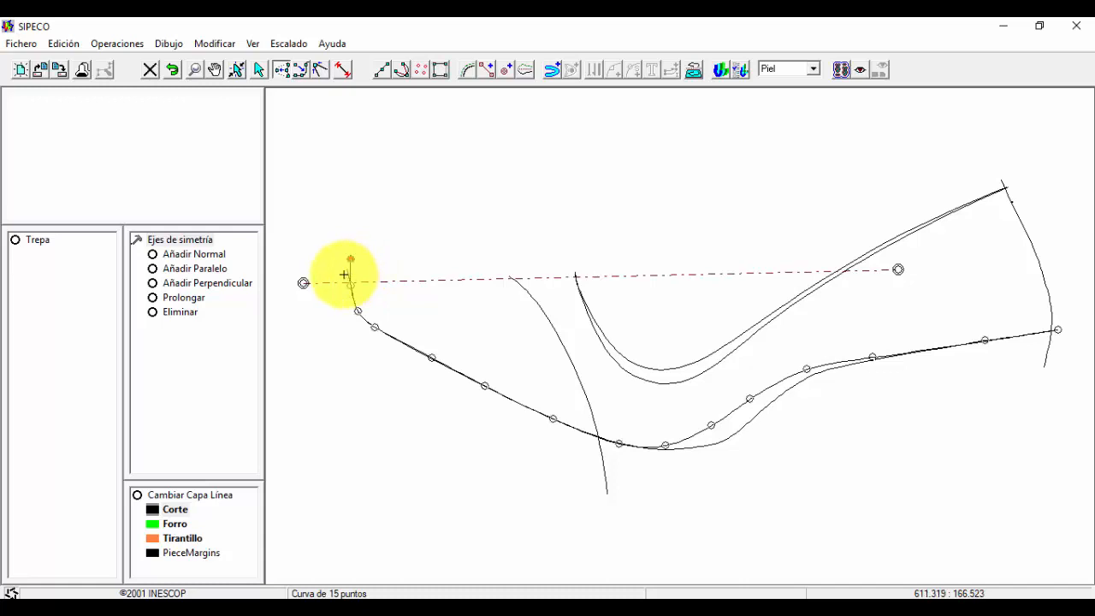
pyautogui.click(687, 448)
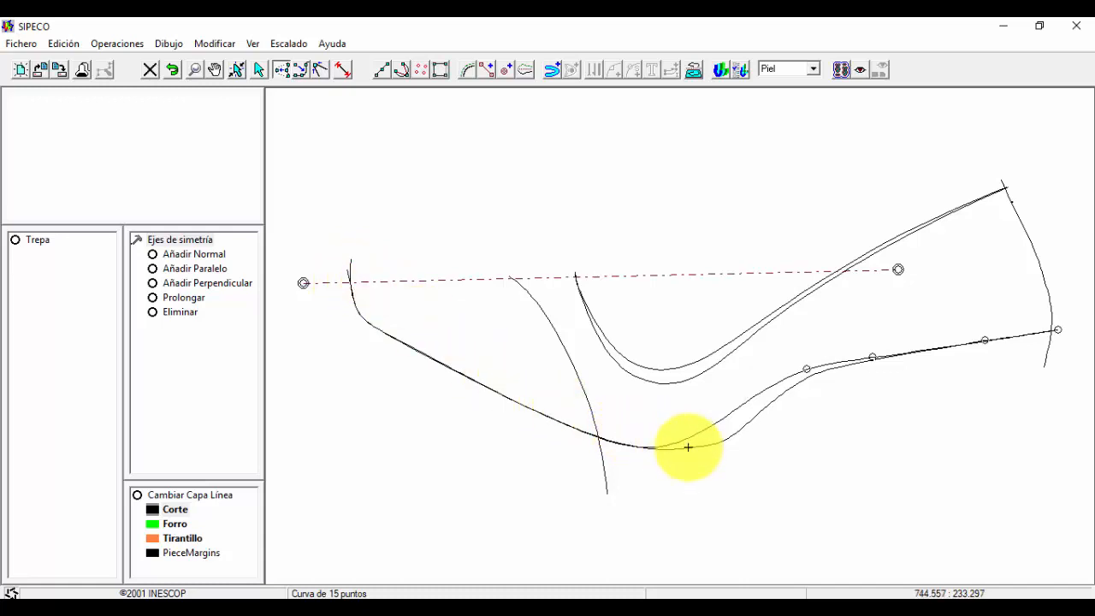
pyautogui.click(348, 269)
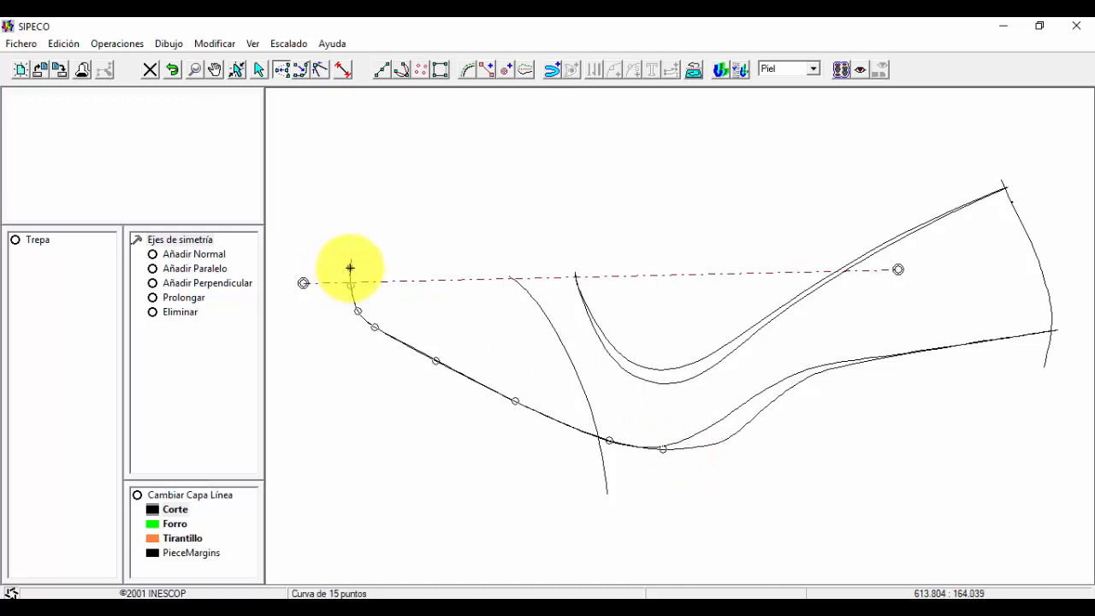
pyautogui.click(384, 278)
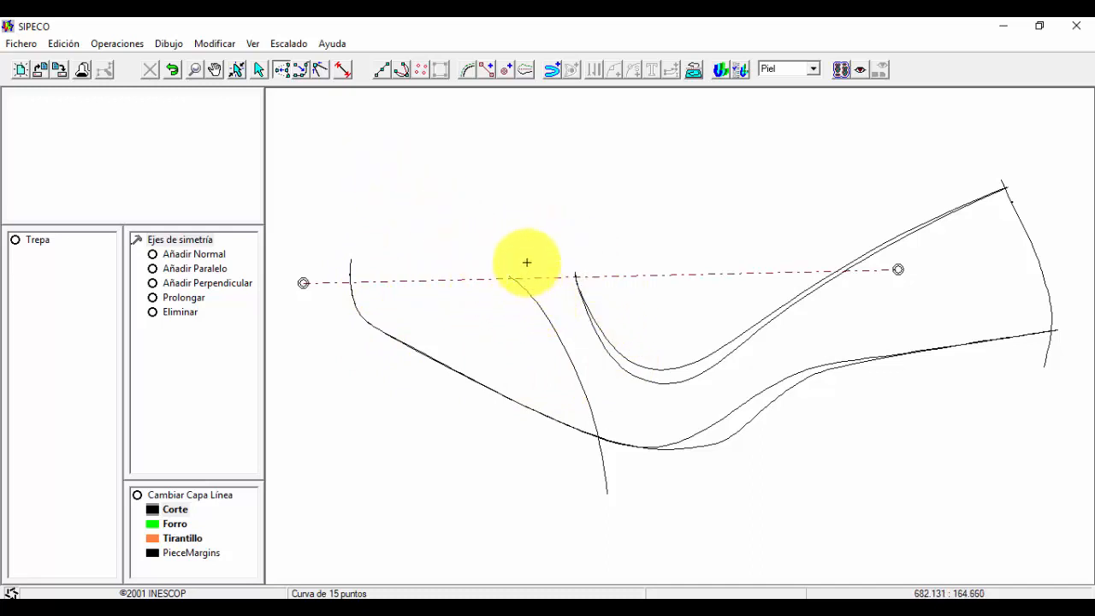
# - Review both offset lines of the predefined margin Montado corte y forro in the margin table
pyautogui.click(468, 69)
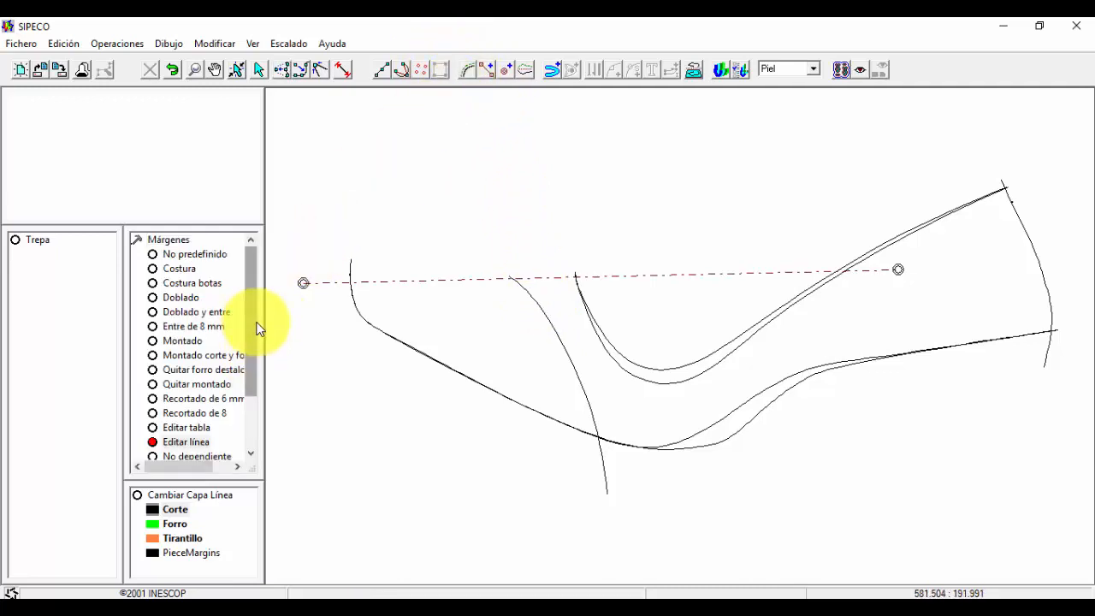
pyautogui.moveTo(262, 313); pyautogui.dragTo(305, 316)
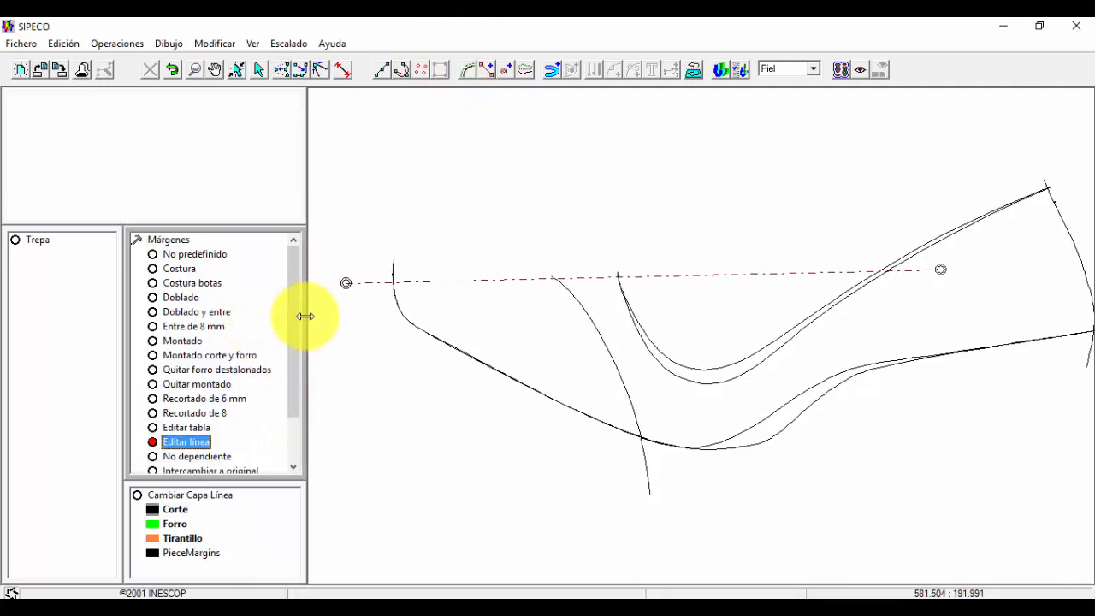
pyautogui.click(212, 356)
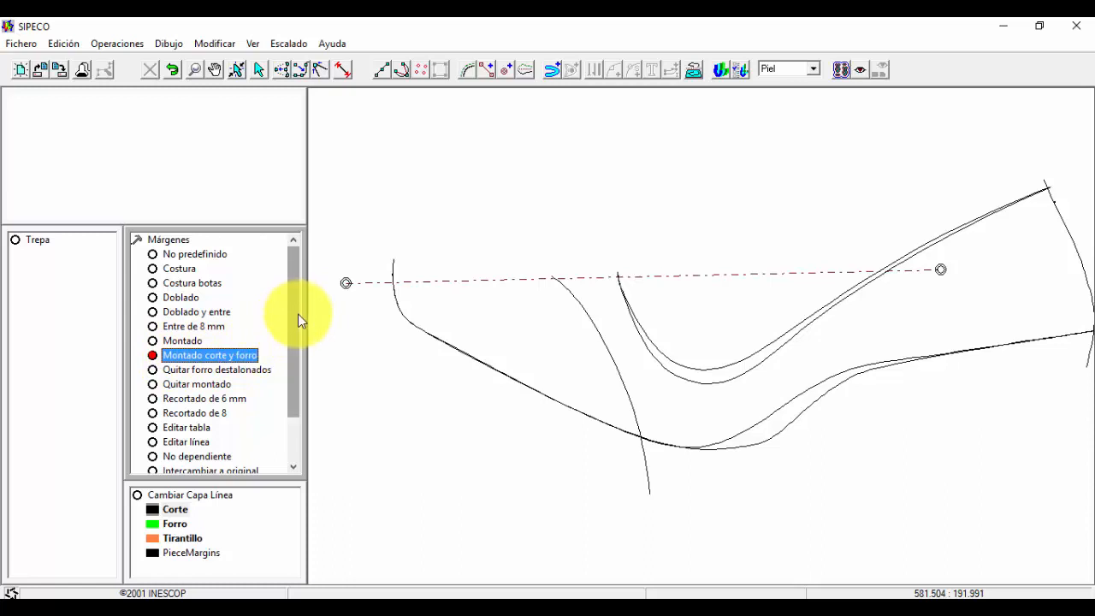
pyautogui.moveTo(297, 318); pyautogui.dragTo(286, 379)
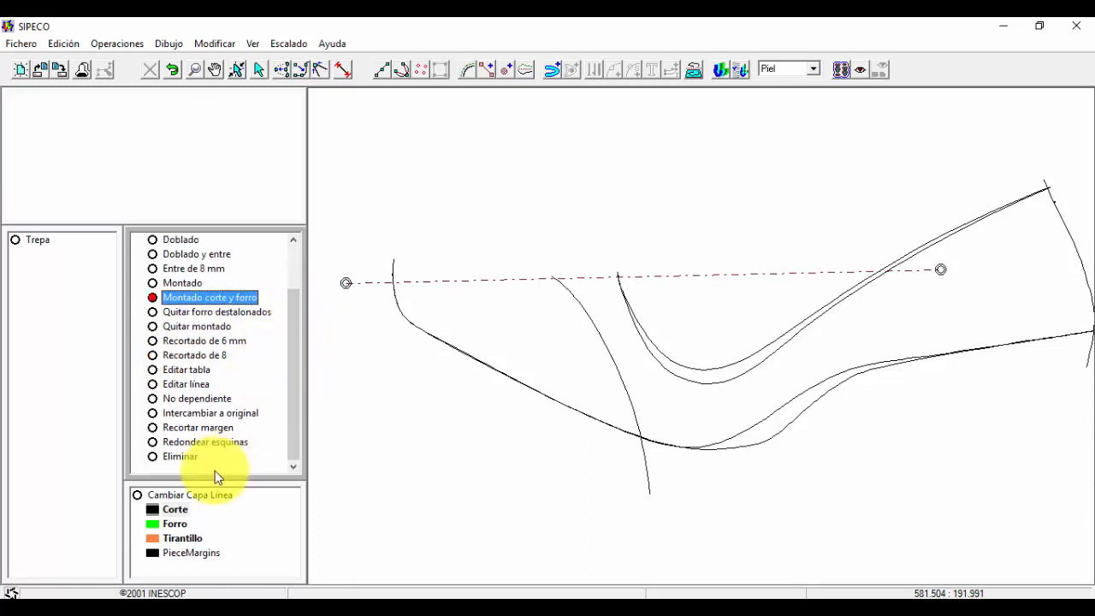
pyautogui.click(207, 373)
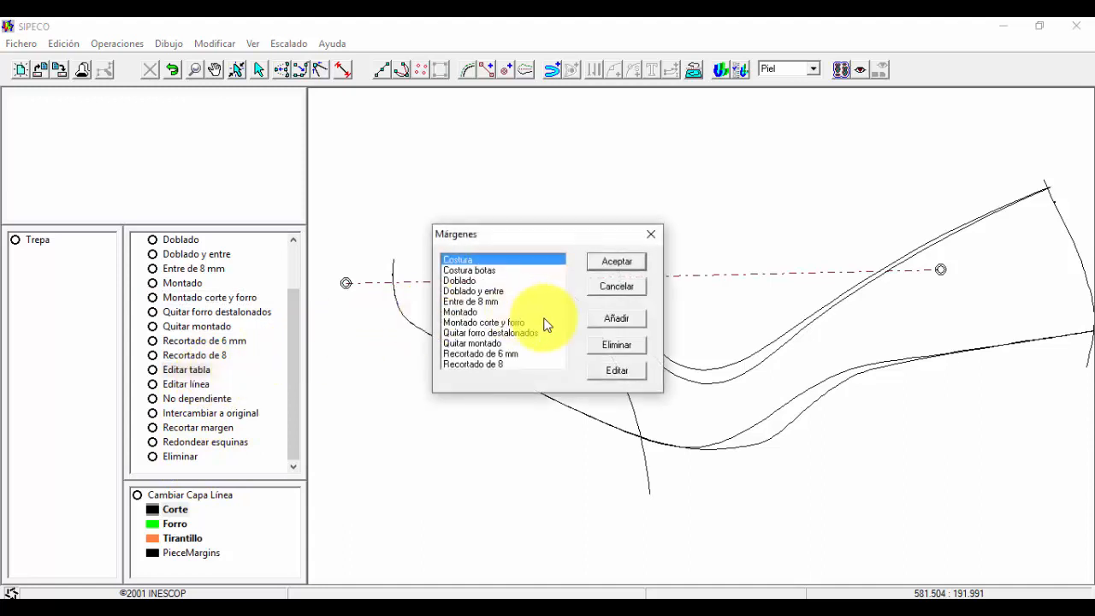
pyautogui.click(503, 323)
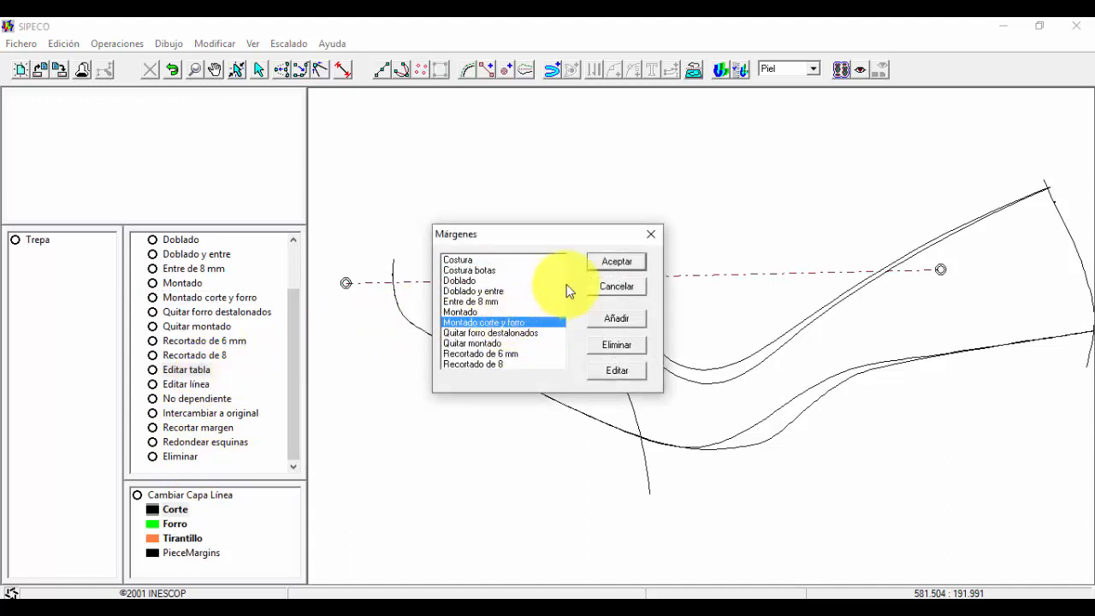
pyautogui.click(614, 370)
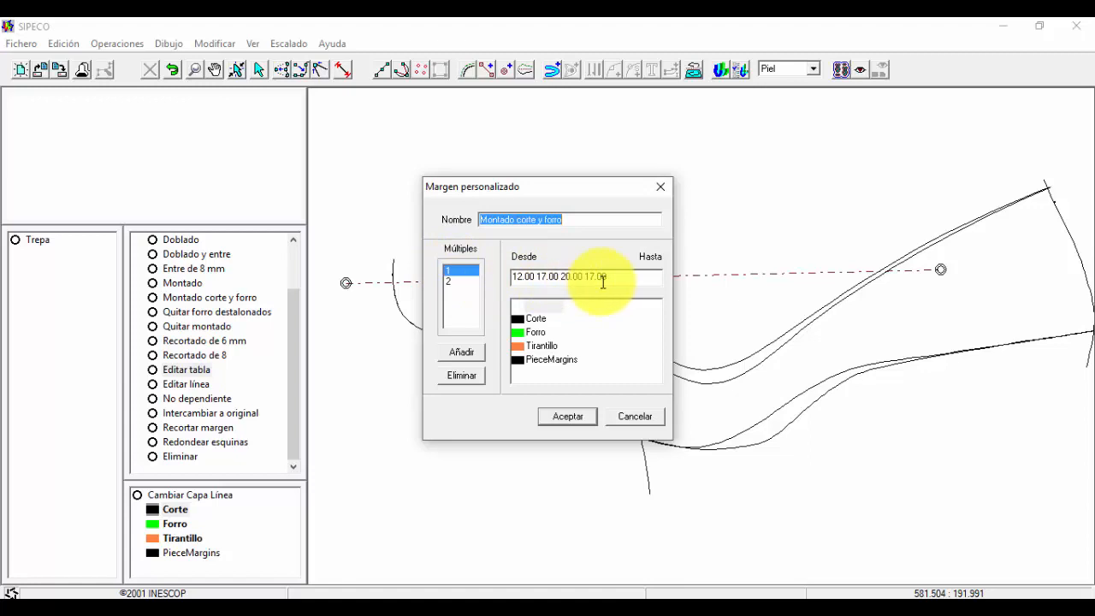
pyautogui.click(460, 282)
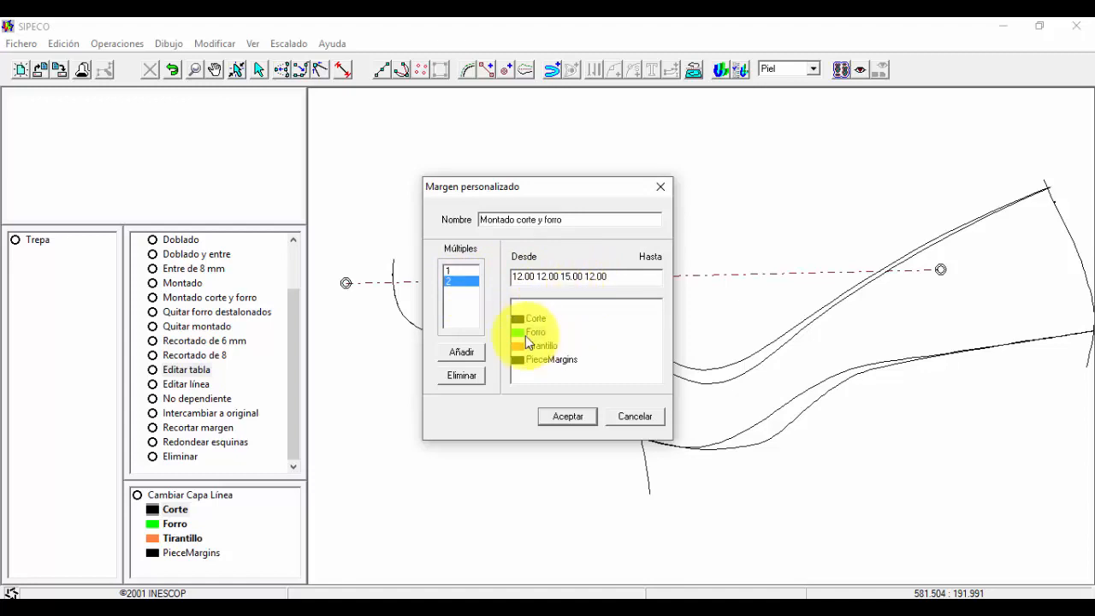
pyautogui.click(573, 416)
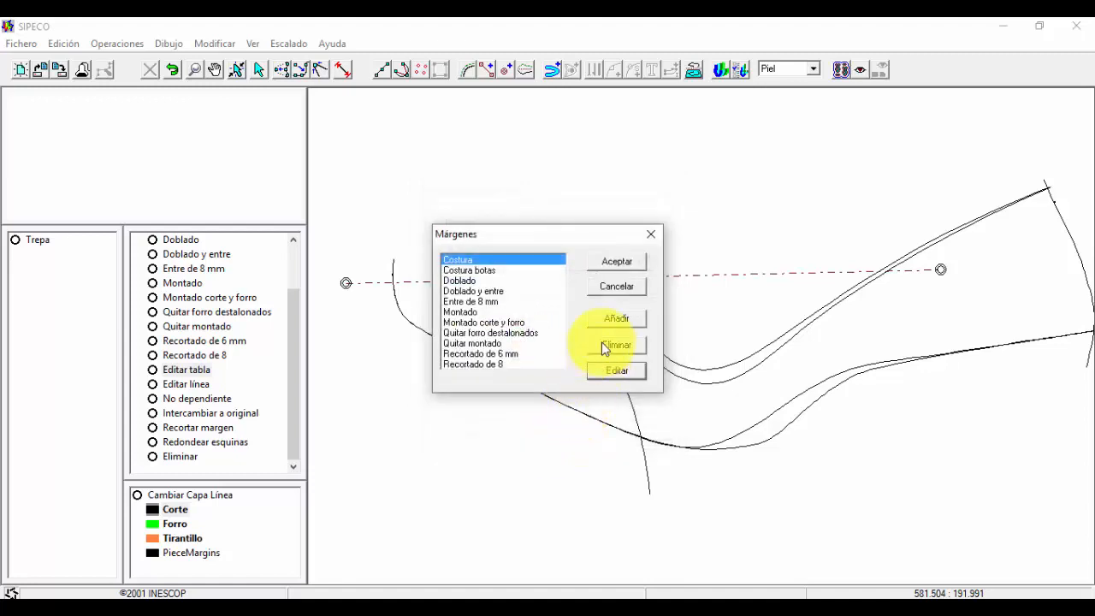
pyautogui.click(621, 263)
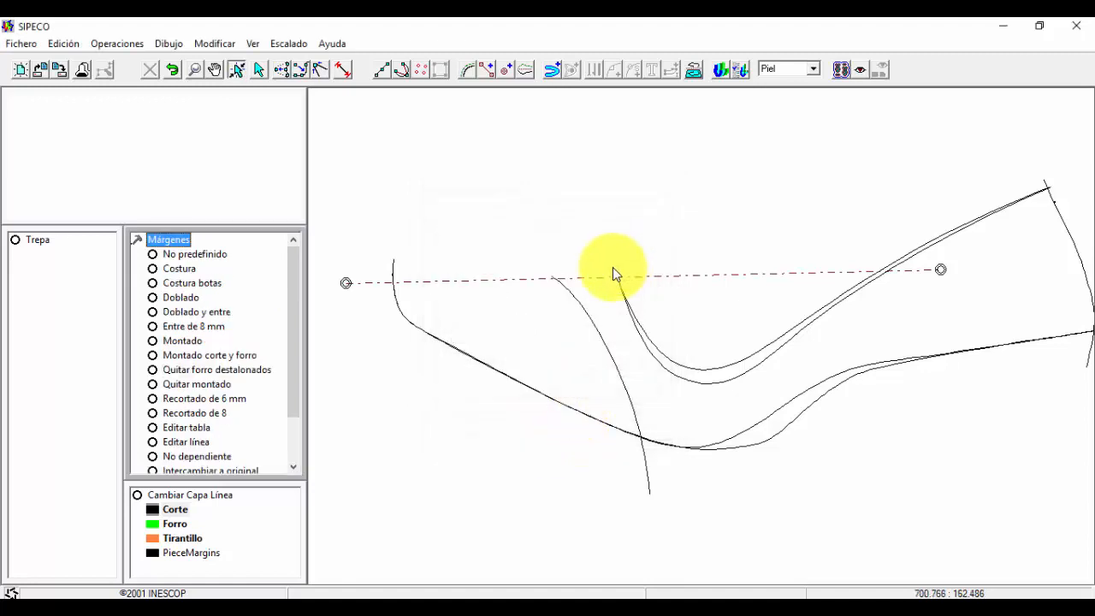
# - Add the Montado corte y forro margin to the outer side of both 15-point sole-edge curves
pyautogui.click(248, 355)
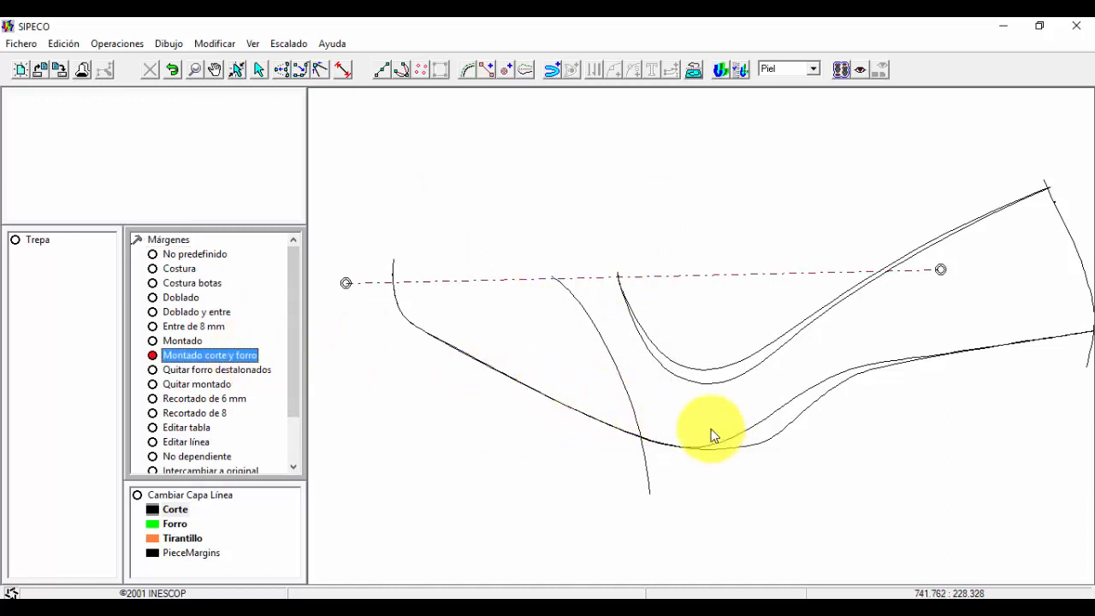
pyautogui.click(733, 436)
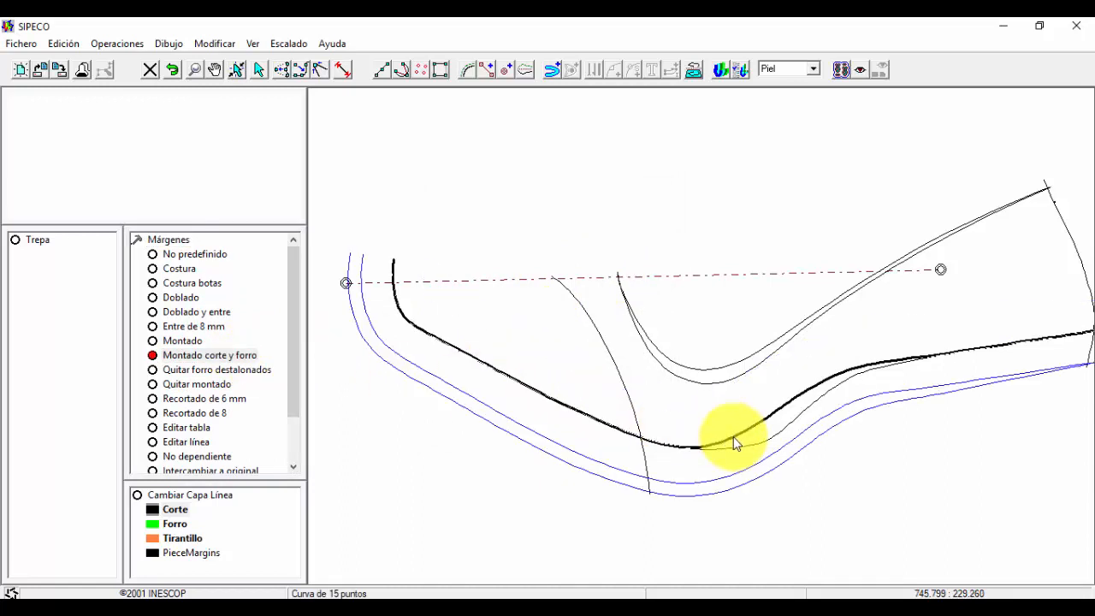
pyautogui.click(578, 466)
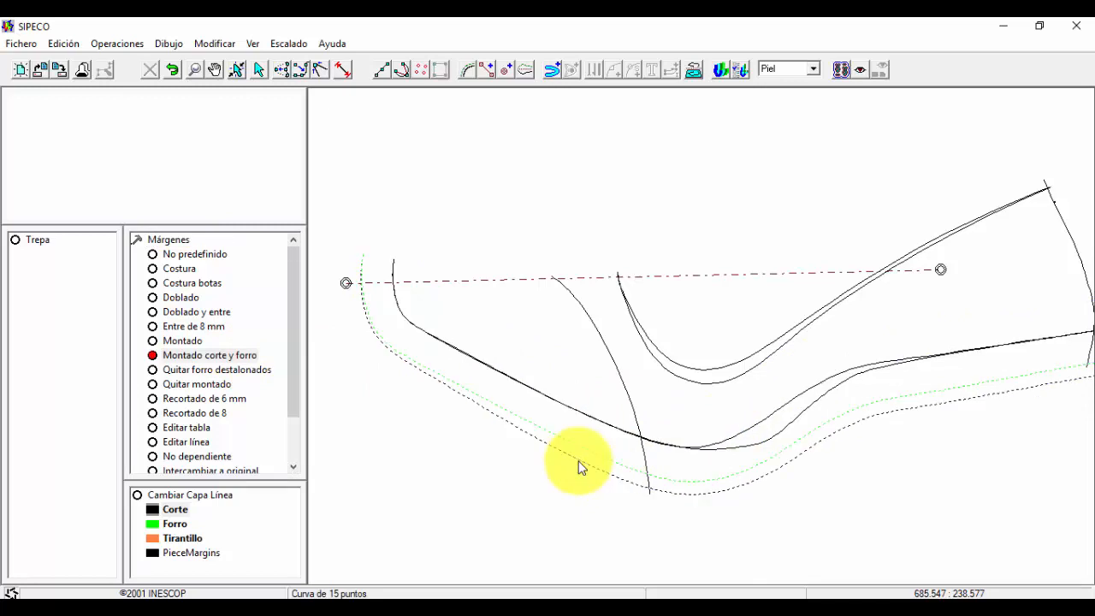
pyautogui.click(733, 451)
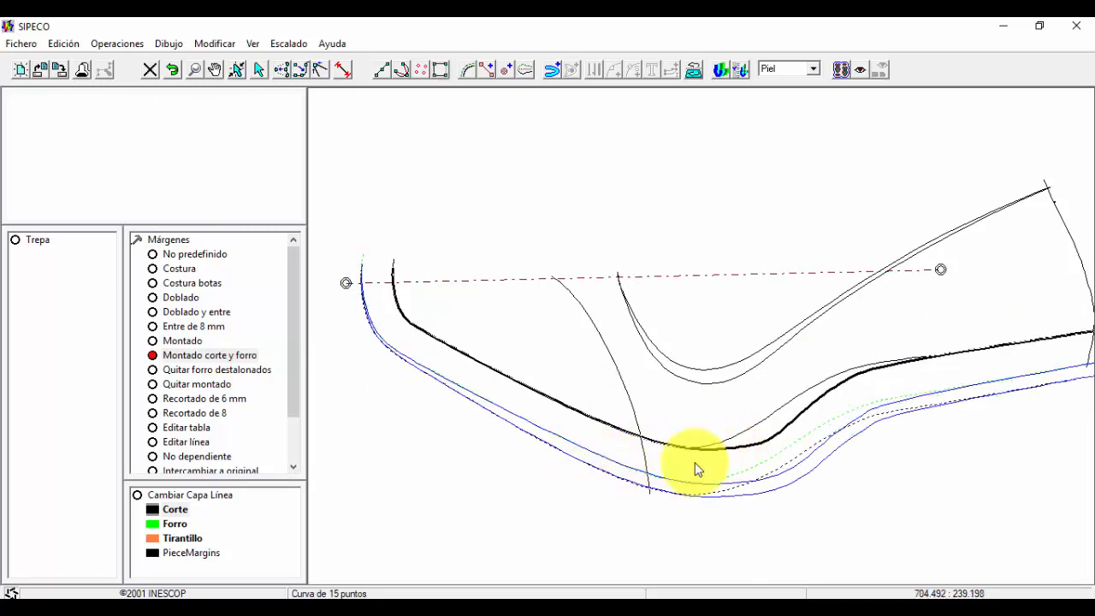
pyautogui.click(696, 467)
pyautogui.click(667, 464)
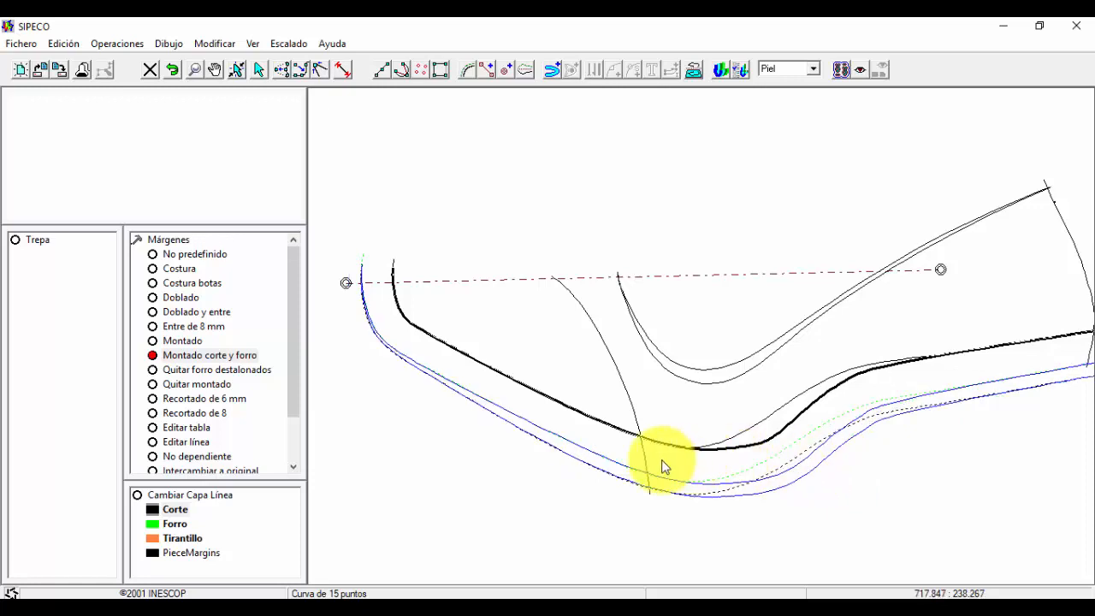
pyautogui.click(661, 468)
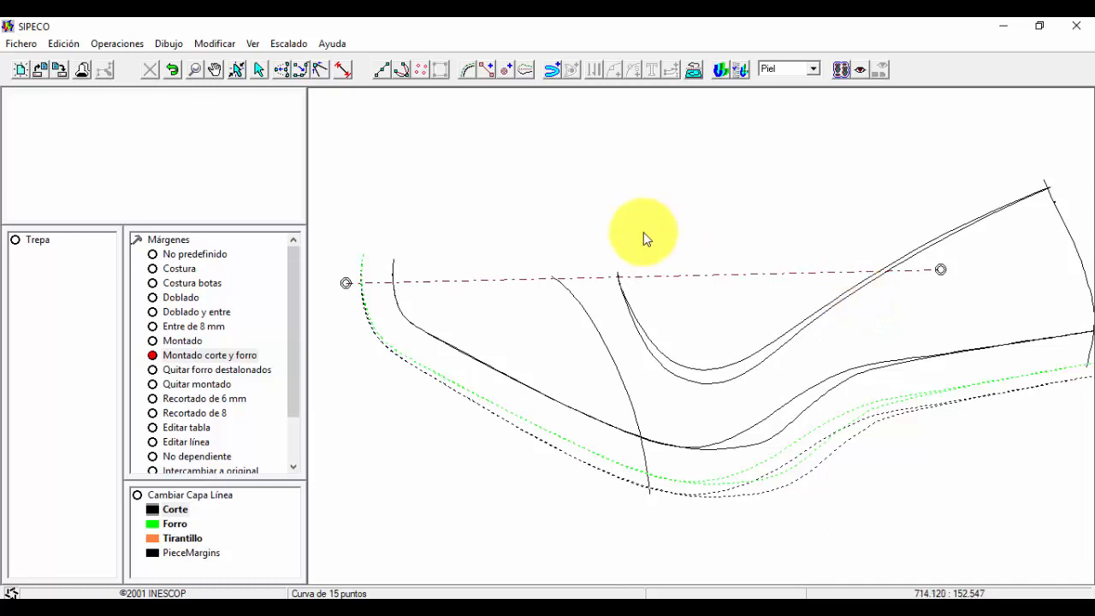
# - Raise the node of the lower 7-point topline curve near the axis's heel end to bring it onto the other topline towards the heel
pyautogui.click(282, 70)
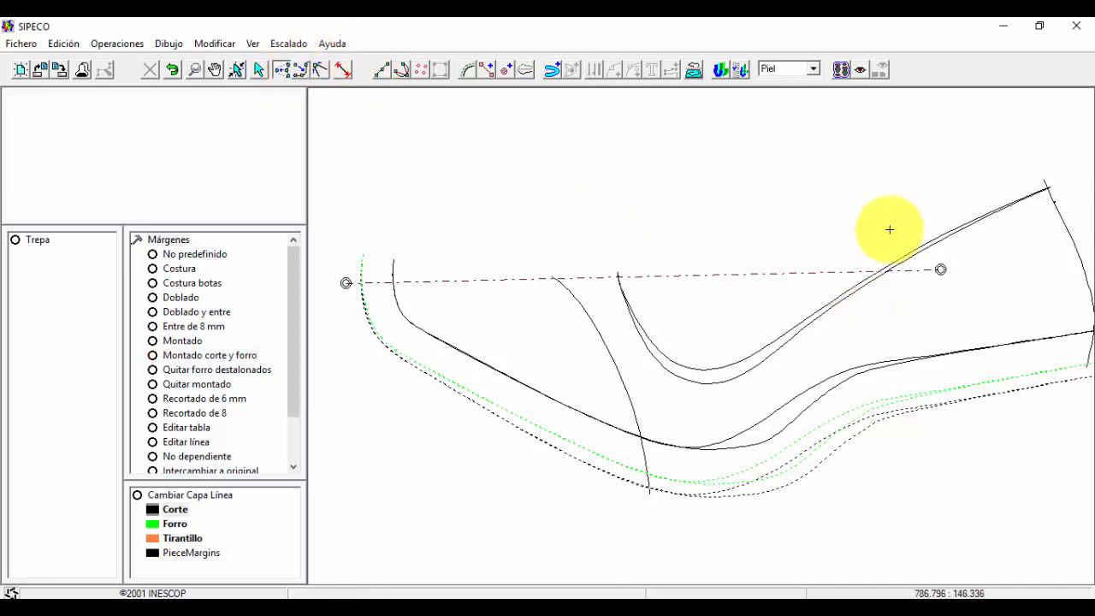
pyautogui.click(925, 250)
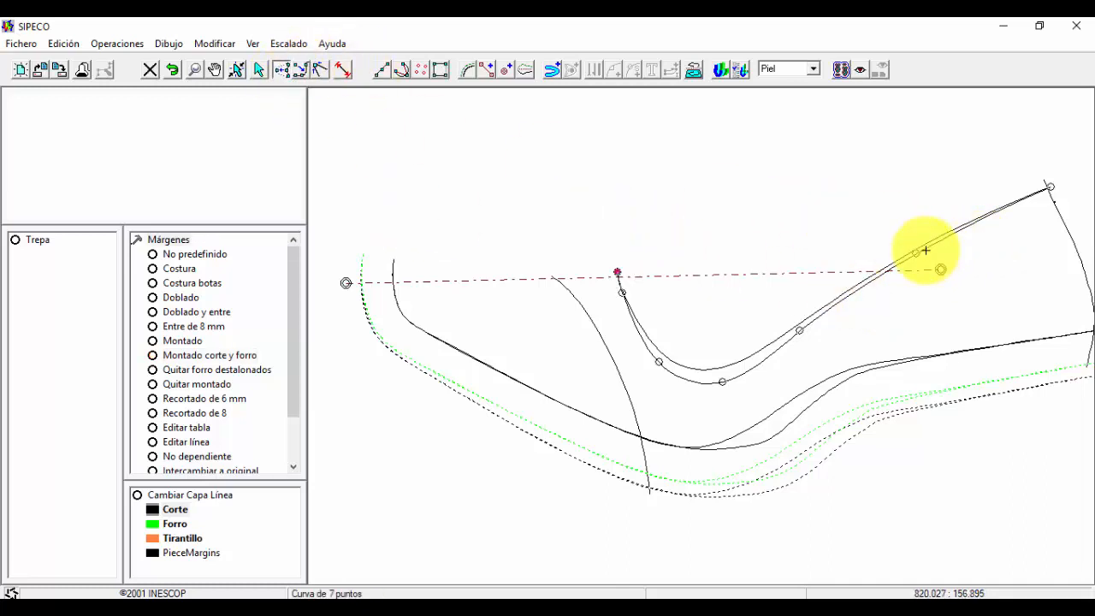
pyautogui.moveTo(916, 253); pyautogui.dragTo(916, 249)
pyautogui.click(893, 238)
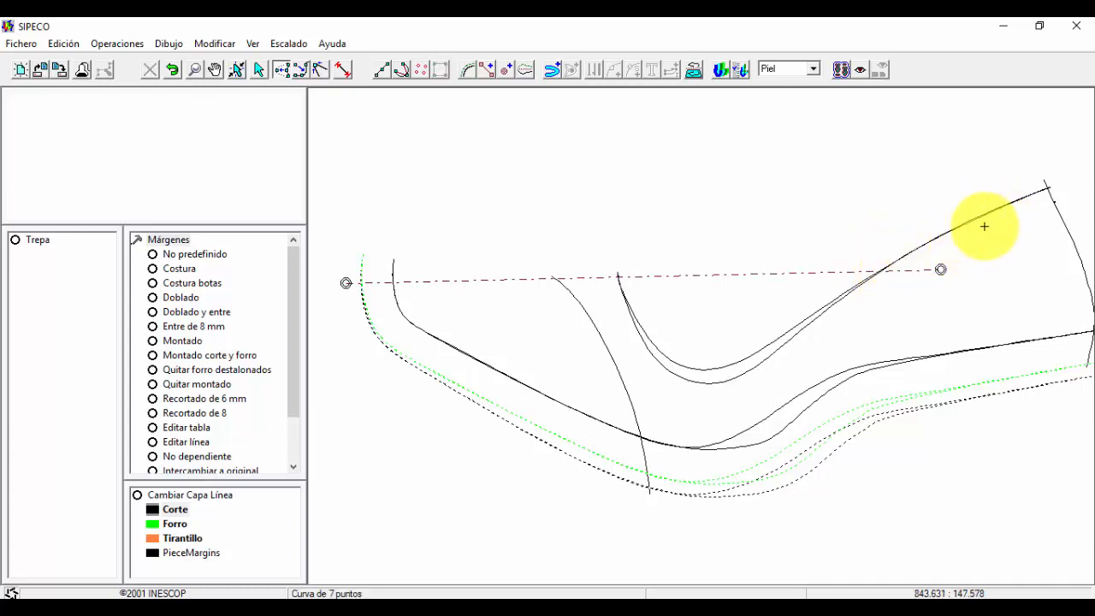
# - Fine-tune the rear intermediate nodes of both 7-point topline curves so that their heel stretches overlap
pyautogui.click(195, 70)
pyautogui.moveTo(853, 176); pyautogui.dragTo(1066, 296)
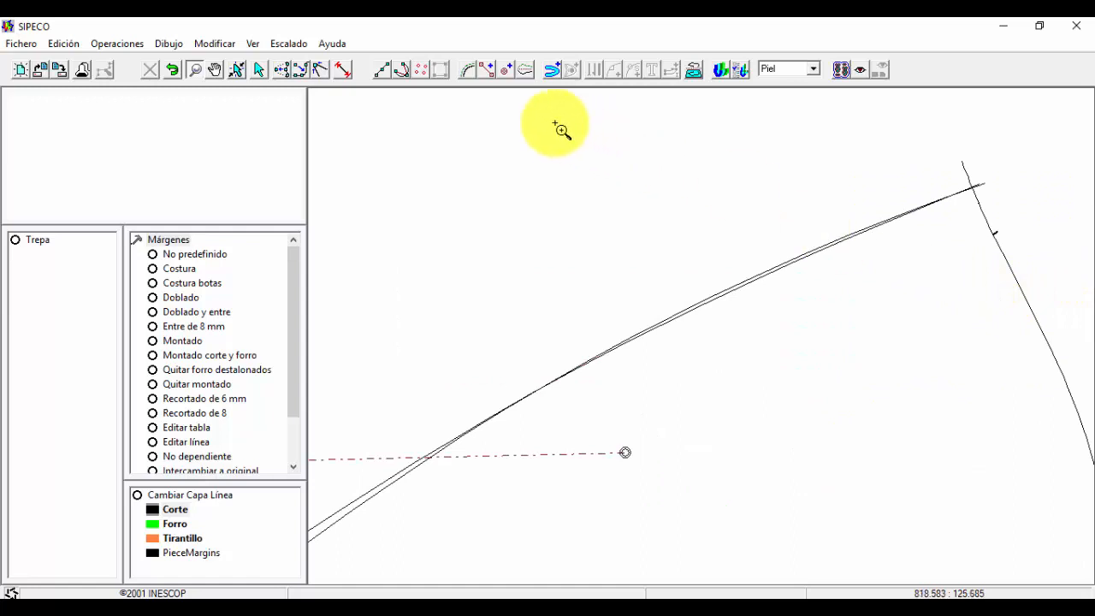
pyautogui.click(287, 68)
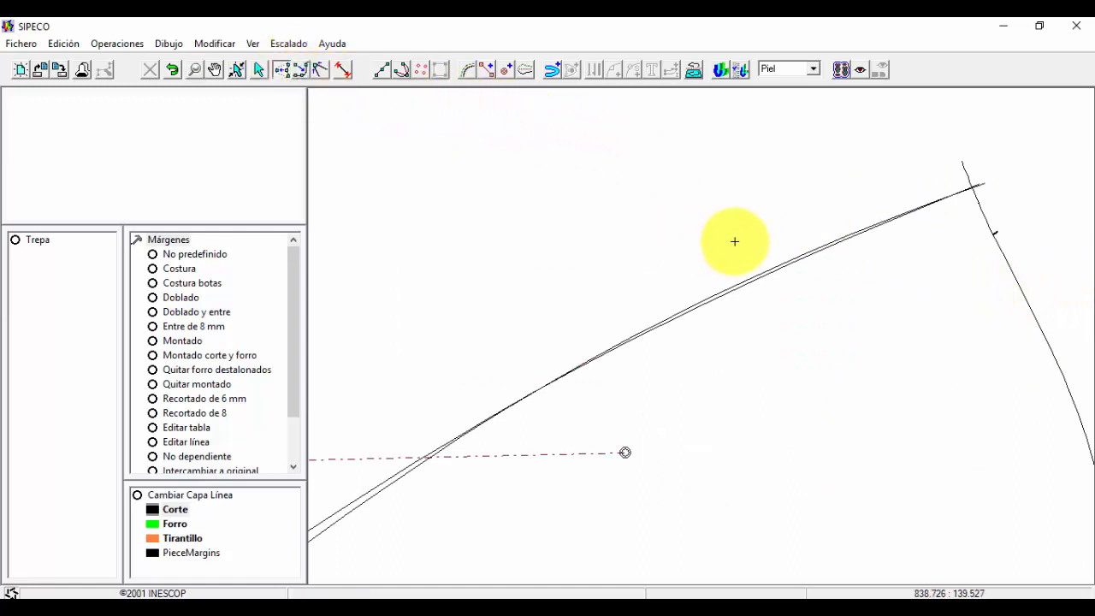
pyautogui.click(770, 273)
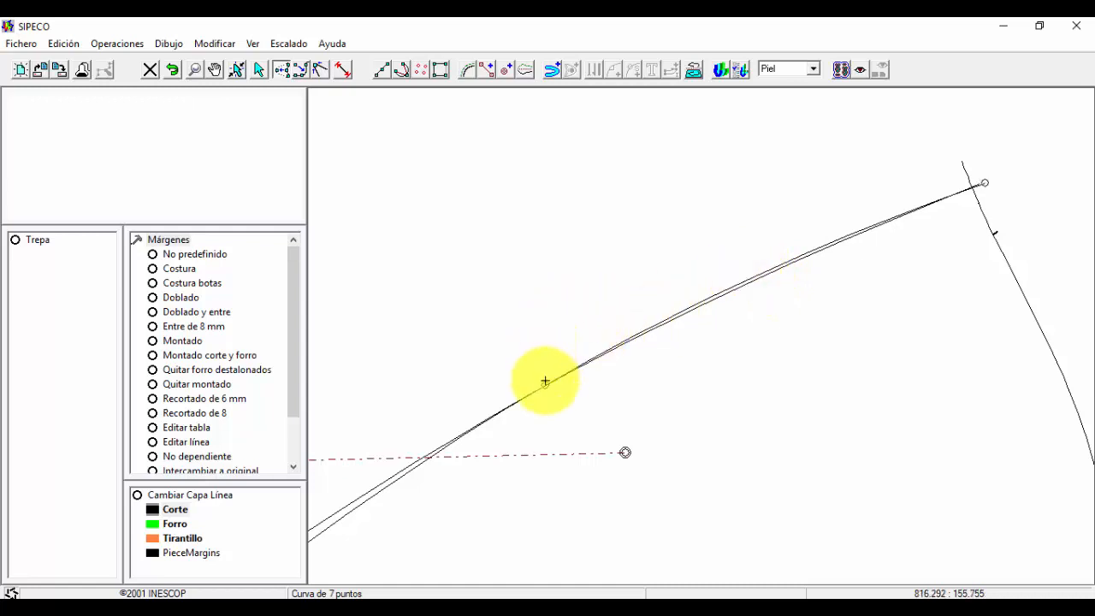
pyautogui.moveTo(545, 384); pyautogui.dragTo(578, 369)
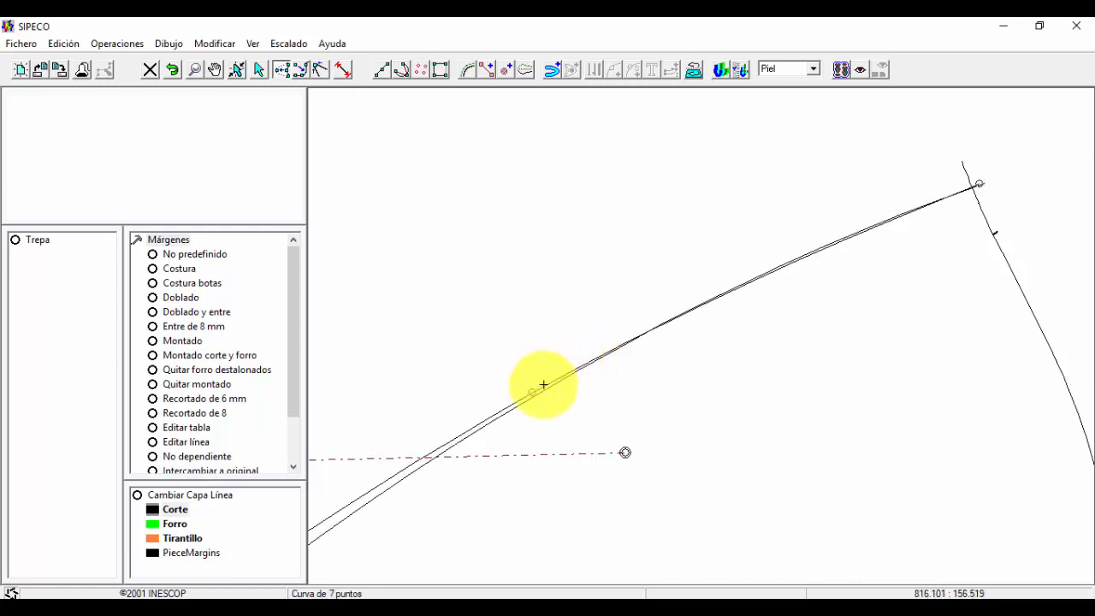
pyautogui.moveTo(533, 390); pyautogui.dragTo(533, 390)
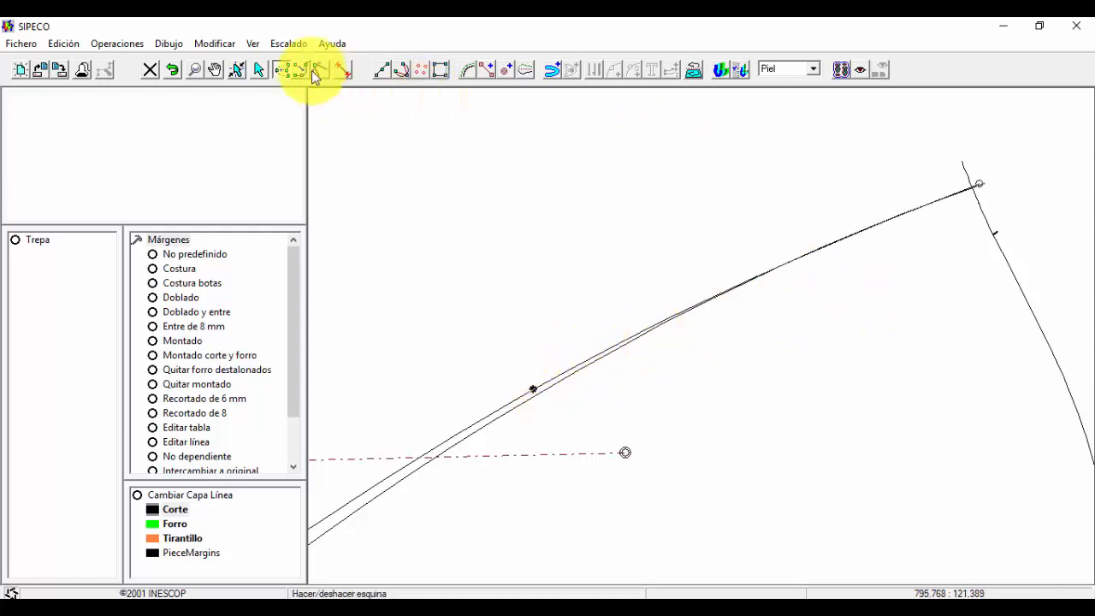
pyautogui.click(197, 69)
pyautogui.rightClick(607, 266)
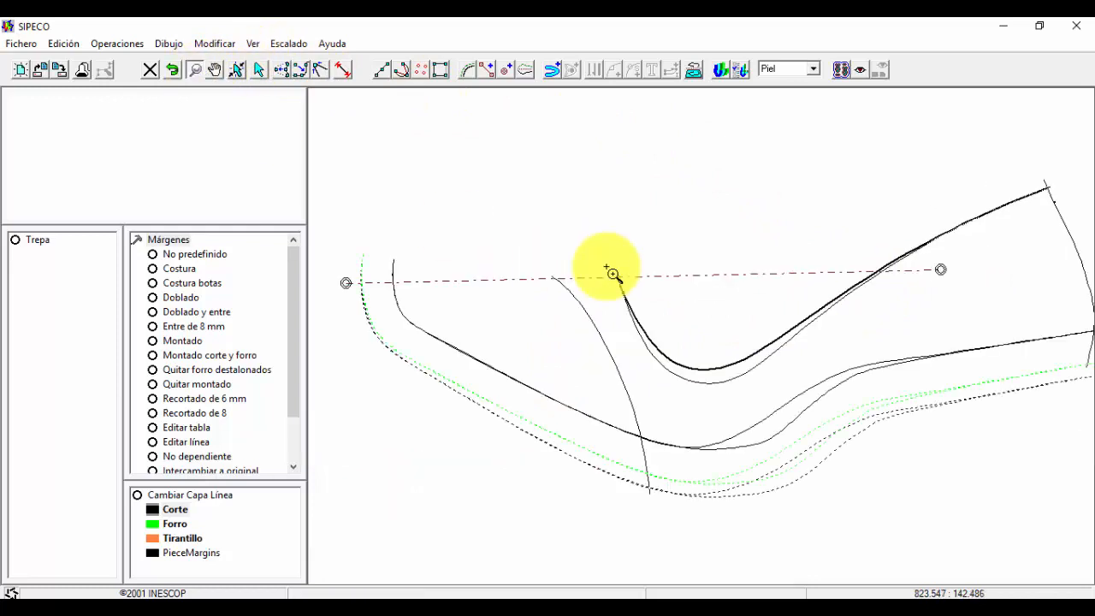
pyautogui.click(195, 71)
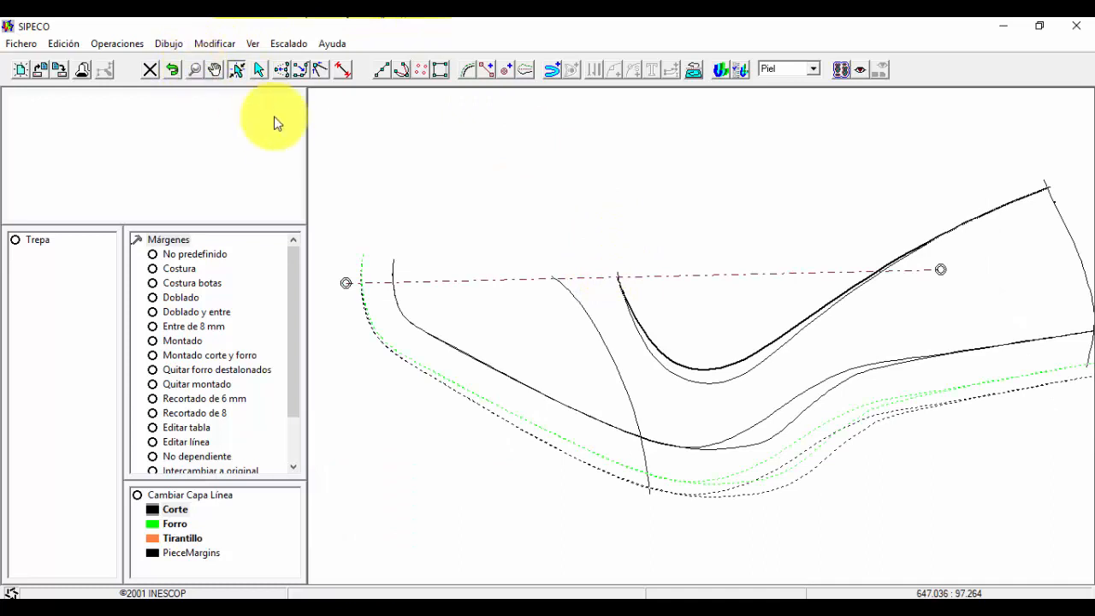
# - Add the Doblado margin to the upper side of both 7-point topline curves and the toe side of the 4-point vamp curve
pyautogui.click(180, 298)
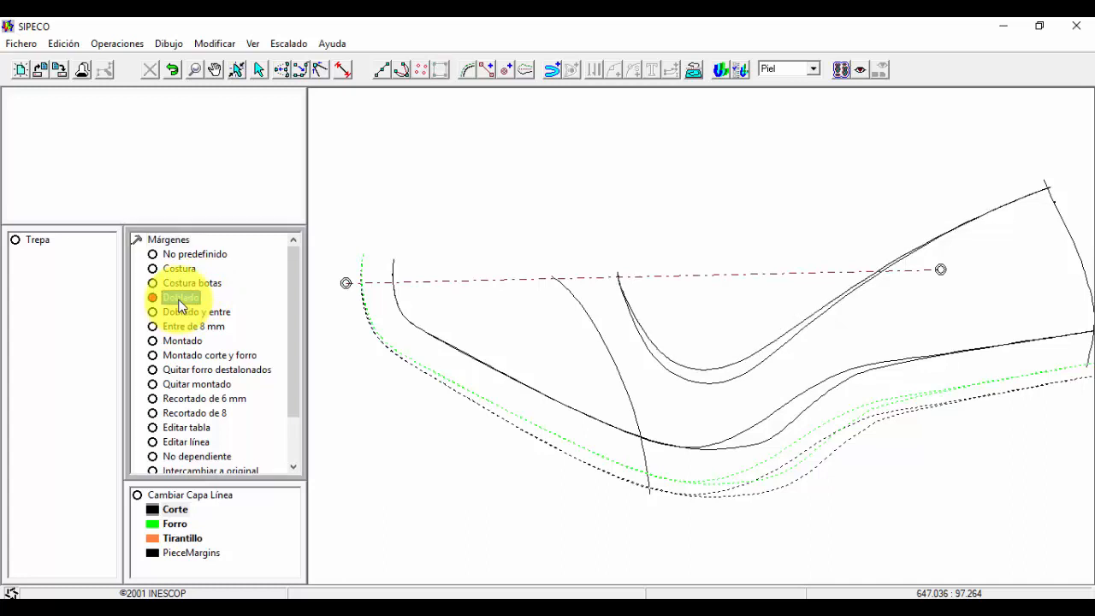
pyautogui.click(651, 338)
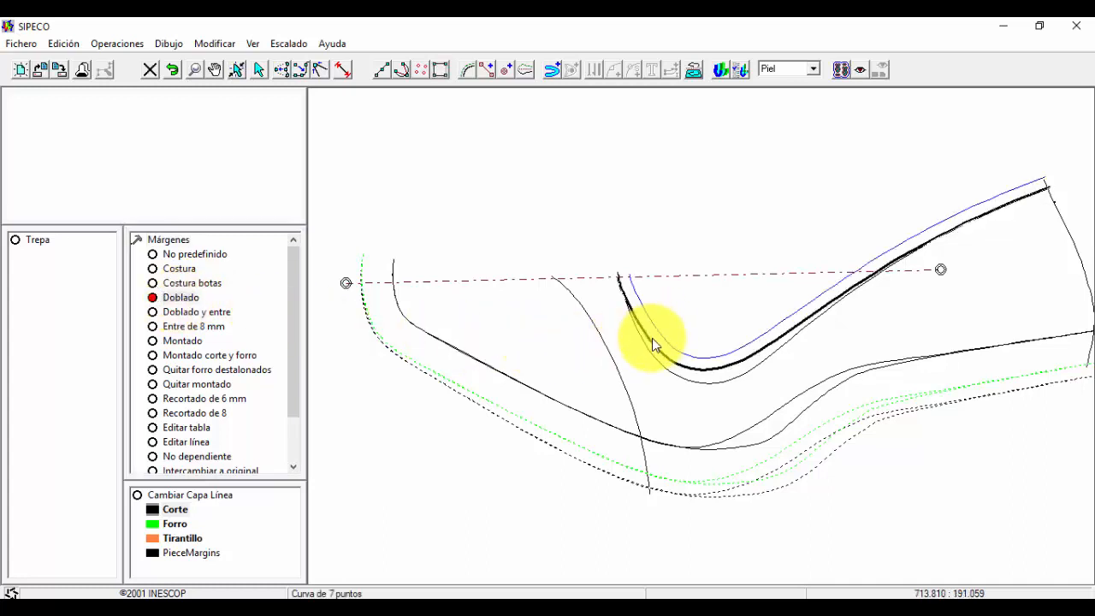
pyautogui.click(681, 321)
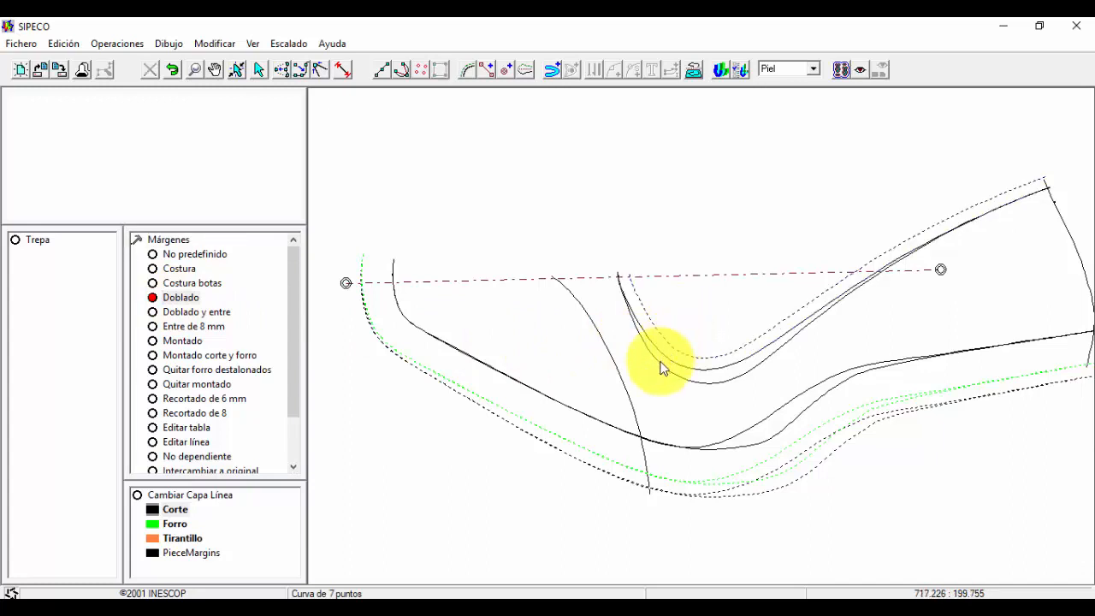
pyautogui.click(660, 361)
pyautogui.click(683, 349)
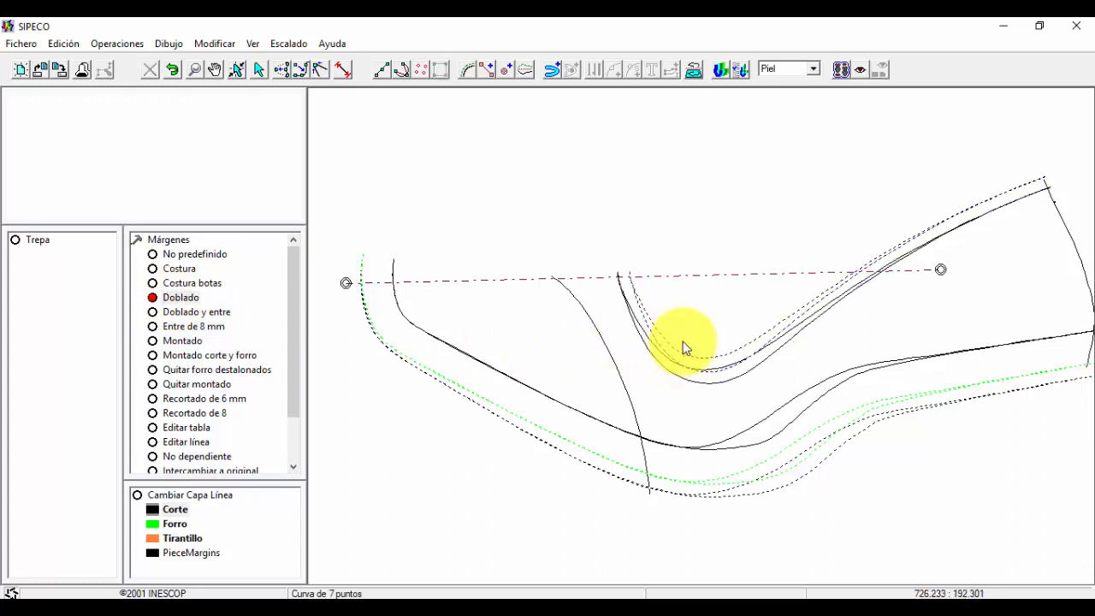
pyautogui.click(606, 352)
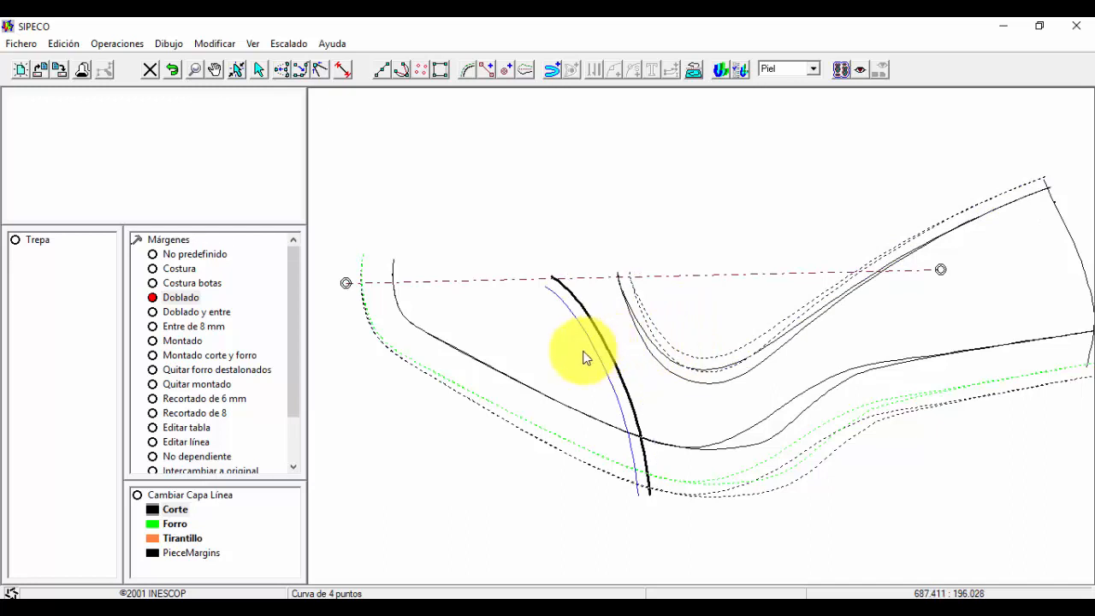
pyautogui.click(585, 357)
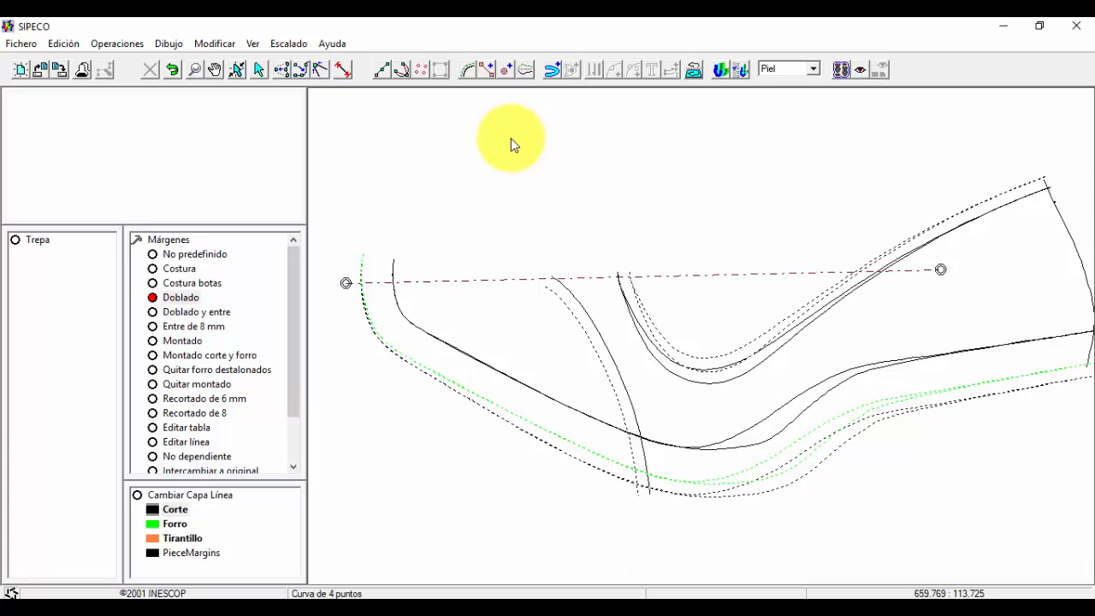
# - Mirror the outermost Corte lasting margin line across the lengthwise symmetry axis
pyautogui.click(657, 614)
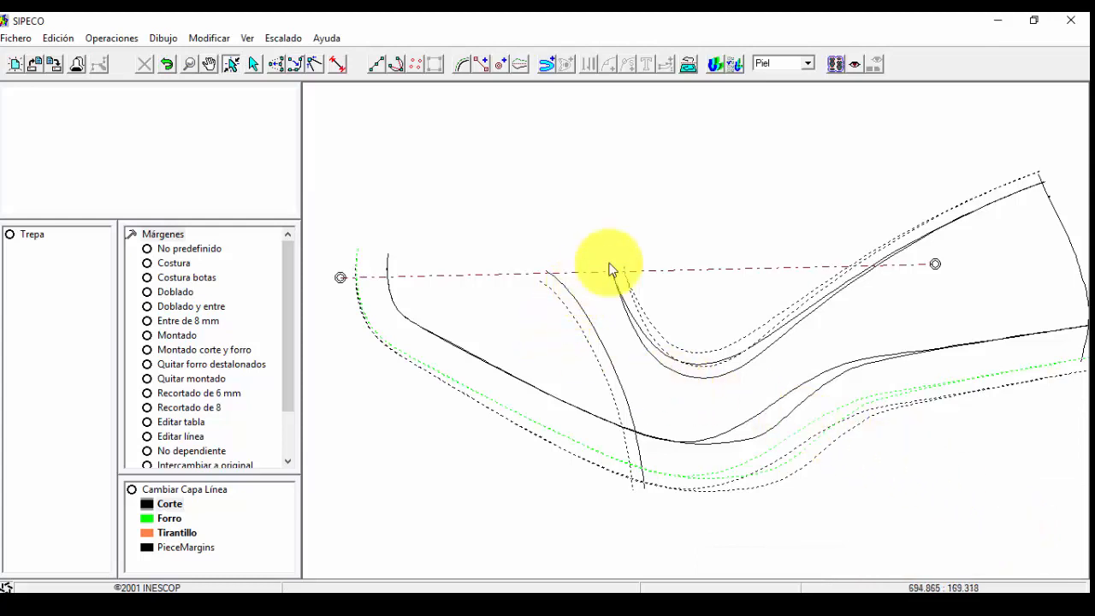
pyautogui.click(689, 65)
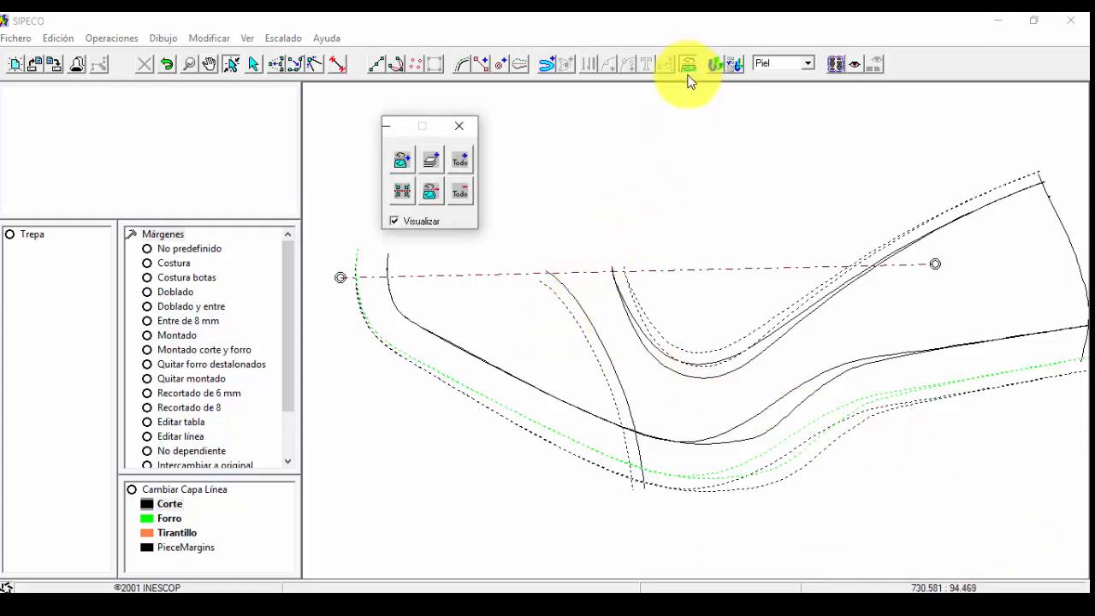
pyautogui.click(403, 192)
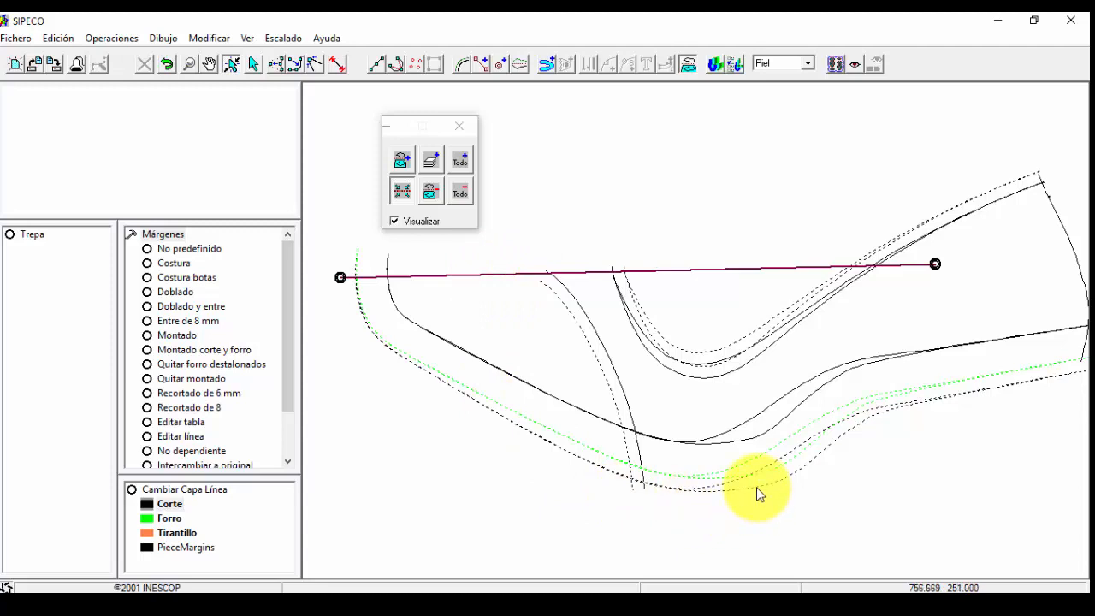
pyautogui.click(505, 273)
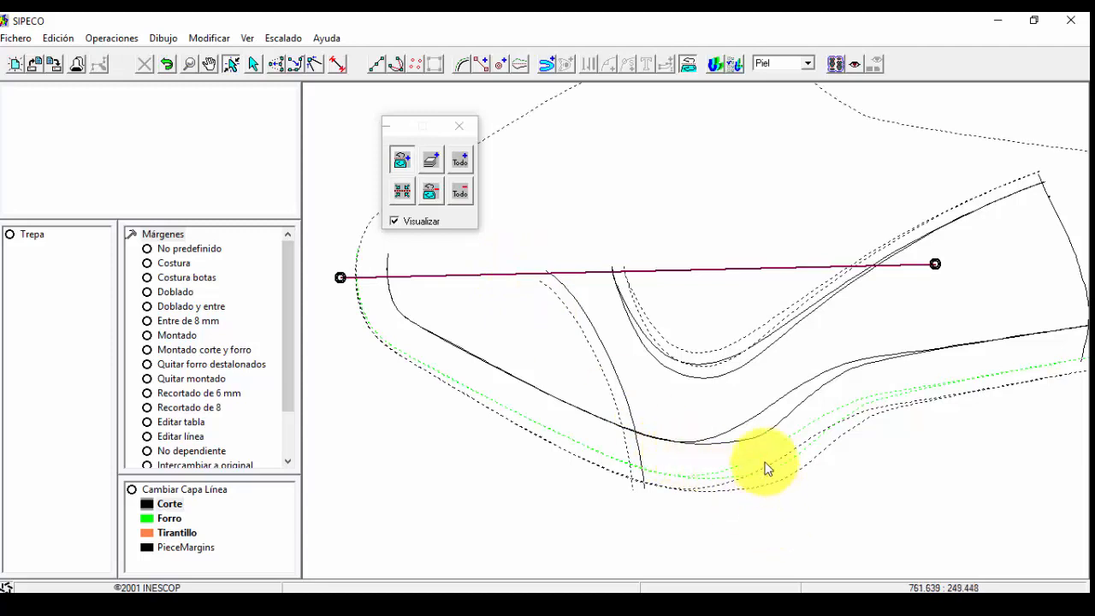
pyautogui.click(461, 123)
pyautogui.click(462, 127)
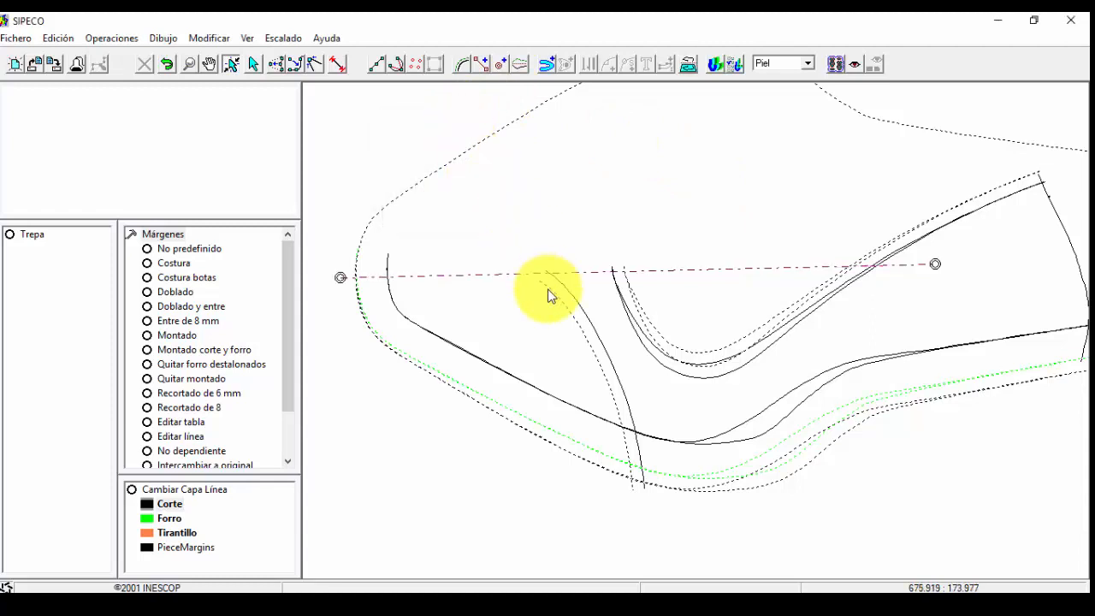
# - Extend the 4-point vamp curve's upper end past the mirrored margin line and shift its second node just above the axis to smooth it
pyautogui.click(276, 64)
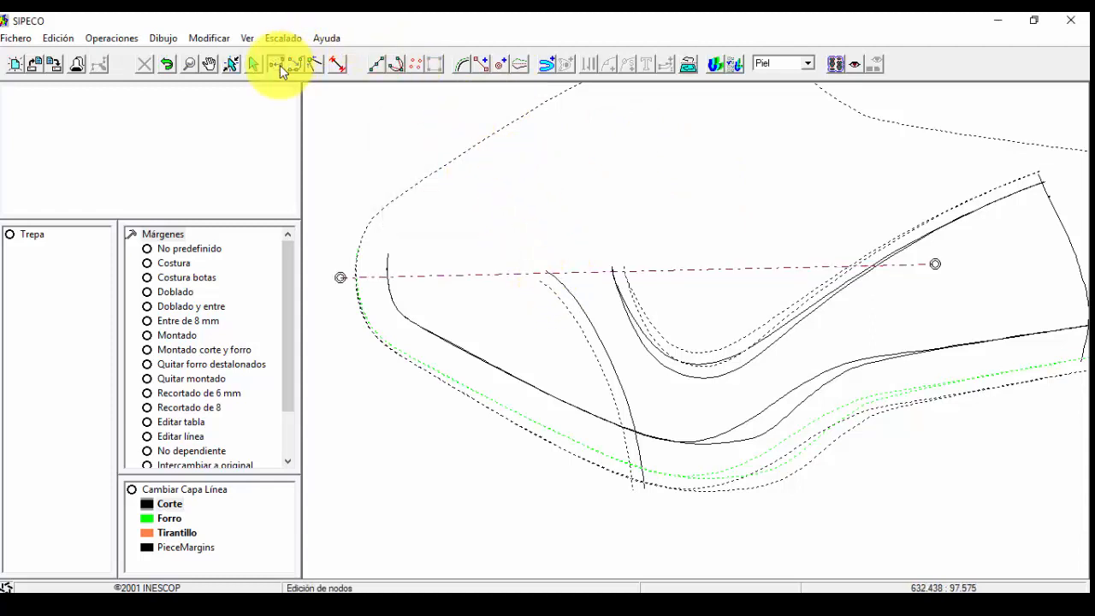
pyautogui.click(571, 291)
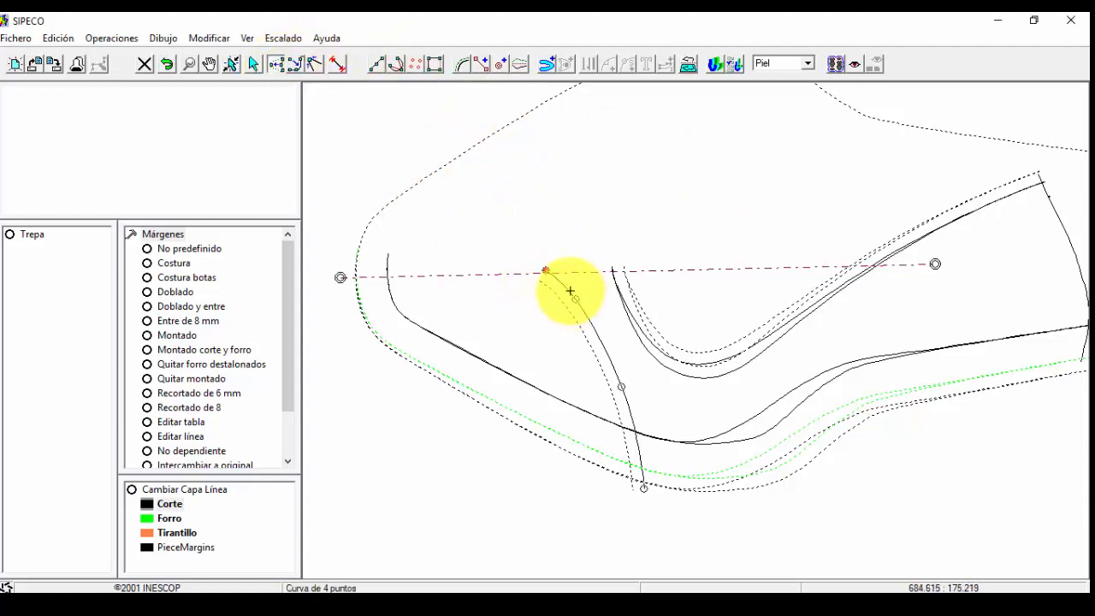
pyautogui.moveTo(548, 270); pyautogui.dragTo(461, 142)
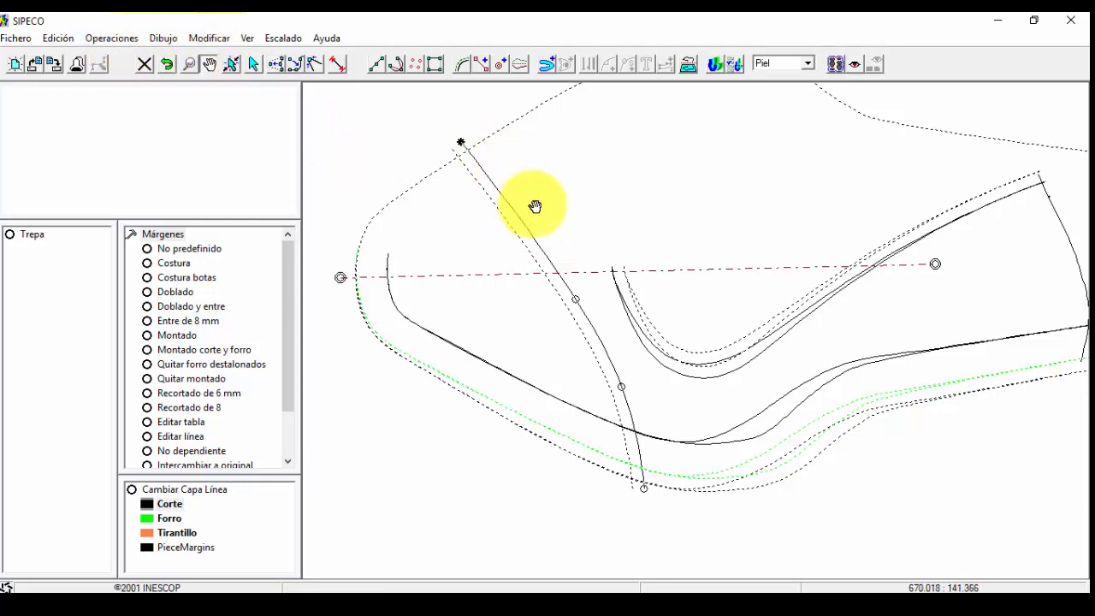
pyautogui.moveTo(535, 206); pyautogui.dragTo(530, 250)
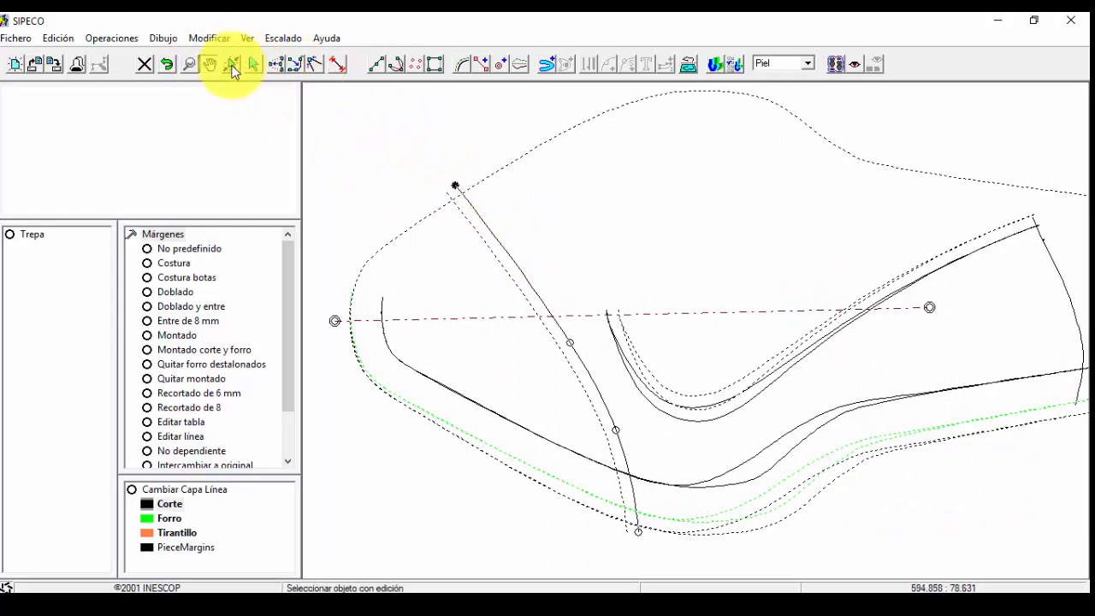
pyautogui.click(277, 67)
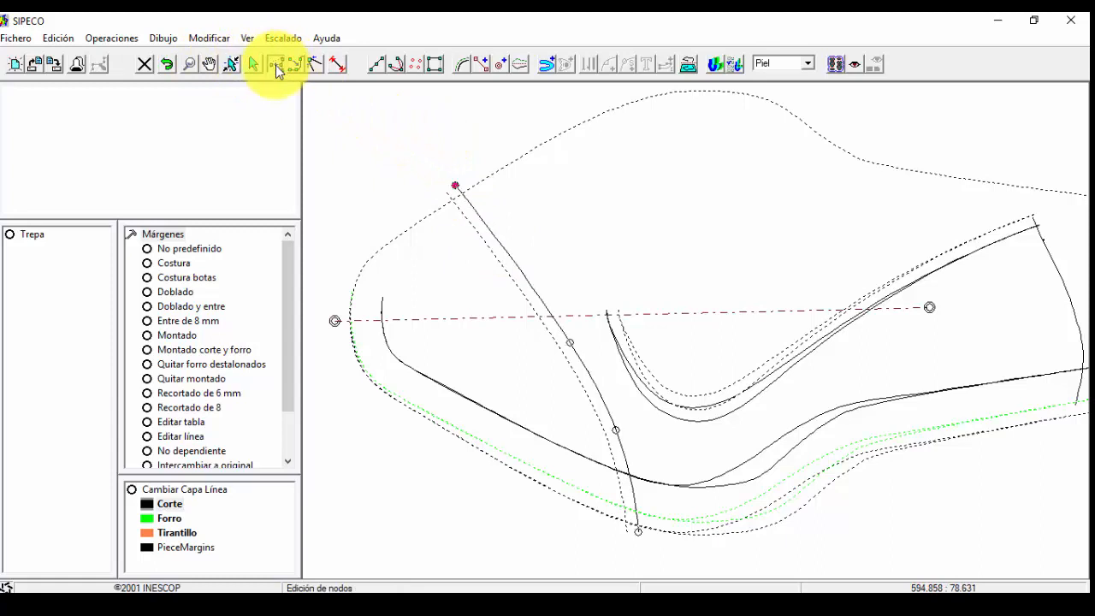
pyautogui.moveTo(572, 344); pyautogui.dragTo(549, 302)
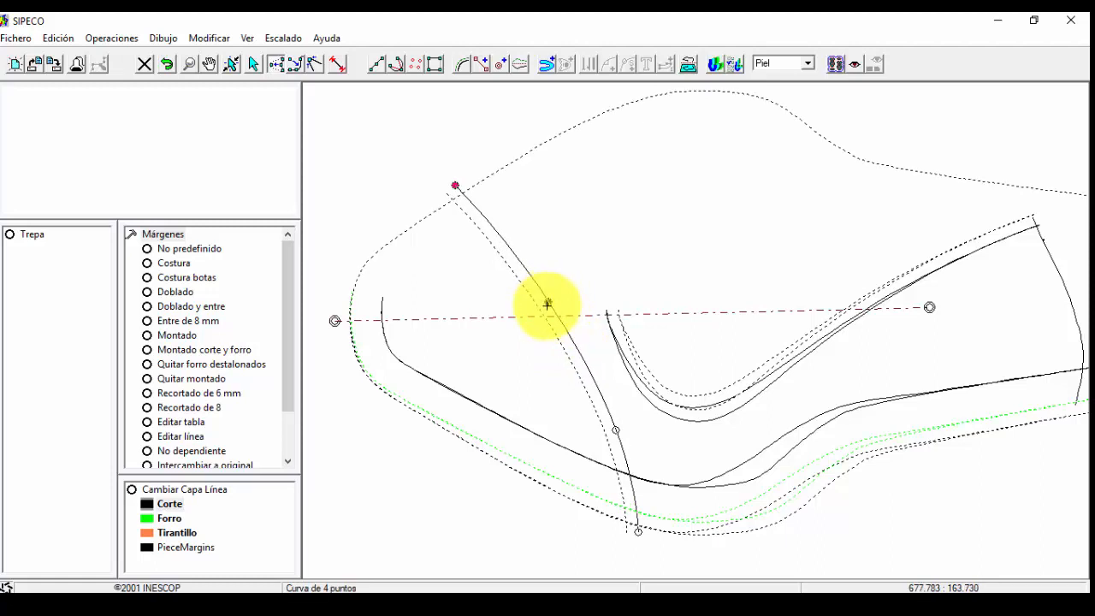
pyautogui.click(467, 276)
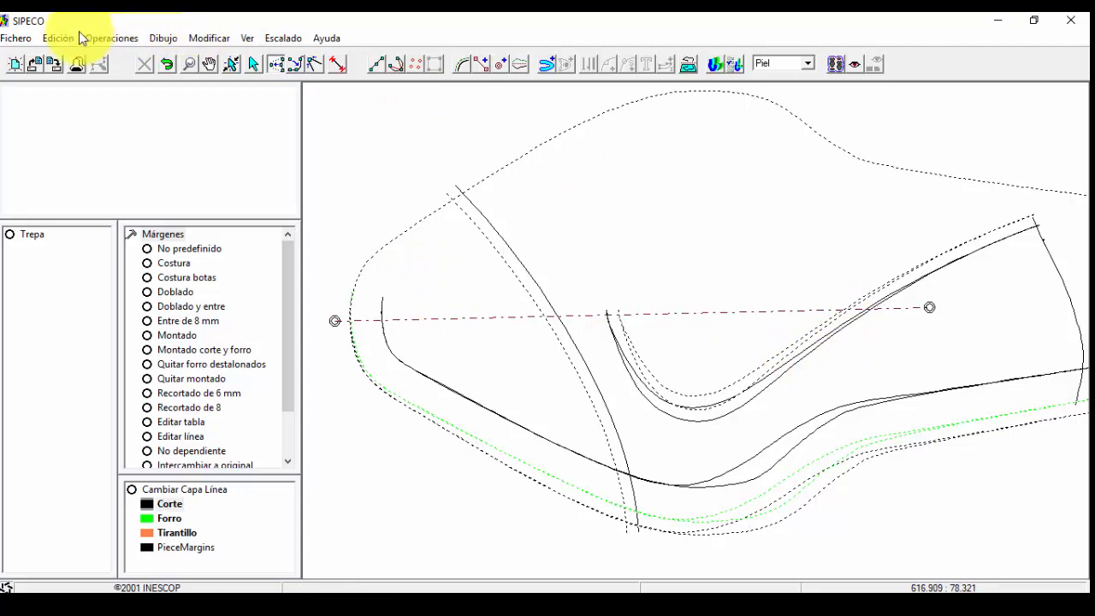
# - Add a perpendicular symmetry axis across the topline curves where they meet the lengthwise axis near its heel end
pyautogui.click(163, 39)
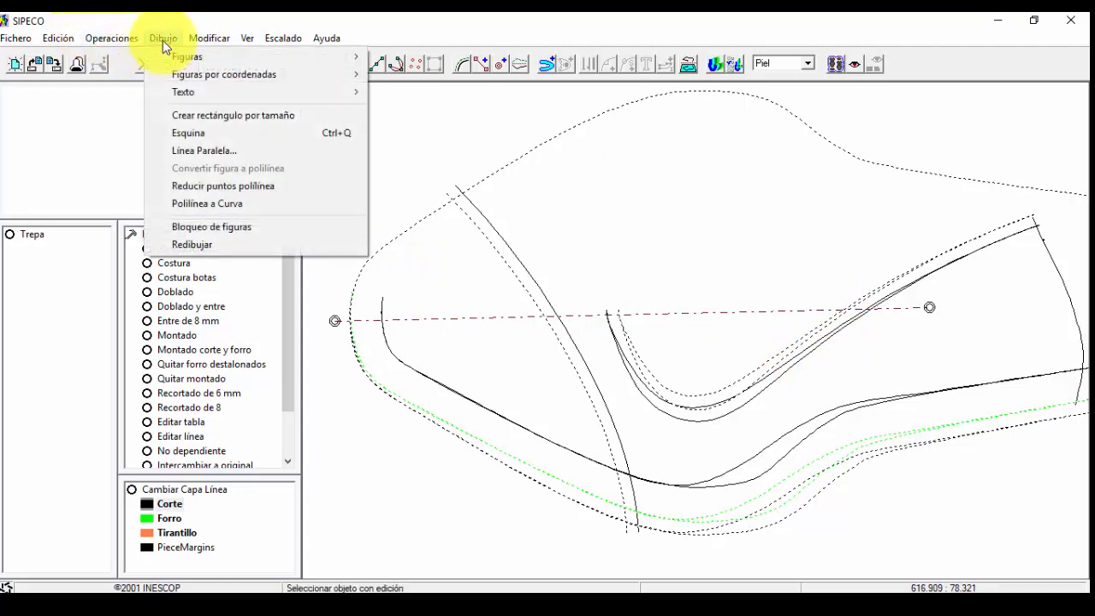
pyautogui.click(460, 36)
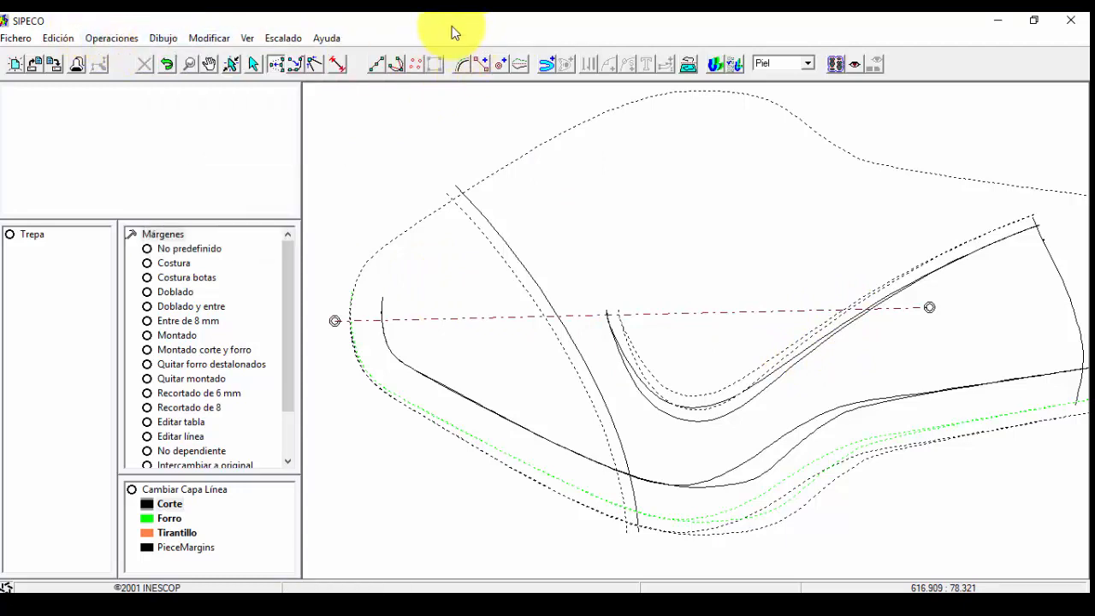
pyautogui.click(136, 233)
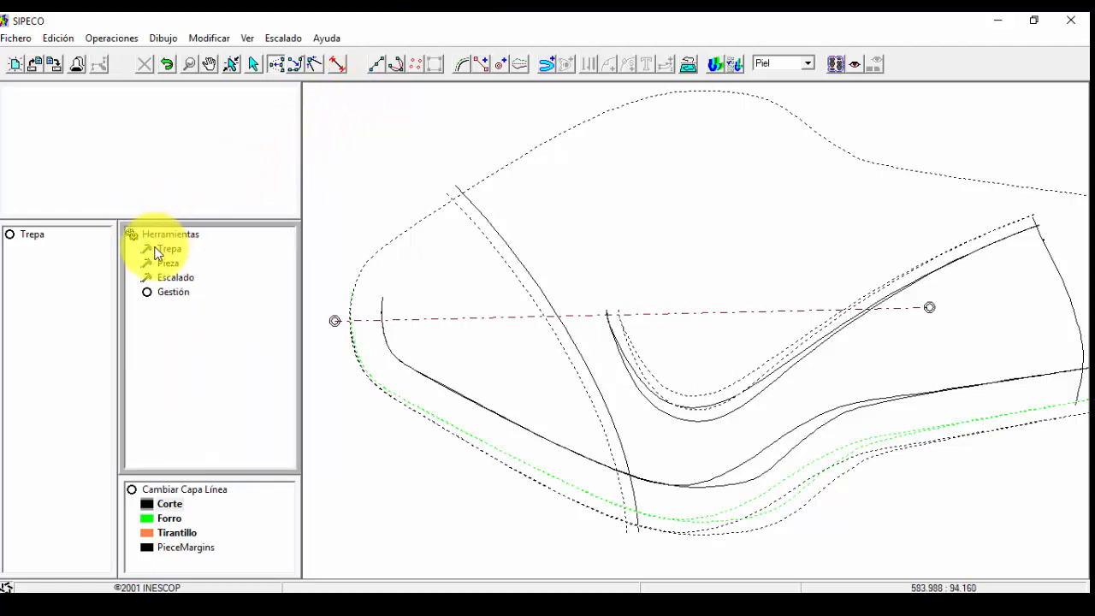
pyautogui.click(147, 249)
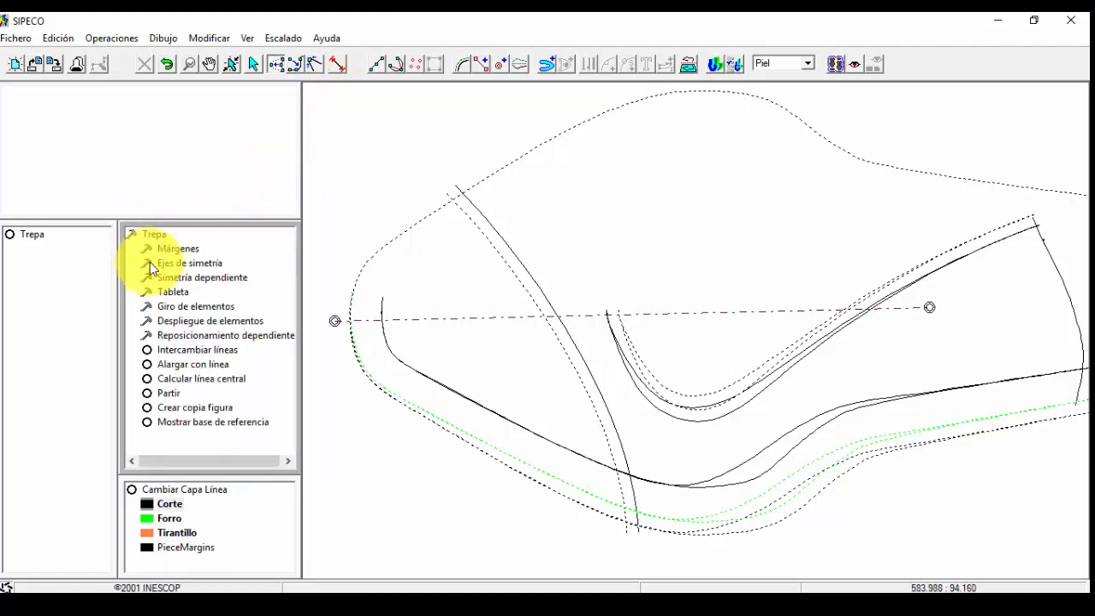
pyautogui.click(150, 263)
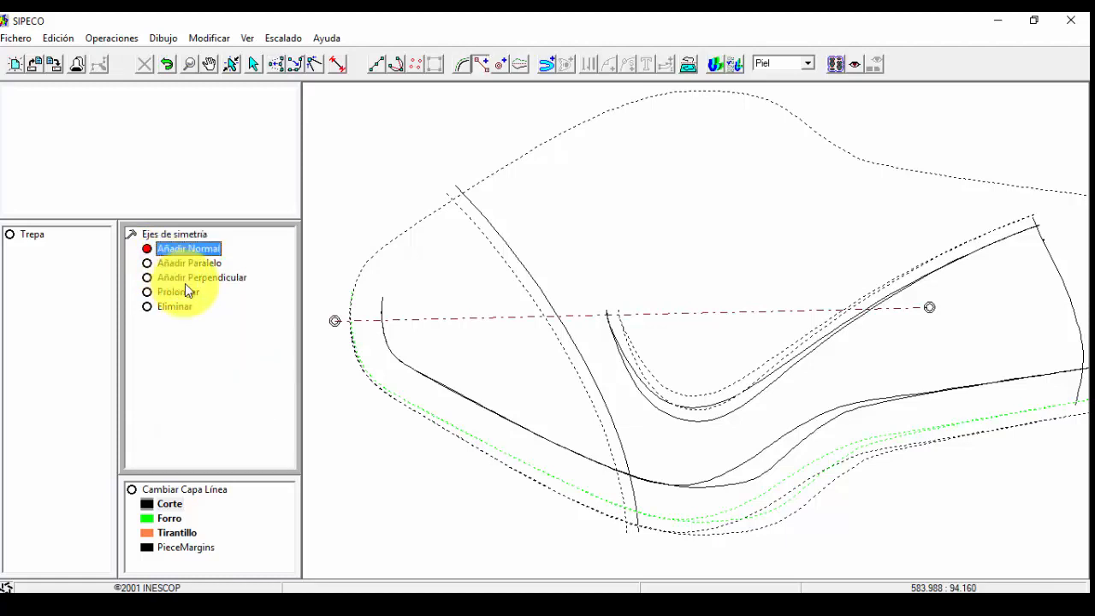
pyautogui.click(196, 278)
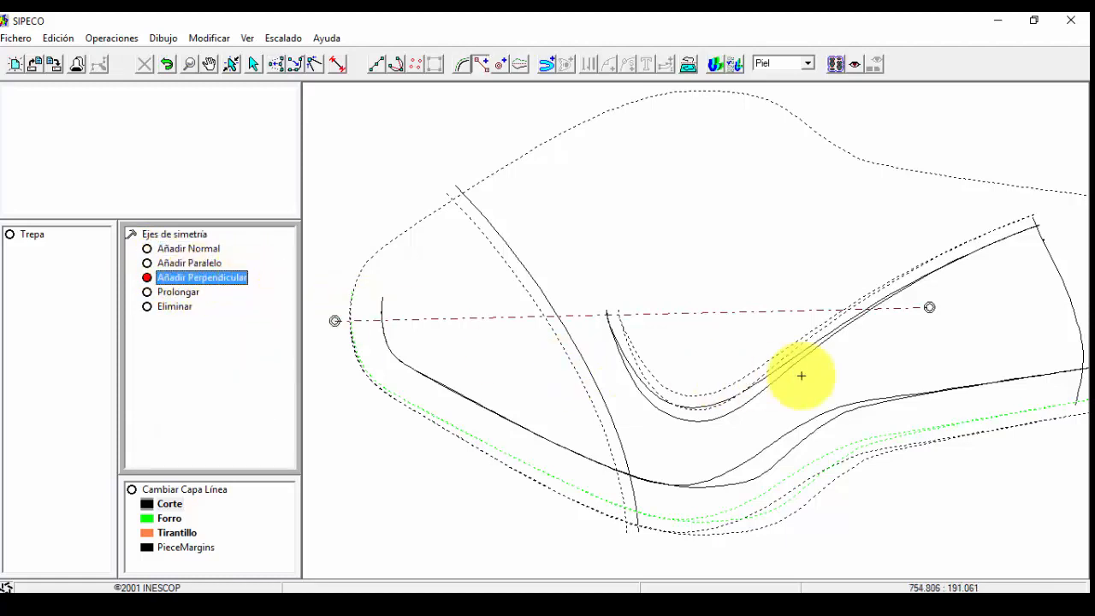
pyautogui.click(847, 321)
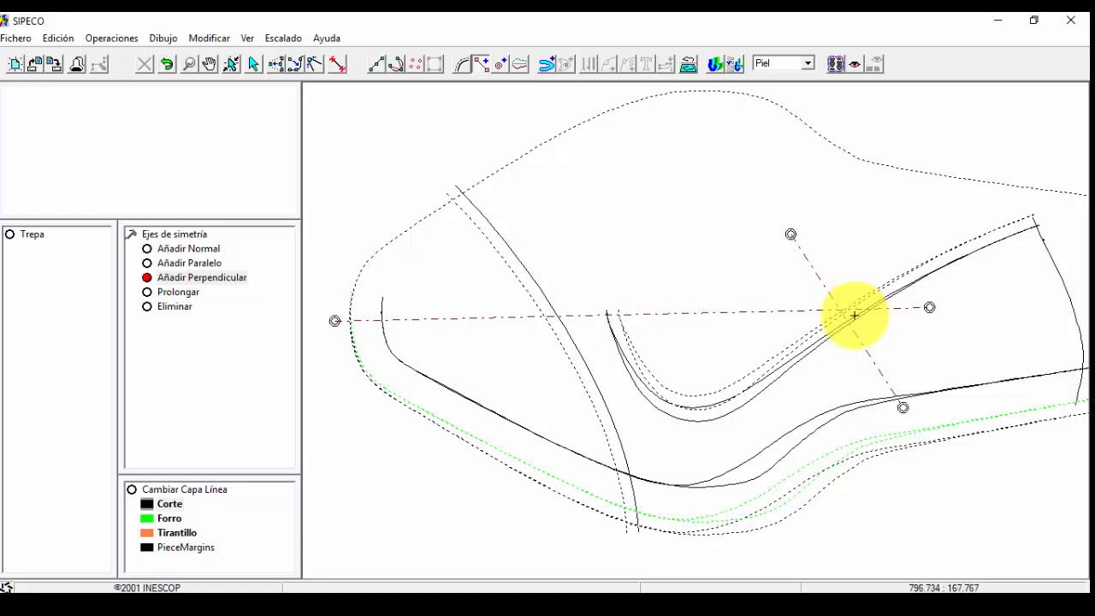
# - Extend the lower end of the perpendicular symmetry axis by 100 mm, past the lasting margin lines
pyautogui.click(184, 294)
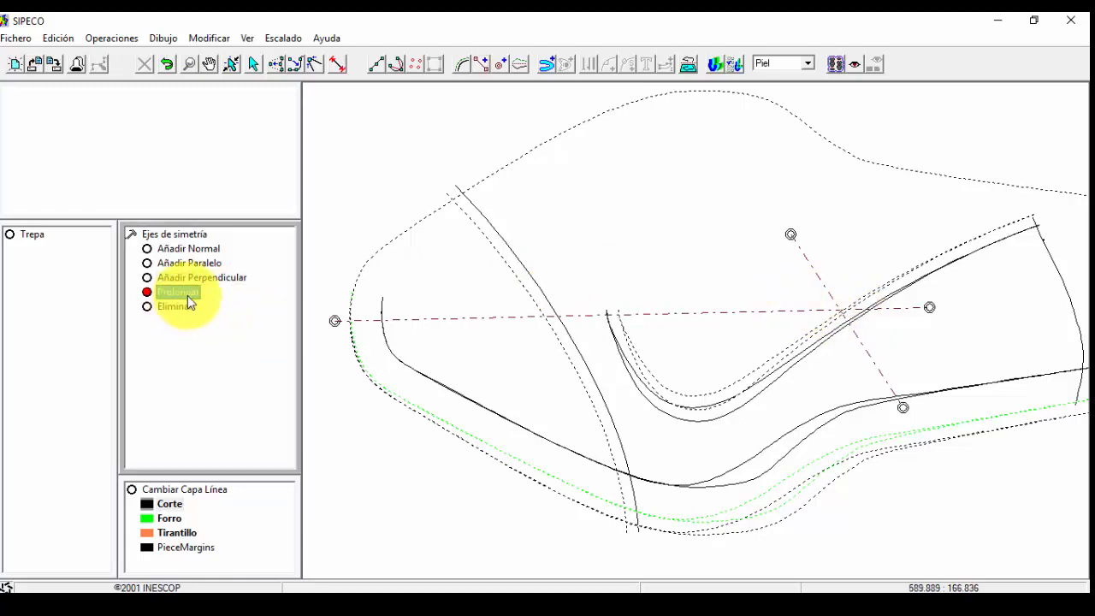
pyautogui.click(904, 408)
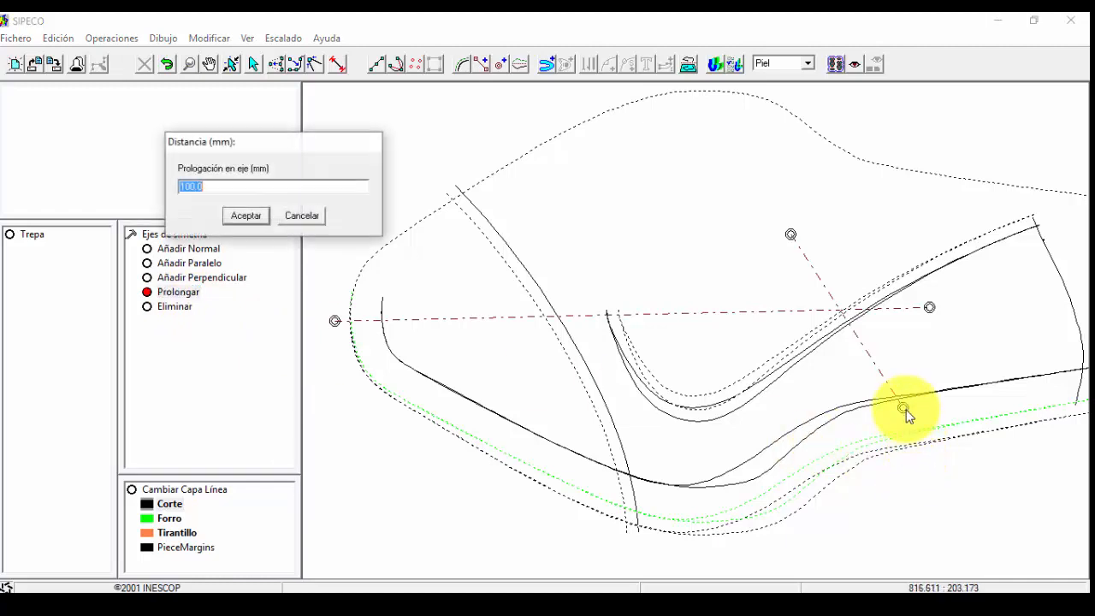
pyautogui.click(244, 218)
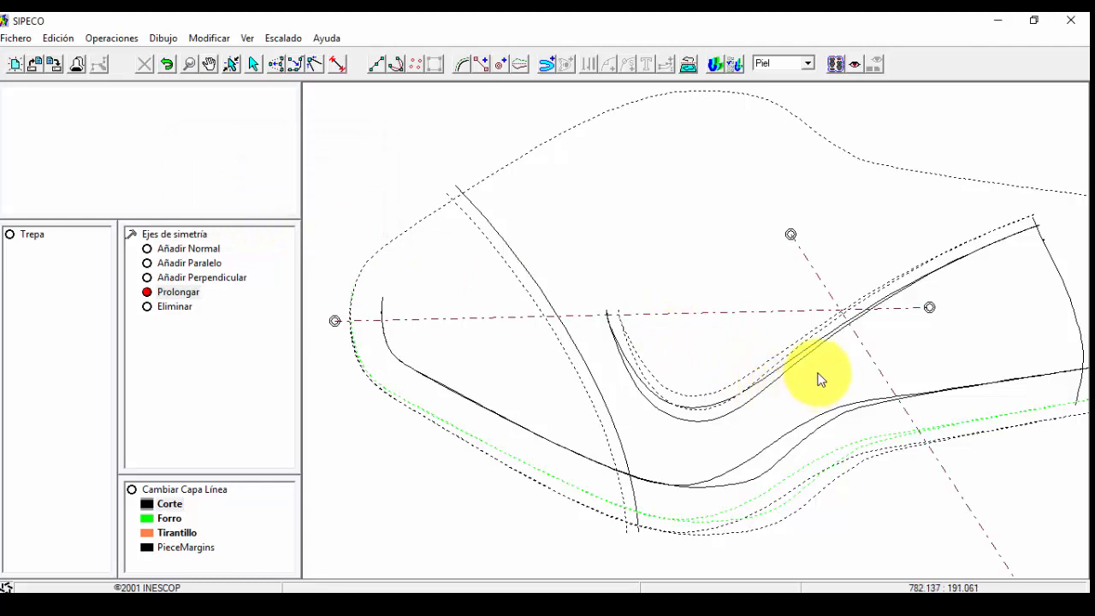
# - Trace a two-point polyline over the perpendicular axis from the lengthwise axis to beyond the lasting margins, and delete that perpendicular axis
pyautogui.click(377, 64)
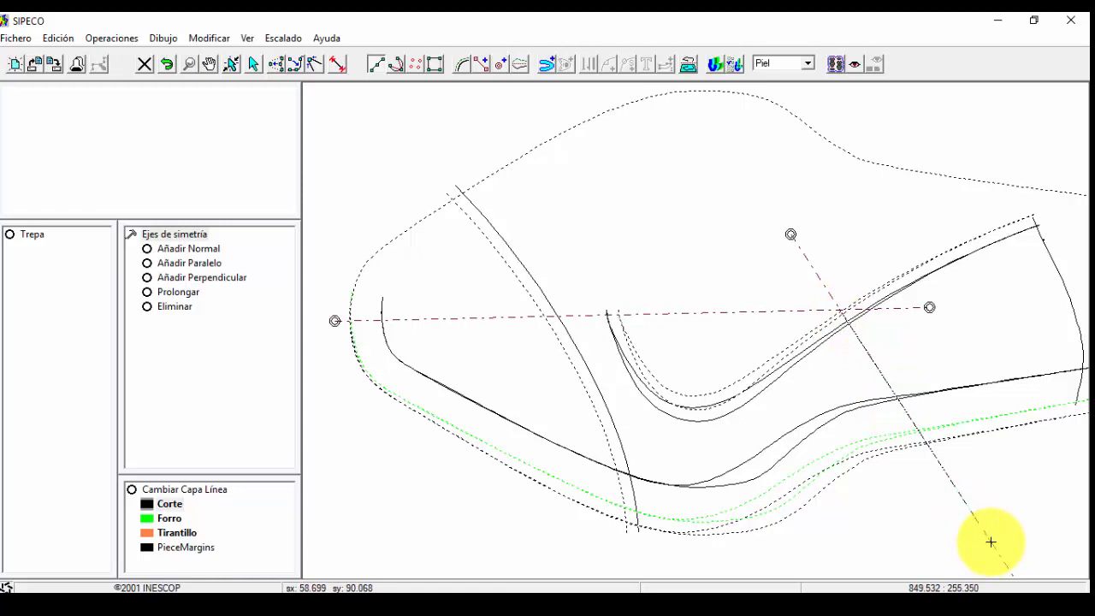
pyautogui.click(991, 542)
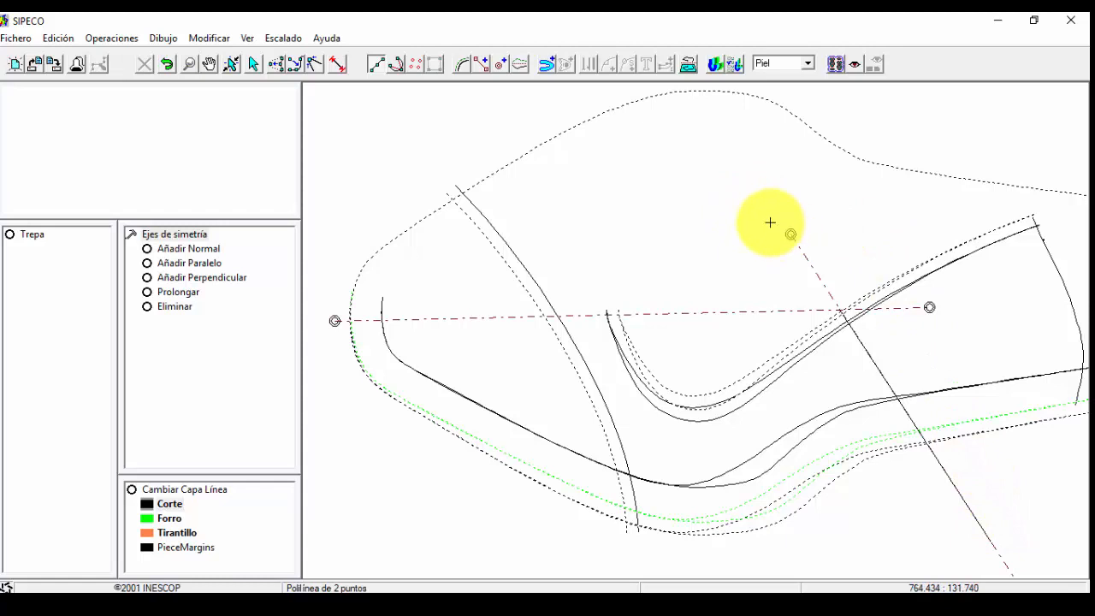
pyautogui.click(254, 64)
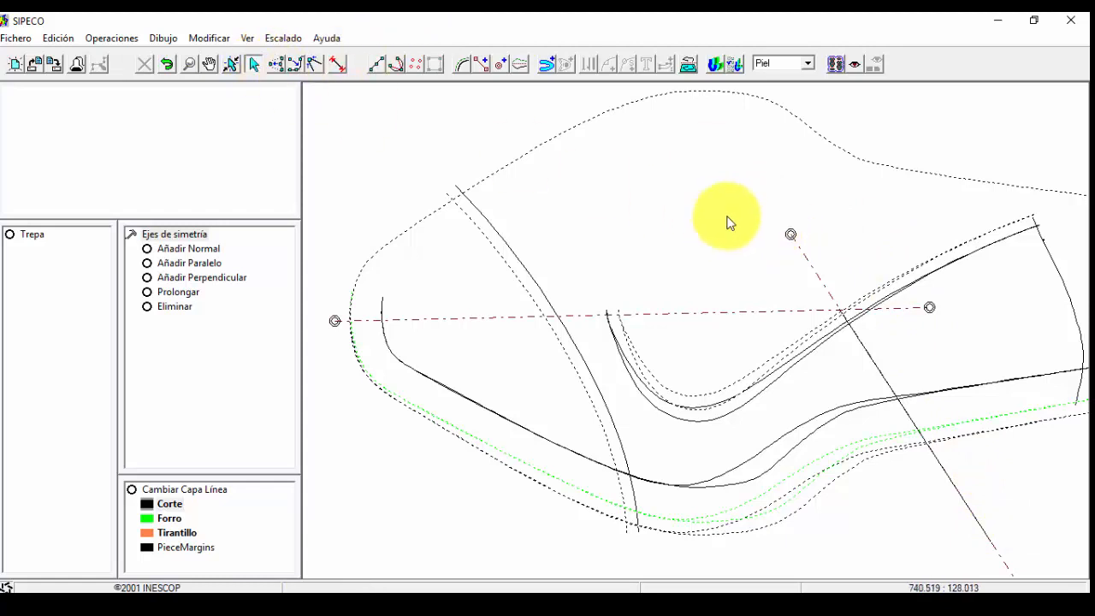
pyautogui.click(793, 237)
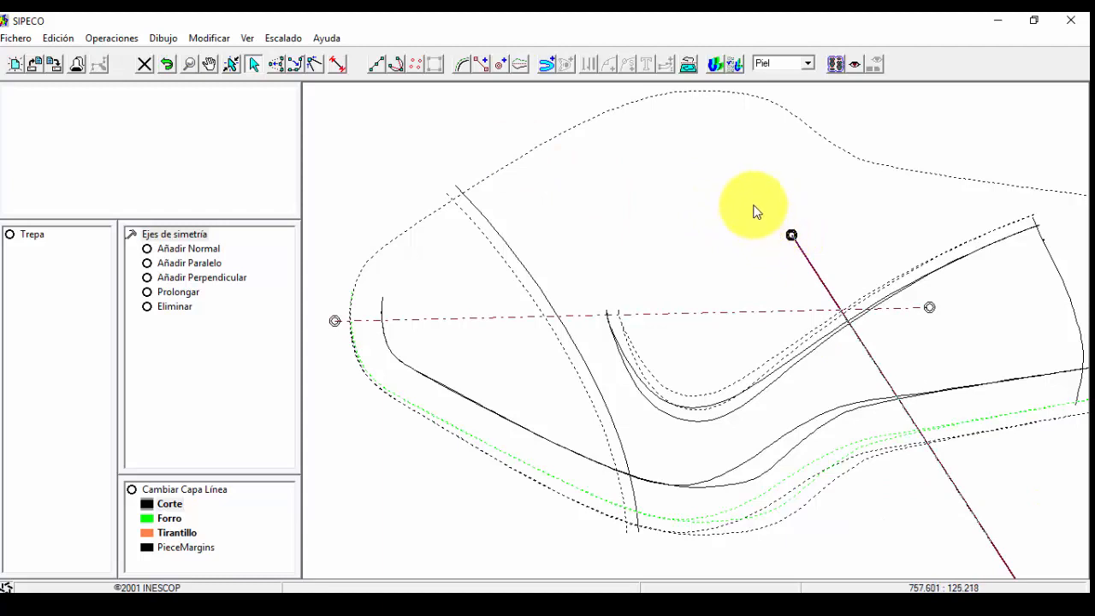
pyautogui.press('Delete')
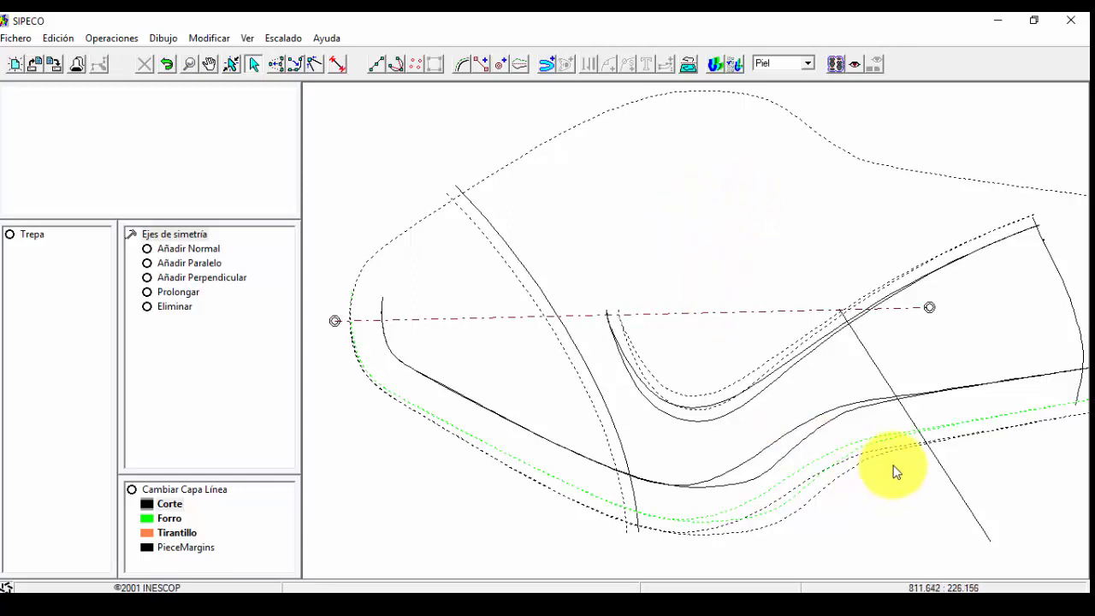
# - Delete the stray 2-point curve on the heel curve just below the topline's heel end
pyautogui.click(940, 466)
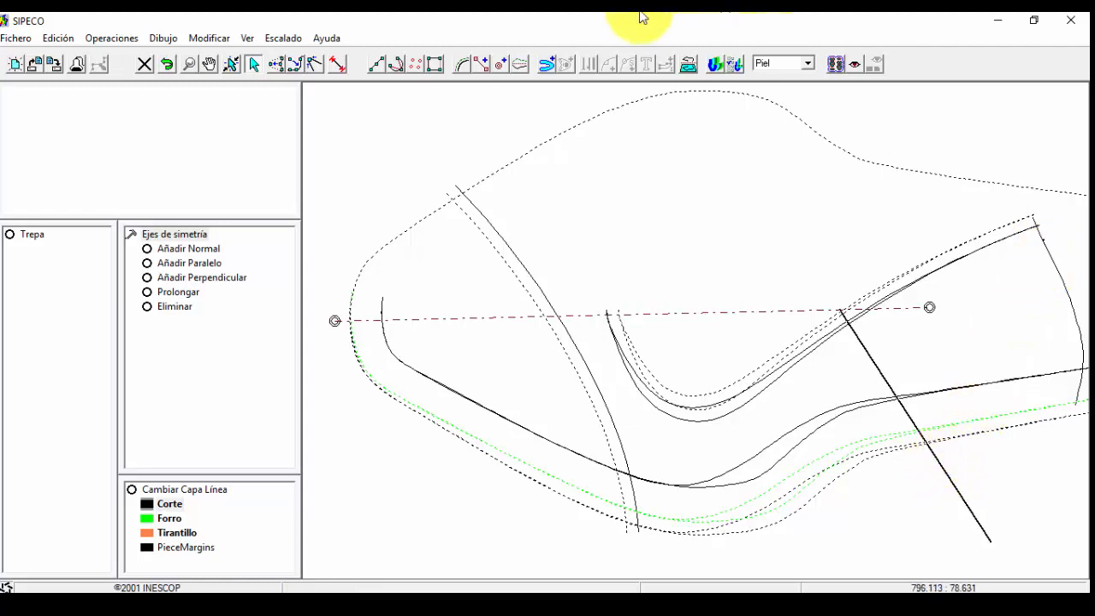
pyautogui.click(190, 65)
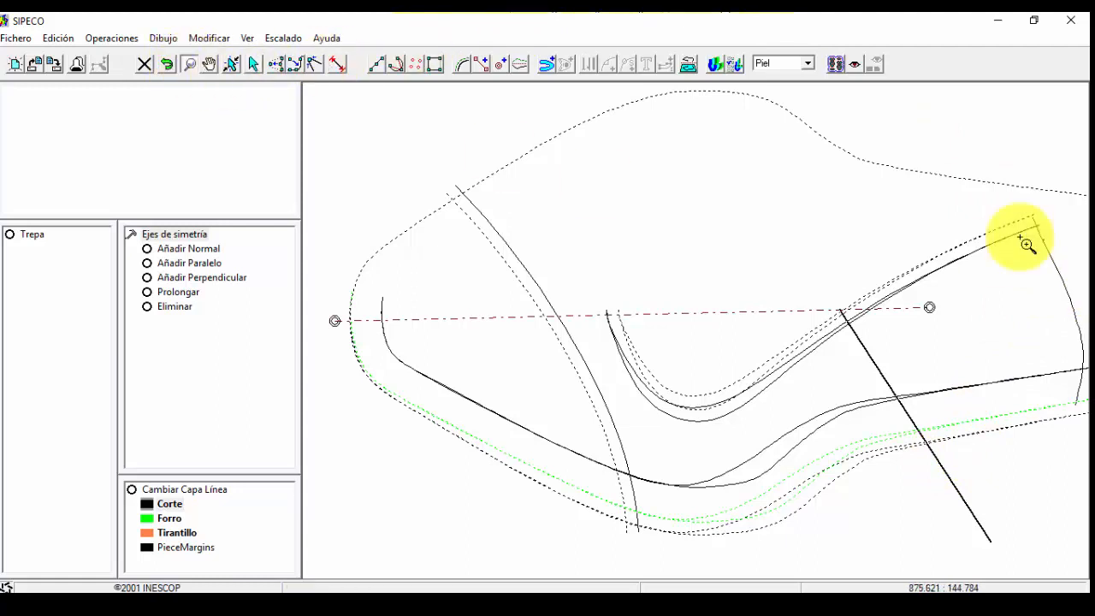
pyautogui.moveTo(976, 193); pyautogui.dragTo(1075, 276)
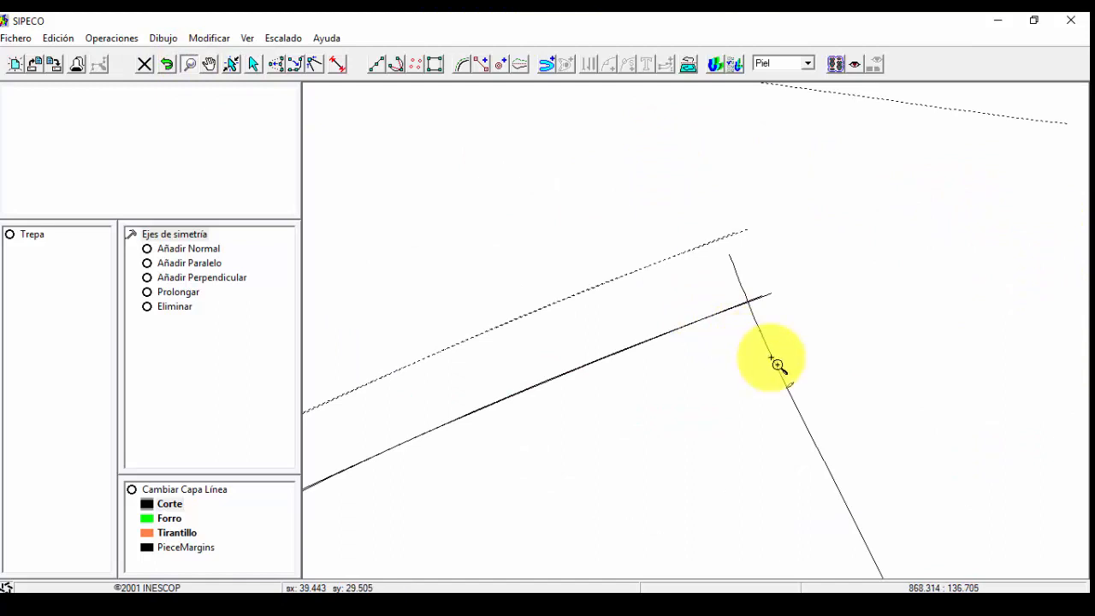
pyautogui.click(276, 64)
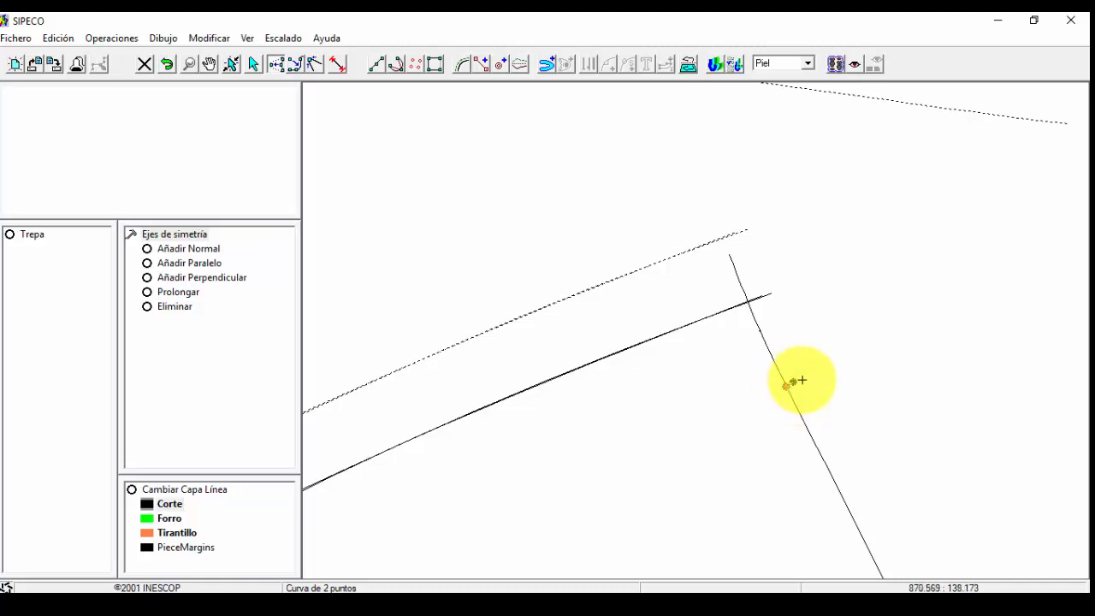
pyautogui.press('Delete')
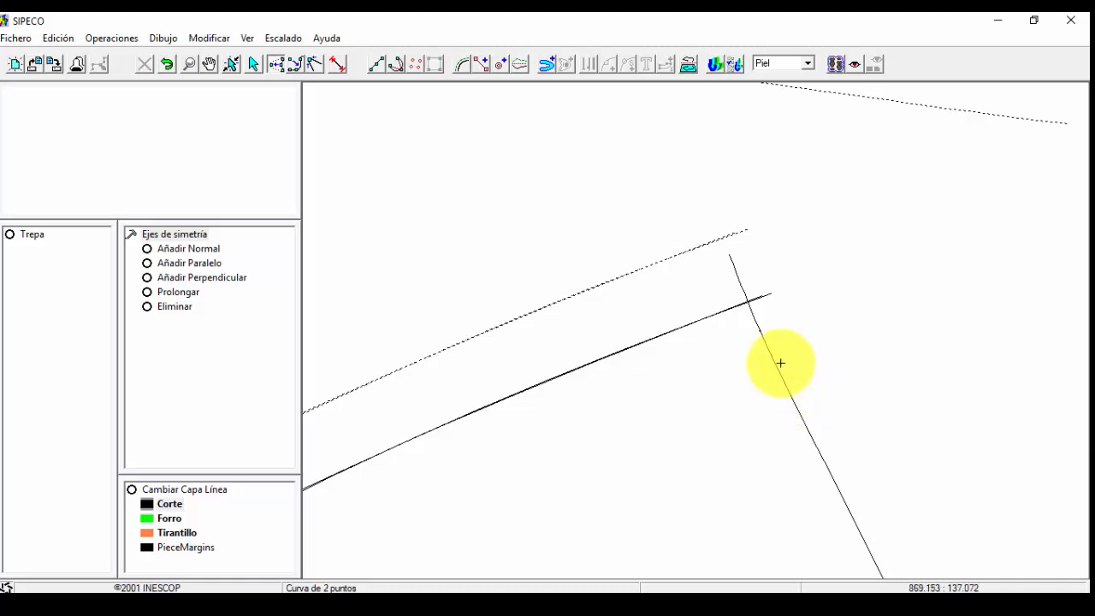
# - Extend the 6-point heel curve's upper end past the dashed topline folding margin, keeping its second node in line
pyautogui.click(777, 369)
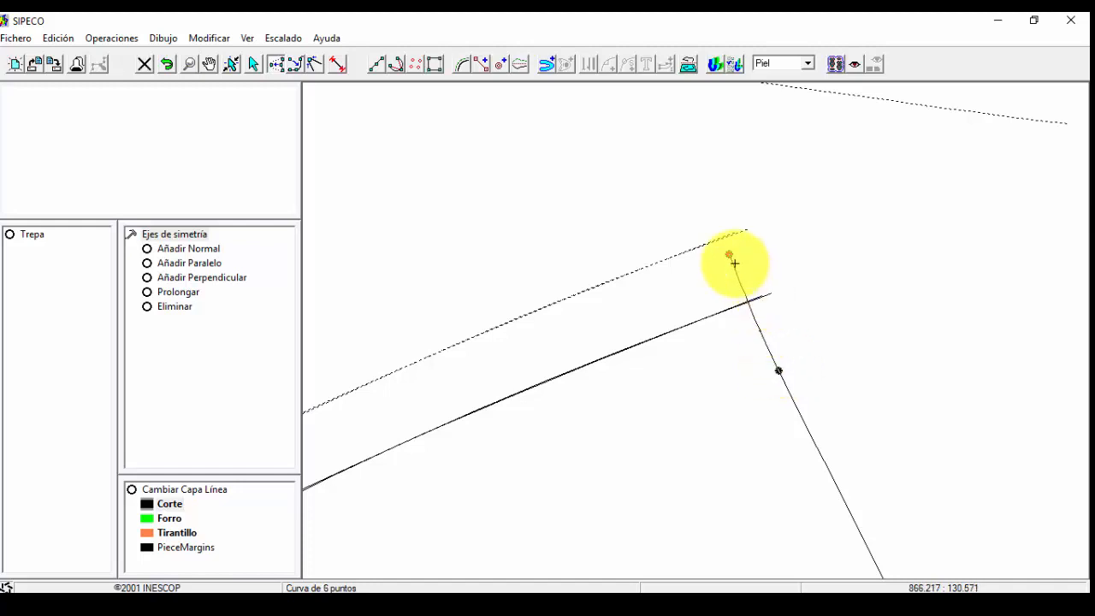
pyautogui.moveTo(729, 255); pyautogui.dragTo(708, 233)
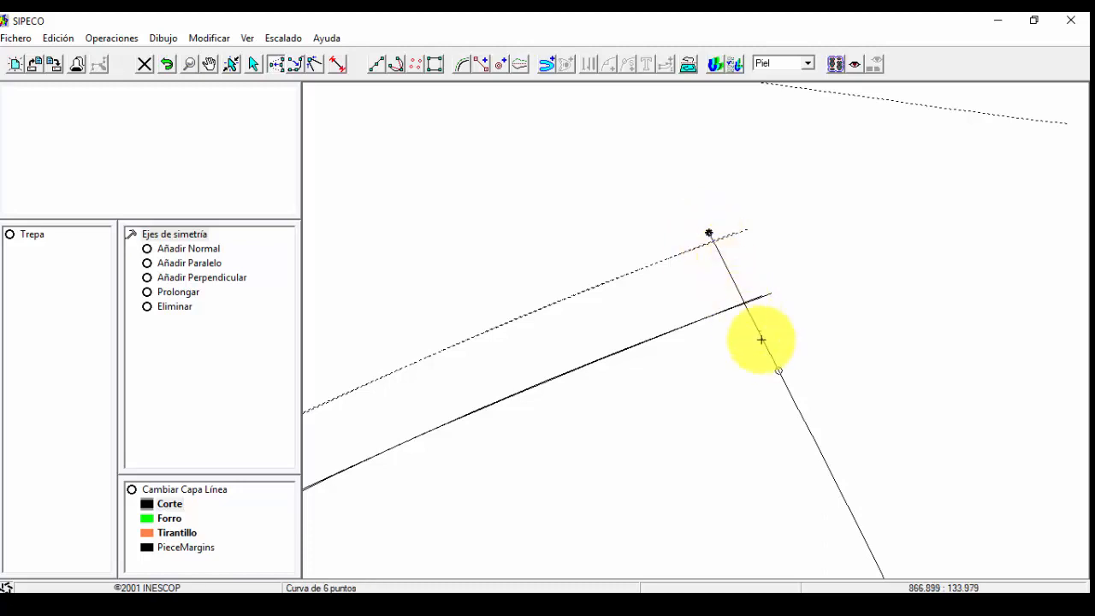
pyautogui.moveTo(777, 371); pyautogui.dragTo(780, 370)
pyautogui.click(804, 334)
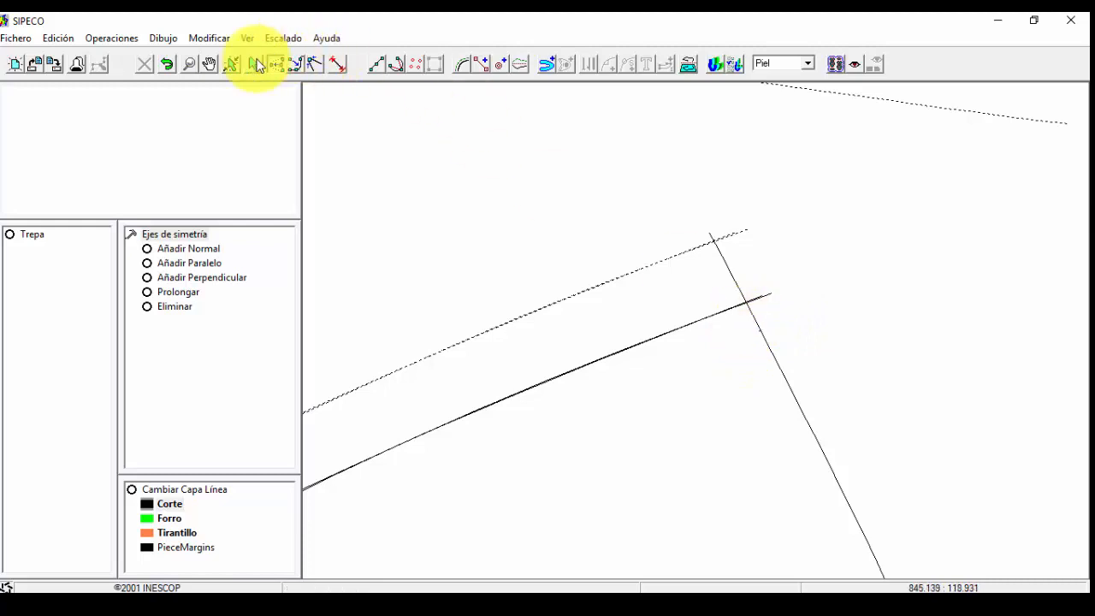
pyautogui.click(758, 327)
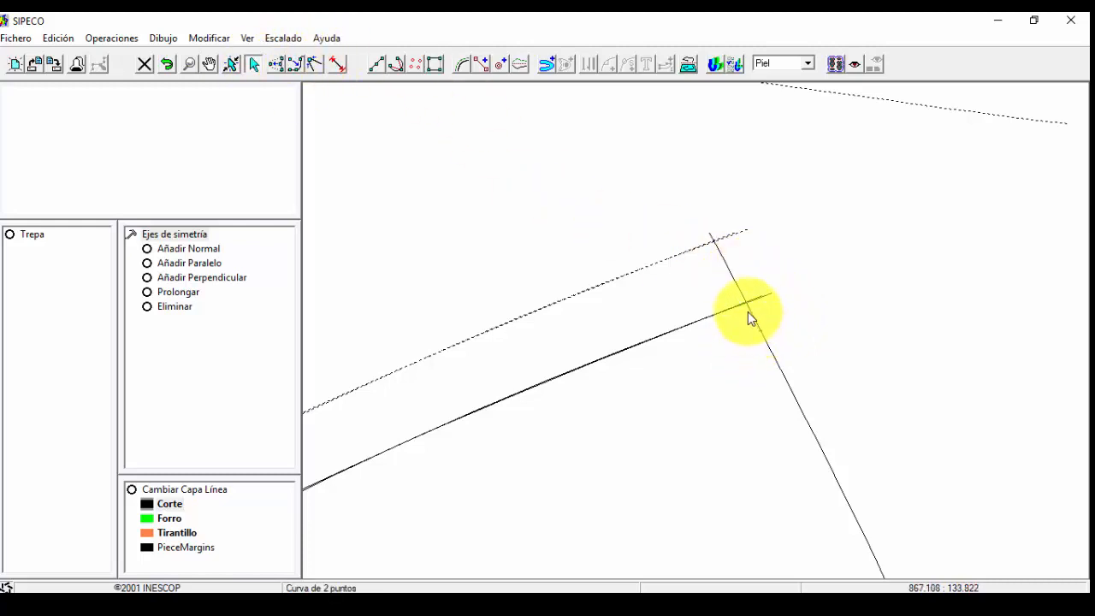
pyautogui.click(745, 309)
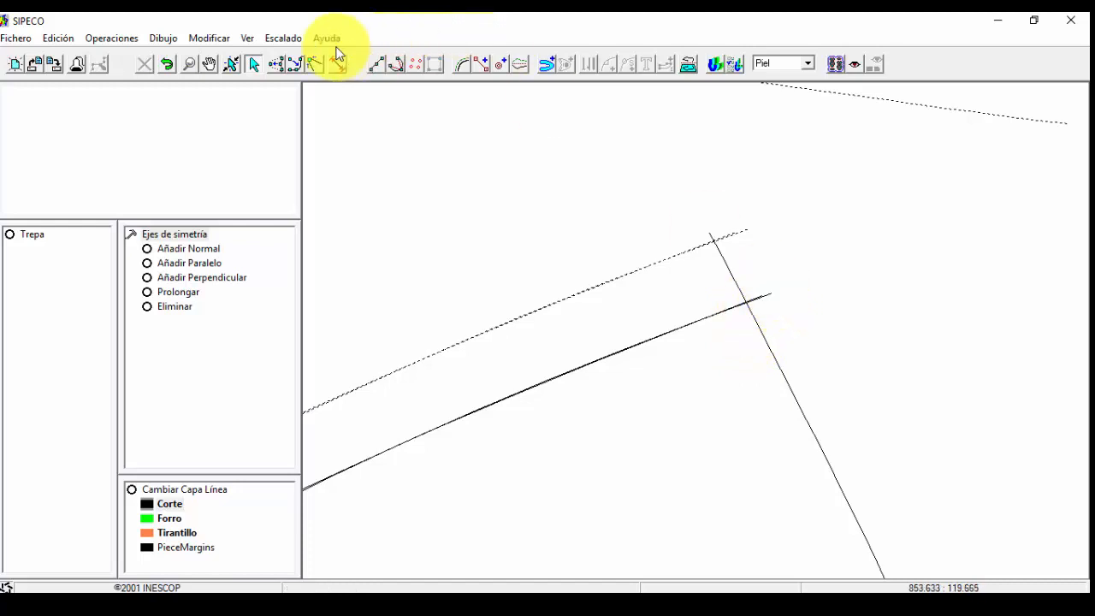
# - Shorten the two-point side line to just past the outer lasting margin and shift its upper end slightly toward the toe along the lengthwise axis
pyautogui.click(189, 64)
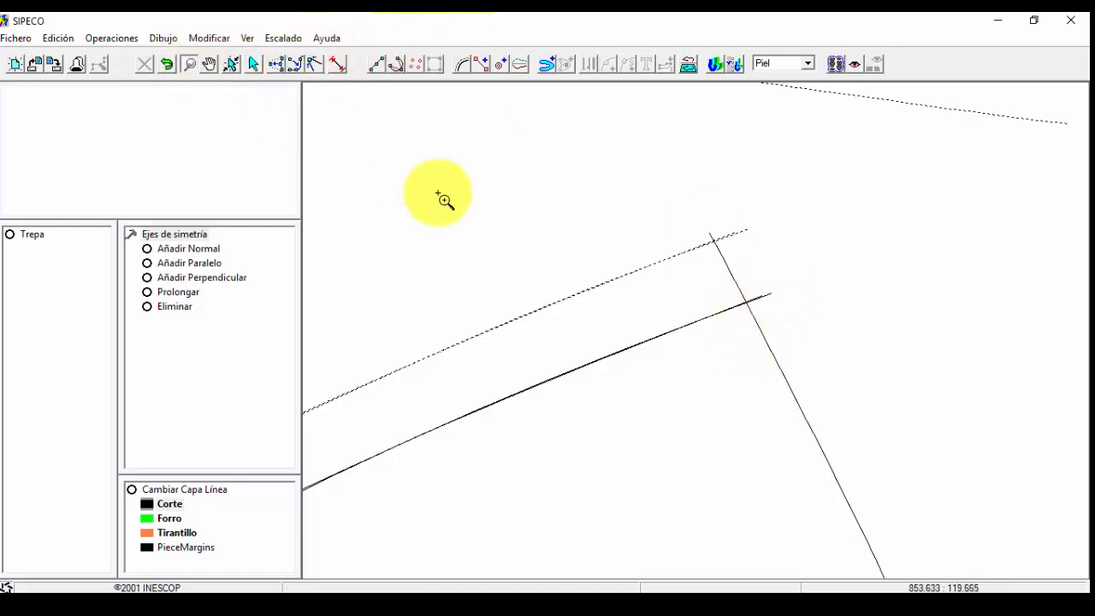
pyautogui.rightClick(505, 220)
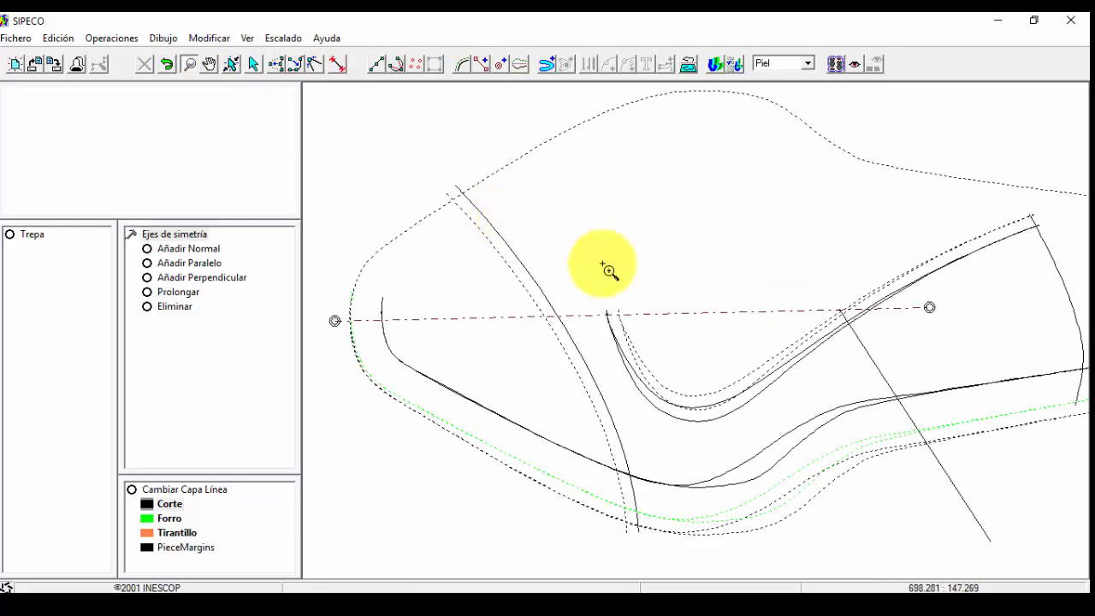
pyautogui.click(860, 501)
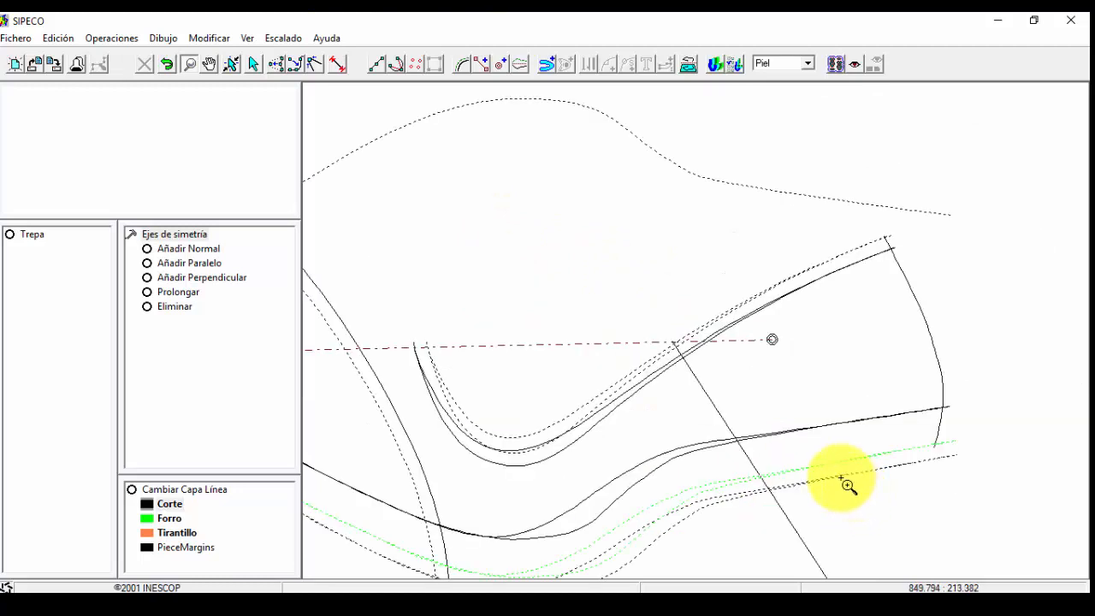
pyautogui.click(596, 244)
pyautogui.scroll(-1, 609, 262)
pyautogui.scroll(-1, 613, 273)
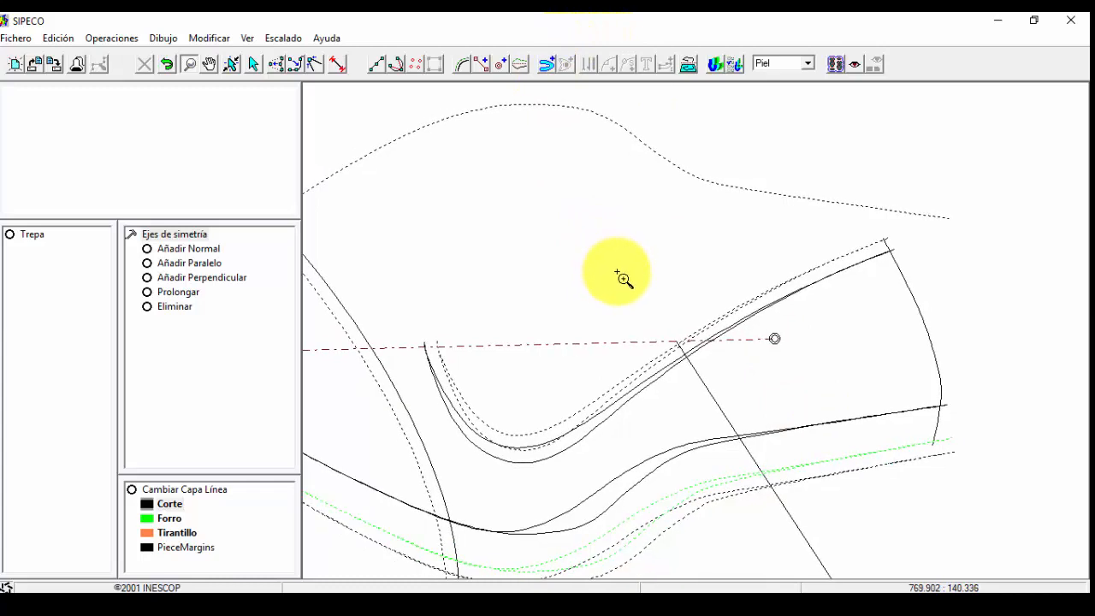
pyautogui.click(209, 64)
pyautogui.moveTo(586, 322); pyautogui.dragTo(583, 237)
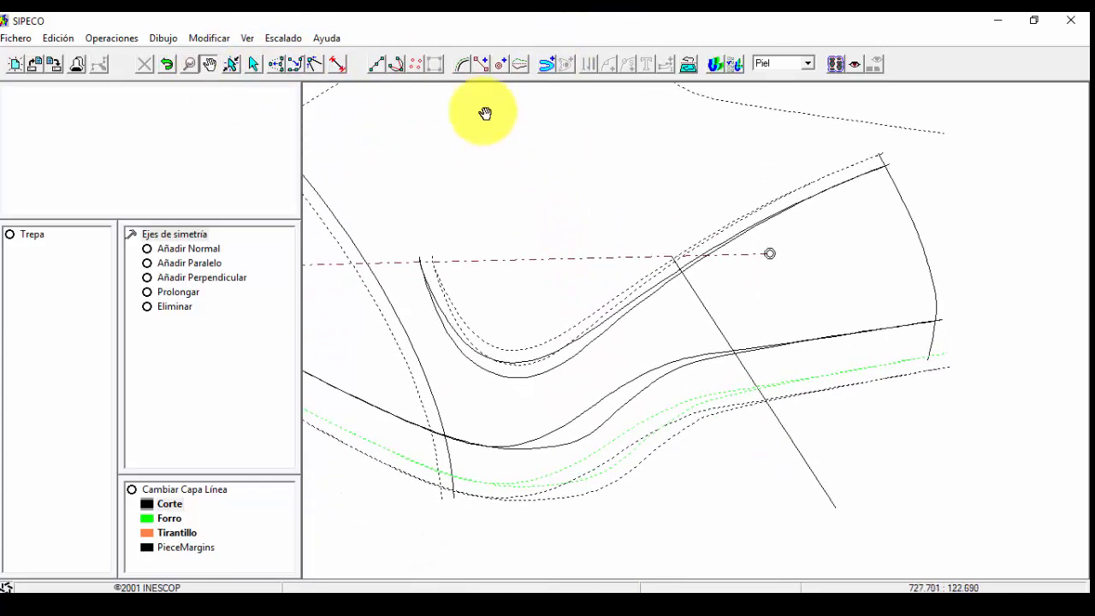
pyautogui.click(277, 67)
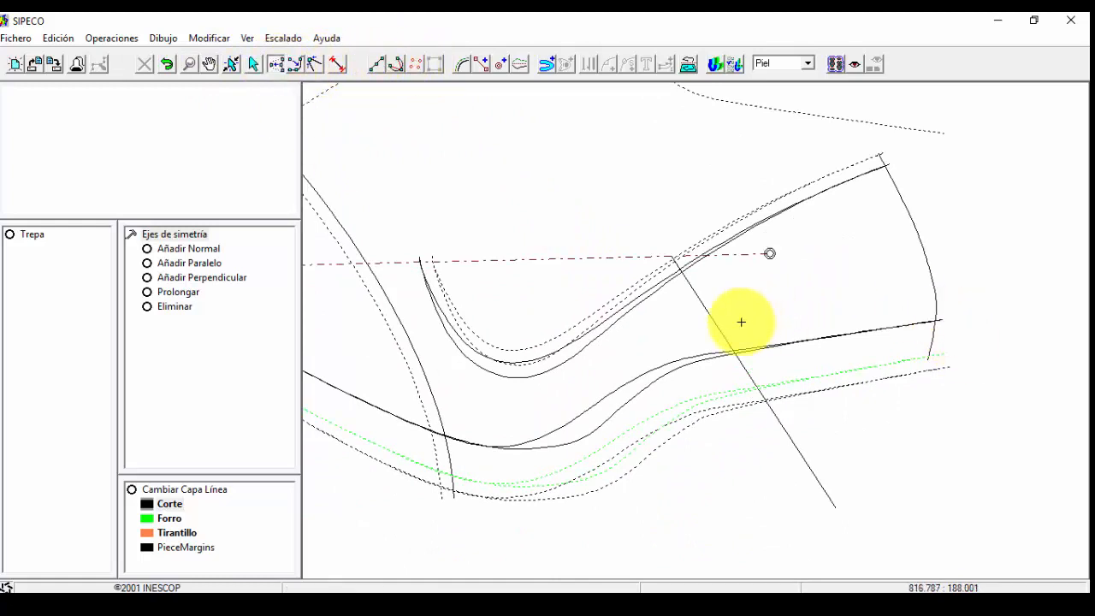
pyautogui.click(703, 307)
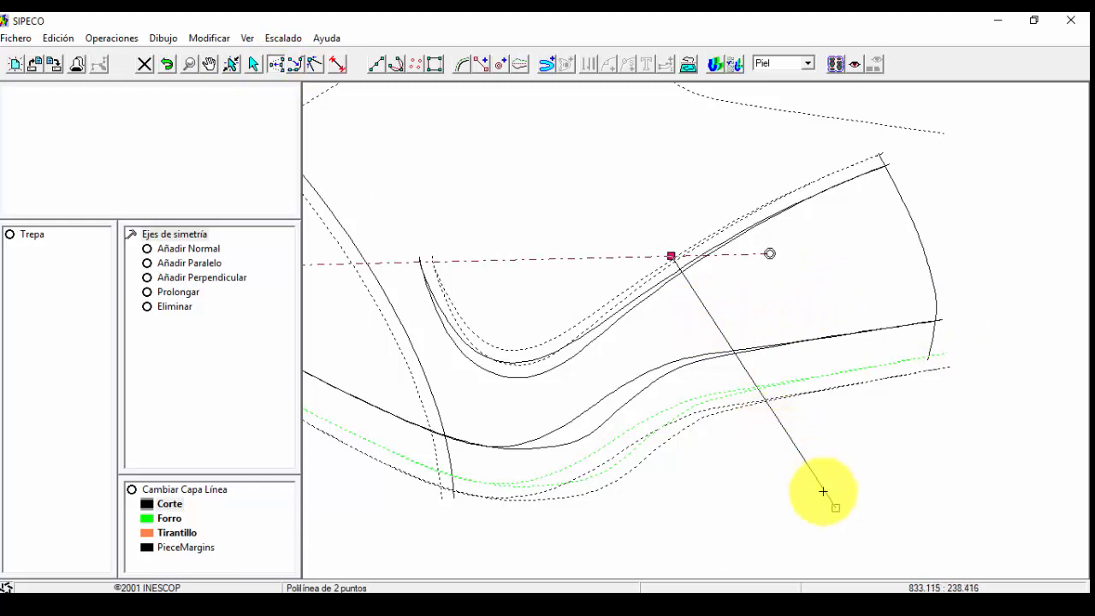
pyautogui.moveTo(836, 508); pyautogui.dragTo(788, 446)
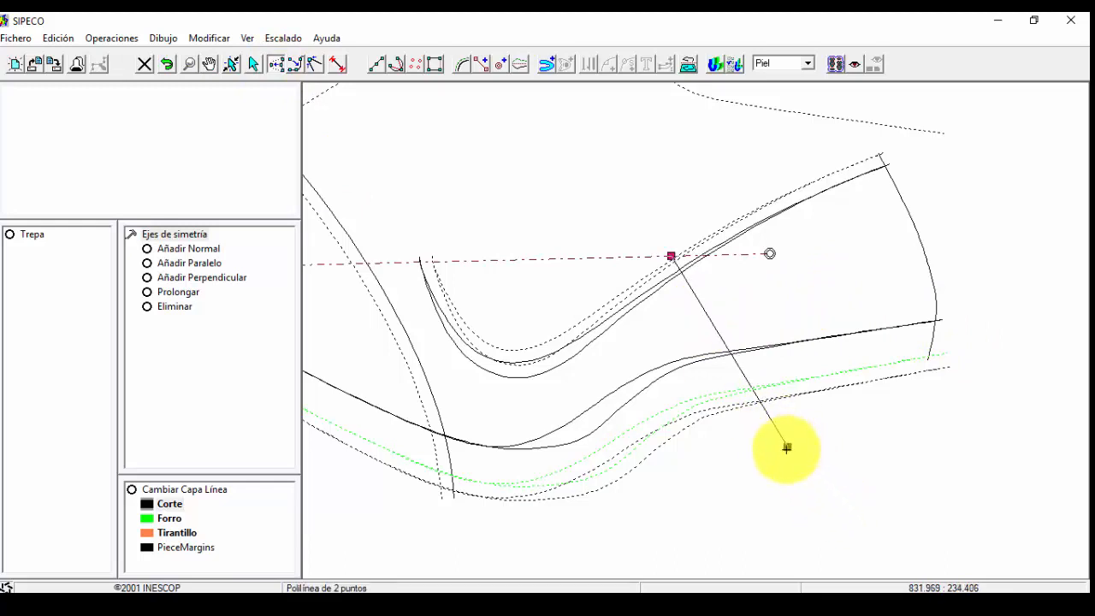
pyautogui.moveTo(785, 447)
pyautogui.mouseDown()
pyautogui.moveTo(767, 436)
pyautogui.moveTo(791, 440)
pyautogui.mouseUp()
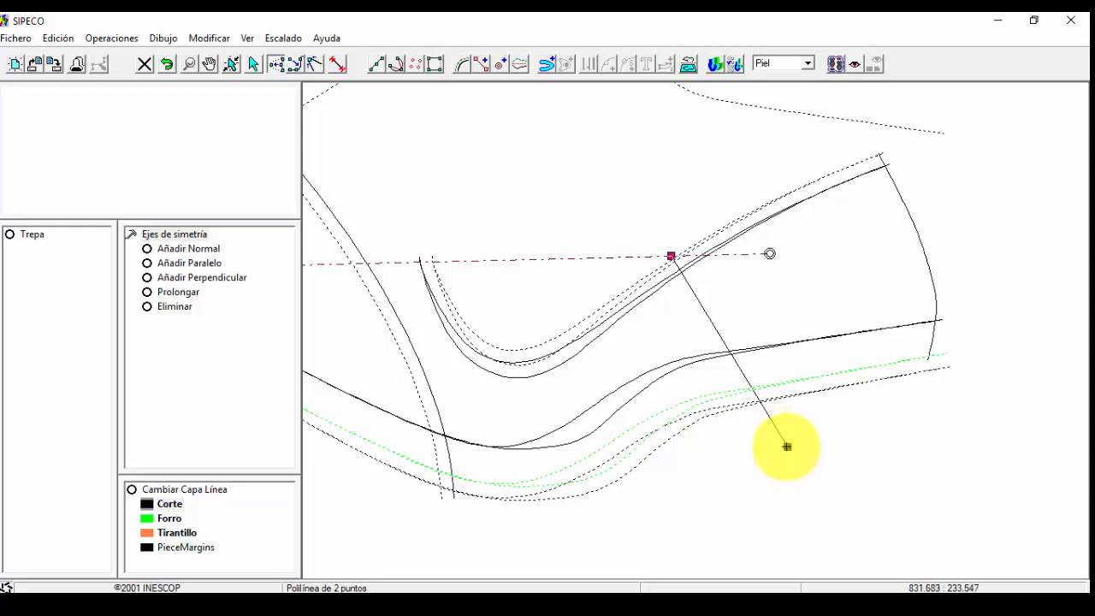
pyautogui.moveTo(785, 445); pyautogui.dragTo(763, 411)
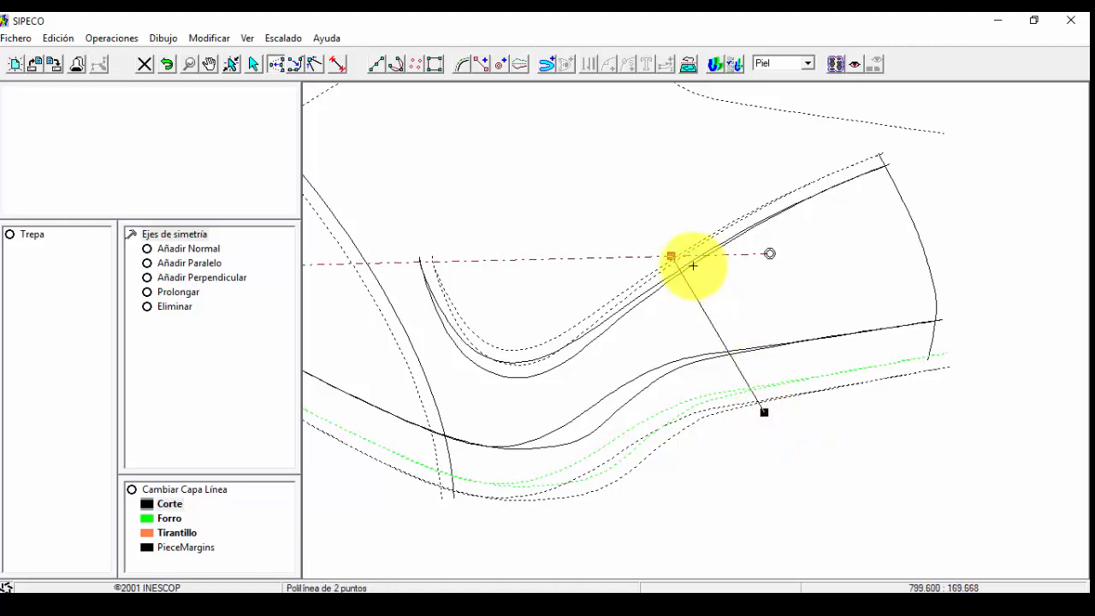
pyautogui.moveTo(672, 255); pyautogui.dragTo(659, 257)
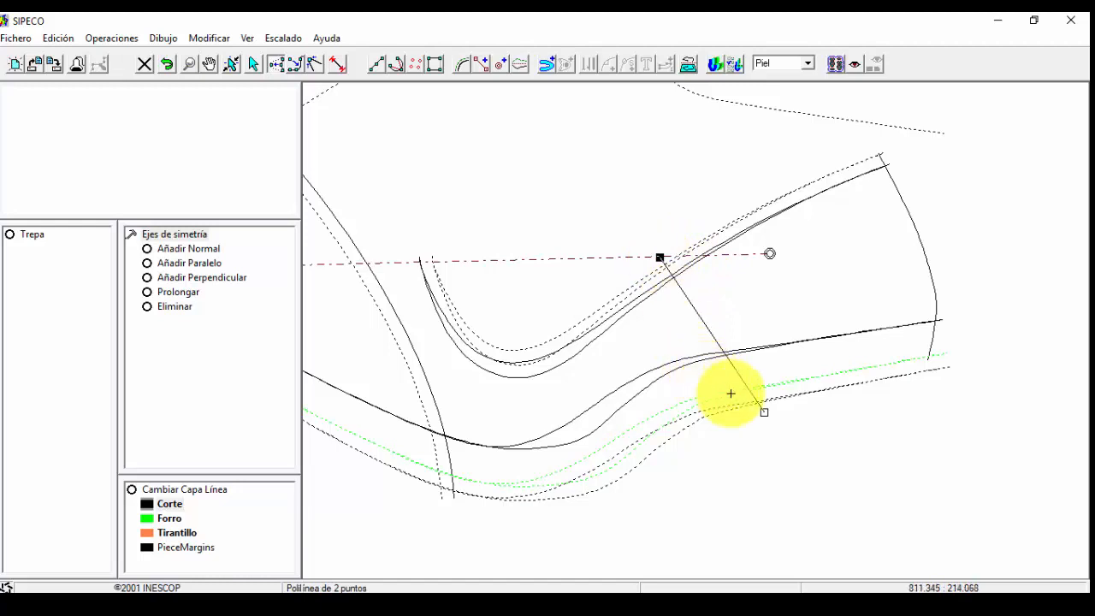
pyautogui.moveTo(764, 413); pyautogui.dragTo(764, 415)
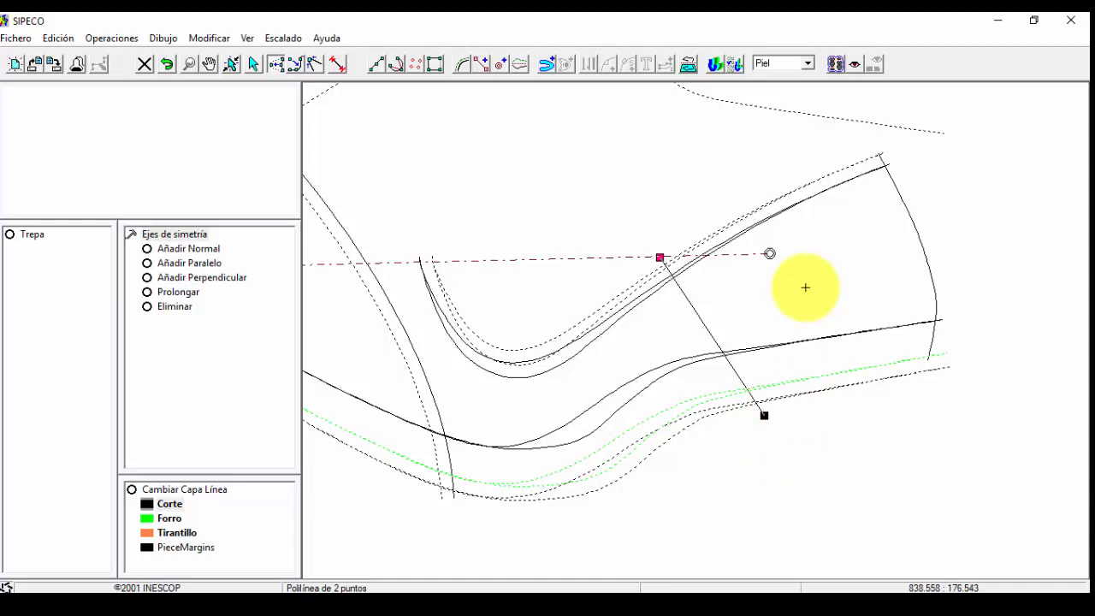
pyautogui.click(189, 64)
pyautogui.click(400, 243)
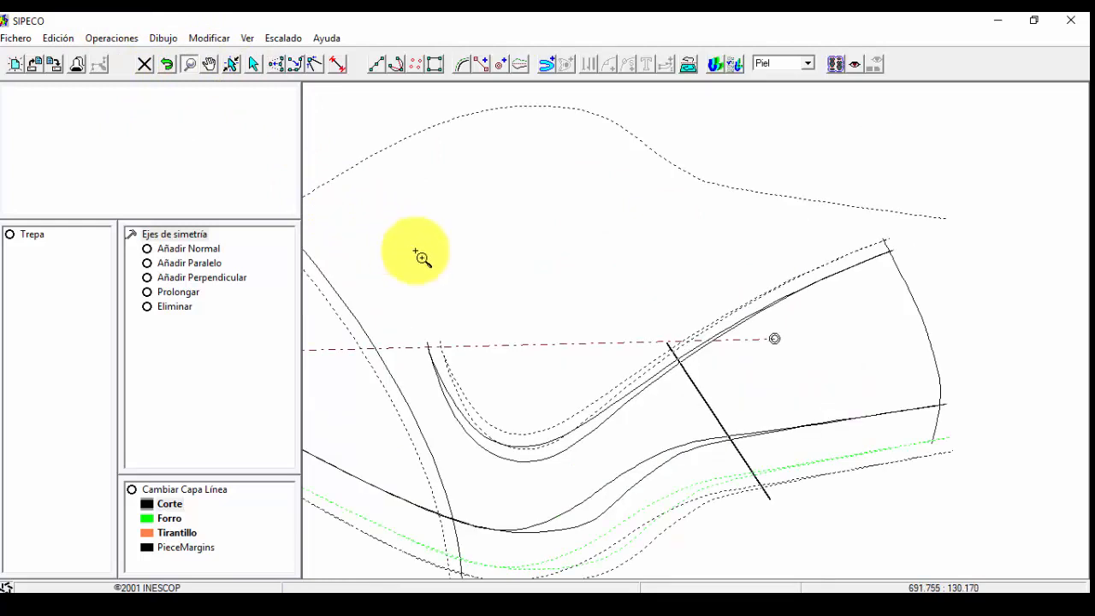
pyautogui.click(439, 268)
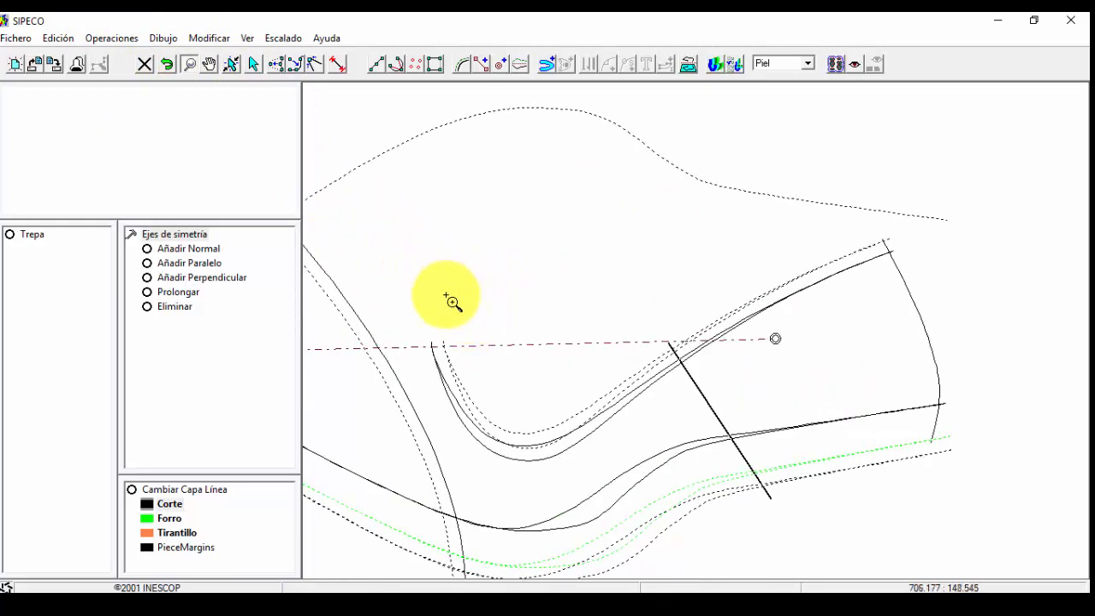
pyautogui.moveTo(456, 294); pyautogui.dragTo(533, 280)
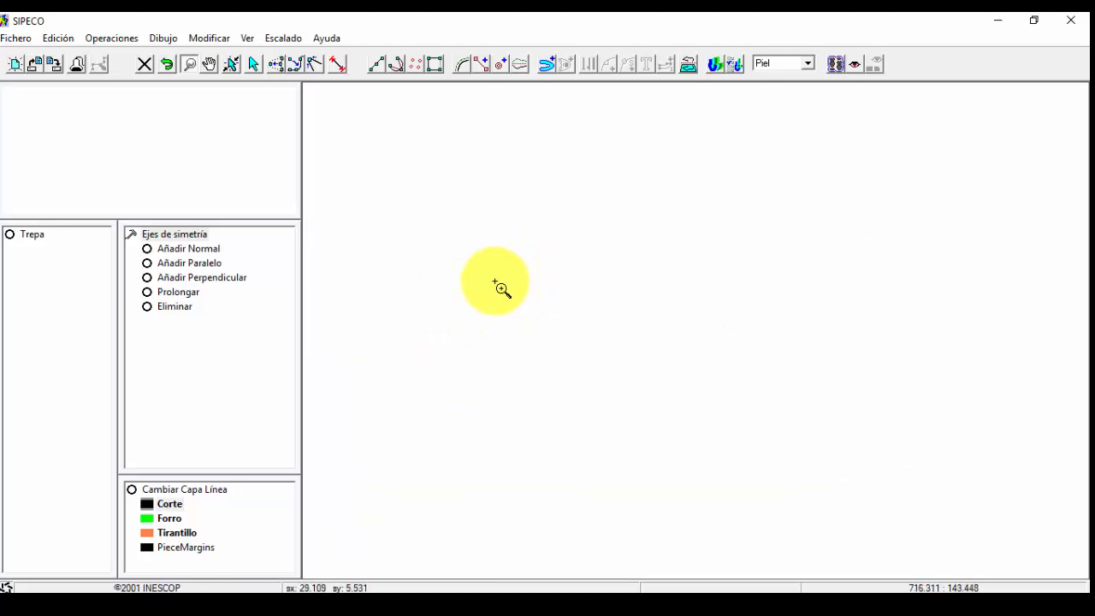
pyautogui.click(501, 288)
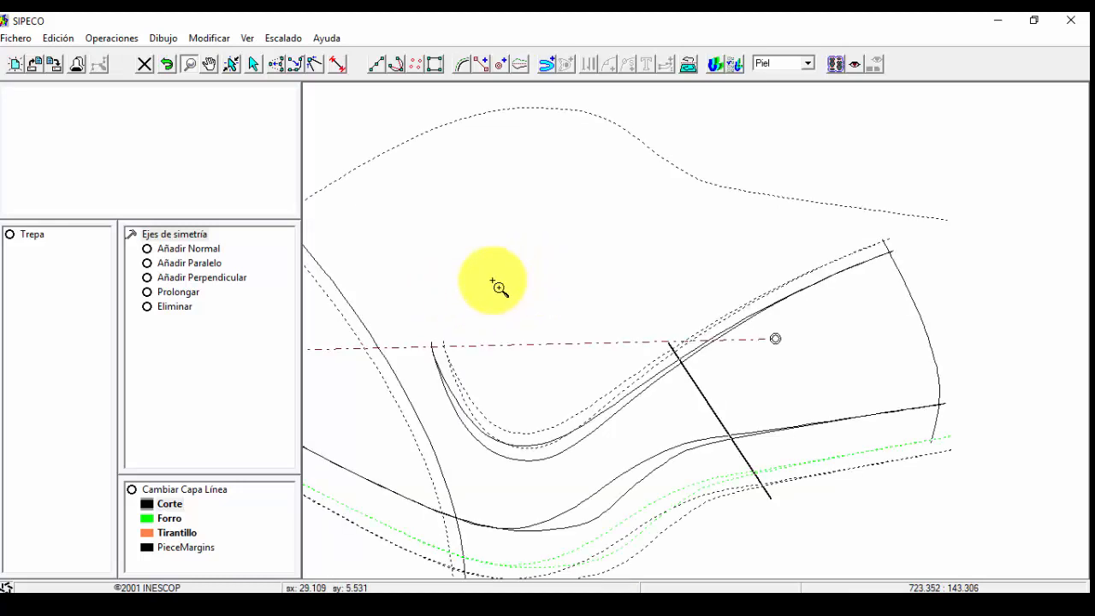
pyautogui.moveTo(481, 285)
pyautogui.mouseDown(button='middle')
pyautogui.moveTo(565, 279)
pyautogui.moveTo(628, 249)
pyautogui.moveTo(642, 255)
pyautogui.mouseUp(button='middle')
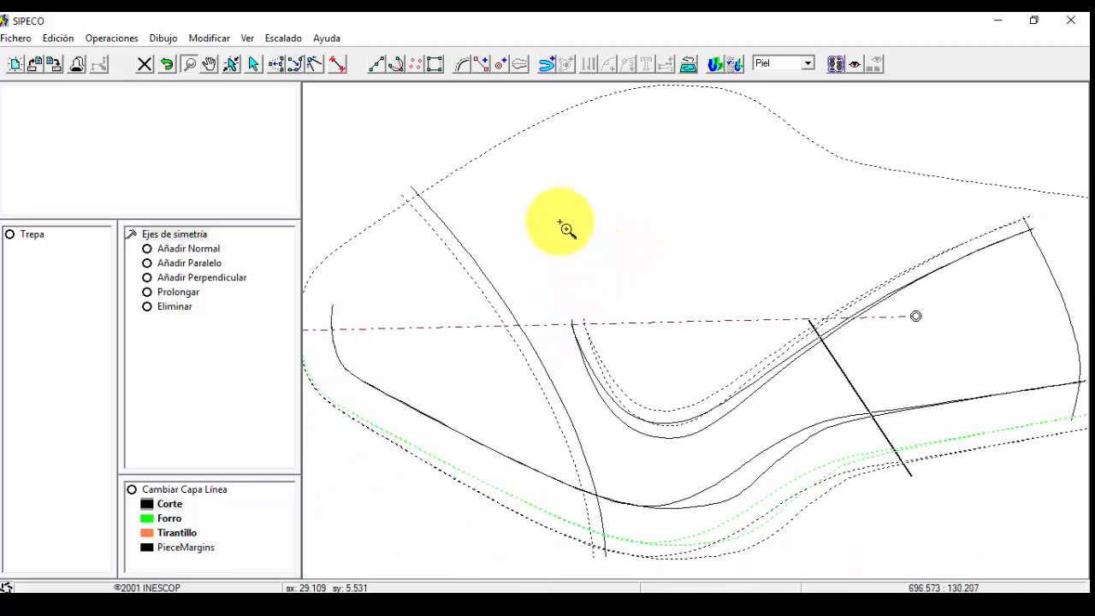
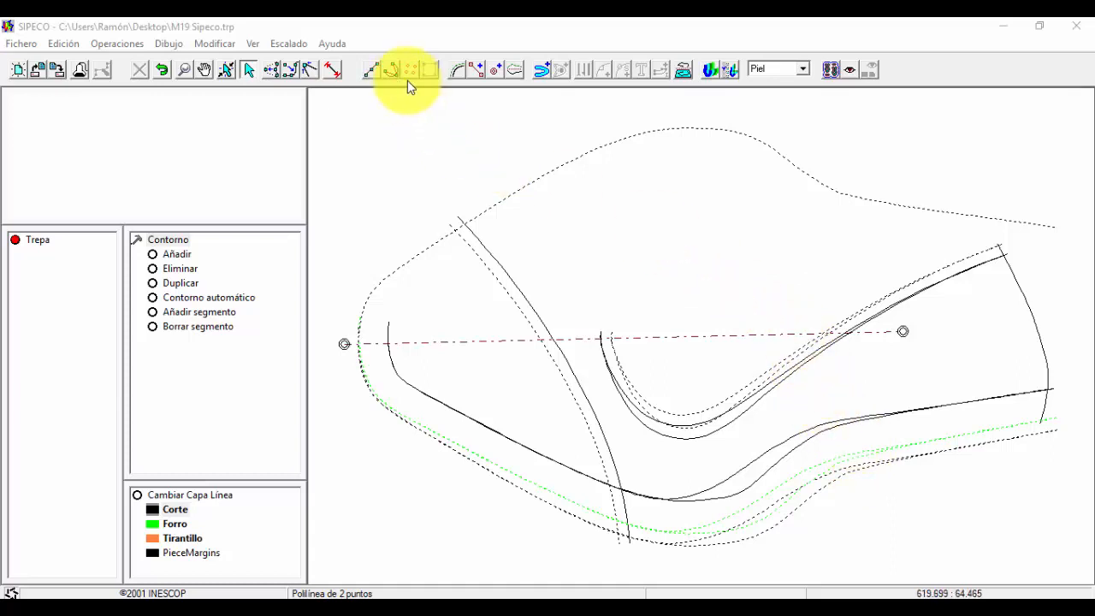
# - Add a symmetry axis perpendicular to the topline near the lengthwise axis's heel end, and extend its lower end 100 mm past the lasting margins
pyautogui.click(477, 71)
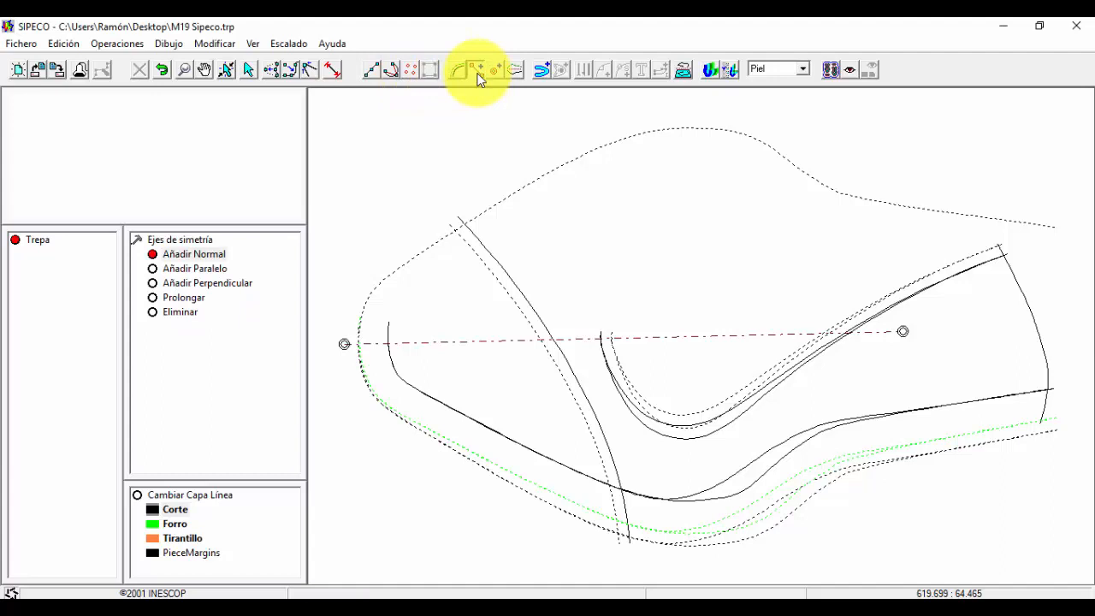
pyautogui.click(192, 284)
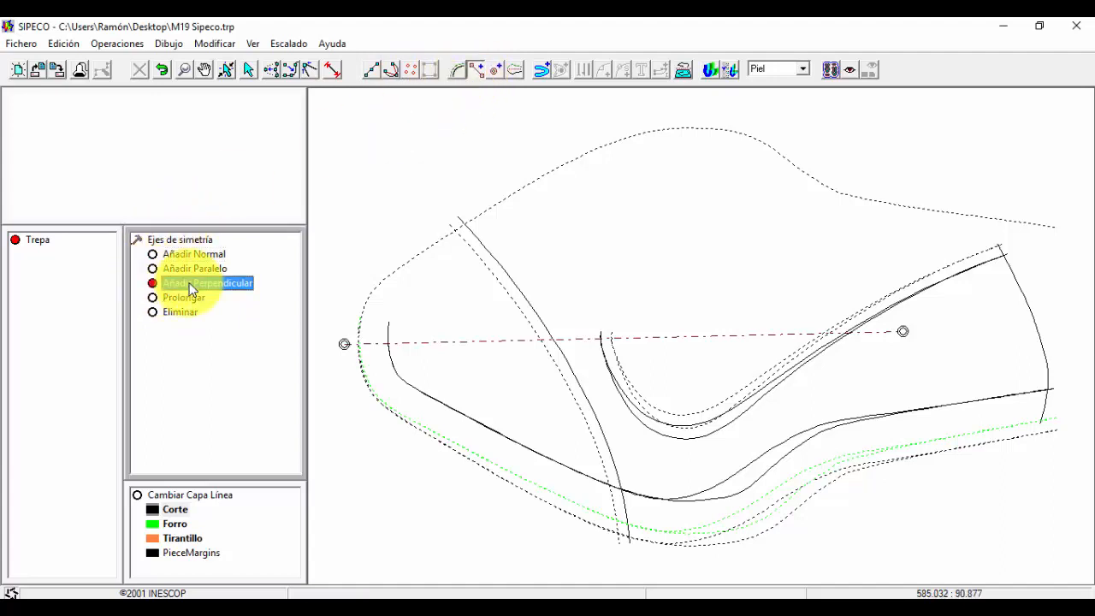
pyautogui.click(808, 356)
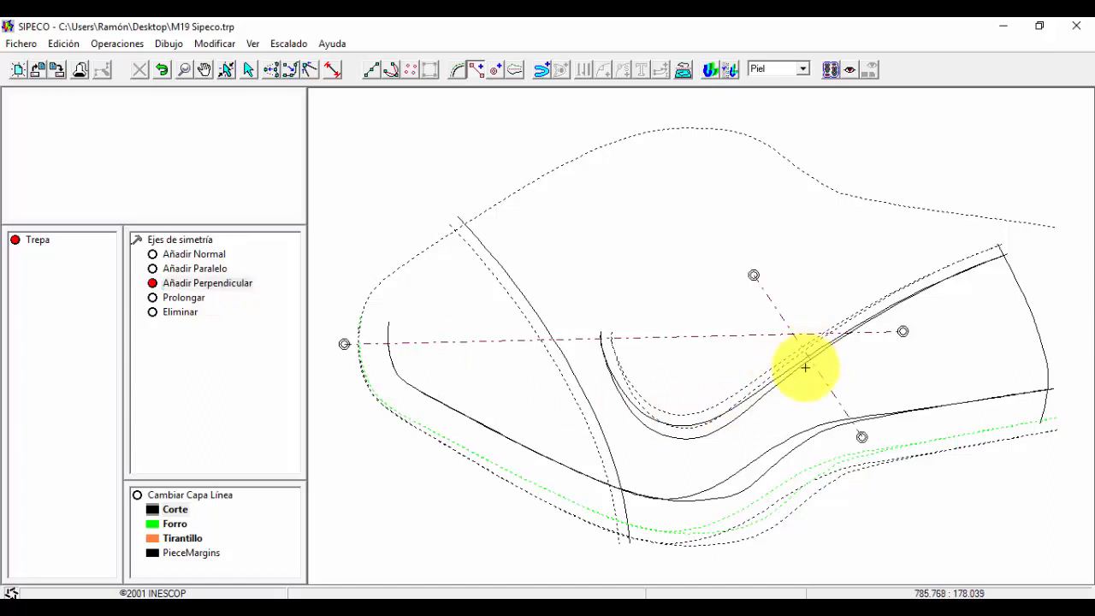
pyautogui.click(198, 297)
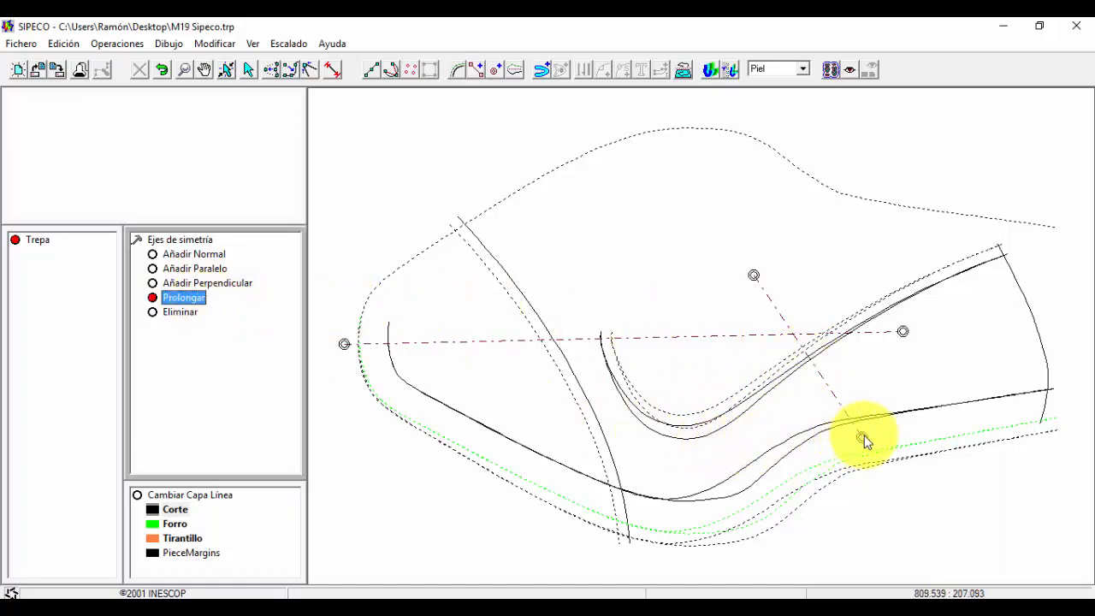
pyautogui.click(862, 438)
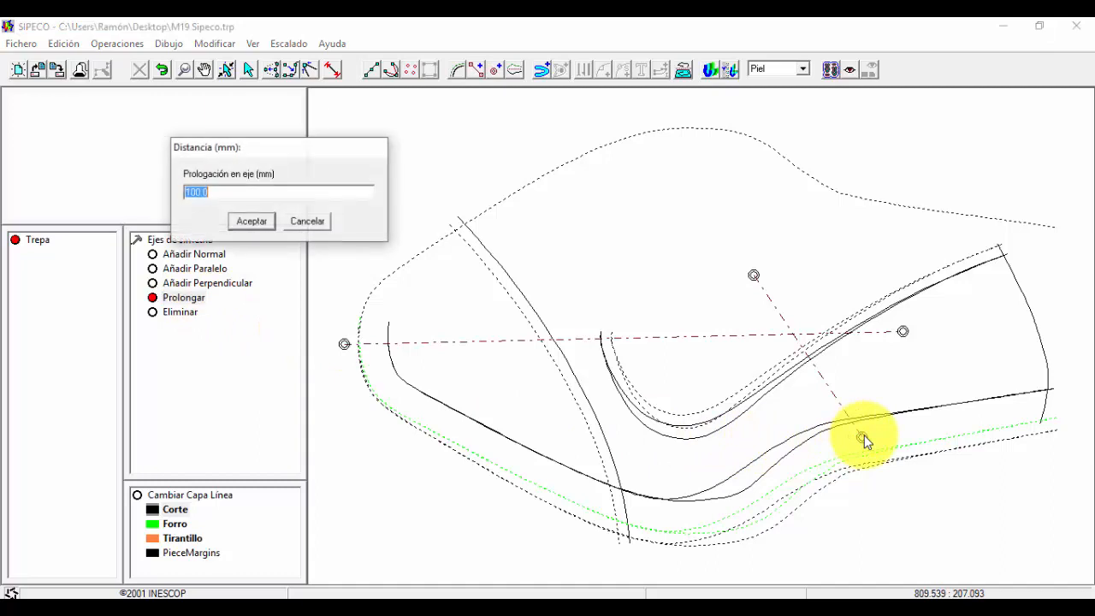
pyautogui.click(260, 222)
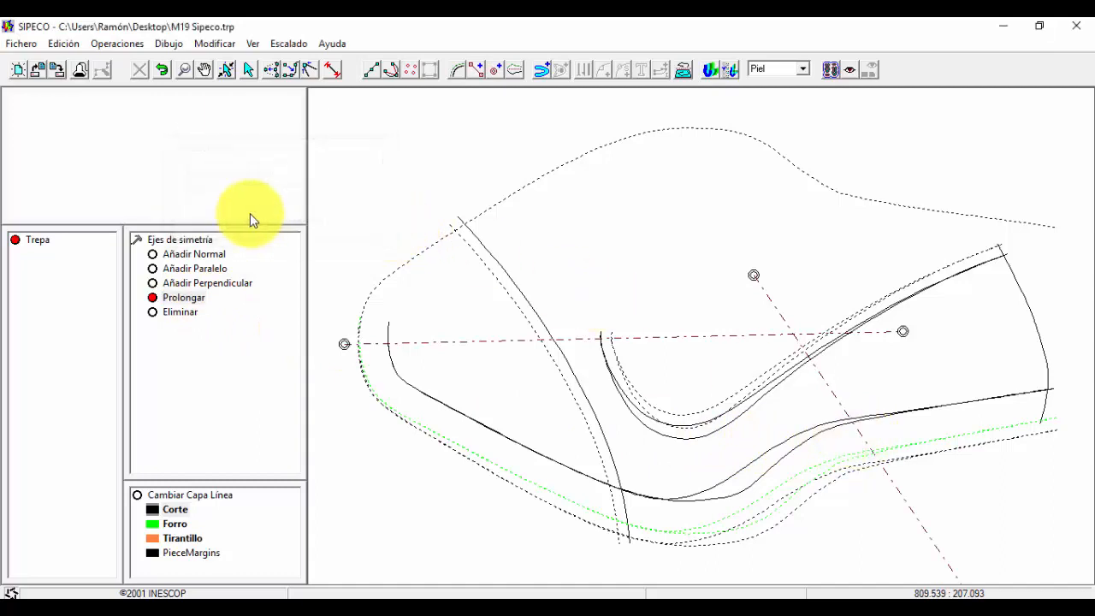
# - Trace a two-point side line over the perpendicular axis from the topline folding margin to just past the outer lasting margin, and delete that axis
pyautogui.click(371, 72)
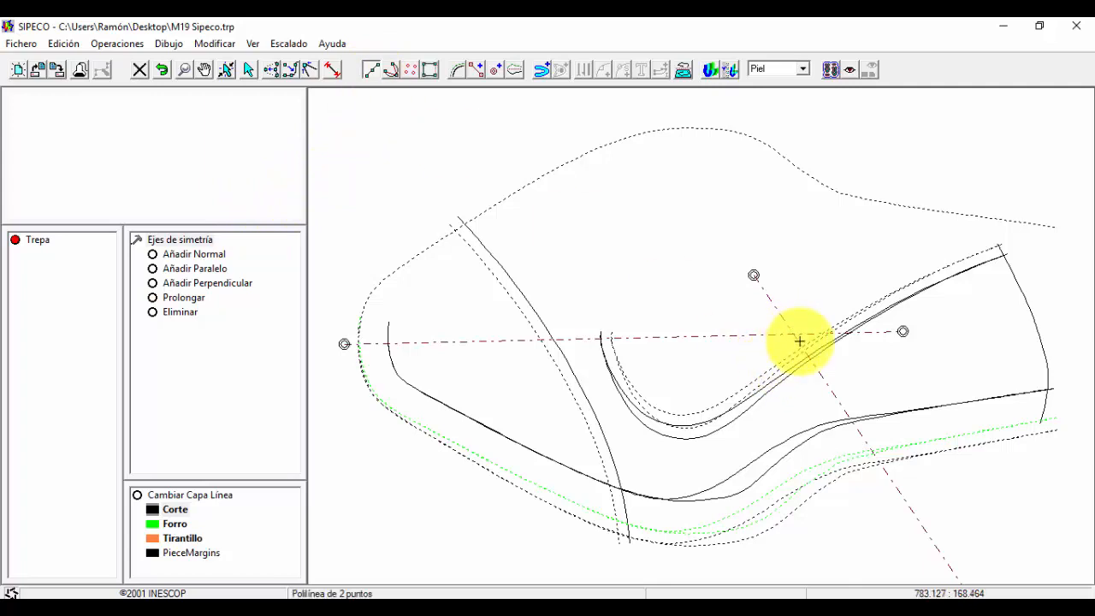
pyautogui.click(799, 343)
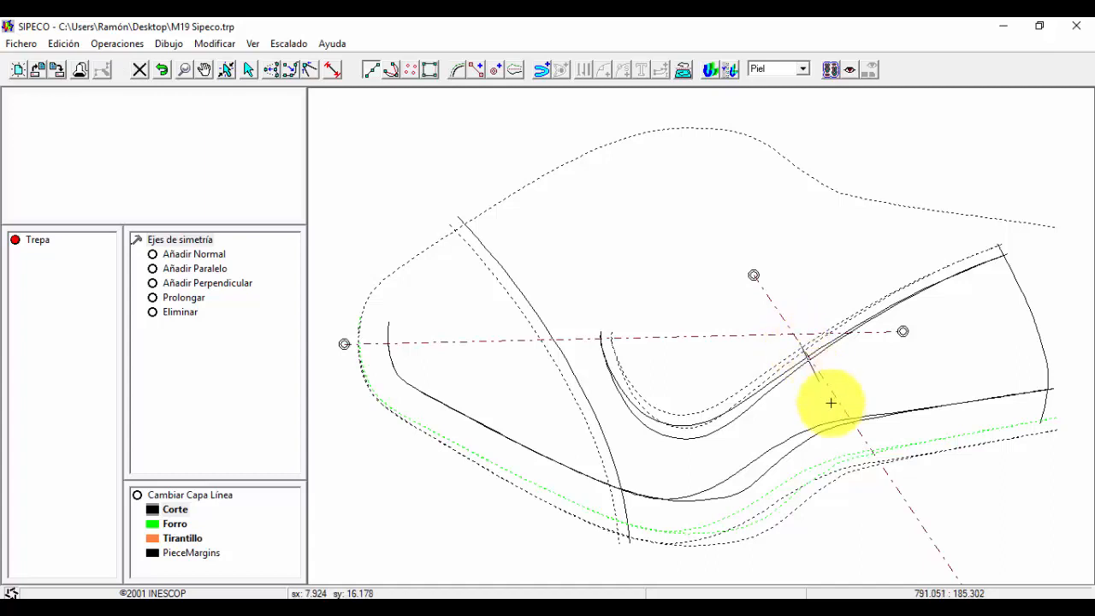
pyautogui.click(888, 474)
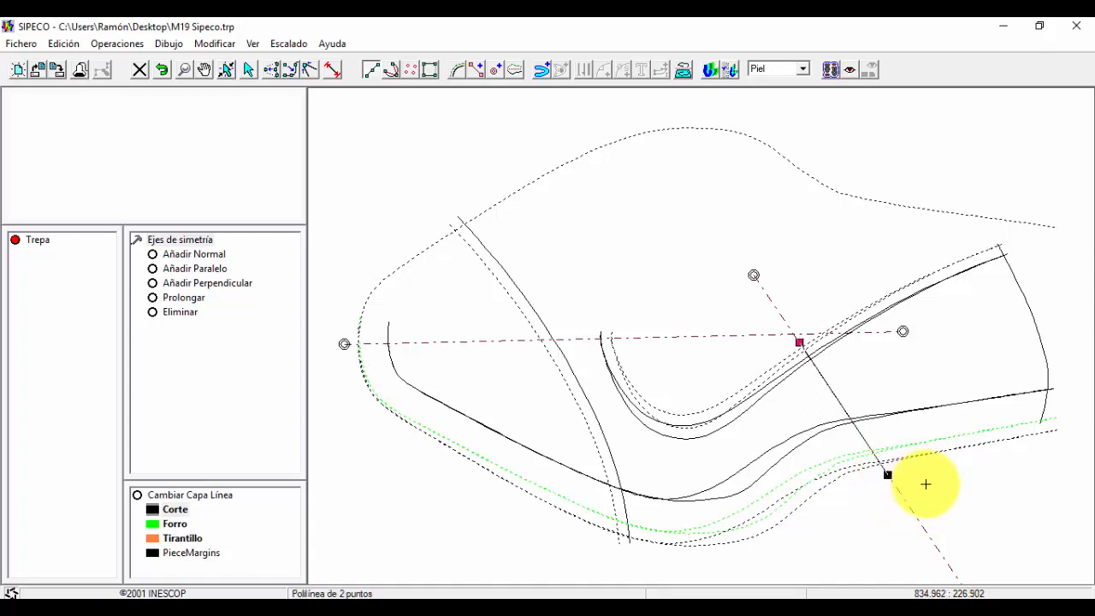
pyautogui.rightClick(925, 485)
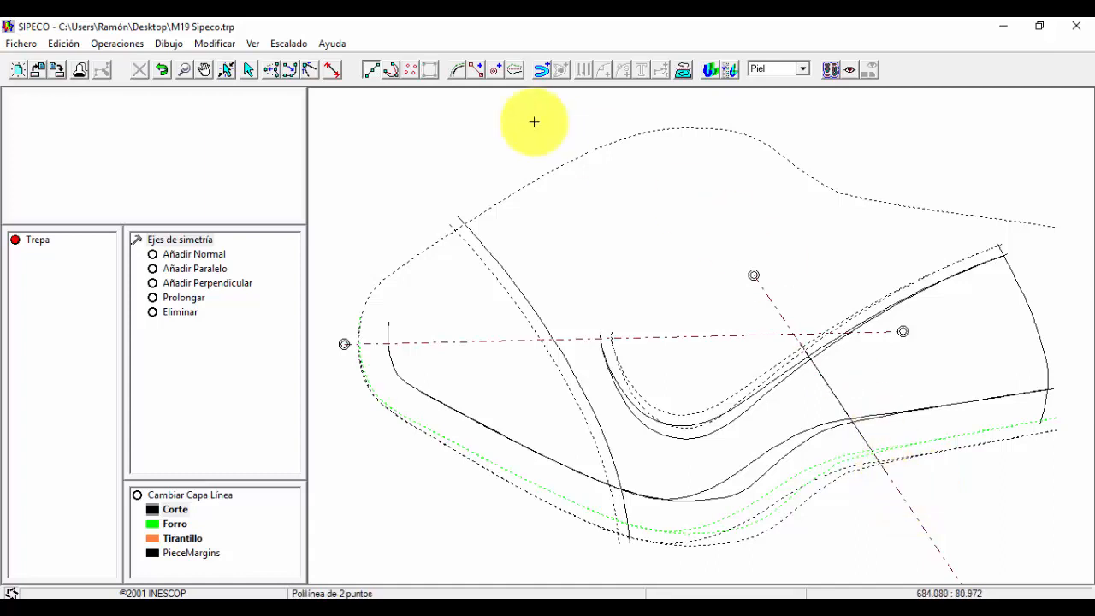
pyautogui.click(248, 69)
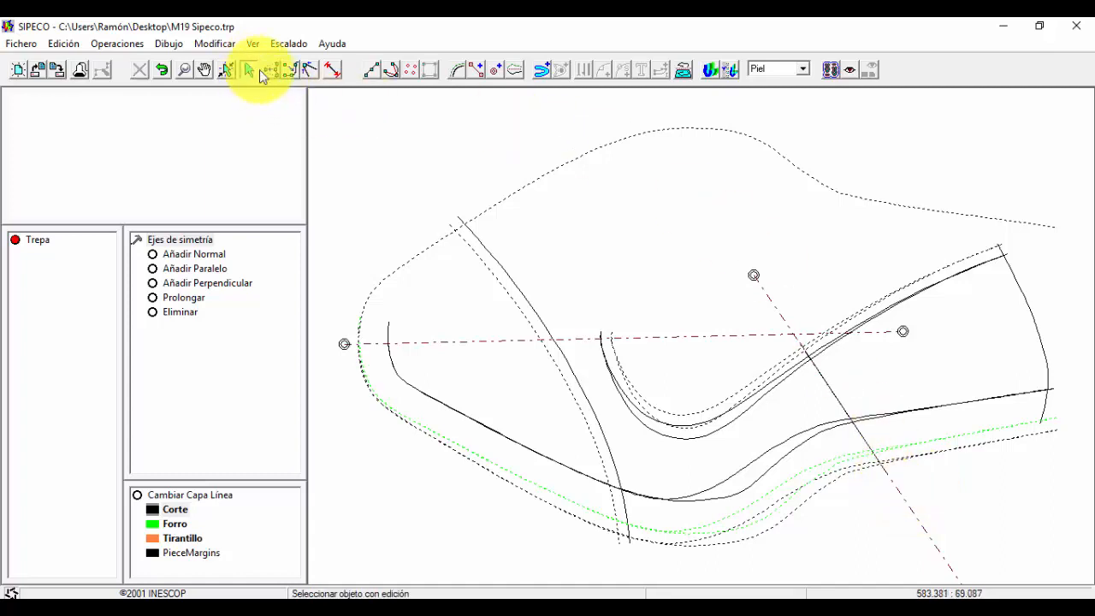
pyautogui.click(754, 277)
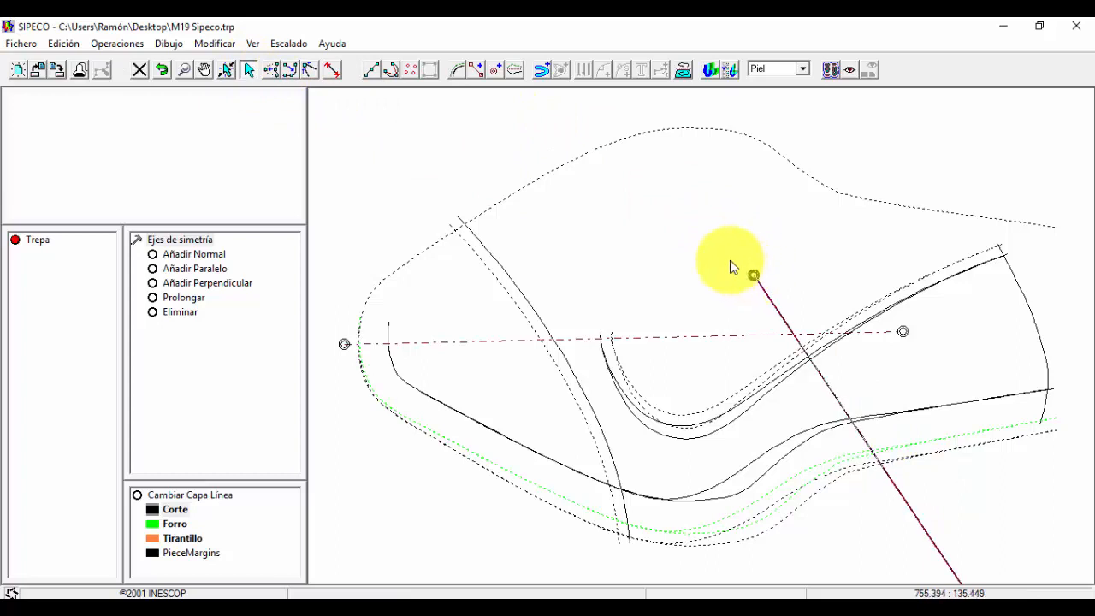
pyautogui.press('Delete')
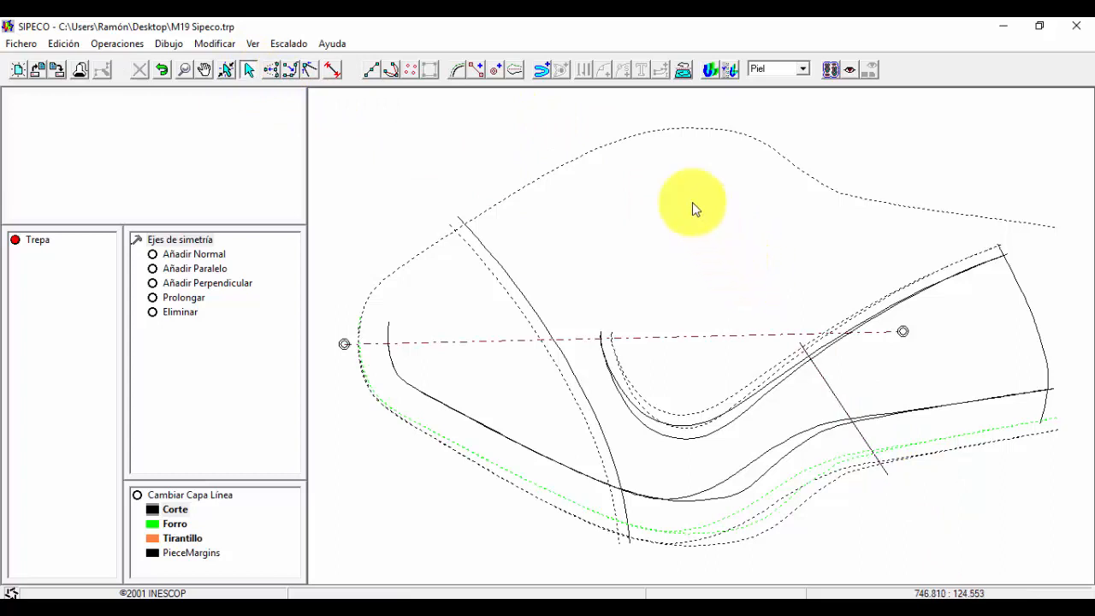
# - Remove all mirrored lines from the pattern's symmetry settings
pyautogui.click(686, 72)
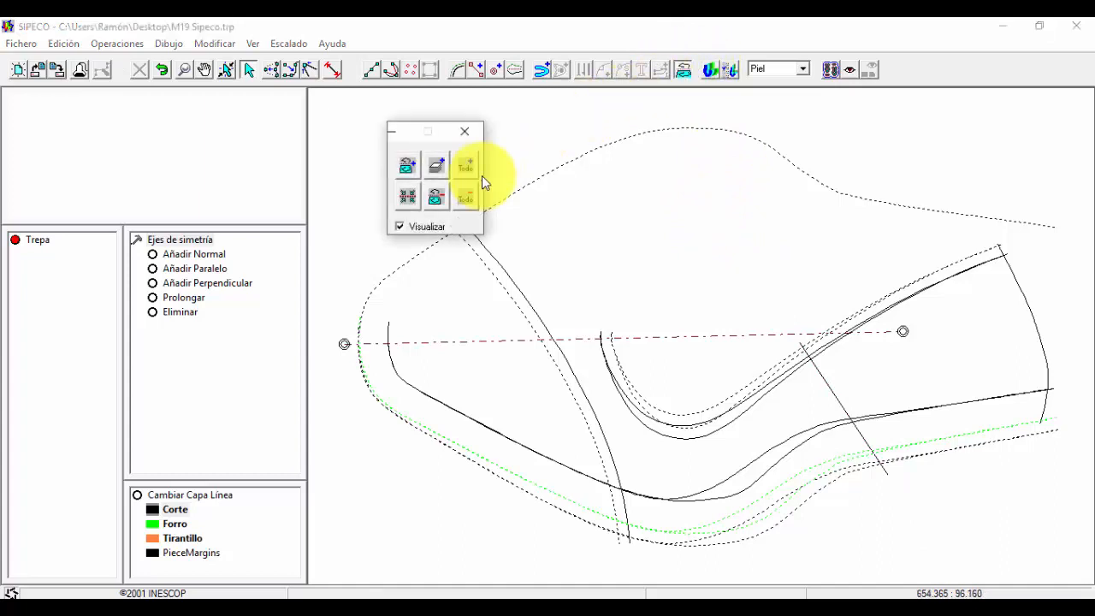
pyautogui.click(473, 200)
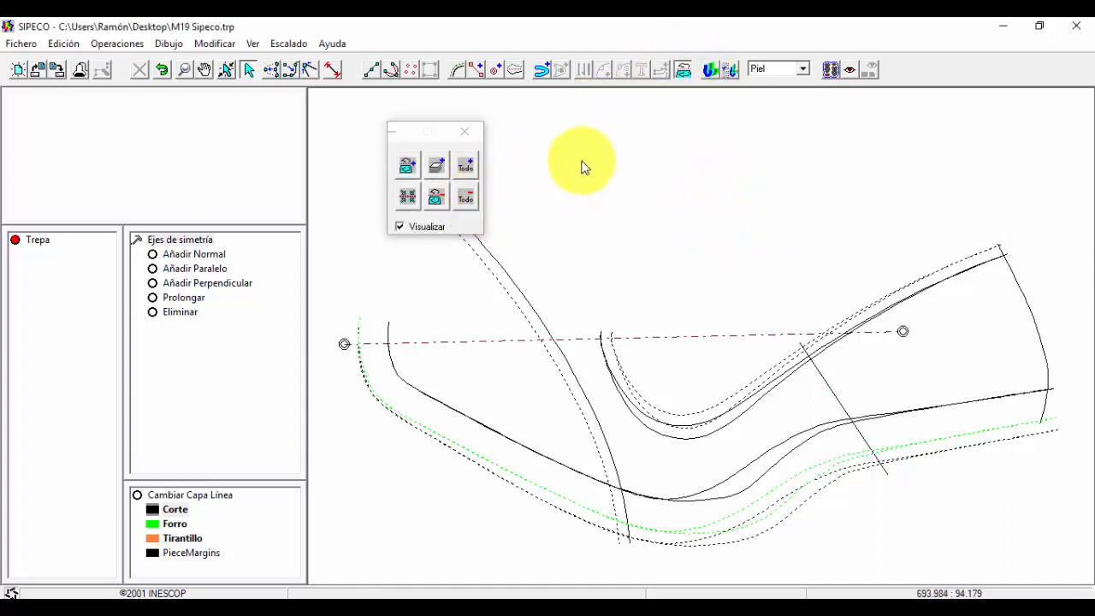
pyautogui.click(465, 132)
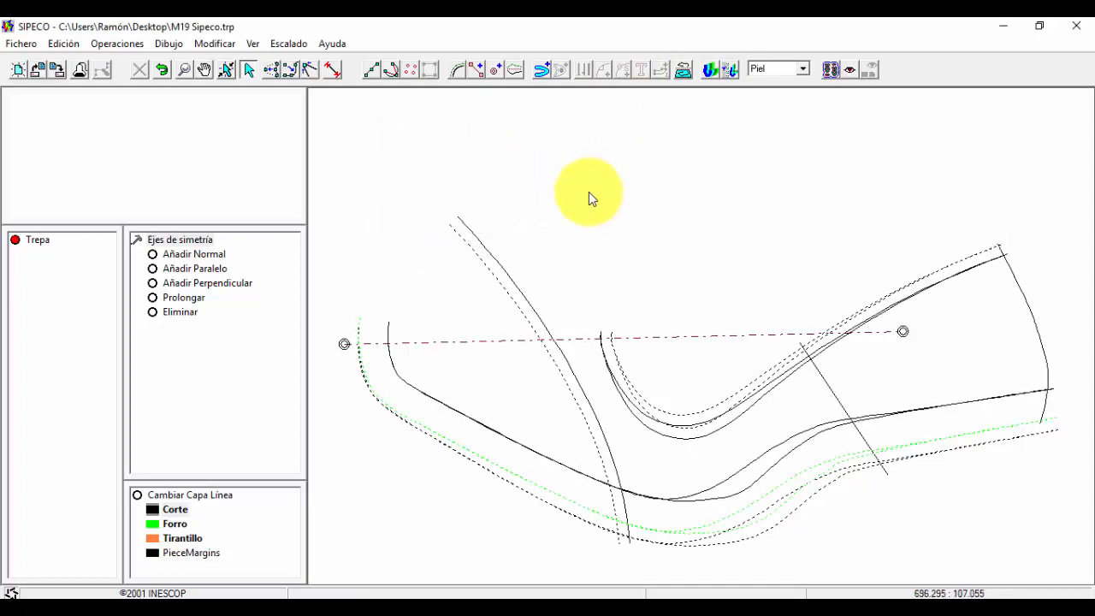
# - Add a Costura margin on each side of the two-point side line
pyautogui.click(455, 72)
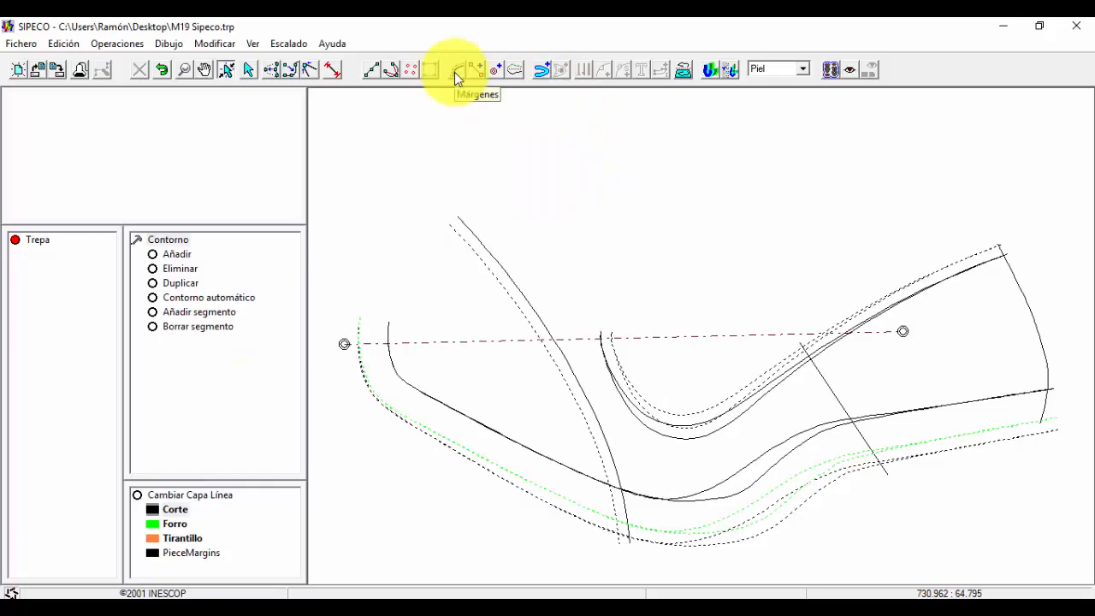
pyautogui.click(454, 72)
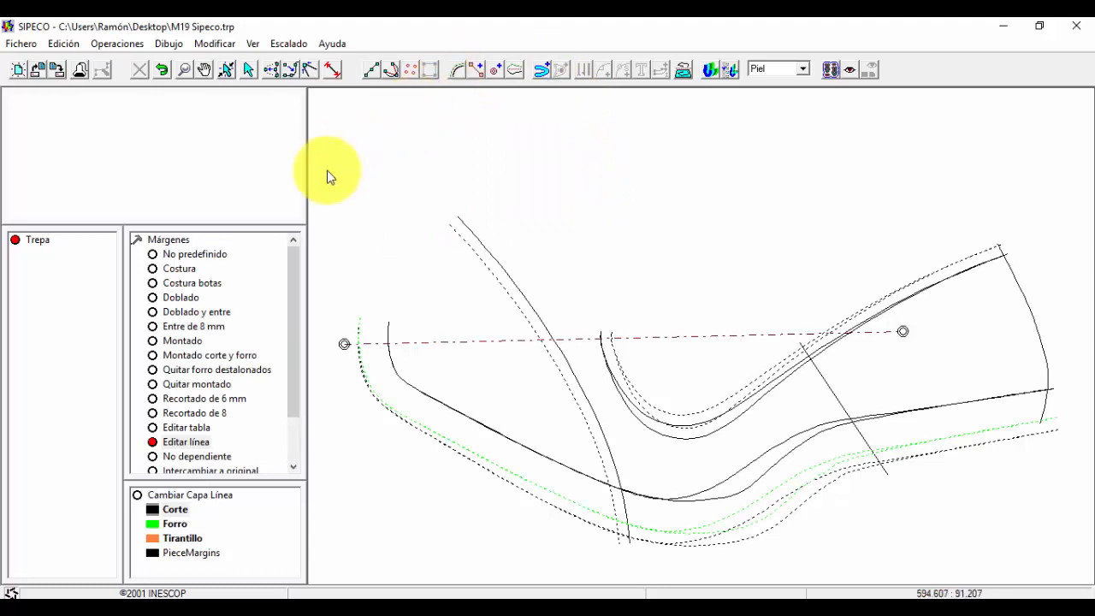
pyautogui.click(152, 268)
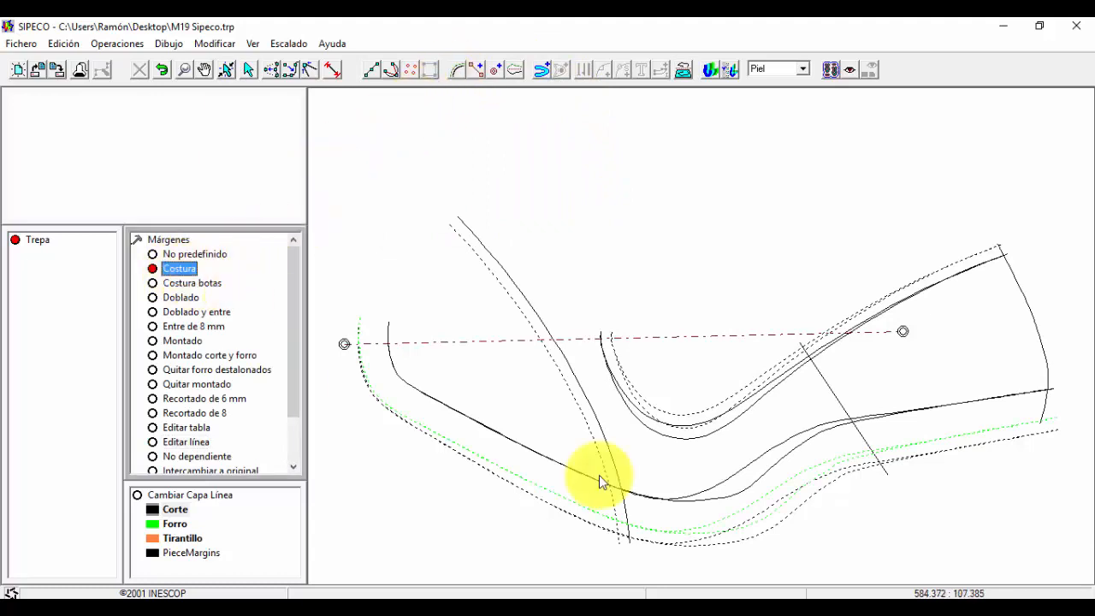
pyautogui.click(832, 389)
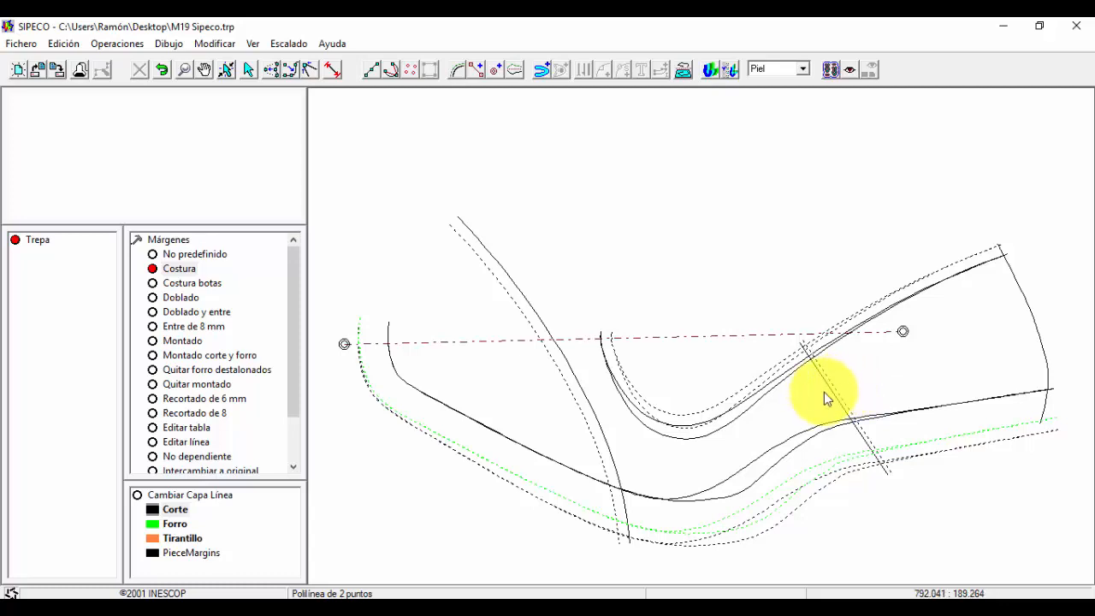
pyautogui.click(827, 397)
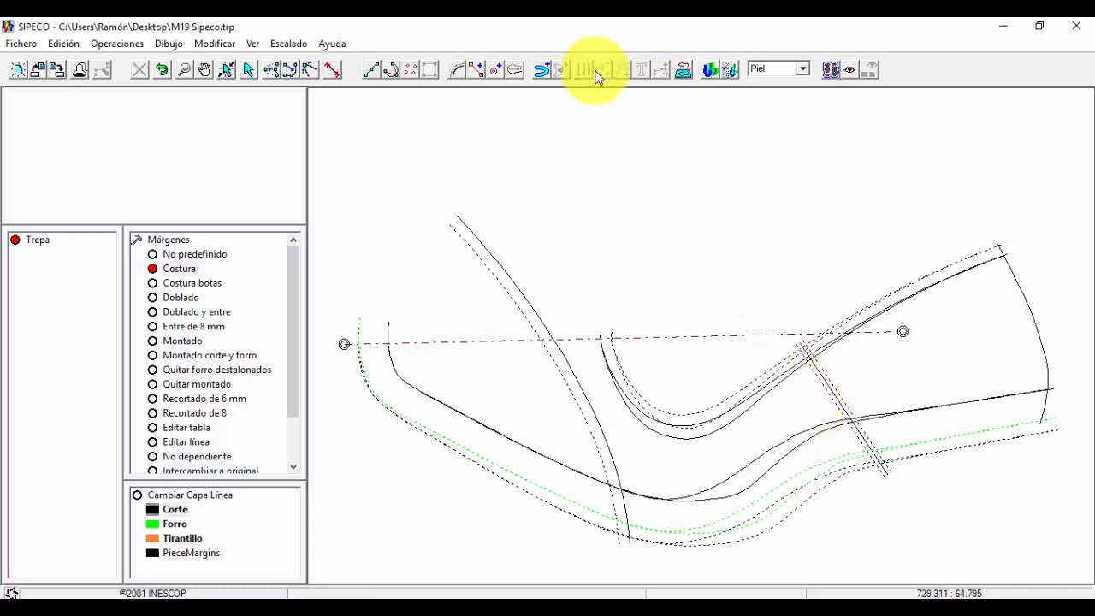
pyautogui.rightClick(582, 137)
# - Start a new piece contour mirrored about the lengthwise axis, using the topline folding margin, the side line's heel-side seam margin and the outer lasting margin
pyautogui.click(542, 69)
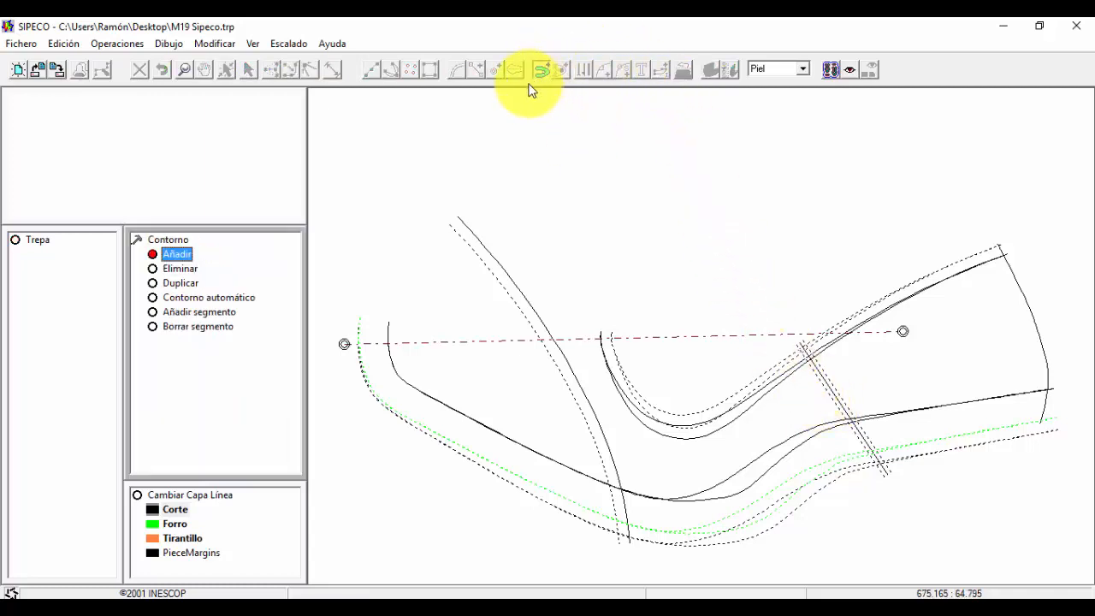
pyautogui.click(903, 331)
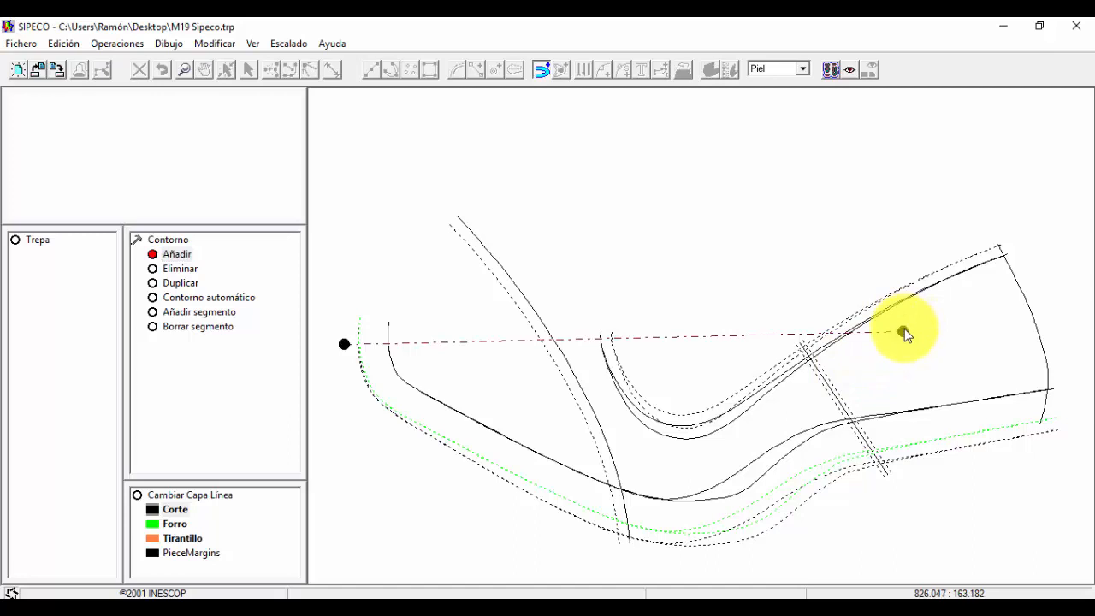
pyautogui.click(735, 394)
pyautogui.click(838, 389)
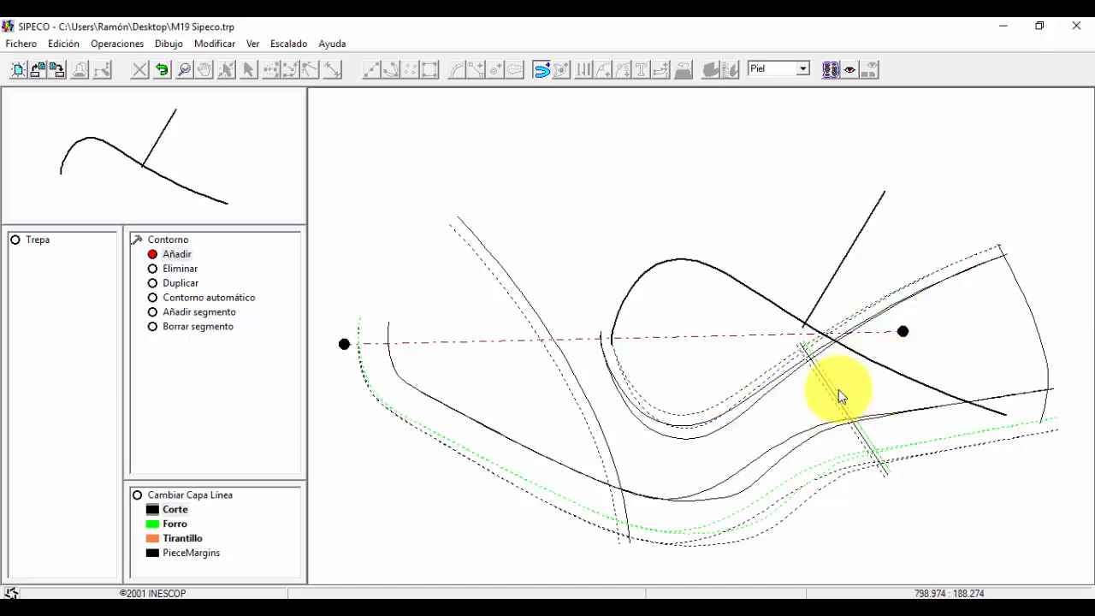
pyautogui.click(817, 503)
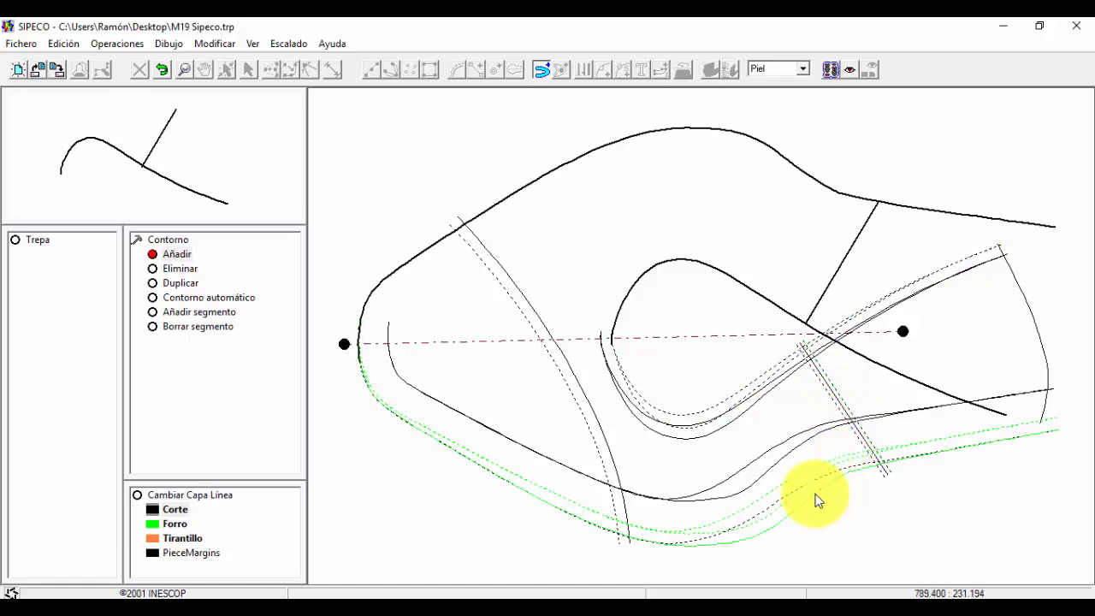
# - Complete the first piece's contour with the dashed toe curve, the lower margin line, the back curve and the dashed topline, and view it enlarged
pyautogui.click(902, 335)
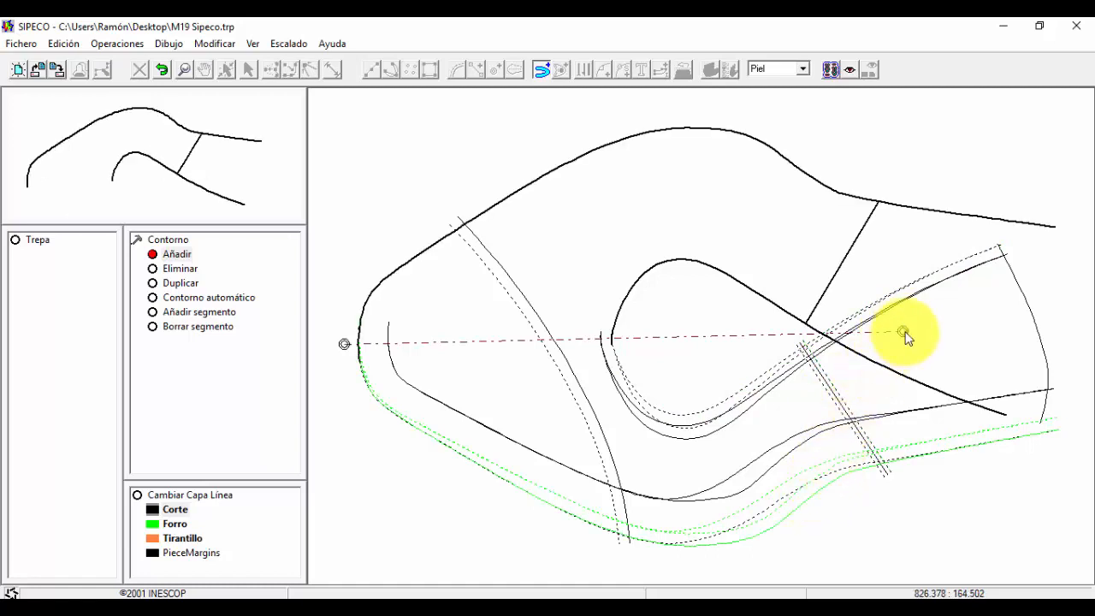
pyautogui.click(523, 312)
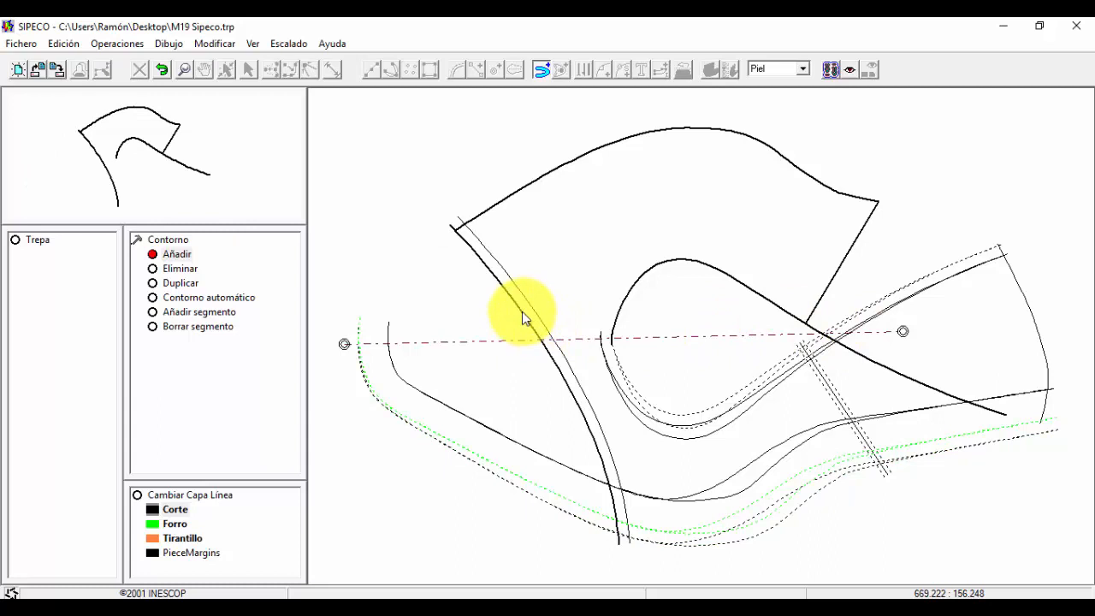
pyautogui.click(767, 517)
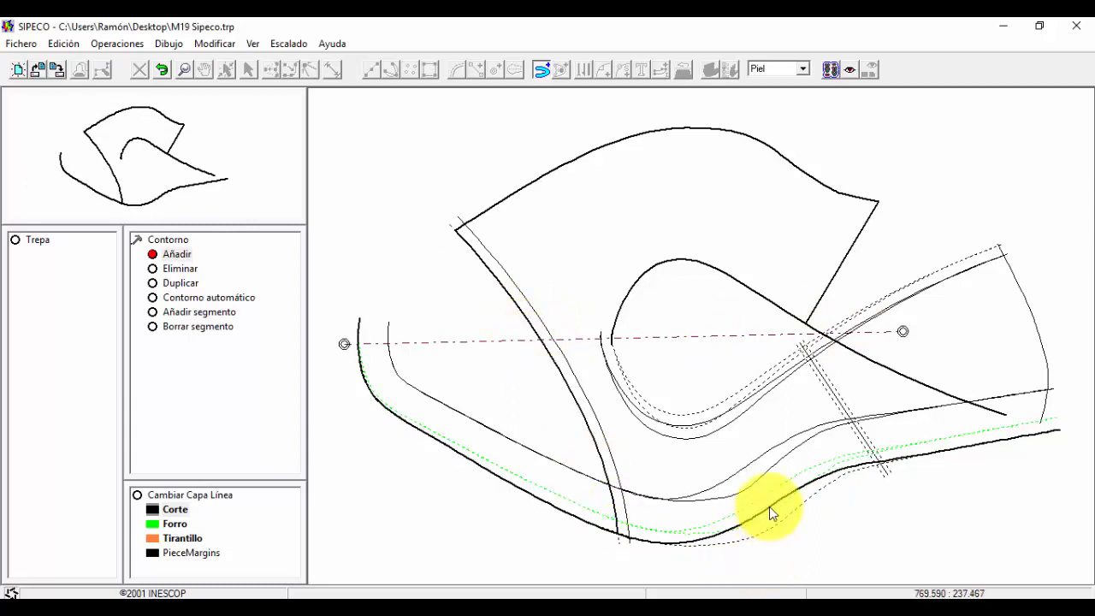
pyautogui.click(1042, 342)
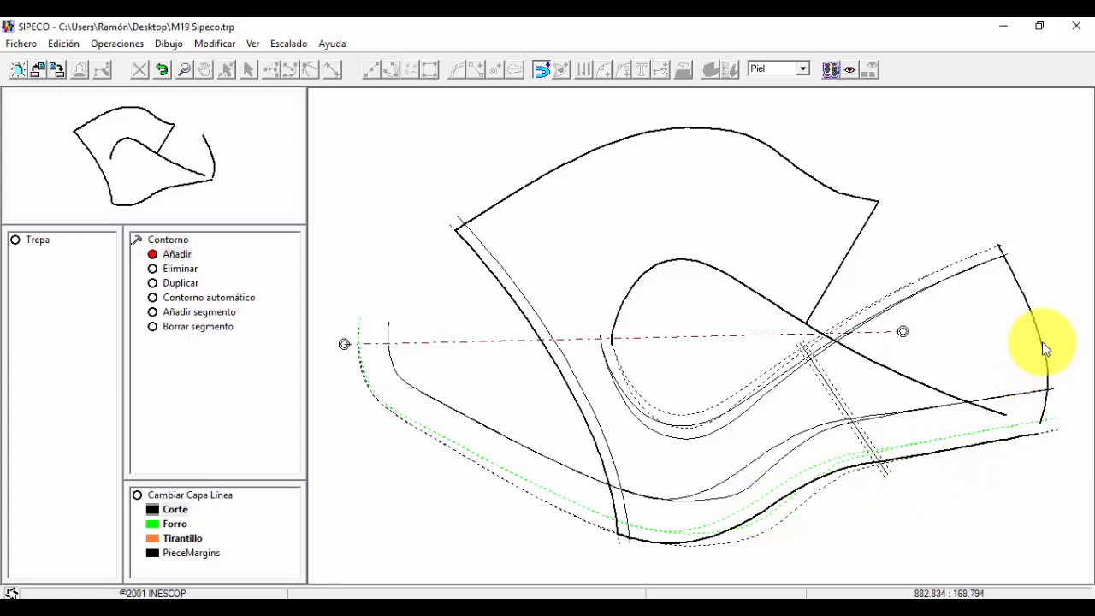
pyautogui.click(740, 392)
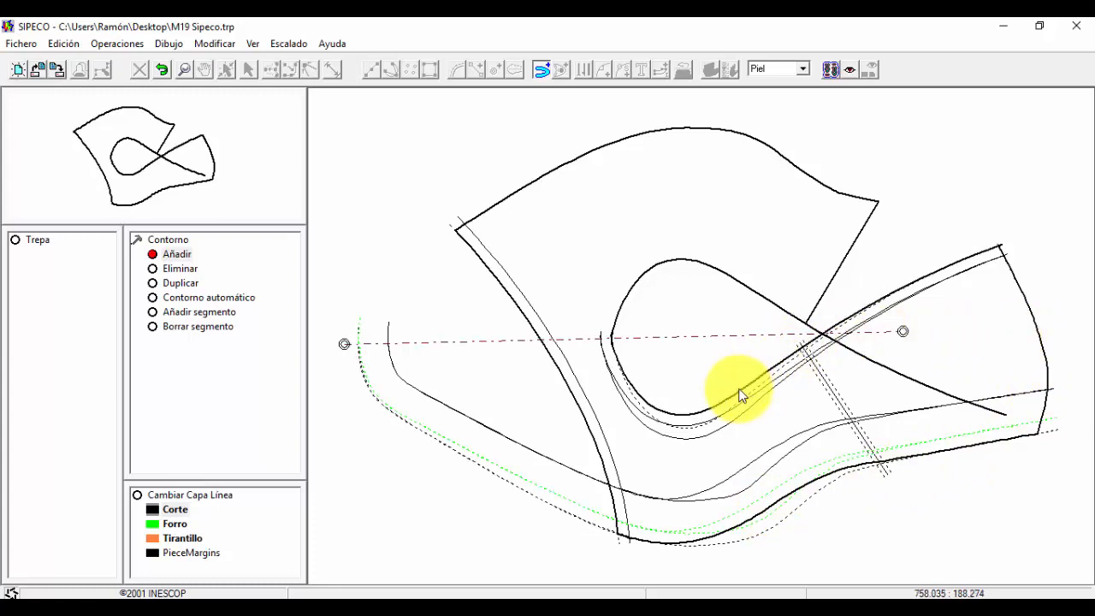
pyautogui.rightClick(835, 399)
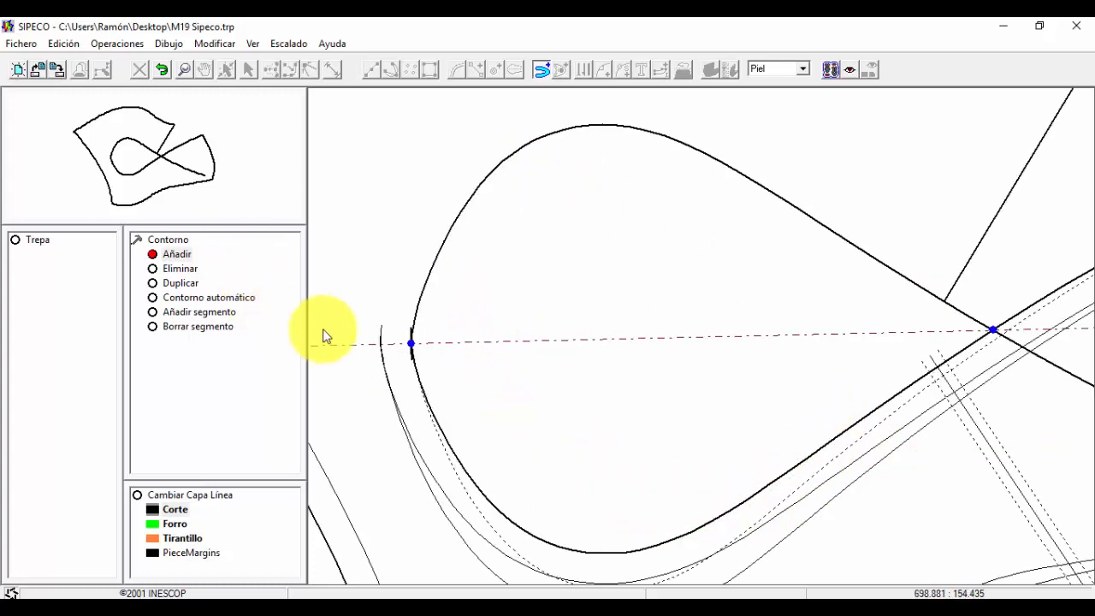
pyautogui.click(411, 343)
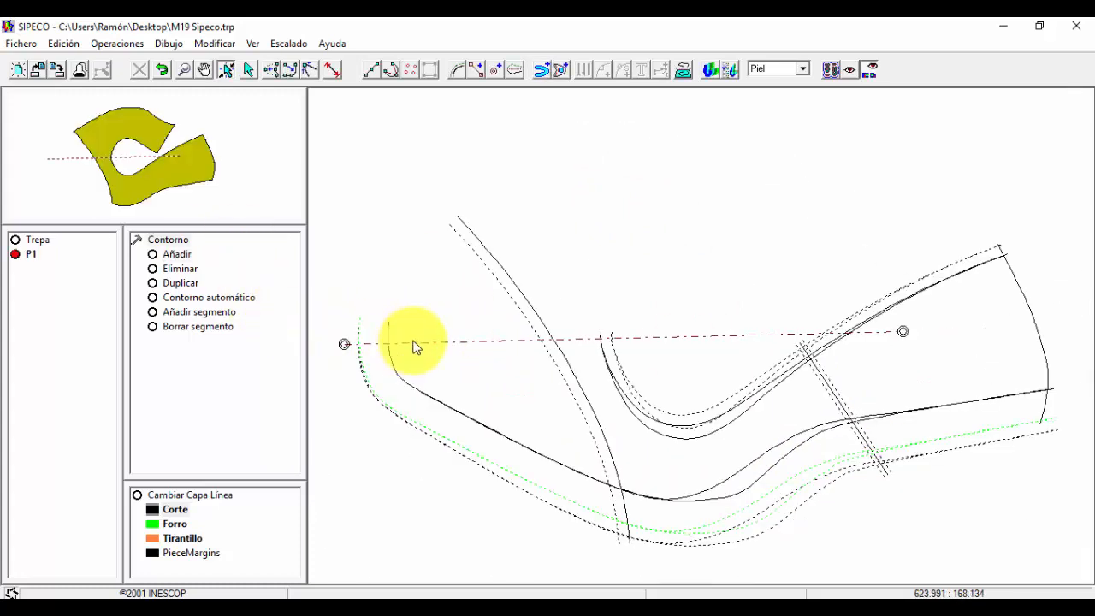
pyautogui.click(198, 158)
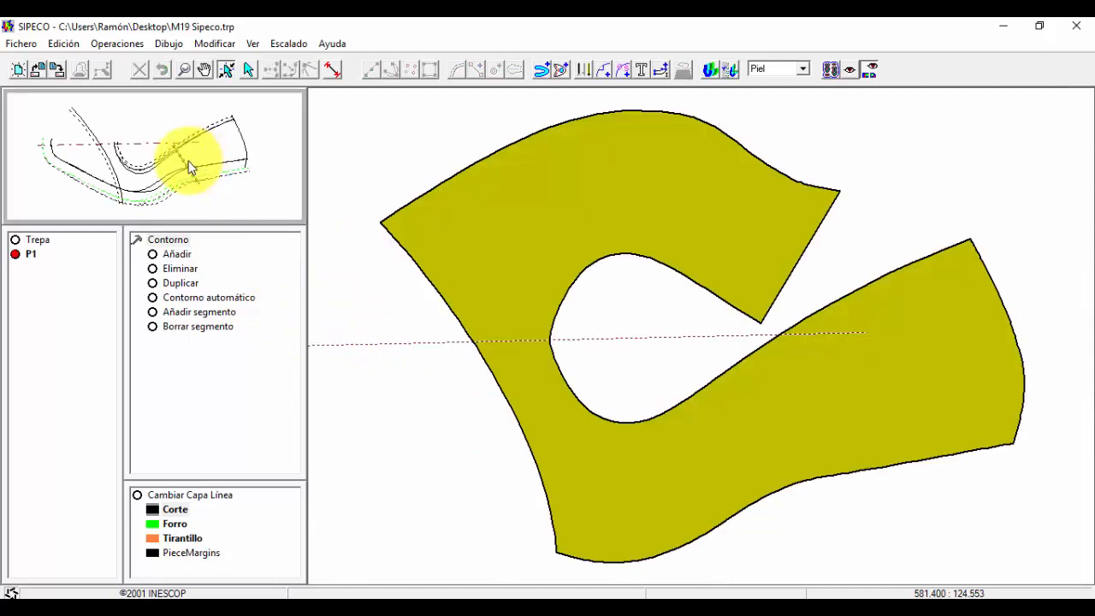
pyautogui.click(190, 167)
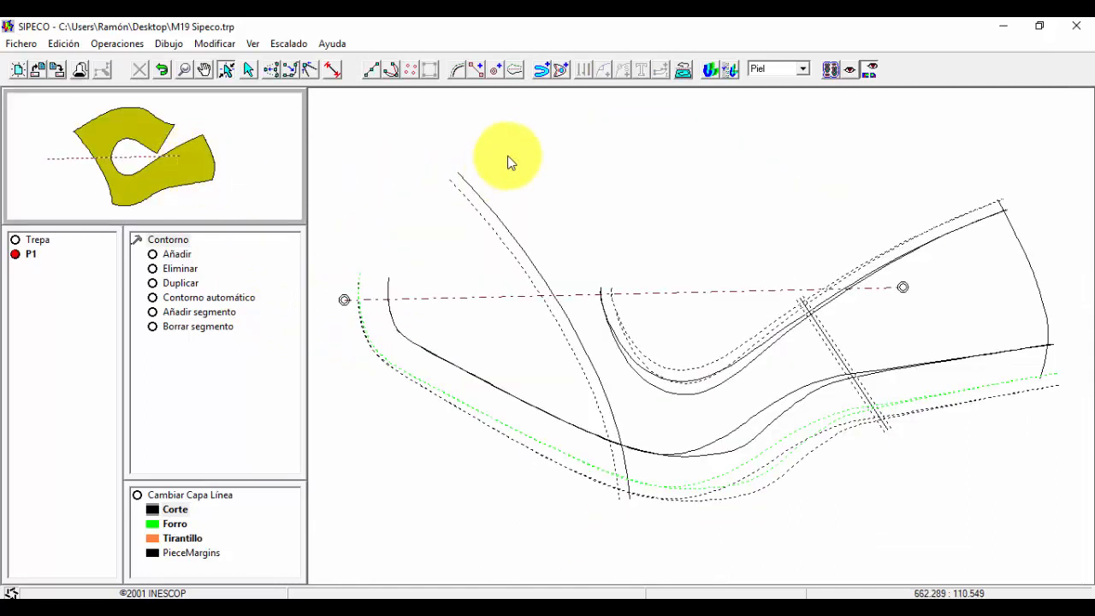
# - Outline a second piece for the mirrored back section using the mirrored topline, dashed cross-seam margin, lower margin line and back curve
pyautogui.click(540, 71)
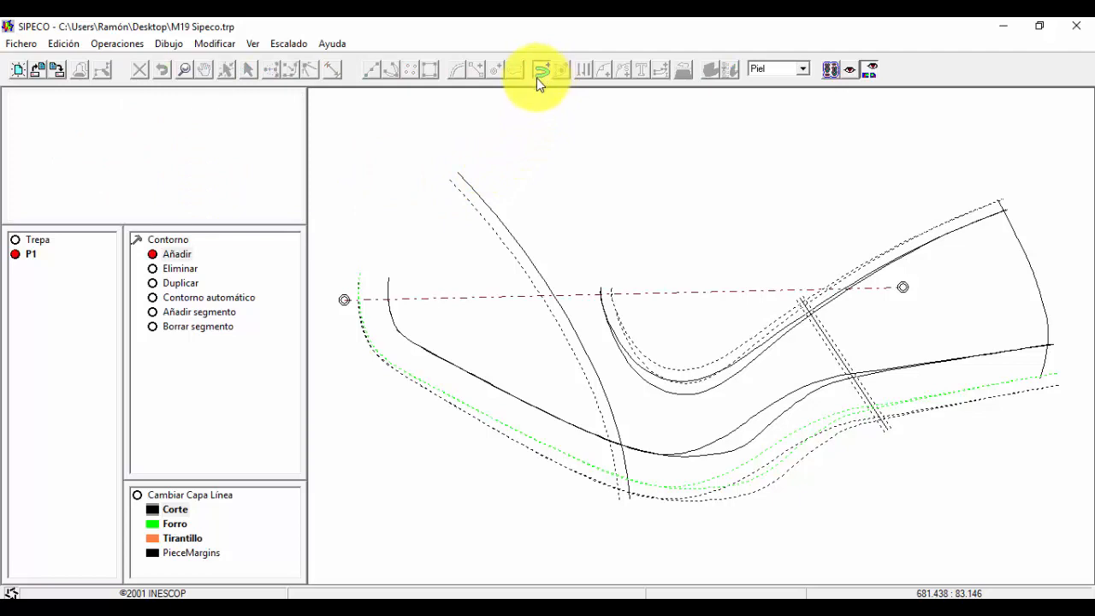
pyautogui.click(903, 289)
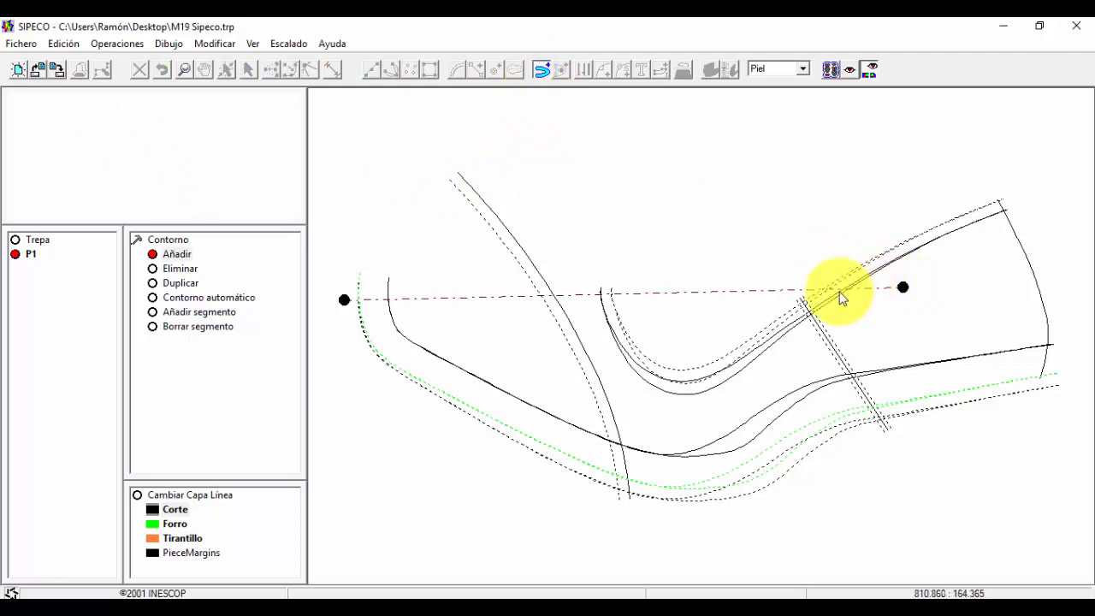
pyautogui.click(778, 322)
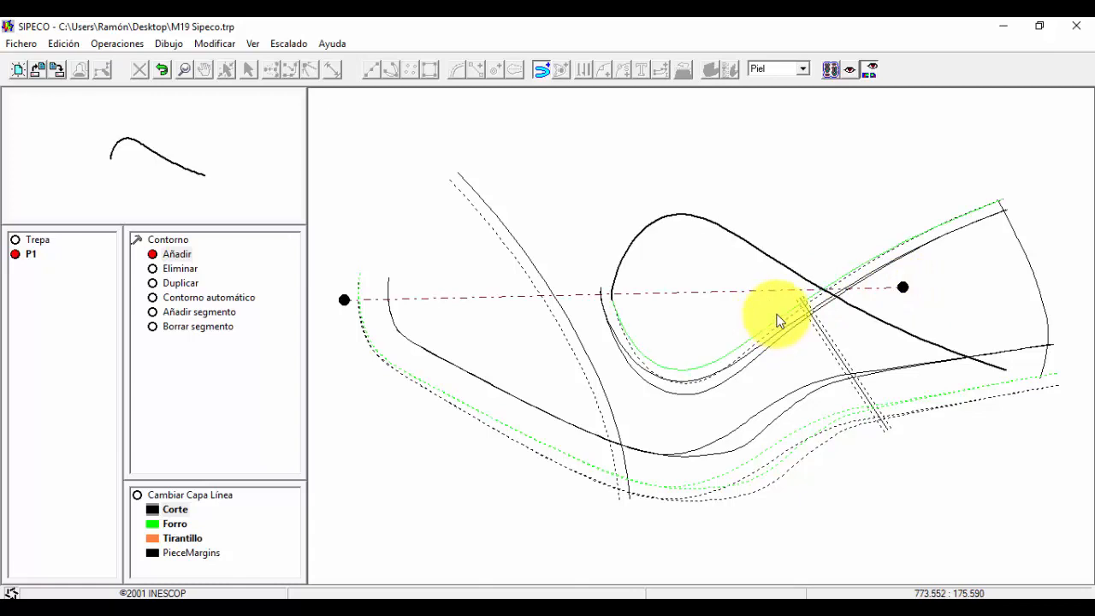
pyautogui.click(819, 343)
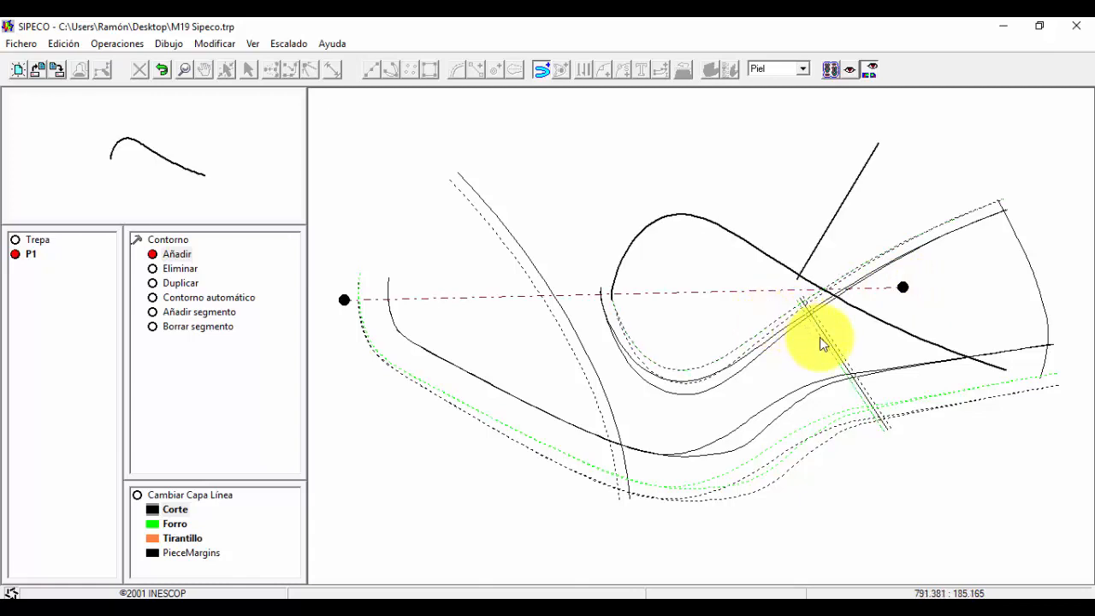
pyautogui.click(866, 425)
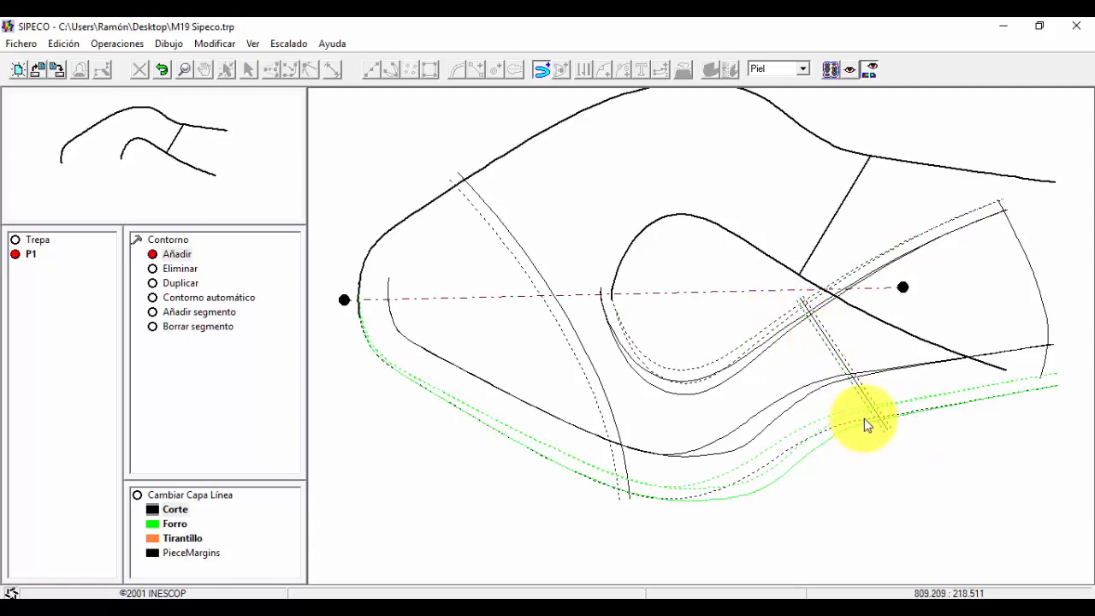
pyautogui.click(1035, 286)
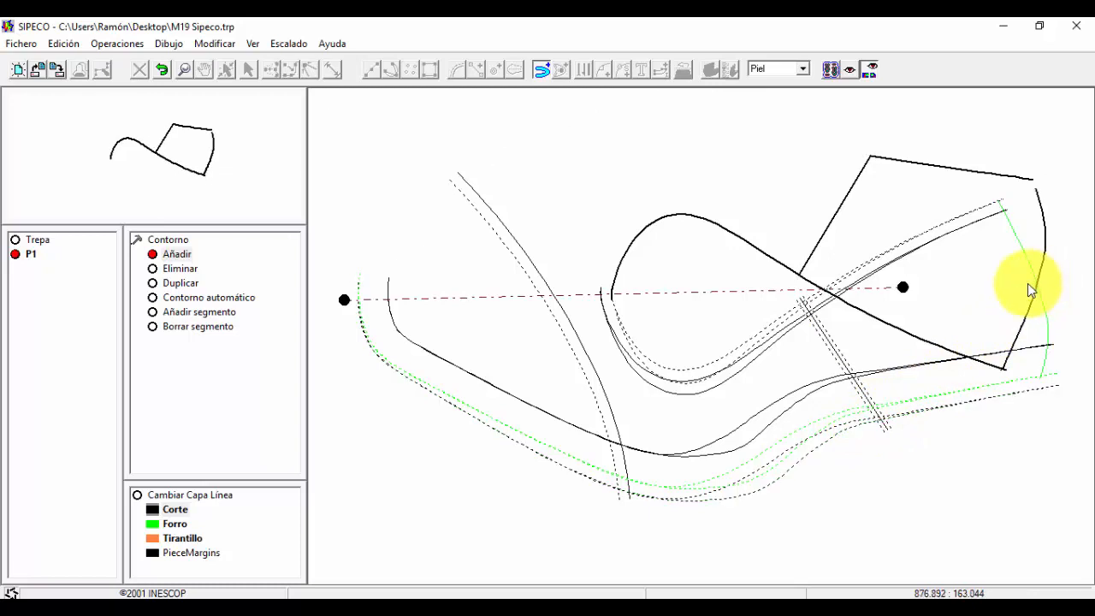
pyautogui.click(986, 230)
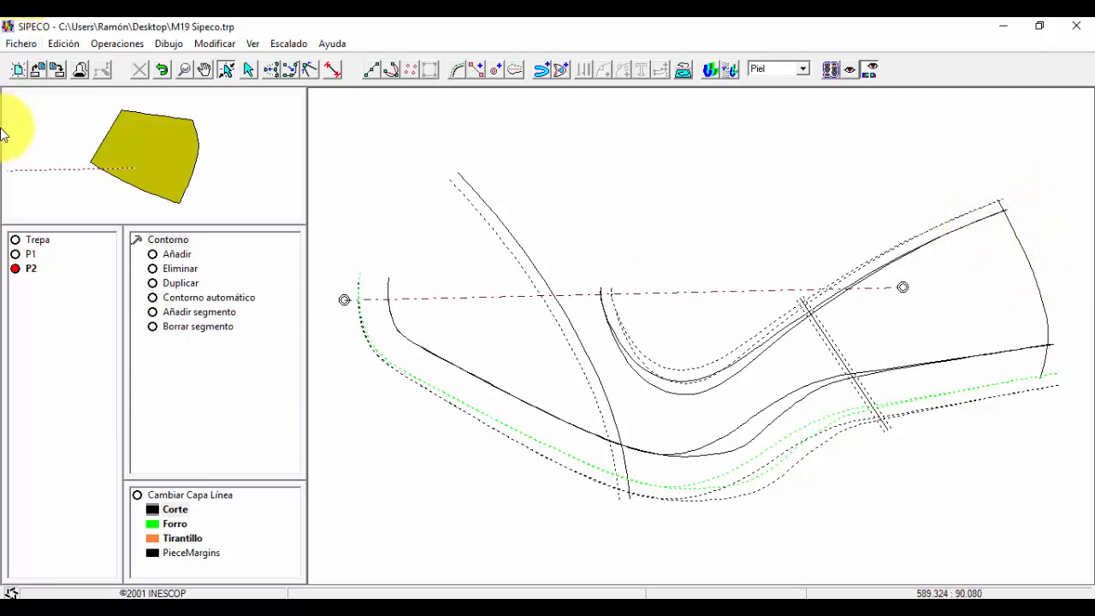
# - Examine pieces P1 and P2 enlarged, first P1 alone and then both overlaid
pyautogui.click(35, 255)
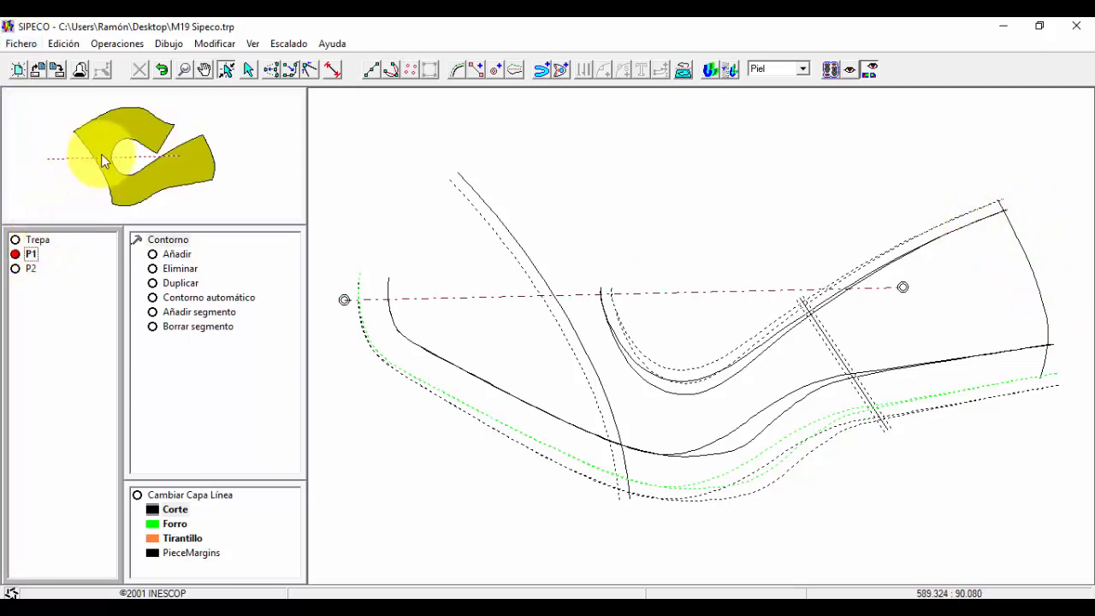
pyautogui.click(103, 160)
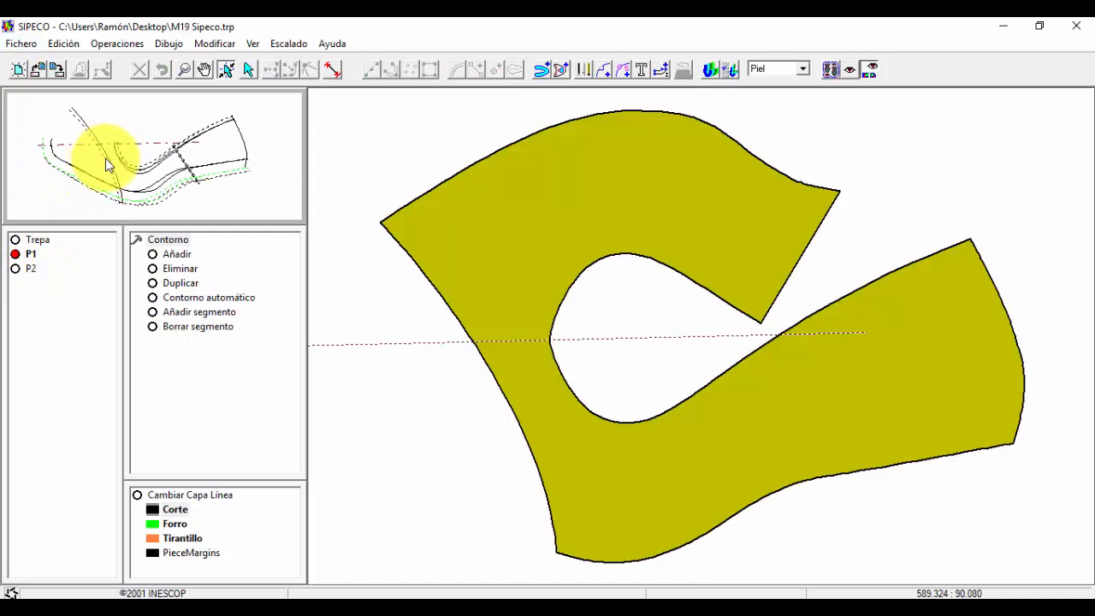
pyautogui.click(29, 269)
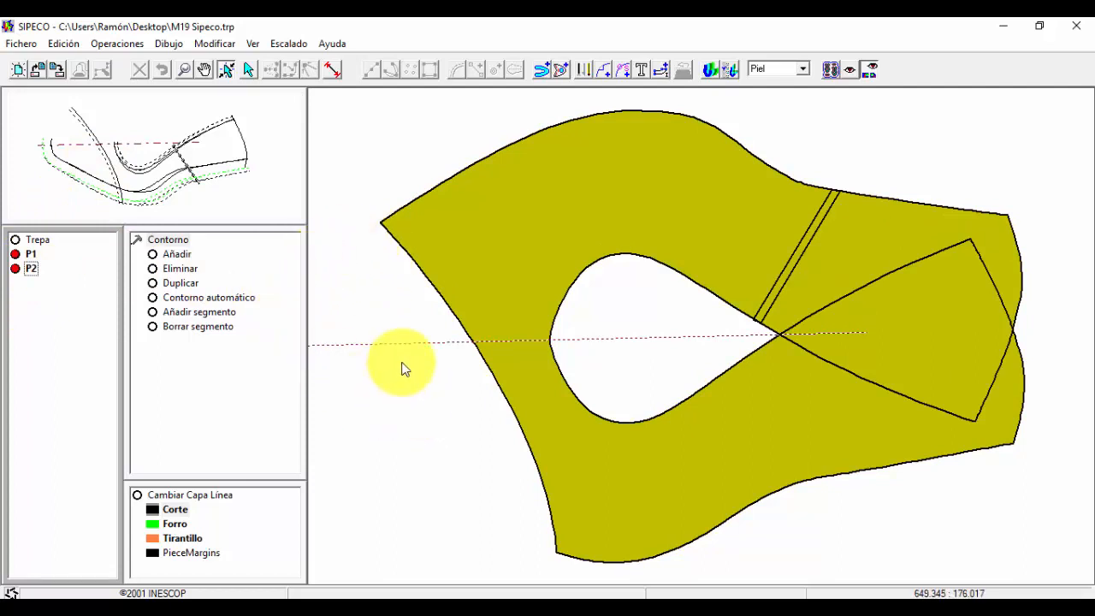
pyautogui.click(96, 137)
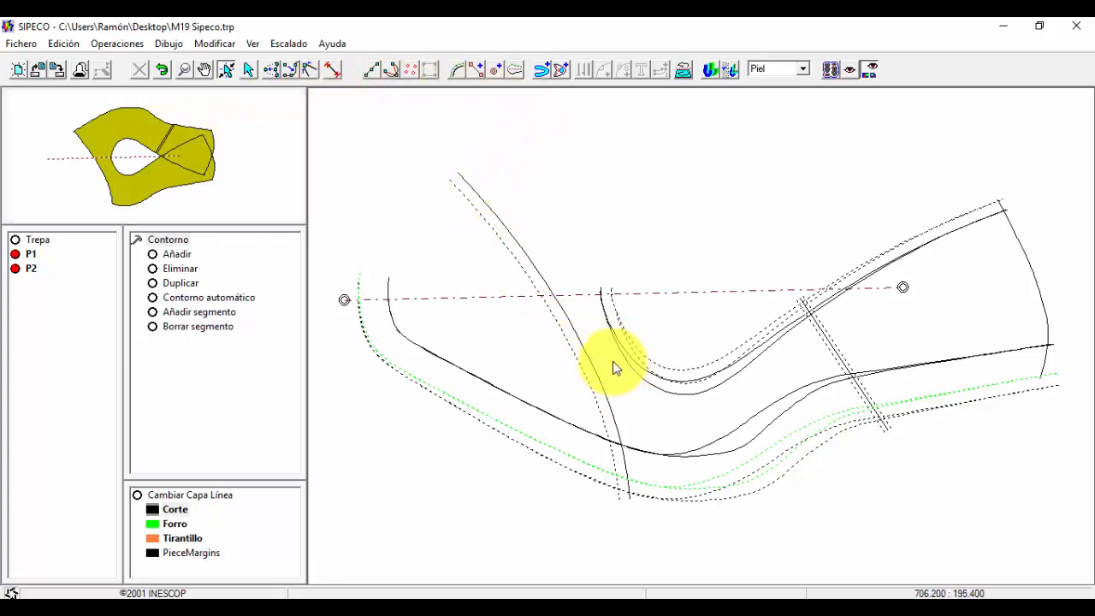
# - Add a Doblado margin to the solid toe curve, then an Entre de 8 mm margin to that new margin line
pyautogui.click(460, 72)
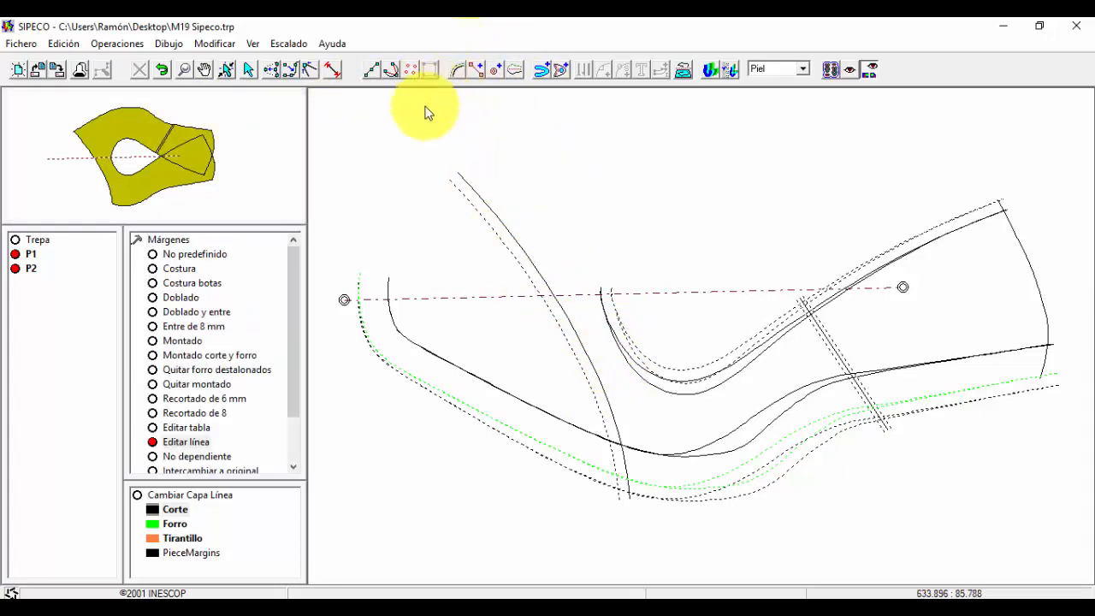
pyautogui.click(181, 296)
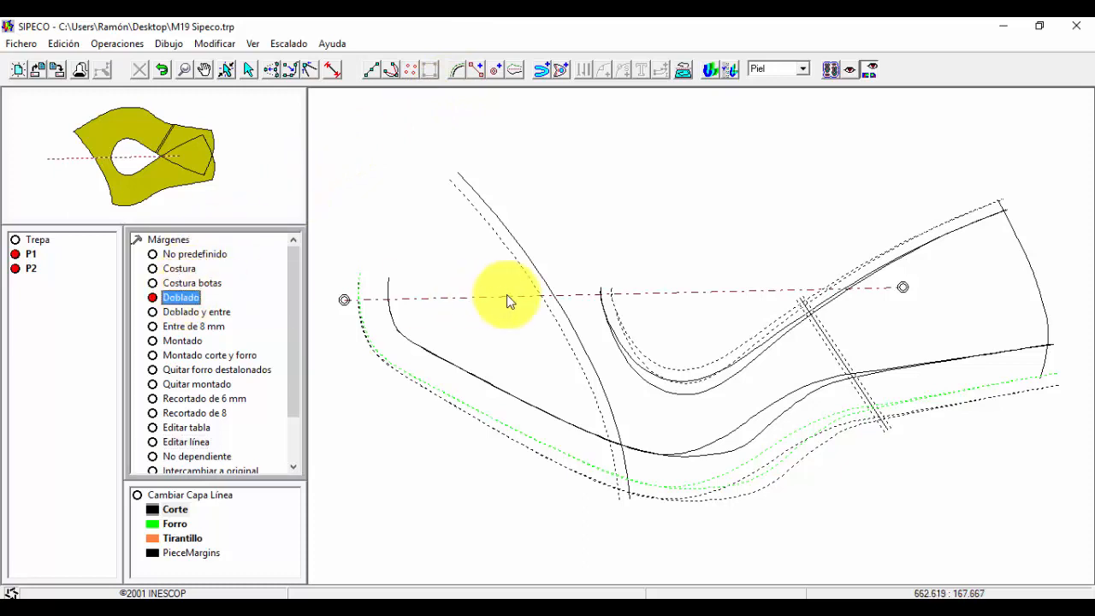
pyautogui.click(573, 326)
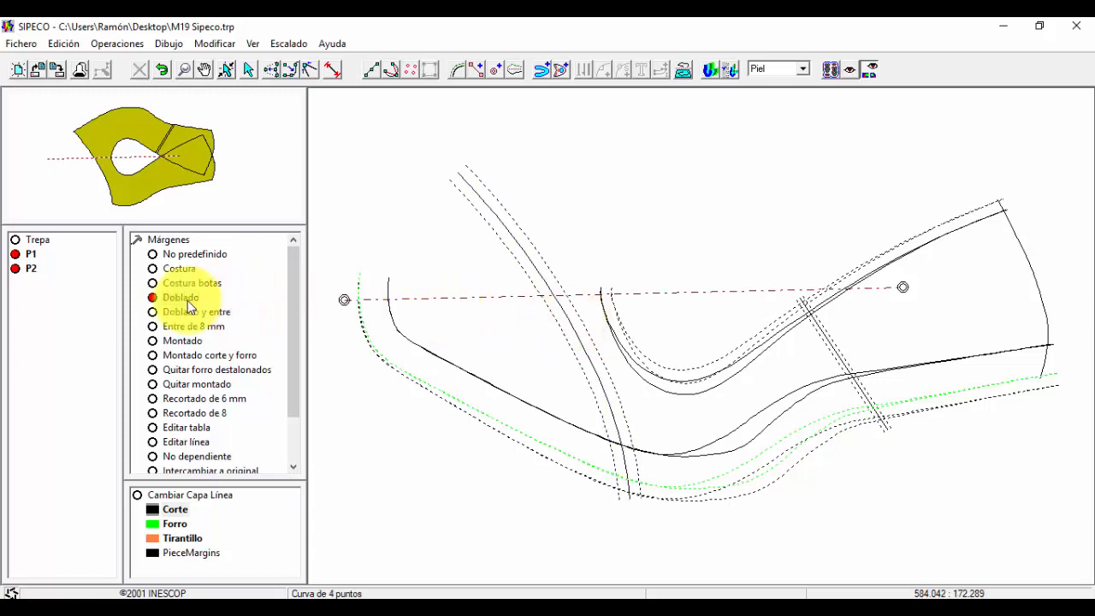
pyautogui.click(190, 326)
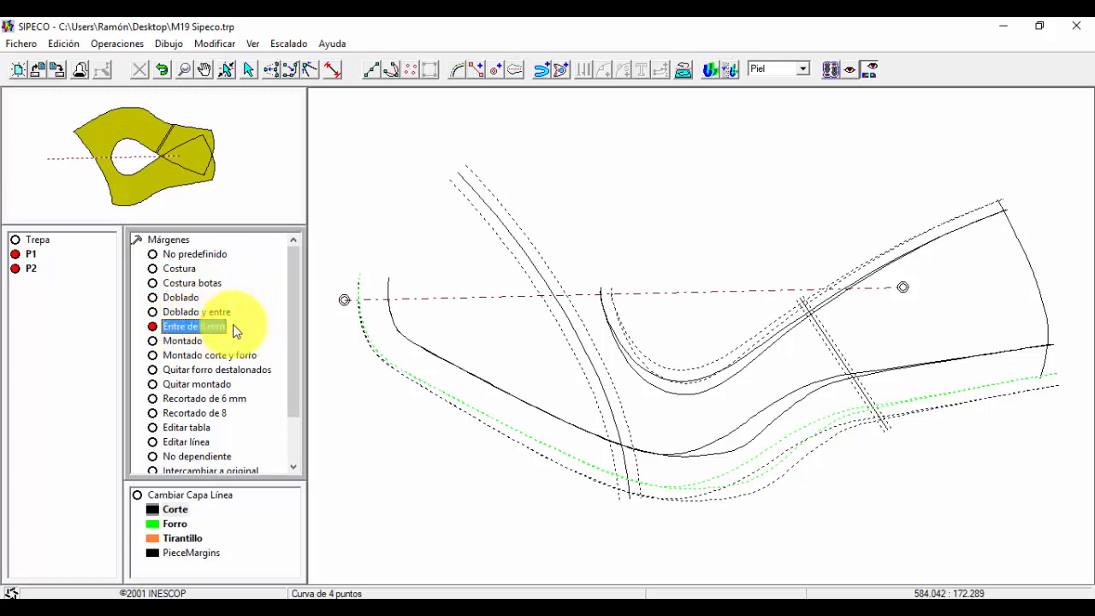
pyautogui.click(589, 342)
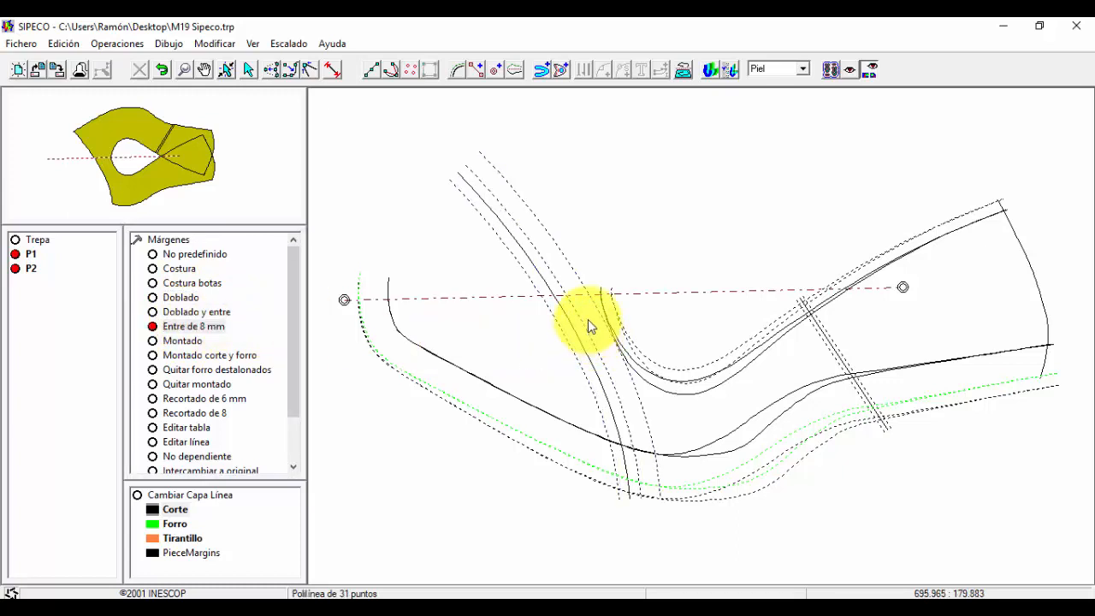
pyautogui.click(639, 255)
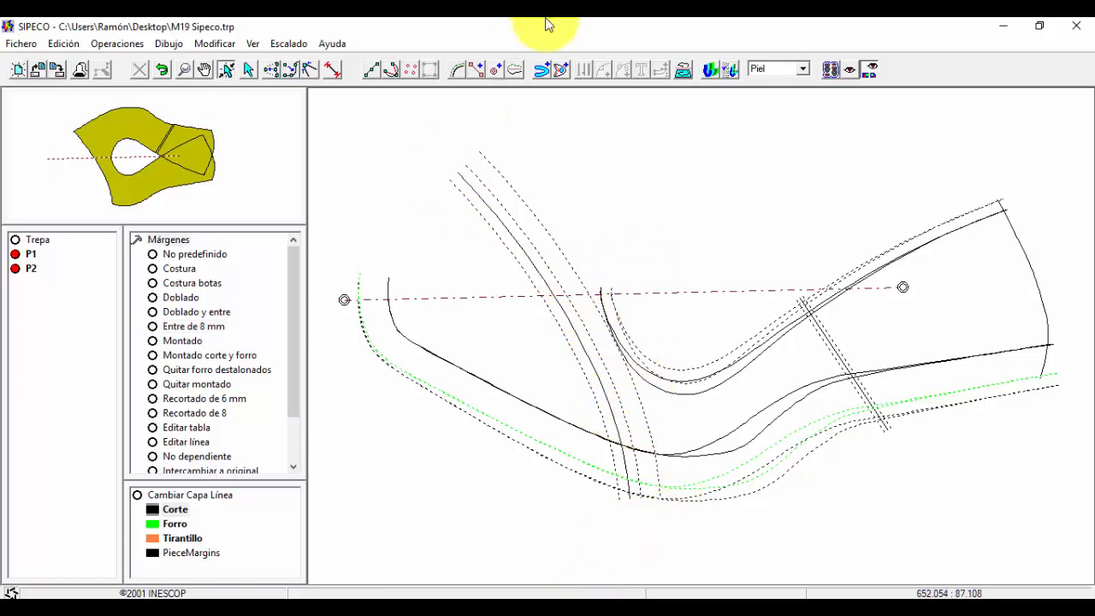
# - Outline a toe piece bounded by the outermost 8 mm toe margin and the lower margin line with its mirrored half
pyautogui.click(541, 73)
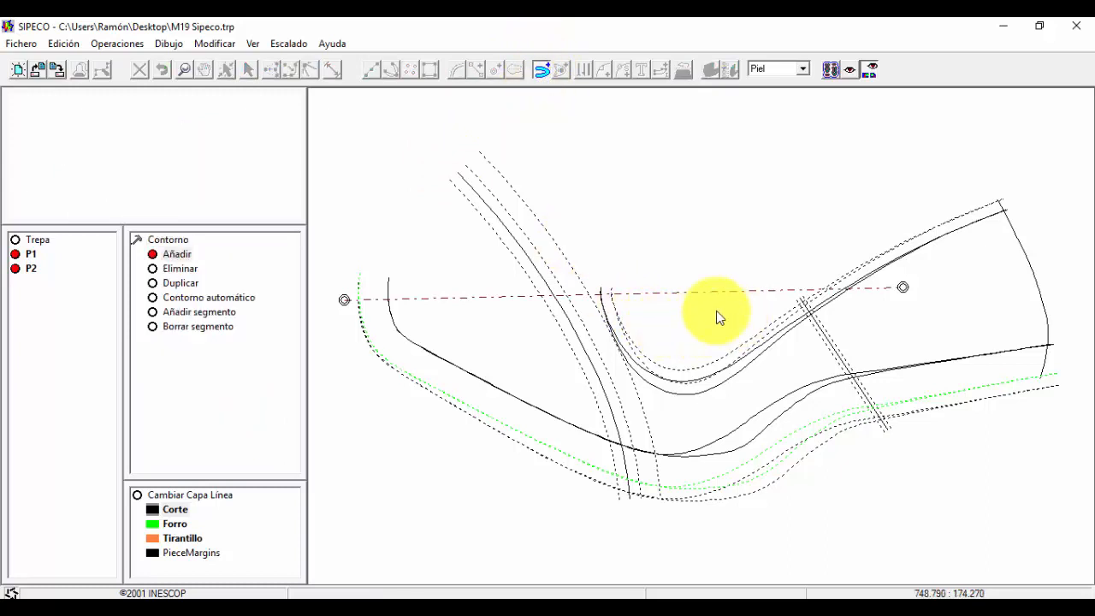
pyautogui.click(509, 182)
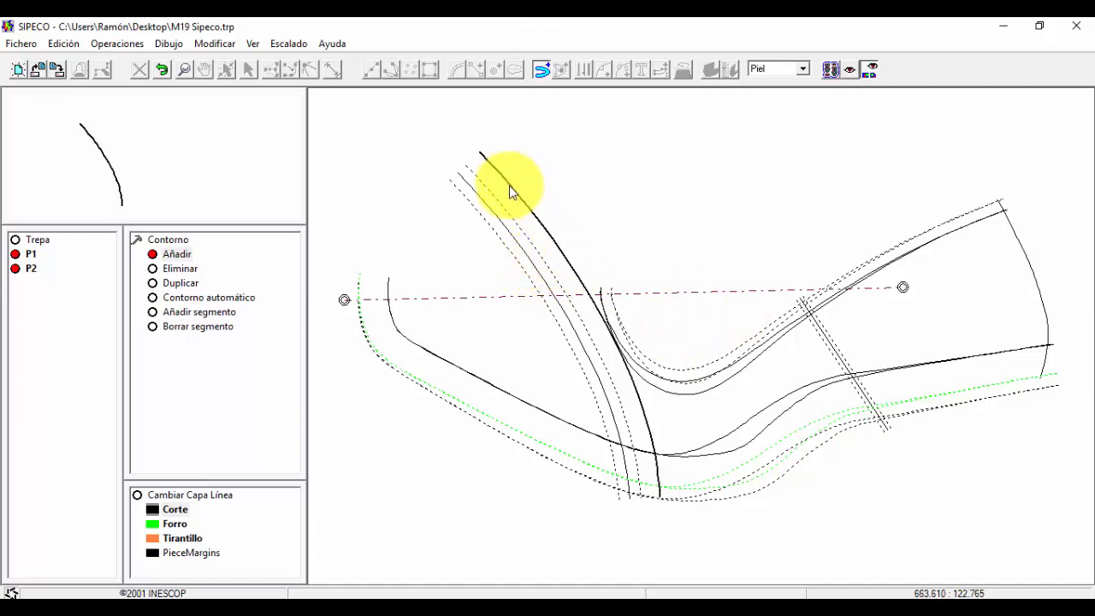
pyautogui.click(902, 286)
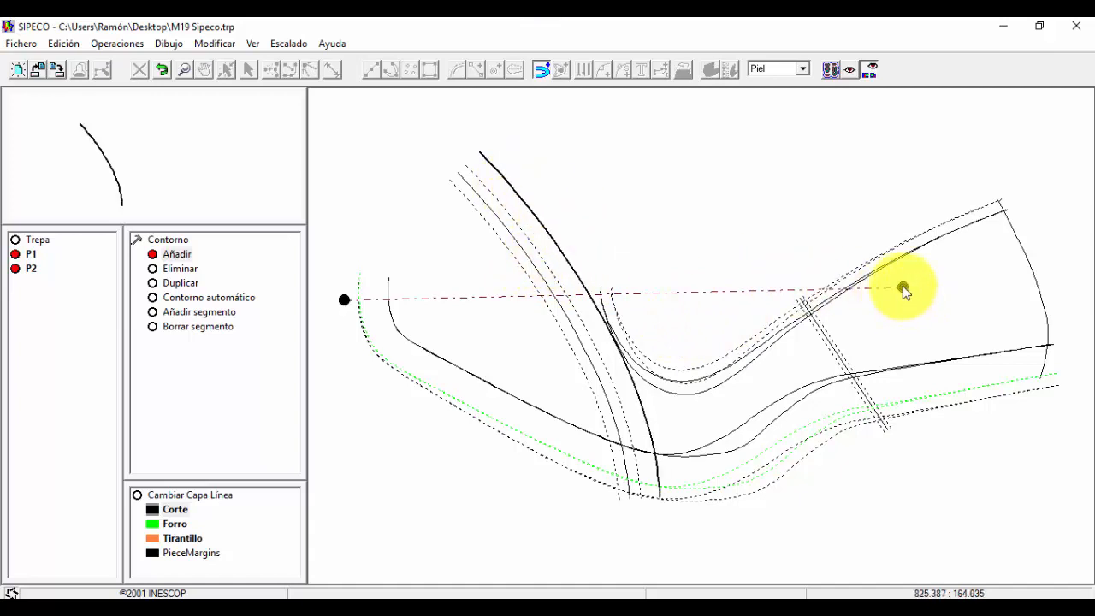
pyautogui.click(733, 497)
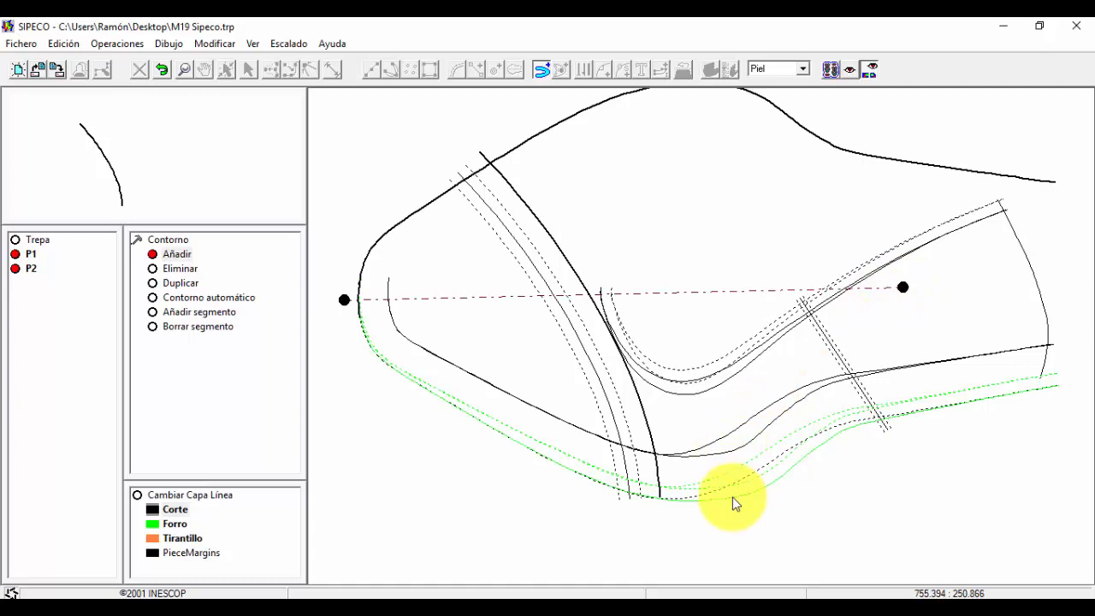
pyautogui.click(902, 286)
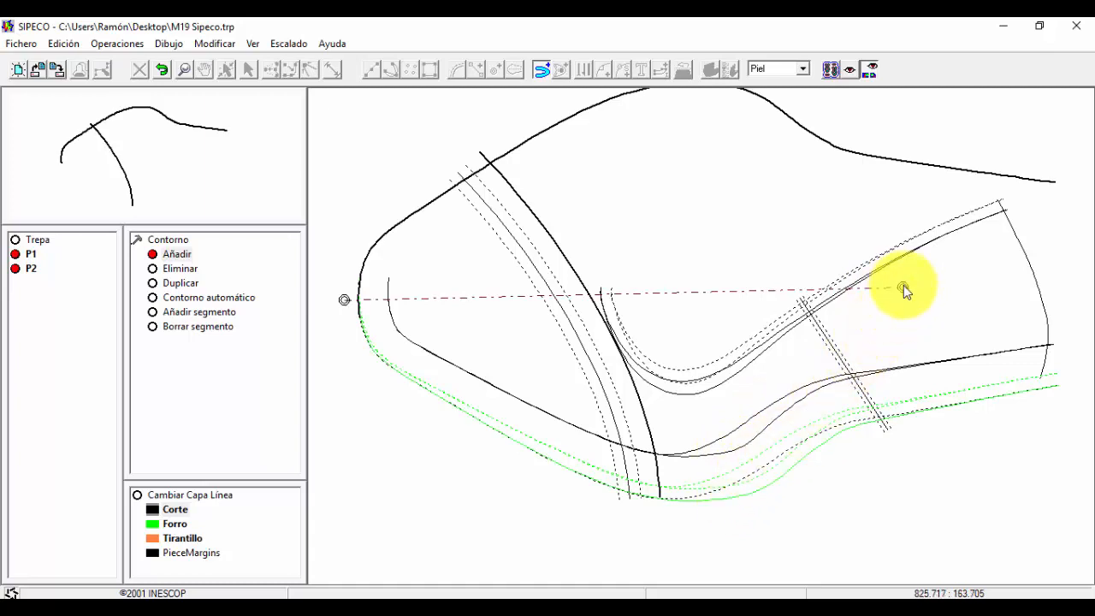
pyautogui.click(761, 465)
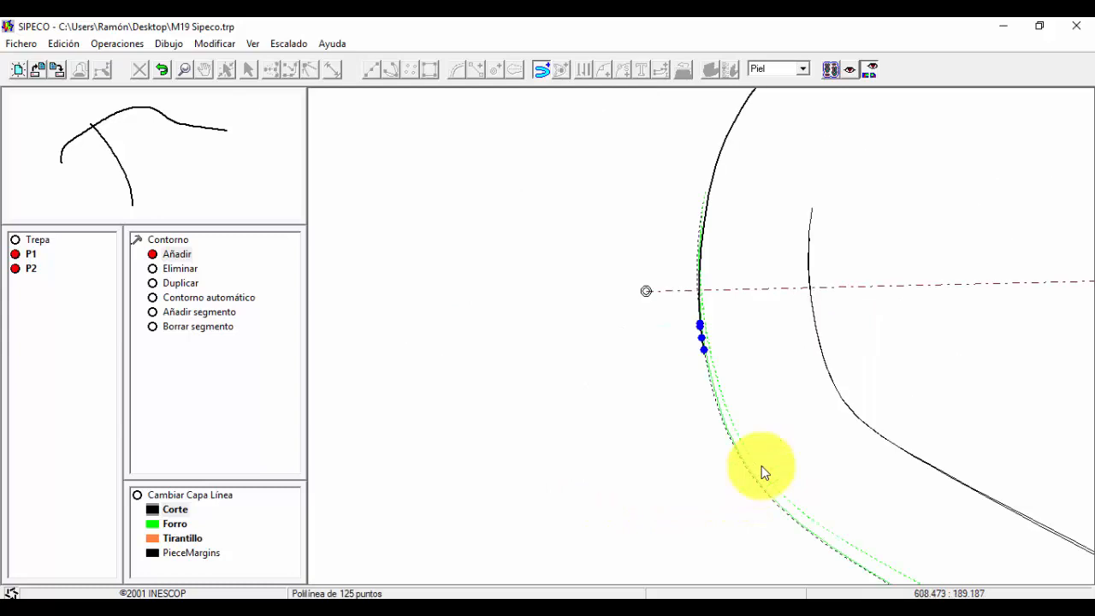
pyautogui.click(705, 352)
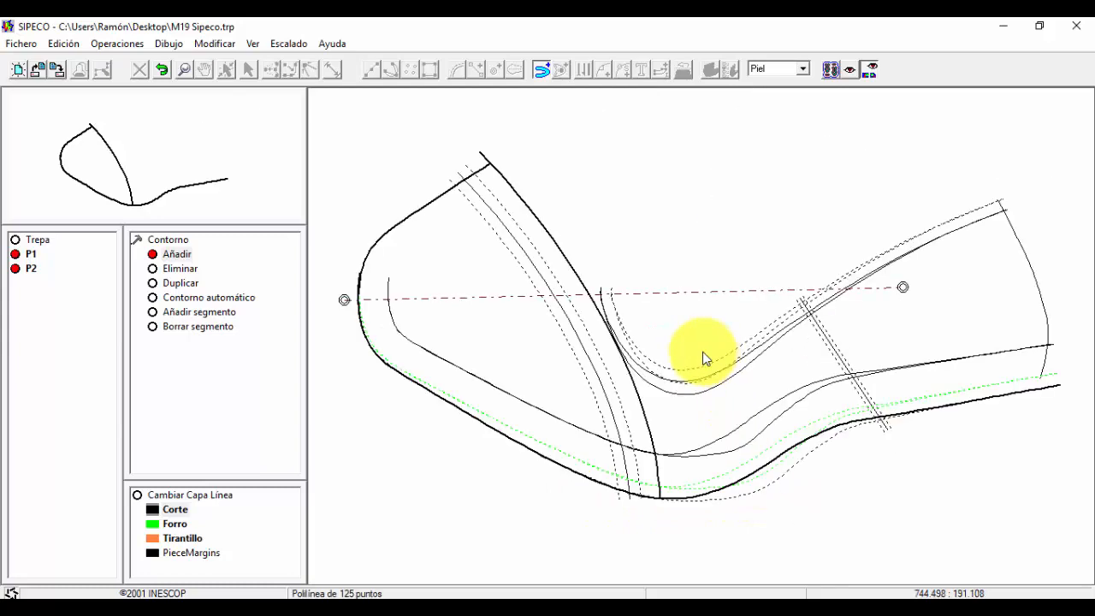
pyautogui.click(558, 342)
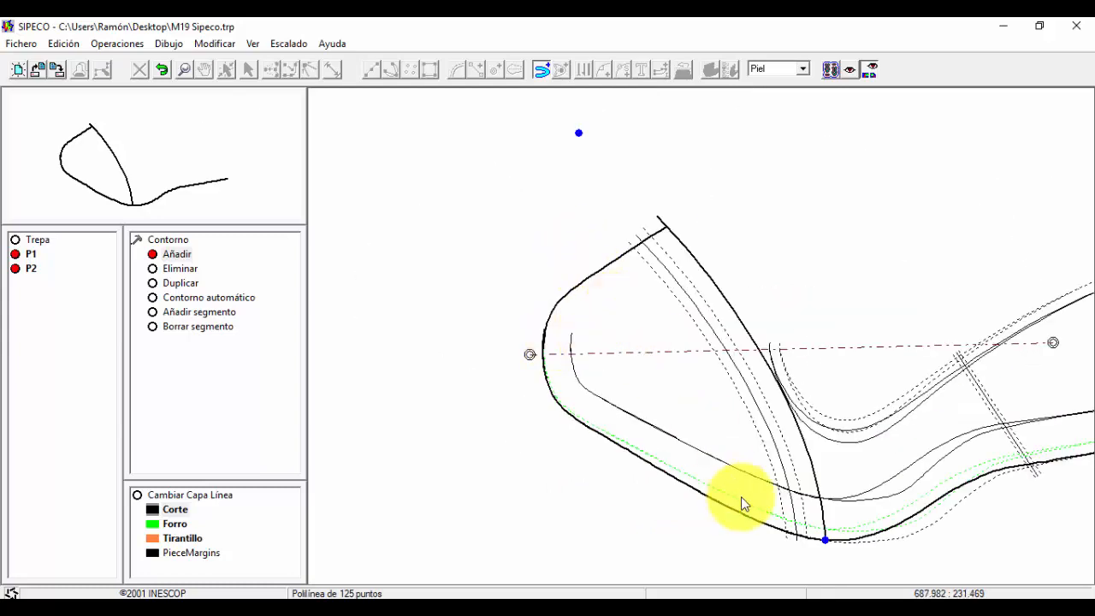
pyautogui.click(827, 544)
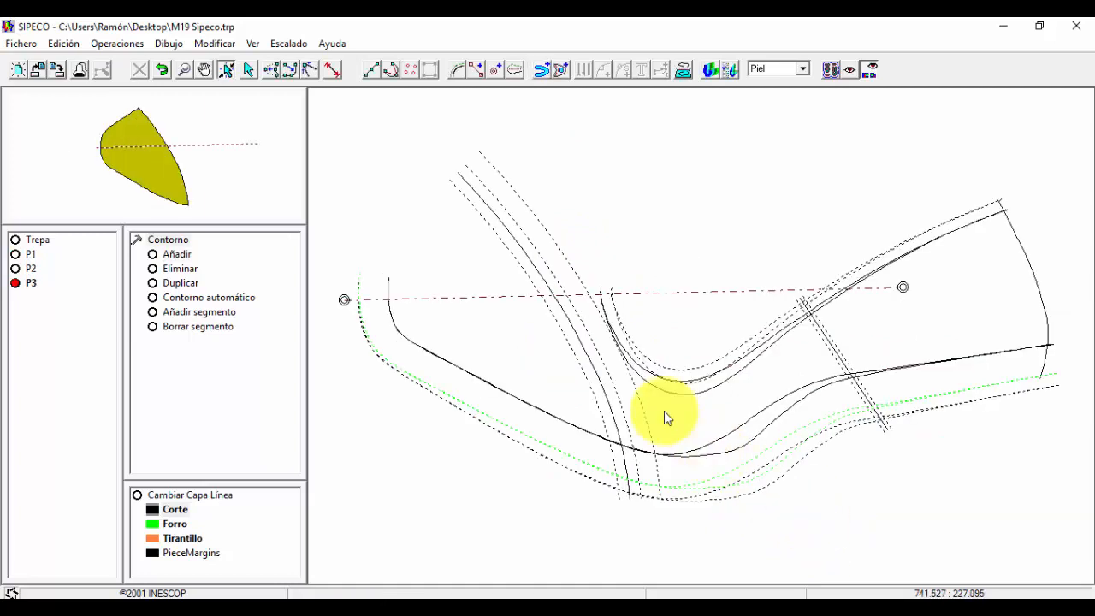
# - Examine piece P3 enlarged on its own, then P1 alone, then P1 and P3 overlaid
pyautogui.click(190, 195)
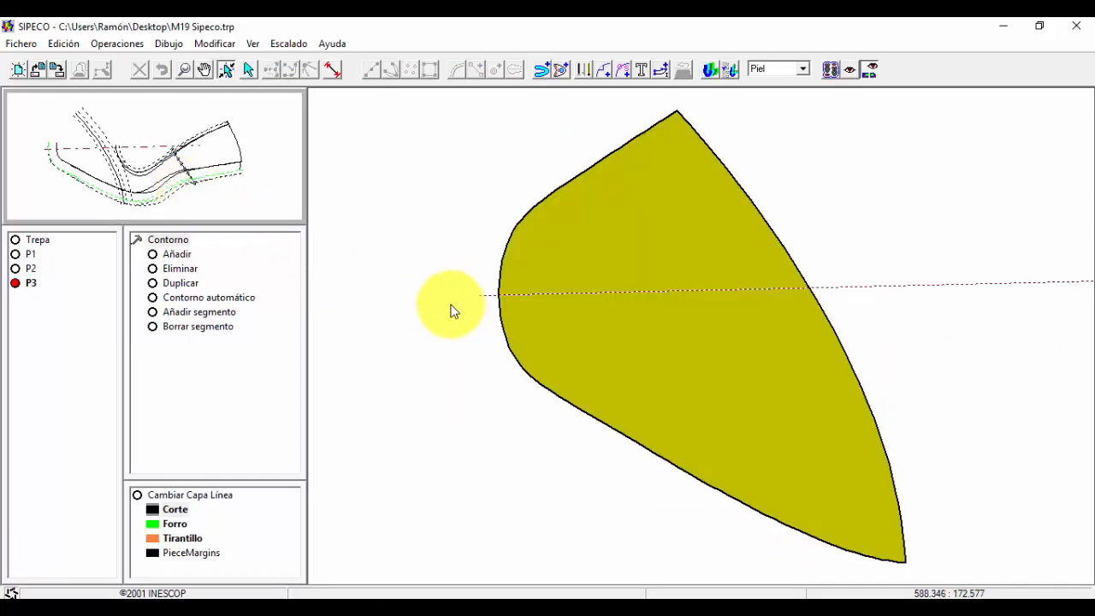
pyautogui.click(34, 256)
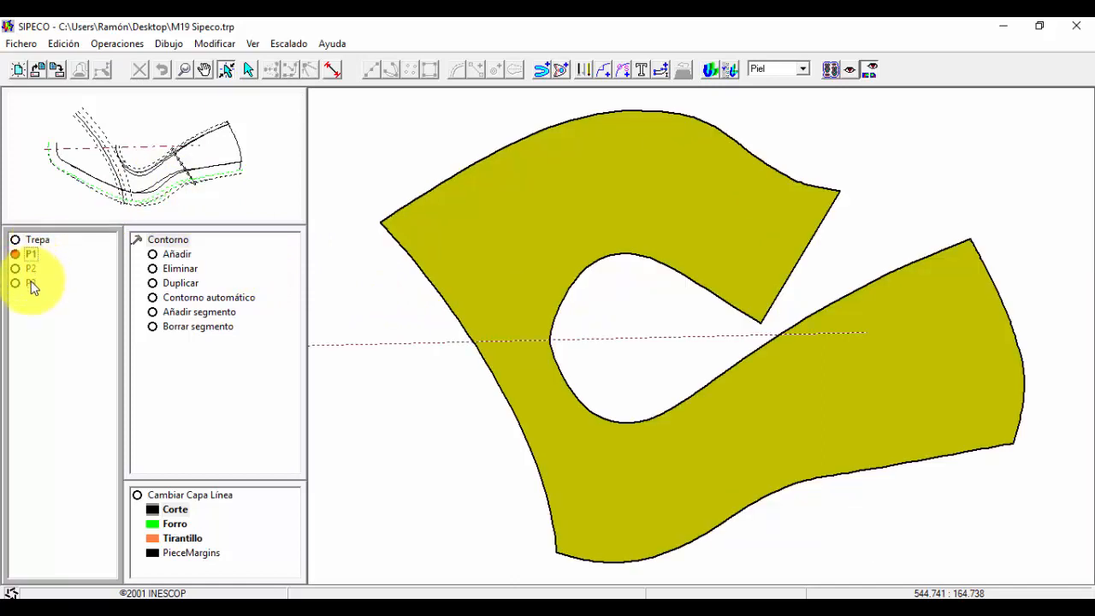
pyautogui.click(32, 284)
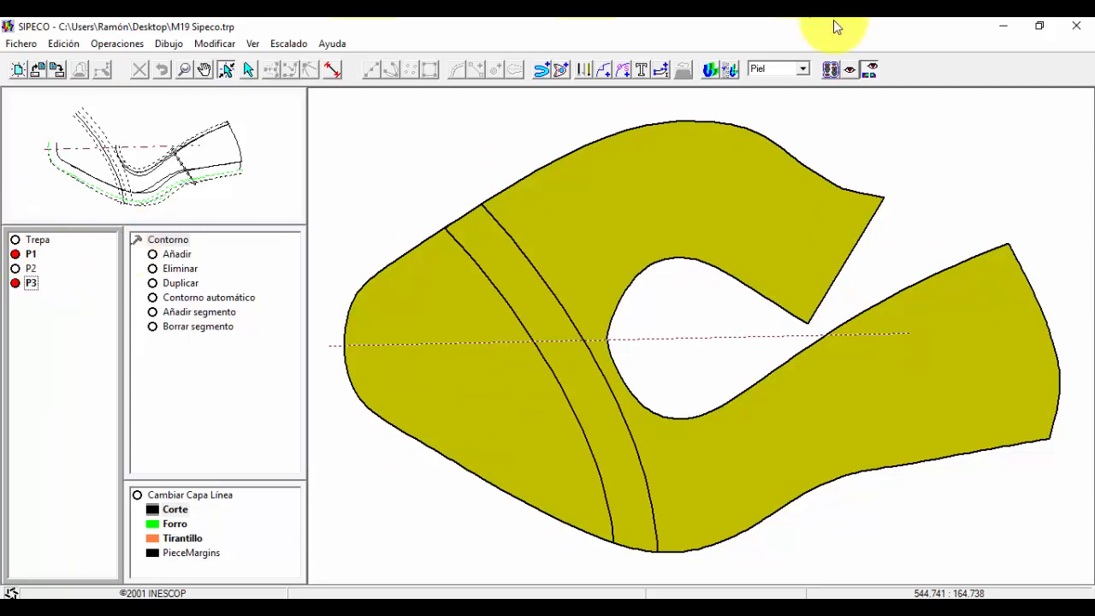
pyautogui.click(533, 103)
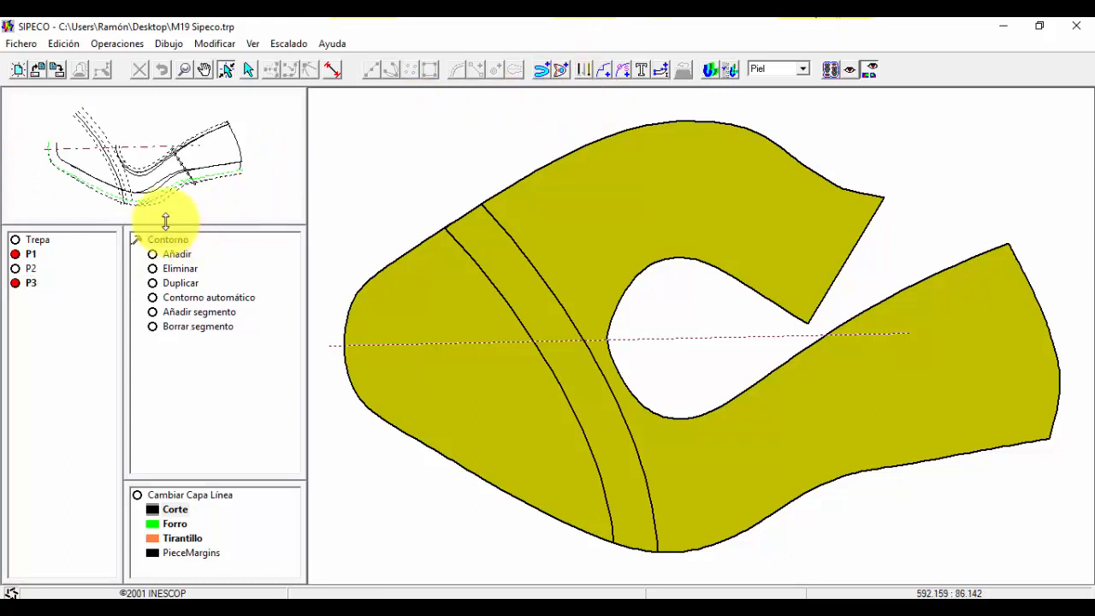
# - Add a V-shaped contour notch of depth 3 and width 6 to the upper outer edge of piece P1
pyautogui.click(34, 254)
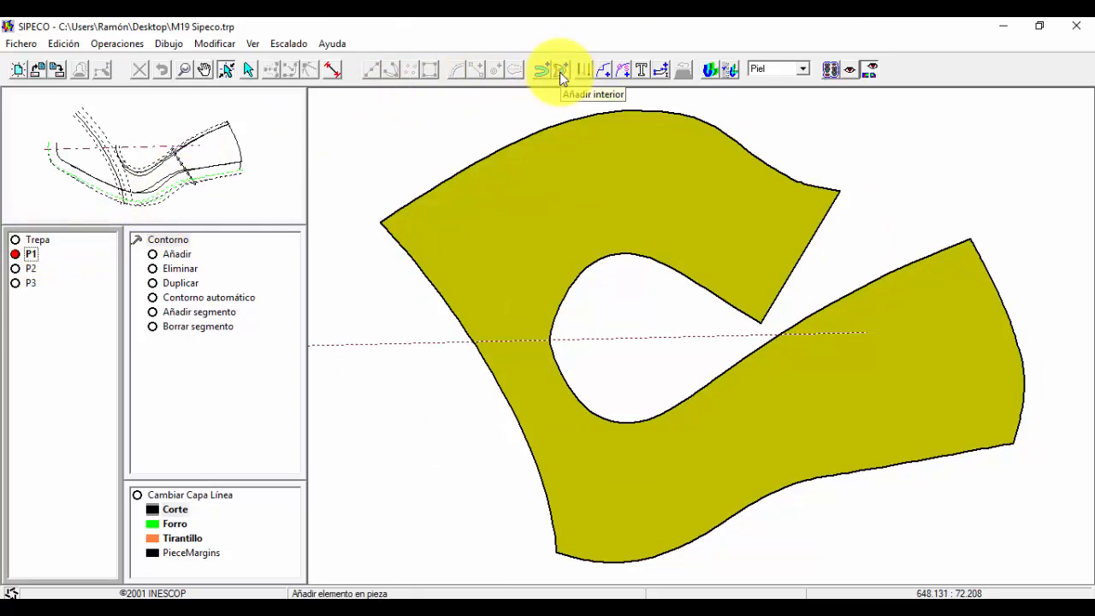
pyautogui.click(583, 70)
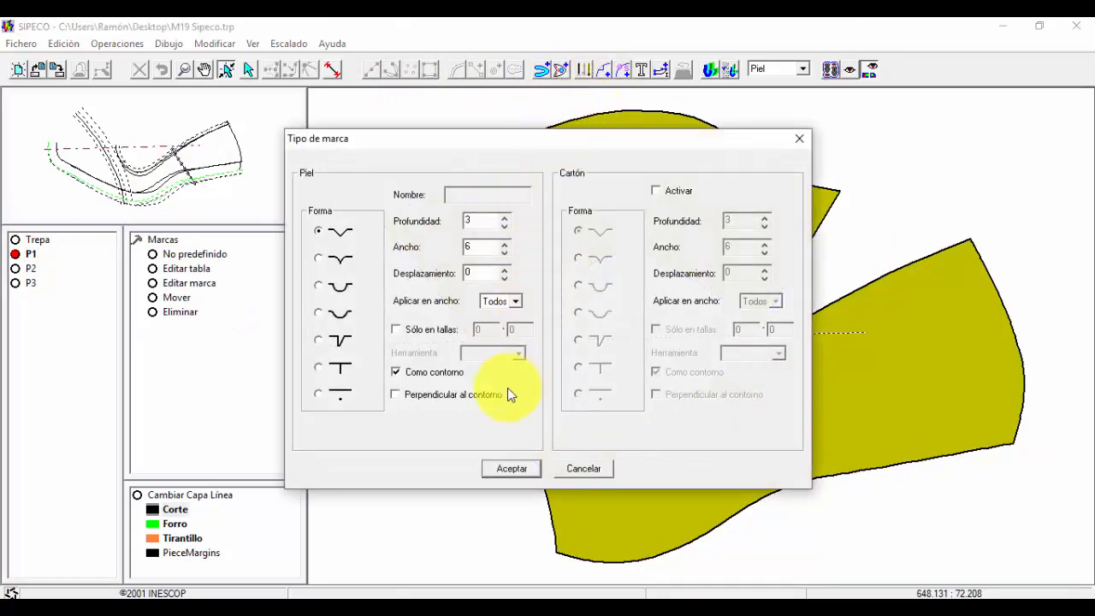
pyautogui.click(509, 469)
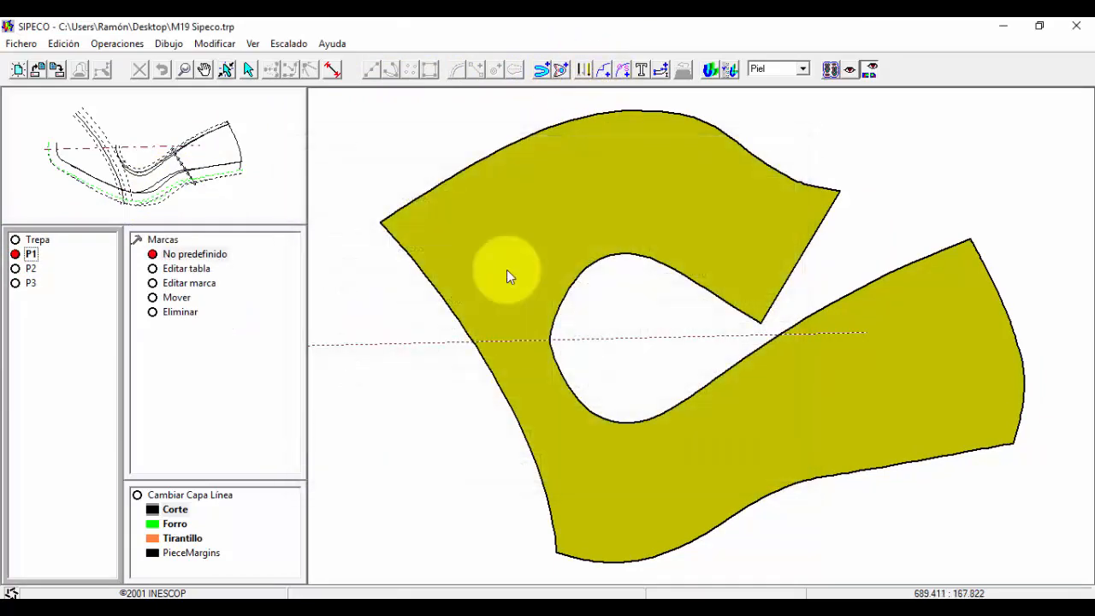
pyautogui.click(526, 140)
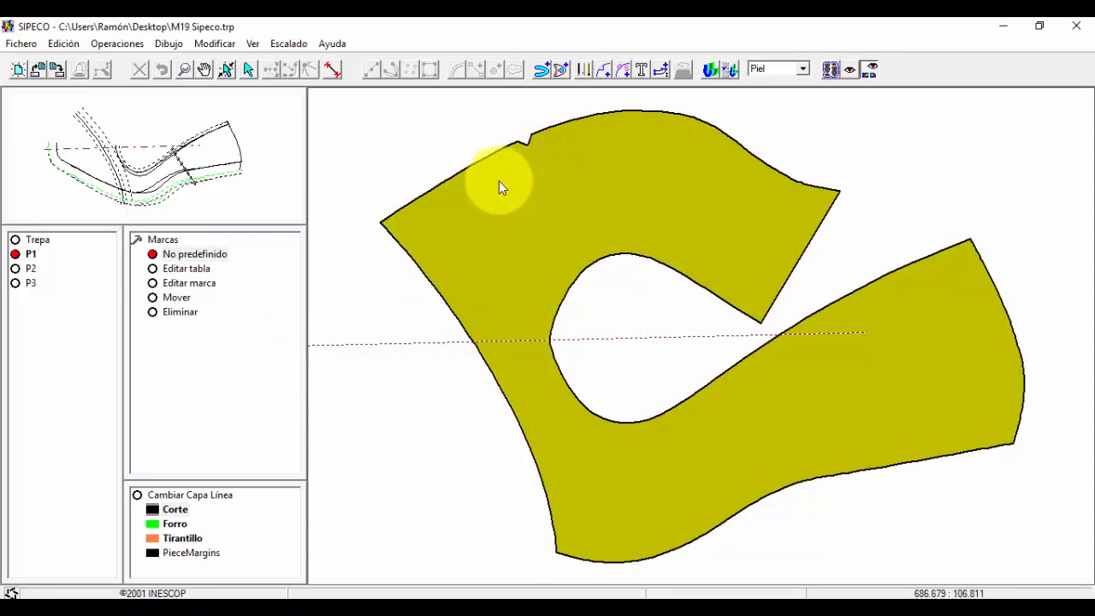
pyautogui.rightClick(439, 131)
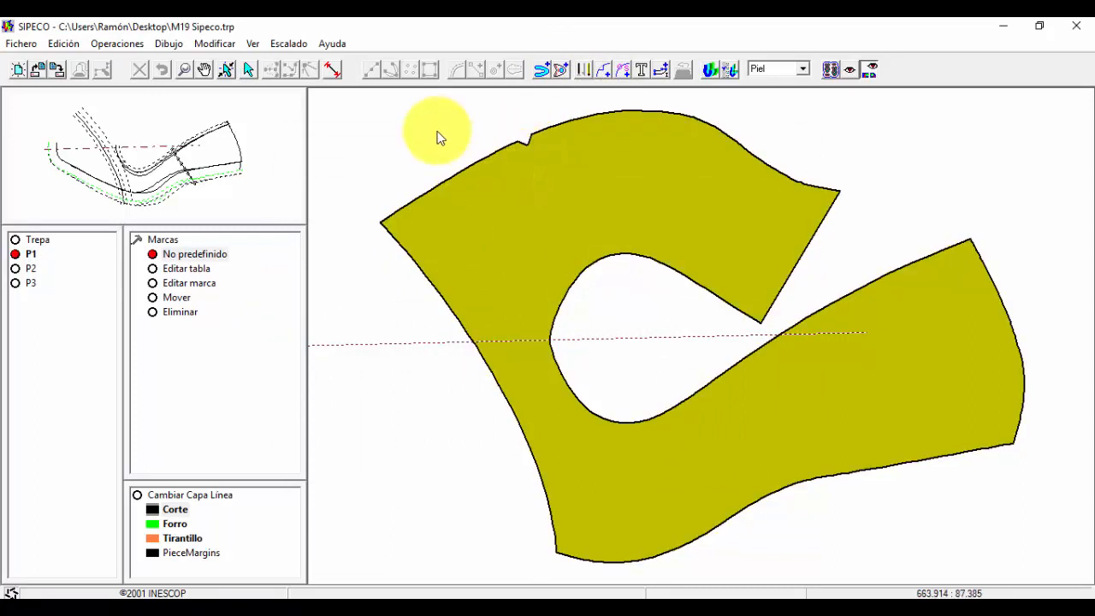
# - Add a V-shaped contour notch of depth 3 and width 6 midway along the upper edge of piece P2
pyautogui.click(33, 268)
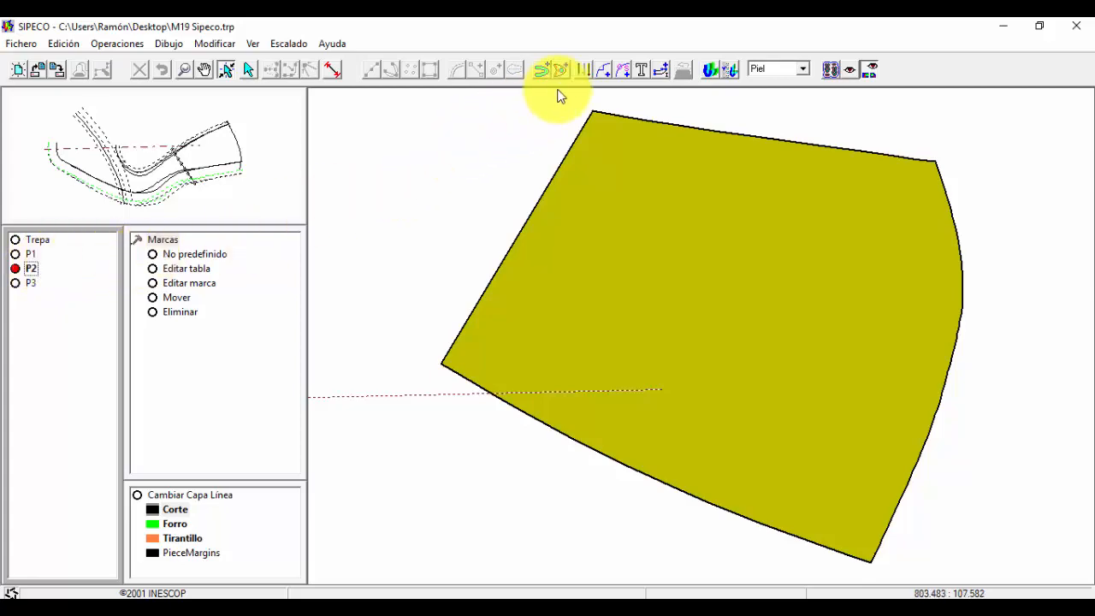
pyautogui.click(603, 72)
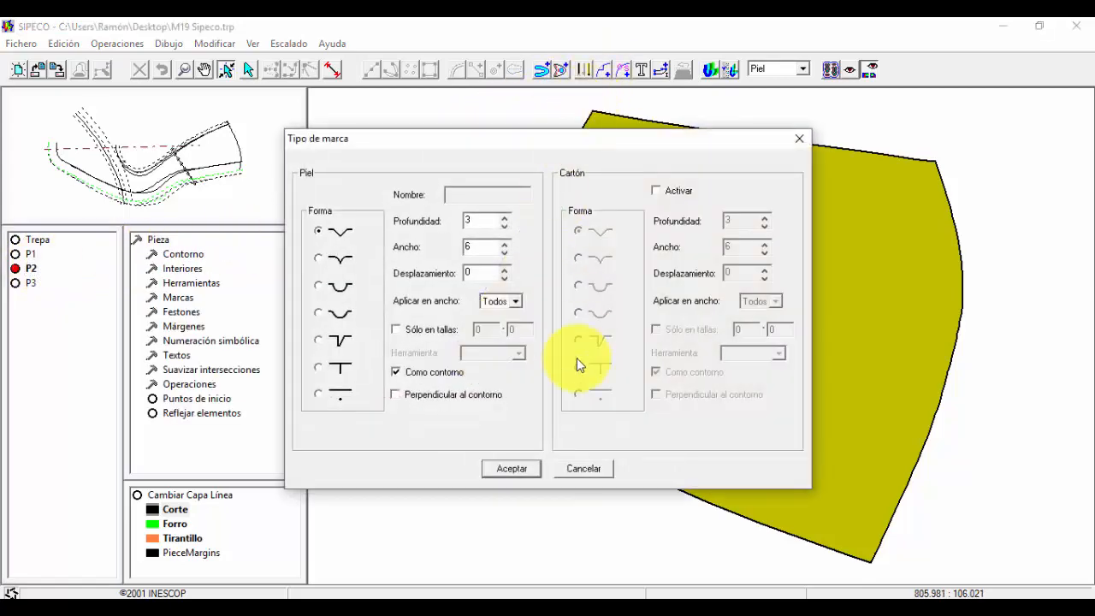
pyautogui.click(517, 464)
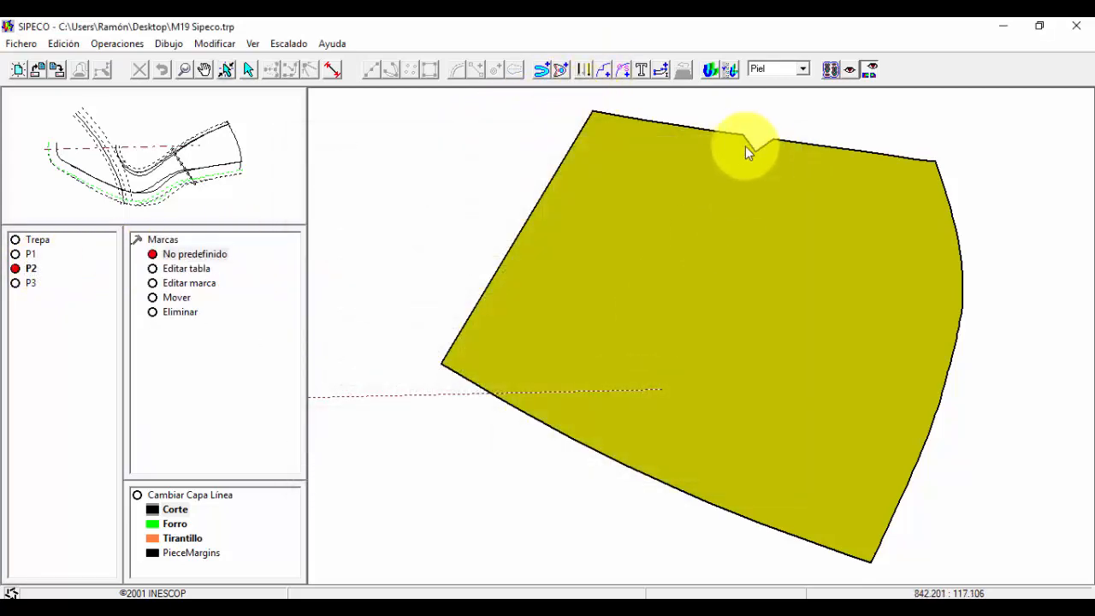
pyautogui.click(751, 146)
# - Add V-shaped notches to piece P3, one on its upper outer edge and one at the toe tip on the symmetry axis
pyautogui.click(15, 284)
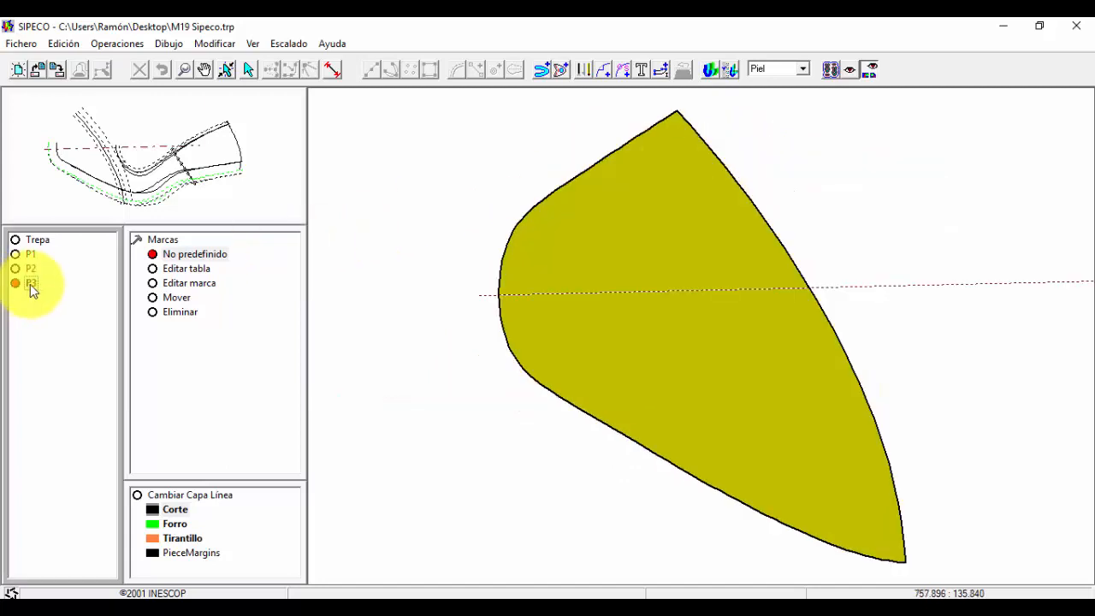
pyautogui.click(592, 168)
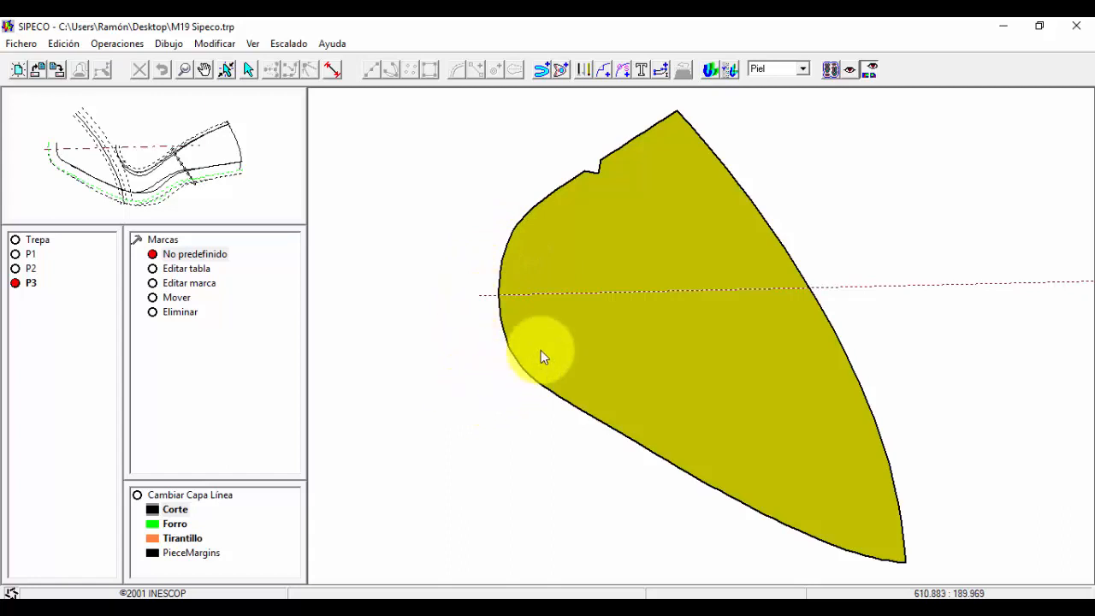
pyautogui.click(510, 295)
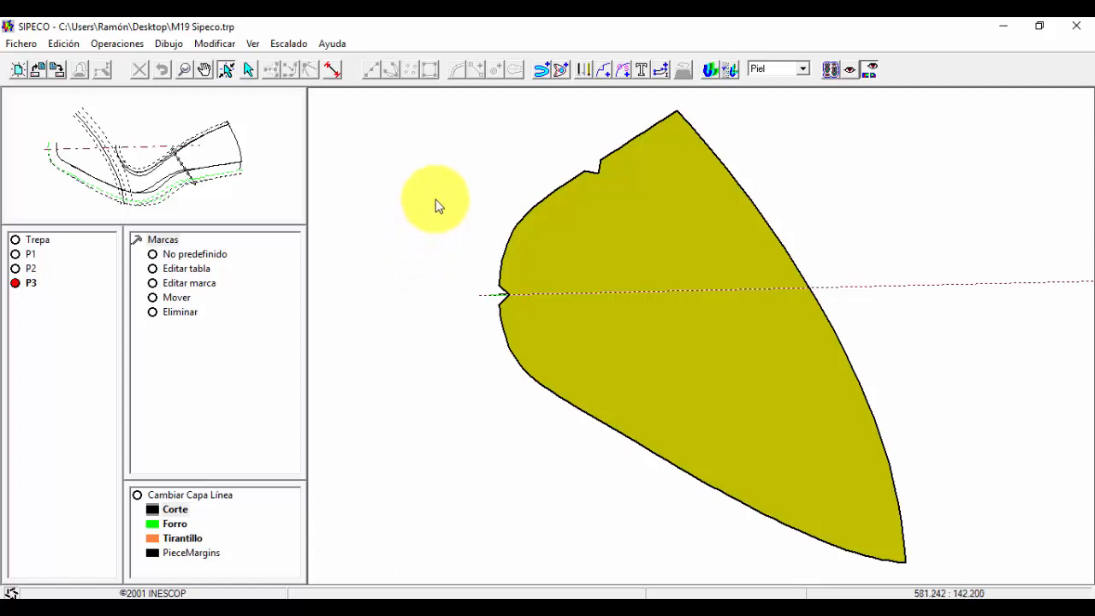
# - Add the dashed Doblado margin line and the solid toe curve to piece P3 as interior lines
pyautogui.click(561, 71)
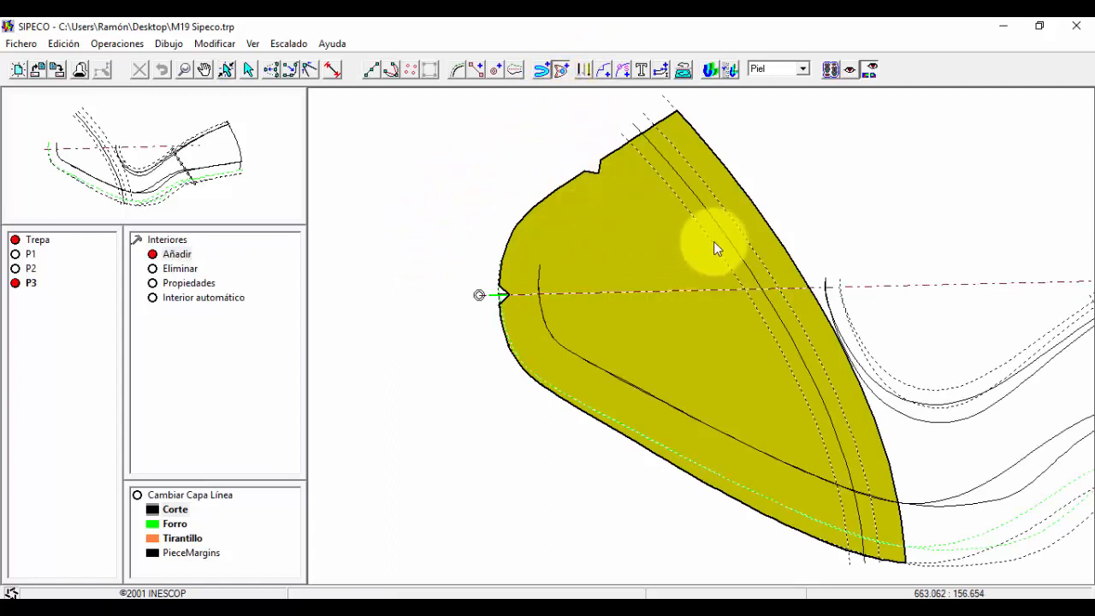
pyautogui.click(731, 223)
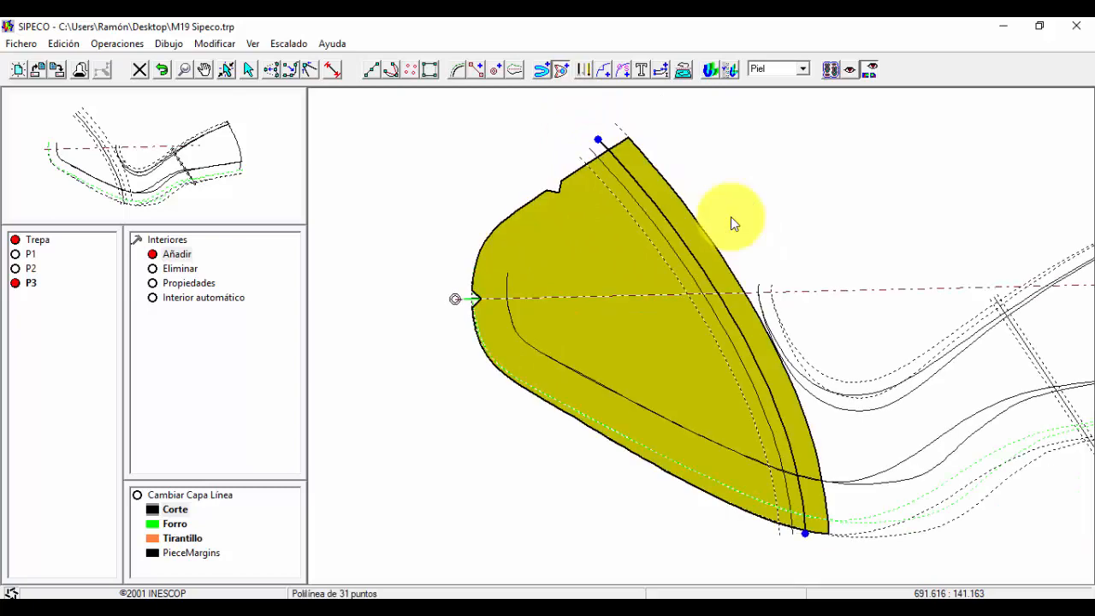
pyautogui.rightClick(730, 211)
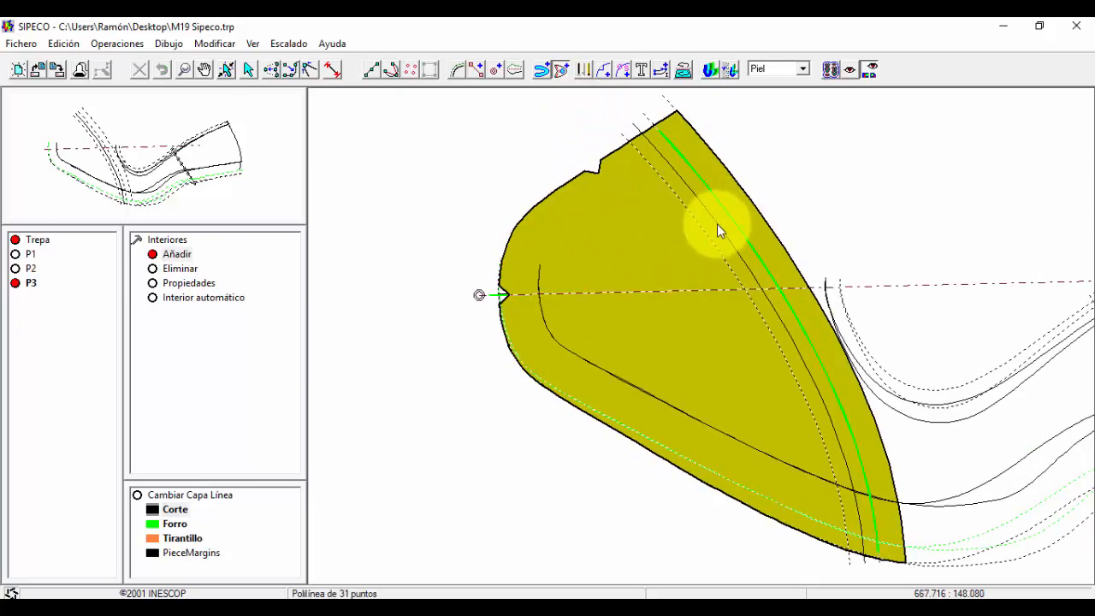
pyautogui.click(717, 223)
pyautogui.rightClick(739, 200)
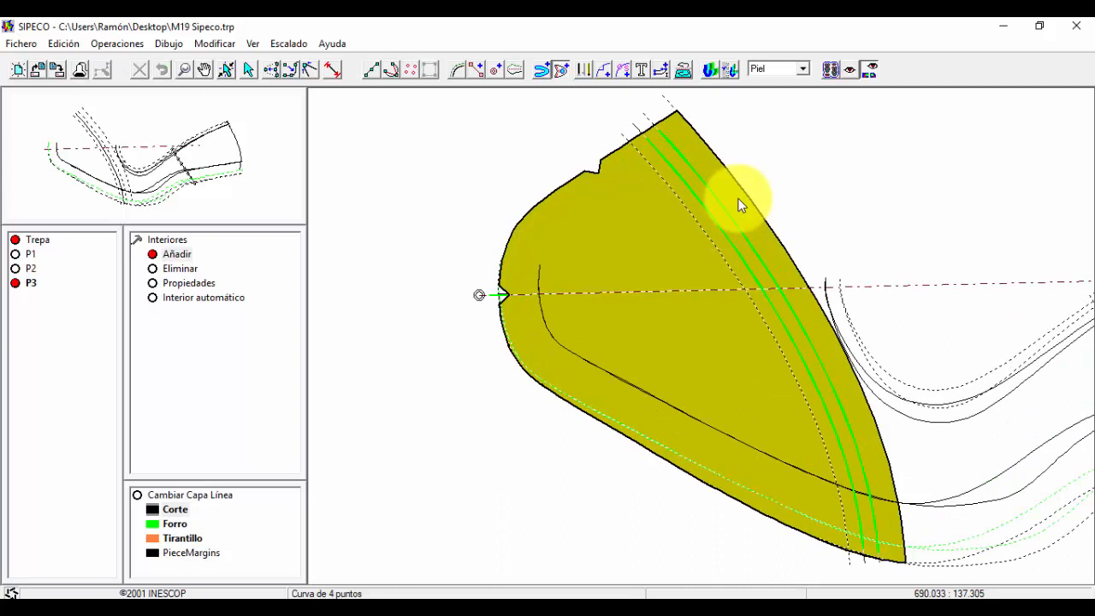
pyautogui.rightClick(765, 197)
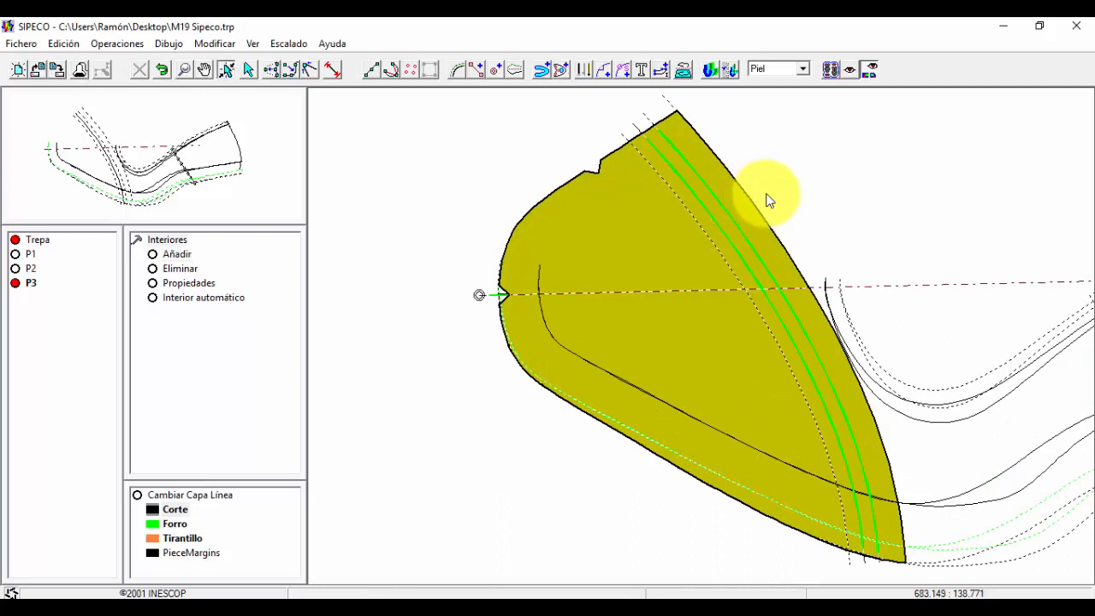
# - Draw a straight two-point line on the base pattern from just above the cross seam's upper end diagonally down past the lower margin lines
pyautogui.click(35, 254)
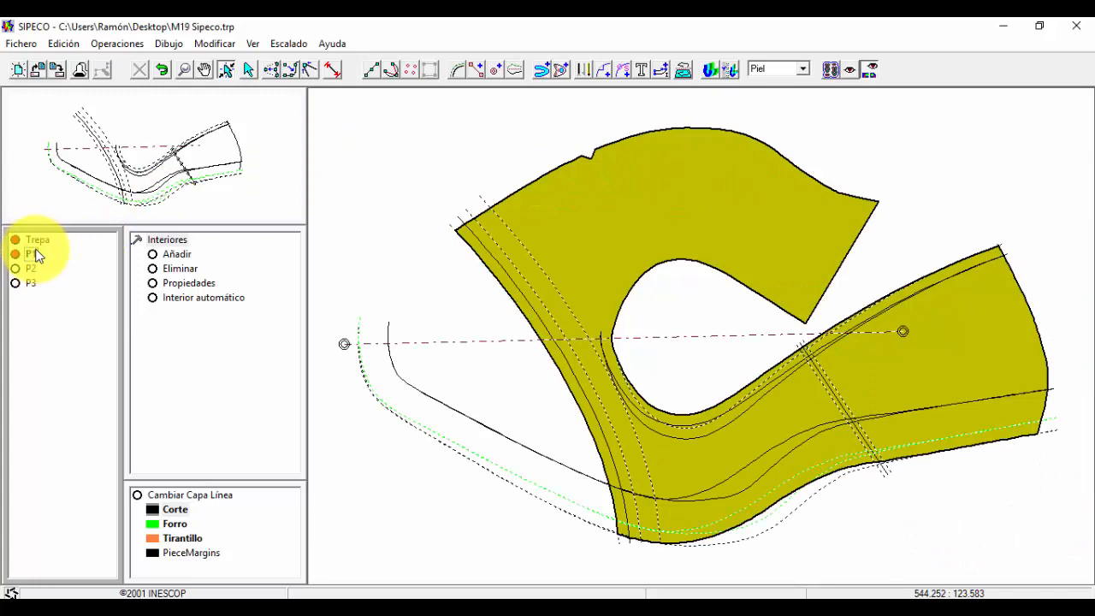
pyautogui.click(30, 268)
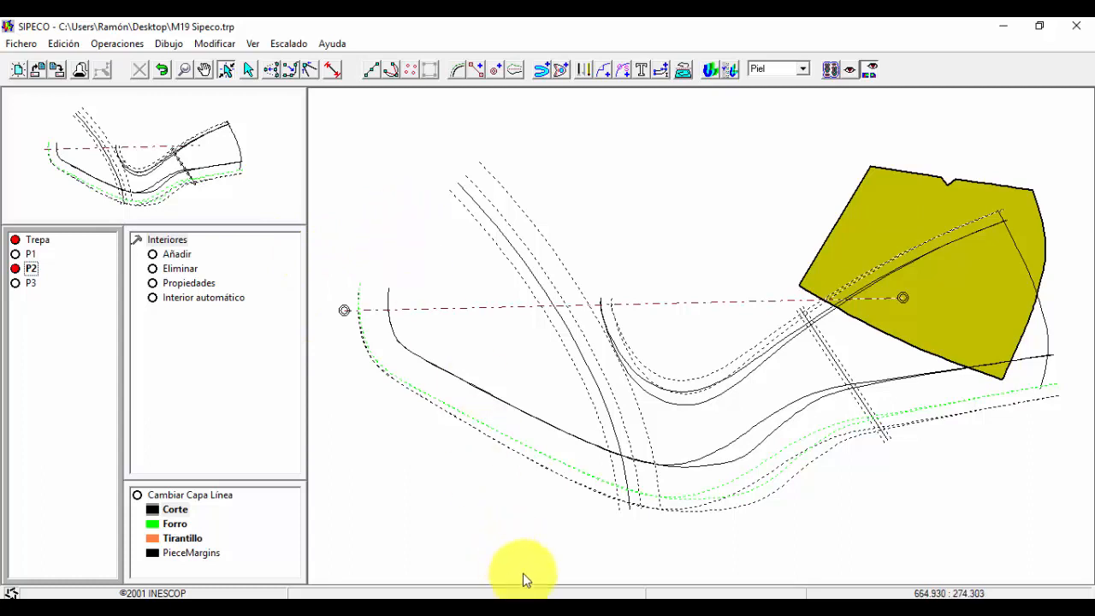
pyautogui.click(37, 240)
pyautogui.click(91, 183)
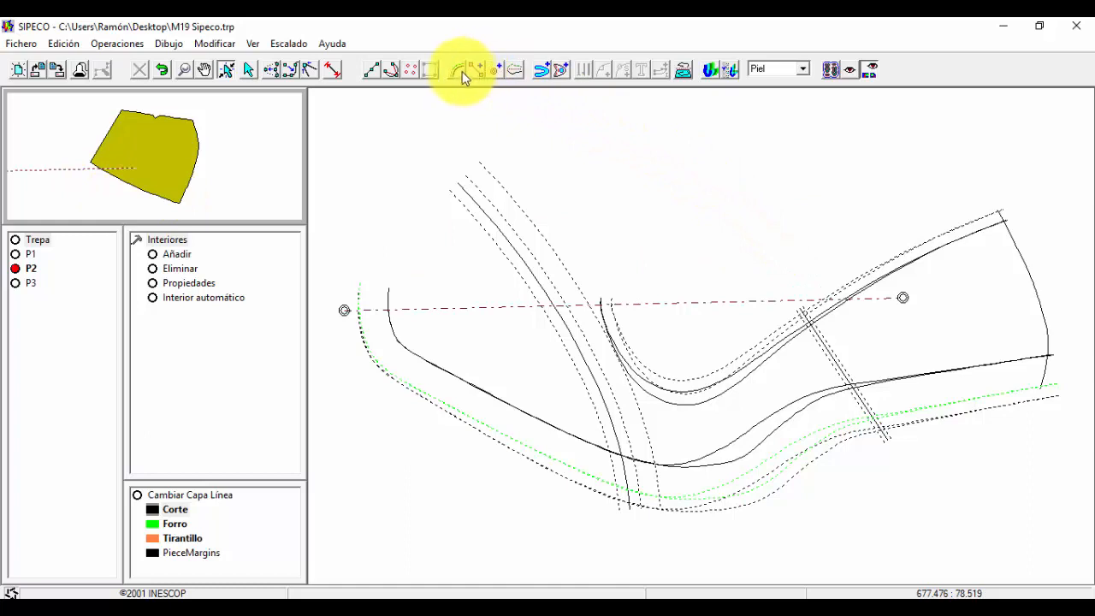
pyautogui.click(373, 69)
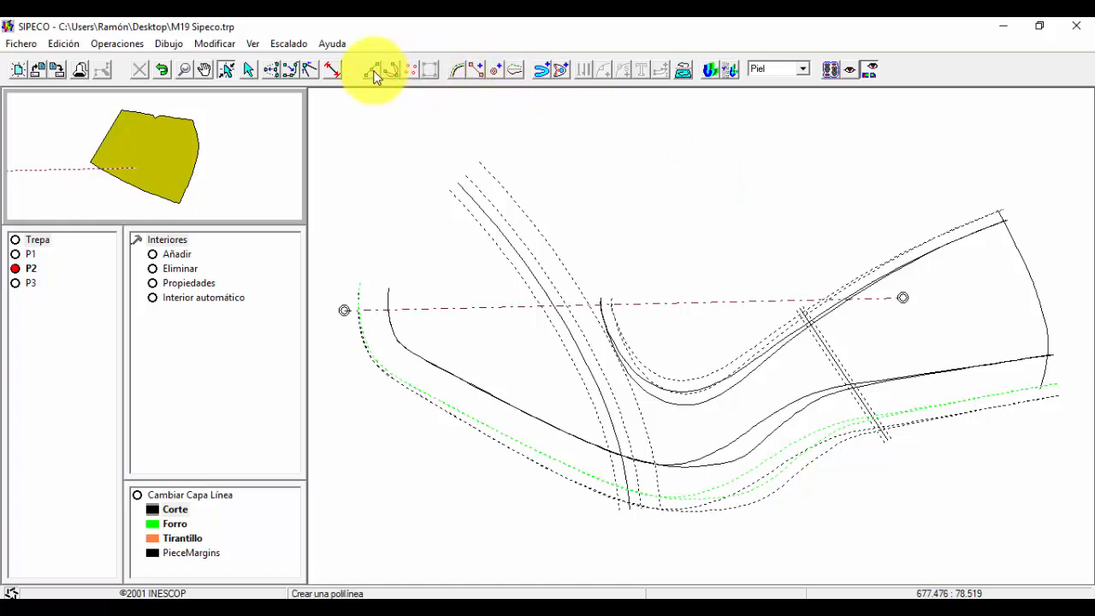
pyautogui.click(794, 304)
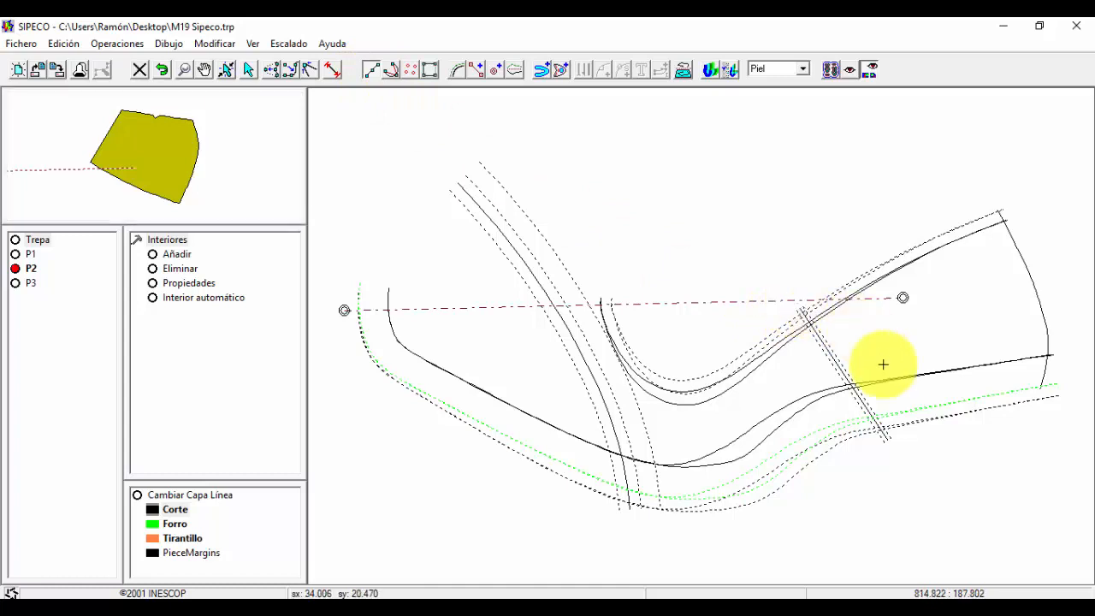
pyautogui.click(980, 437)
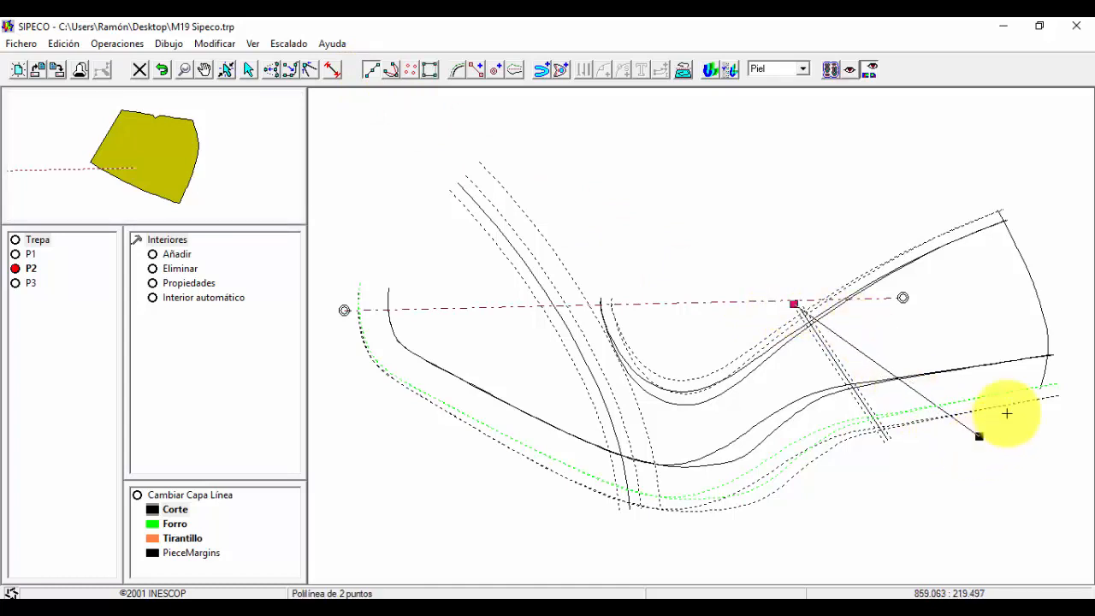
pyautogui.click(1068, 325)
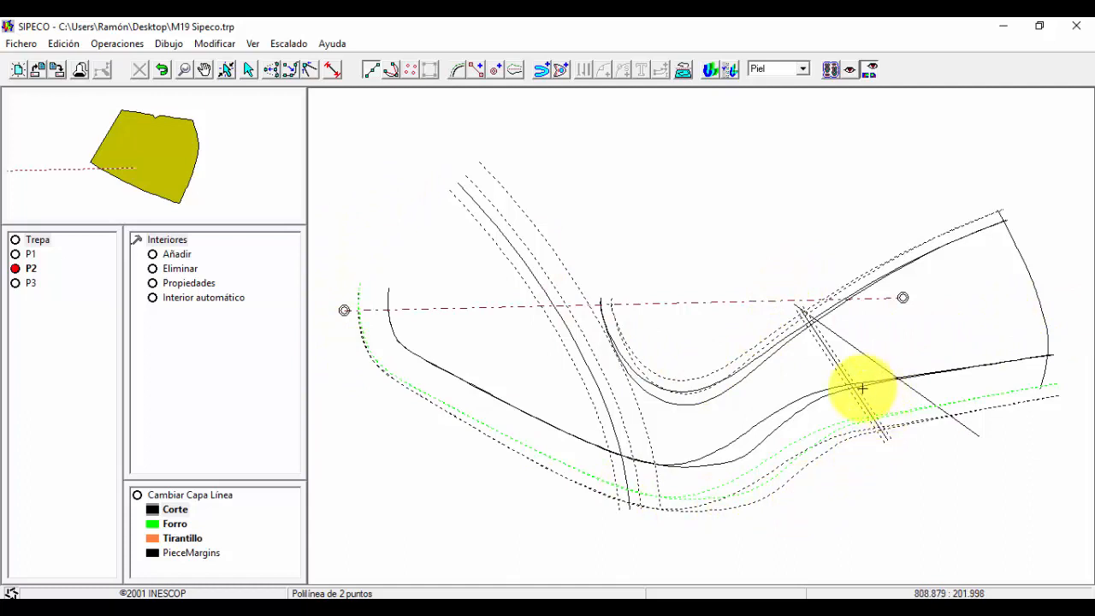
# - Add an Entre de 8 mm margin on the lower, toe-facing side of the new diagonal line
pyautogui.click(457, 68)
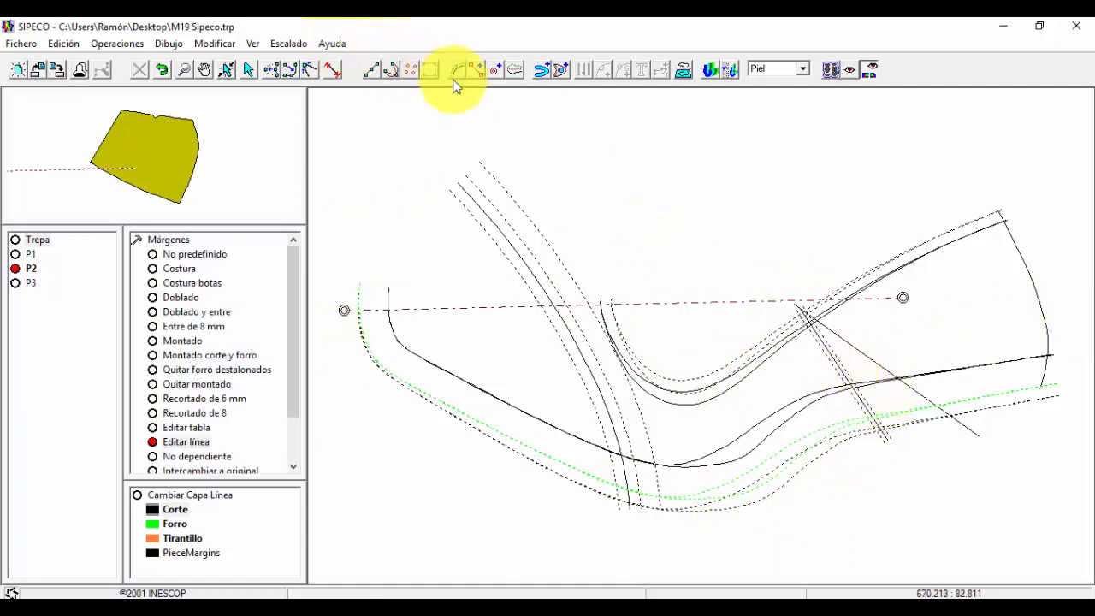
pyautogui.click(193, 326)
pyautogui.click(878, 365)
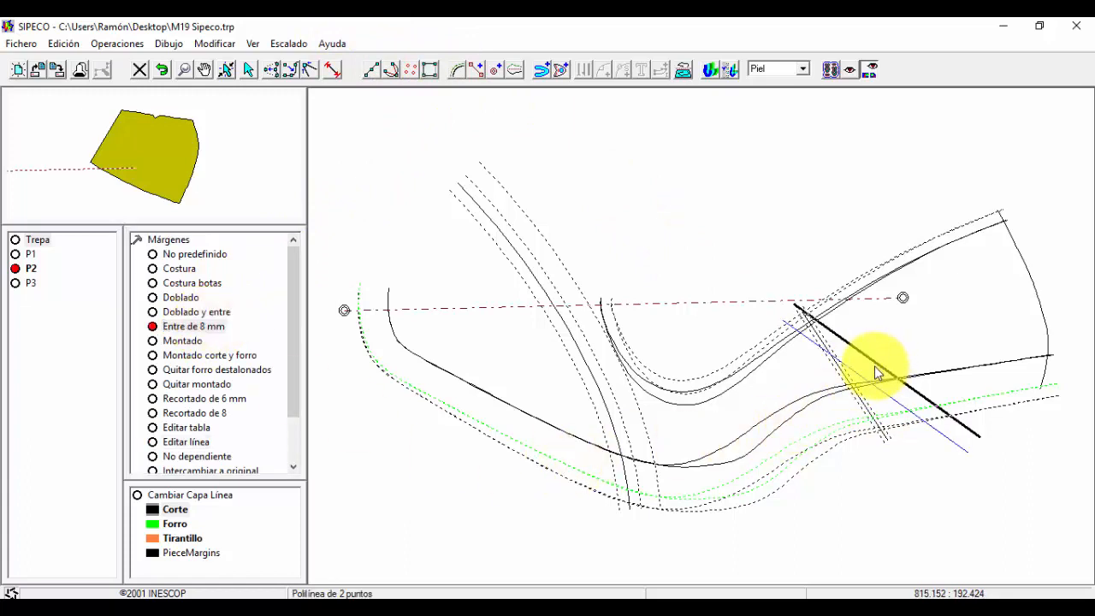
pyautogui.click(875, 374)
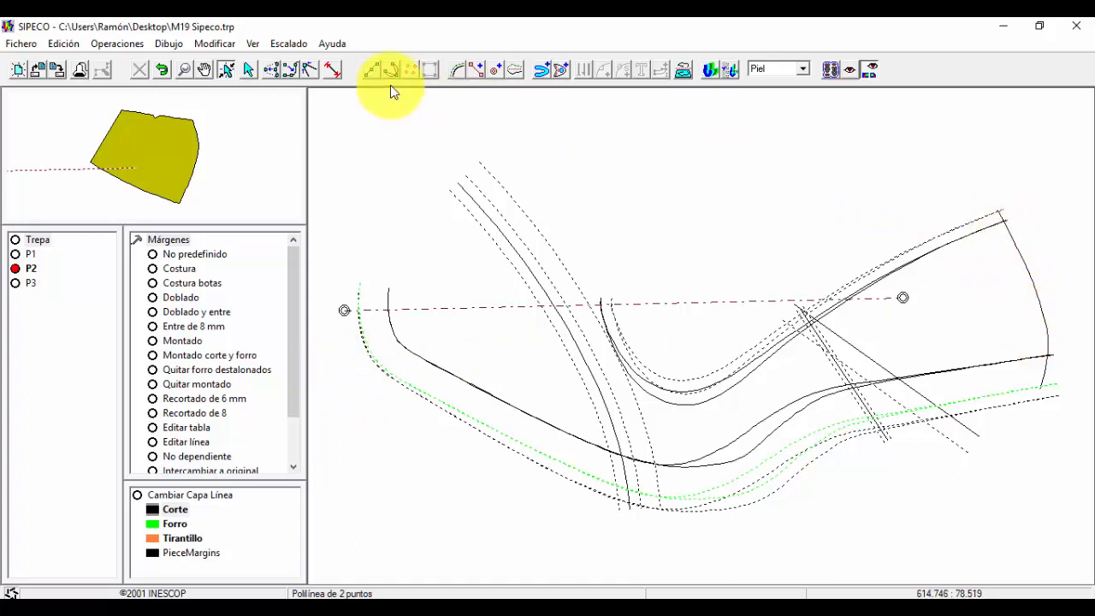
# - Add a normal symmetry axis along the back of the pattern, from above the topline to below the lower margin line
pyautogui.click(475, 71)
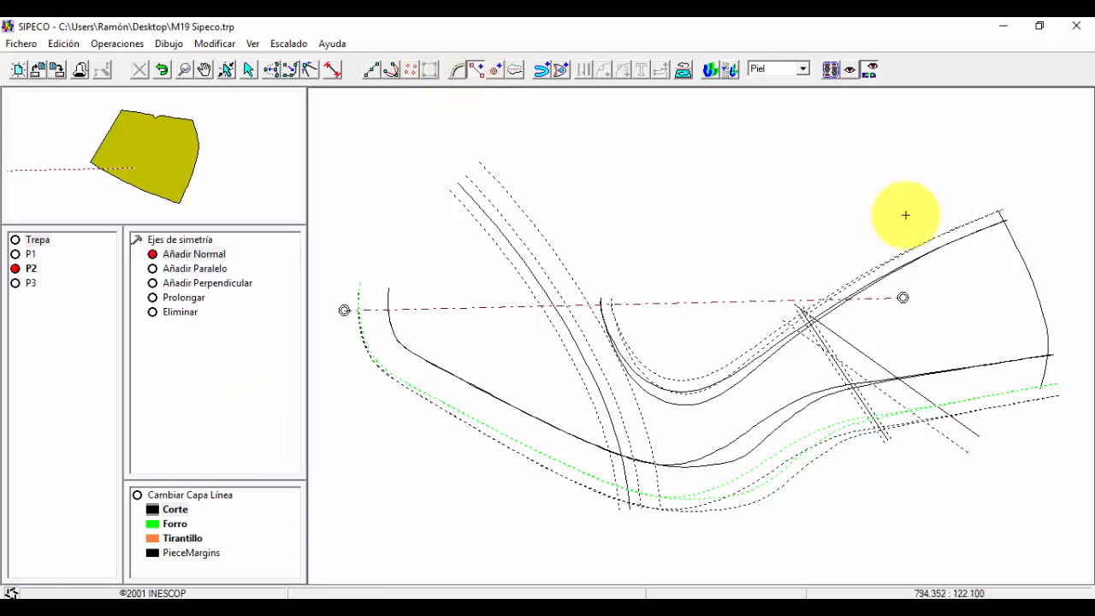
pyautogui.click(989, 199)
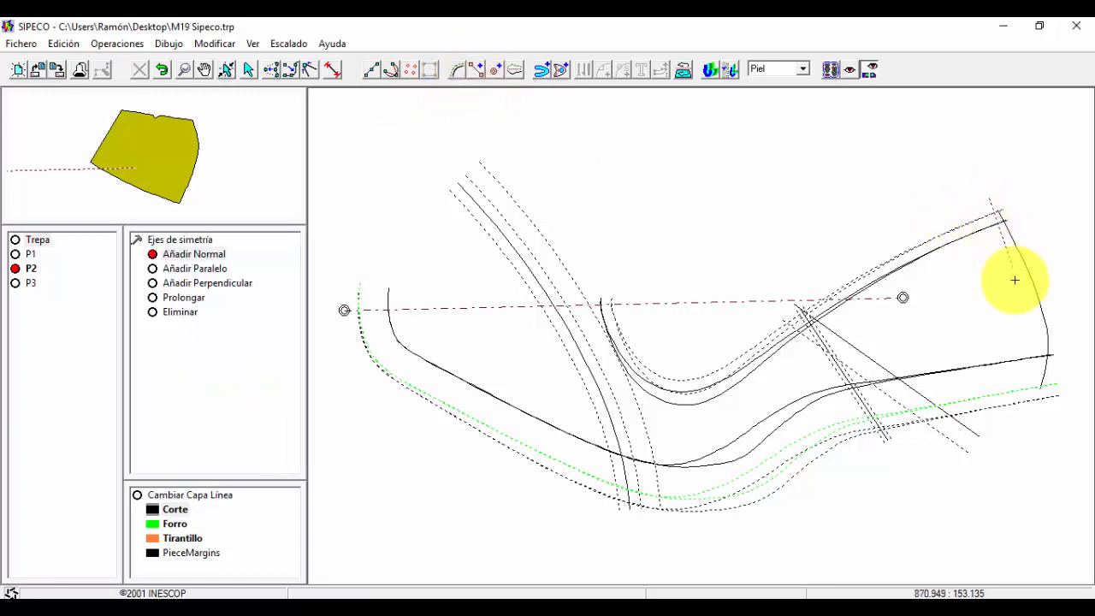
pyautogui.click(1062, 408)
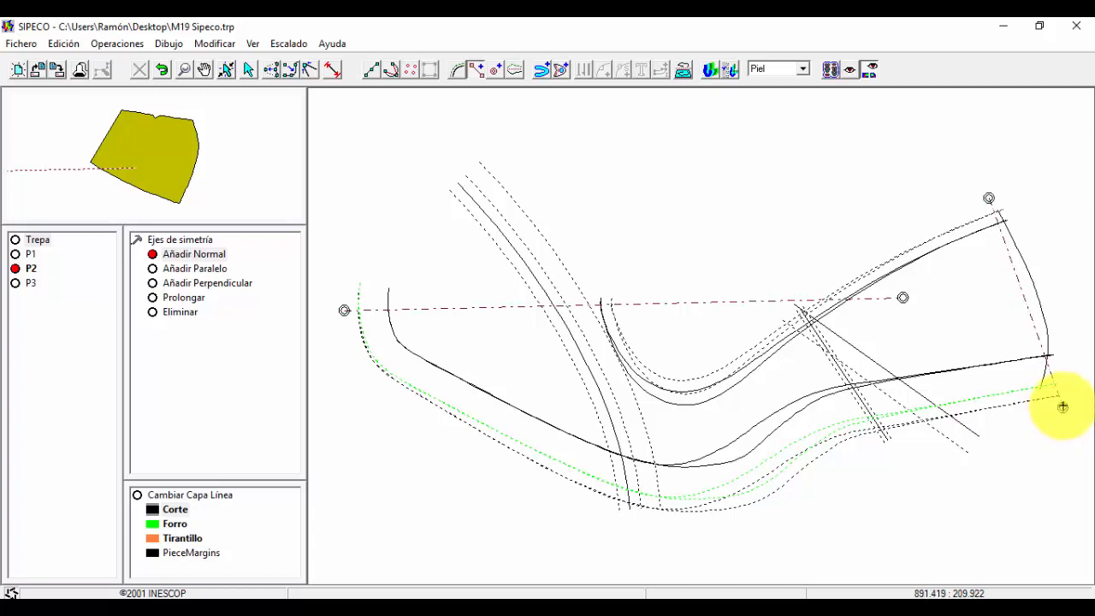
pyautogui.press('Escape')
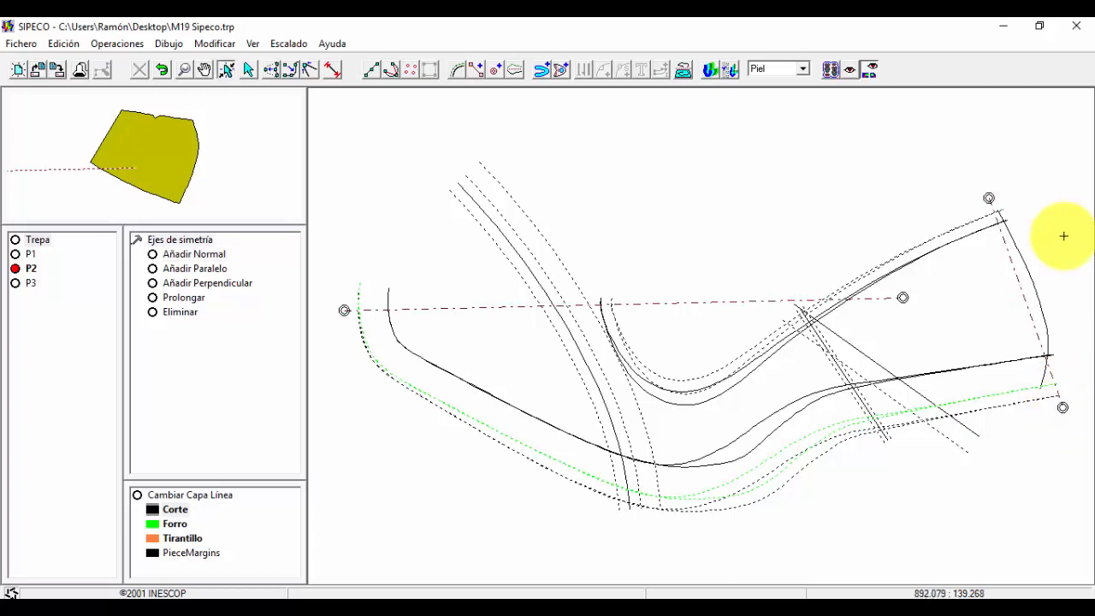
# - Draw a four-point curve just inside the lower back seam, from the back symmetry axis down to the green Forro margin lines
pyautogui.click(393, 74)
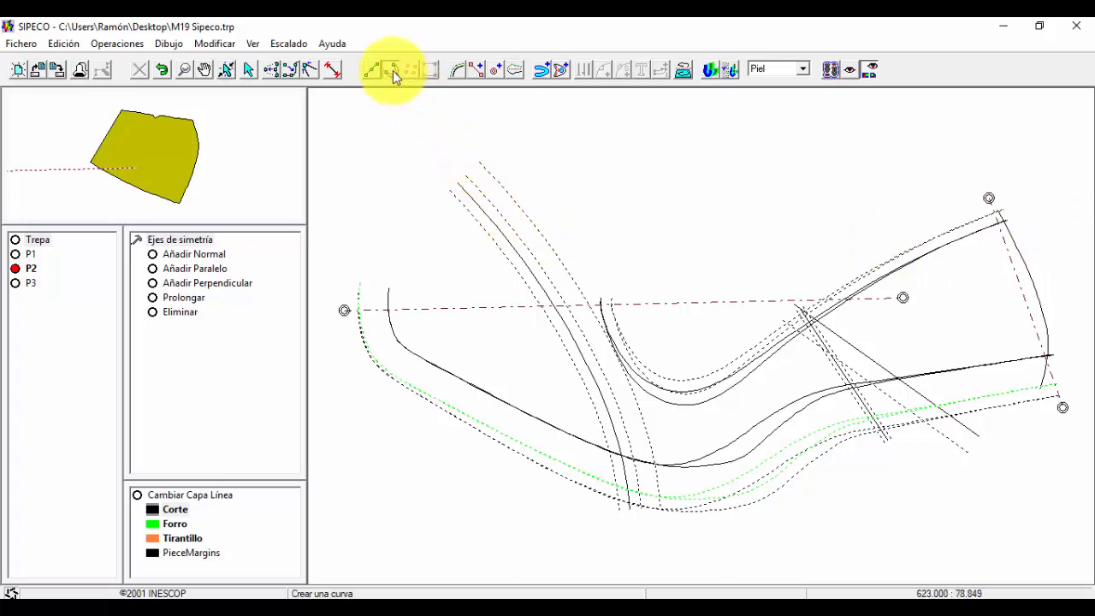
pyautogui.click(1031, 316)
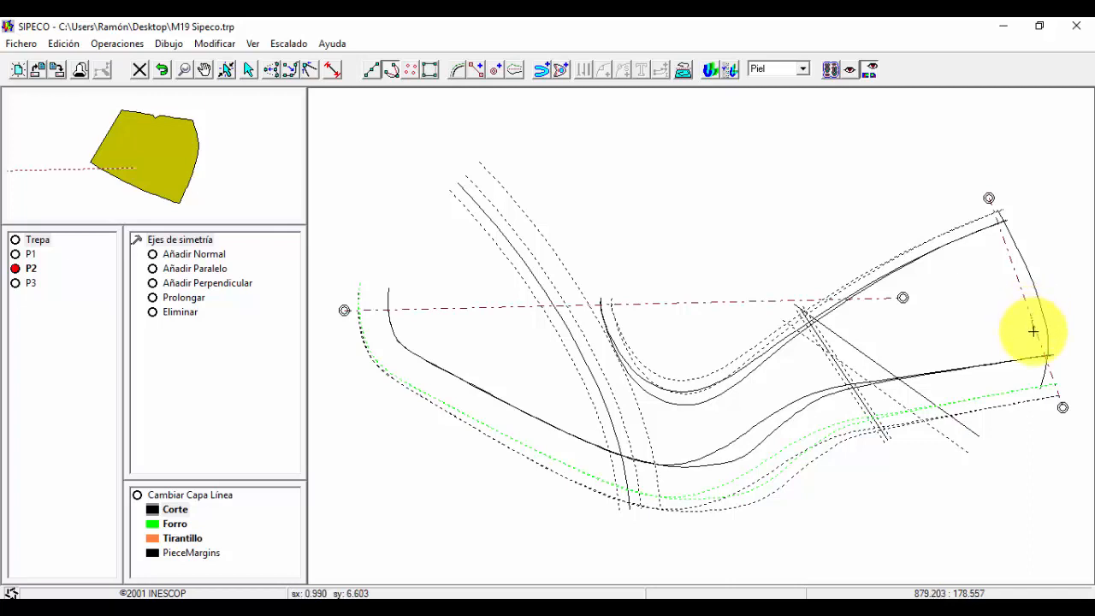
pyautogui.click(1032, 331)
pyautogui.click(1035, 353)
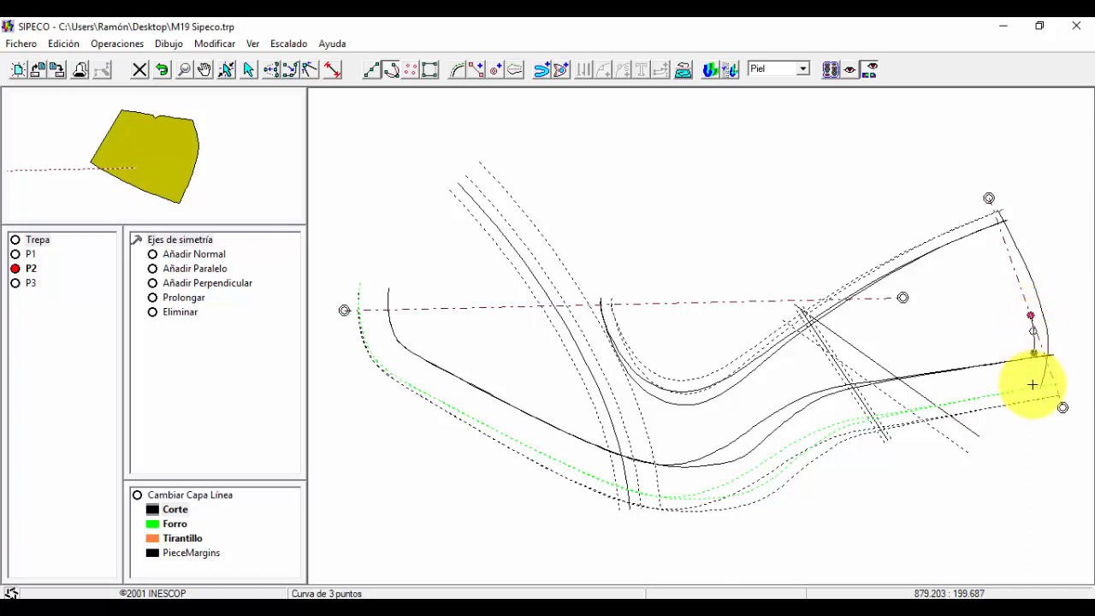
pyautogui.rightClick(1070, 306)
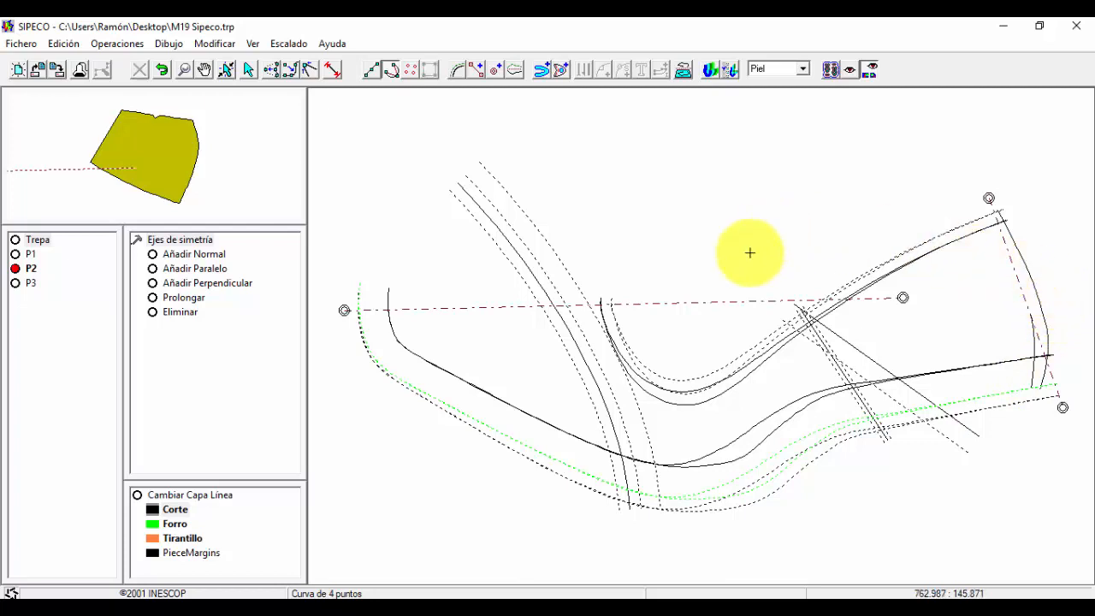
# - Add a custom 5 mm margin on the Forro layer along the inner side of both existing green margin lines
pyautogui.click(455, 69)
pyautogui.click(456, 72)
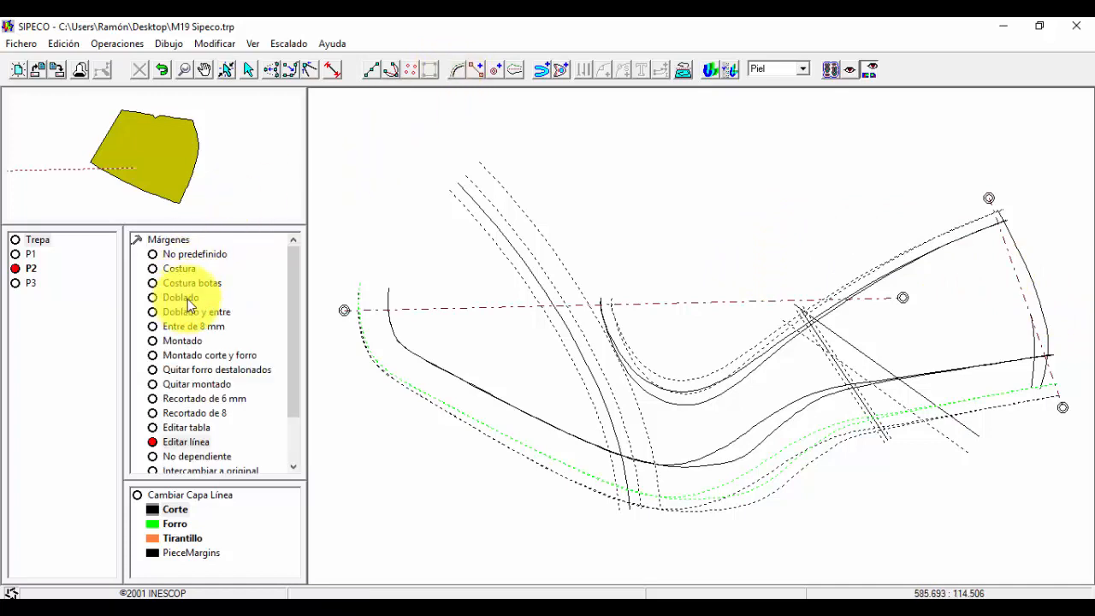
pyautogui.click(218, 255)
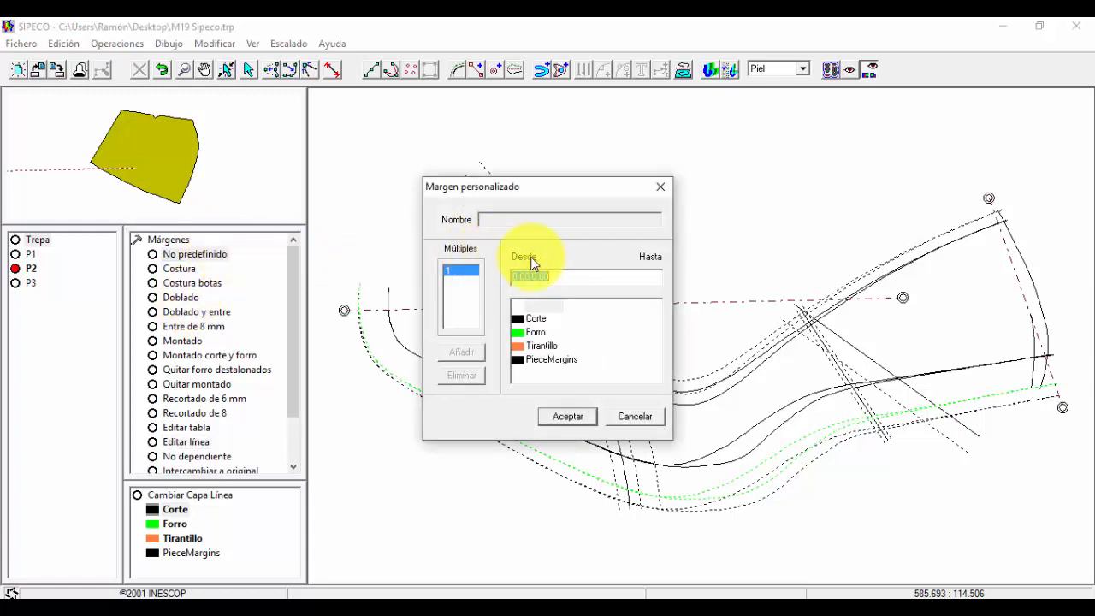
pyautogui.write('5')
pyautogui.click(534, 333)
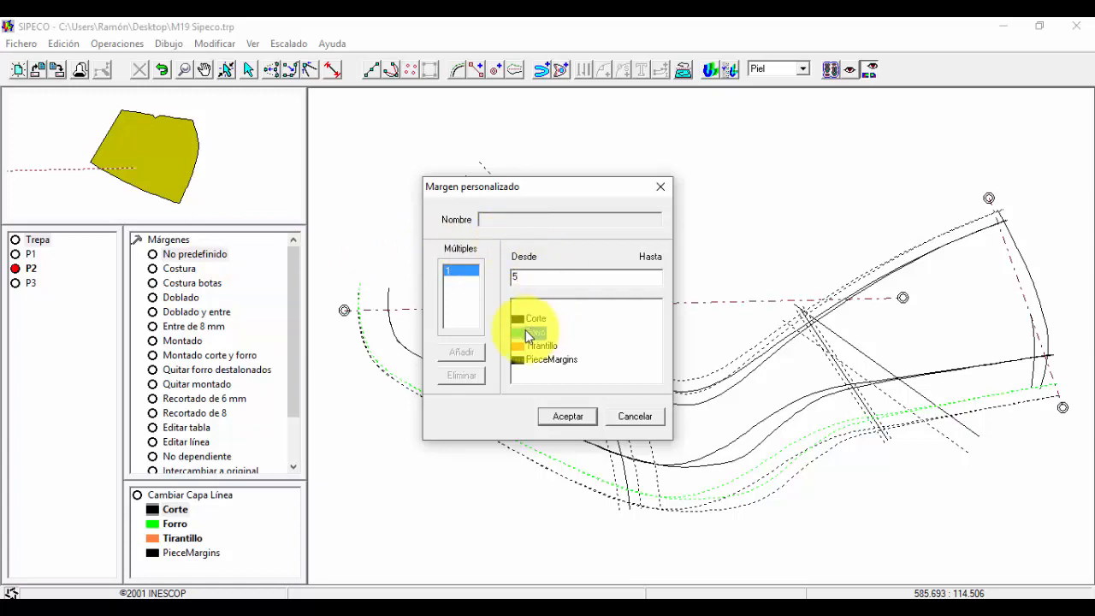
pyautogui.click(571, 417)
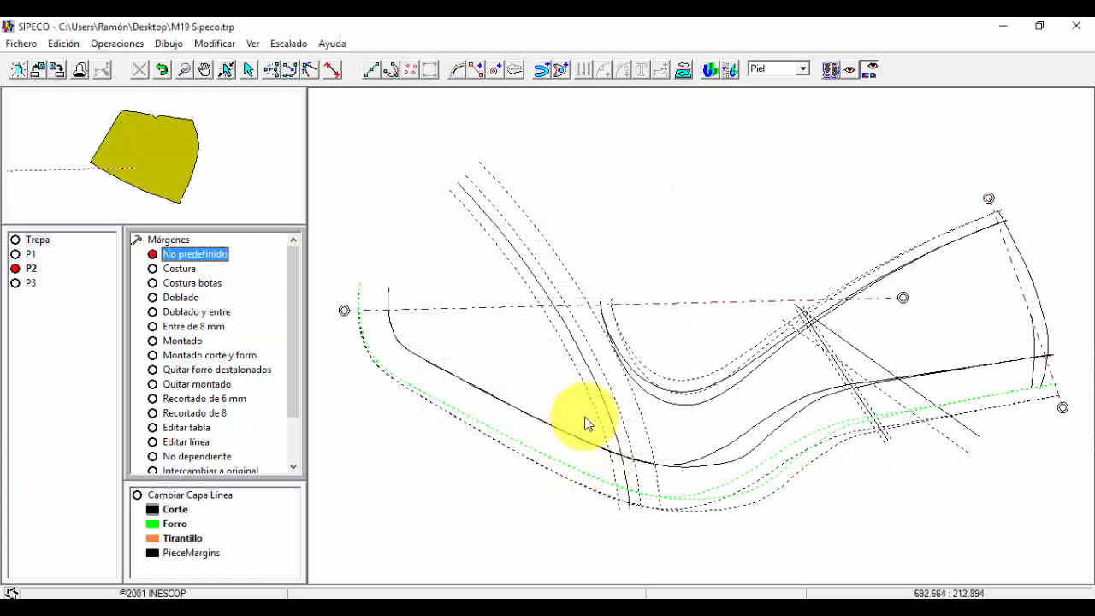
pyautogui.click(710, 493)
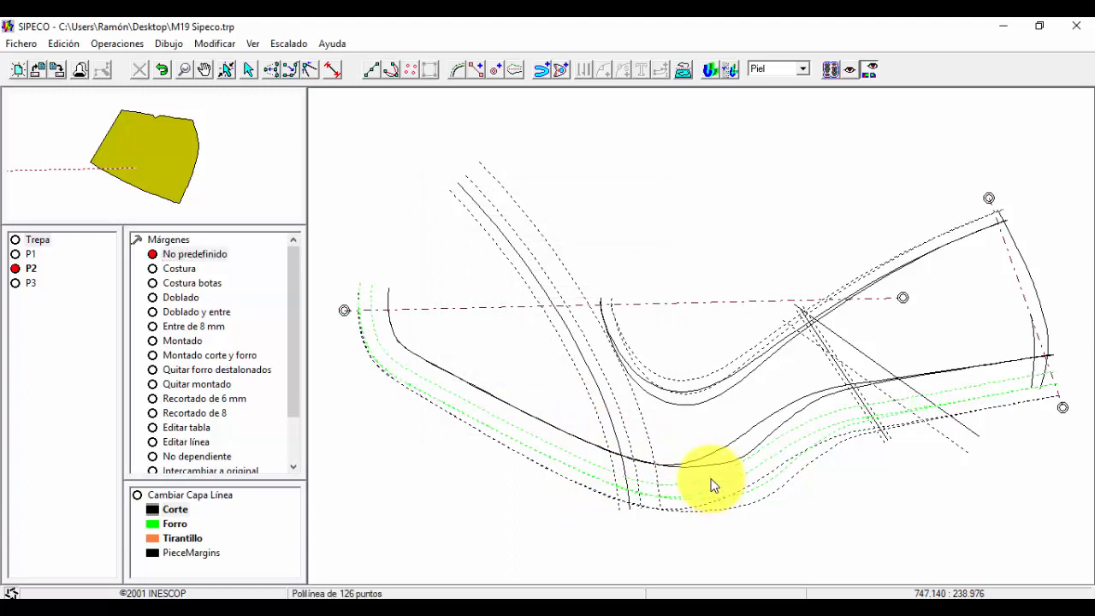
pyautogui.click(753, 492)
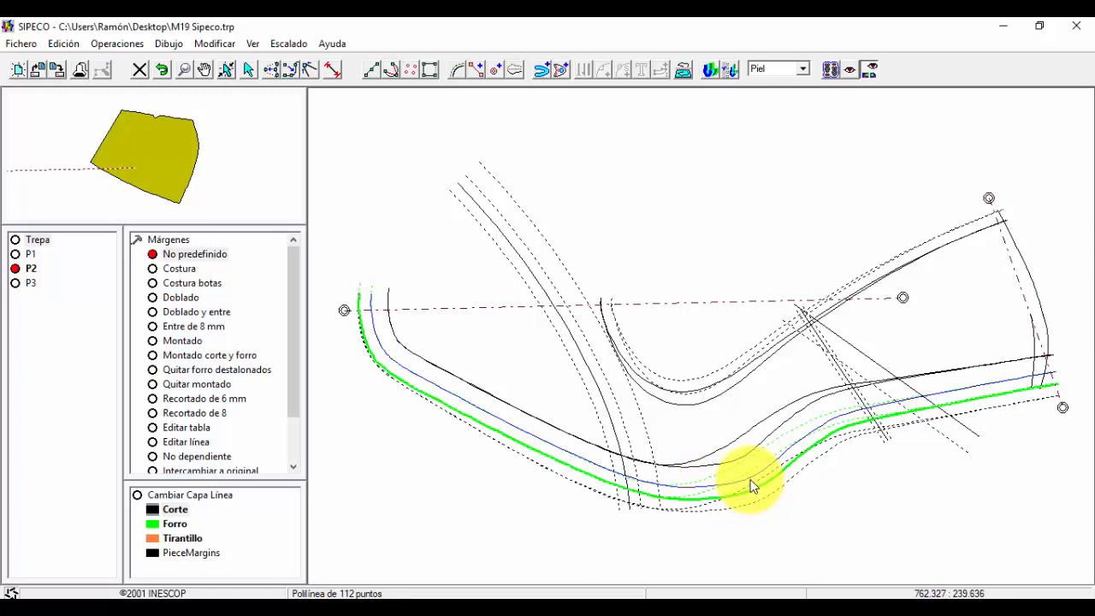
pyautogui.rightClick(750, 480)
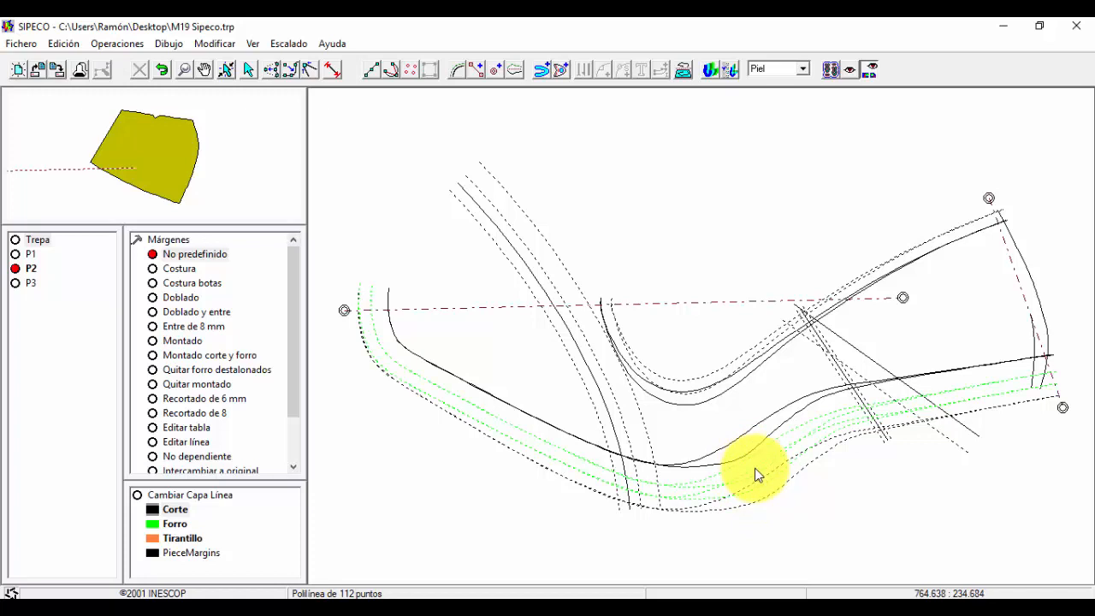
# - Delete the two original outer green Forro margin lines, keeping the new inner ones
pyautogui.click(756, 476)
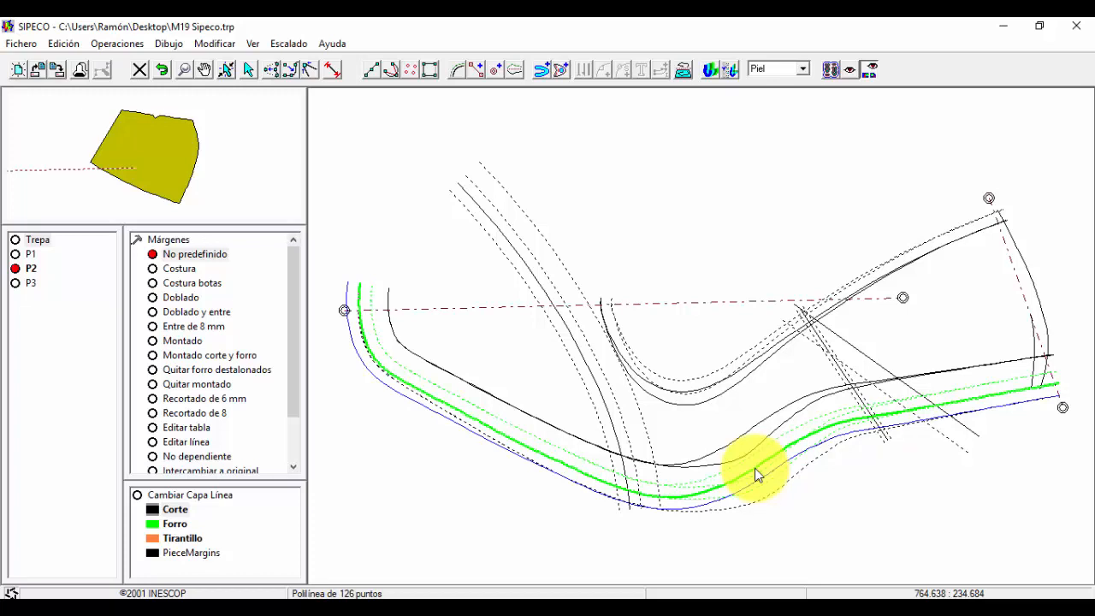
pyautogui.moveTo(295, 362); pyautogui.dragTo(294, 416)
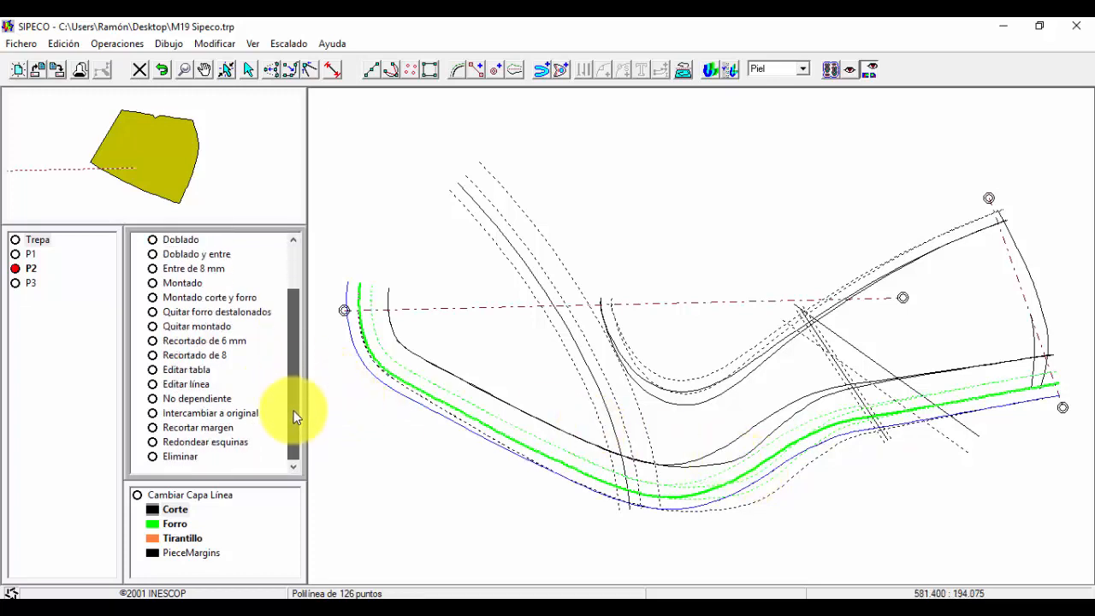
pyautogui.click(175, 457)
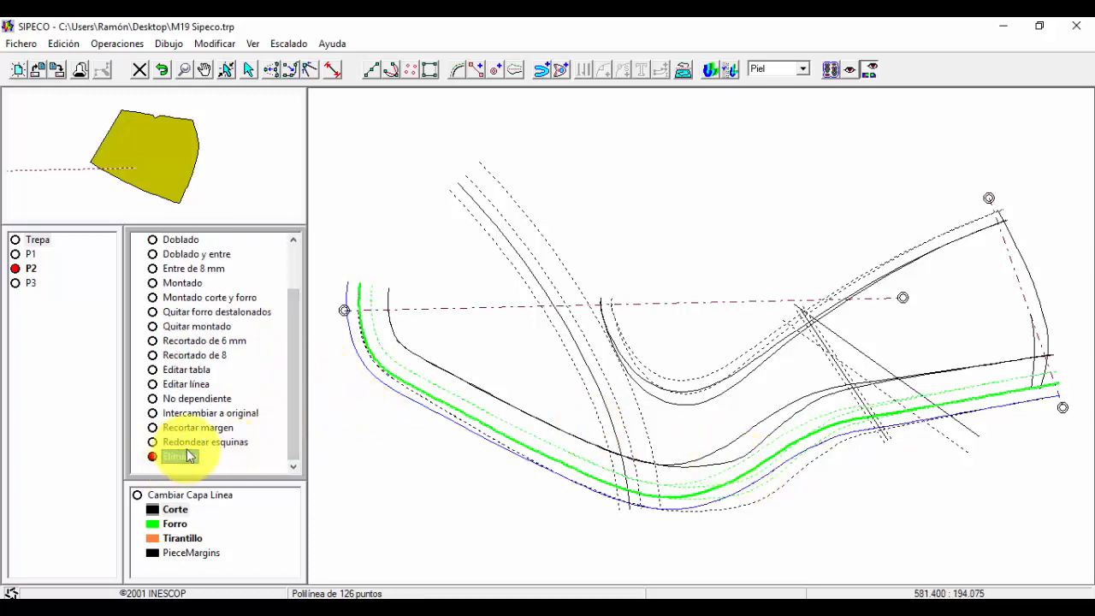
pyautogui.click(764, 470)
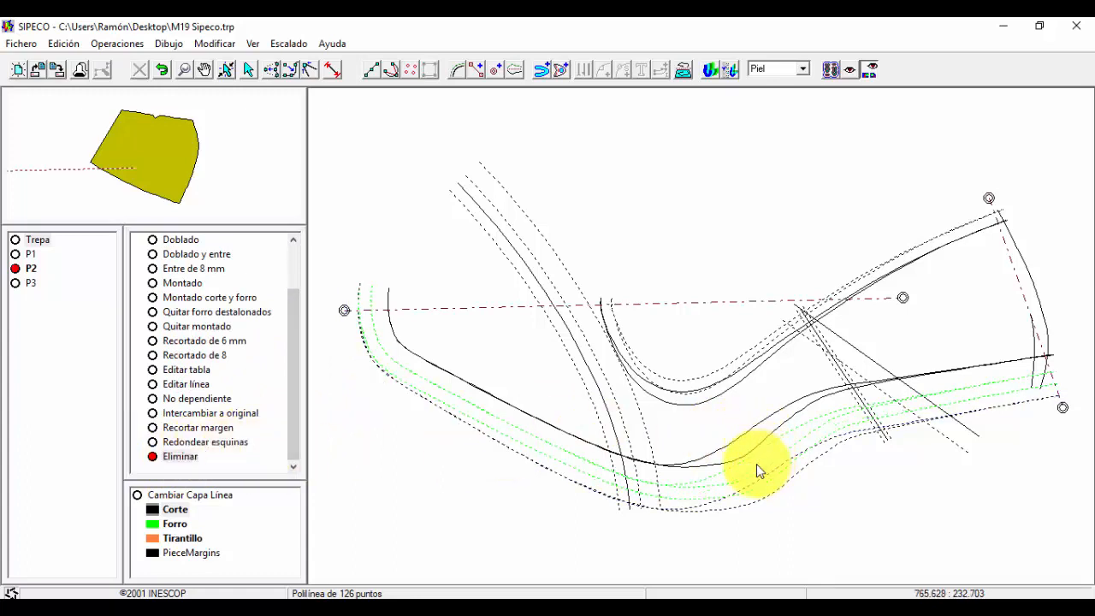
pyautogui.click(696, 497)
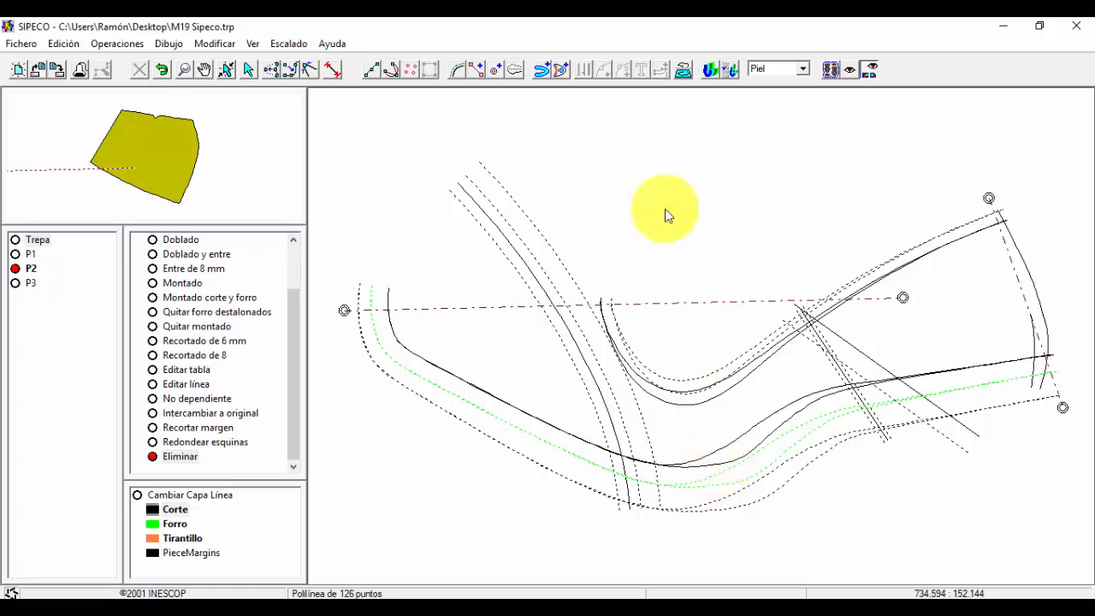
# - Start a new piece contour with the upper dashed topline margin, solid diagonal line and lower inner Forro margin, all mirrored about the lengthwise axis
pyautogui.click(542, 70)
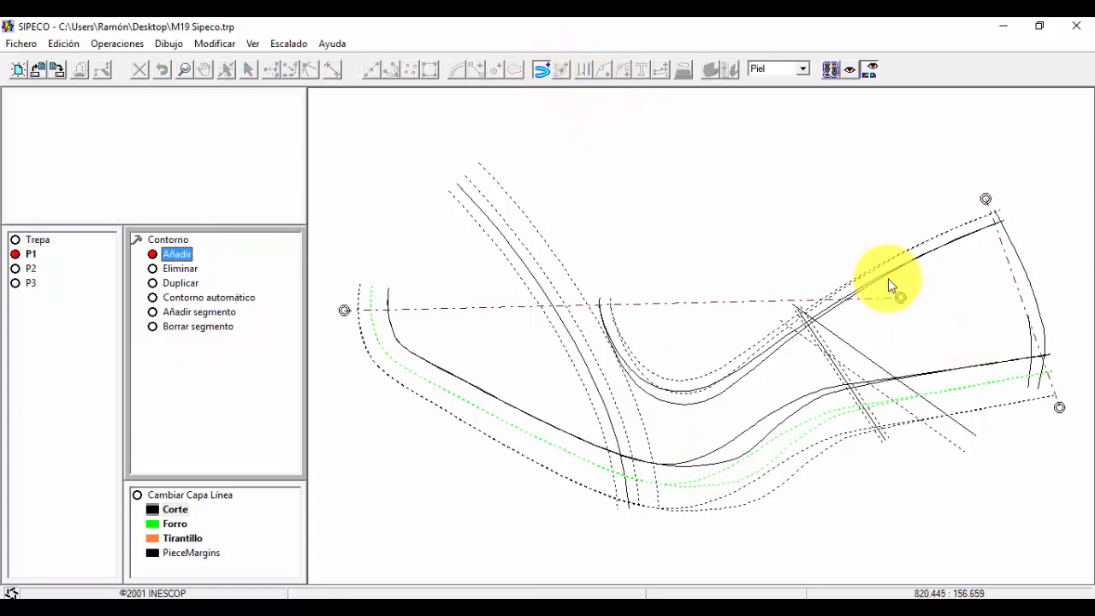
pyautogui.click(900, 297)
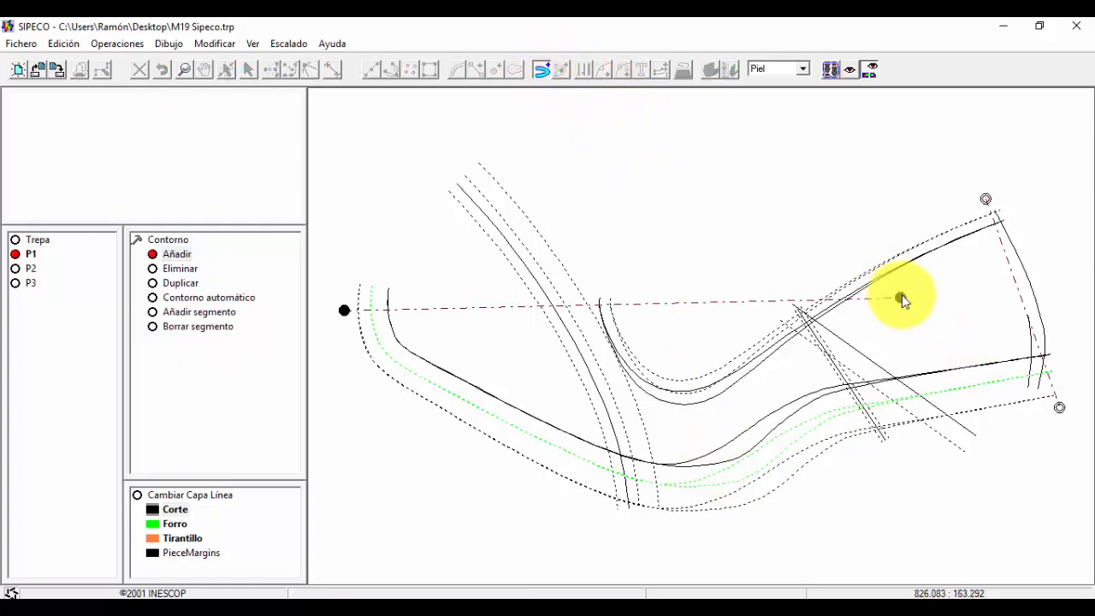
pyautogui.click(733, 361)
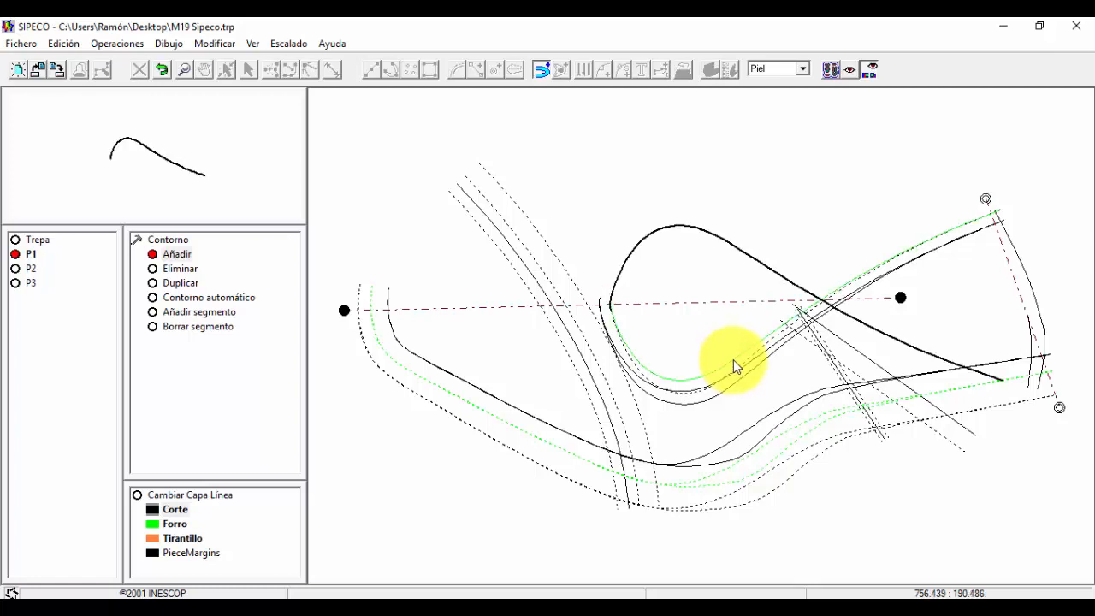
pyautogui.click(860, 355)
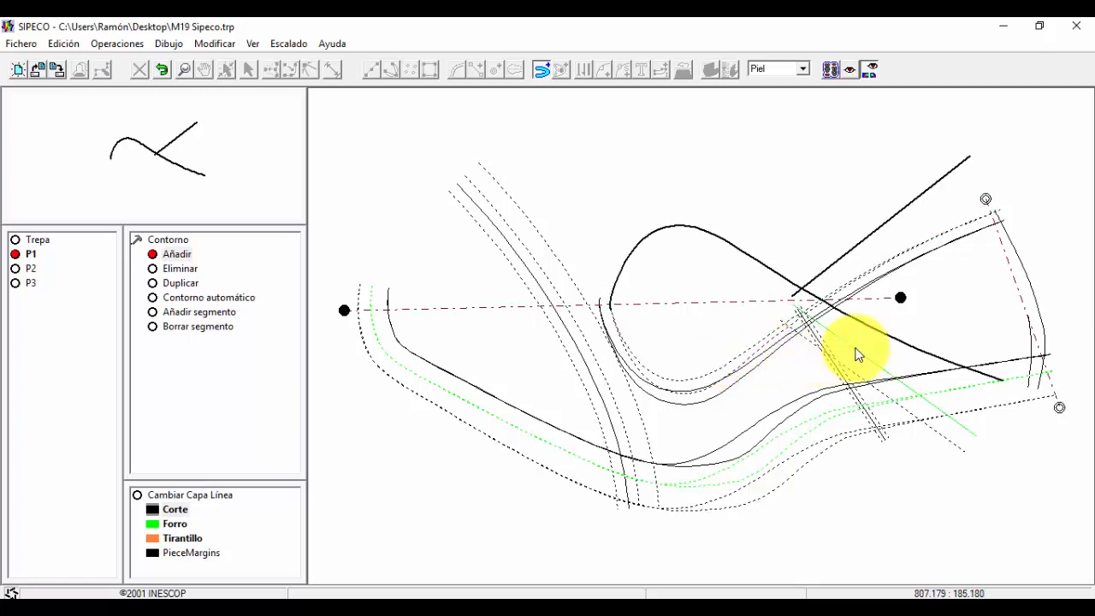
pyautogui.click(817, 433)
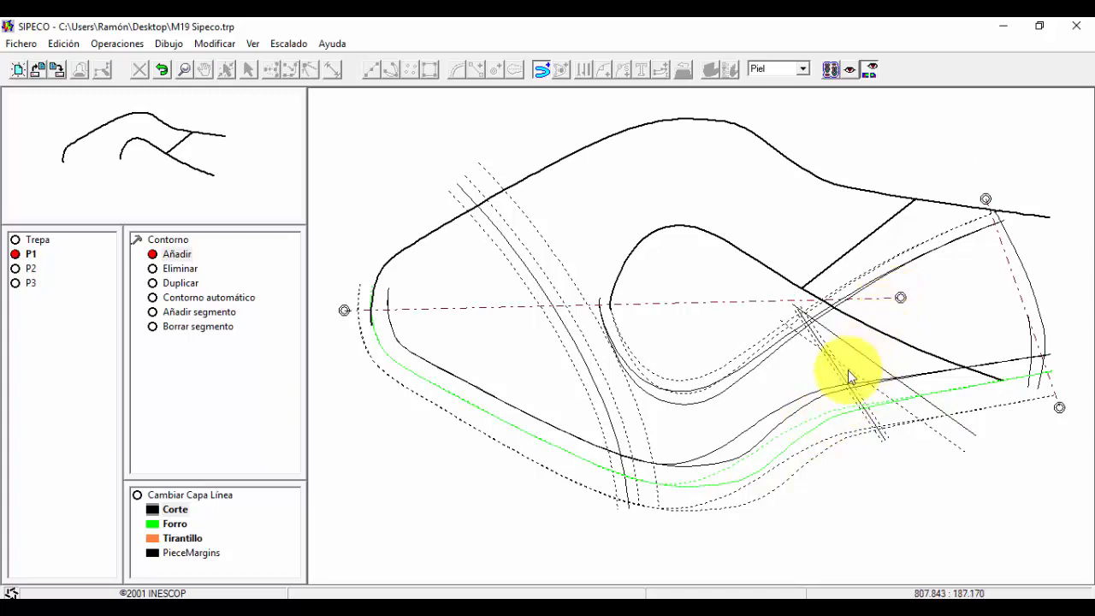
# - Complete the front piece contour with the other Forro margin, diagonal line and second dashed topline unmirrored, joining the toplines at the throat, and view the piece
pyautogui.click(785, 435)
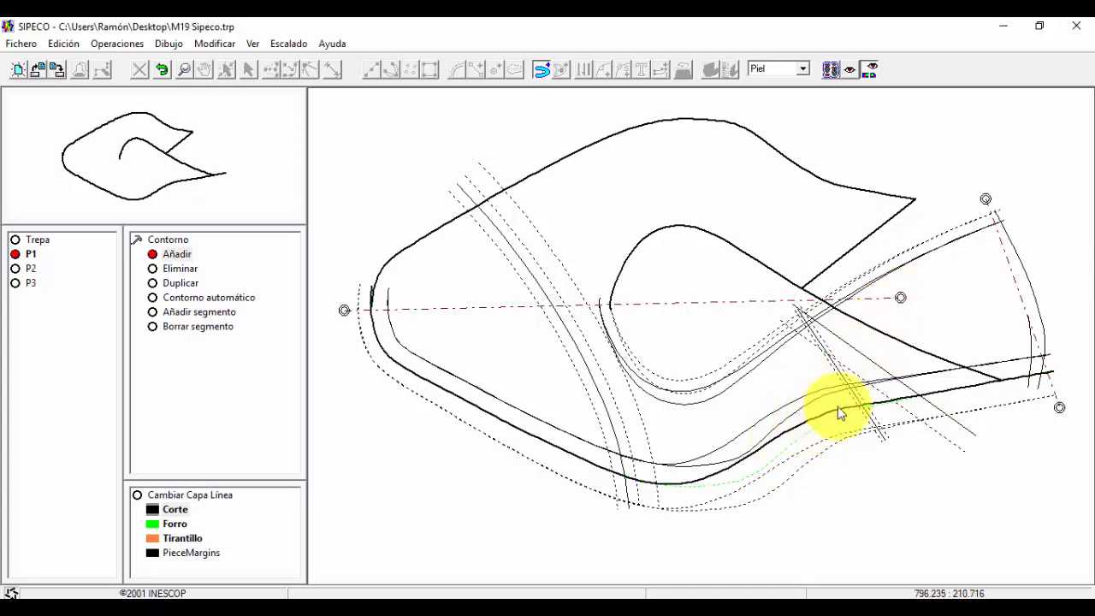
pyautogui.click(867, 367)
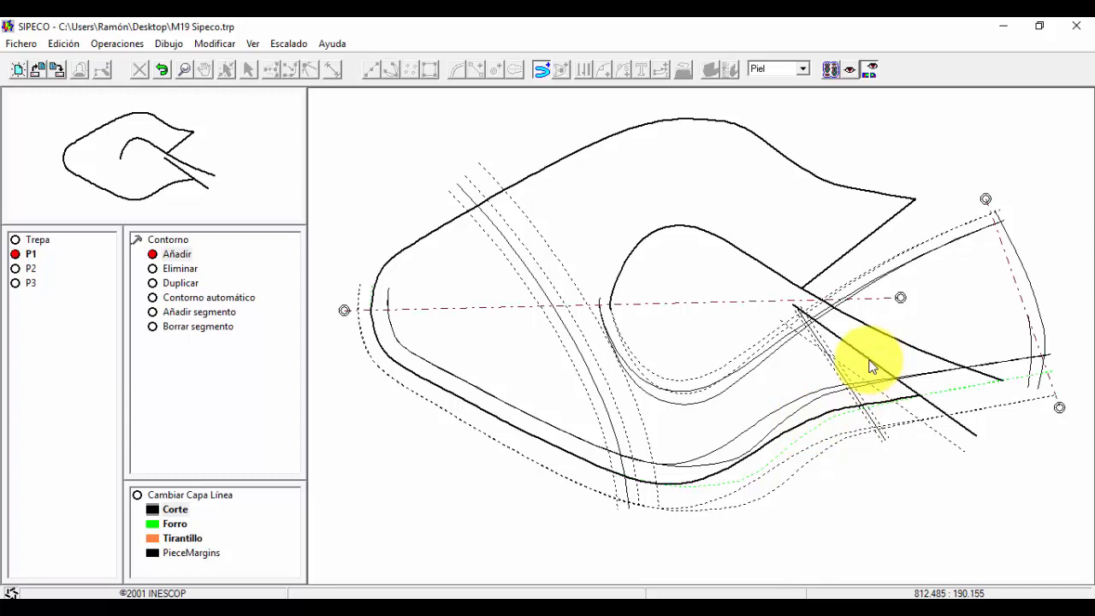
pyautogui.click(766, 343)
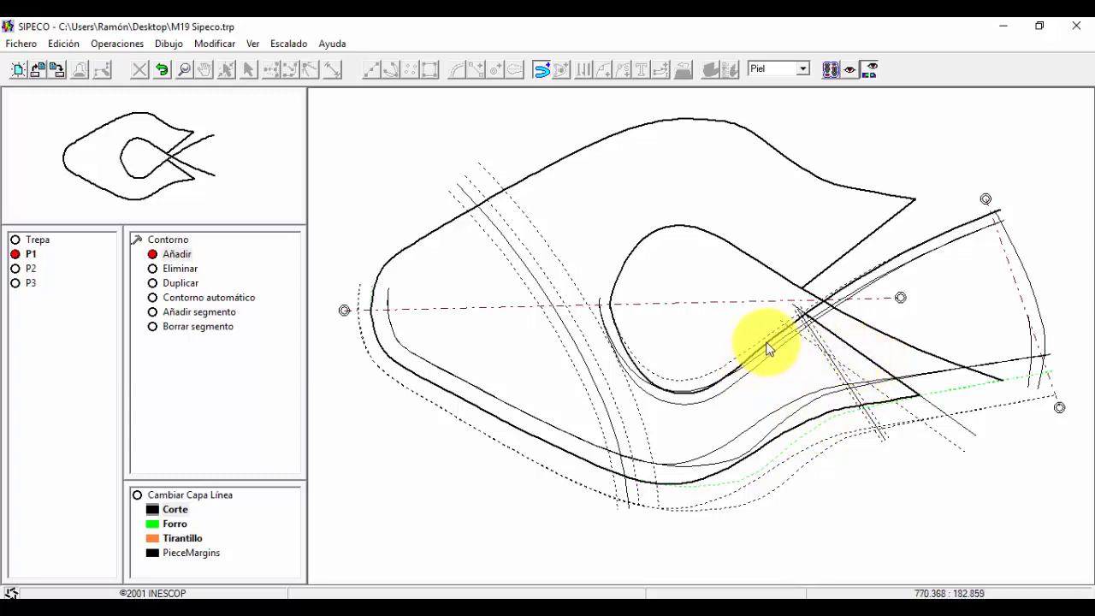
pyautogui.click(729, 229)
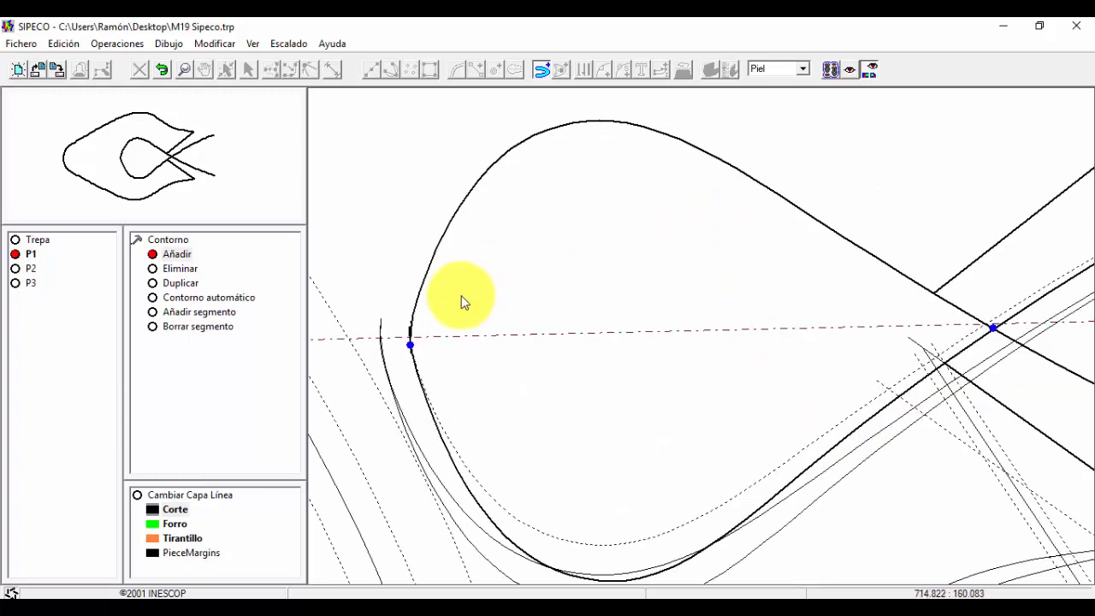
pyautogui.click(410, 346)
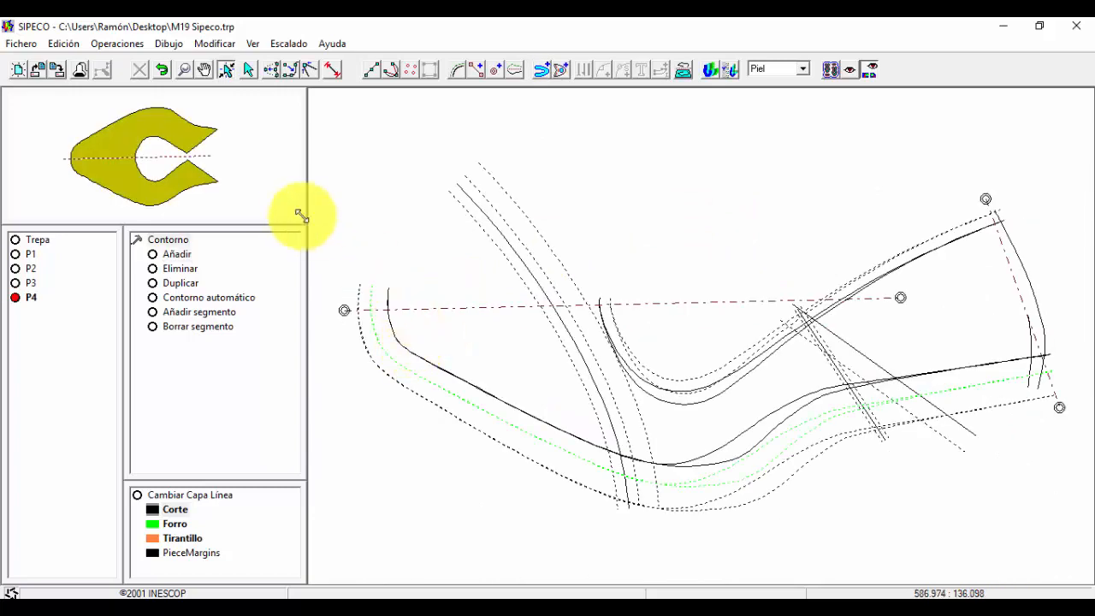
pyautogui.click(245, 193)
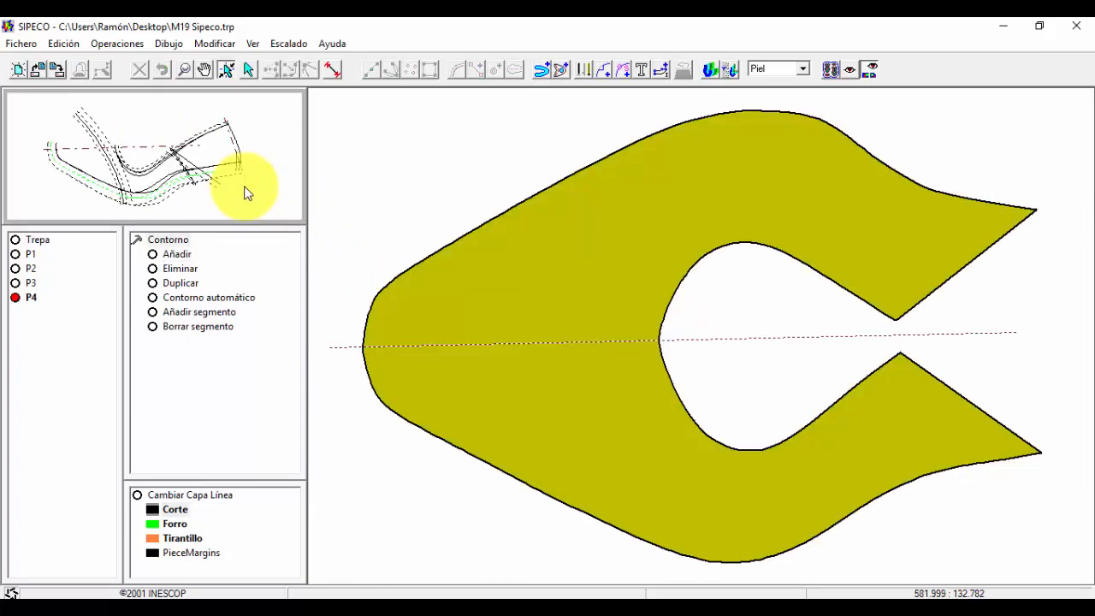
pyautogui.click(246, 193)
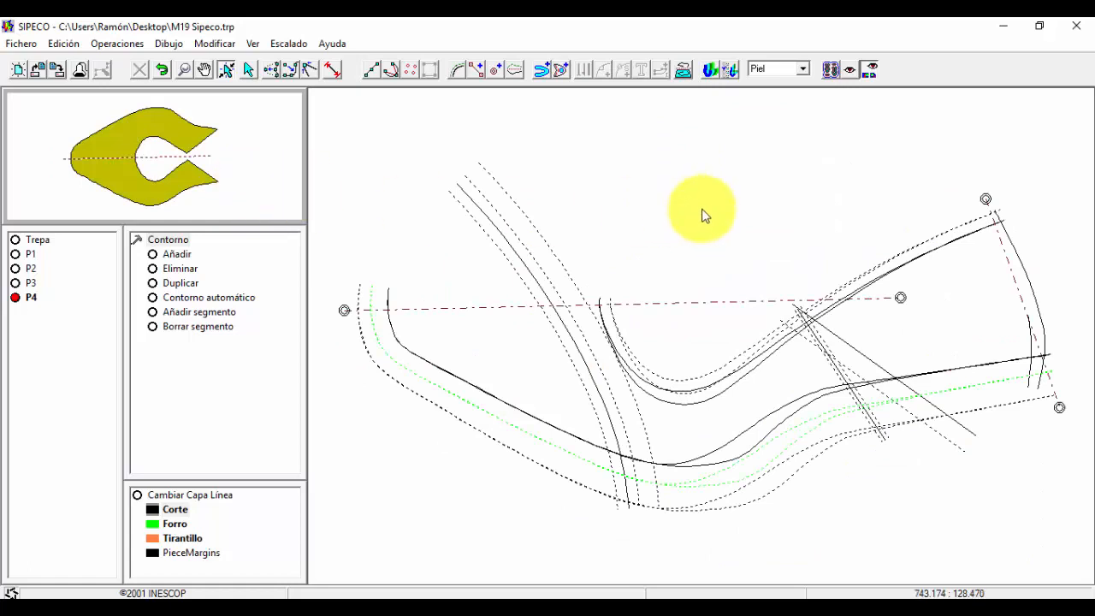
# - Start a new piece contour with the outer dashed topline, dashed diagonal line and lower Forro margin, all mirrored about the heel axis
pyautogui.click(542, 73)
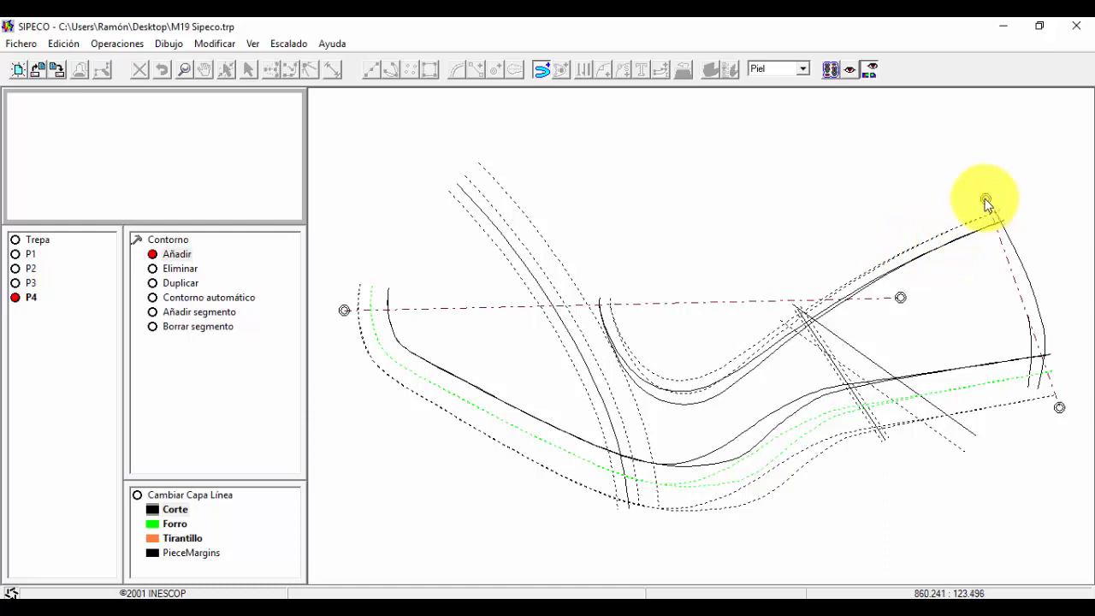
pyautogui.click(986, 200)
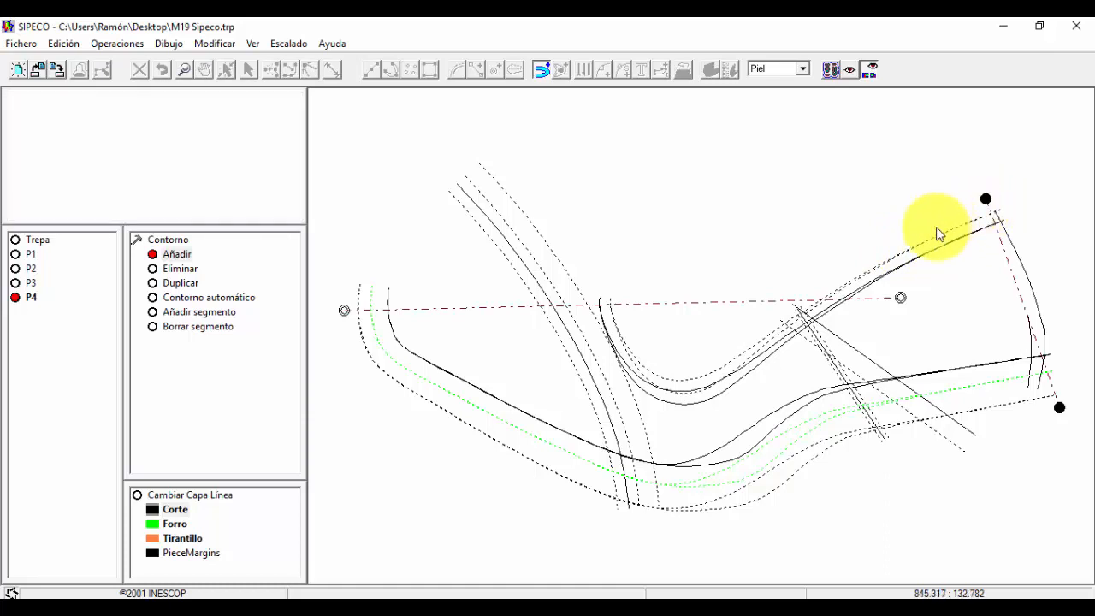
pyautogui.click(773, 331)
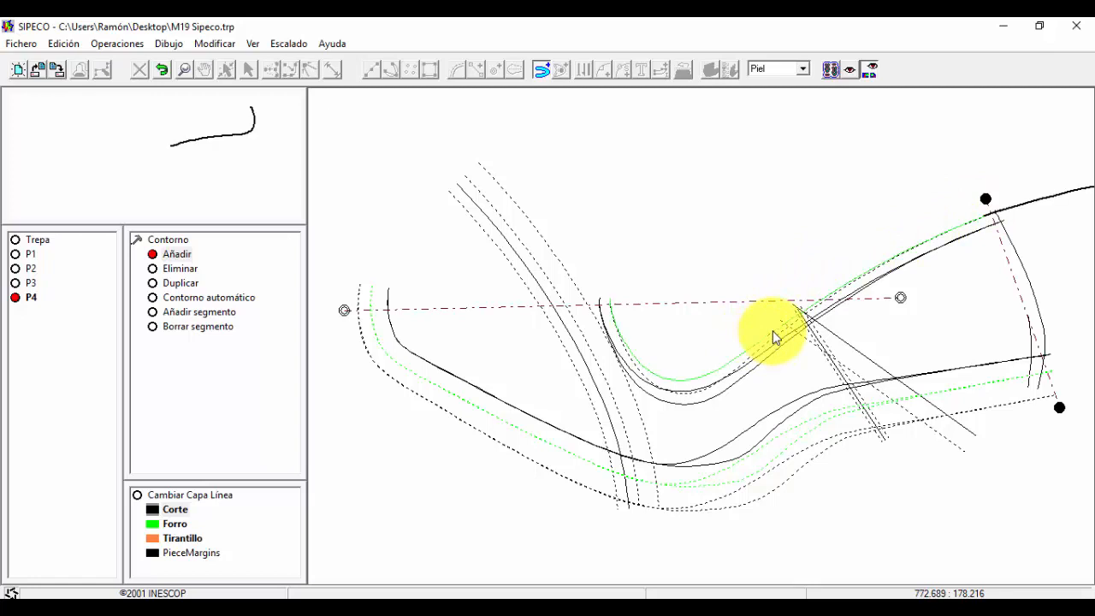
pyautogui.click(858, 379)
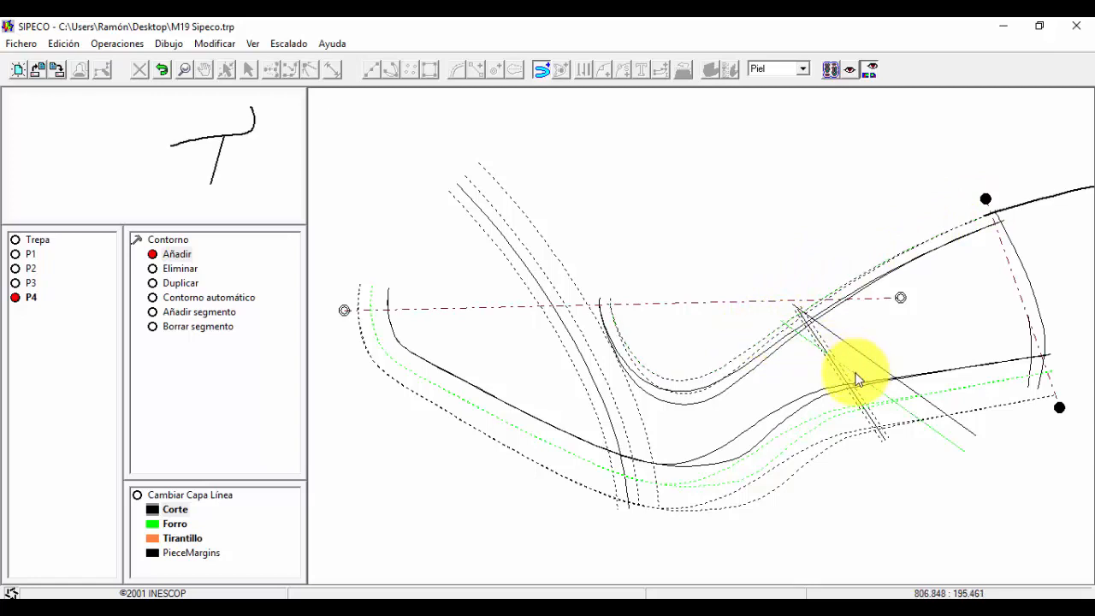
pyautogui.click(843, 421)
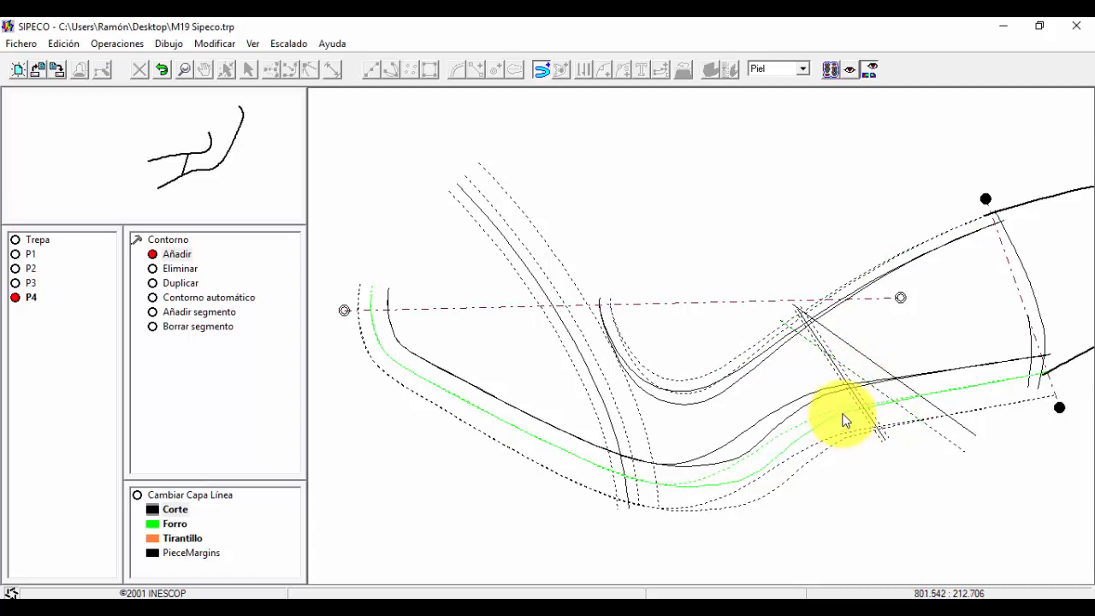
# - Complete the back lining contour with the upper Forro margin, dashed diagonal line and inner dashed topline, all unmirrored
pyautogui.click(1059, 408)
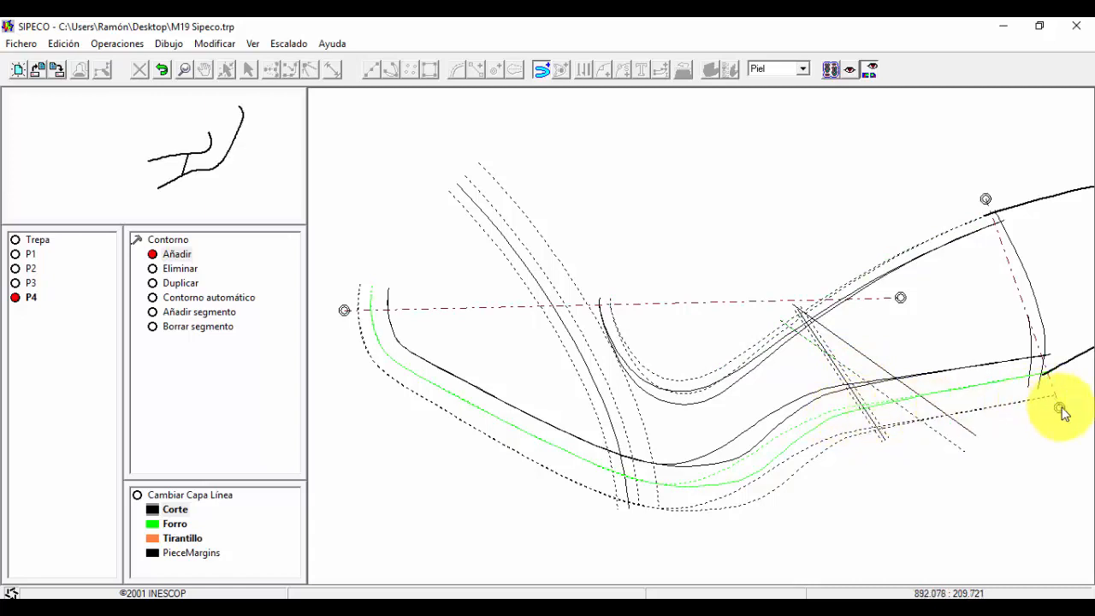
pyautogui.click(828, 415)
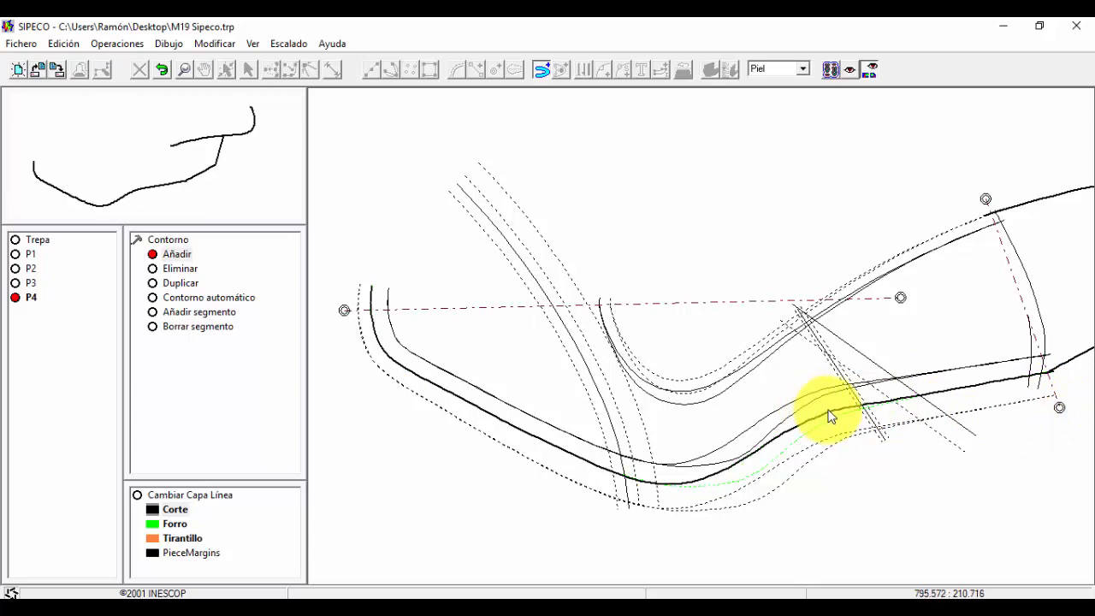
pyautogui.click(855, 377)
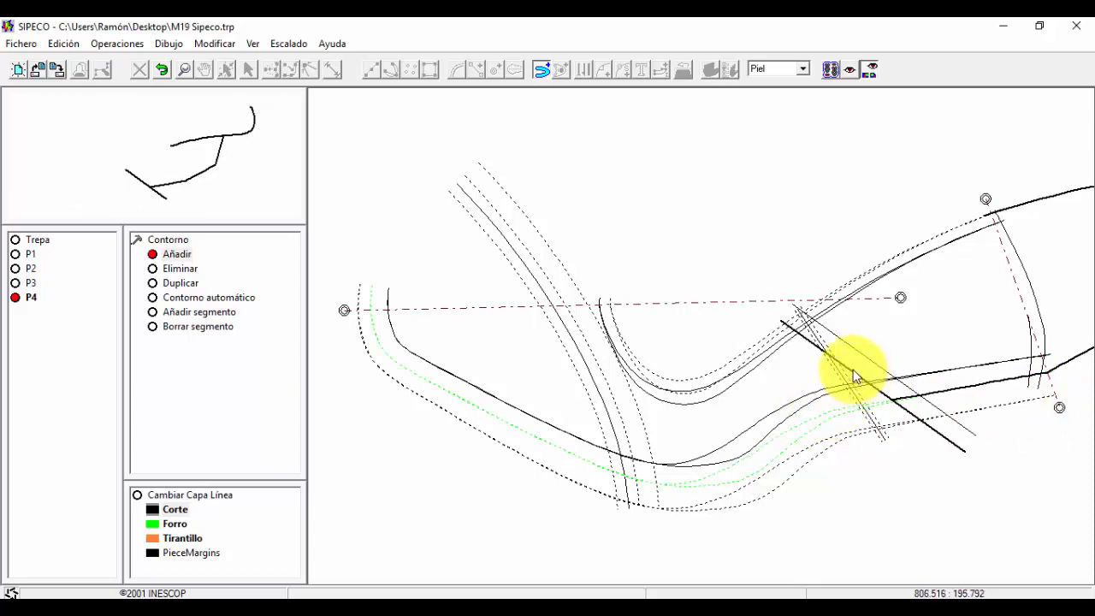
pyautogui.click(779, 343)
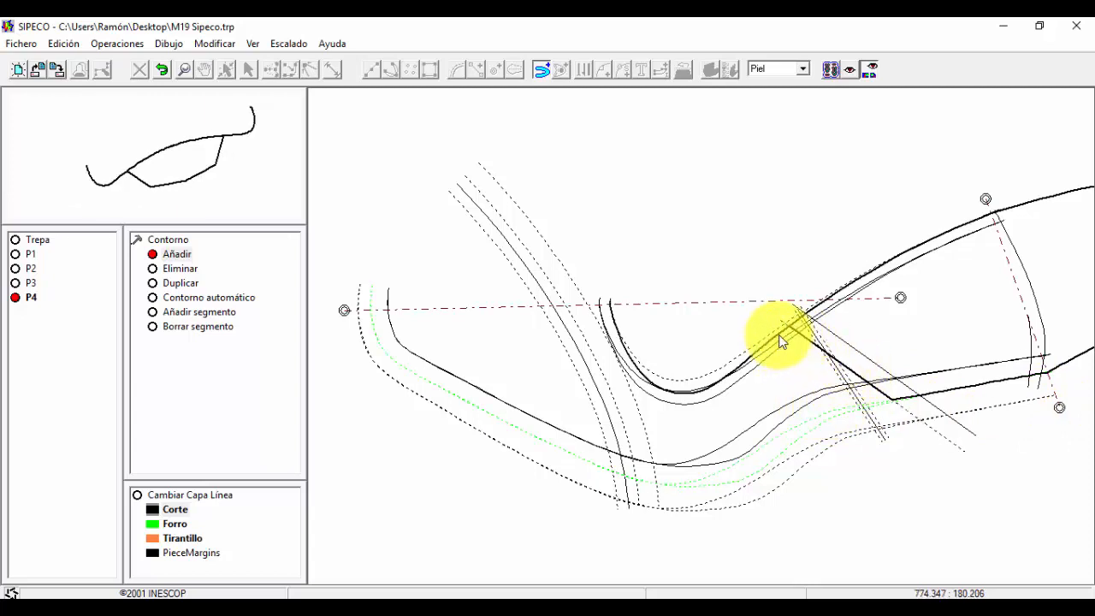
pyautogui.rightClick(958, 313)
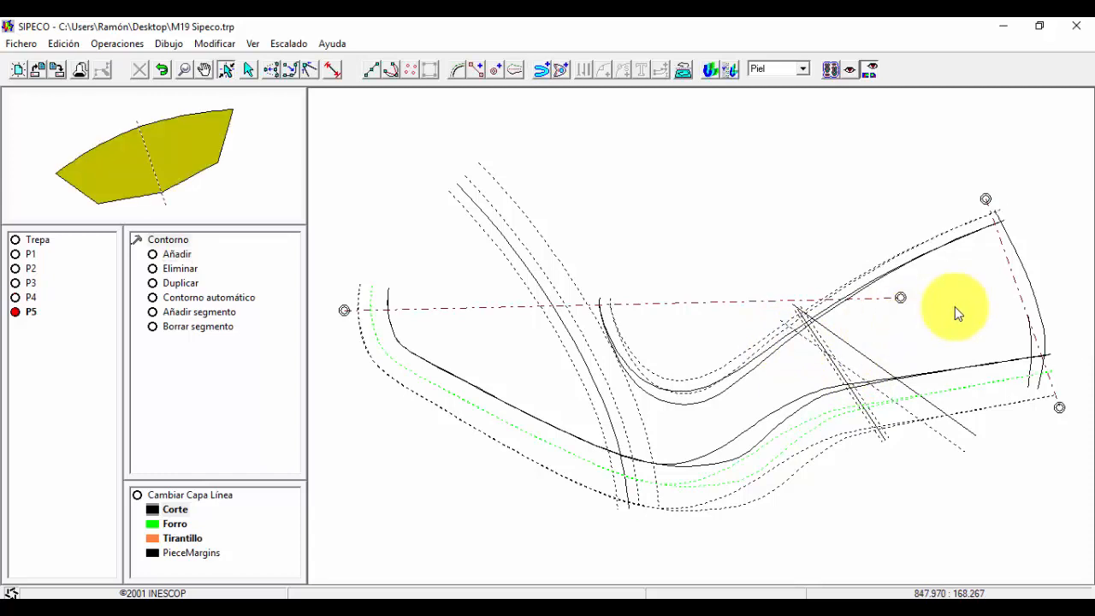
# - Add a V-shaped notch mark, depth 3 and width 6, on the lower edge of piece P5's mirrored half
pyautogui.click(167, 135)
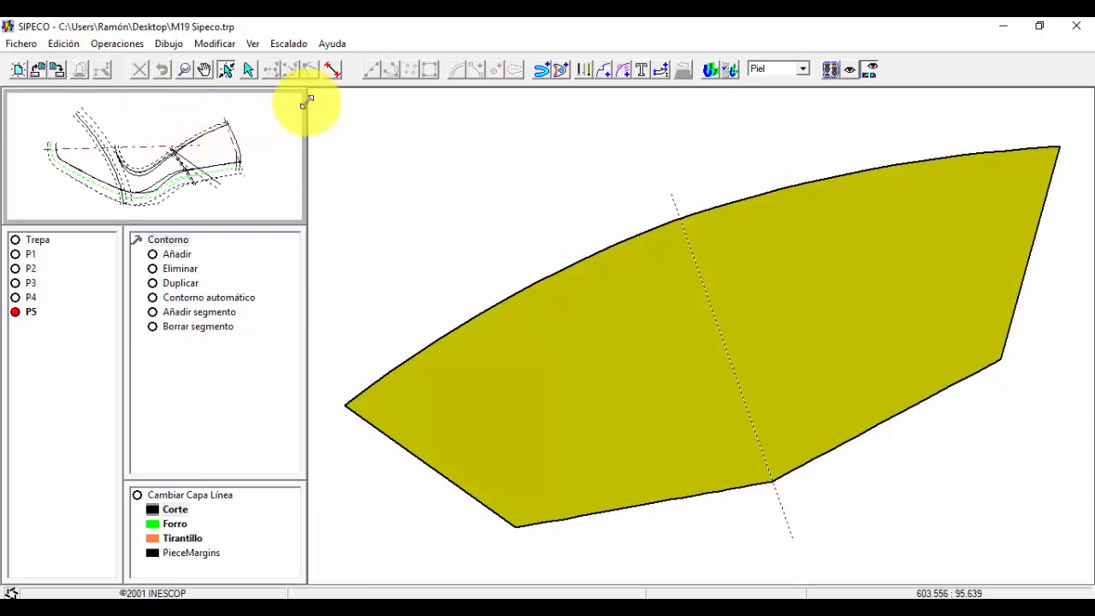
pyautogui.click(604, 70)
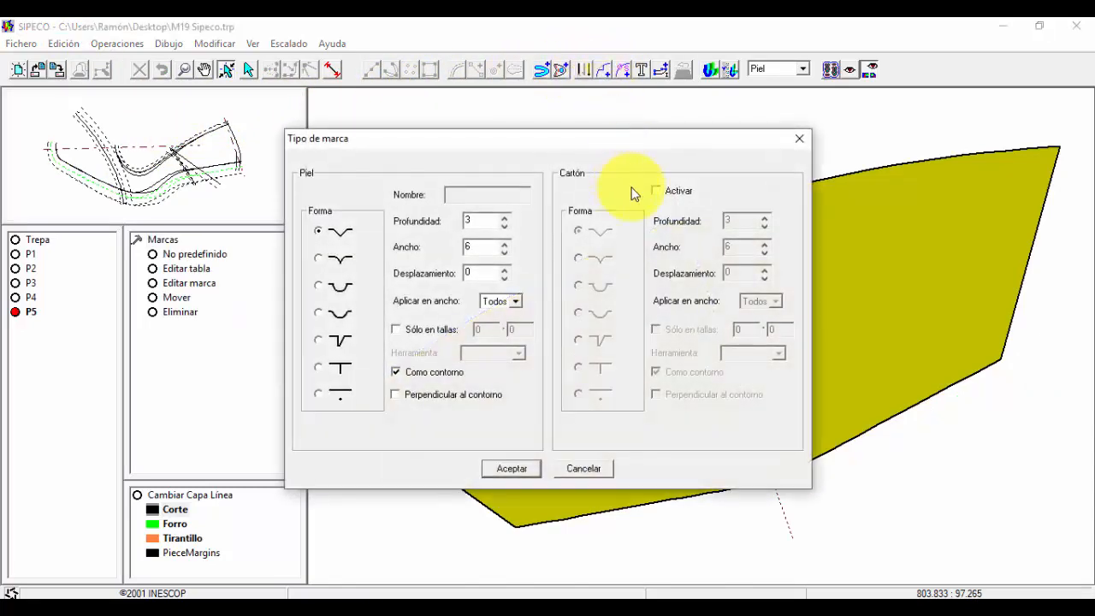
pyautogui.click(512, 467)
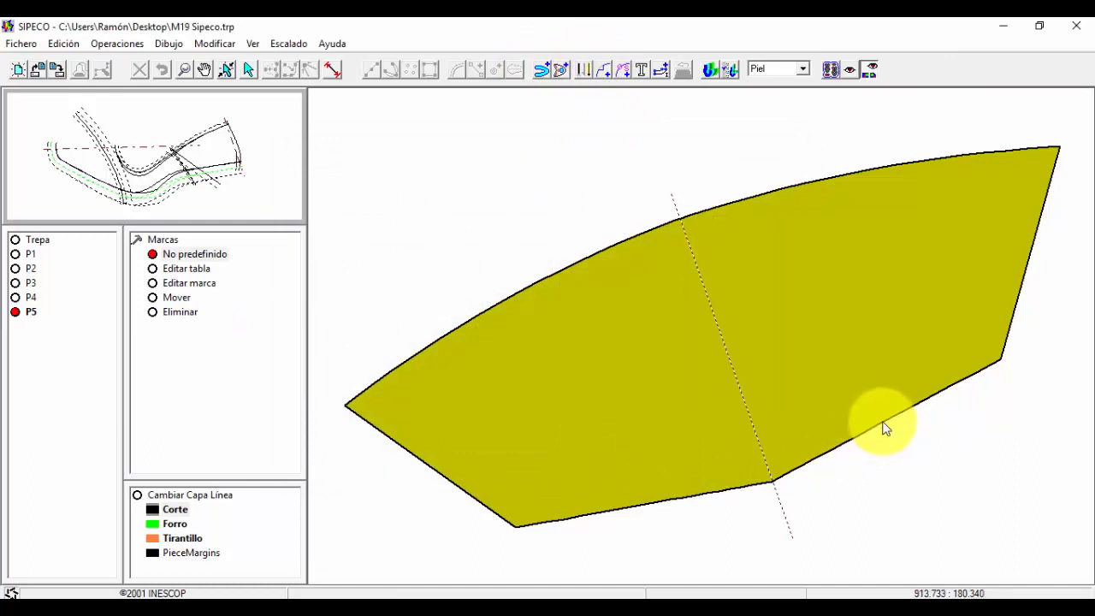
pyautogui.click(877, 420)
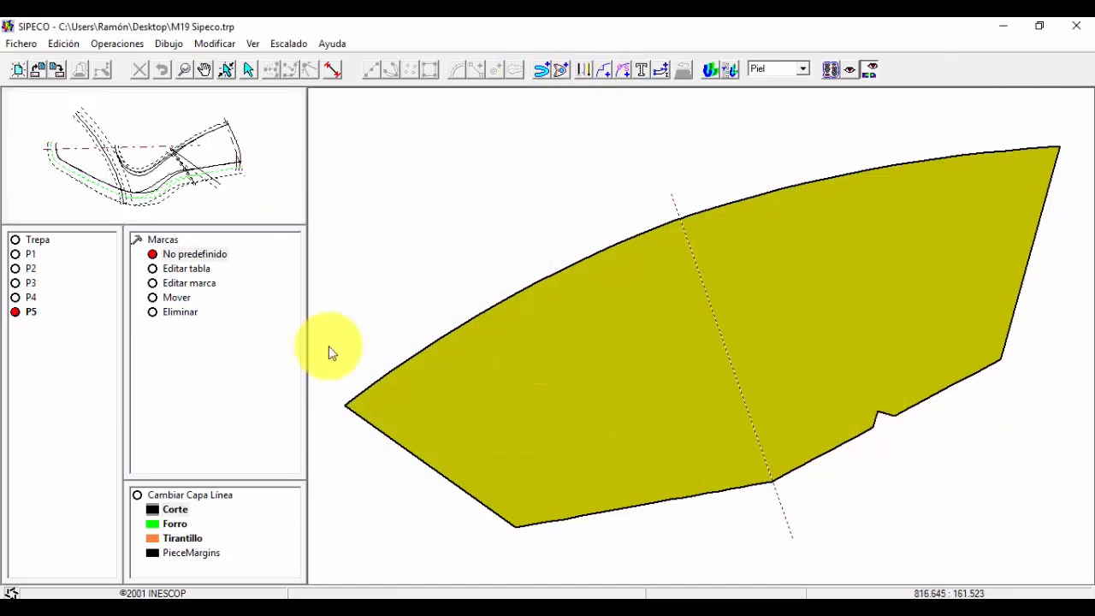
# - Add notch marks to piece P4 on its upper side edge and on the toe edge at the lengthwise axis
pyautogui.click(31, 298)
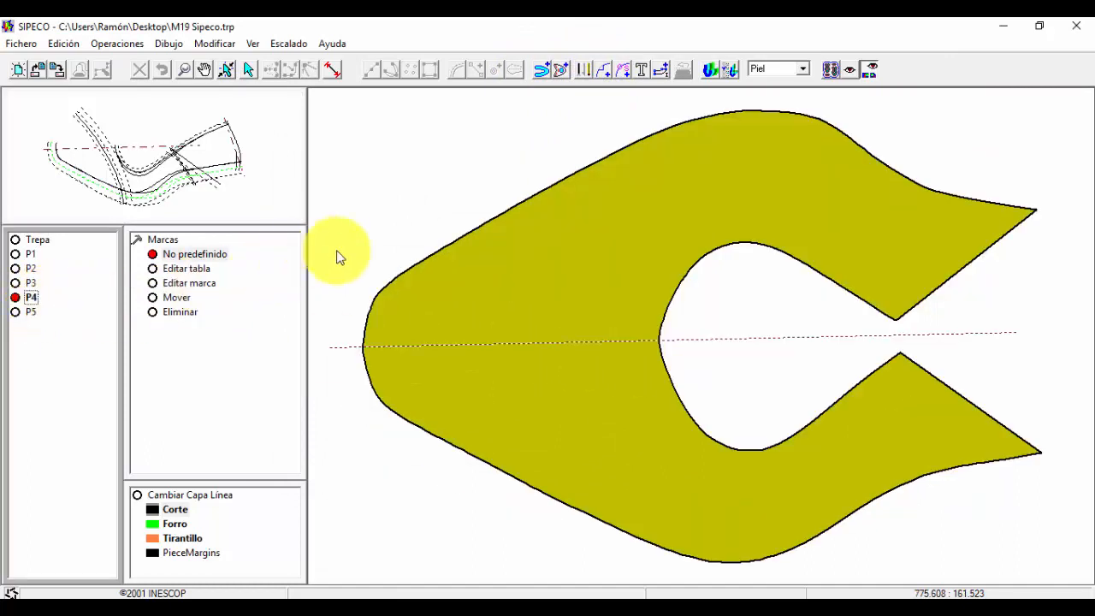
pyautogui.click(557, 185)
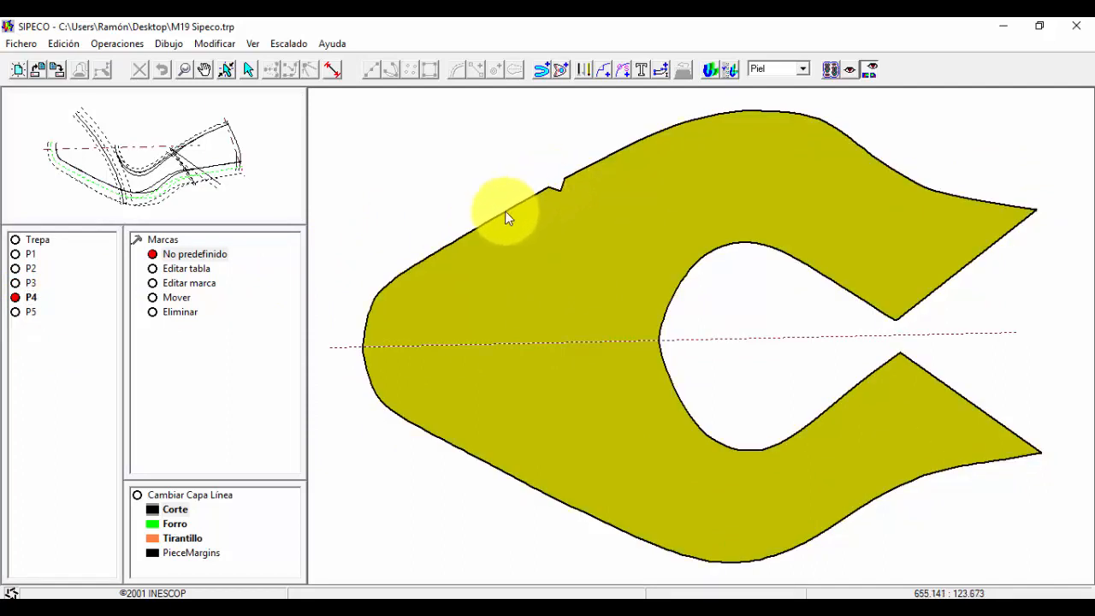
pyautogui.click(374, 342)
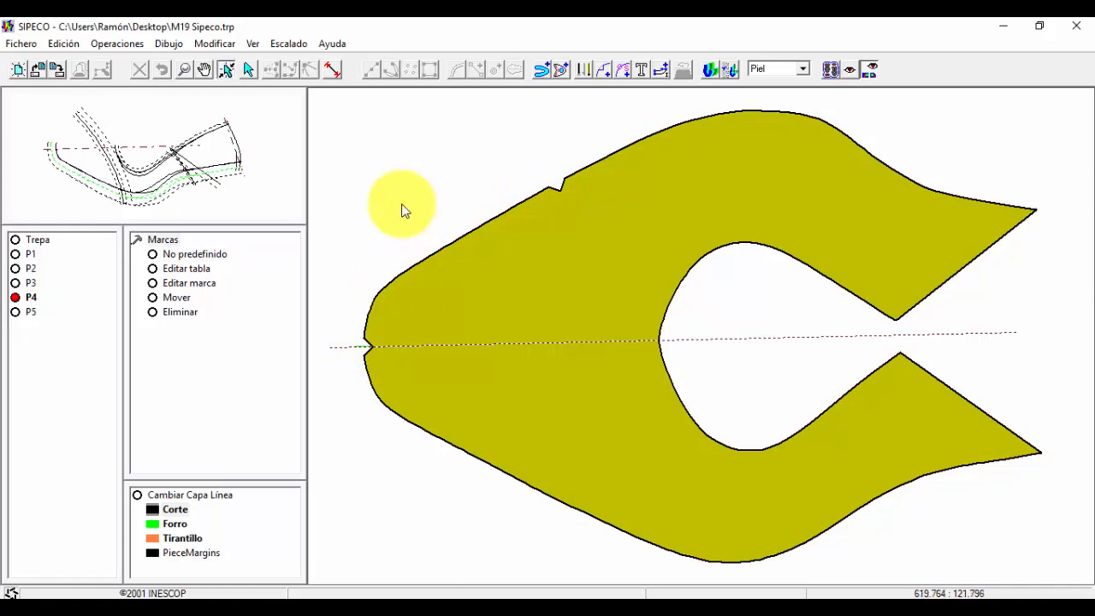
# - Add the solid diagonal line to piece P5 as an interior line on both sides, mirrored about the heel axis
pyautogui.click(31, 312)
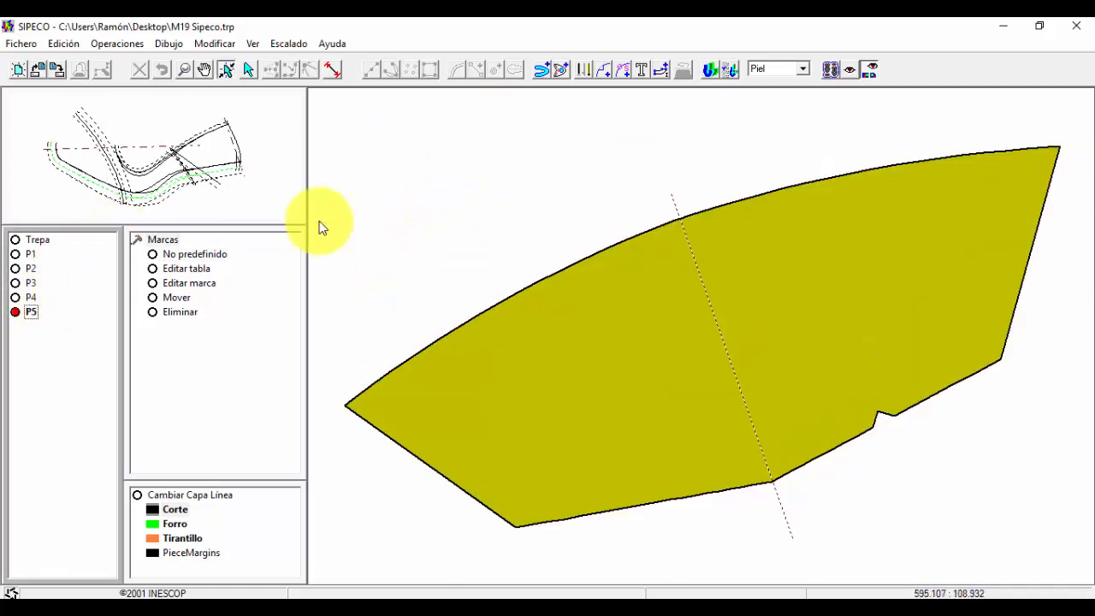
pyautogui.click(561, 70)
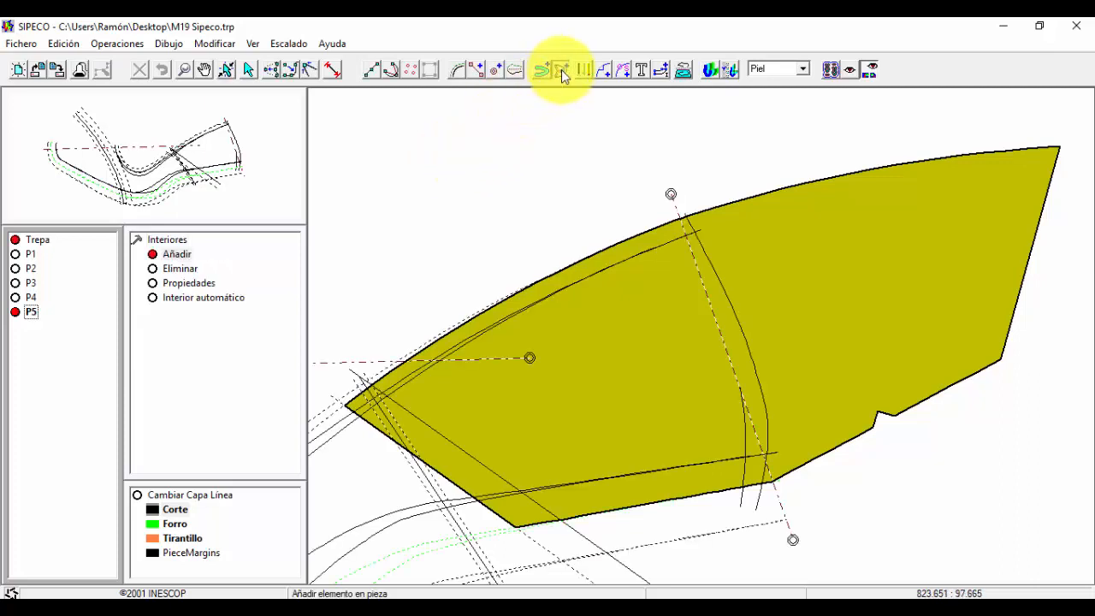
pyautogui.click(671, 196)
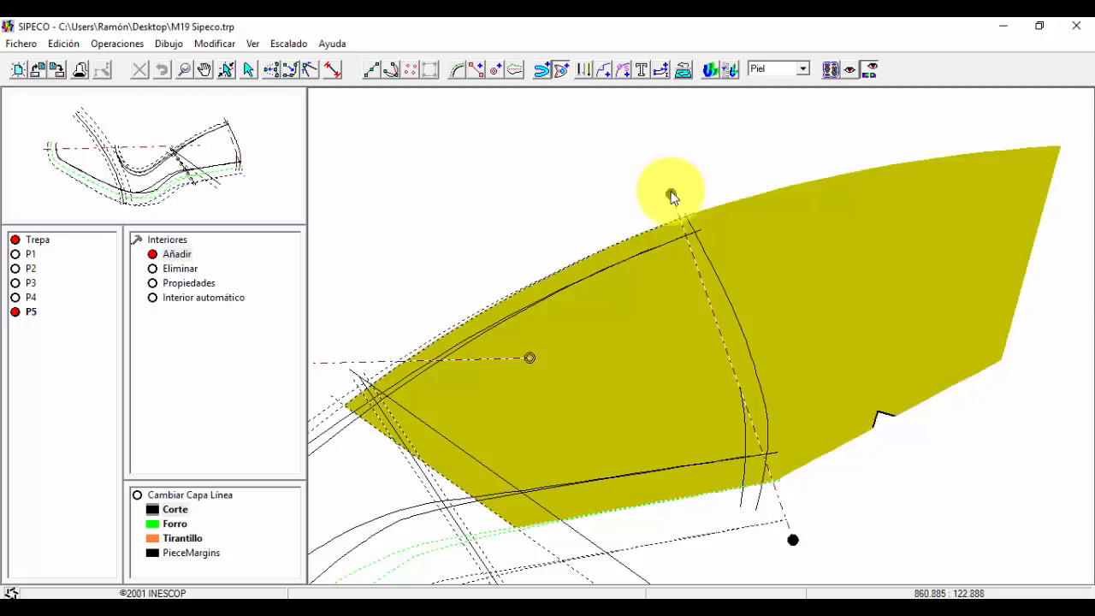
pyautogui.click(670, 195)
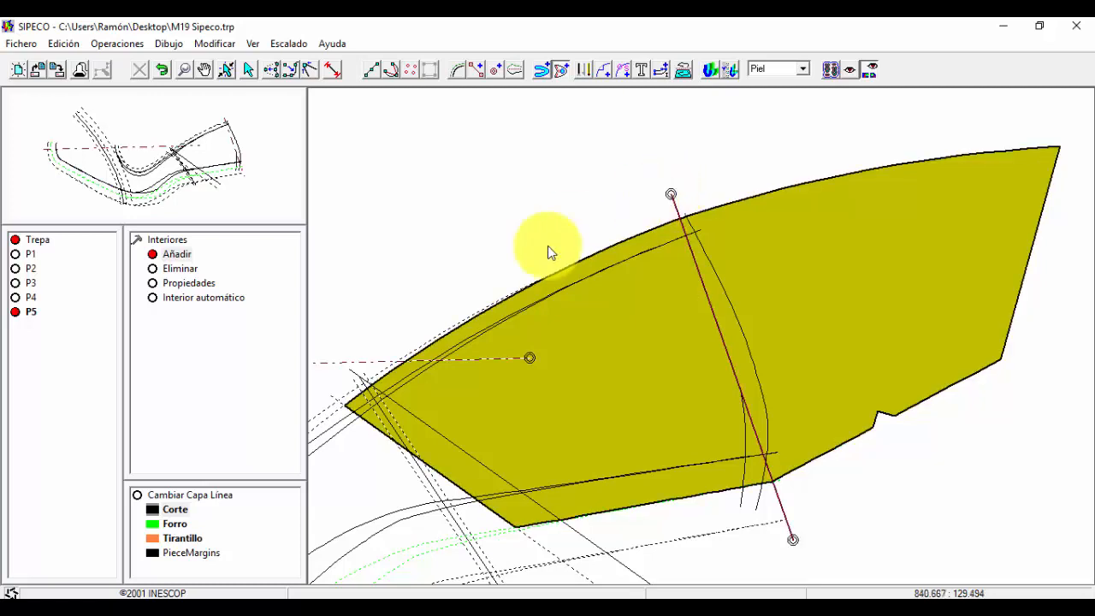
pyautogui.click(417, 417)
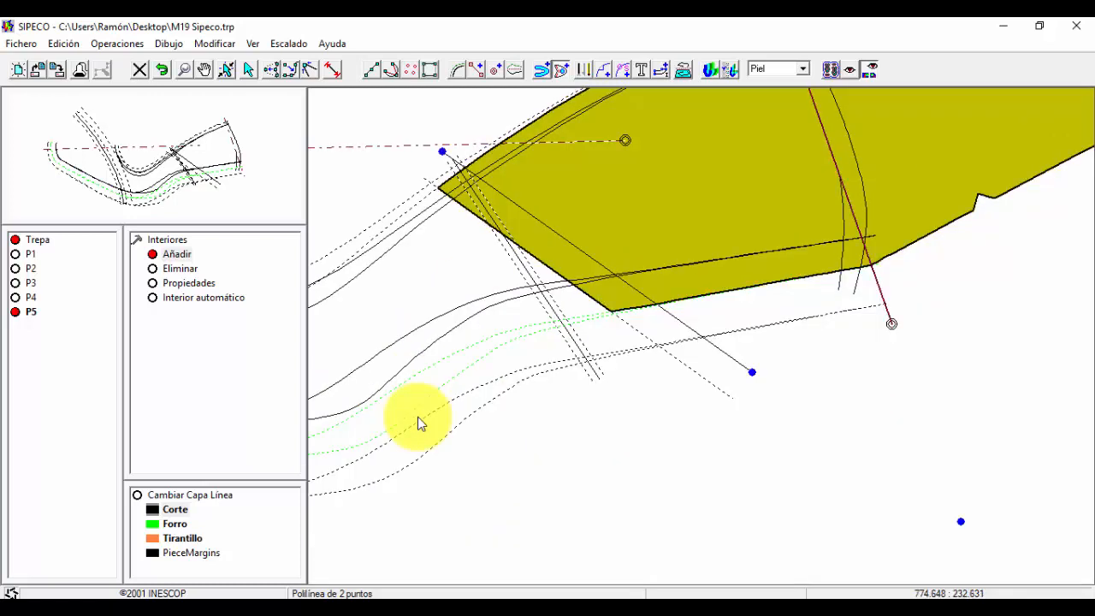
pyautogui.click(554, 413)
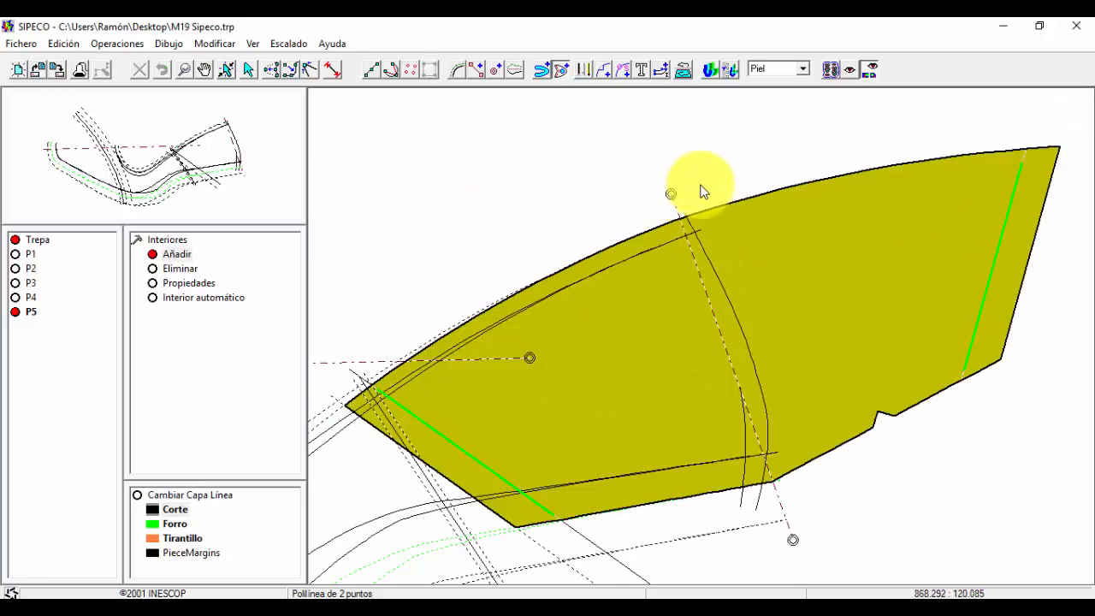
# - Add the short heel curve to piece P5 as an unmirrored interior line
pyautogui.click(745, 440)
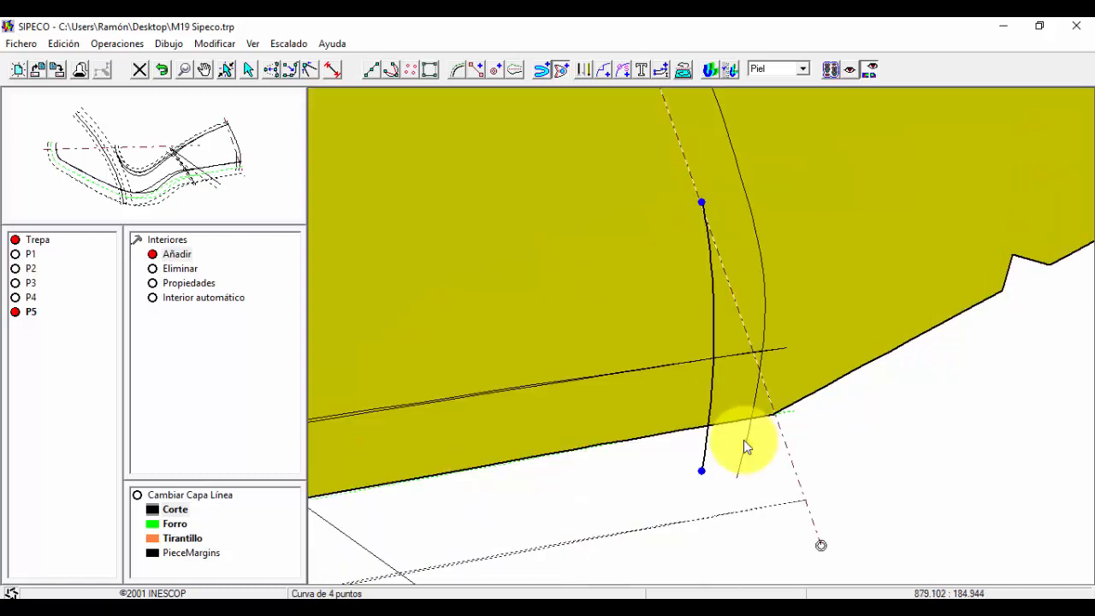
pyautogui.click(669, 447)
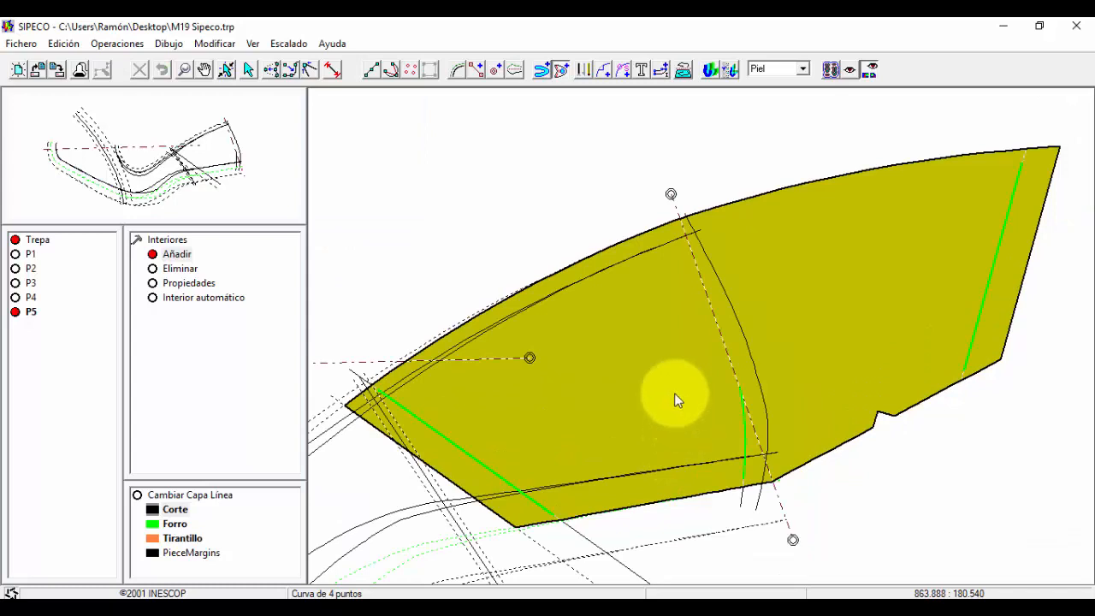
pyautogui.rightClick(567, 222)
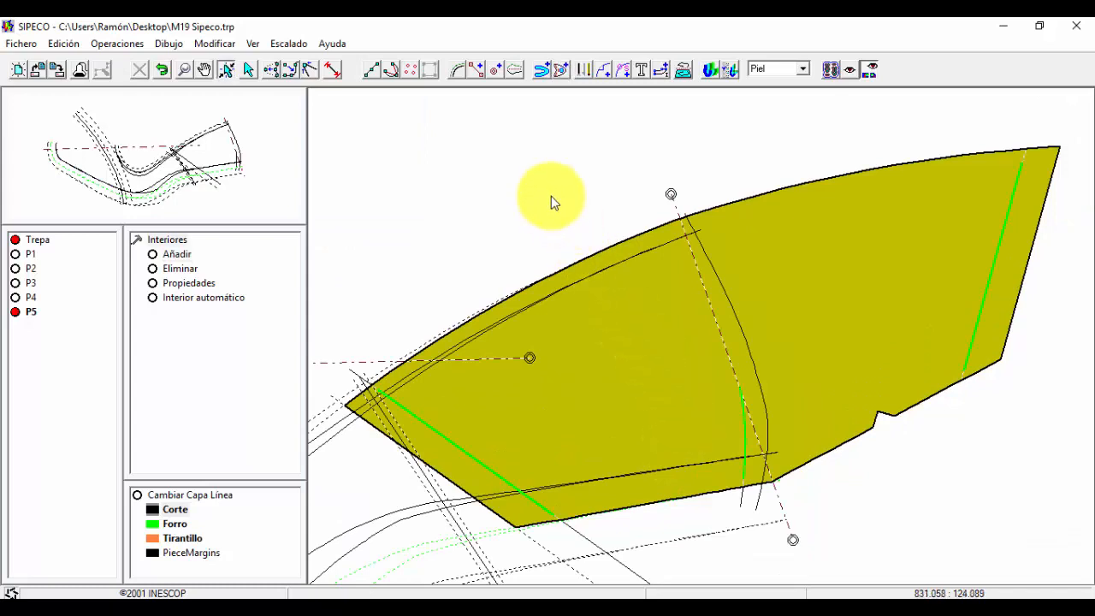
# - Assign the Corte tool to the short heel curve inside piece P5
pyautogui.click(582, 70)
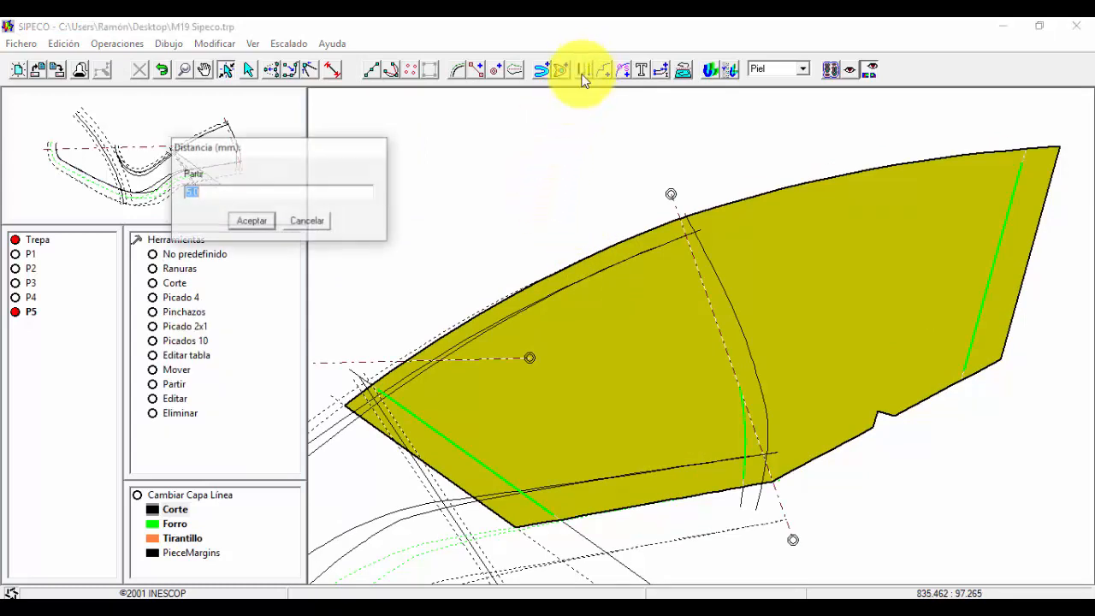
pyautogui.click(304, 222)
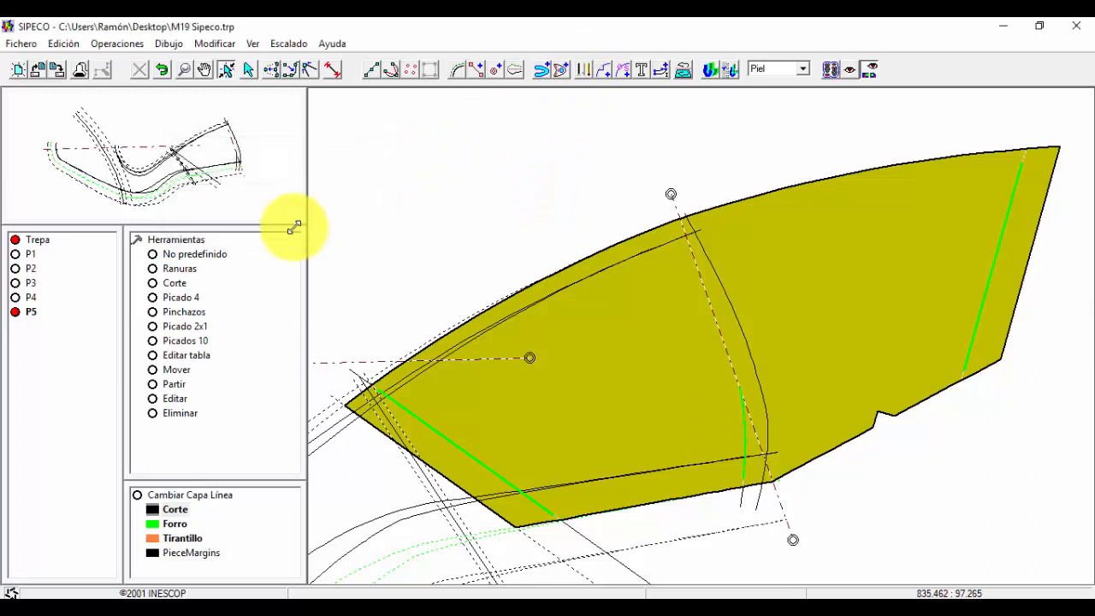
pyautogui.click(177, 283)
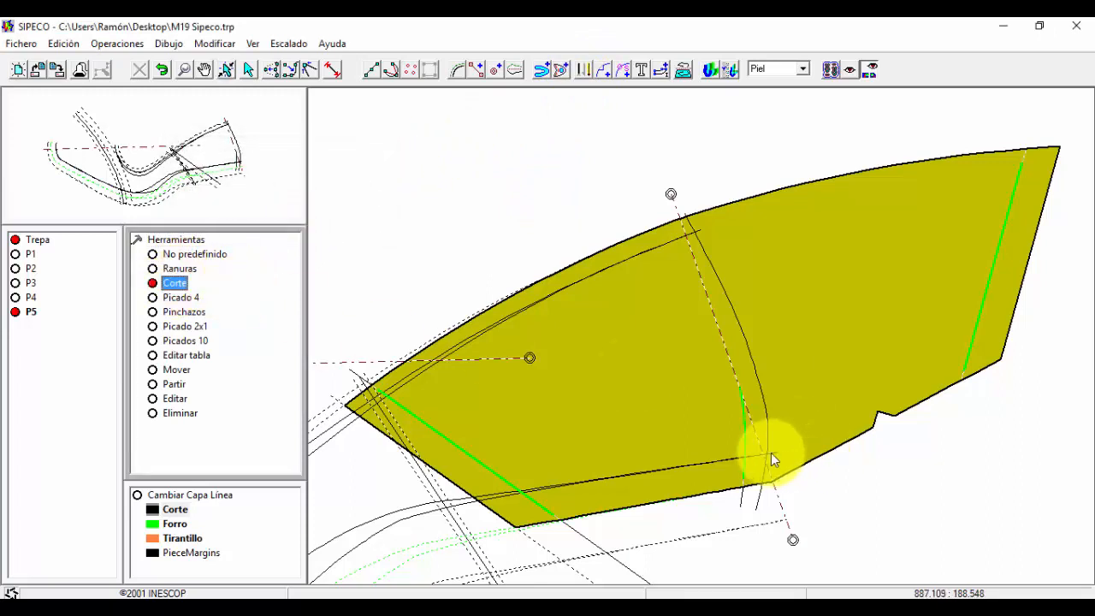
pyautogui.click(746, 442)
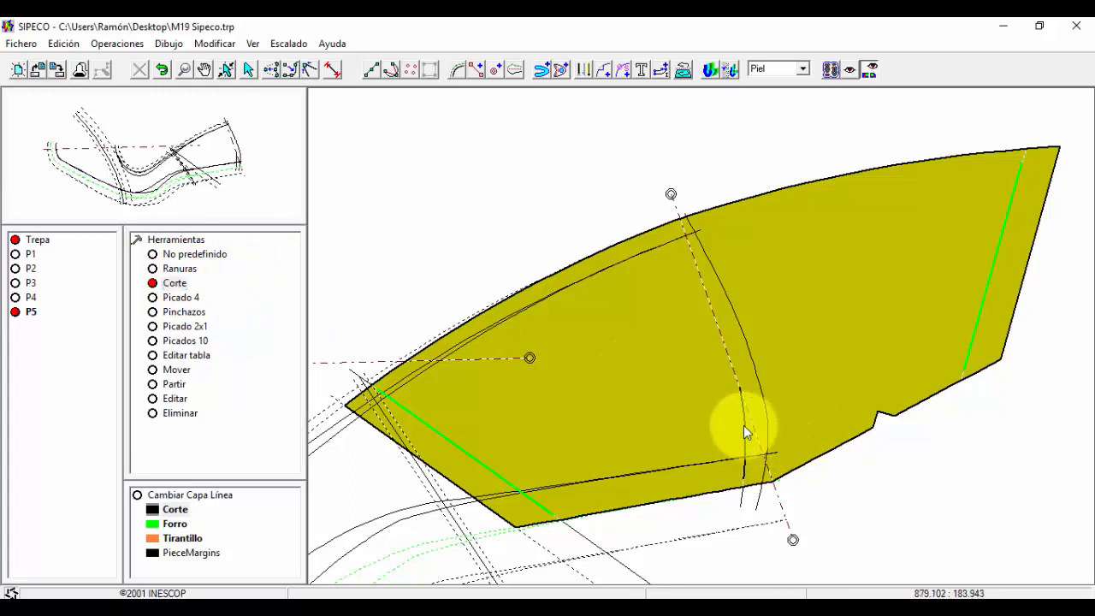
# - Adjust the extent of the Corte tool along the short heel curve with Mover
pyautogui.click(183, 371)
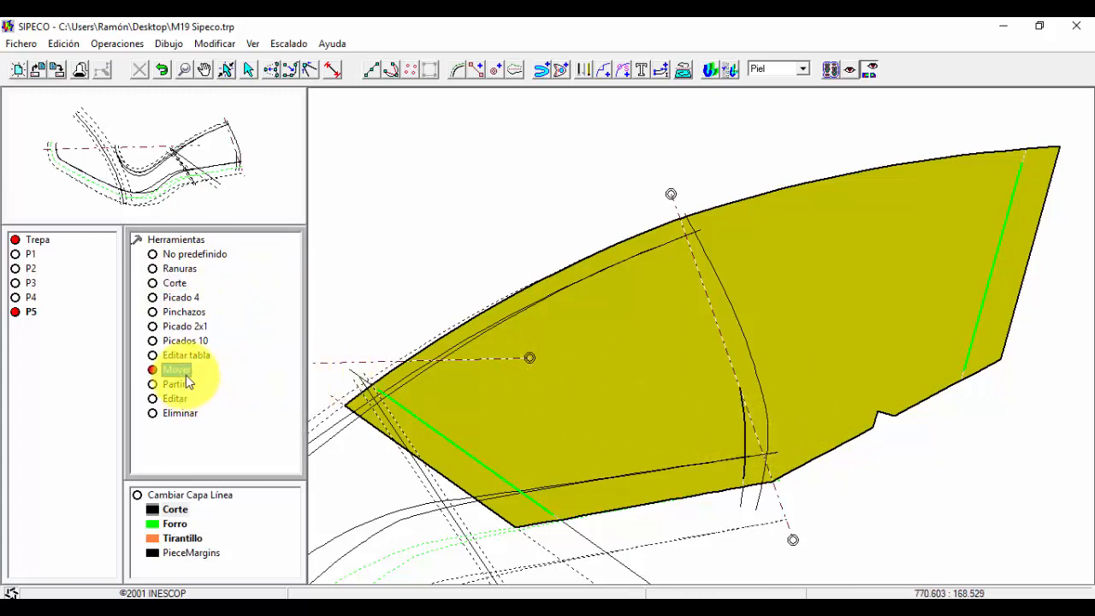
pyautogui.click(746, 484)
pyautogui.moveTo(745, 484); pyautogui.dragTo(745, 419)
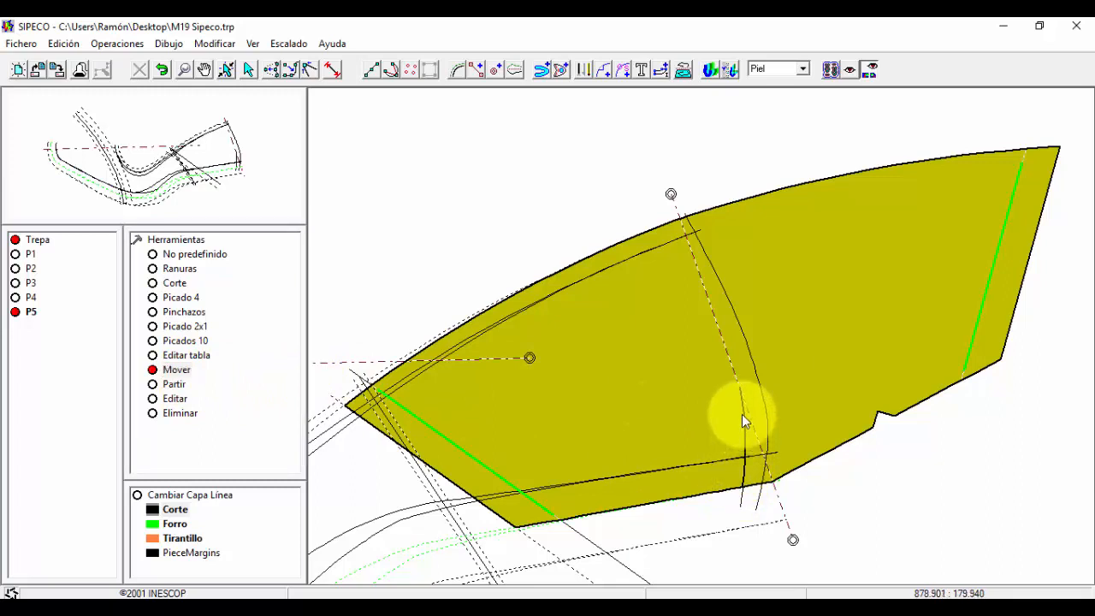
# - Place a 1.000 puncture mark at the upper end of the short heel curve and add it to piece P5 as an interior
pyautogui.click(184, 70)
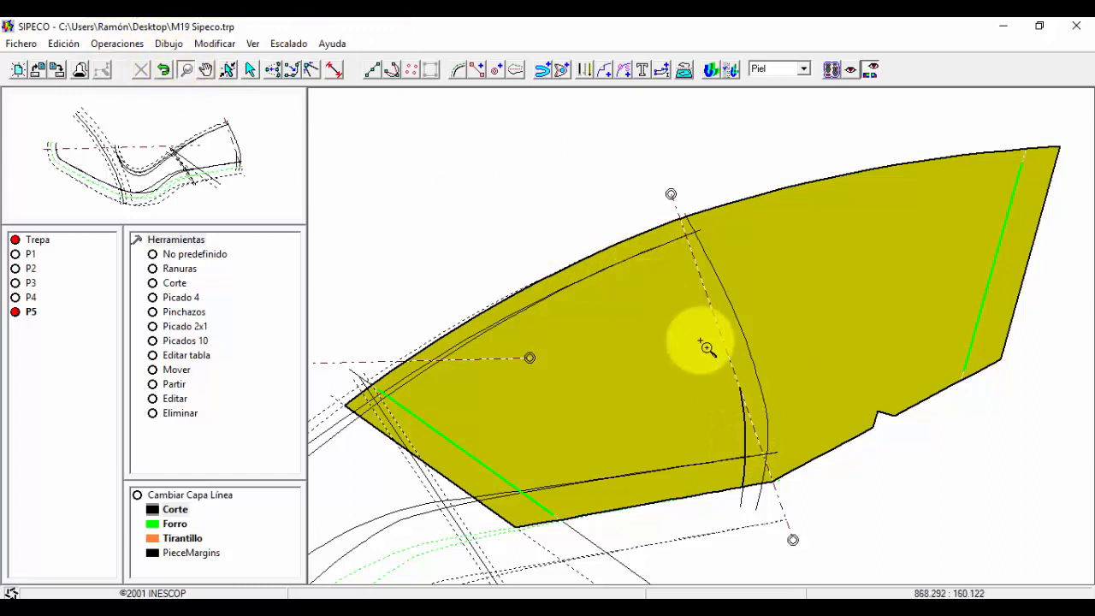
pyautogui.moveTo(701, 340); pyautogui.dragTo(777, 405)
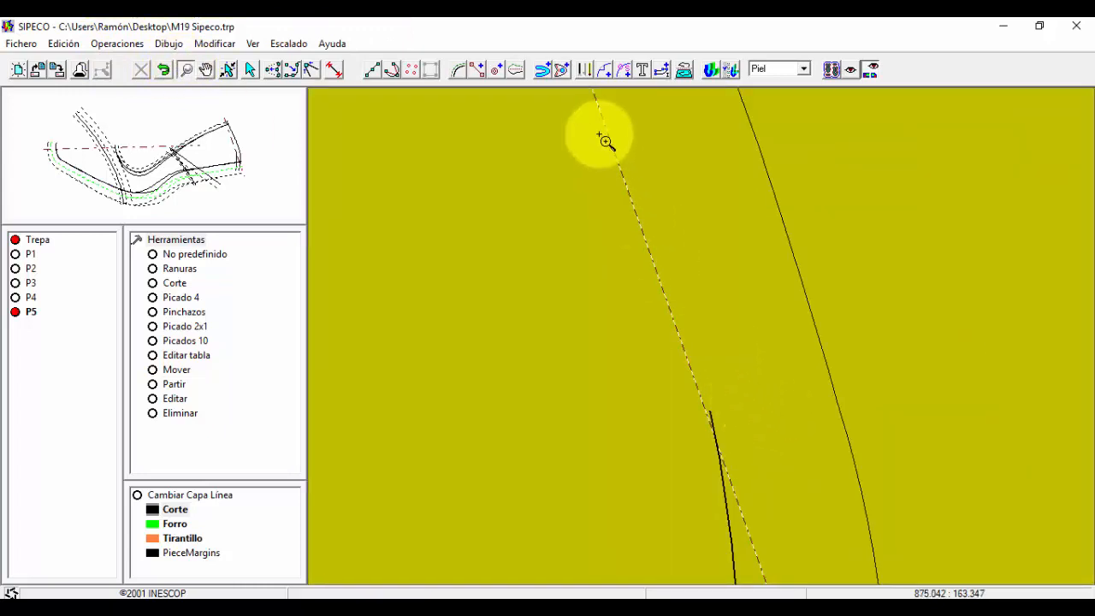
pyautogui.click(414, 72)
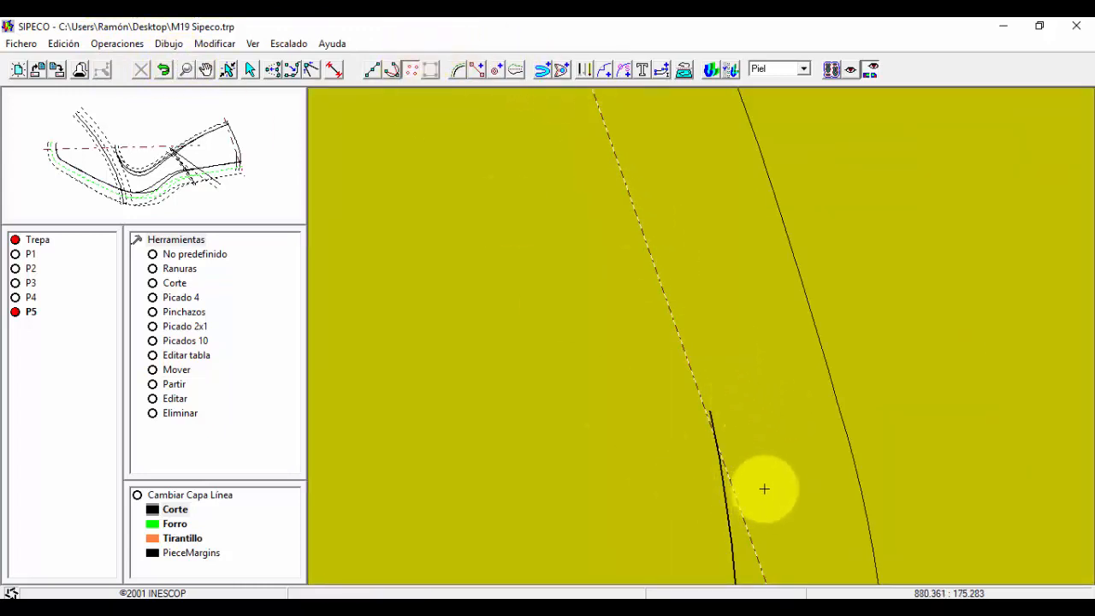
pyautogui.click(711, 414)
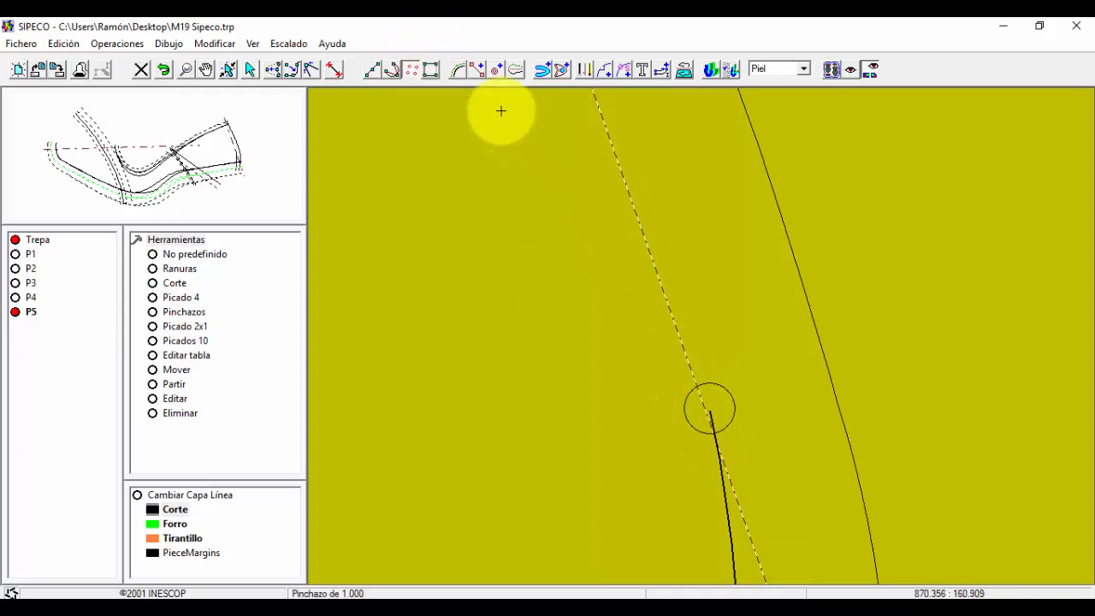
pyautogui.click(540, 71)
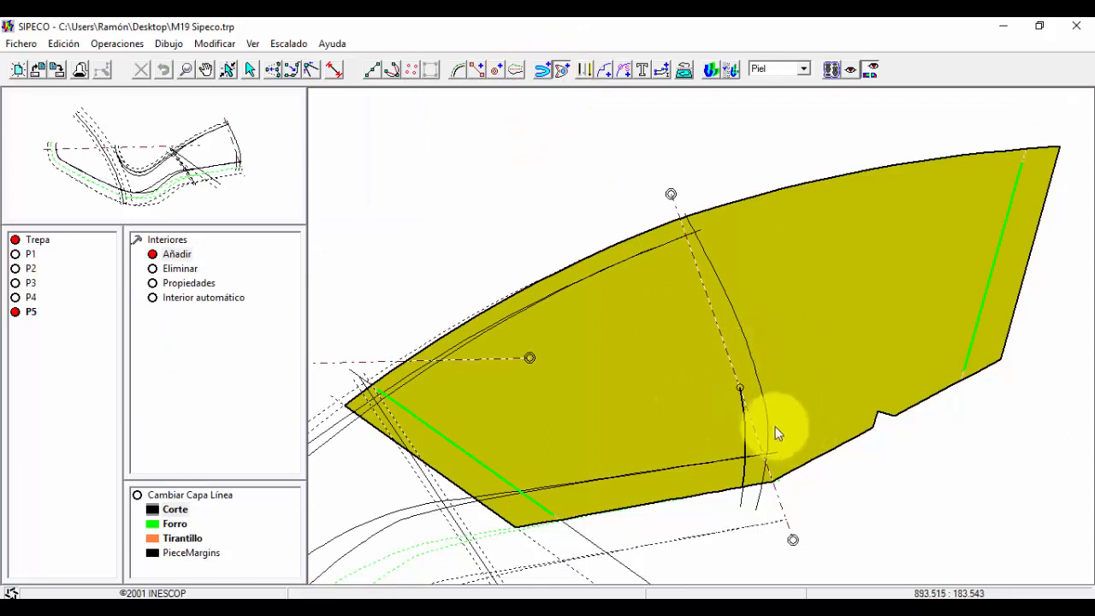
pyautogui.click(742, 389)
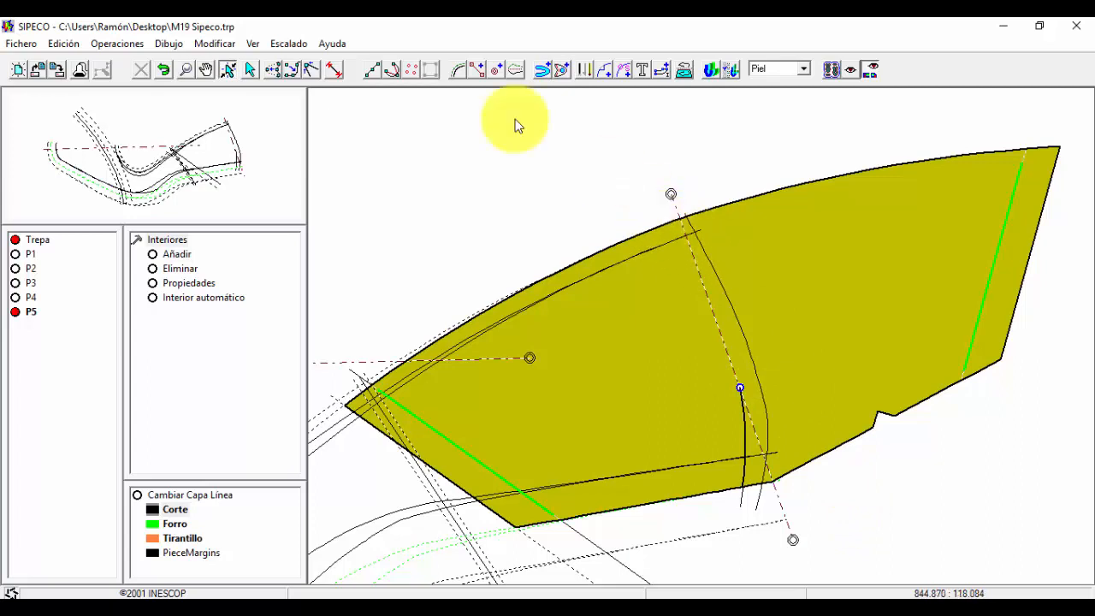
# - Draw a short two-point polyline on the heel axis near P5's upper edge and add it to the piece as an interior line
pyautogui.click(373, 68)
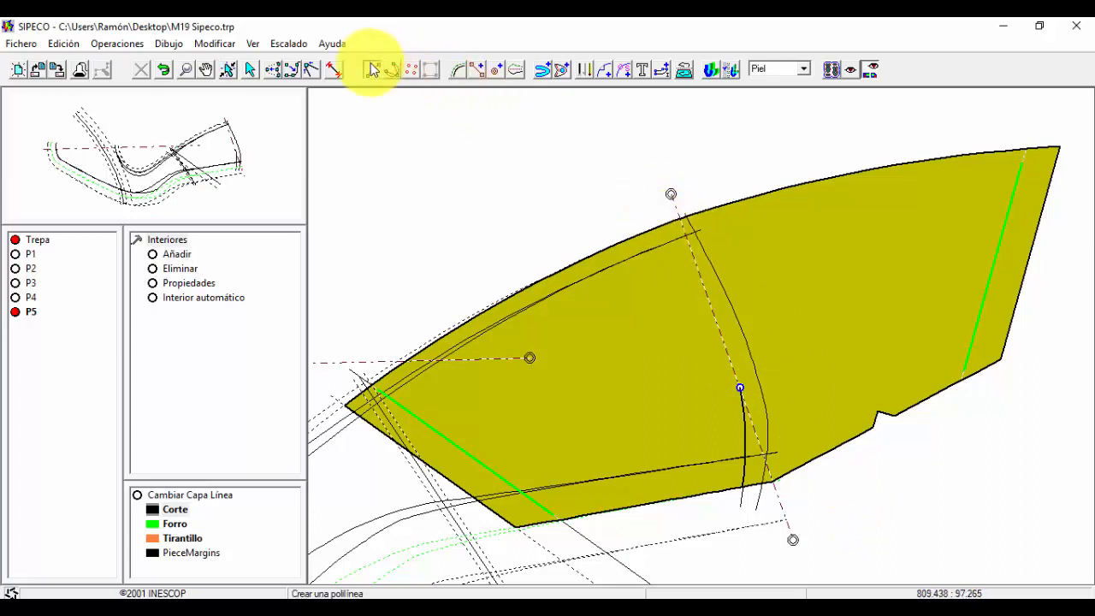
pyautogui.click(687, 231)
pyautogui.click(690, 246)
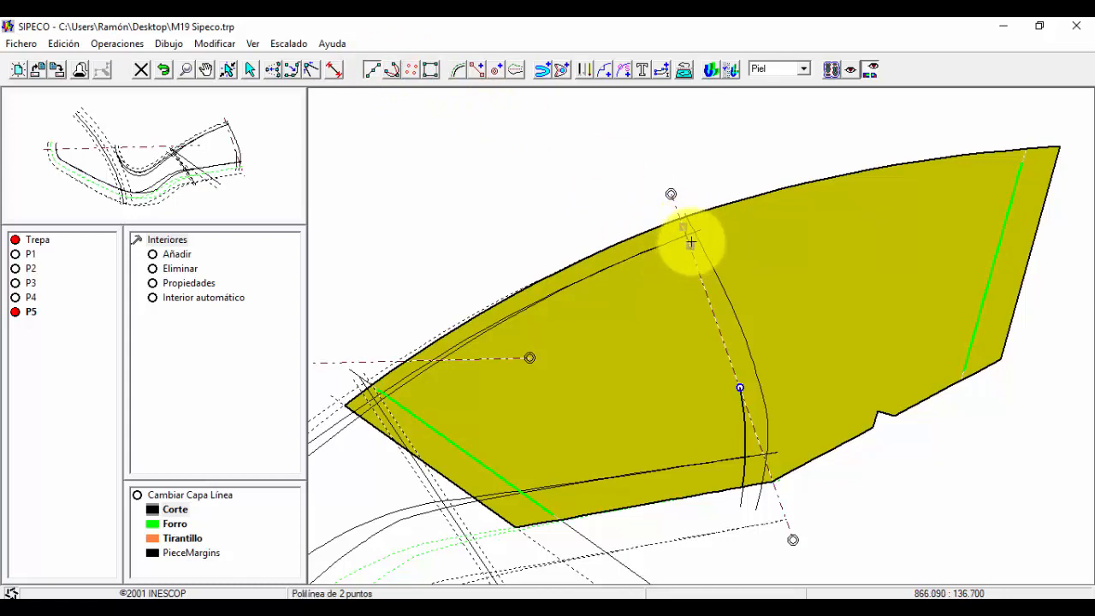
pyautogui.rightClick(641, 202)
pyautogui.click(546, 69)
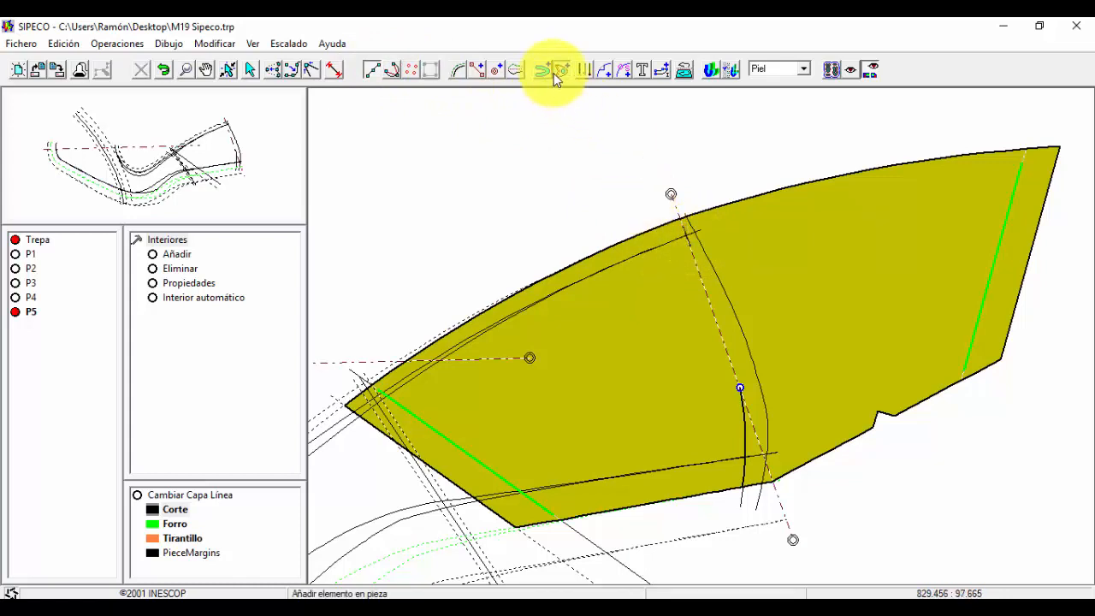
pyautogui.click(687, 239)
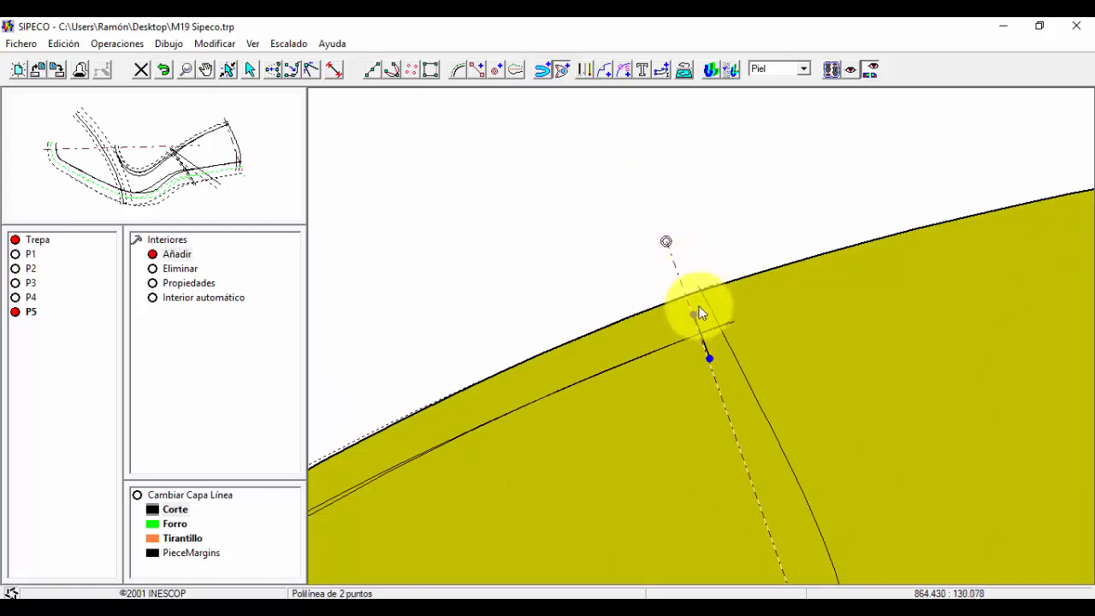
pyautogui.click(688, 239)
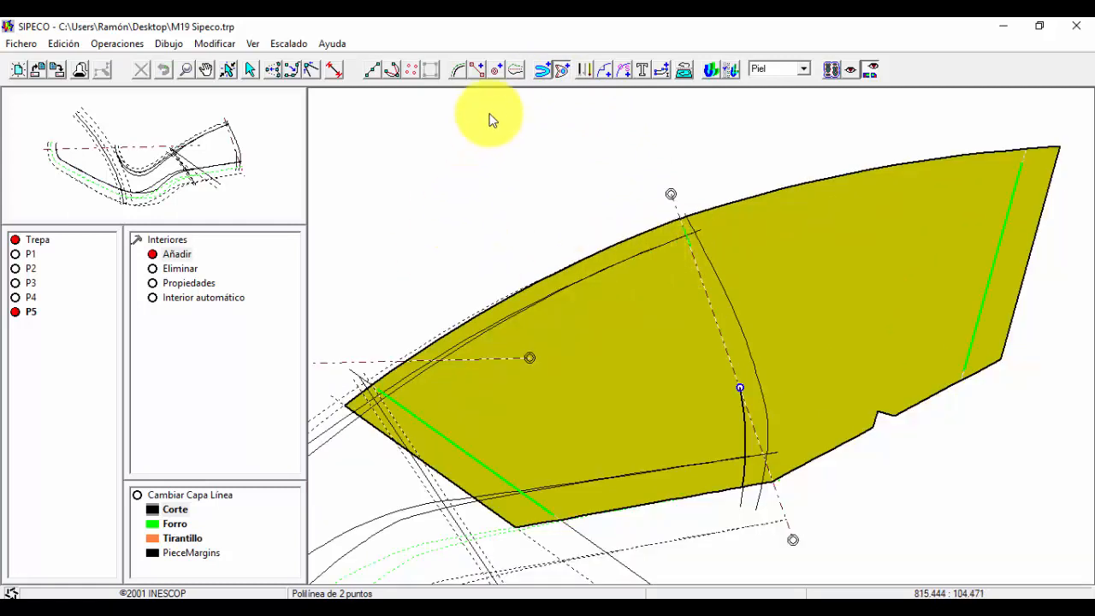
# - Assign the Ranuras tool to the short line on the heel axis near P5's upper edge
pyautogui.click(585, 69)
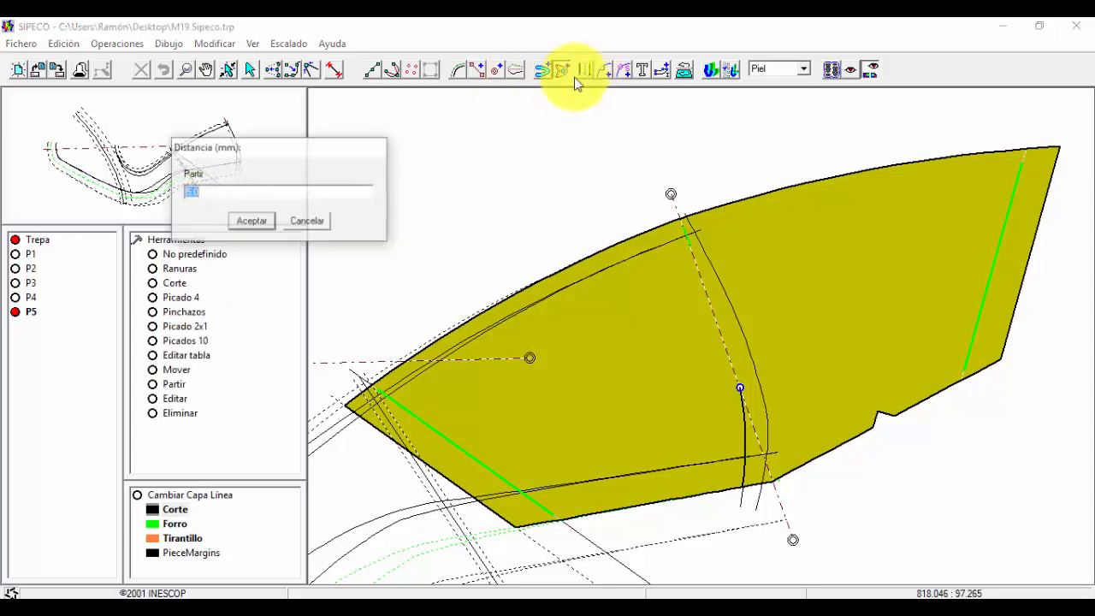
pyautogui.click(318, 221)
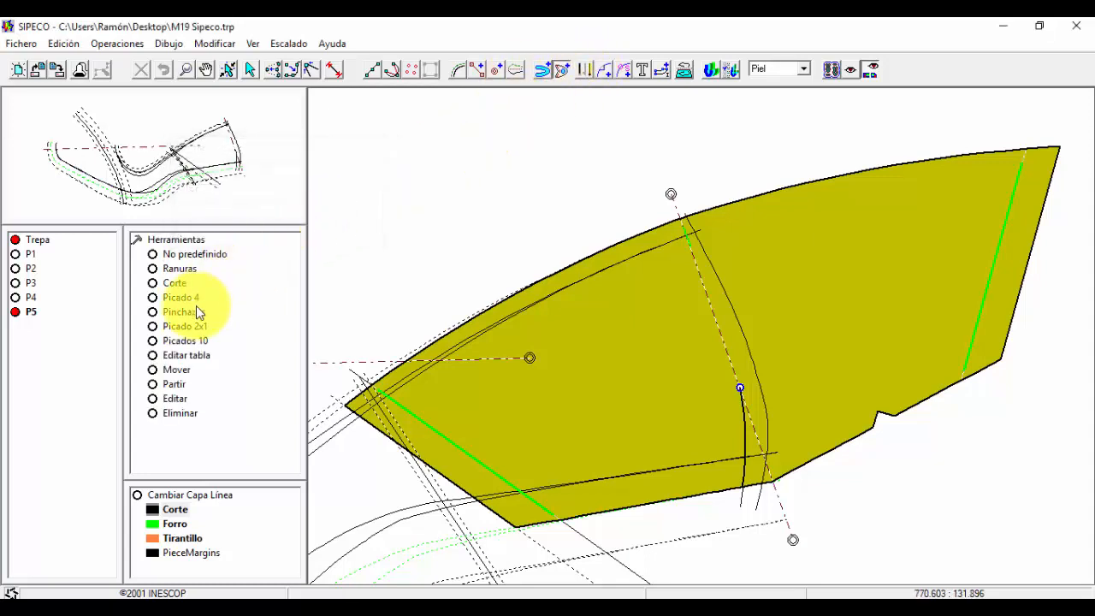
pyautogui.click(179, 268)
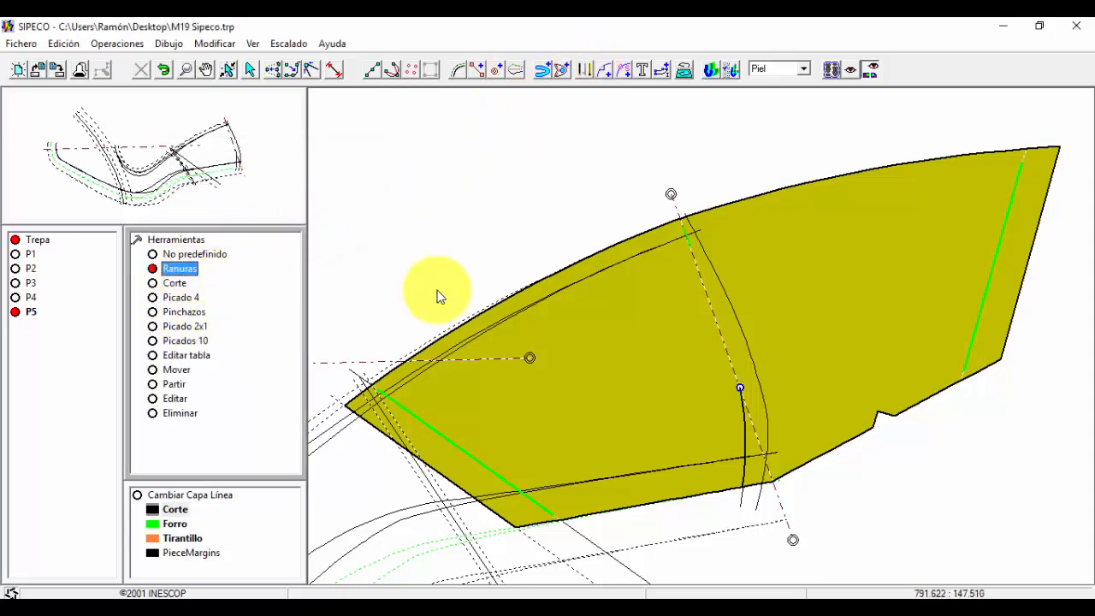
pyautogui.click(686, 239)
pyautogui.click(687, 239)
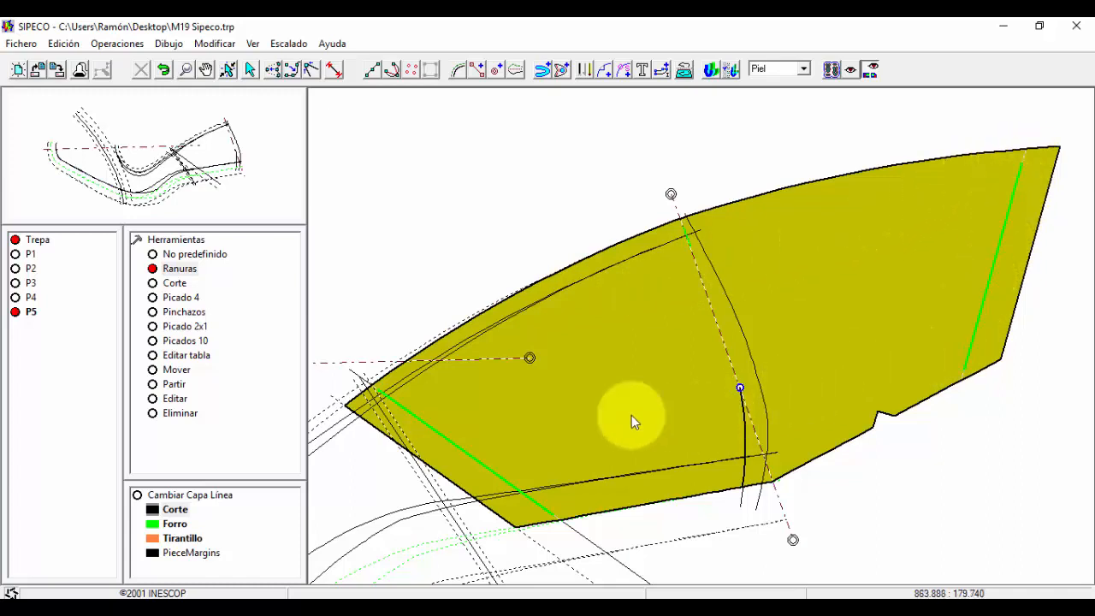
# - Shorten the Ranuras segments at their ends with Mover, on P5's mirrored diagonal lines and on P3's two parallel curves
pyautogui.click(177, 370)
pyautogui.moveTo(371, 383); pyautogui.dragTo(545, 505)
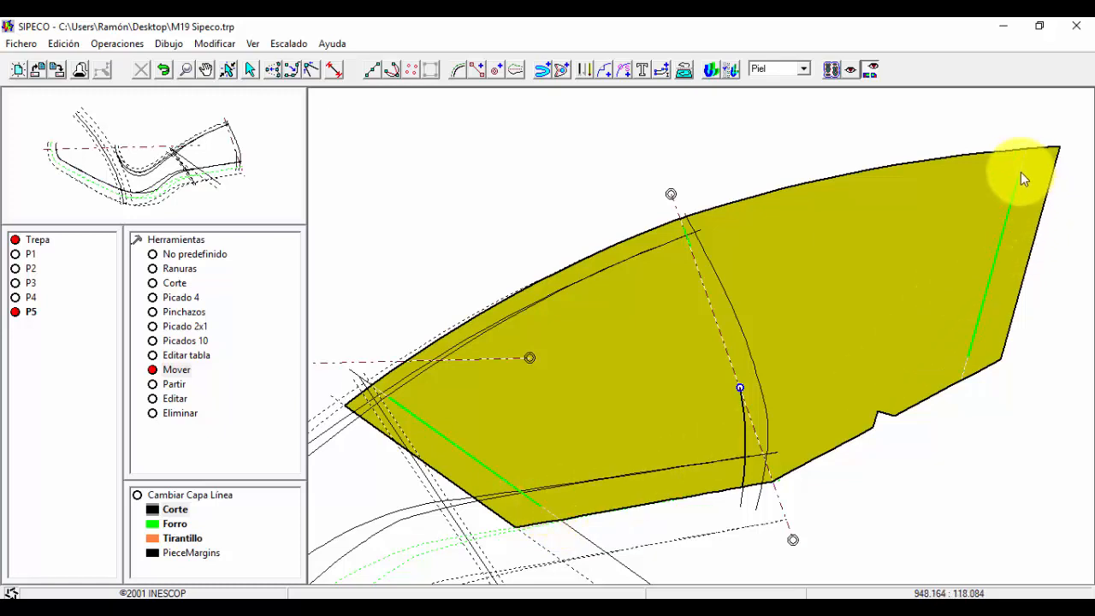
pyautogui.click(16, 297)
pyautogui.click(15, 284)
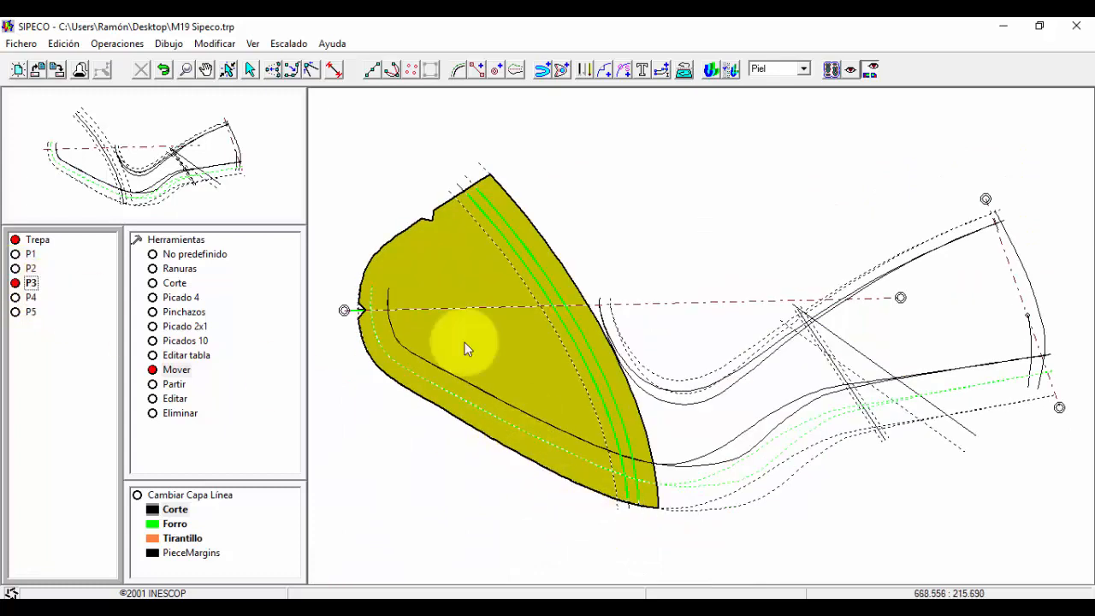
pyautogui.click(468, 193)
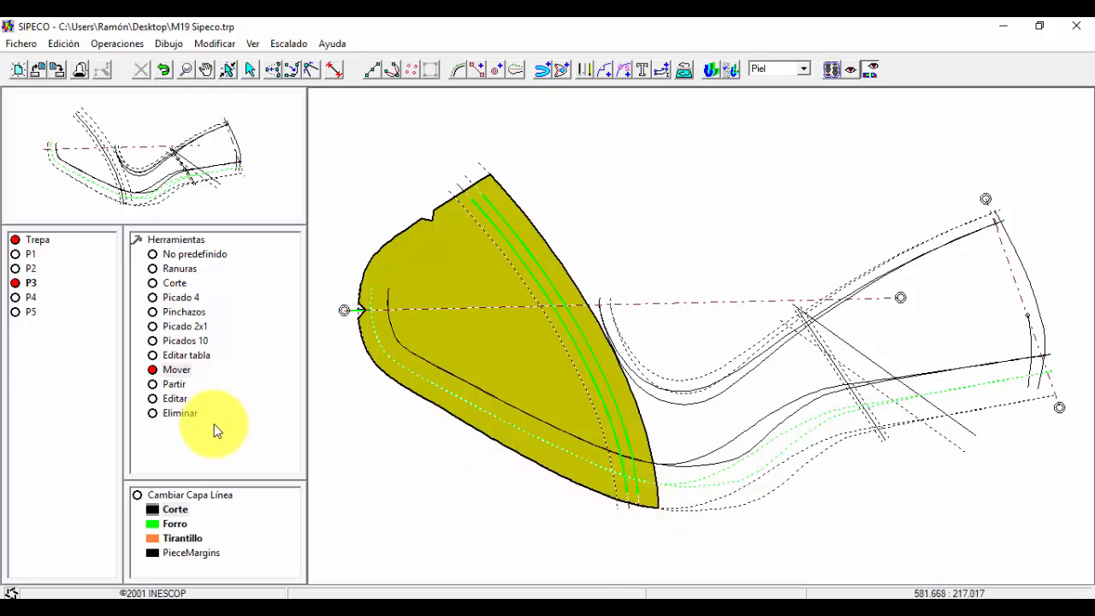
# - Split the Ranuras segments along P3's two parallel curves with Partir, using a distance of 5.0 mm
pyautogui.click(172, 383)
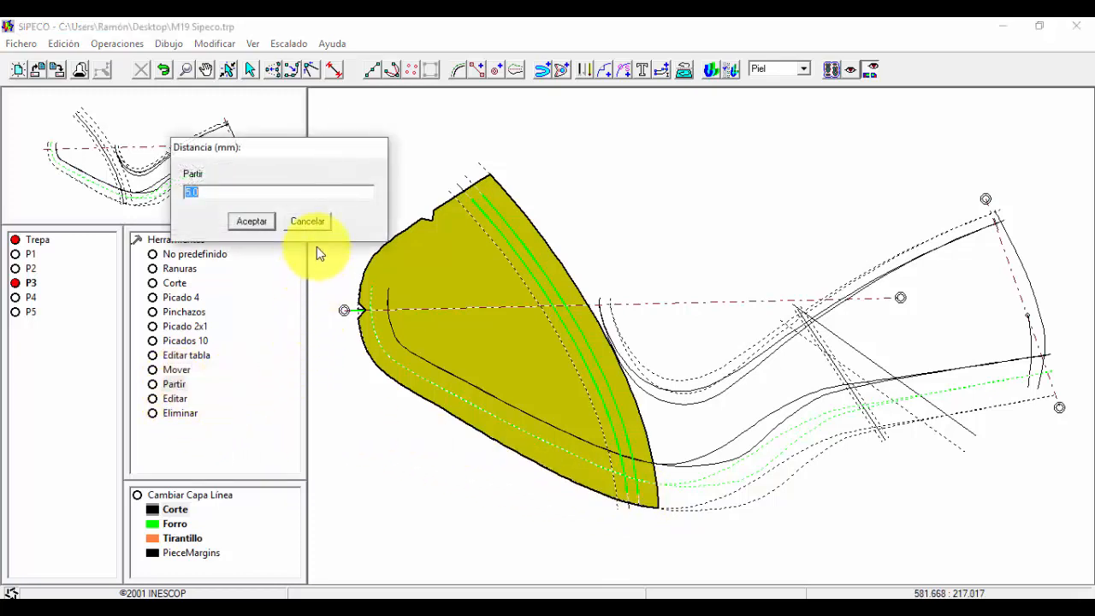
pyautogui.click(252, 223)
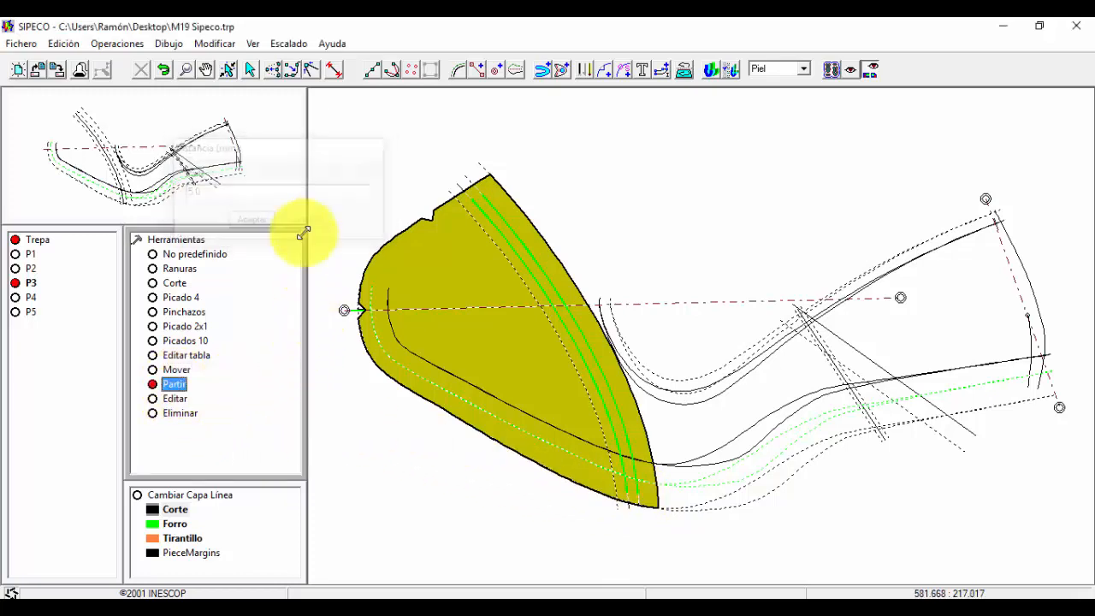
pyautogui.click(517, 254)
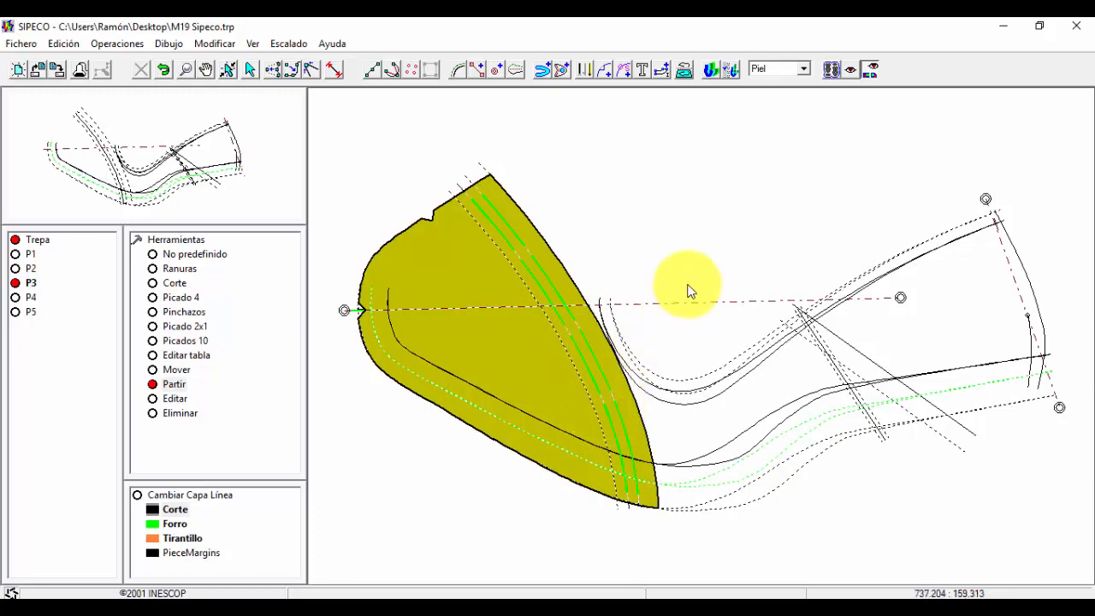
# - Display piece P1 and add the text "Invertido" with a 2 mm height to the table of predefined texts
pyautogui.click(21, 269)
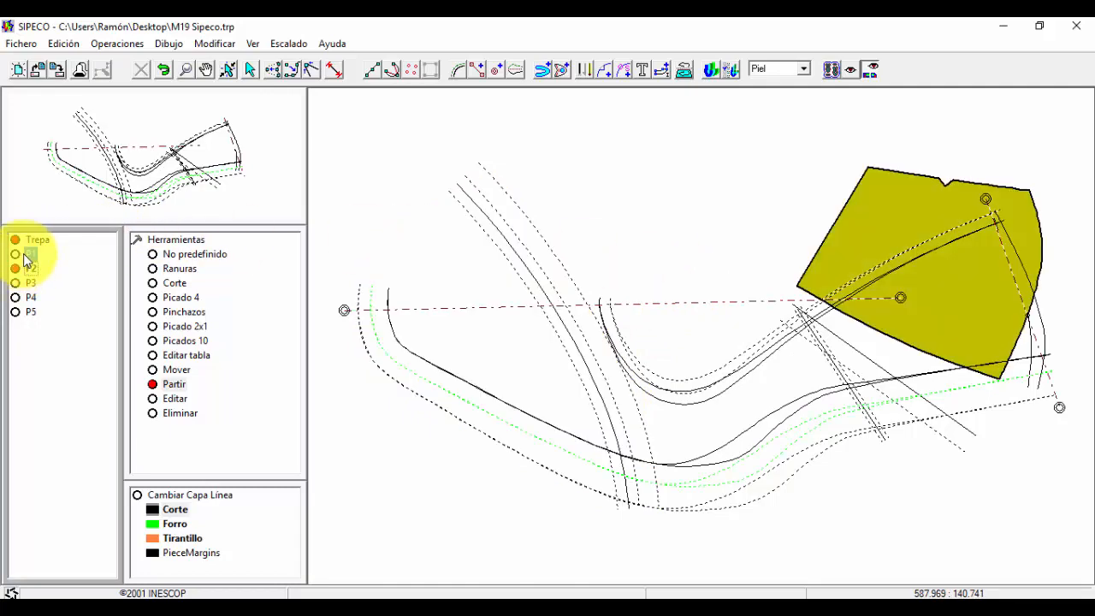
pyautogui.click(30, 254)
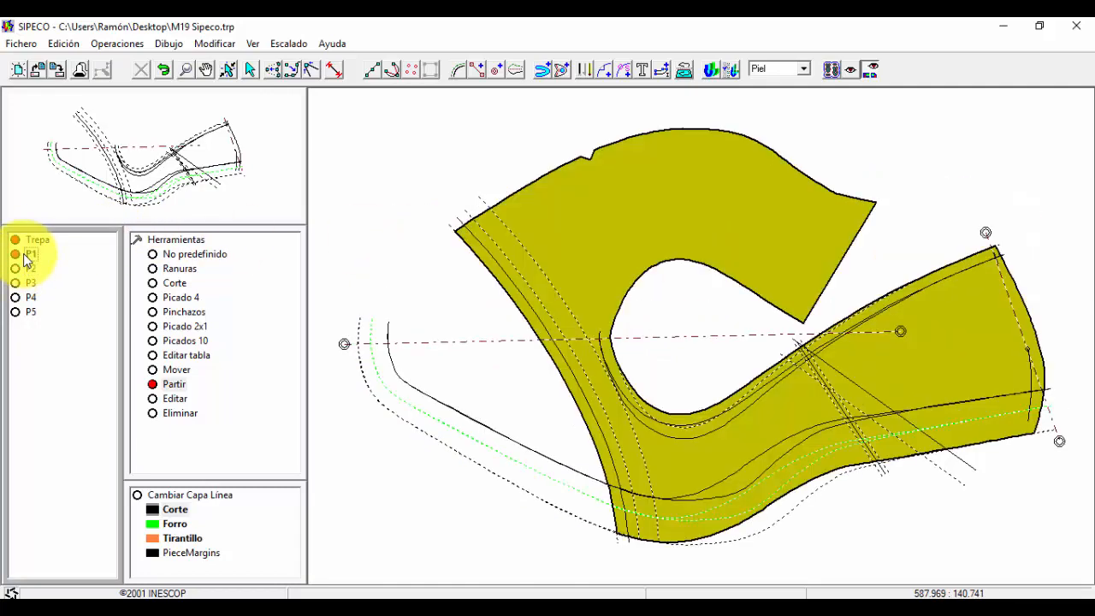
pyautogui.rightClick(338, 238)
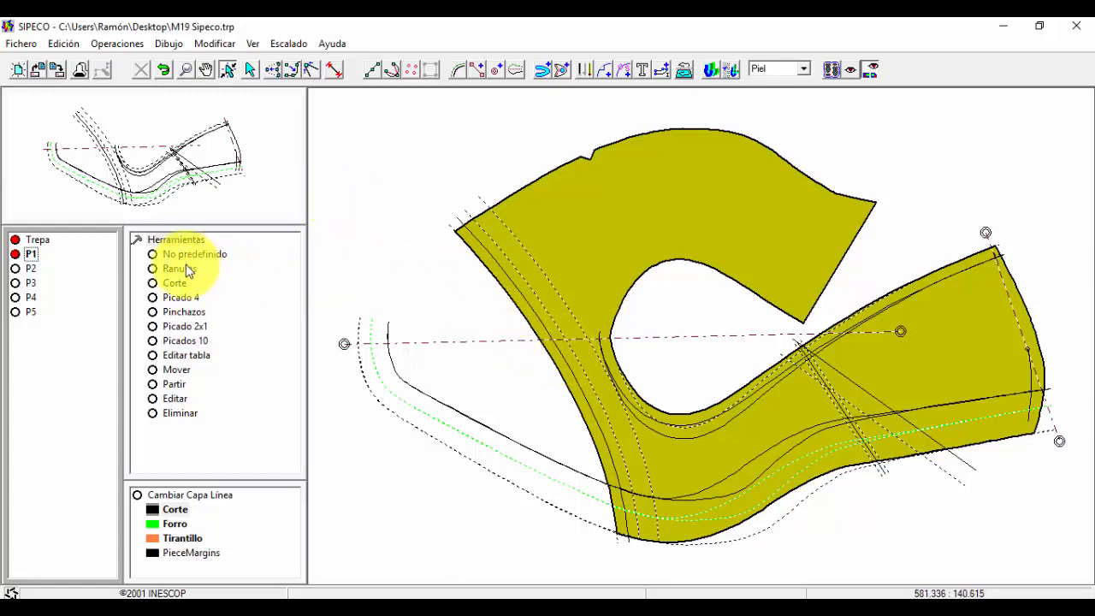
pyautogui.click(641, 69)
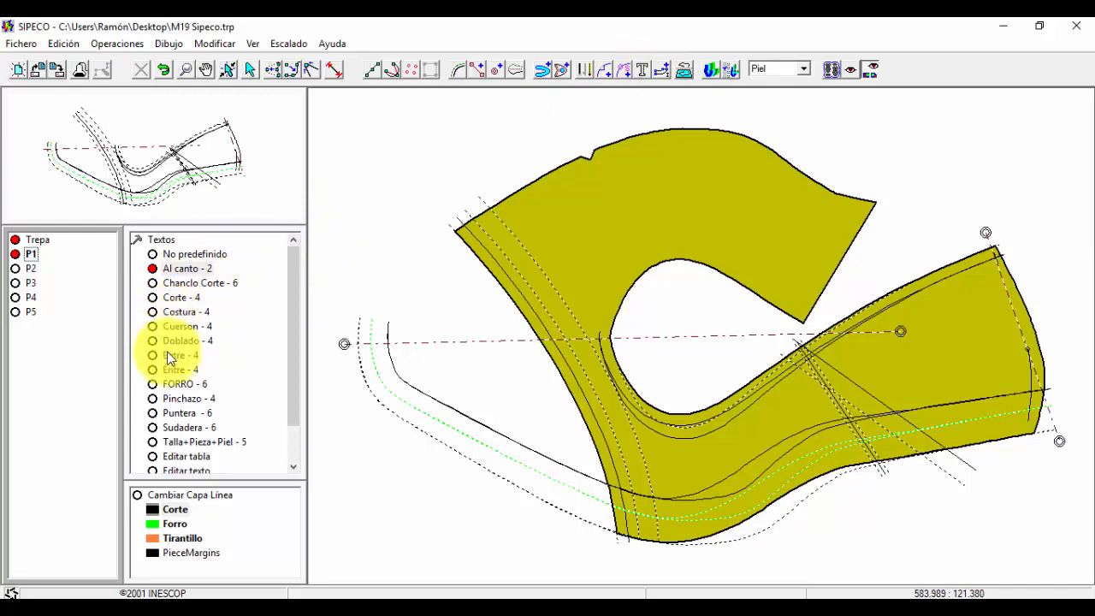
pyautogui.moveTo(290, 291); pyautogui.dragTo(304, 363)
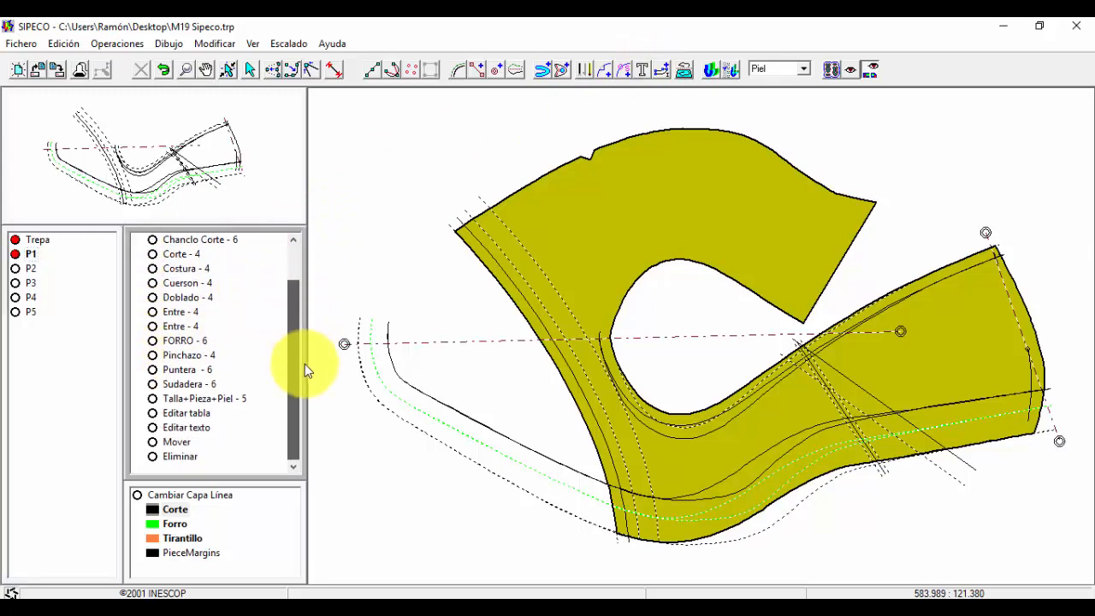
pyautogui.click(185, 411)
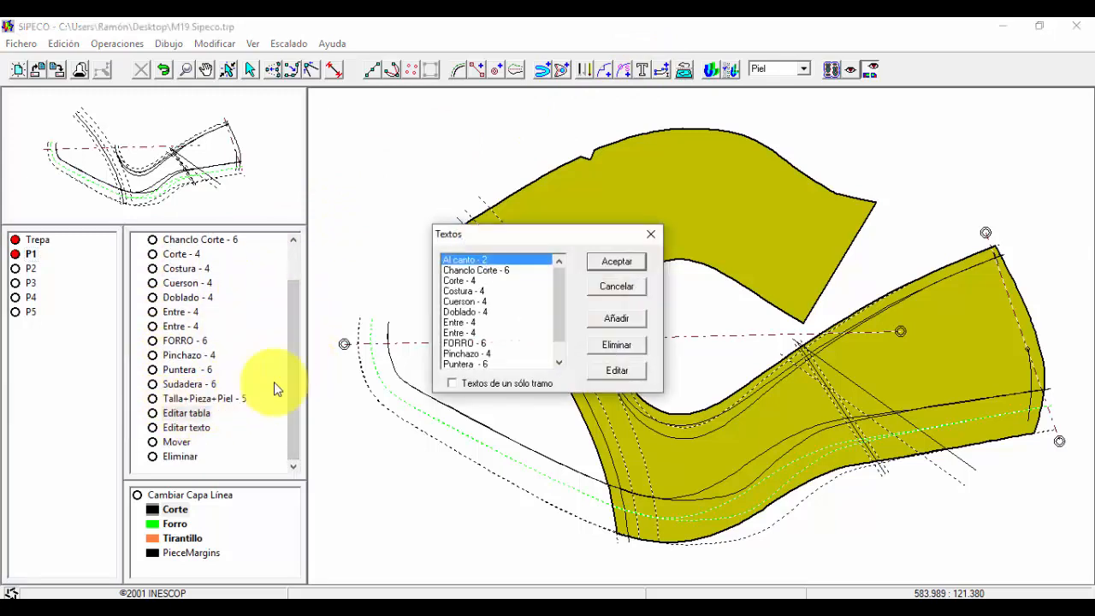
pyautogui.click(616, 319)
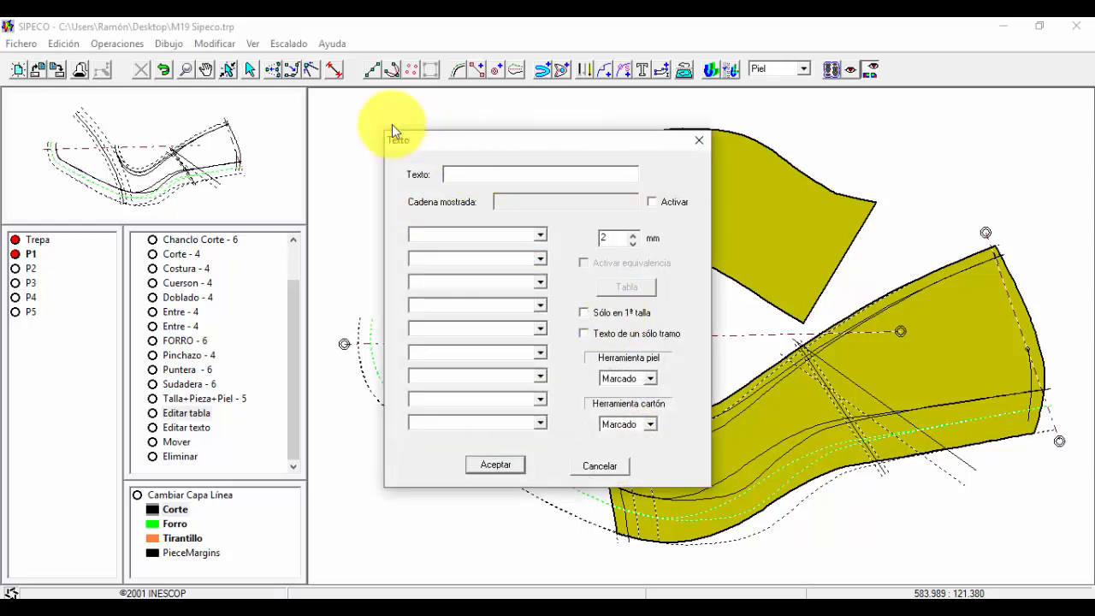
pyautogui.write('Invertido')
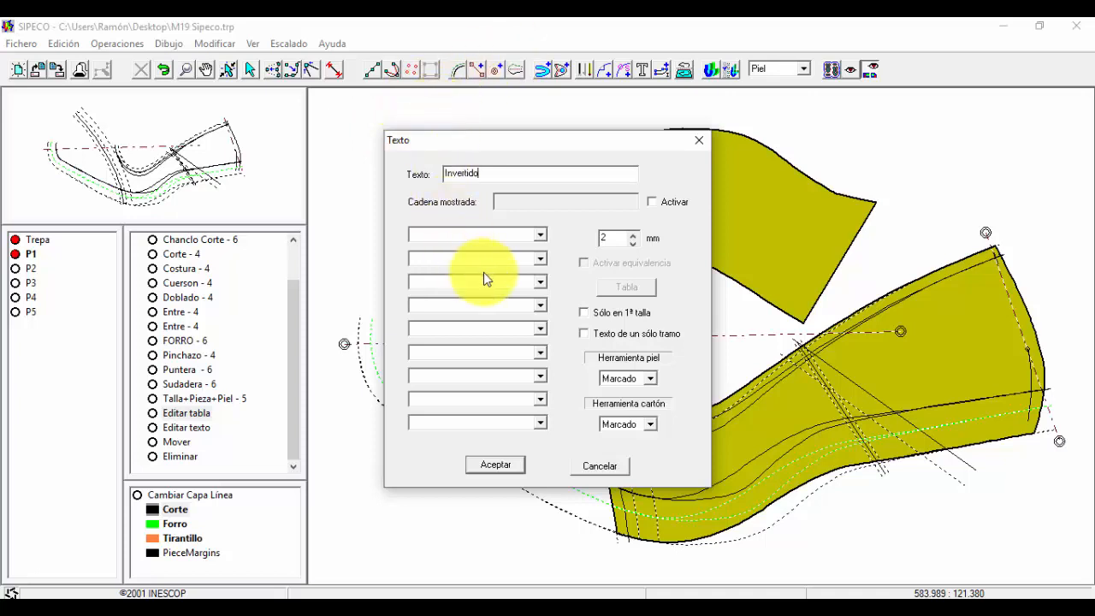
pyautogui.click(495, 465)
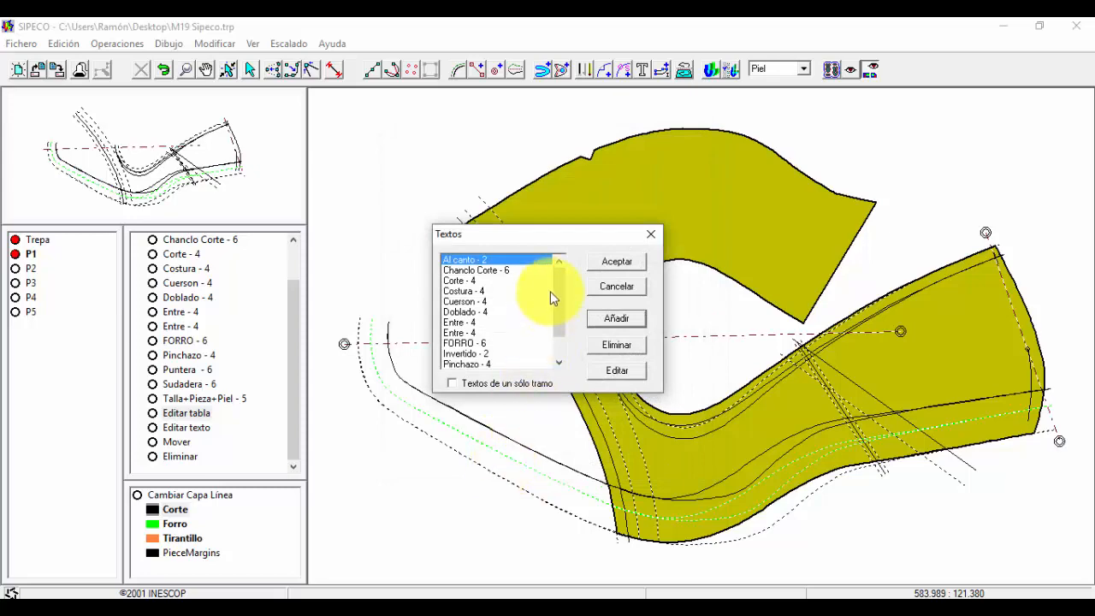
# - Add the text "Cosido y vuelto" with a 2 mm height to the table of predefined texts and save the table
pyautogui.moveTo(562, 296); pyautogui.dragTo(560, 313)
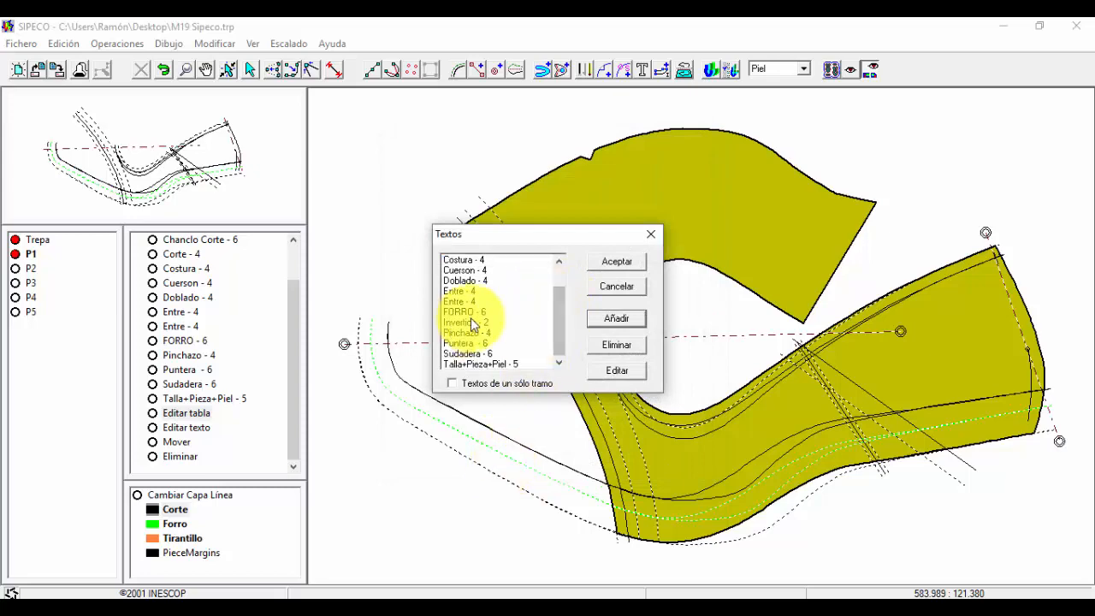
pyautogui.click(608, 320)
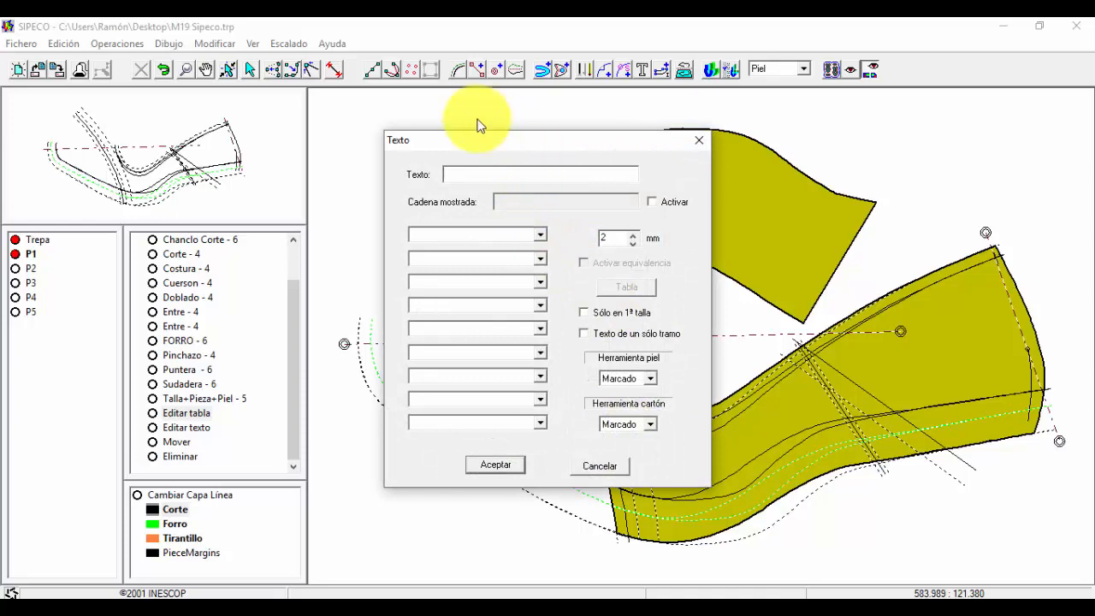
pyautogui.write('Cosido y vuelto')
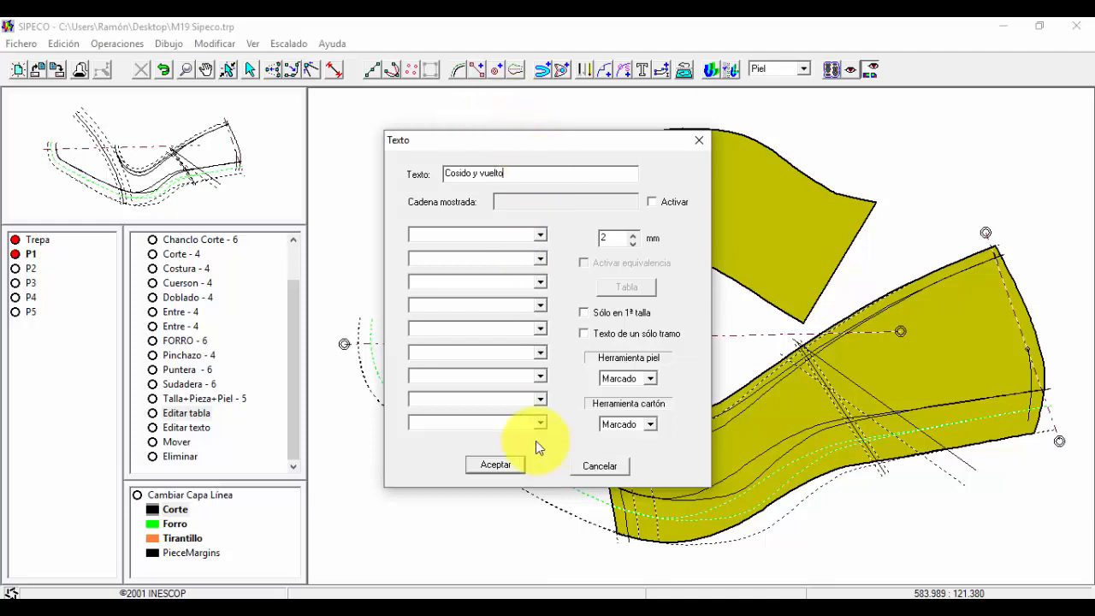
pyautogui.click(492, 466)
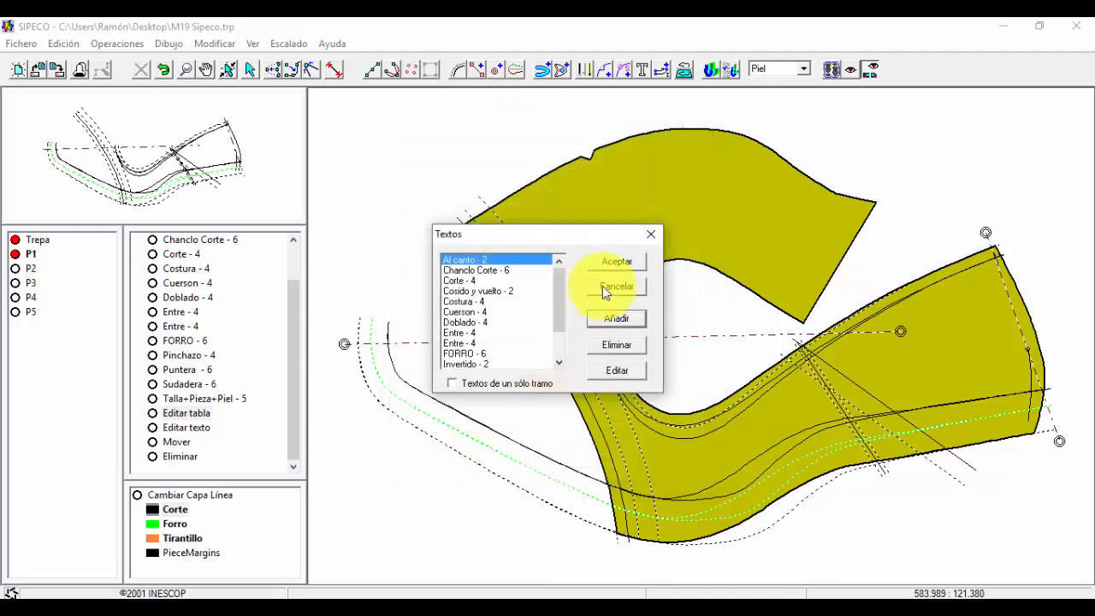
pyautogui.click(625, 259)
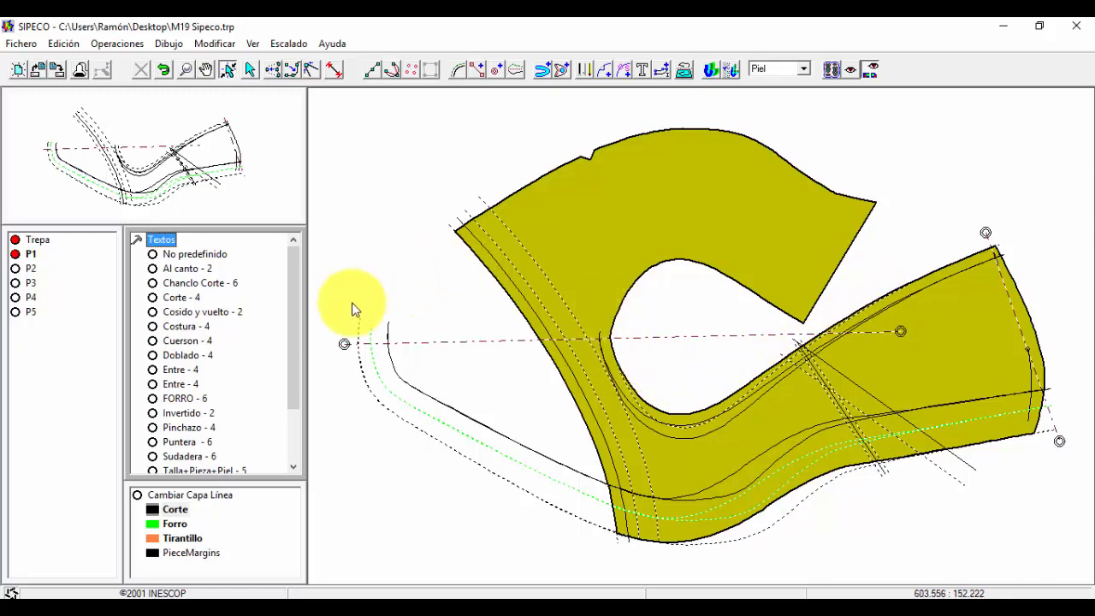
# - Remove the lower throat curve segment from piece P1's contour with Borrar segmento
pyautogui.click(142, 243)
pyautogui.click(167, 268)
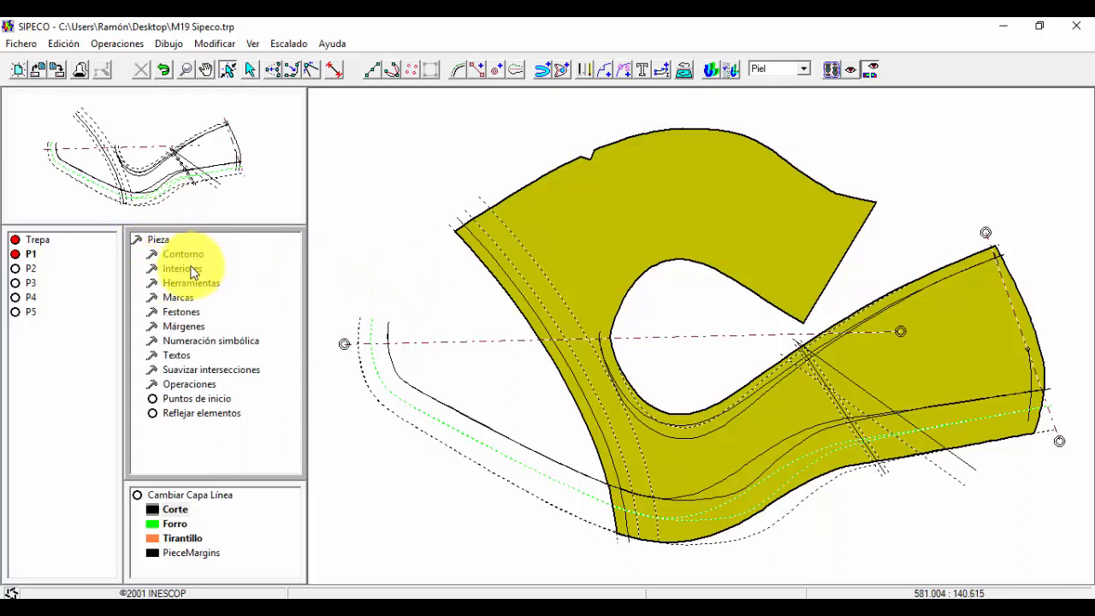
pyautogui.click(157, 256)
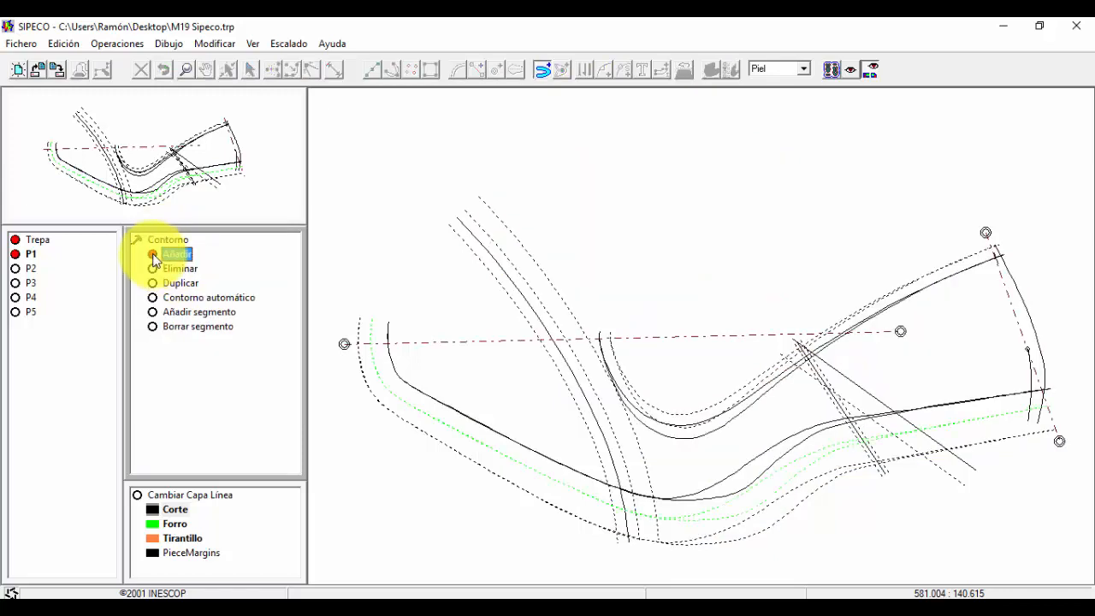
pyautogui.click(142, 239)
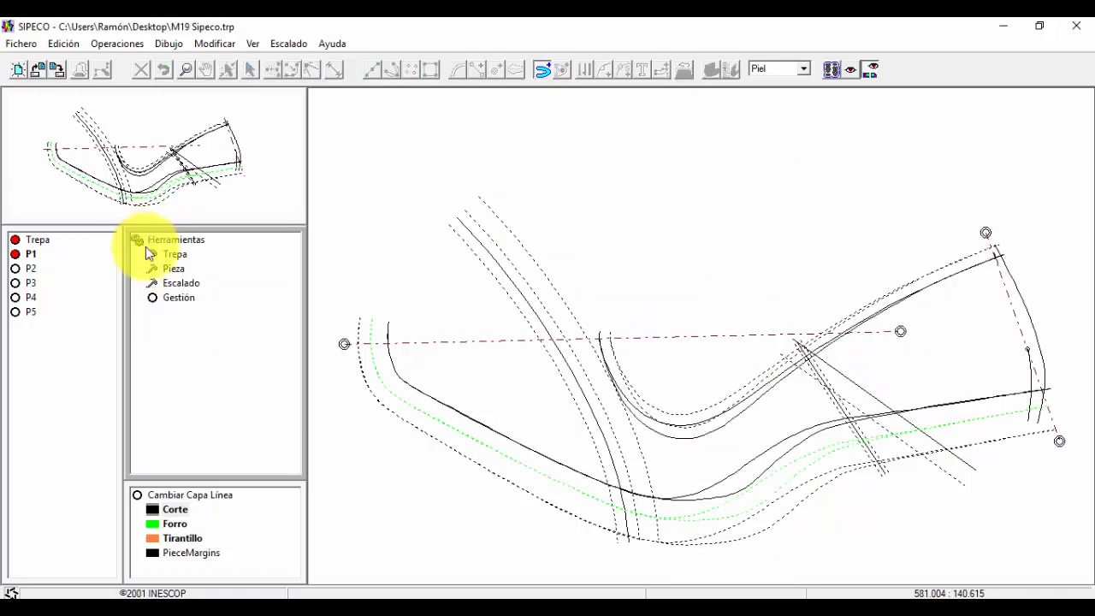
pyautogui.click(157, 267)
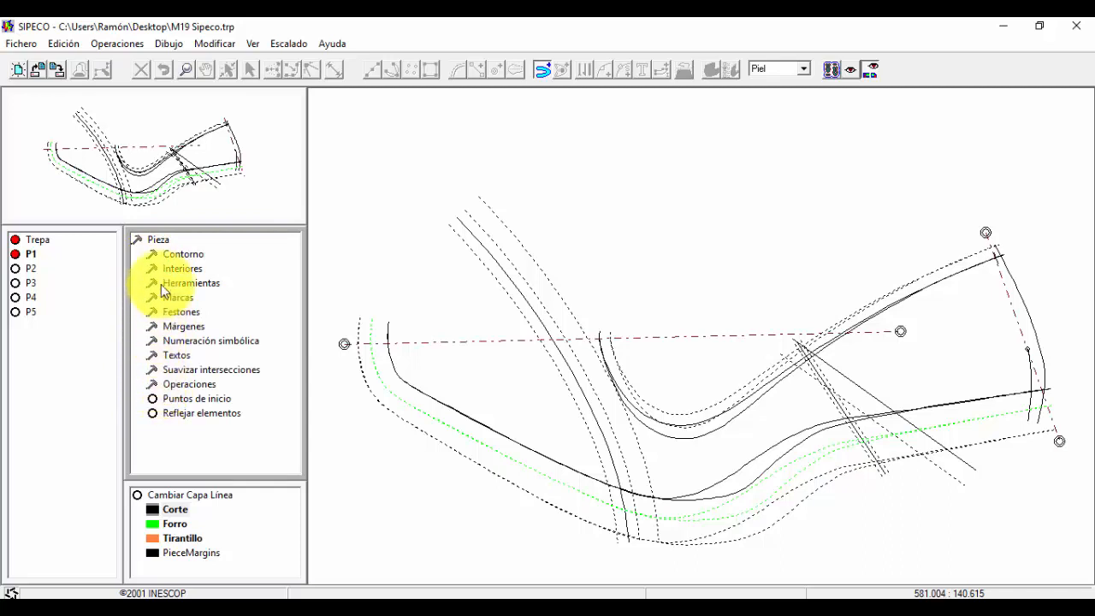
pyautogui.click(182, 254)
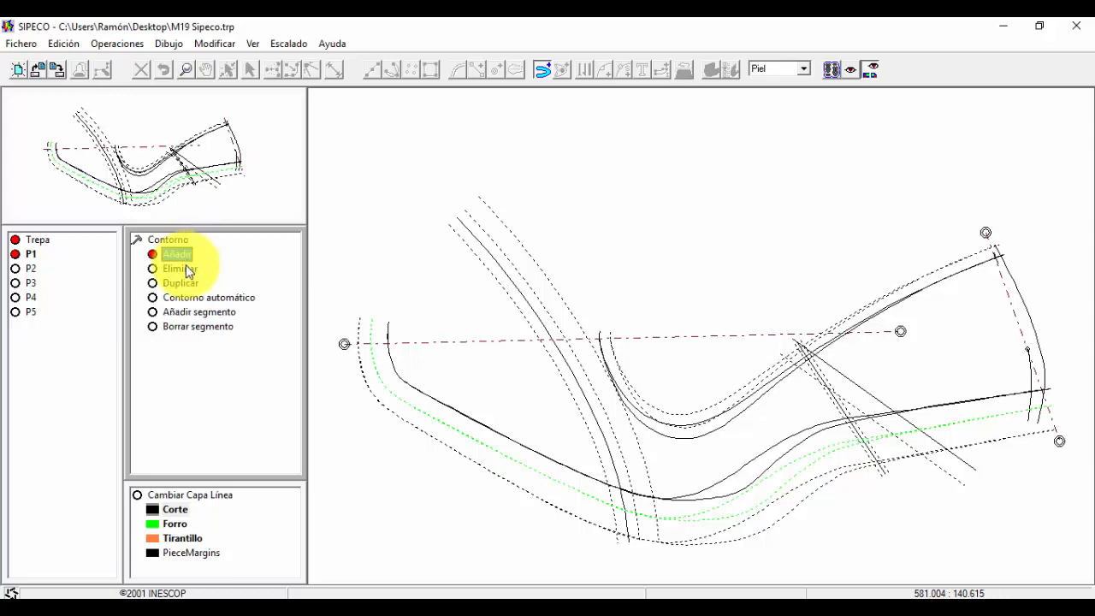
pyautogui.click(197, 326)
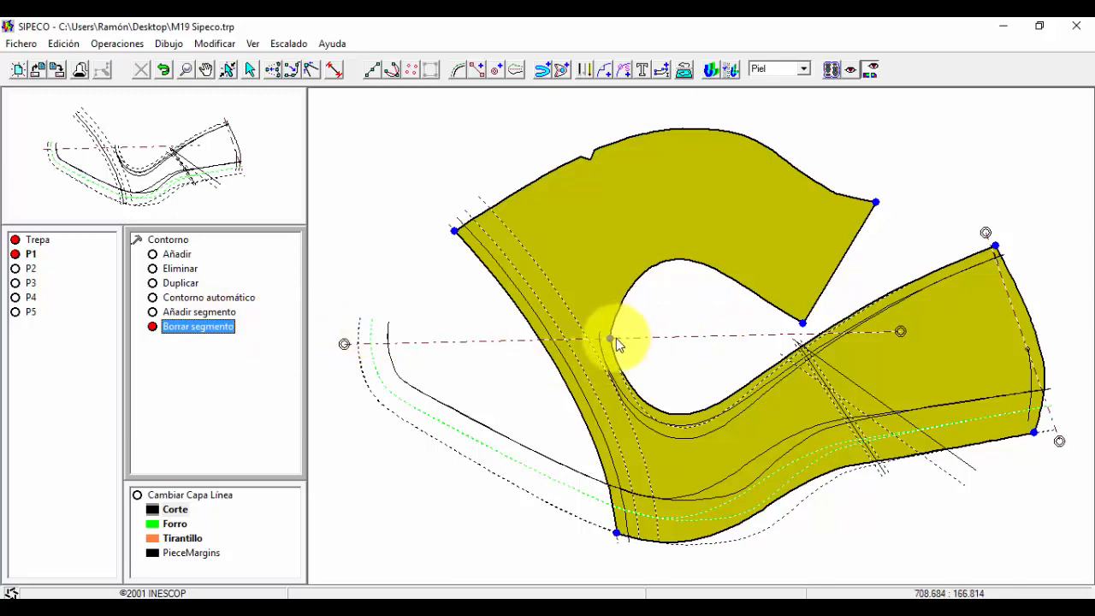
pyautogui.click(686, 419)
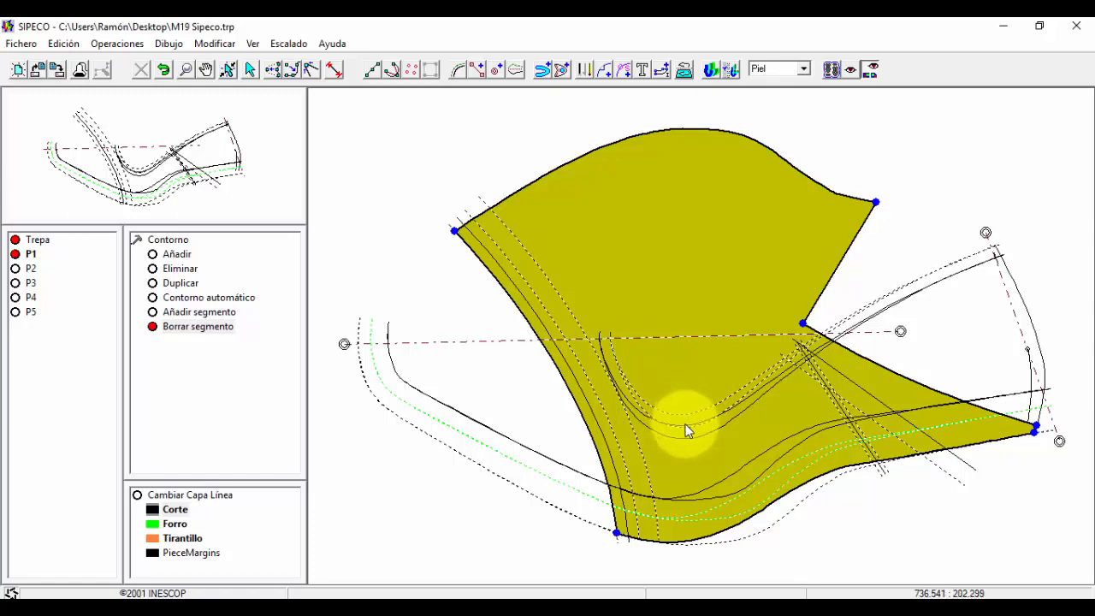
# - Try to add a lower throat curve to P1's contour with Añadir segmento
pyautogui.click(198, 312)
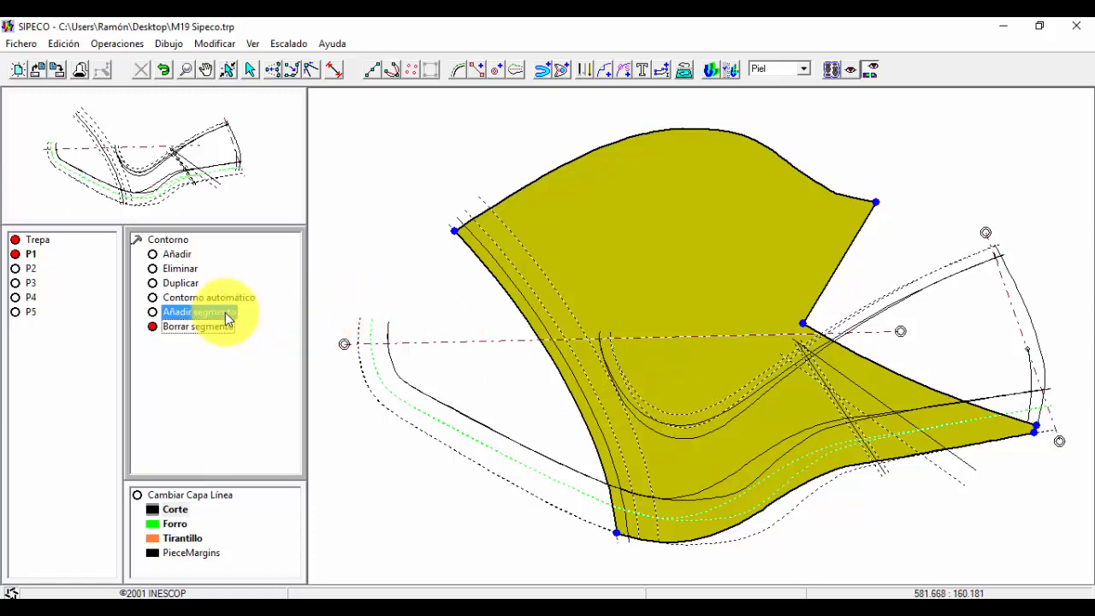
pyautogui.click(702, 409)
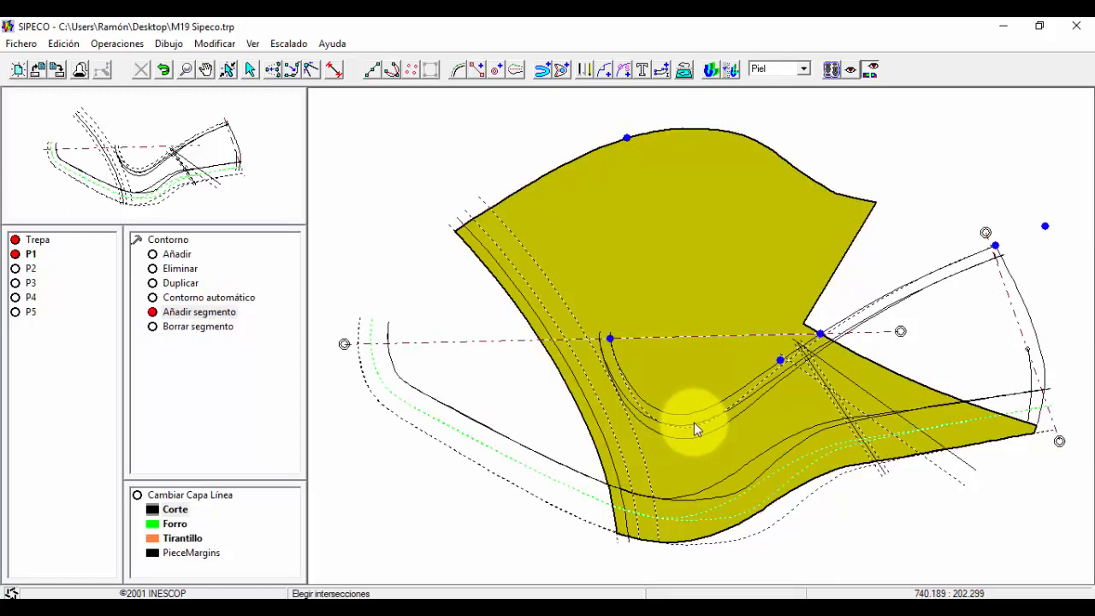
pyautogui.click(704, 325)
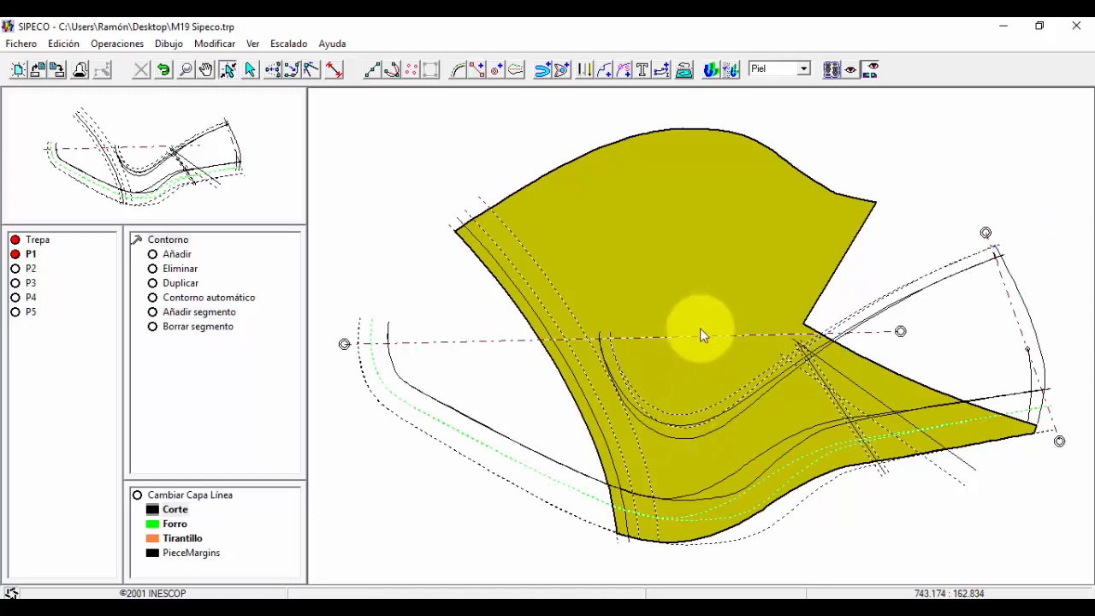
# - Compare the two nearly overlapping throat curves and the horizontal symmetry axis by selecting them in turn
pyautogui.click(705, 421)
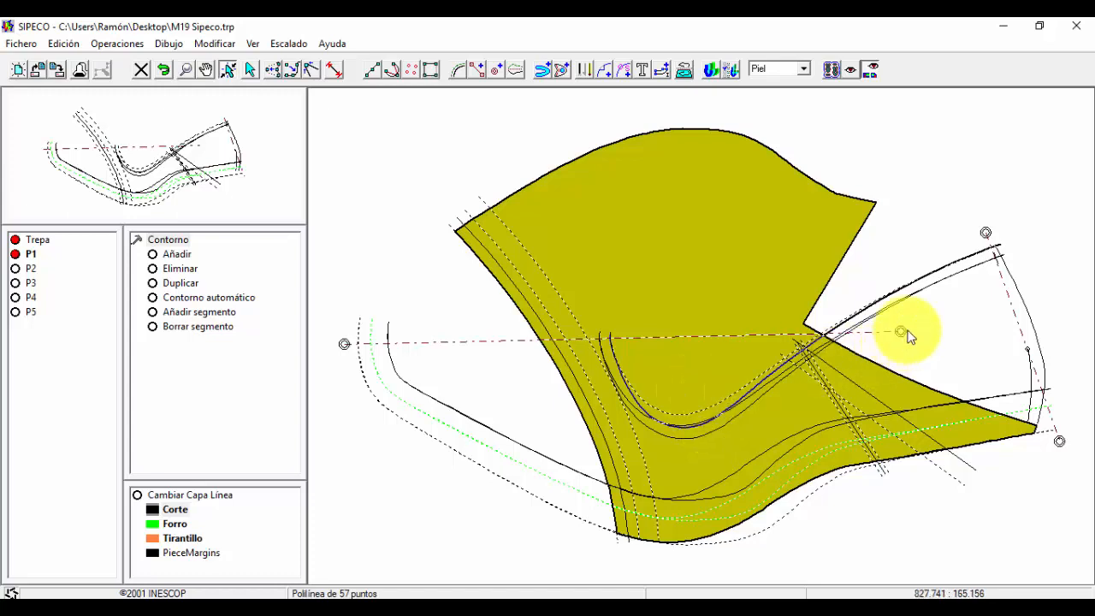
pyautogui.press('Delete')
pyautogui.click(704, 406)
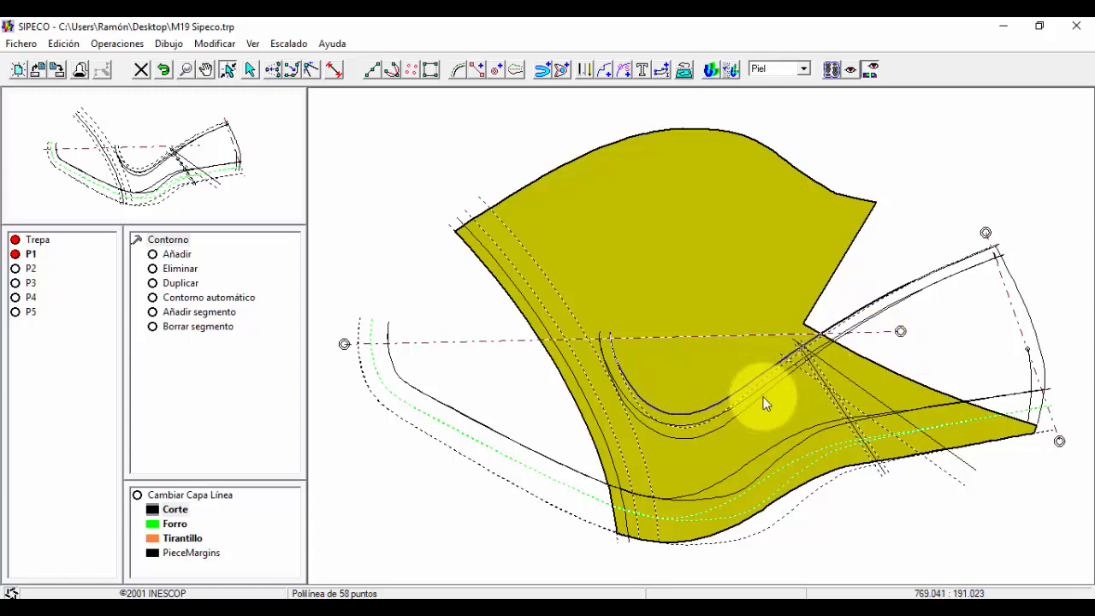
pyautogui.click(901, 331)
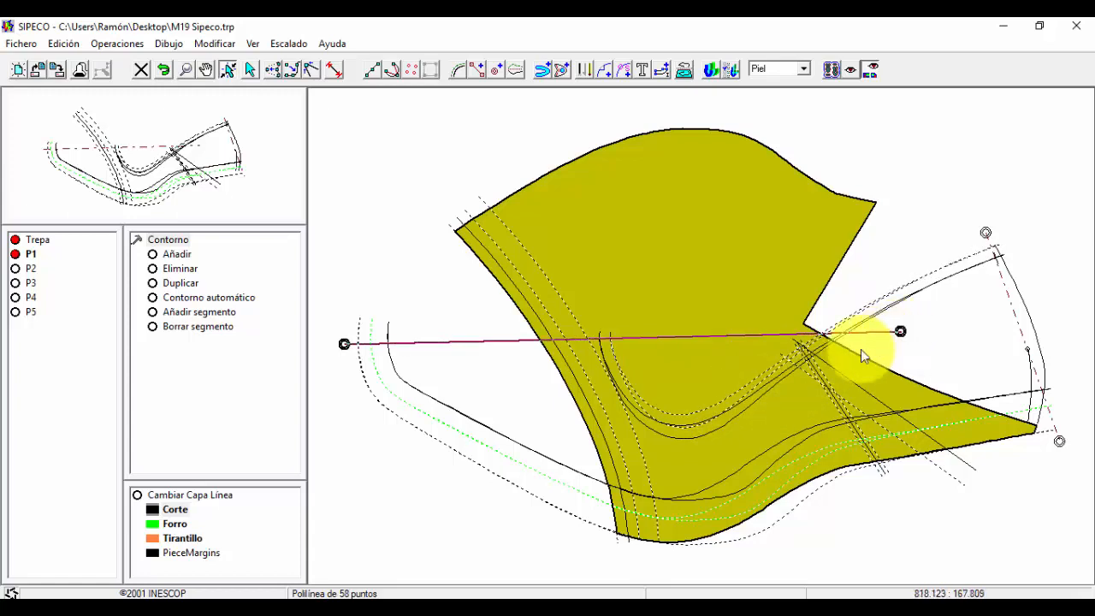
pyautogui.click(737, 390)
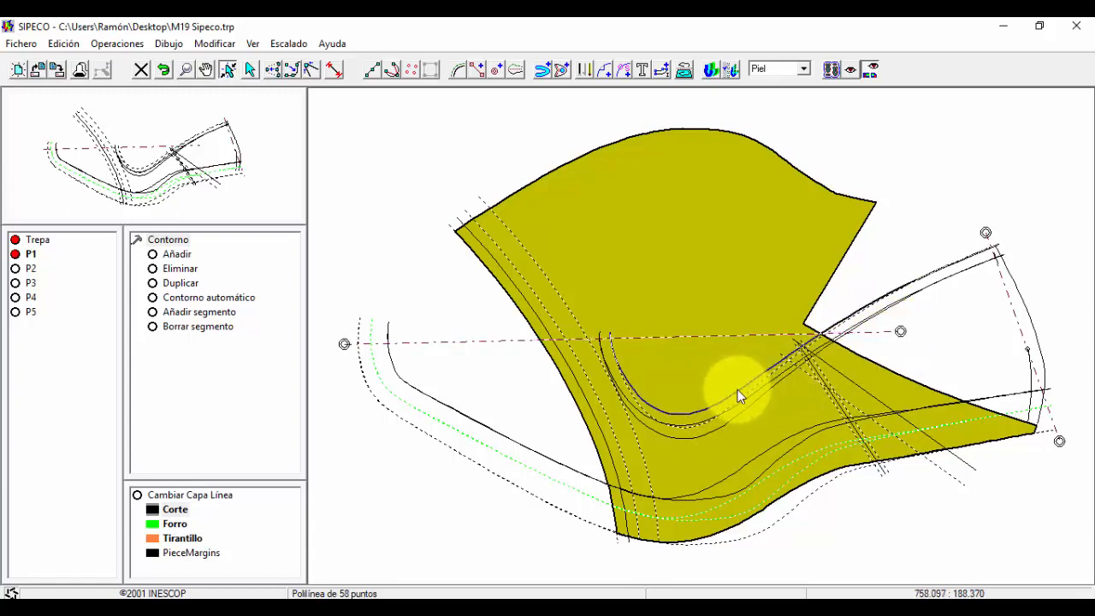
pyautogui.click(904, 323)
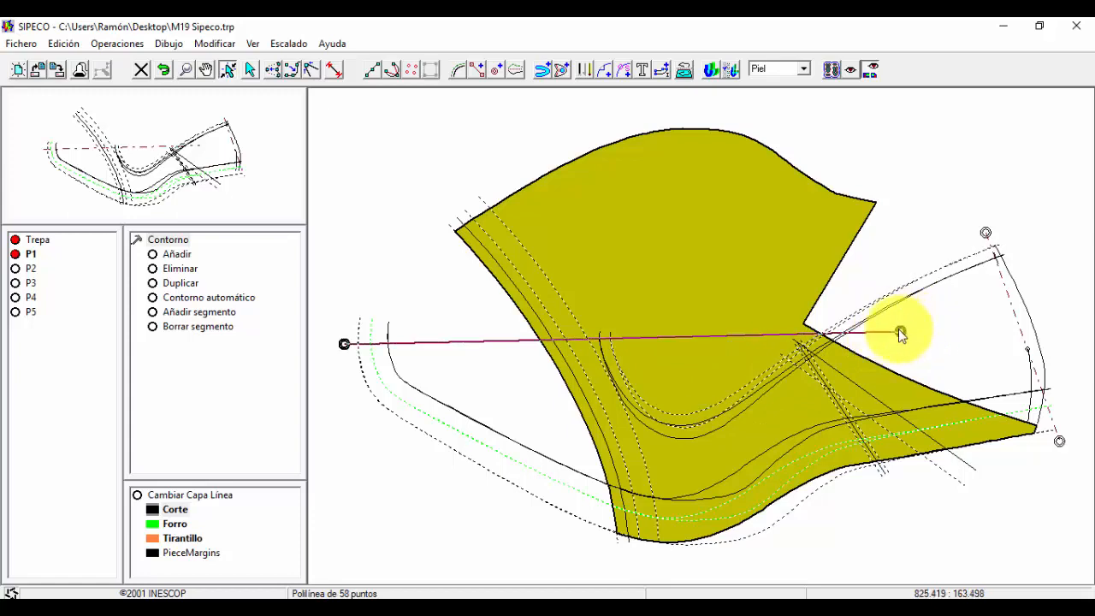
pyautogui.click(741, 390)
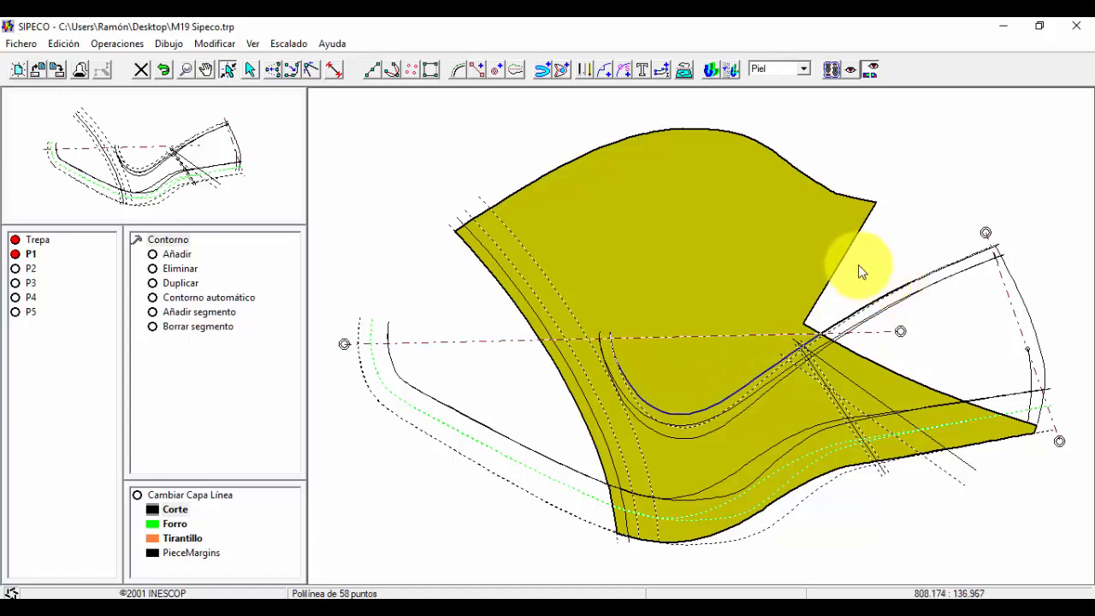
# - Delete the current piece P1 with Eliminar and confirm its removal
pyautogui.click(200, 269)
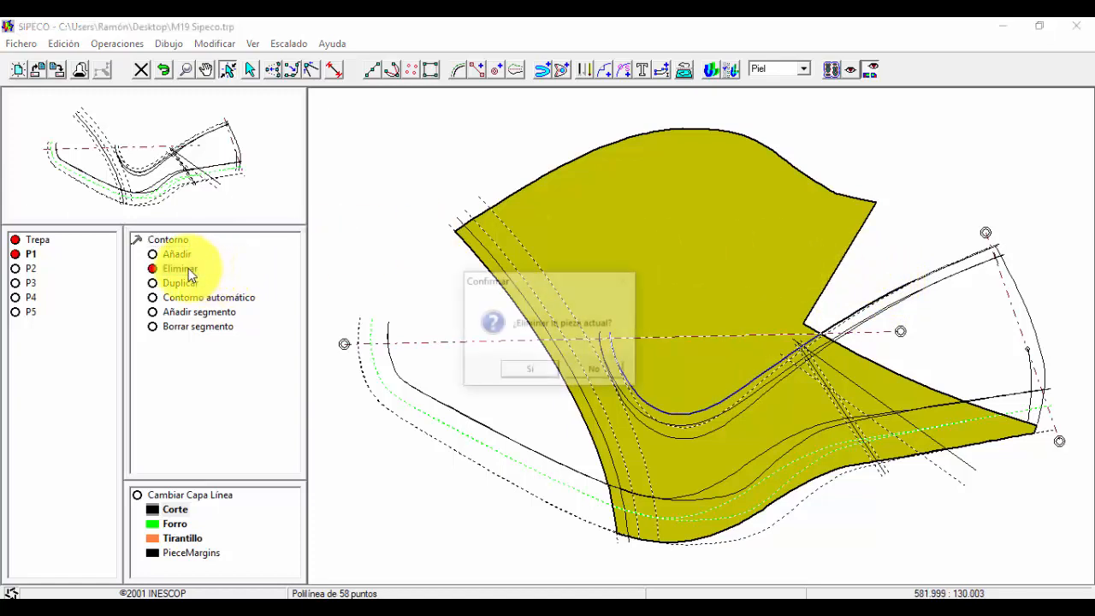
pyautogui.click(530, 370)
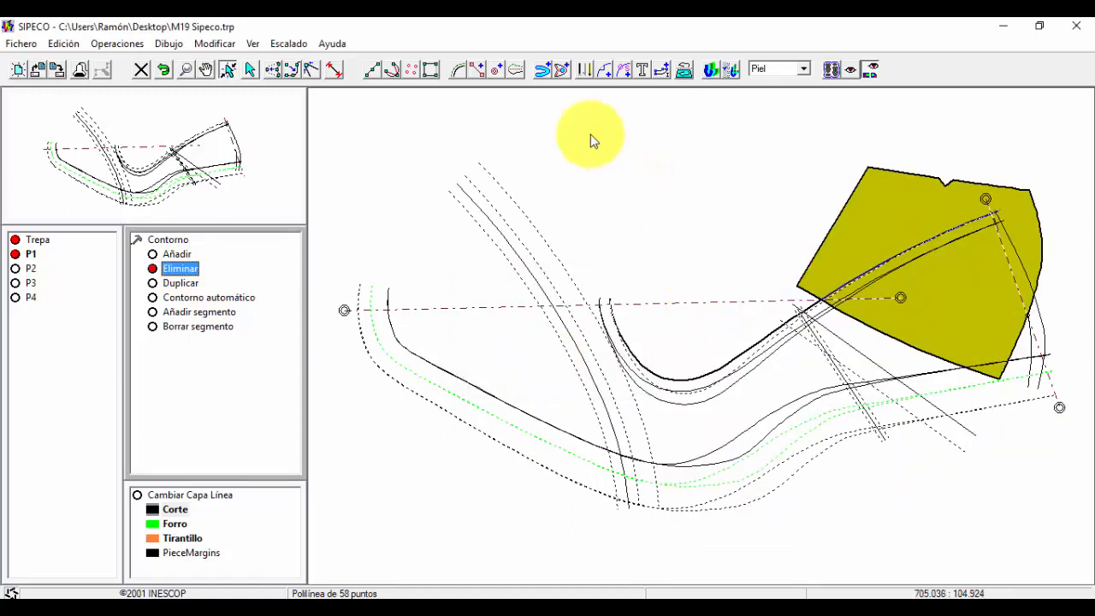
# - Start a new piece contour and add the throat curve, short diagonal line and lower outline, mirrored about the horizontal axis
pyautogui.click(542, 71)
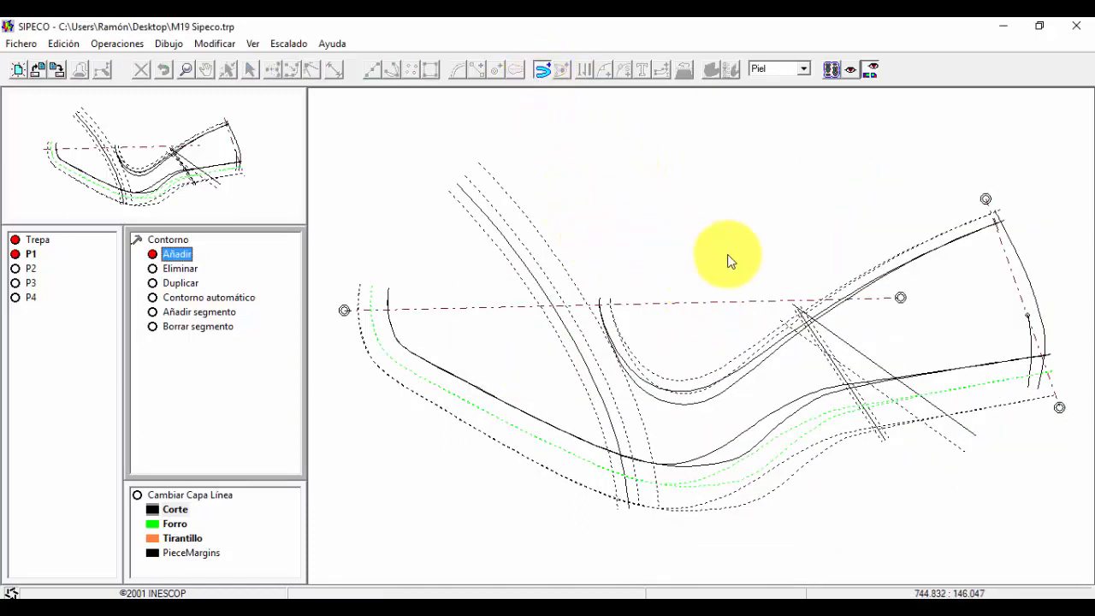
pyautogui.click(901, 297)
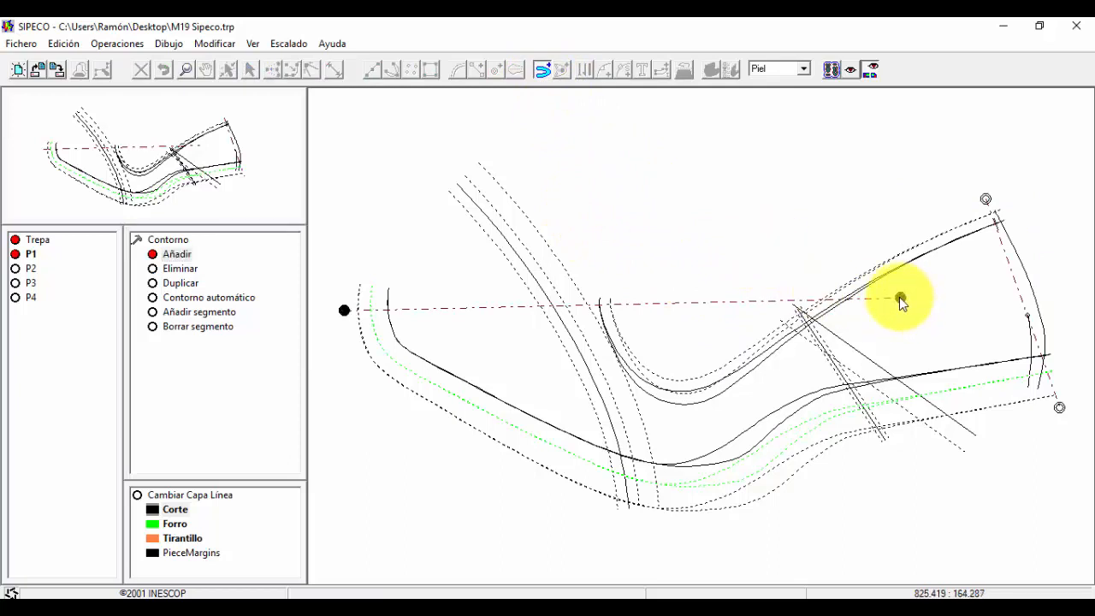
pyautogui.click(738, 360)
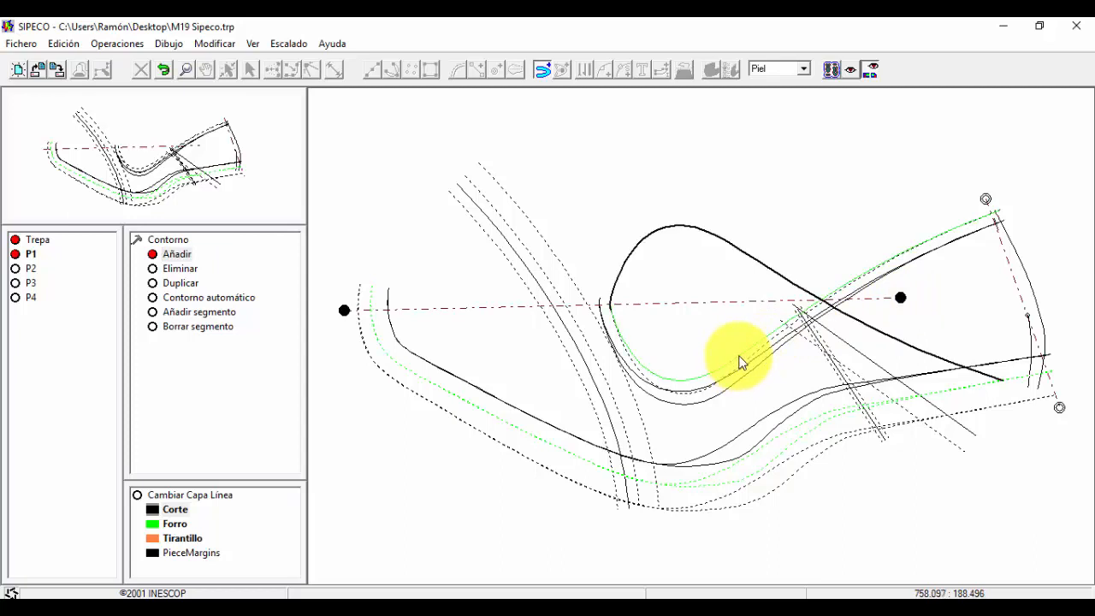
pyautogui.click(859, 394)
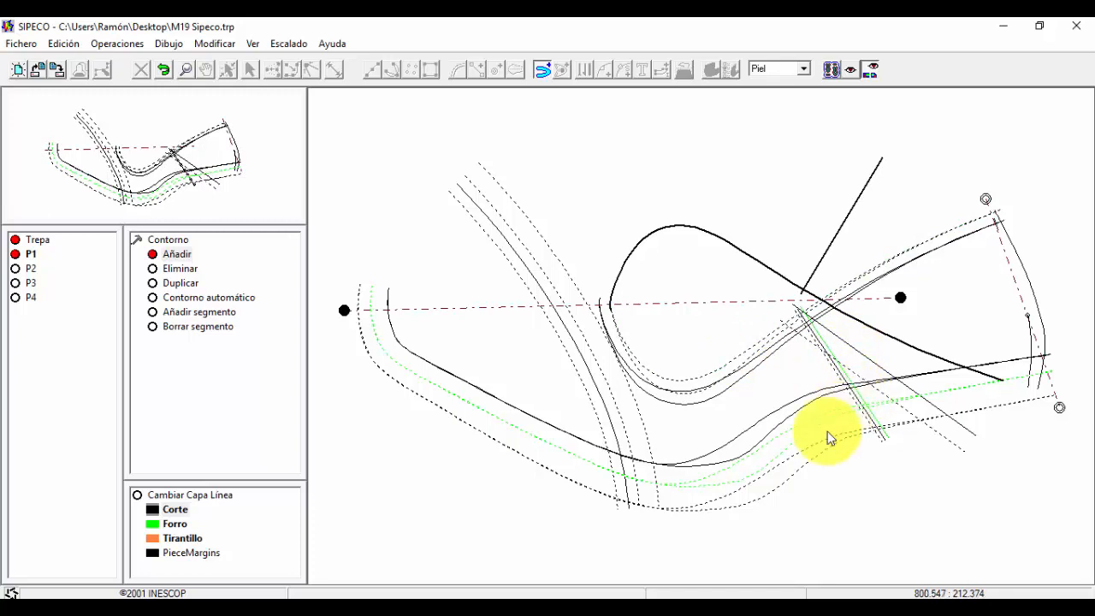
pyautogui.click(808, 460)
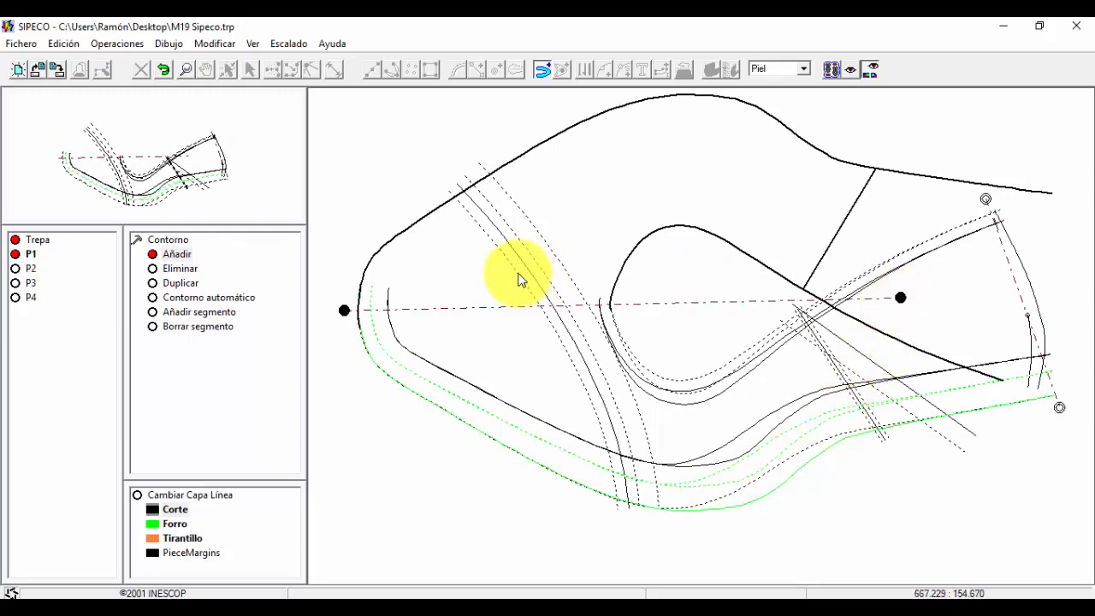
pyautogui.click(899, 297)
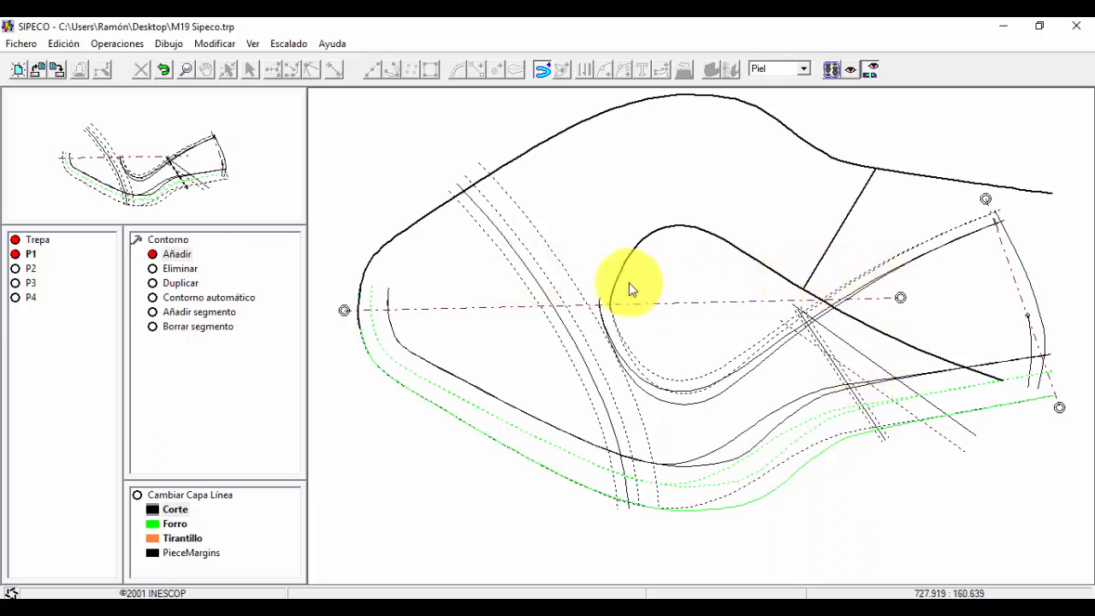
# - Complete the new contour with the unmirrored front curve, lower outline, heel curve and lower throat curve, joining the throat curves at the instep intersection
pyautogui.click(510, 268)
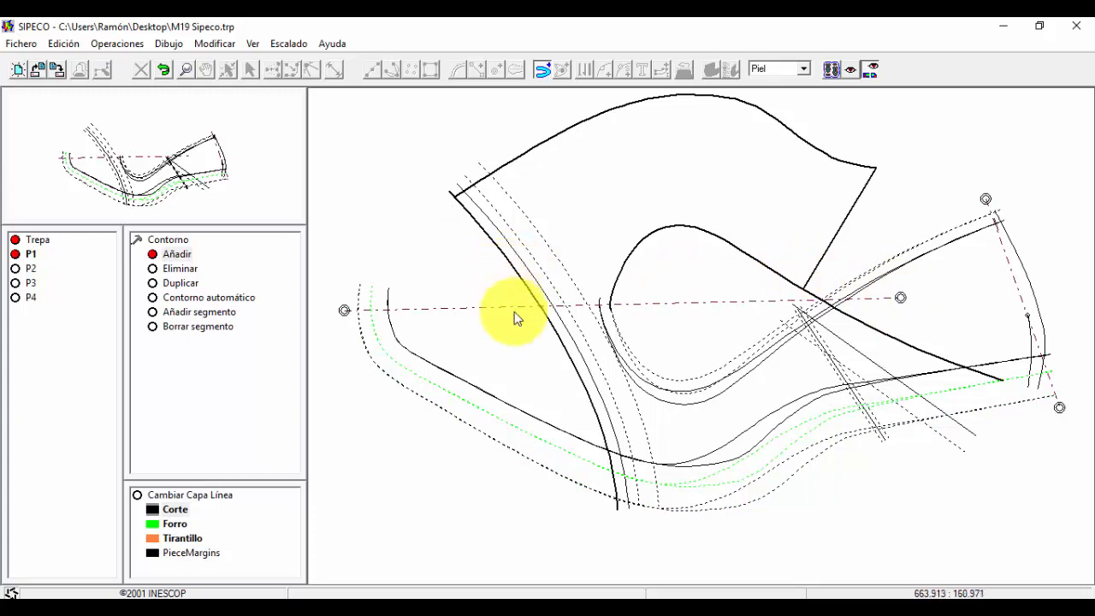
pyautogui.click(718, 503)
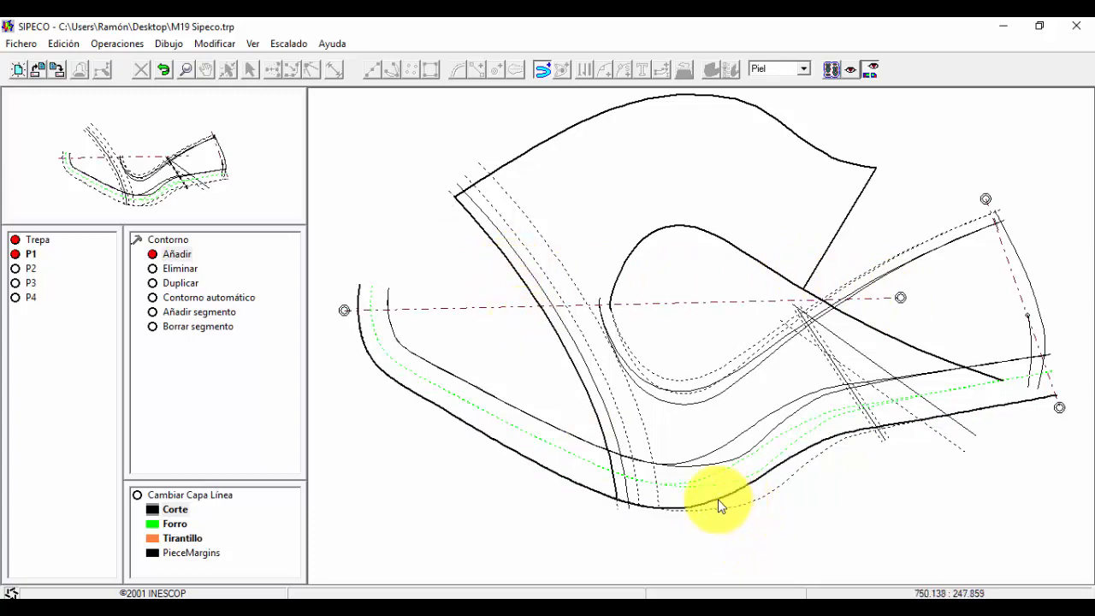
pyautogui.click(1031, 288)
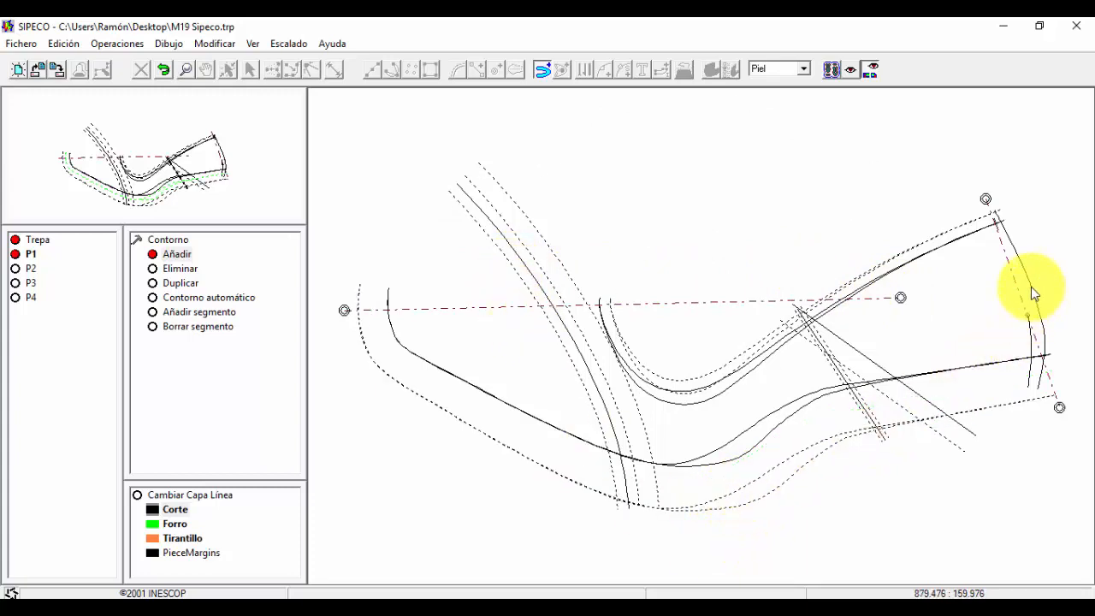
pyautogui.click(772, 339)
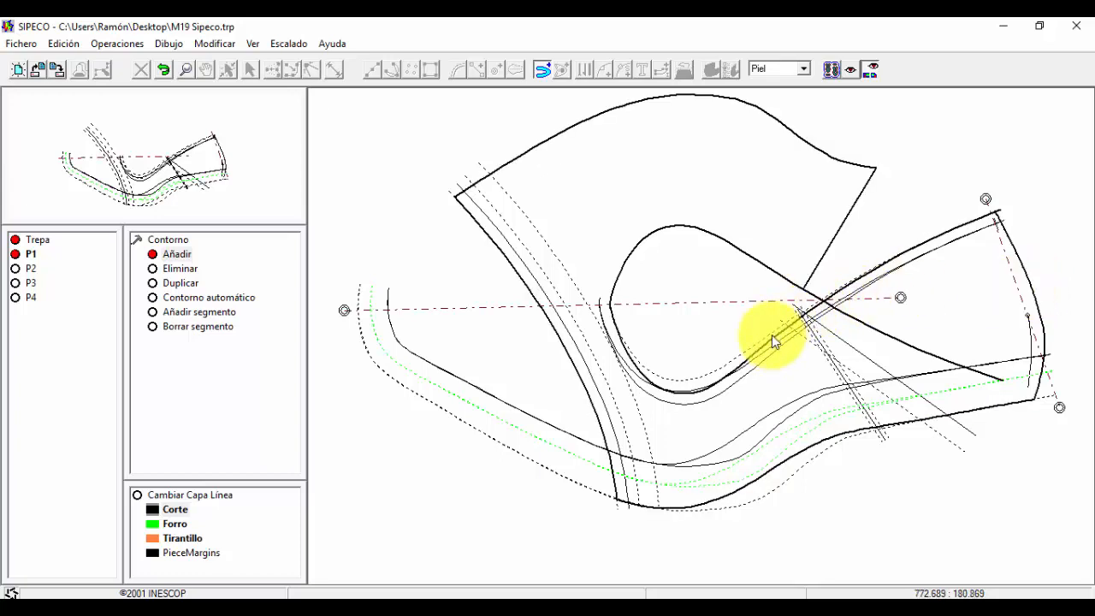
pyautogui.click(708, 185)
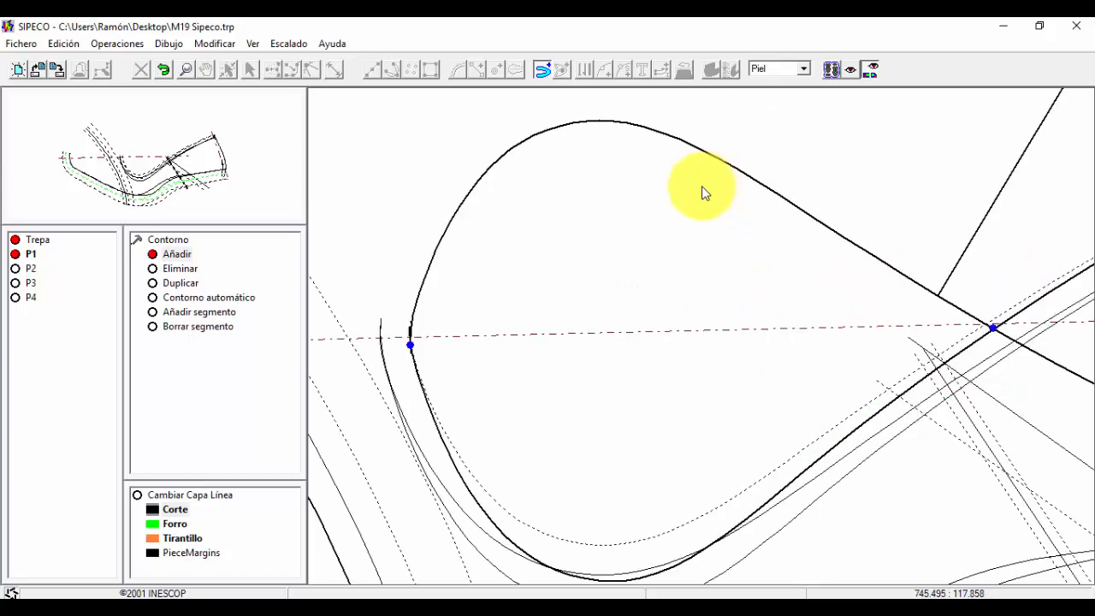
pyautogui.click(443, 341)
pyautogui.click(181, 170)
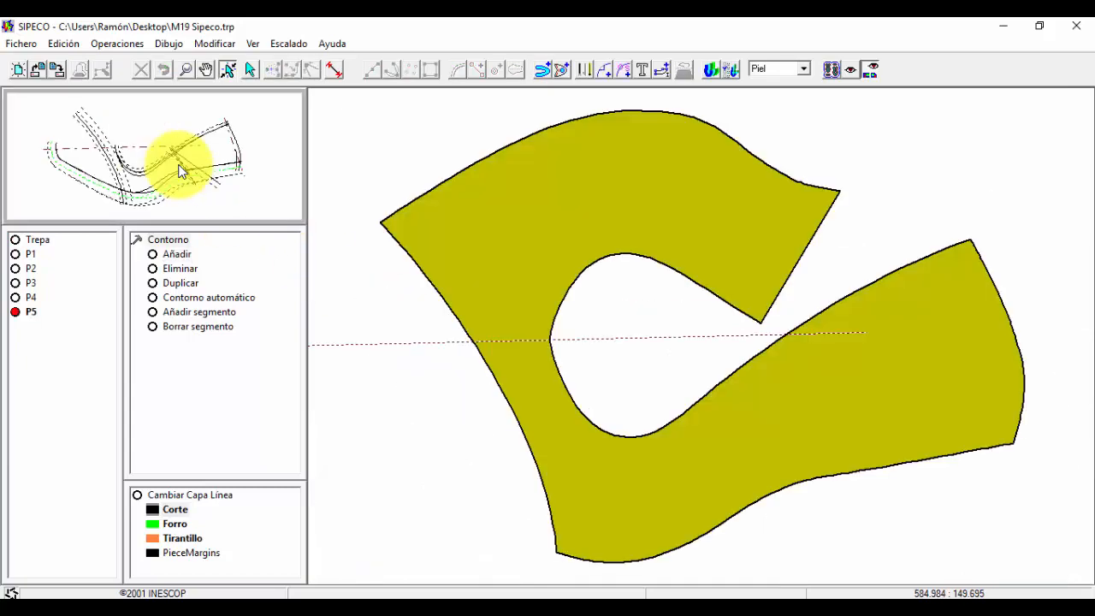
# - Show the base lines with P5 and place a V notch 3 deep and 6 wide on the piece's upper front edge
pyautogui.click(46, 240)
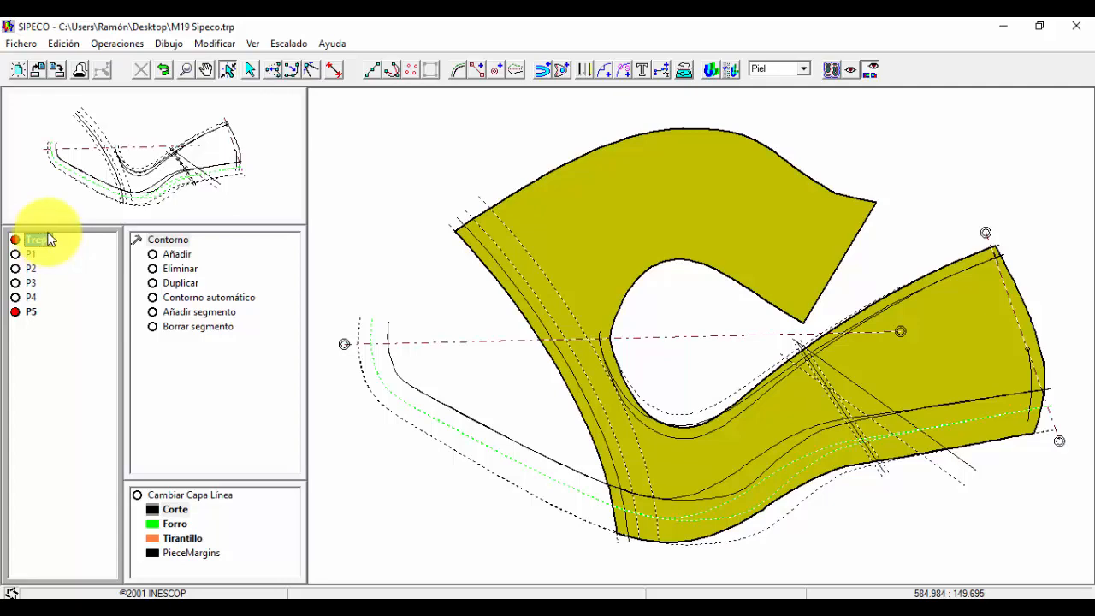
pyautogui.click(608, 73)
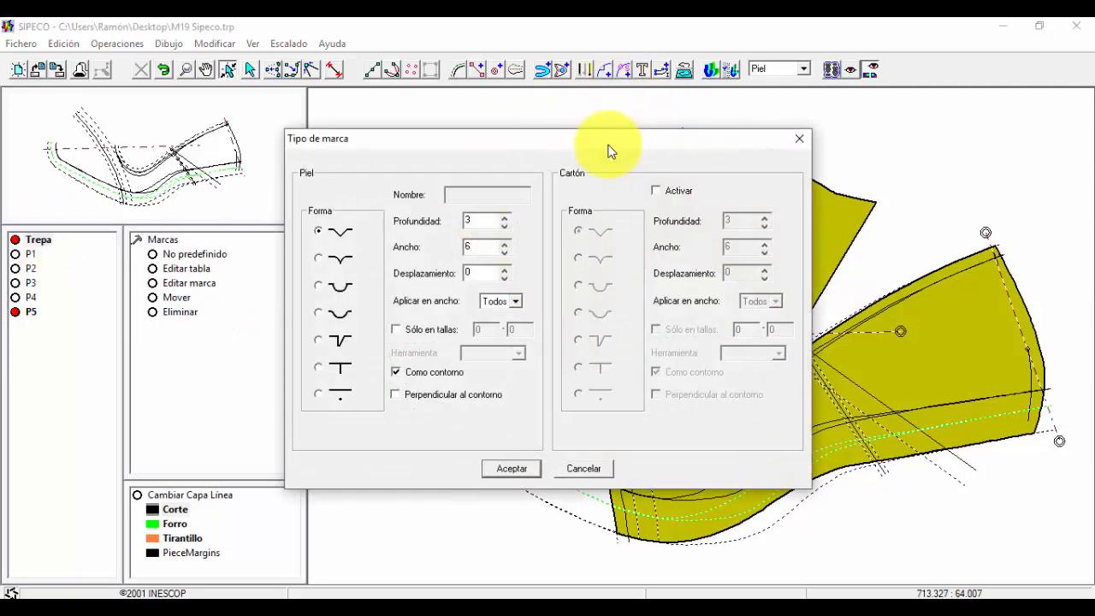
pyautogui.click(511, 462)
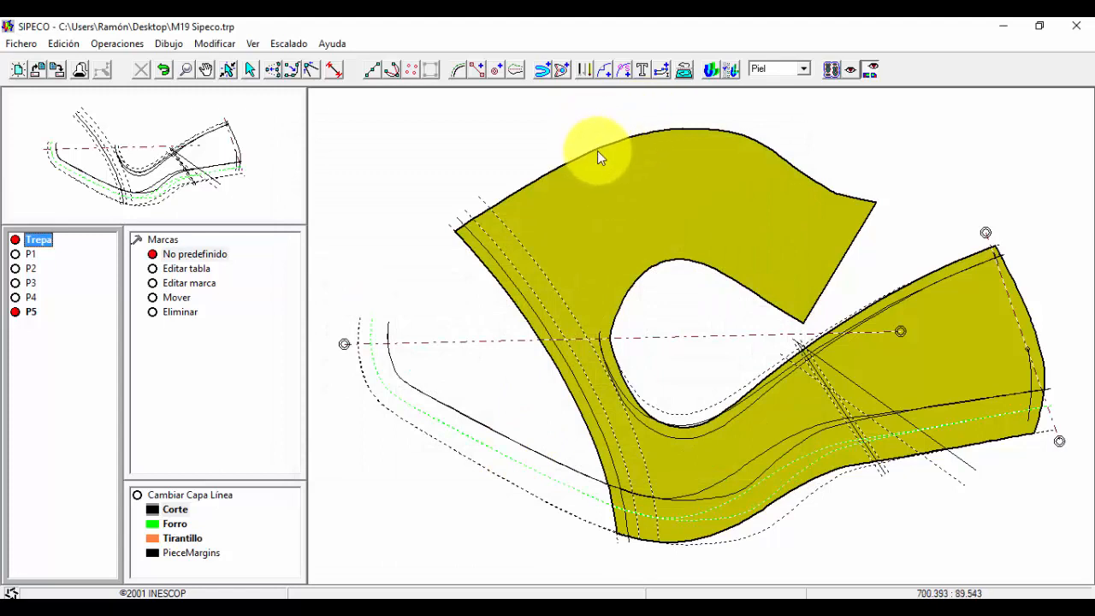
pyautogui.click(597, 150)
pyautogui.rightClick(521, 145)
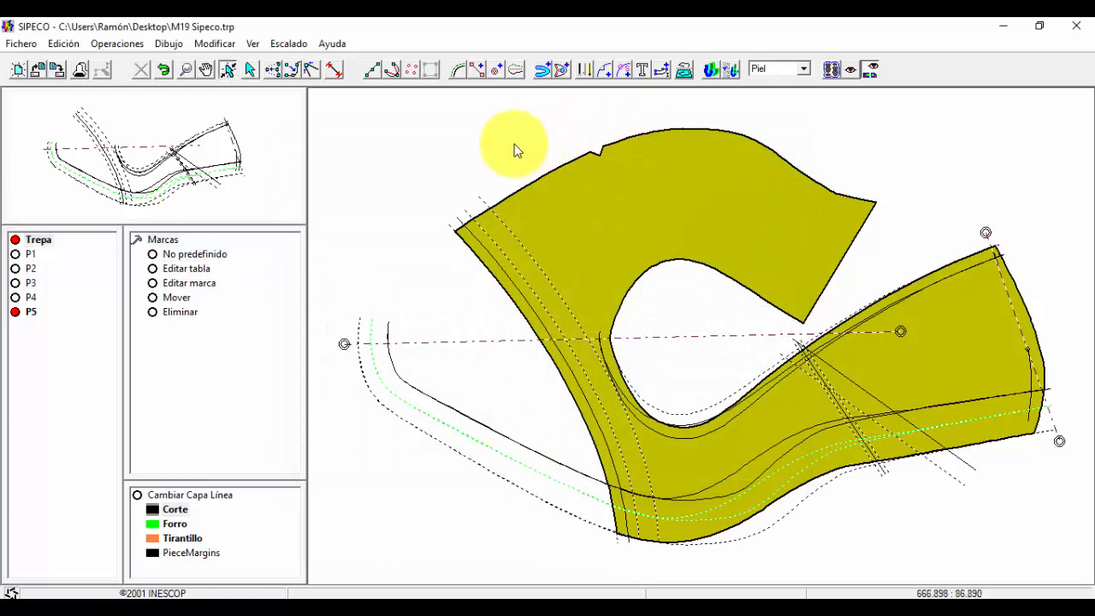
# - View pieces P1 and P2 individually over the base lines, then display all five pieces P1 to P5 together
pyautogui.click(19, 257)
pyautogui.click(24, 269)
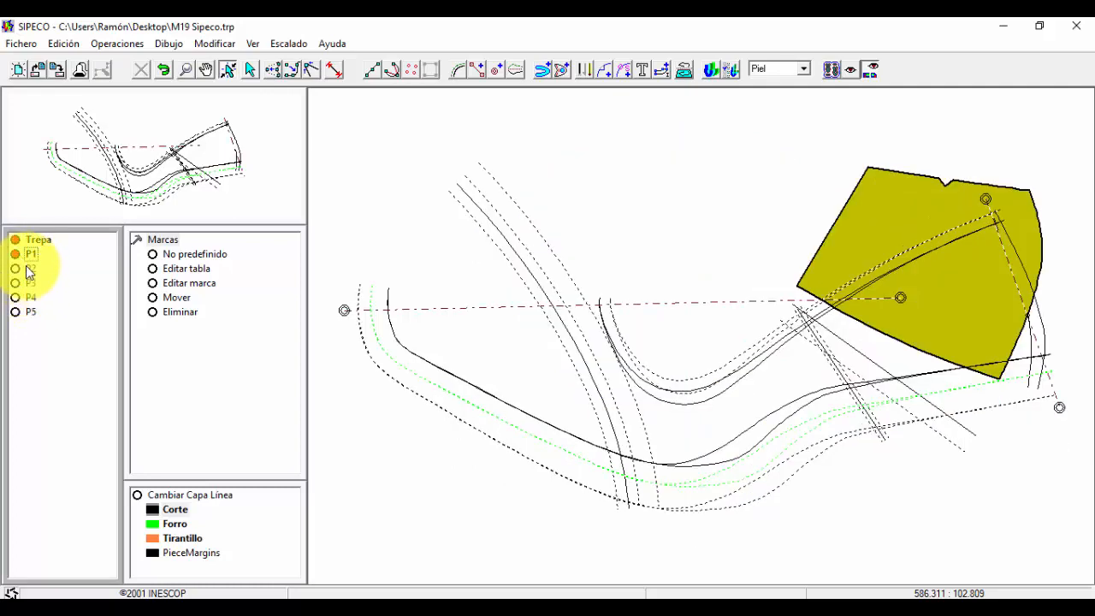
pyautogui.click(26, 312)
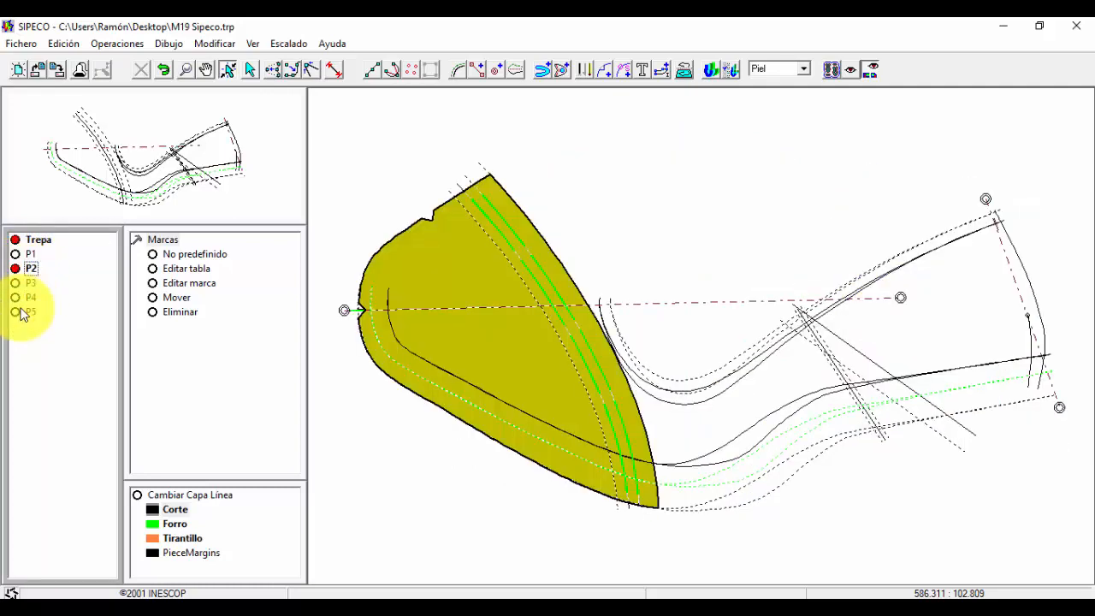
pyautogui.click(20, 256)
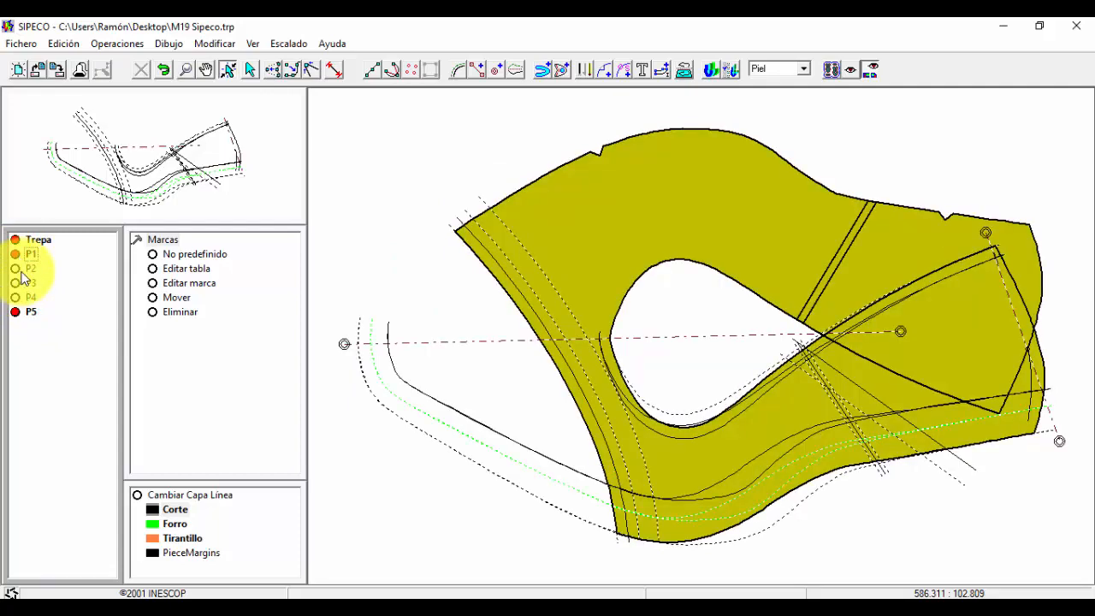
pyautogui.click(22, 271)
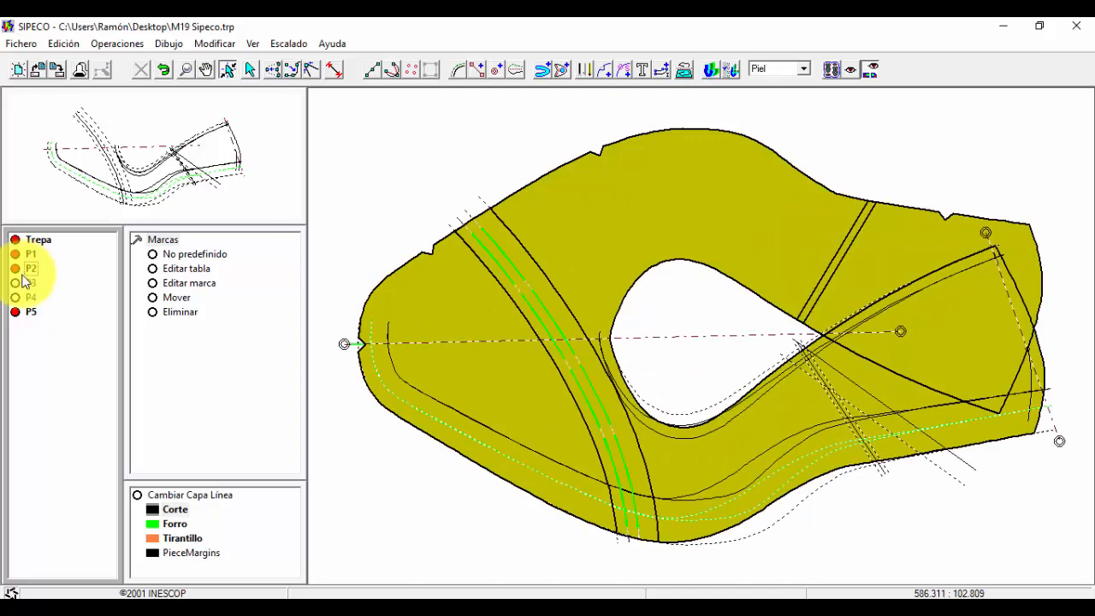
pyautogui.click(21, 282)
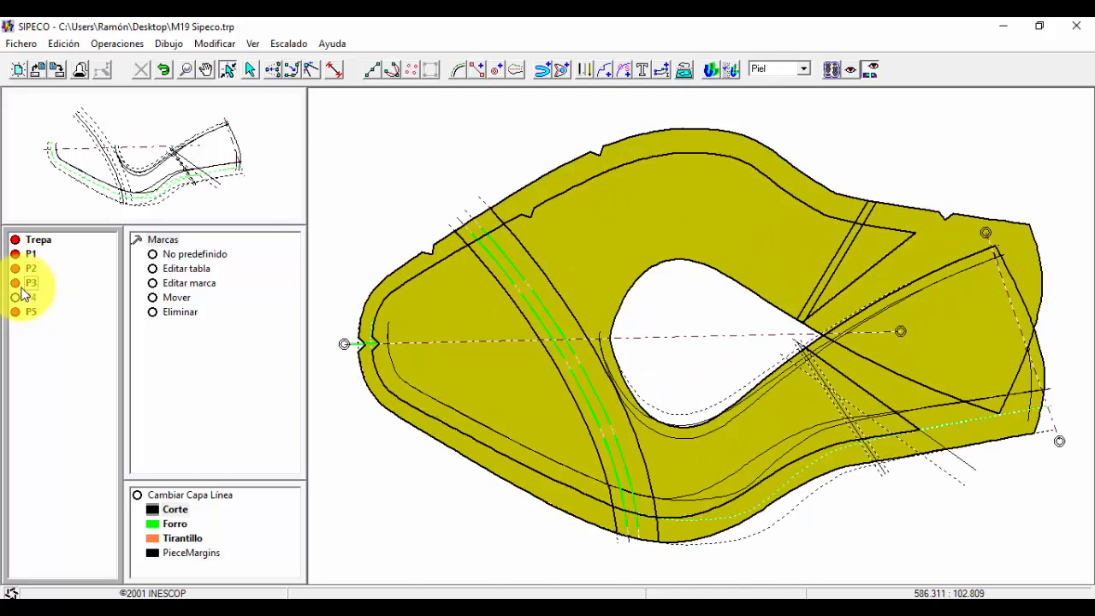
pyautogui.click(24, 298)
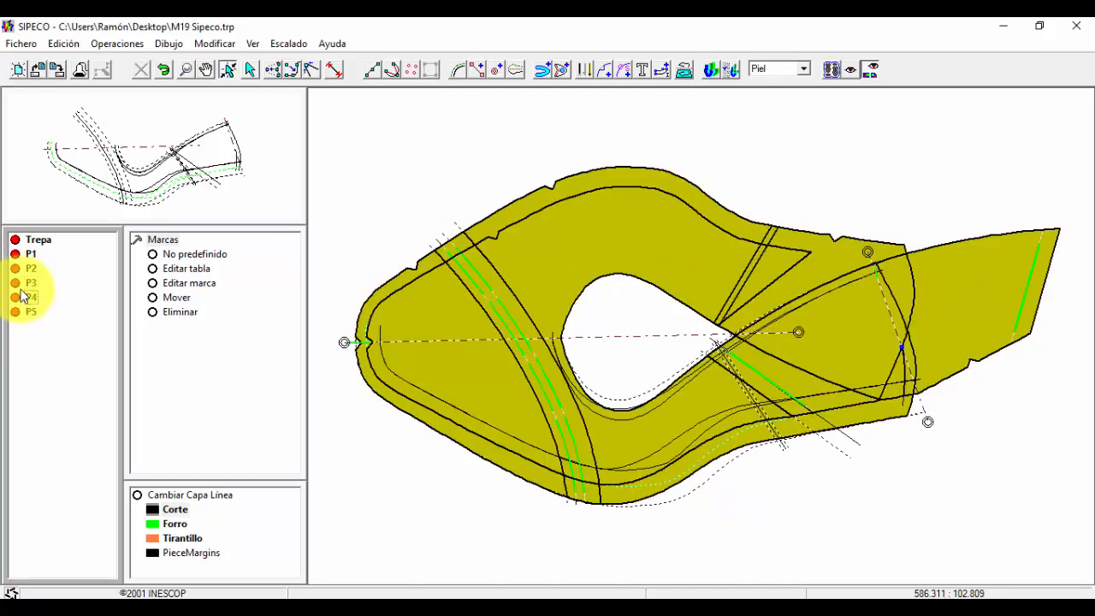
# - Open the piece configuration (Gestión) and assign piece 1 the name Talón and the material Corte
pyautogui.click(139, 239)
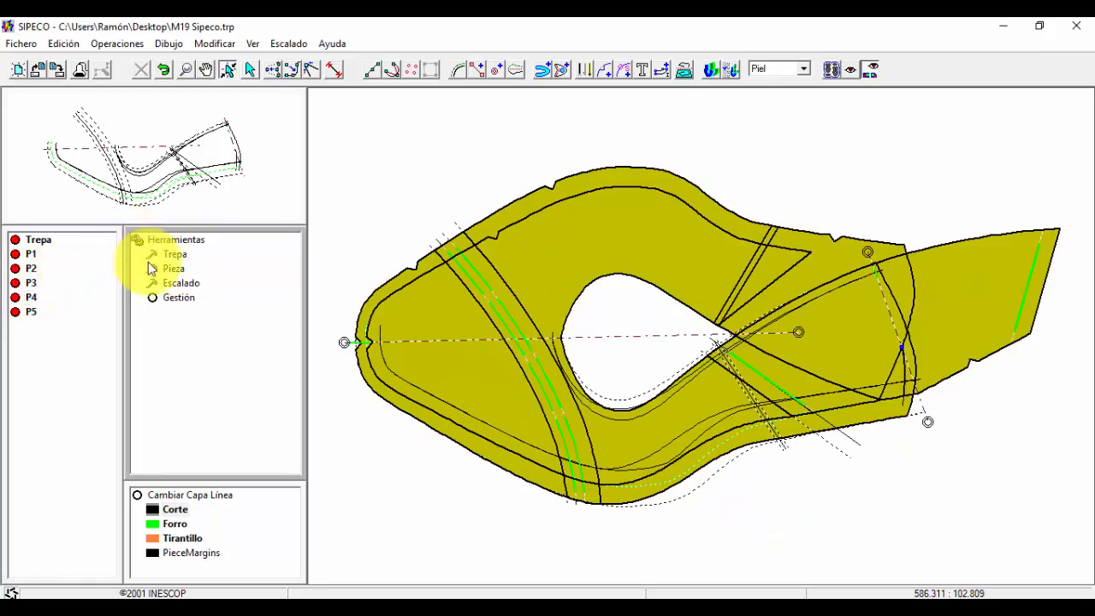
pyautogui.click(160, 294)
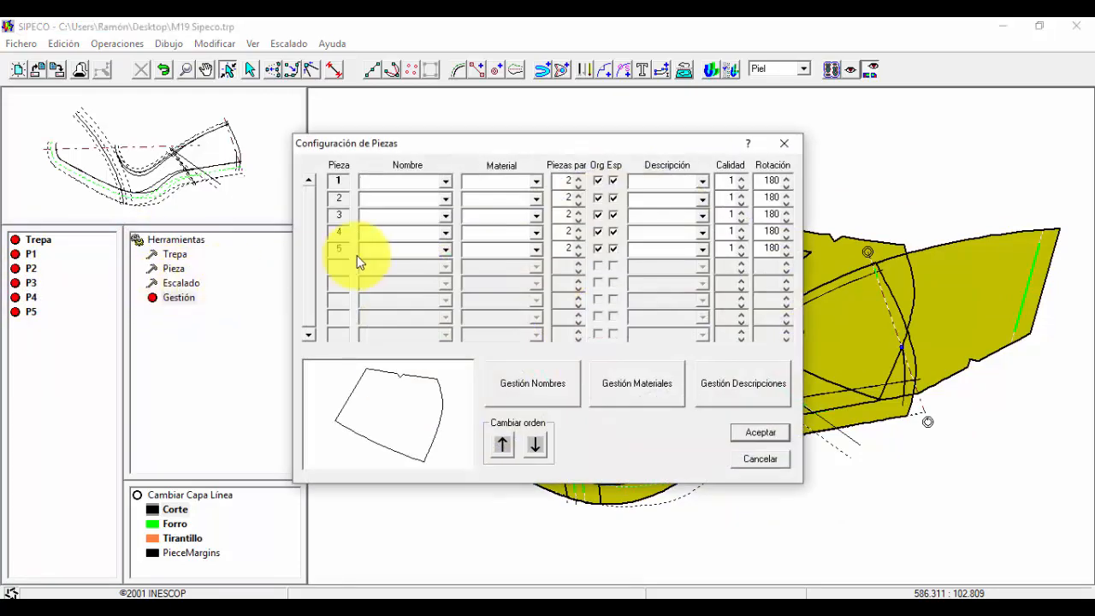
pyautogui.click(446, 183)
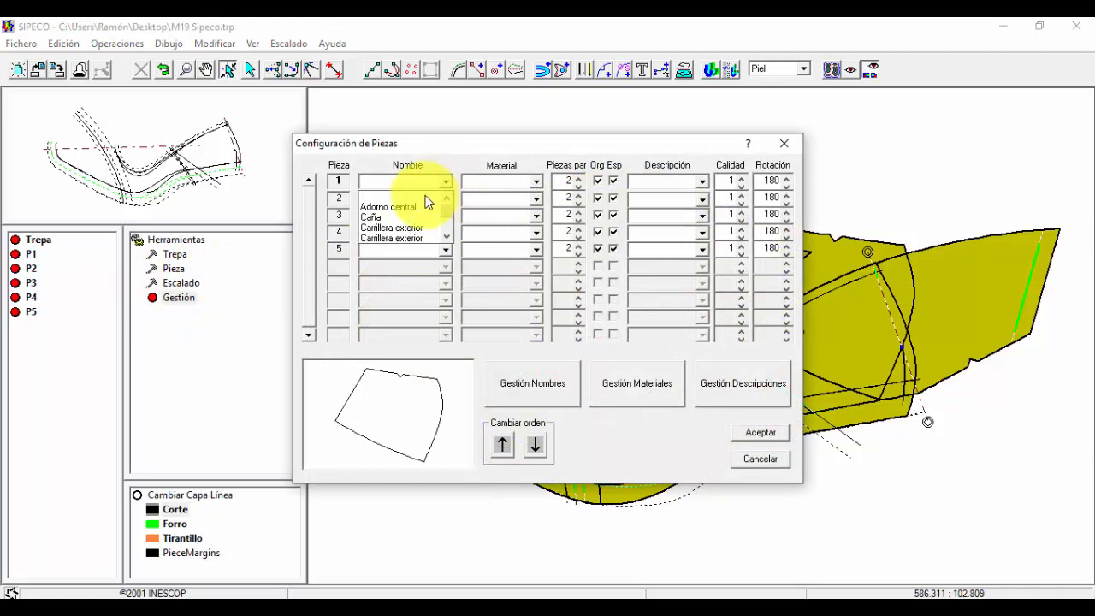
pyautogui.scroll(-6, 416, 221)
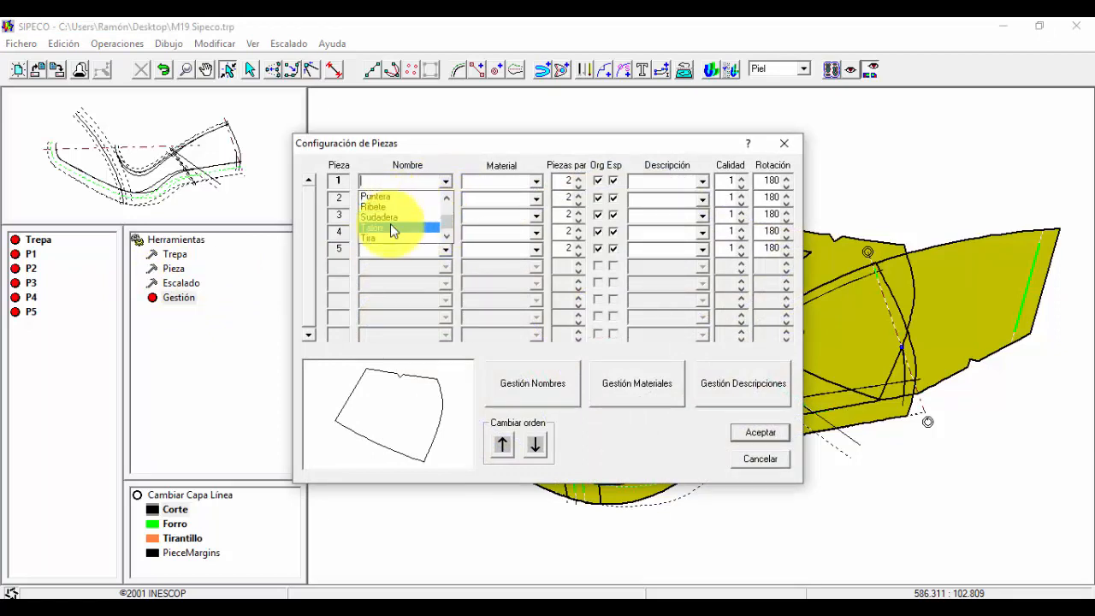
pyautogui.click(398, 227)
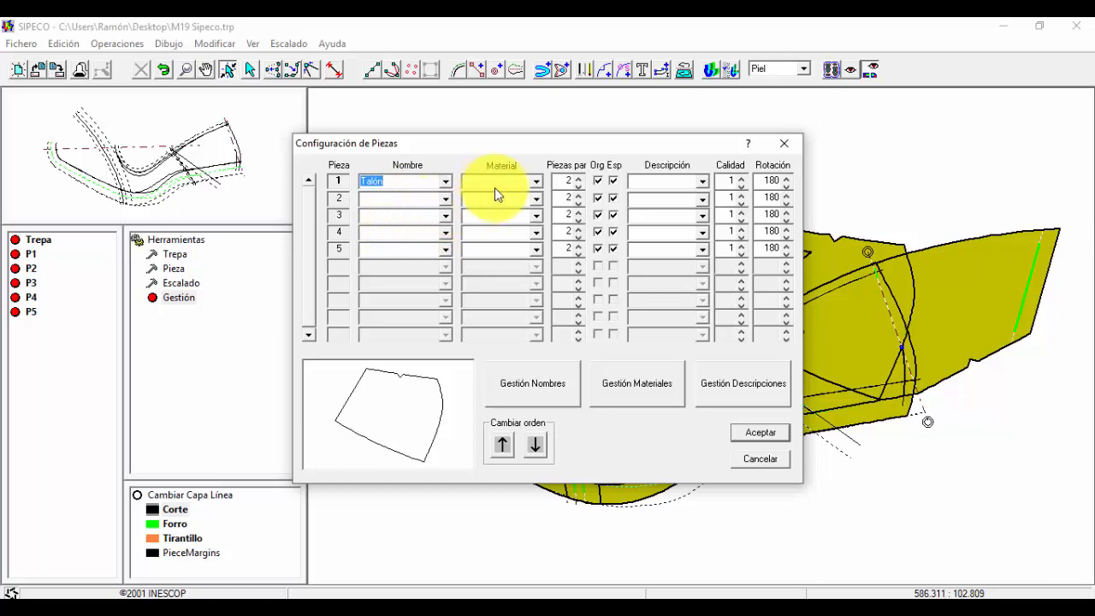
pyautogui.click(534, 185)
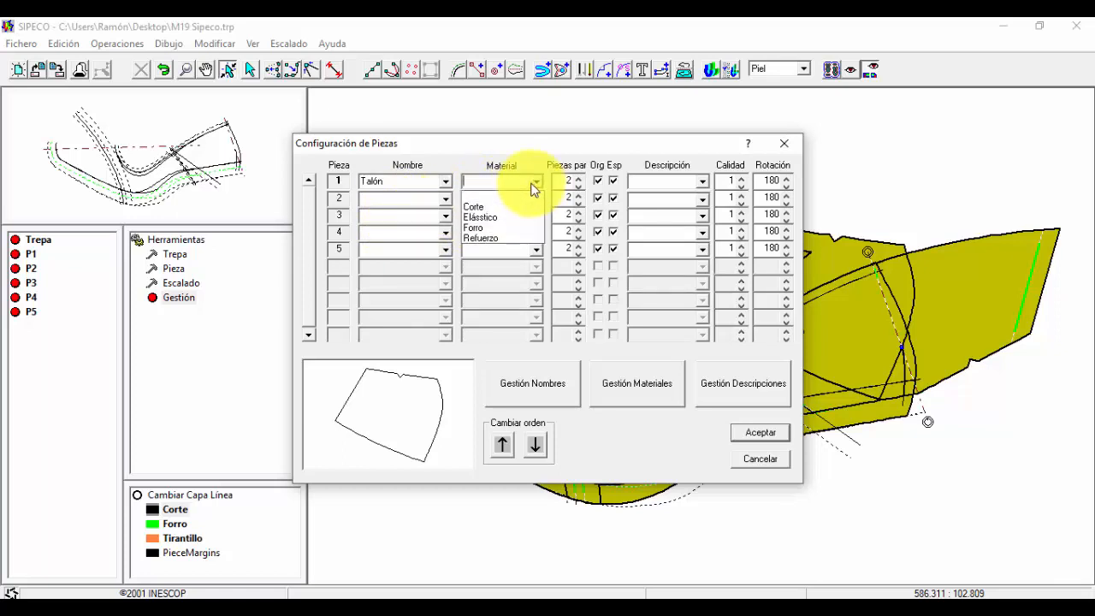
pyautogui.click(492, 207)
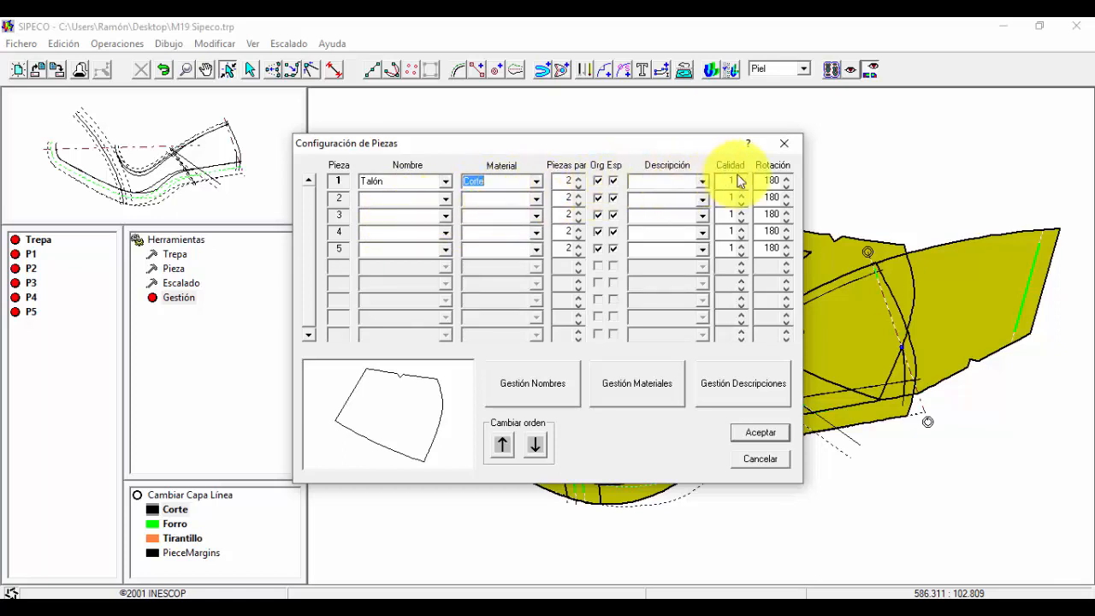
# - Assign piece 2 the name Puntera and the material Corte
pyautogui.click(444, 202)
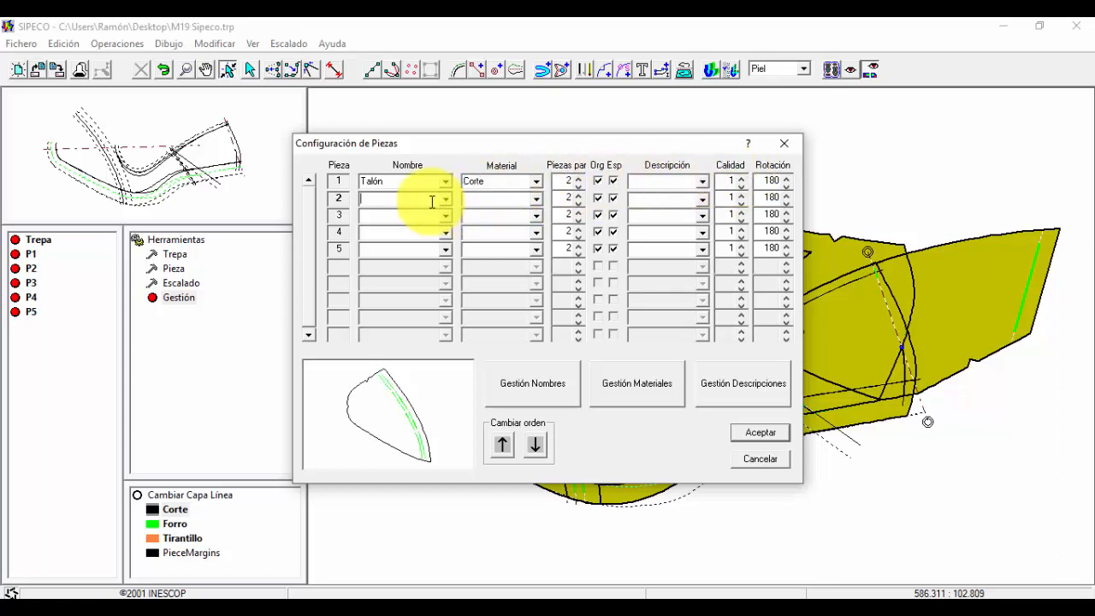
pyautogui.click(445, 199)
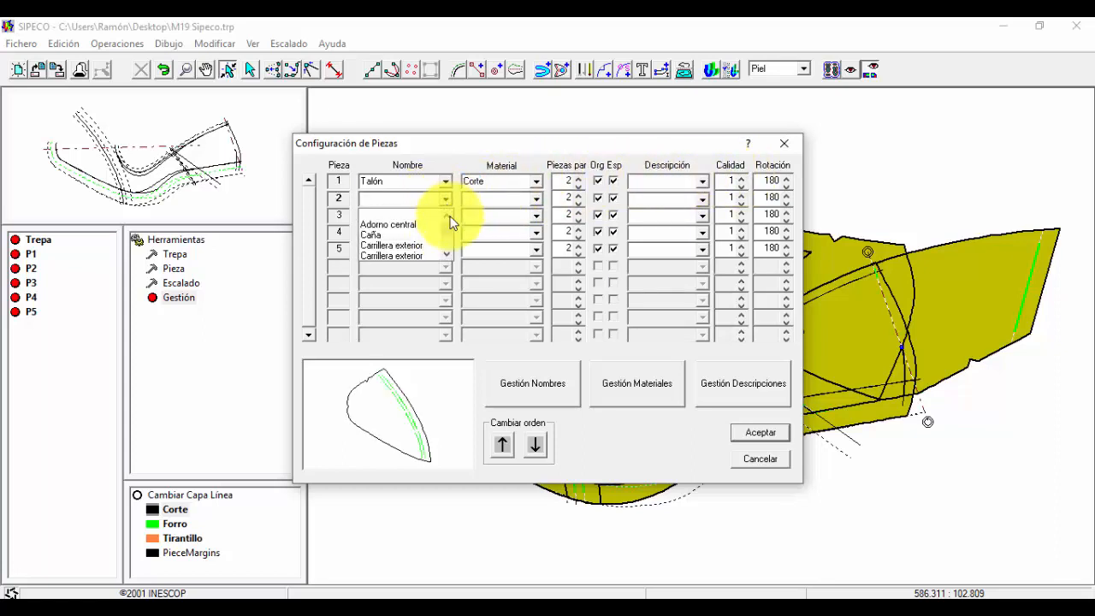
pyautogui.moveTo(446, 231); pyautogui.dragTo(446, 244)
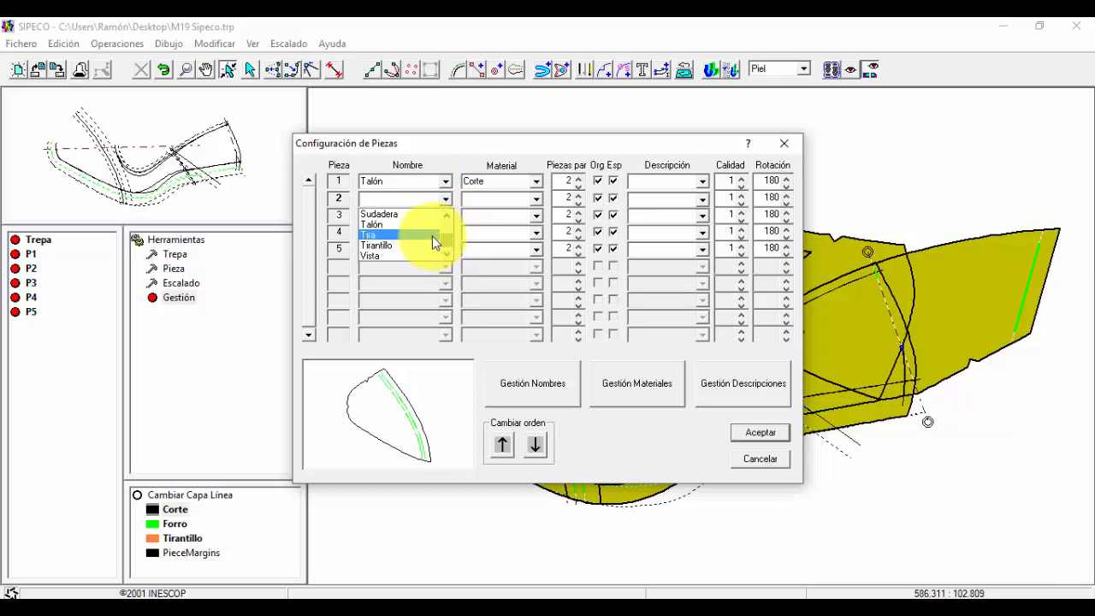
pyautogui.scroll(1, 434, 233)
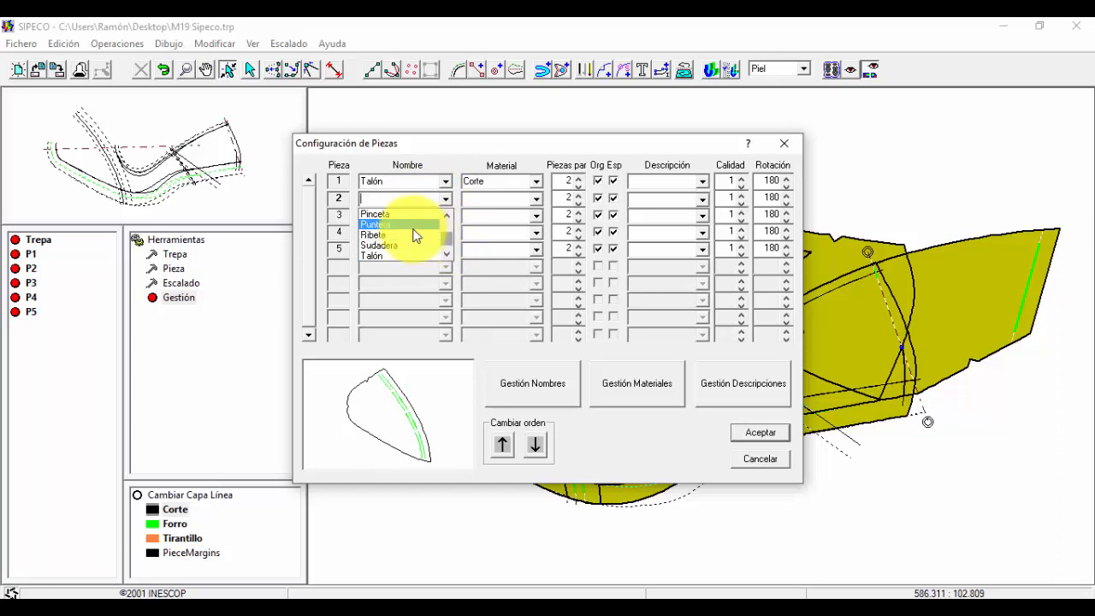
pyautogui.click(398, 224)
pyautogui.click(536, 199)
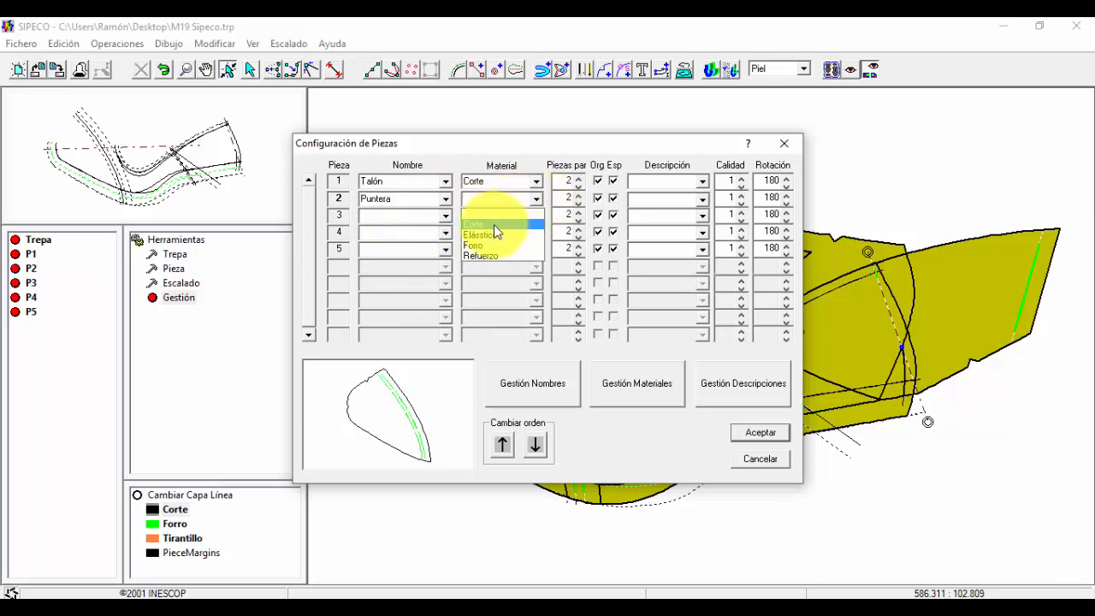
pyautogui.click(494, 224)
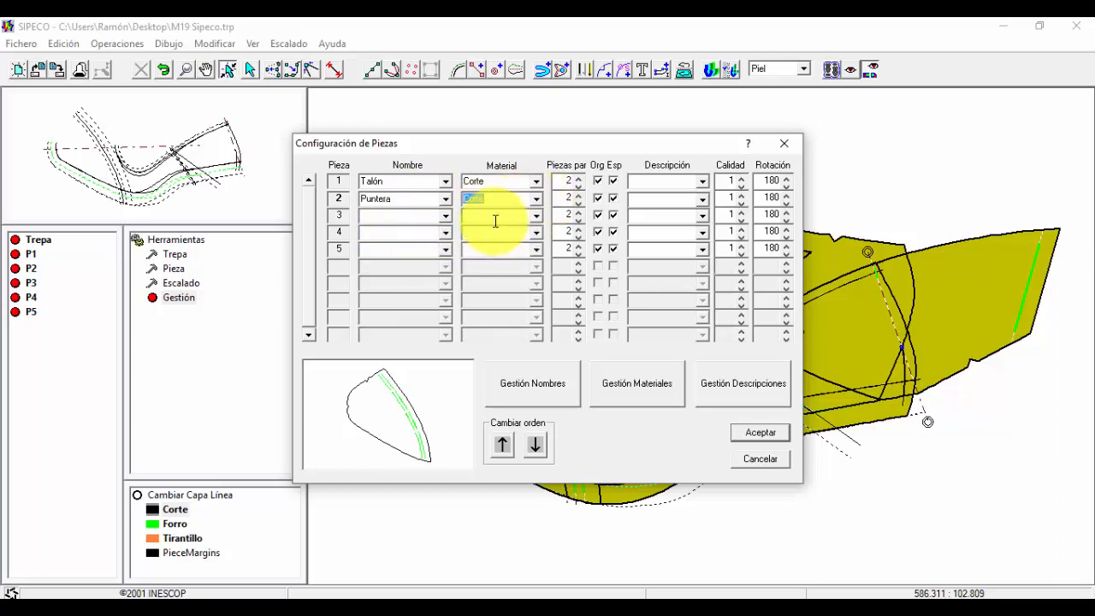
# - Assign piece 3 the name Pala and the material Forro, and set its quality to 2
pyautogui.click(446, 216)
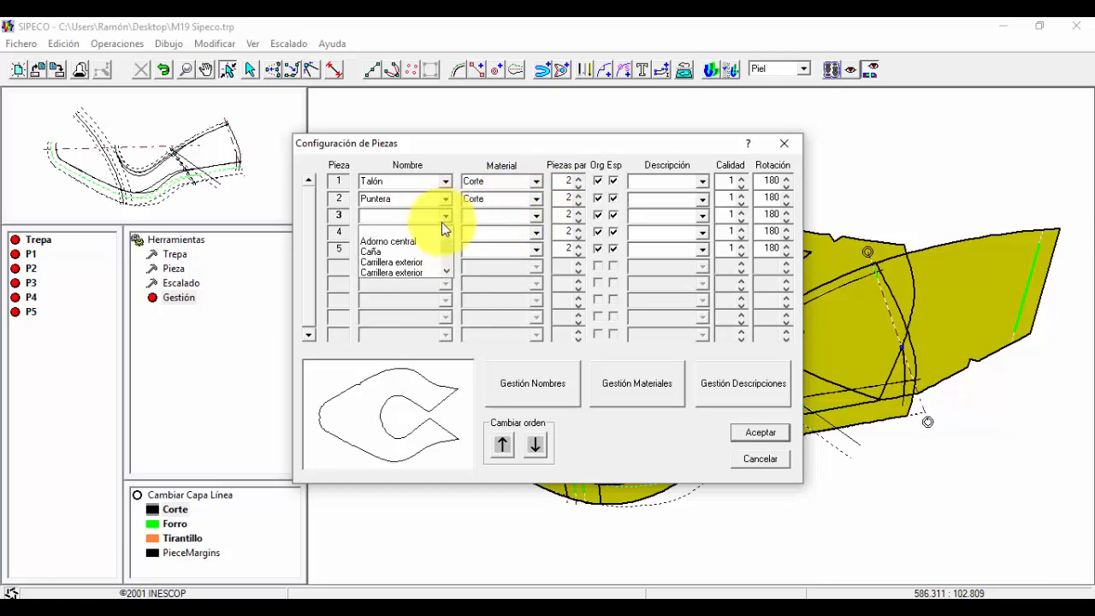
pyautogui.moveTo(446, 239); pyautogui.dragTo(446, 274)
pyautogui.click(400, 262)
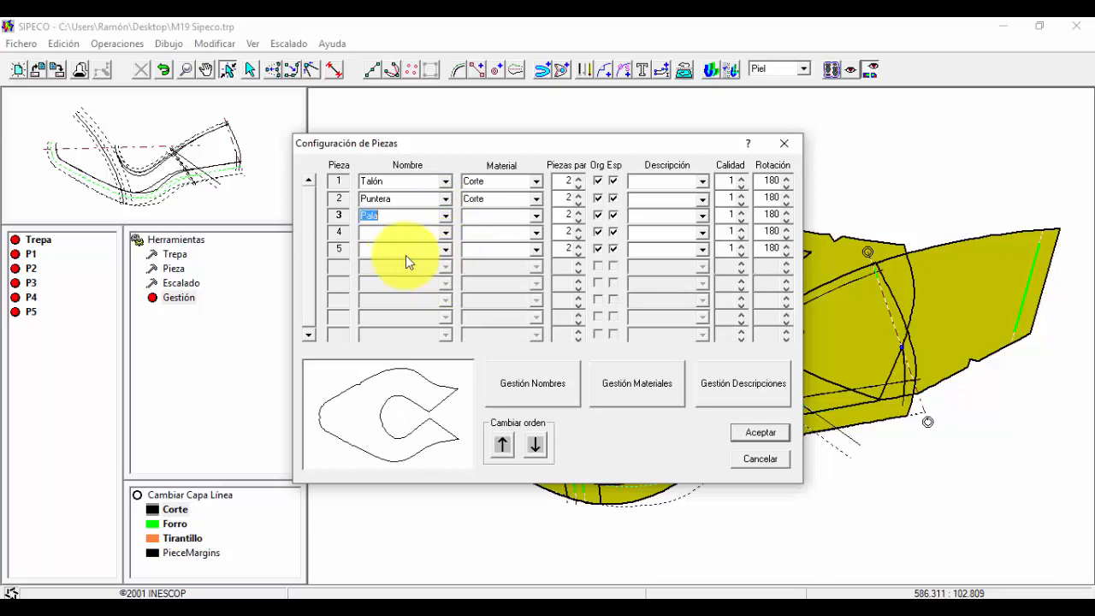
pyautogui.click(530, 215)
pyautogui.click(486, 262)
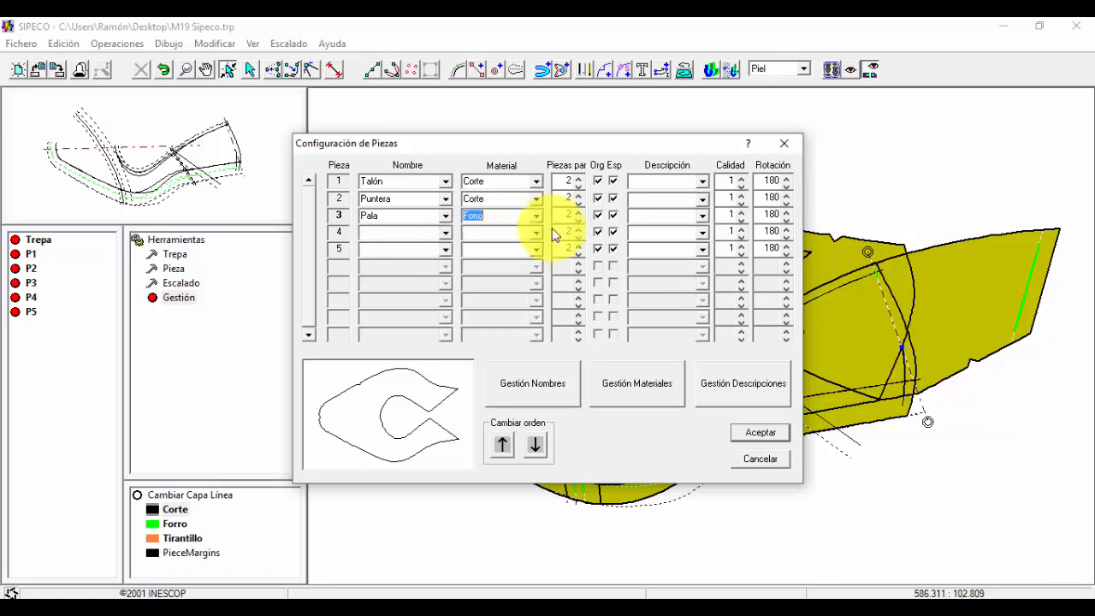
pyautogui.click(740, 211)
# - Assign piece 4 the name Sudadera and the material Forro, and accept the piece configuration
pyautogui.click(446, 232)
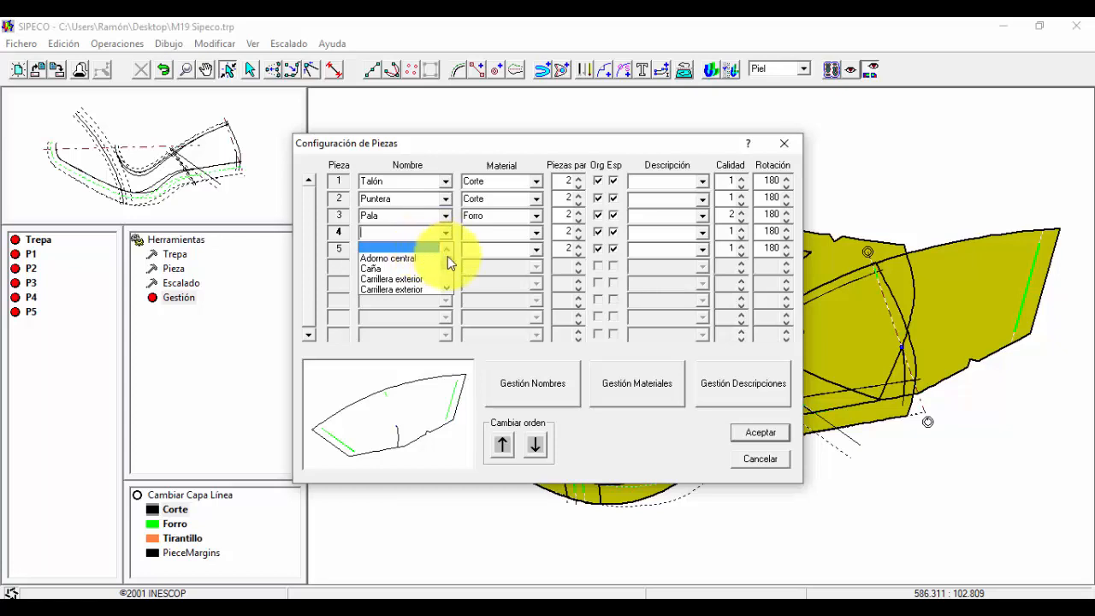
pyautogui.moveTo(448, 261); pyautogui.dragTo(446, 272)
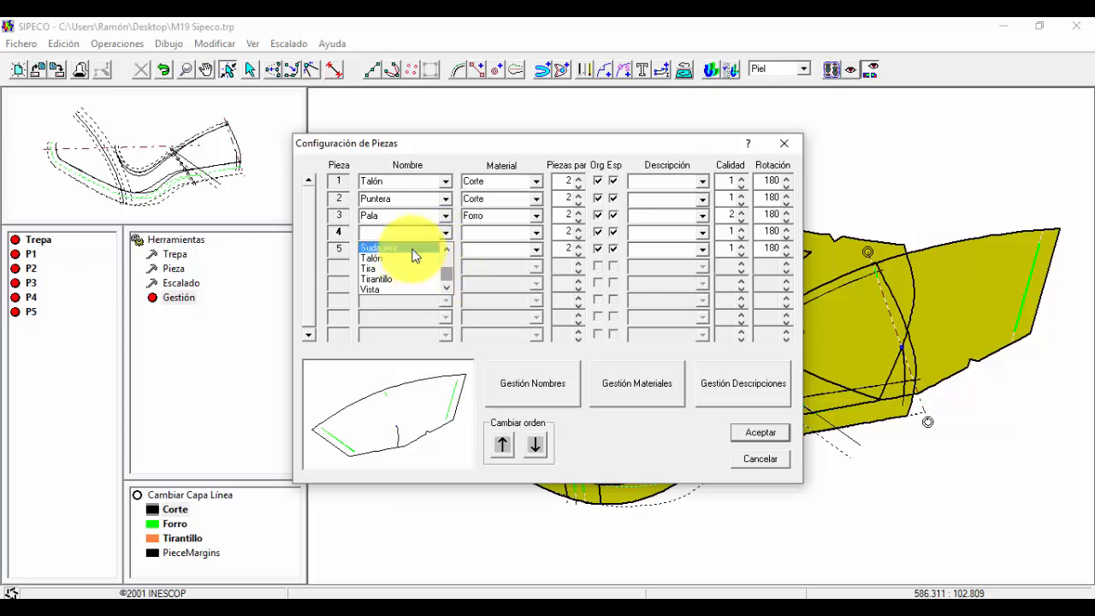
pyautogui.click(415, 249)
pyautogui.click(536, 232)
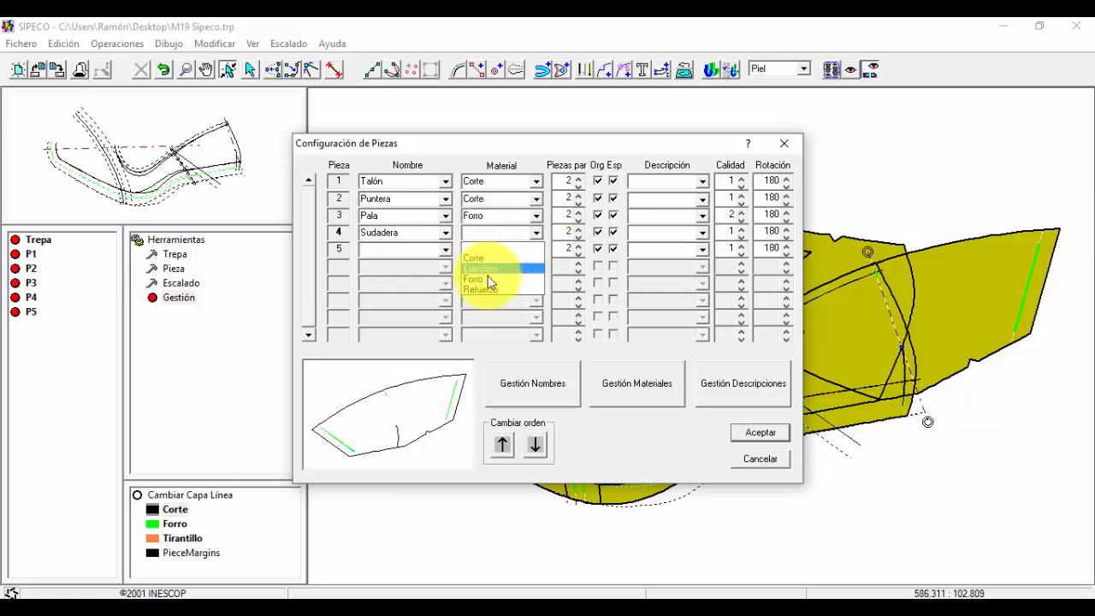
pyautogui.click(491, 278)
pyautogui.click(745, 433)
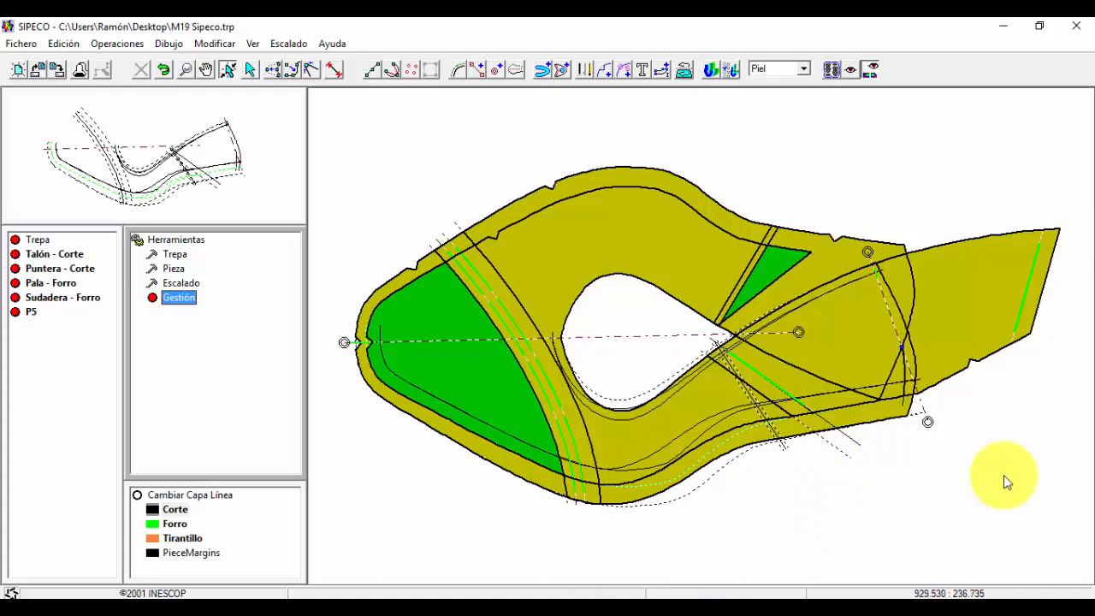
# - Show Talón - Corte and place Costura - 4 texts along its slanted front edge and curved heel edge, and Cosido y vuelto - 2 along its lower edge
pyautogui.click(90, 254)
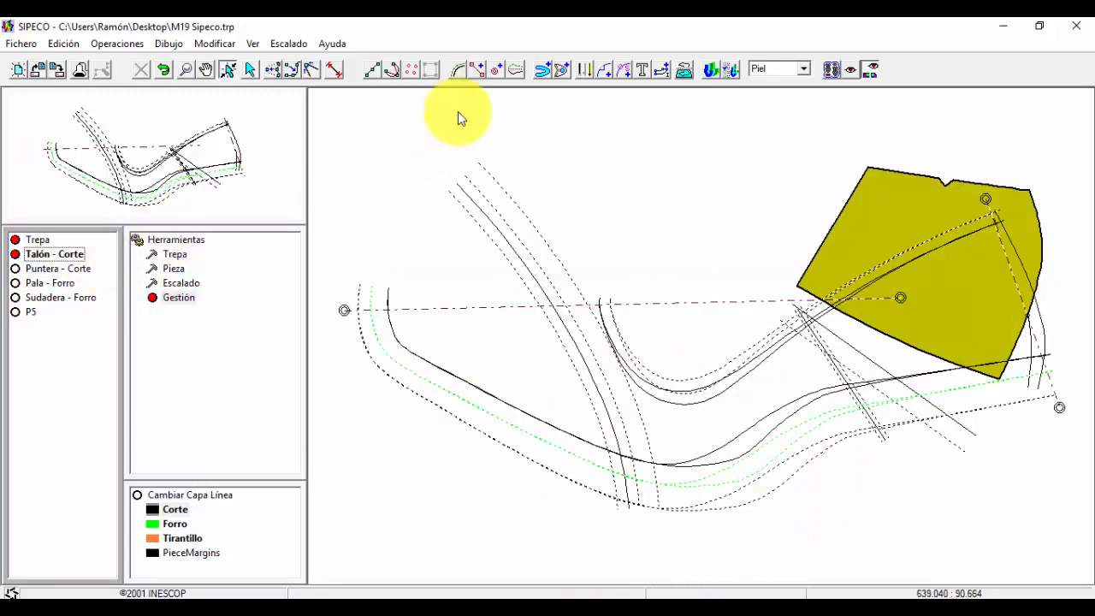
pyautogui.click(640, 70)
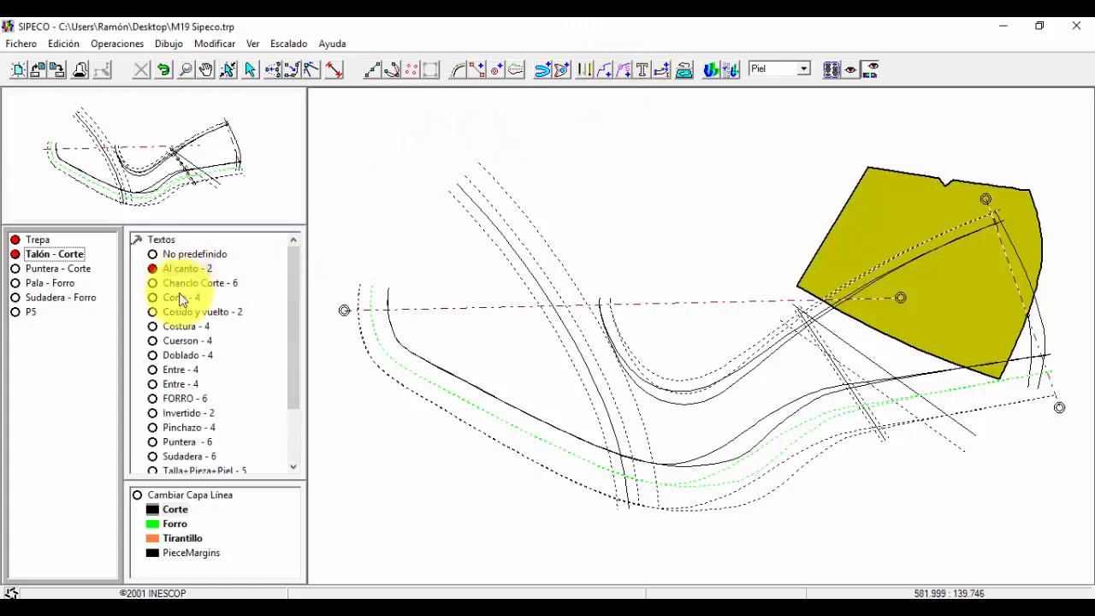
pyautogui.click(190, 328)
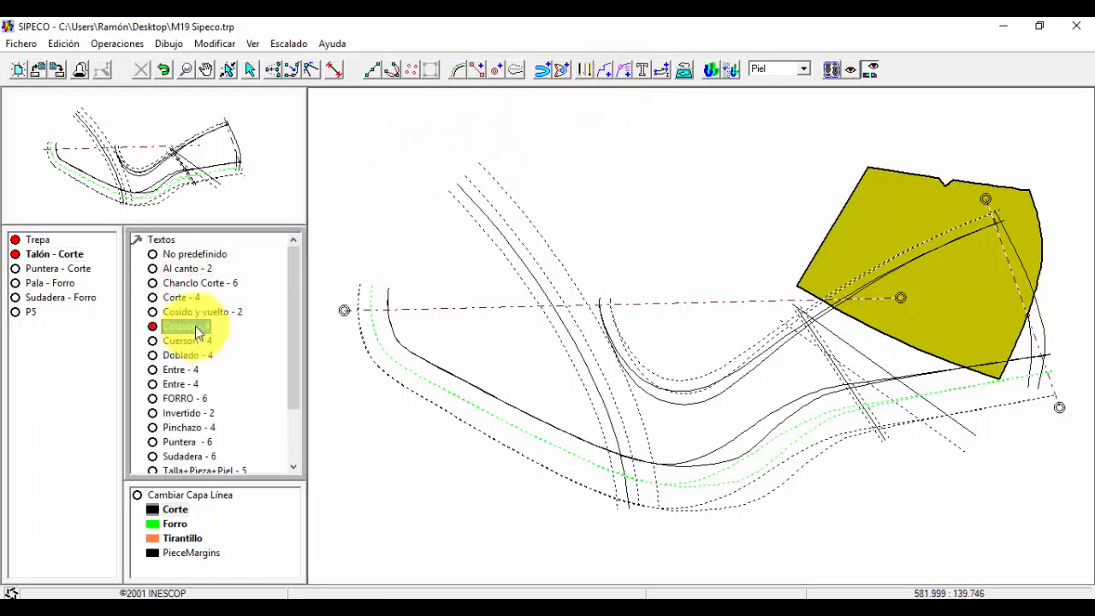
pyautogui.click(858, 227)
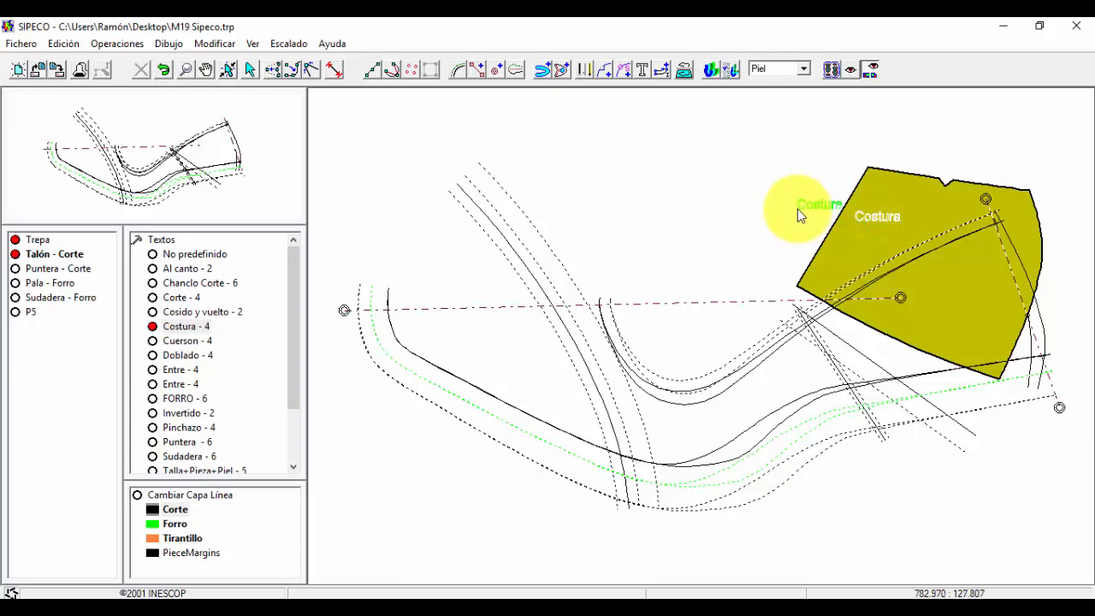
pyautogui.click(850, 233)
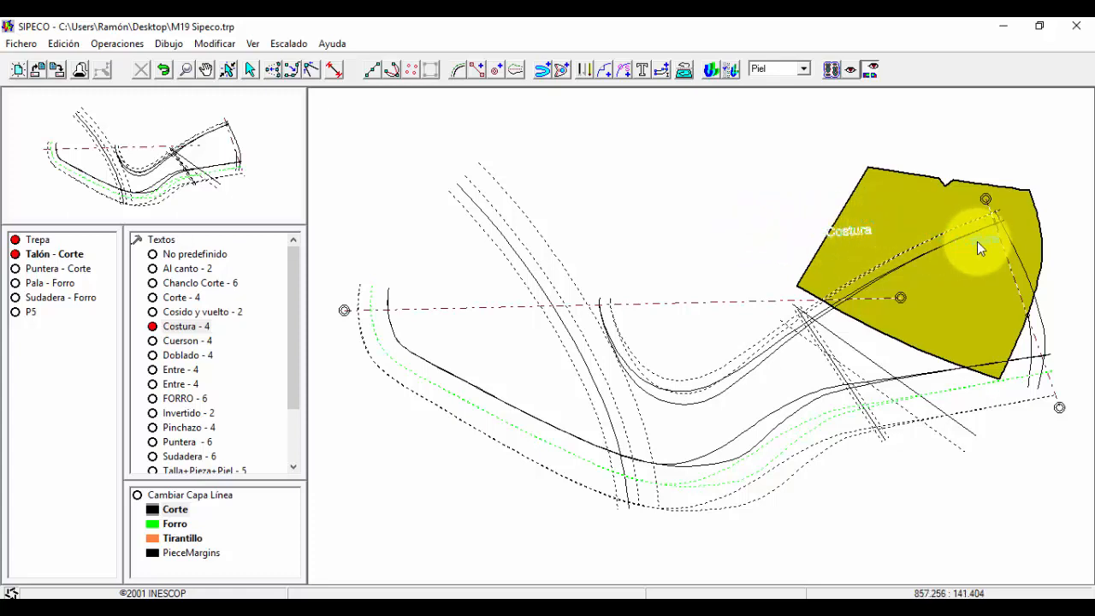
pyautogui.click(852, 230)
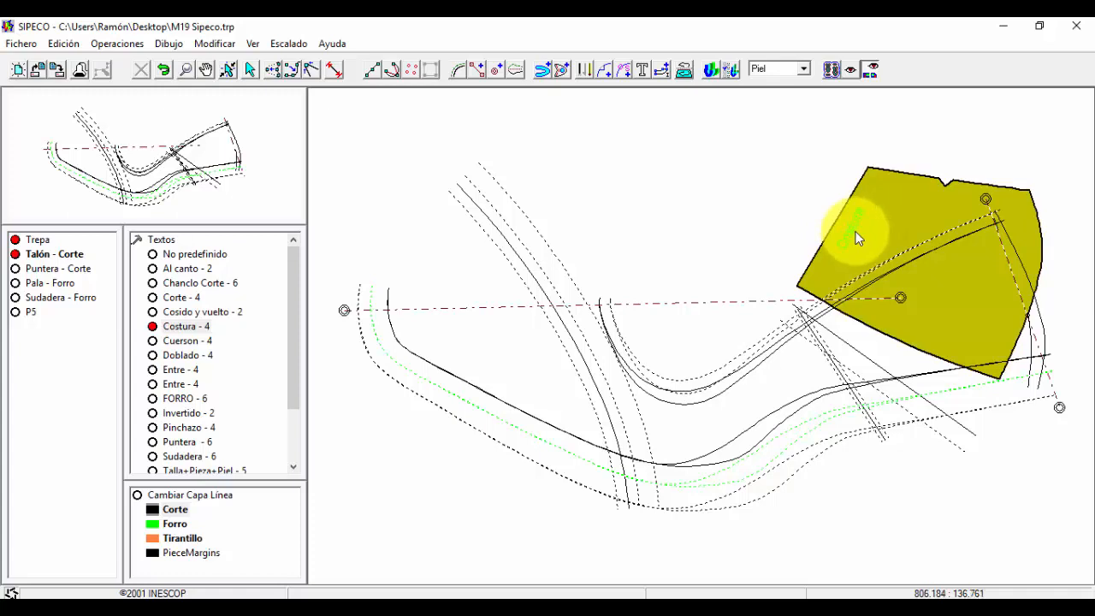
pyautogui.click(1004, 290)
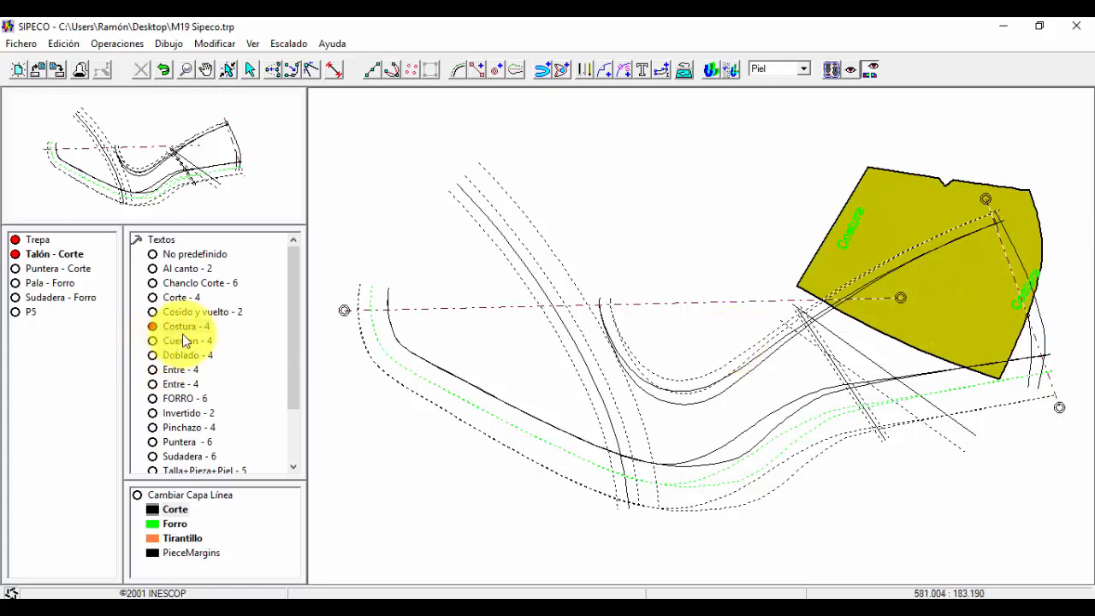
pyautogui.click(205, 312)
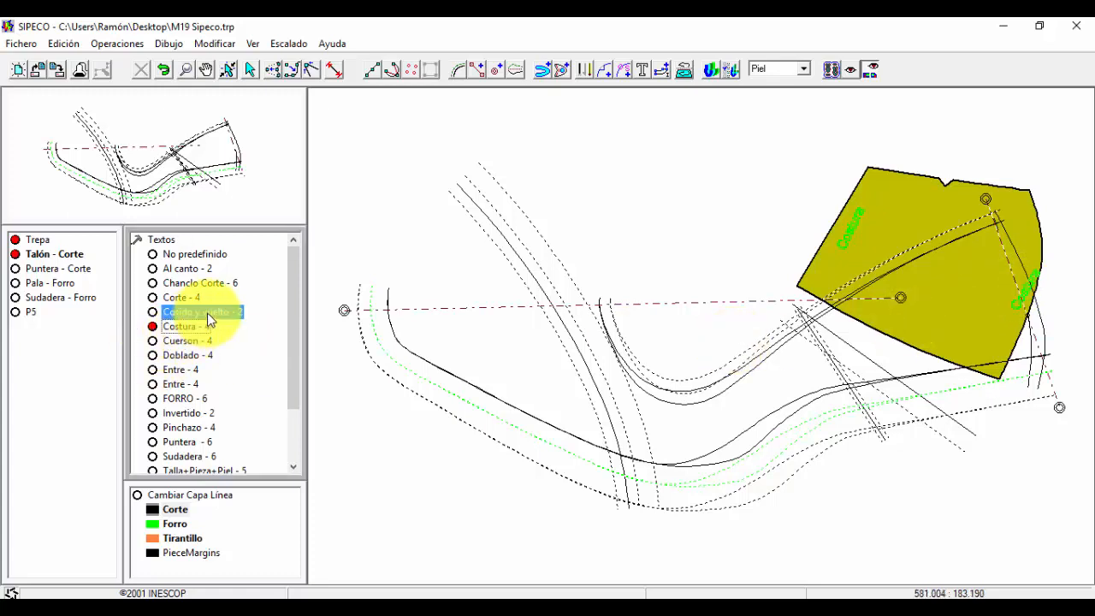
pyautogui.click(877, 325)
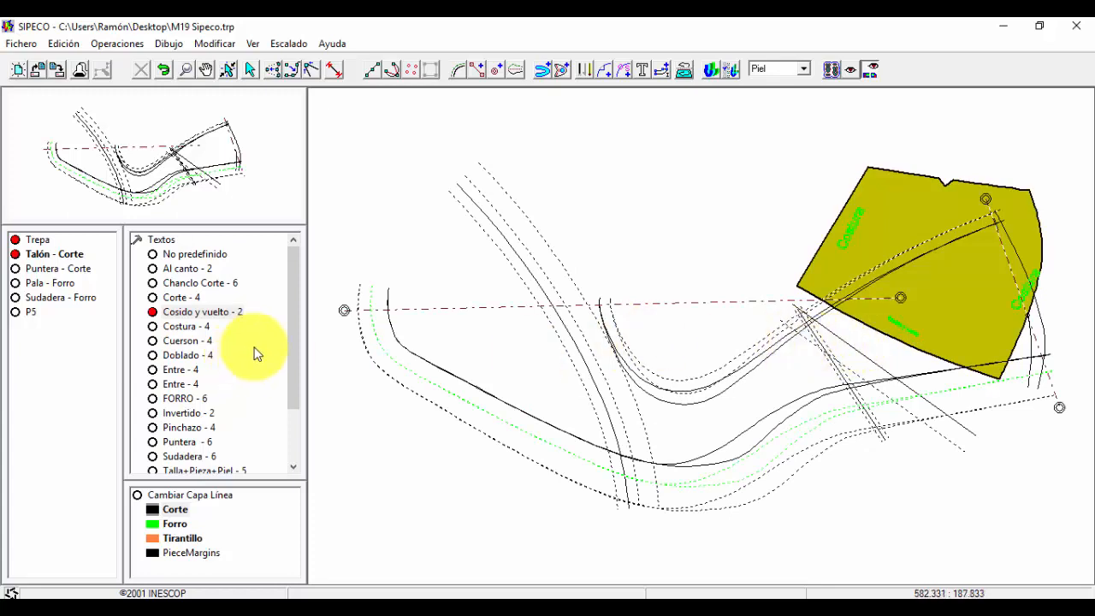
# - Edit the text table to set the height of the predefined text Cosido y vuelto to 4 mm
pyautogui.moveTo(293, 315); pyautogui.dragTo(290, 374)
pyautogui.click(198, 414)
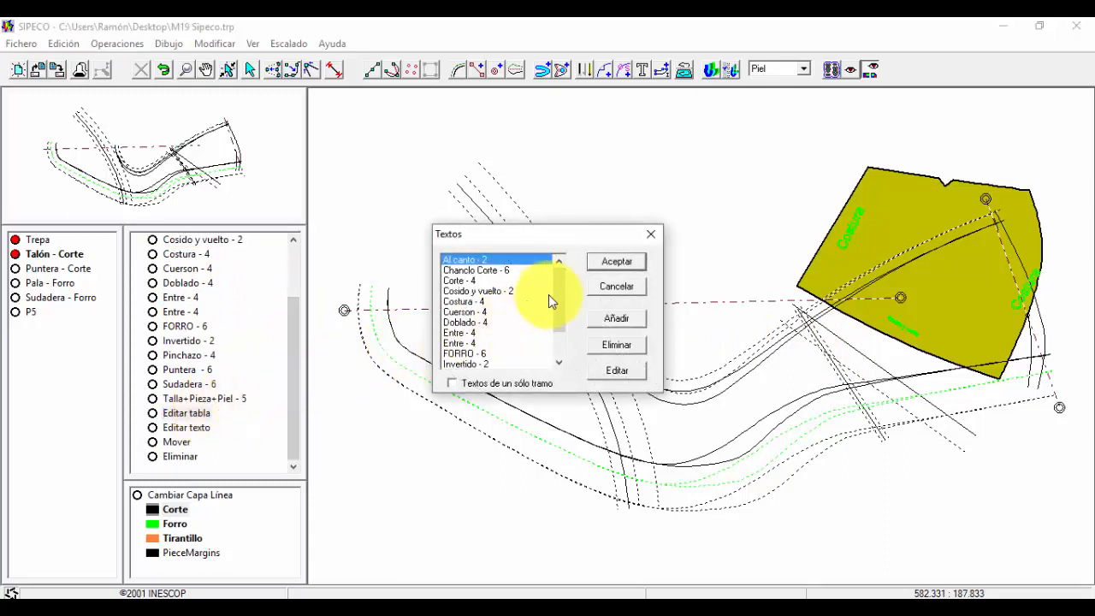
pyautogui.moveTo(555, 291); pyautogui.dragTo(558, 302)
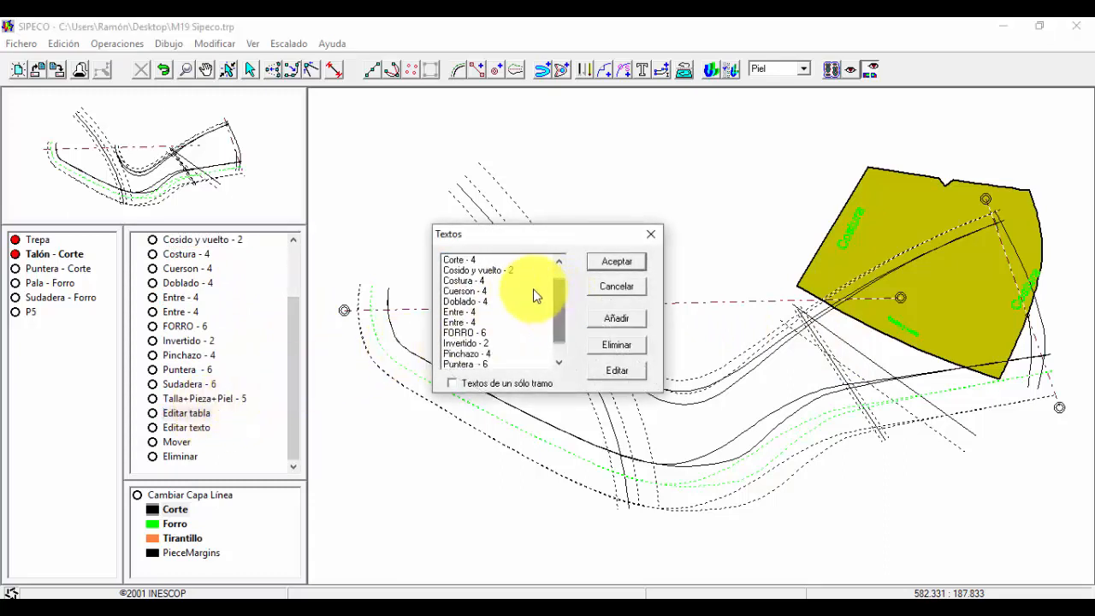
pyautogui.click(498, 271)
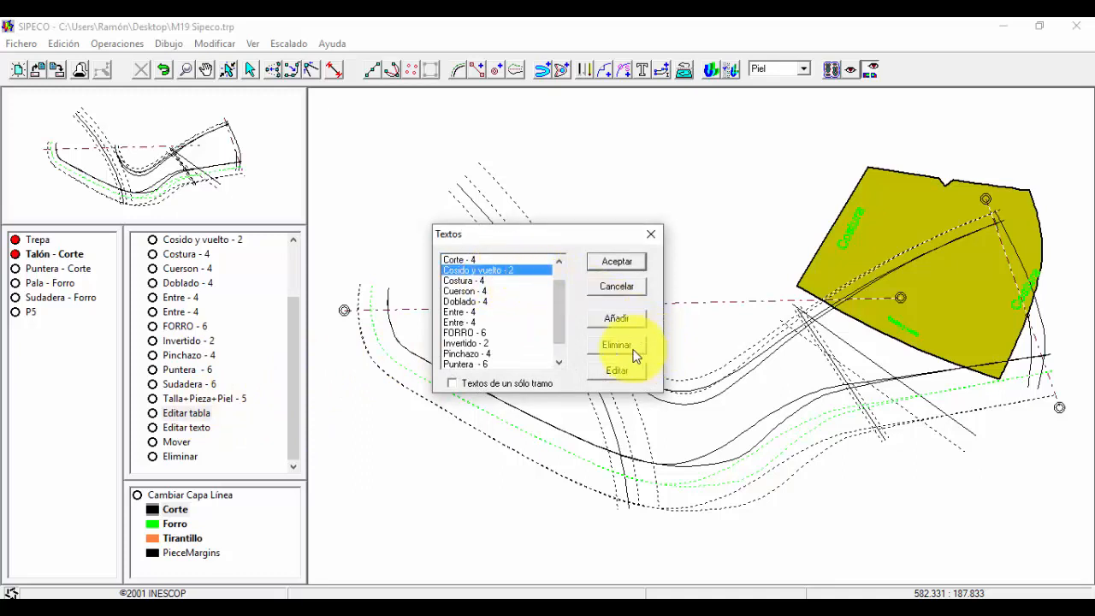
pyautogui.click(618, 369)
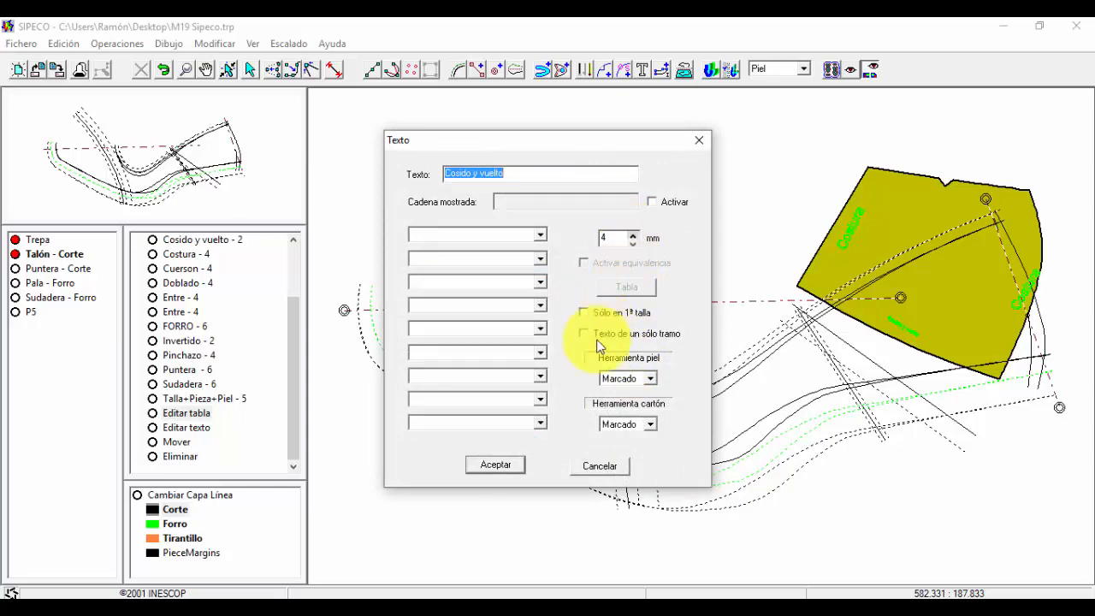
pyautogui.click(494, 462)
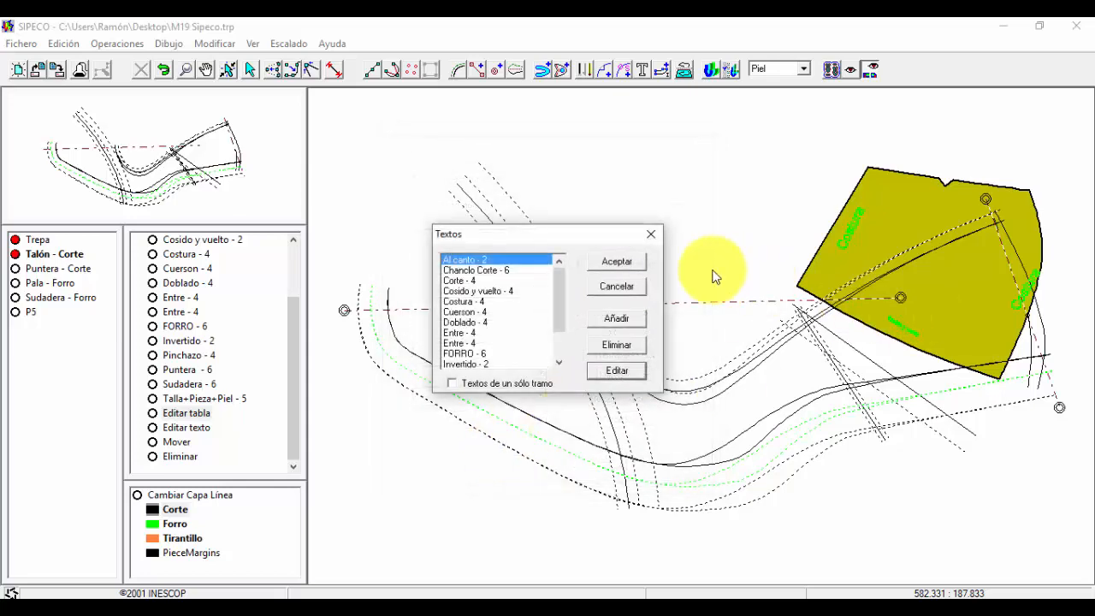
pyautogui.click(623, 263)
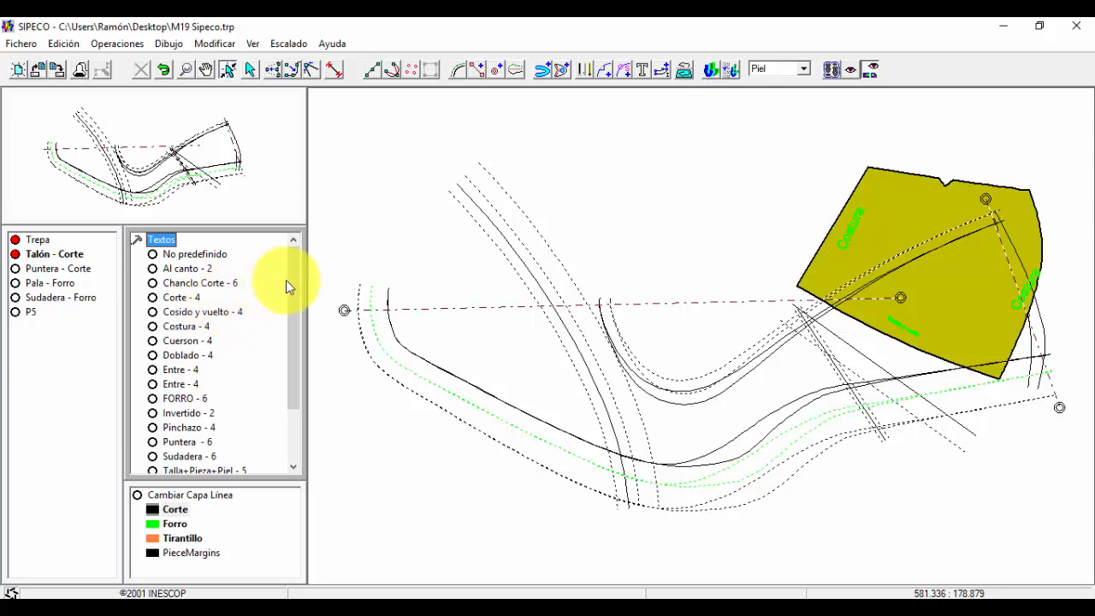
# - Replace the small Cosido y vuelto text on the Talón - Corte lower edge with Cosido y vuelto - 4, aligned along that edge
pyautogui.moveTo(295, 288); pyautogui.dragTo(277, 397)
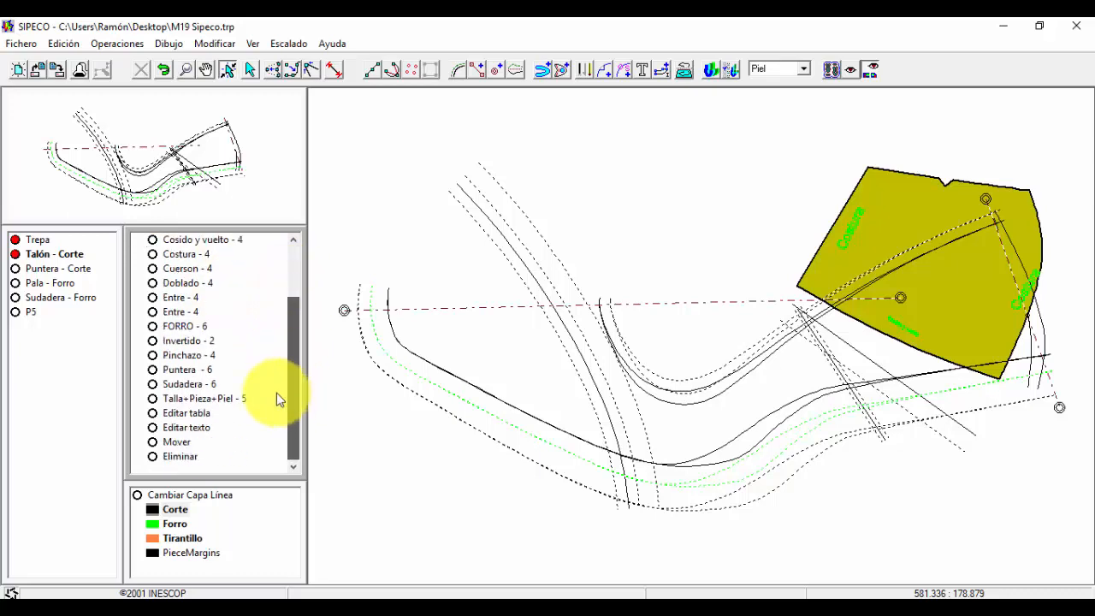
pyautogui.click(196, 453)
pyautogui.click(909, 318)
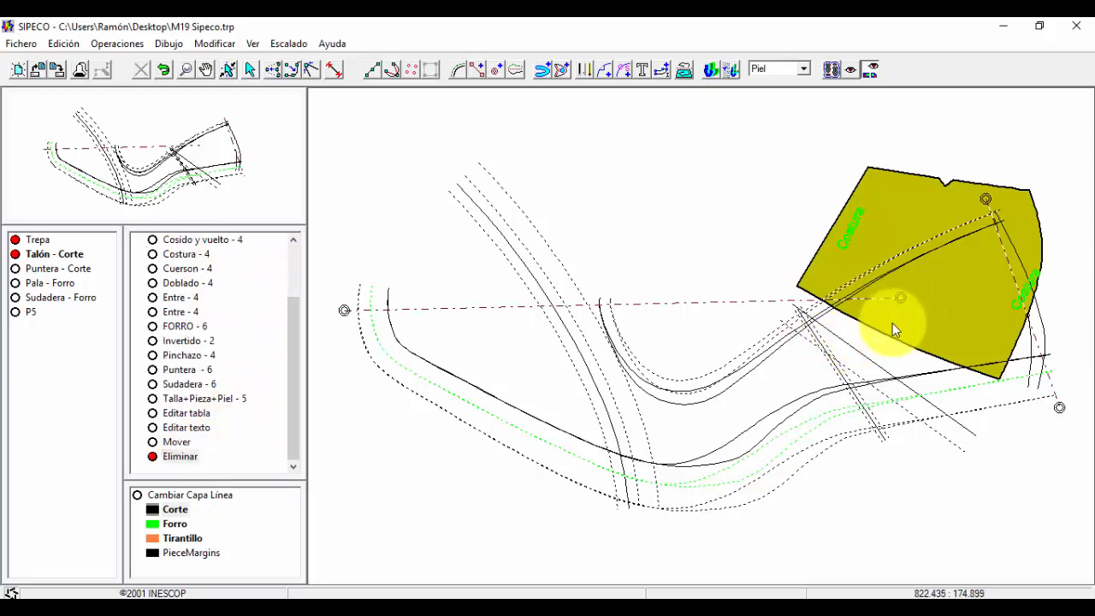
pyautogui.click(212, 242)
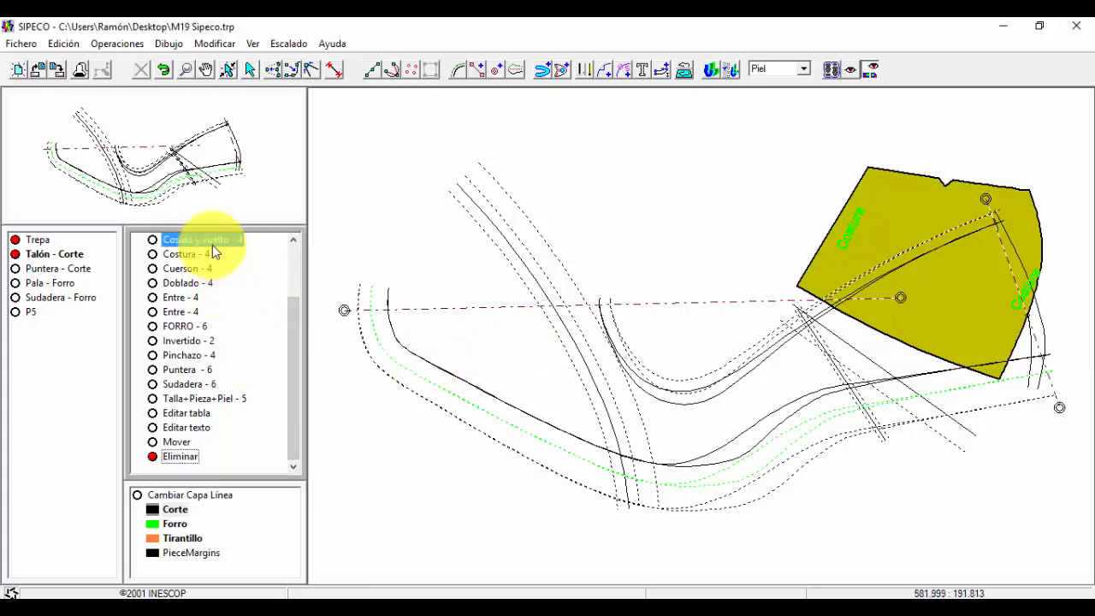
pyautogui.click(898, 303)
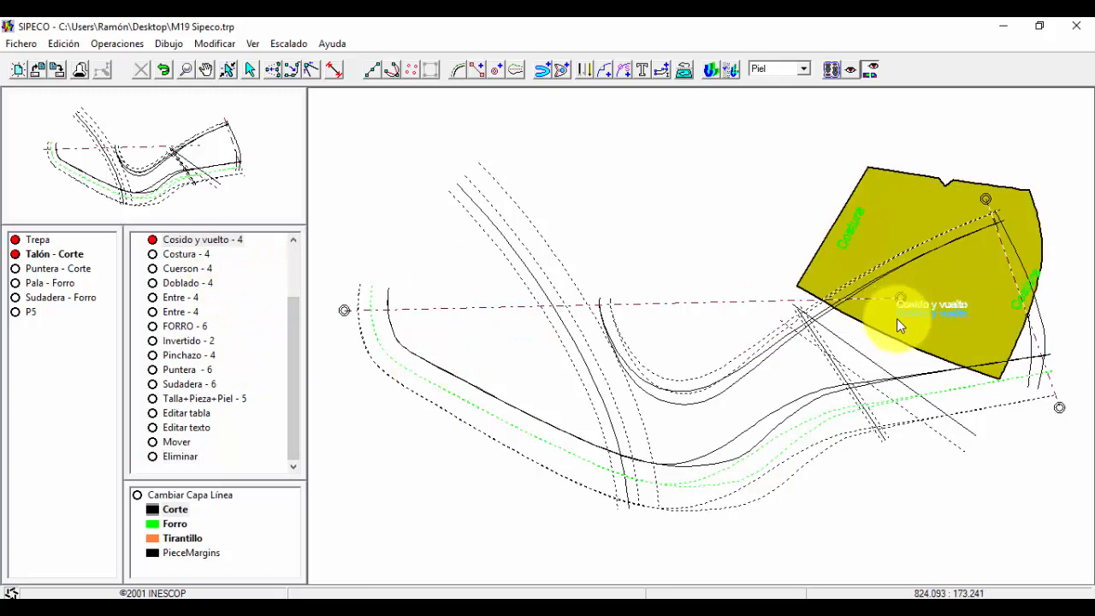
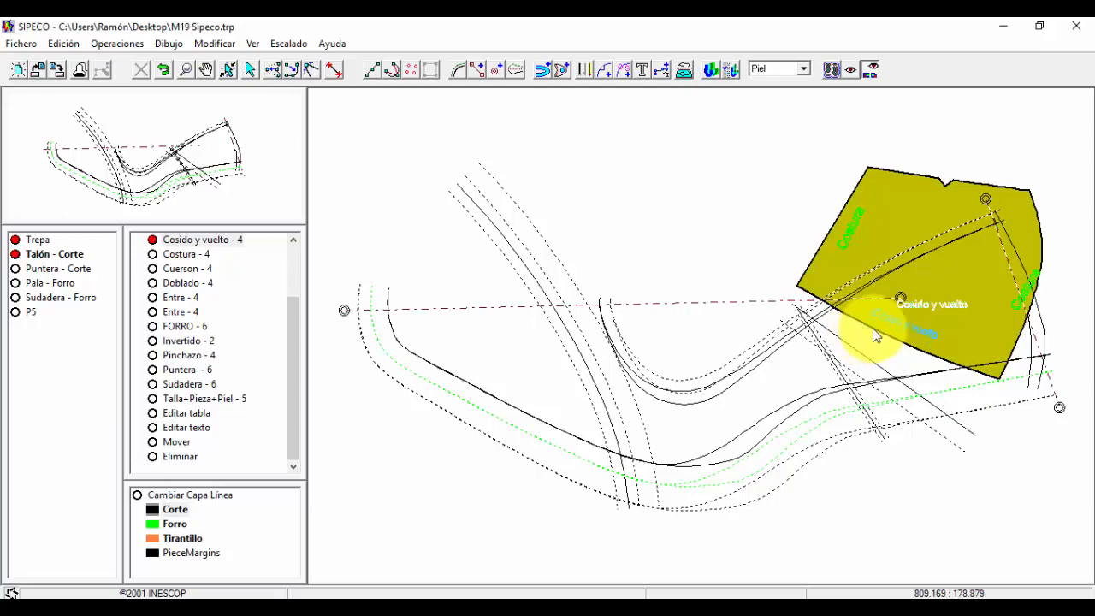
pyautogui.click(873, 328)
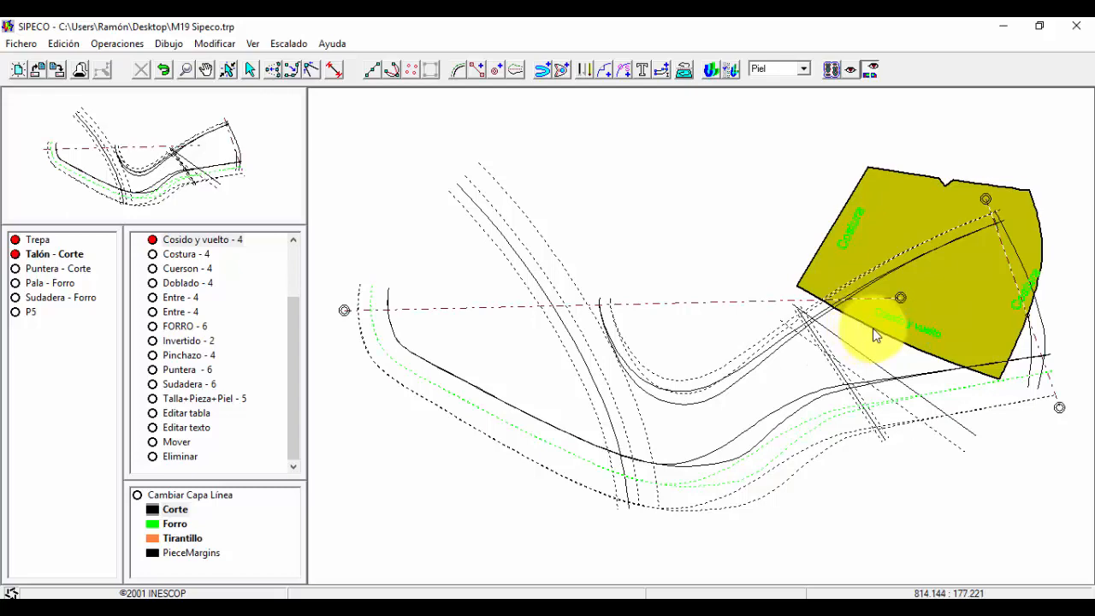
# - Show Puntera - Corte and place Cosido y vuelto - 4 and Entre - 4 texts along its curved rear edge
pyautogui.click(42, 271)
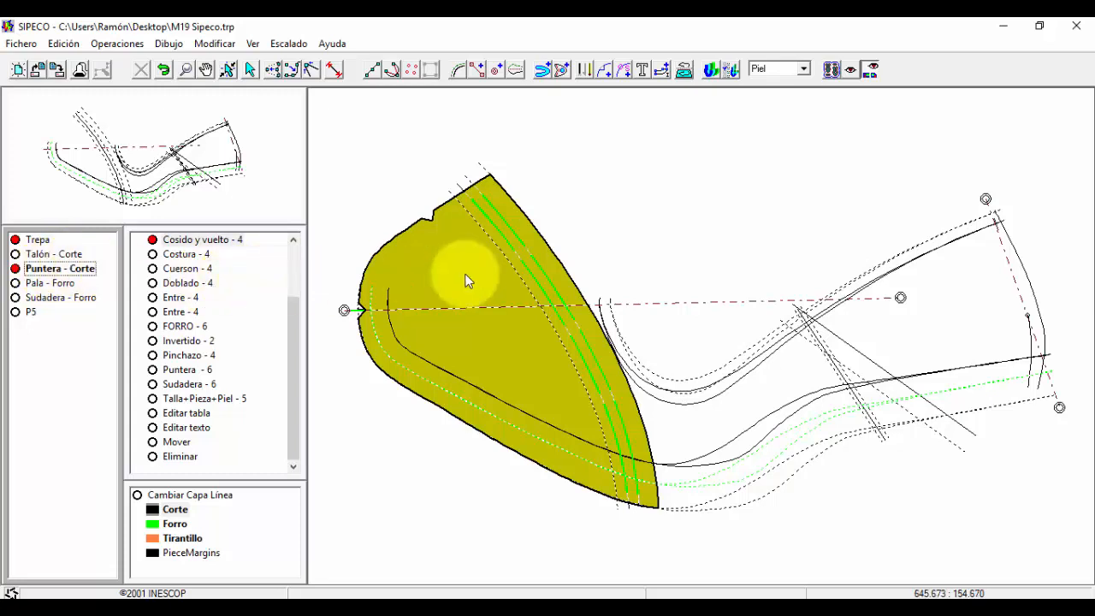
pyautogui.click(519, 275)
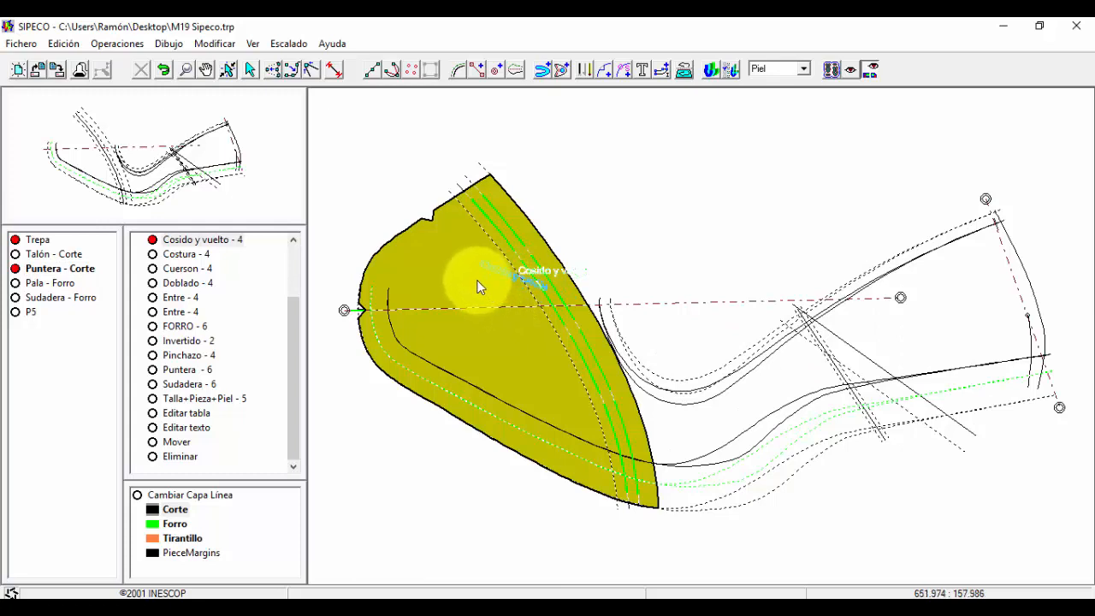
pyautogui.click(540, 335)
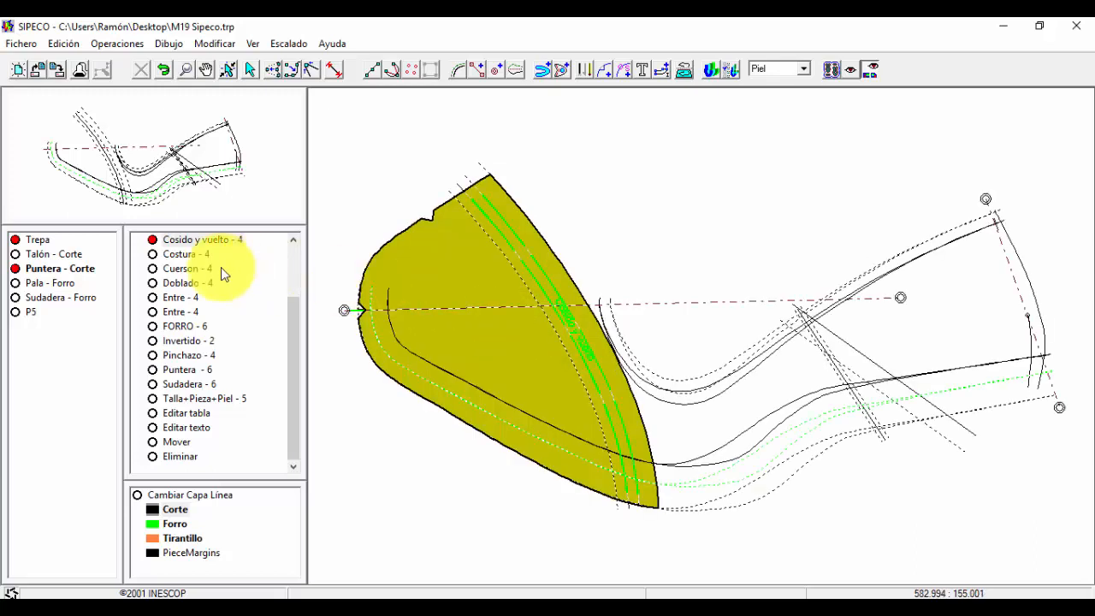
pyautogui.click(180, 296)
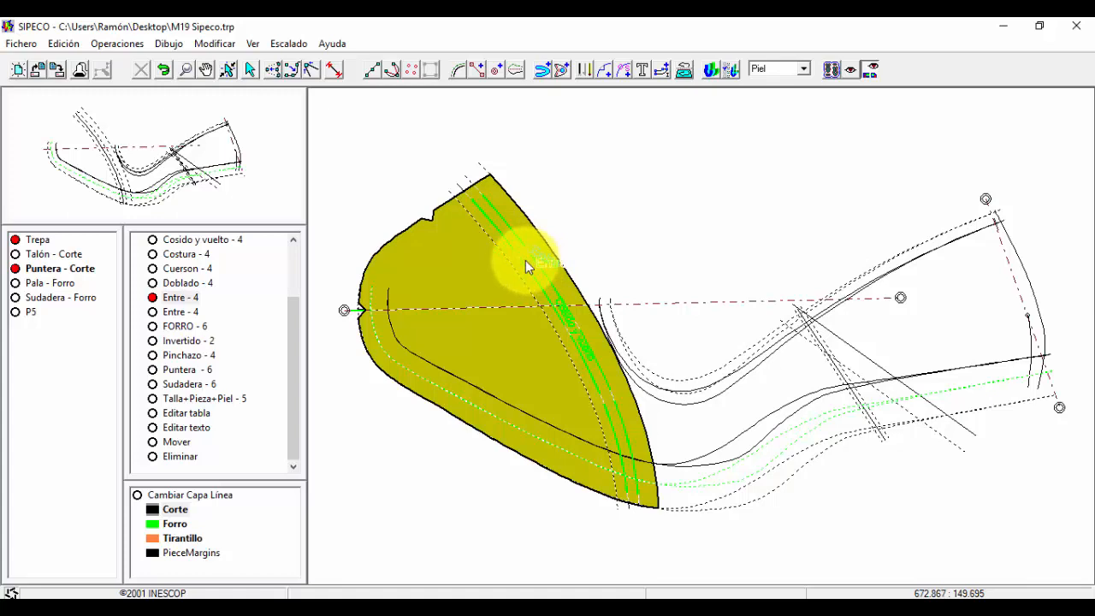
pyautogui.click(522, 252)
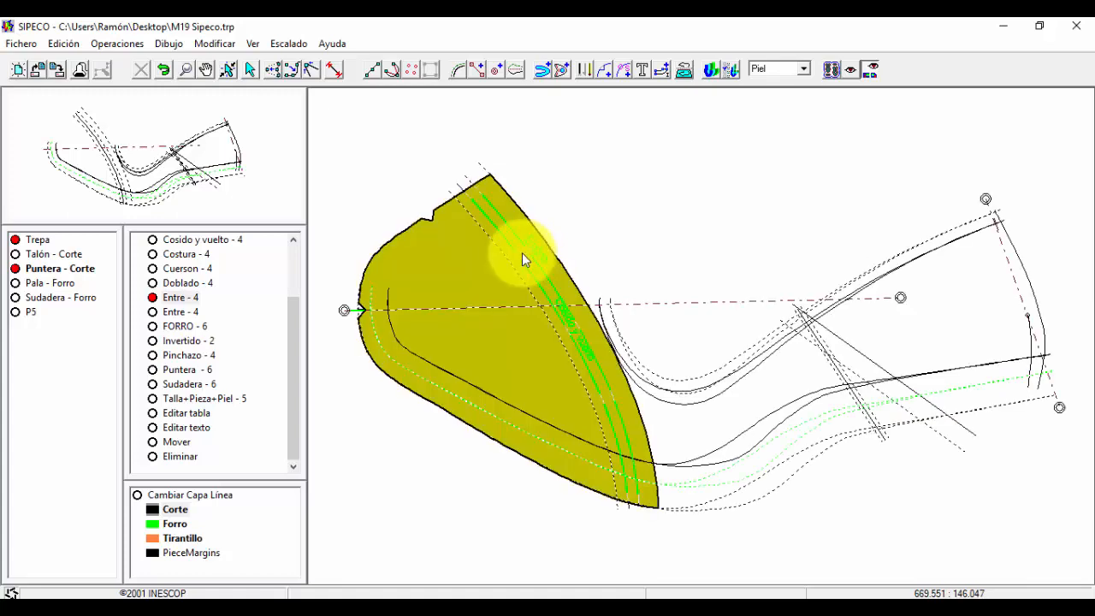
# - Place a horizontal FORRO - 6 text inside Pala - Forro and another inside Sudadera - Forro
pyautogui.click(62, 285)
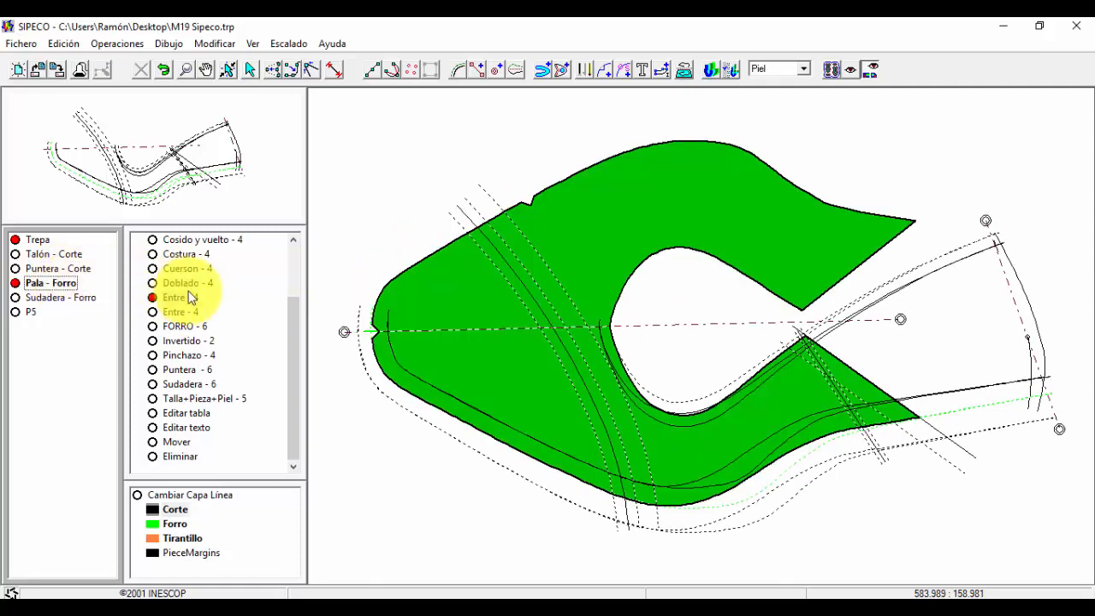
pyautogui.click(183, 326)
pyautogui.click(479, 342)
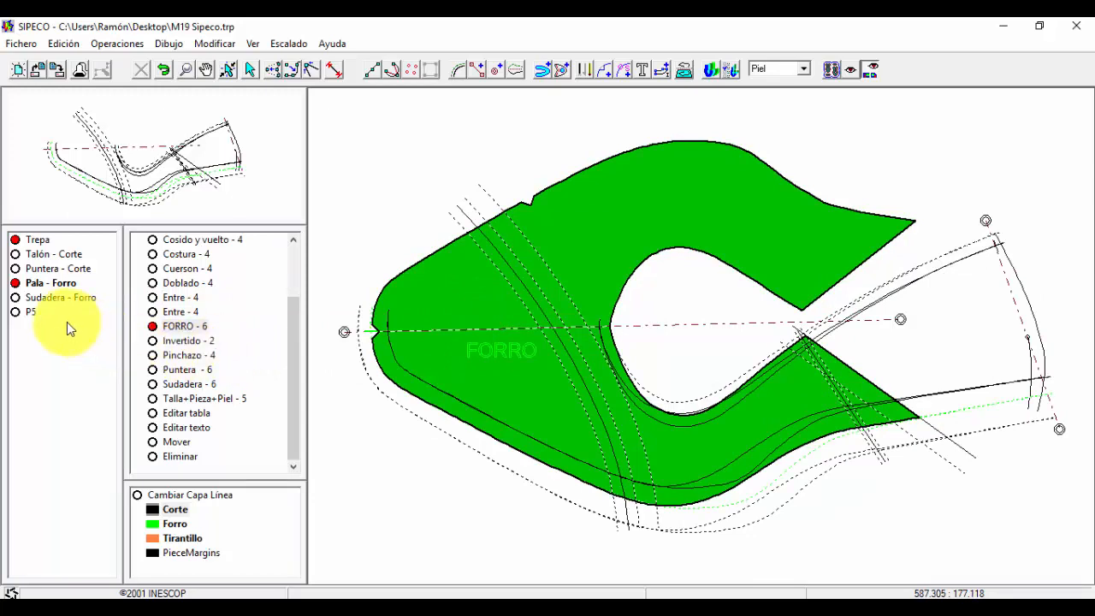
pyautogui.click(56, 298)
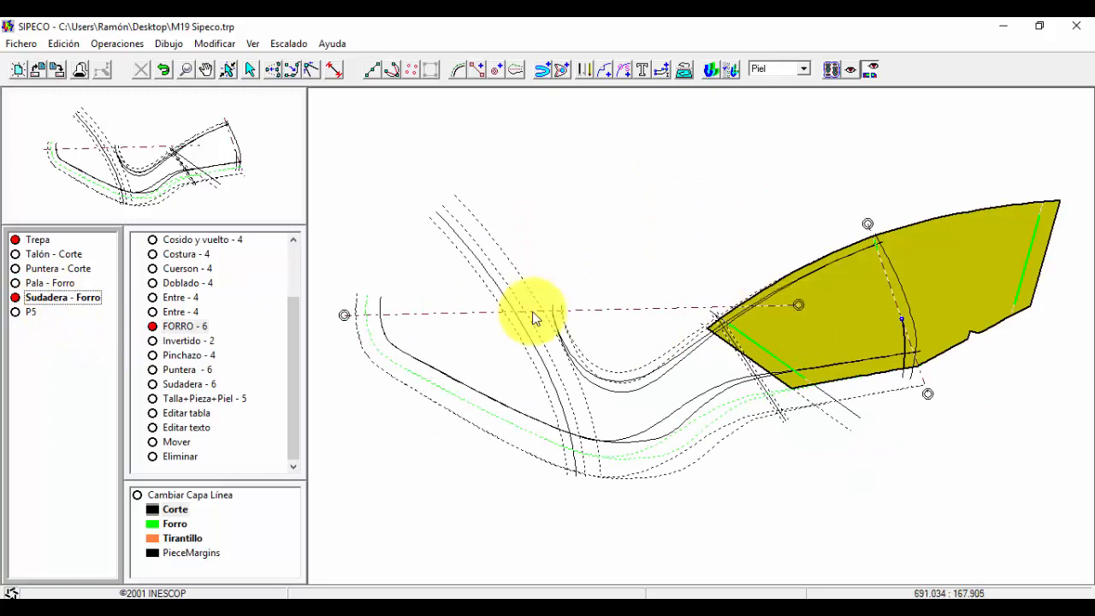
pyautogui.click(181, 326)
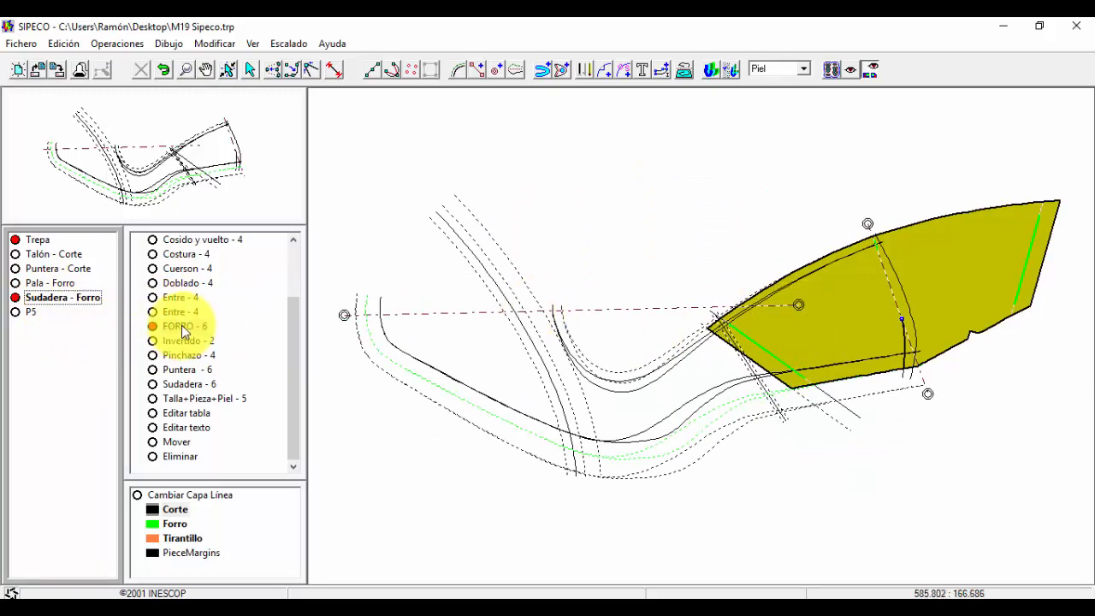
pyautogui.click(878, 297)
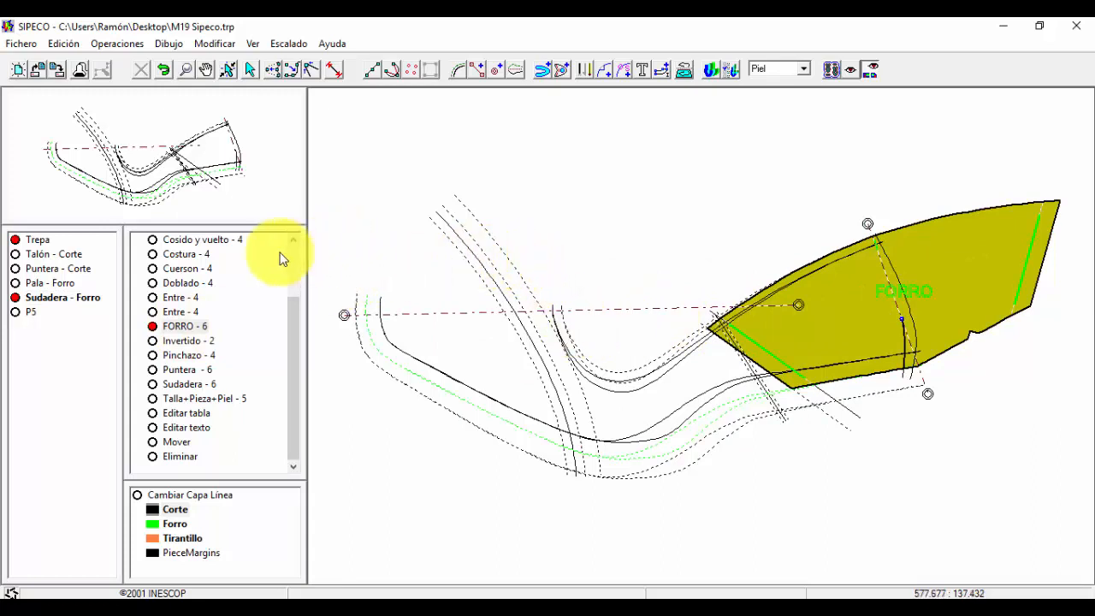
# - Show piece P5 and edit the text table to set the predefined text Invertido to 4 mm high
pyautogui.click(37, 313)
pyautogui.click(36, 314)
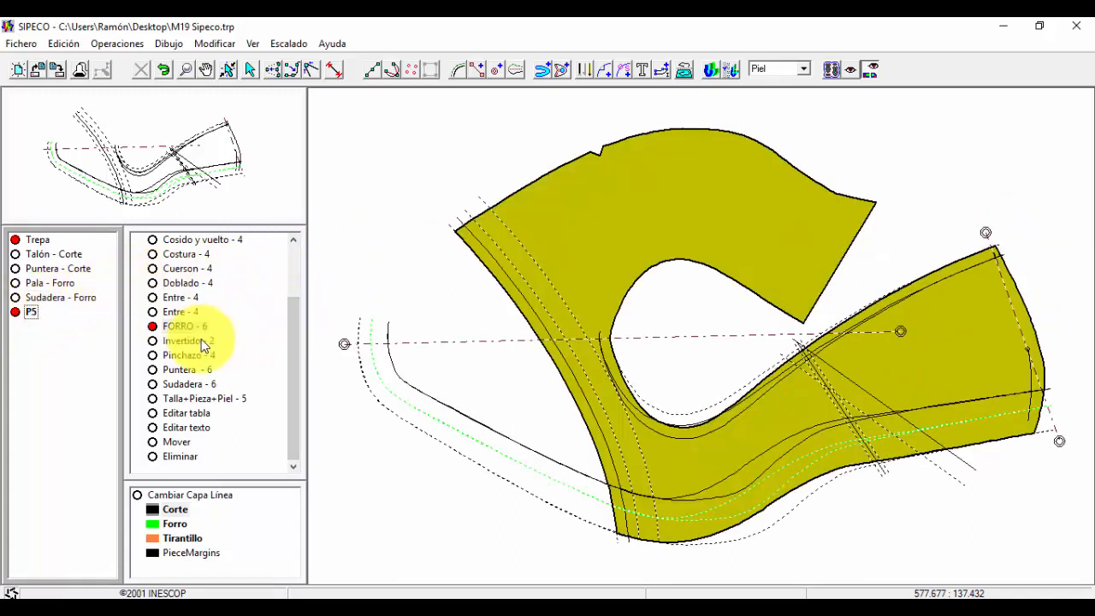
pyautogui.click(192, 417)
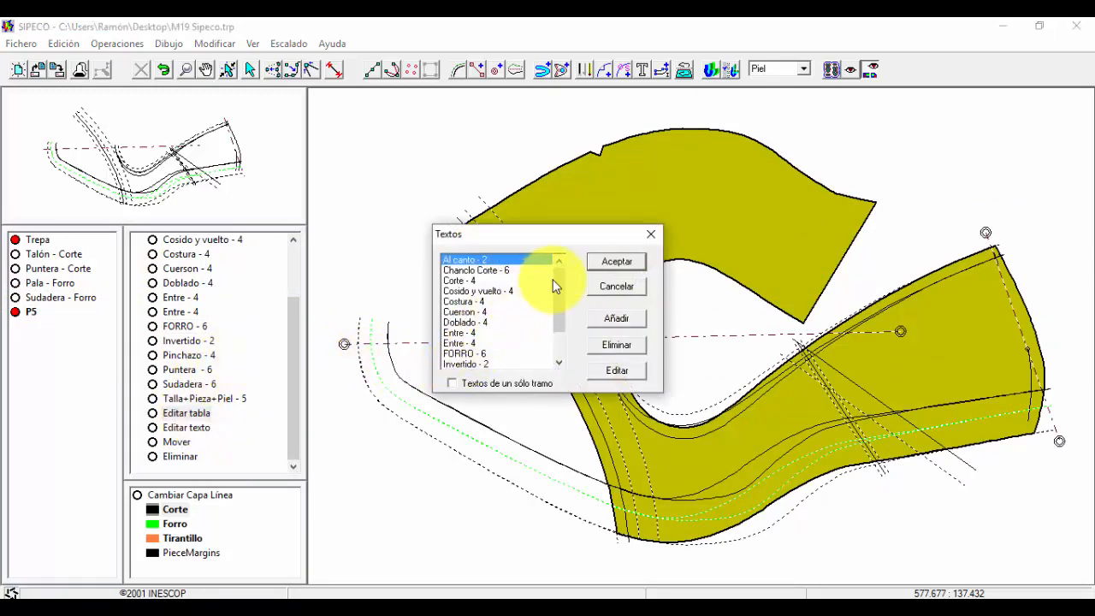
pyautogui.moveTo(554, 284); pyautogui.dragTo(556, 303)
pyautogui.click(472, 322)
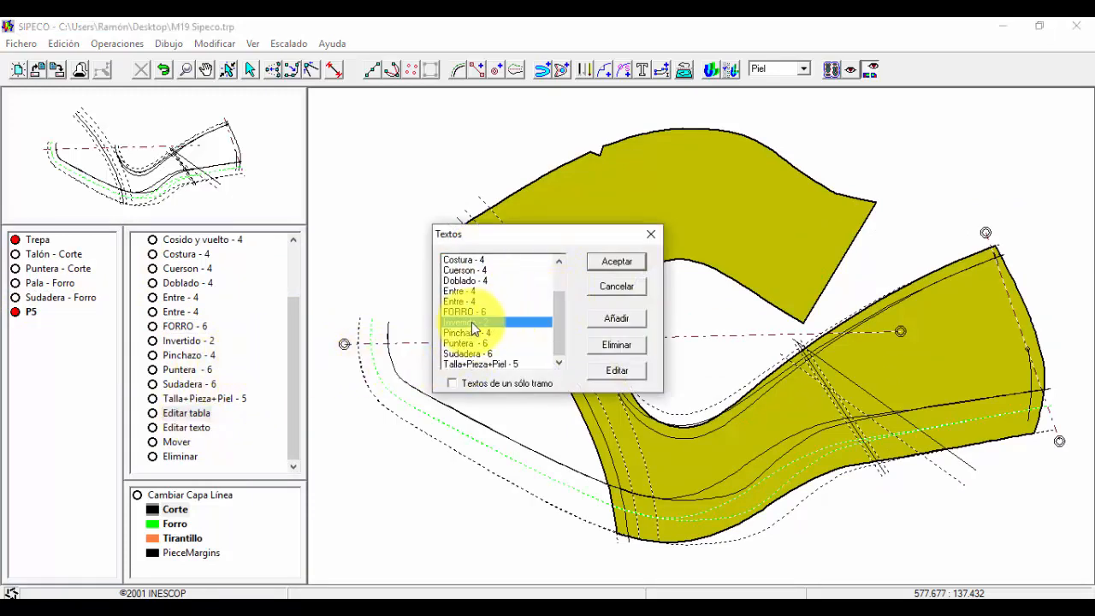
pyautogui.click(616, 369)
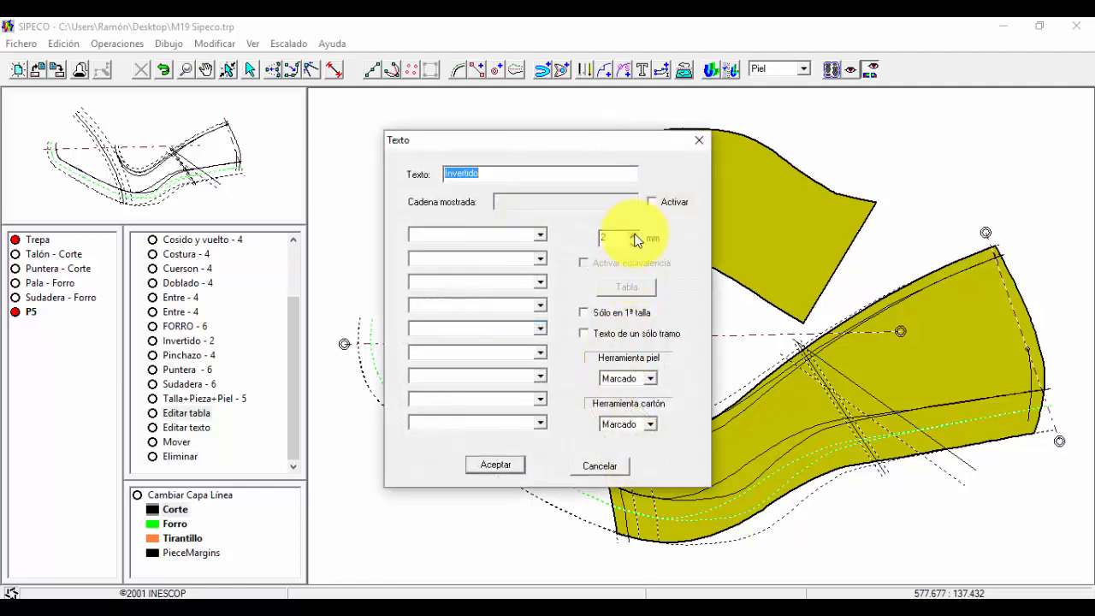
pyautogui.click(484, 461)
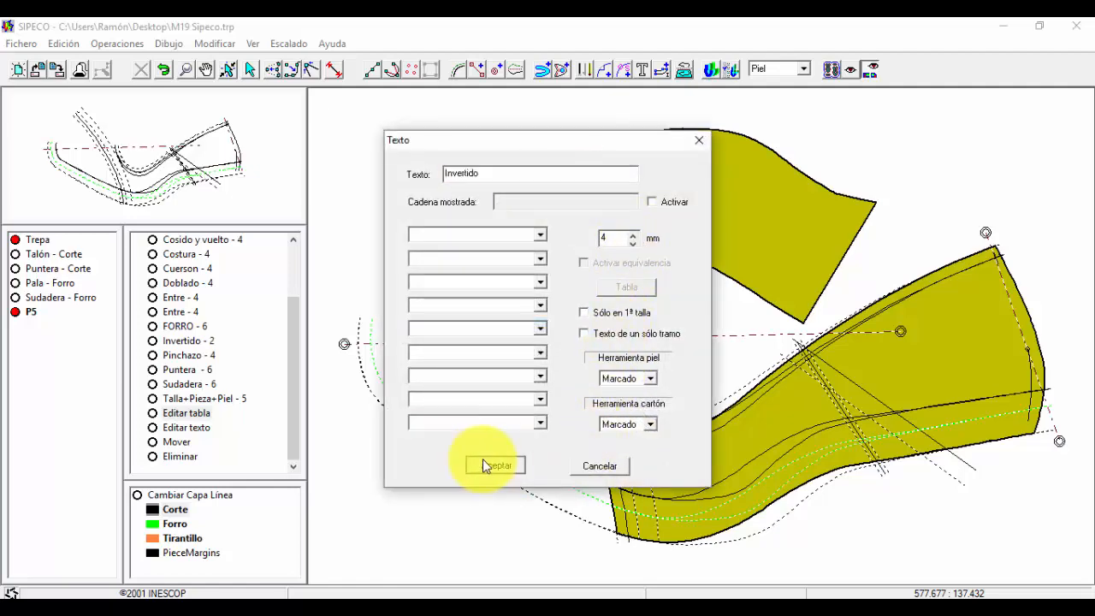
pyautogui.click(612, 262)
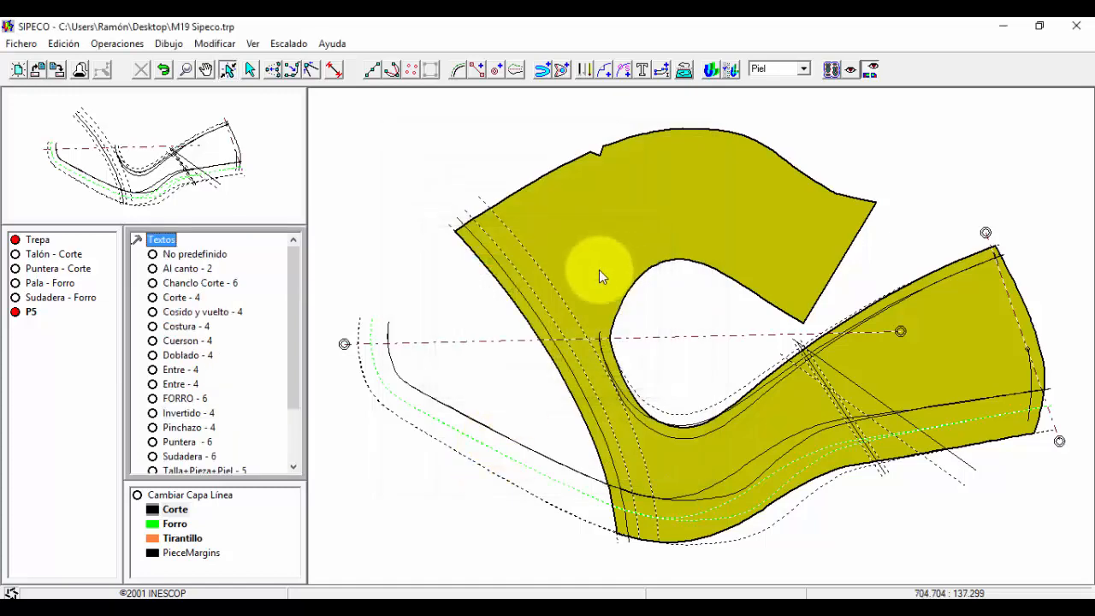
# - Place Invertido - 4 texts on P5 along the lower and upper edges of its central opening
pyautogui.click(194, 413)
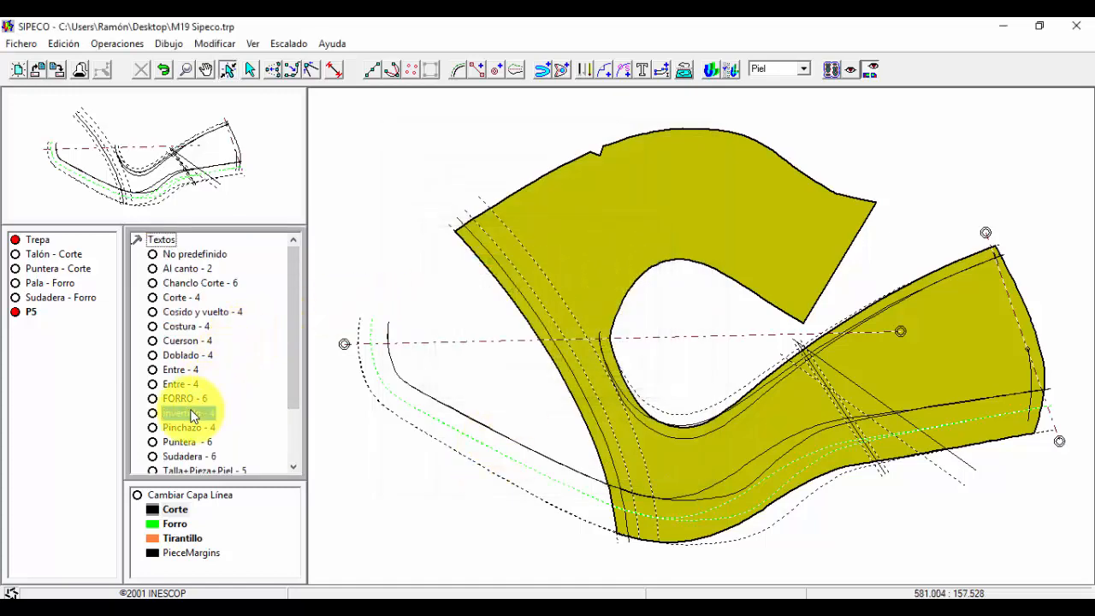
pyautogui.click(770, 392)
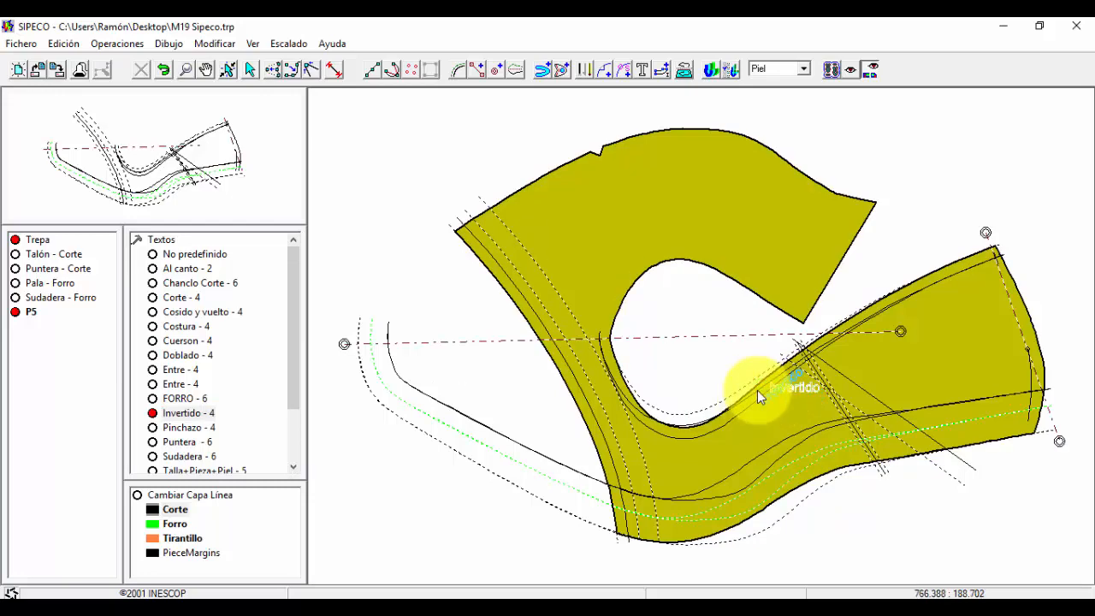
pyautogui.click(750, 389)
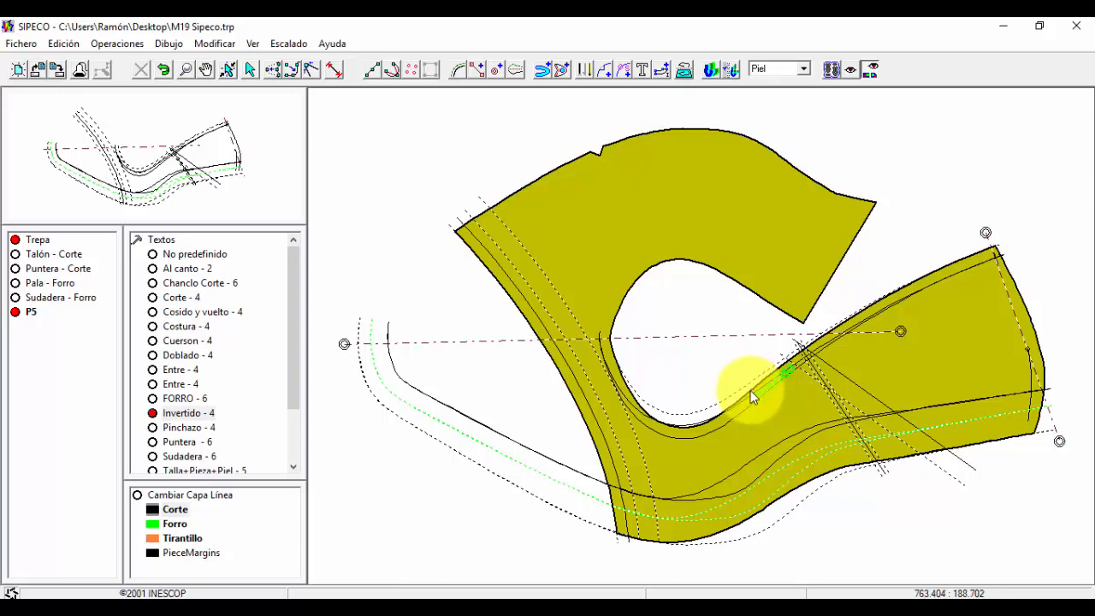
pyautogui.click(657, 250)
pyautogui.click(649, 256)
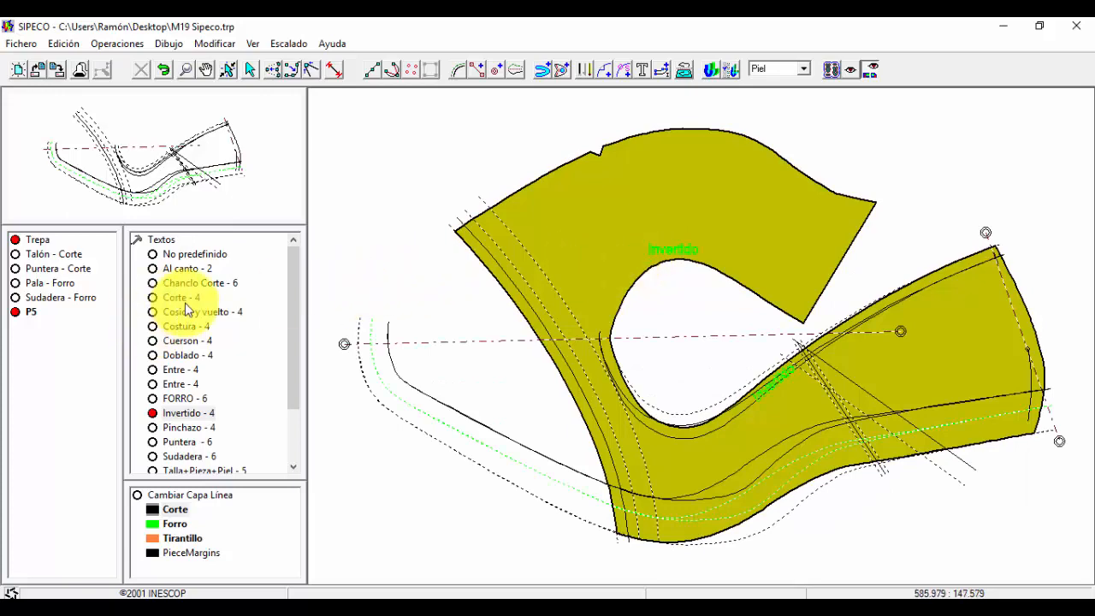
# - Place a Costura - 4 text along the short slanted end edge of P5's upper arm
pyautogui.click(184, 326)
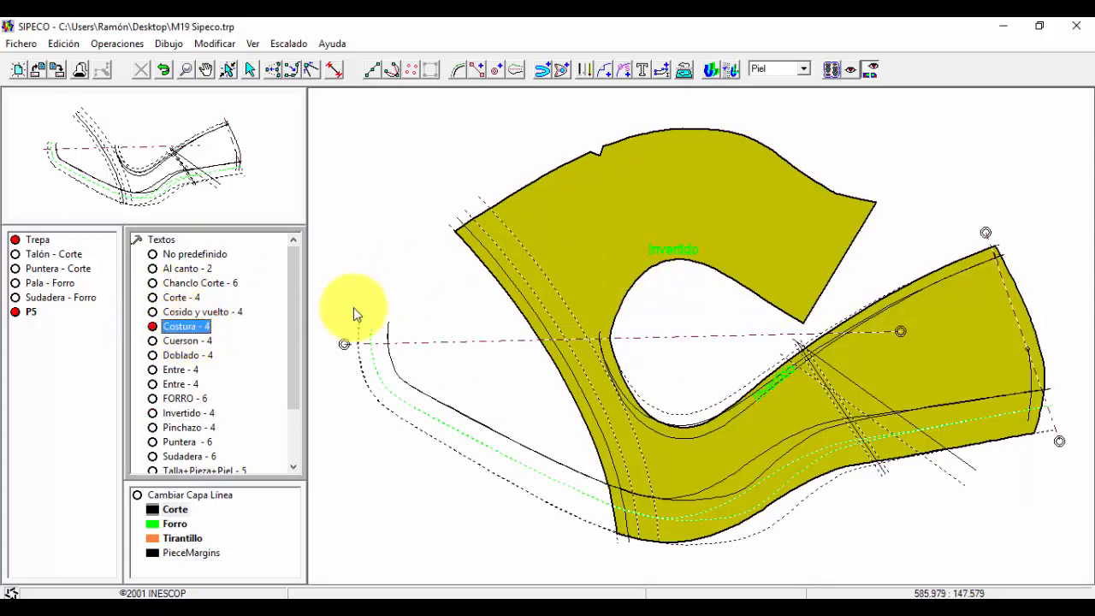
pyautogui.click(807, 241)
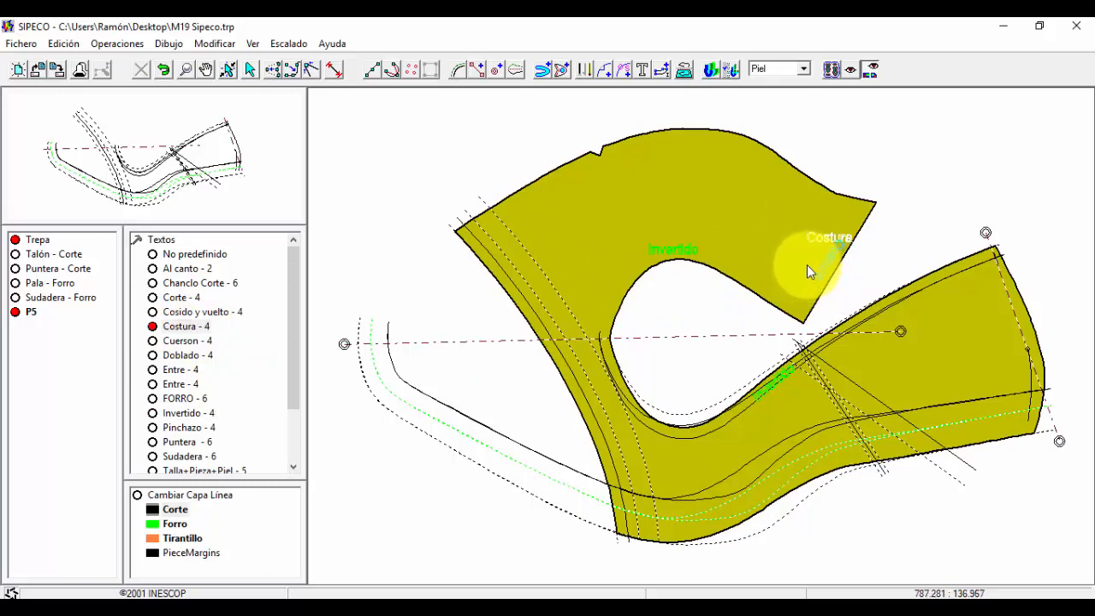
pyautogui.click(808, 268)
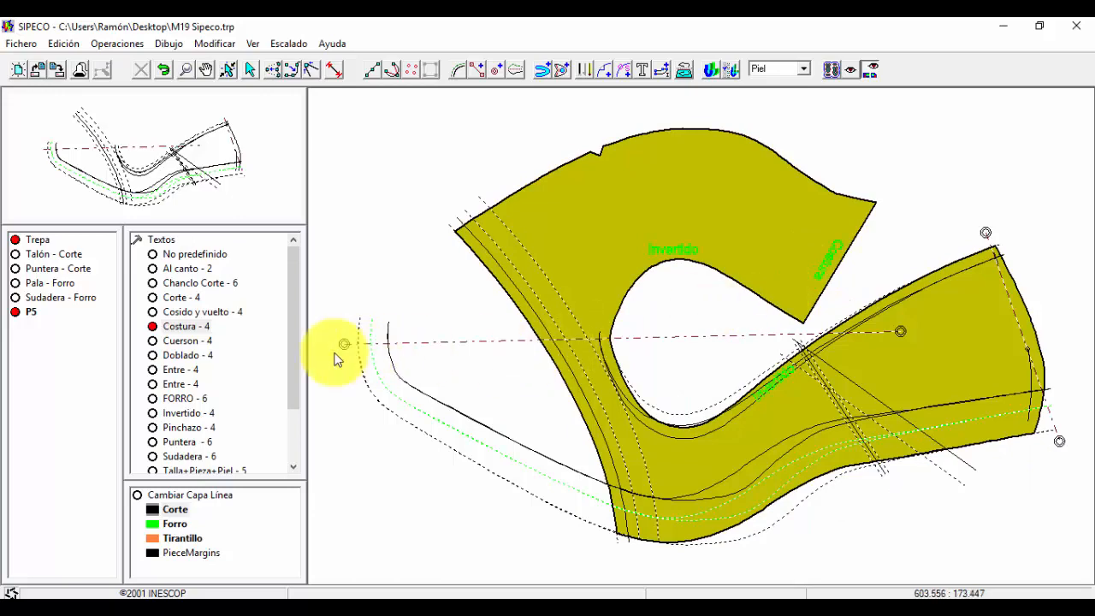
# - Place a Cosido y vuelto - 4 text along P5's long curved front edge, near the horizontal axis line
pyautogui.click(203, 313)
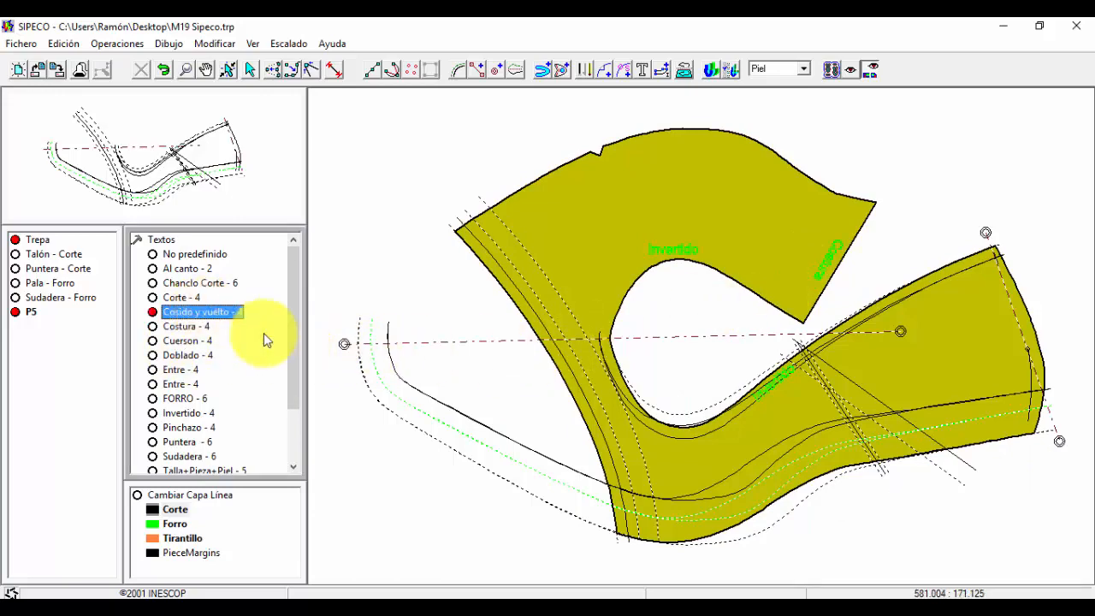
pyautogui.click(562, 350)
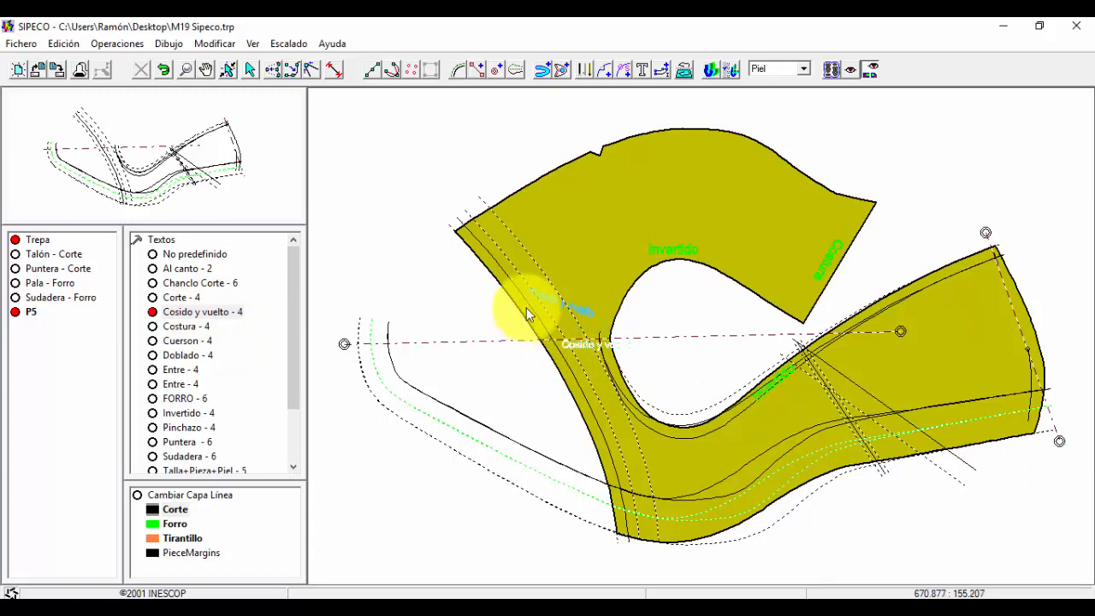
pyautogui.click(546, 385)
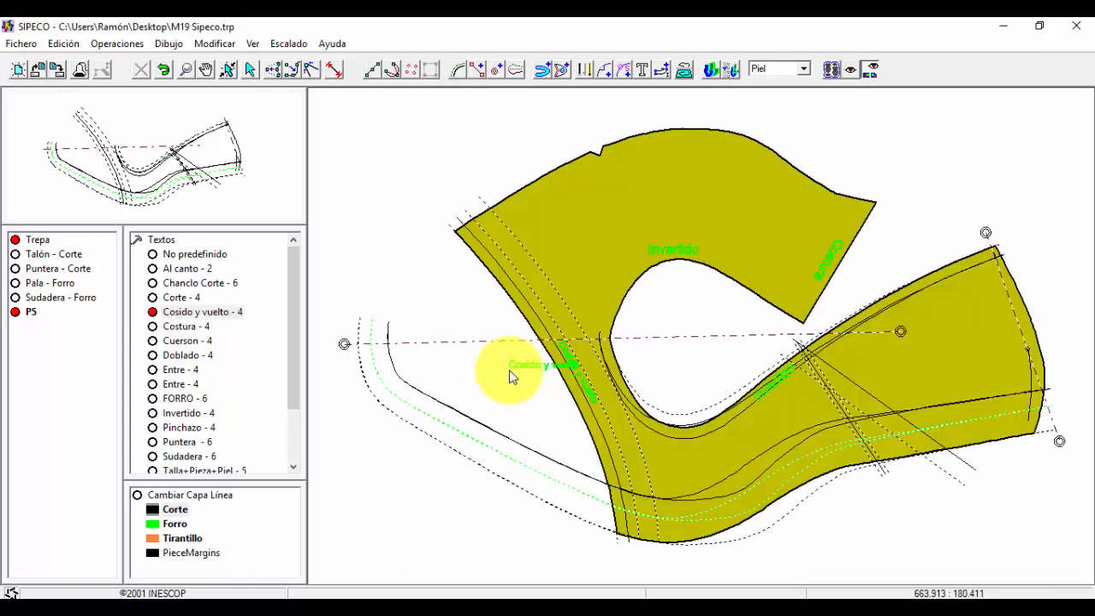
pyautogui.rightClick(438, 368)
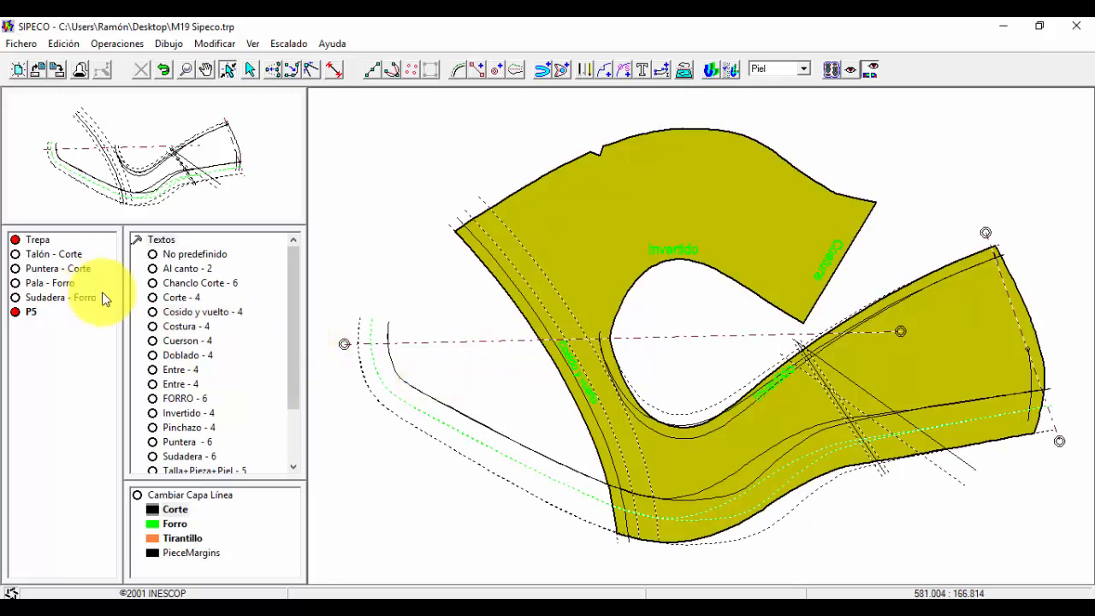
# - In the piece configuration, assign the name Talón and material Corte to piece 5, and set the Sudadera piece's quality to 2
pyautogui.click(138, 241)
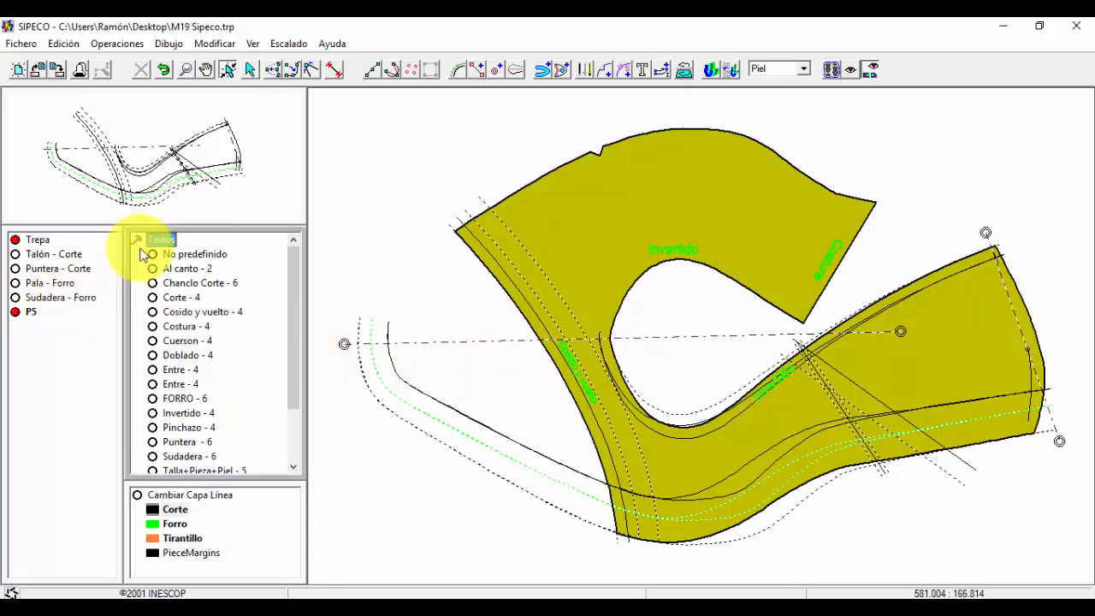
pyautogui.click(175, 299)
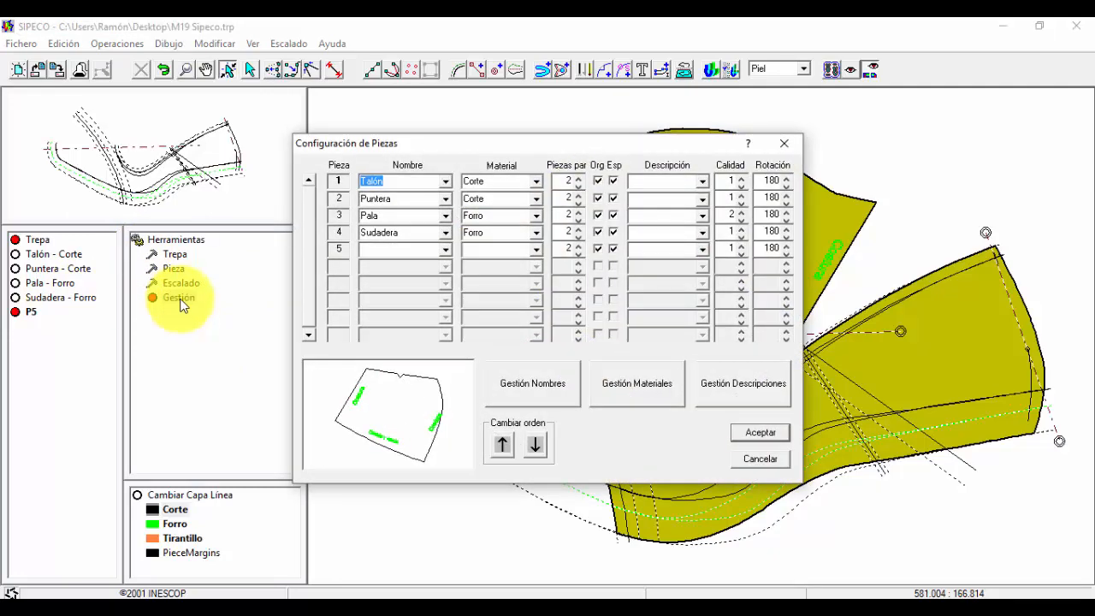
pyautogui.click(410, 251)
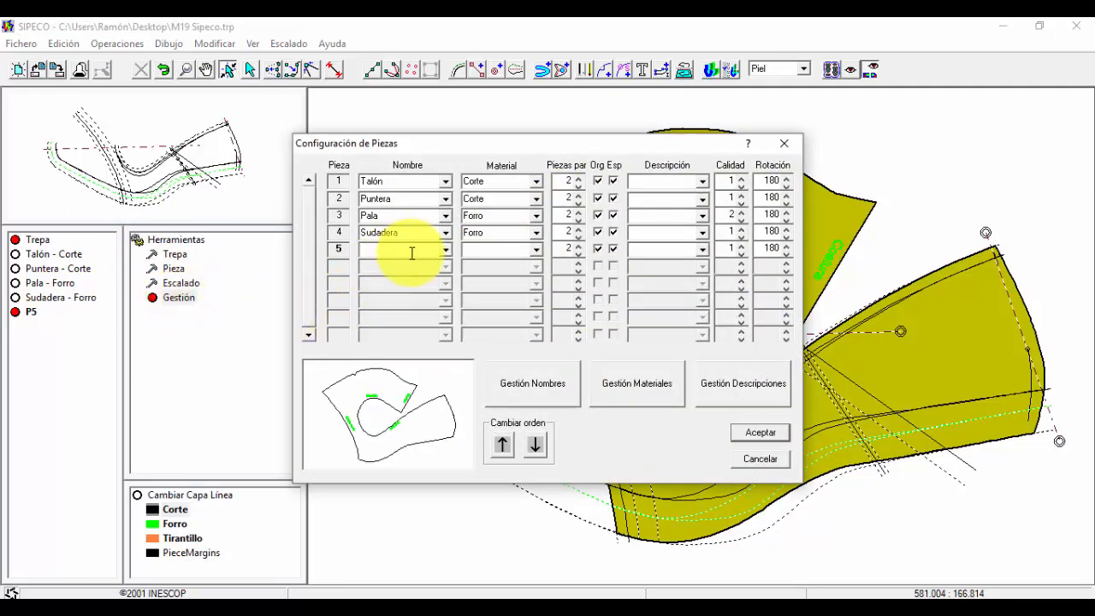
pyautogui.click(445, 250)
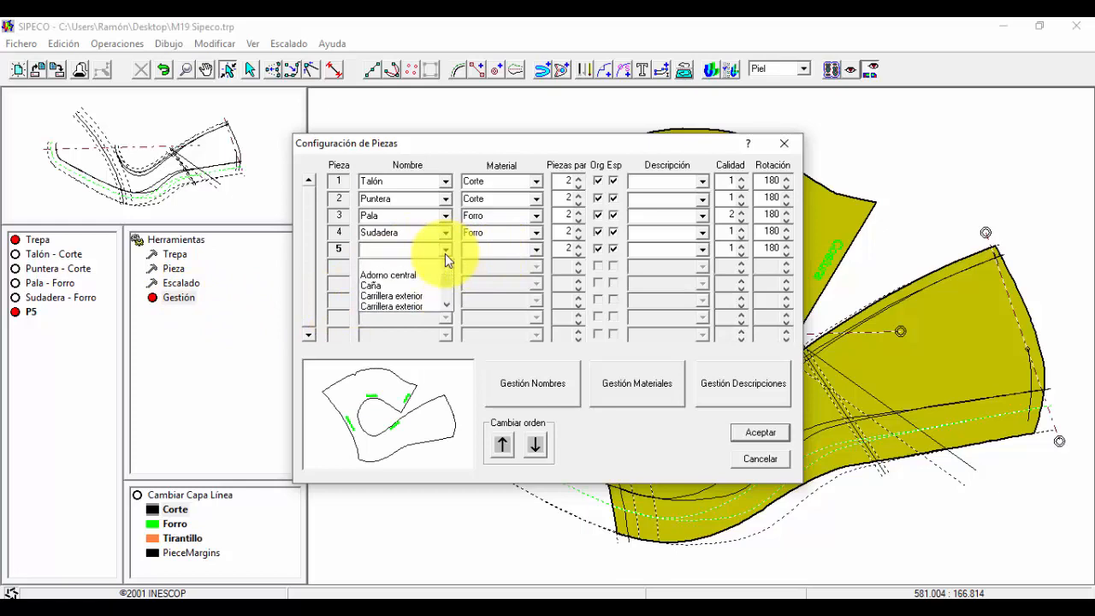
pyautogui.scroll(-5, 402, 278)
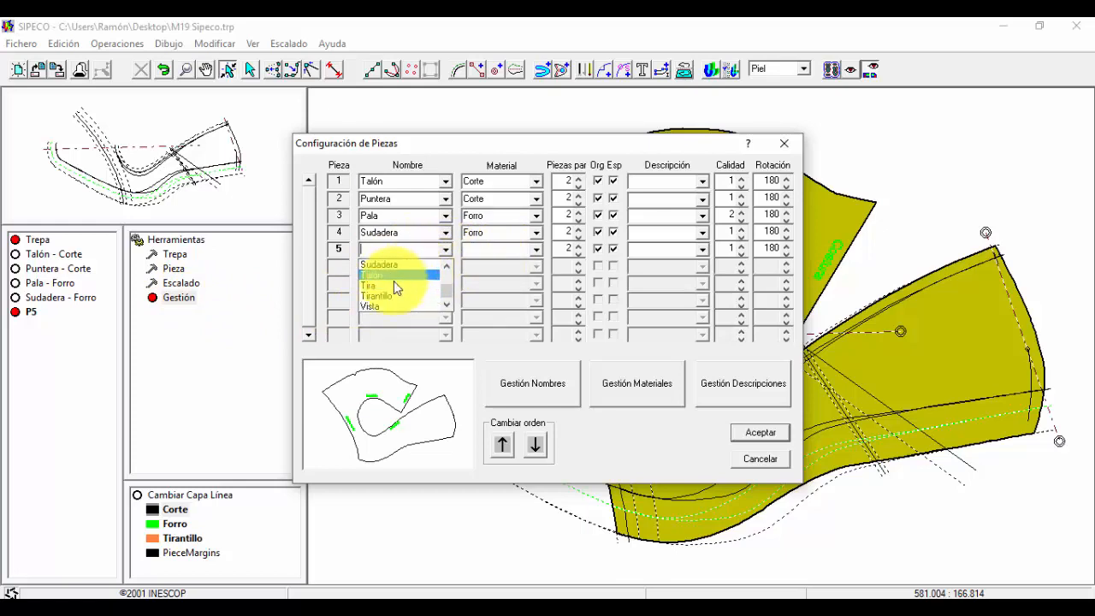
pyautogui.click(395, 275)
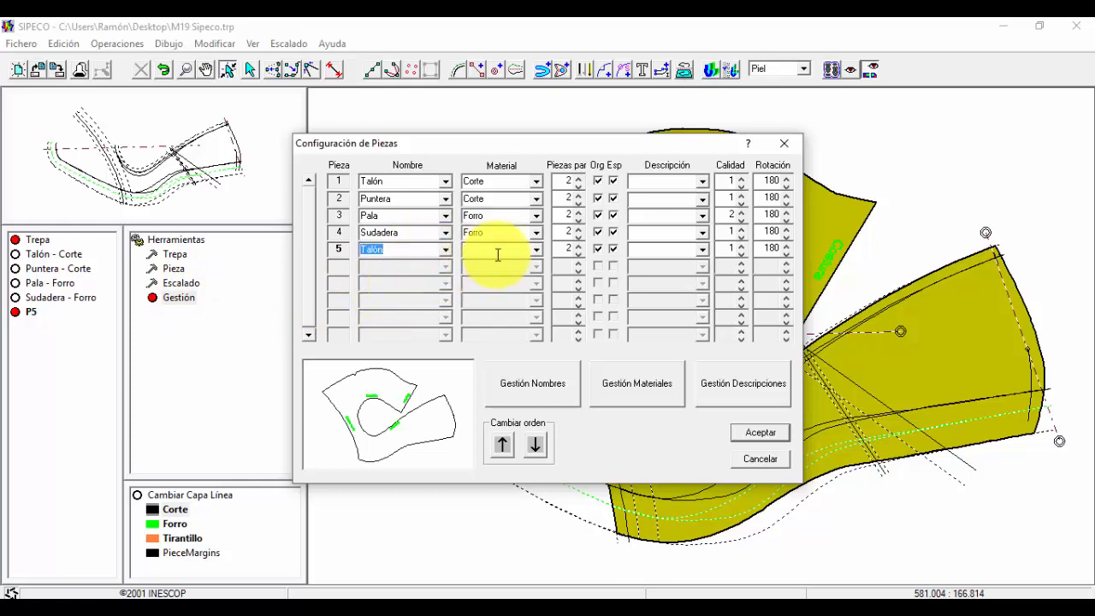
pyautogui.click(535, 253)
pyautogui.click(506, 276)
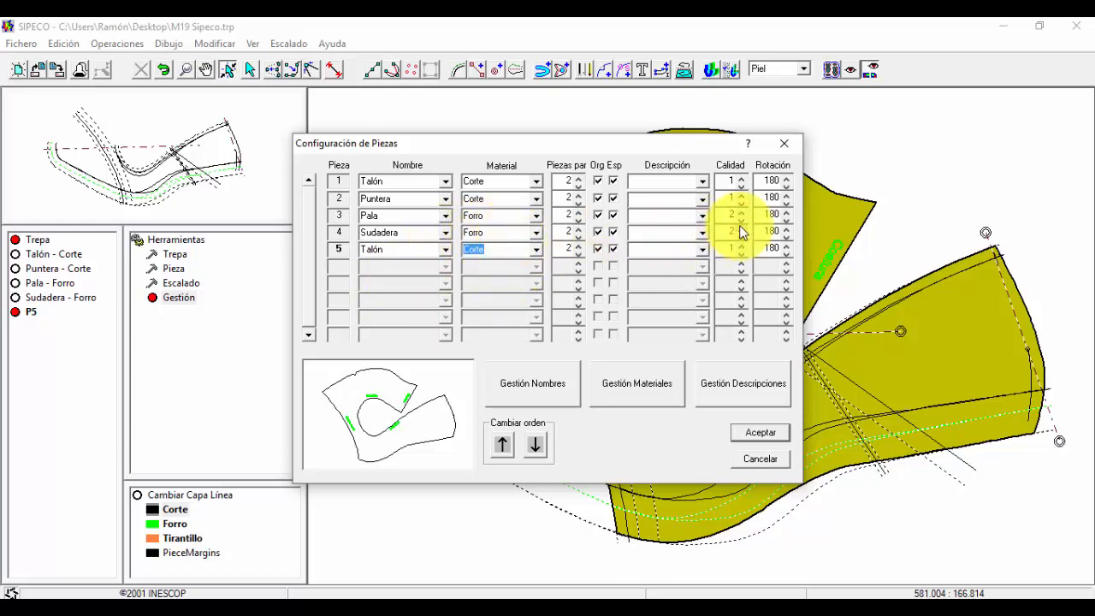
pyautogui.click(752, 432)
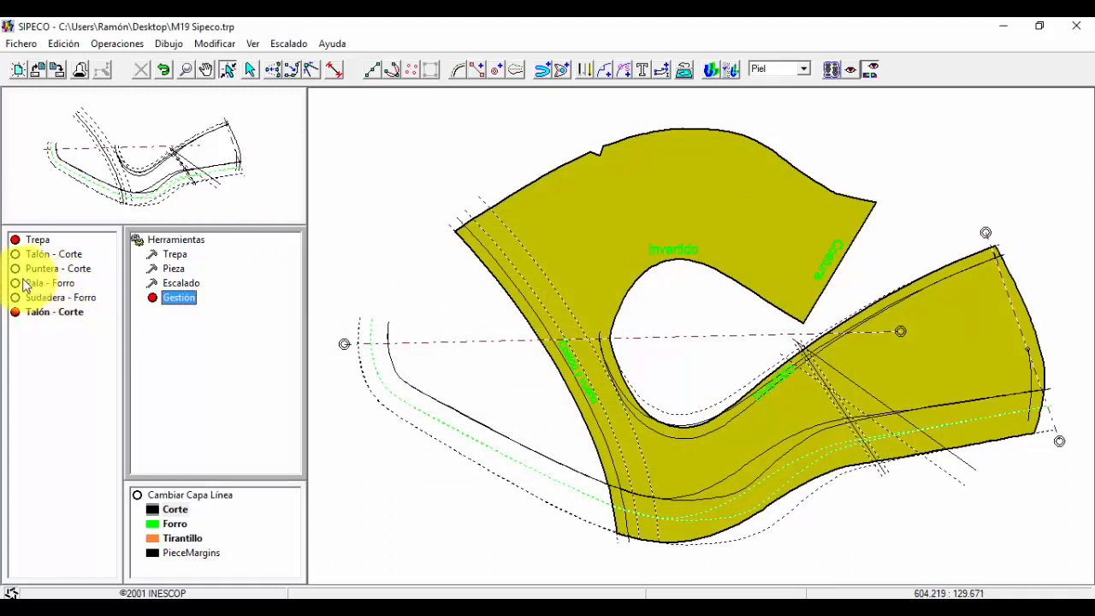
# - Show both Talón - Corte pieces together with Puntera - Corte, Pala - Forro and Sudadera - Forro to examine the complete set
pyautogui.click(38, 254)
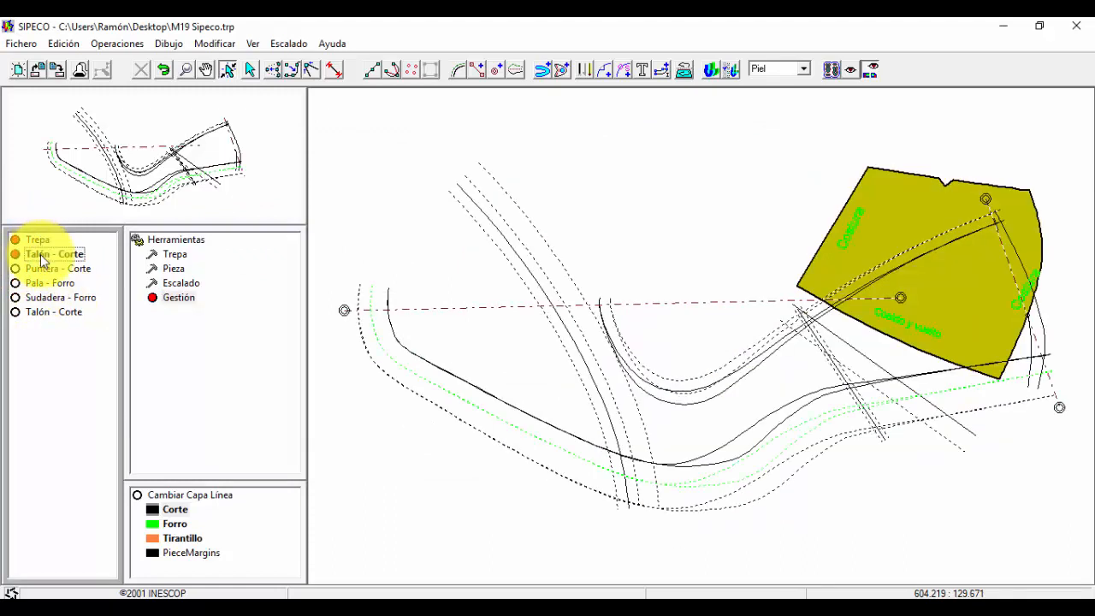
pyautogui.click(37, 312)
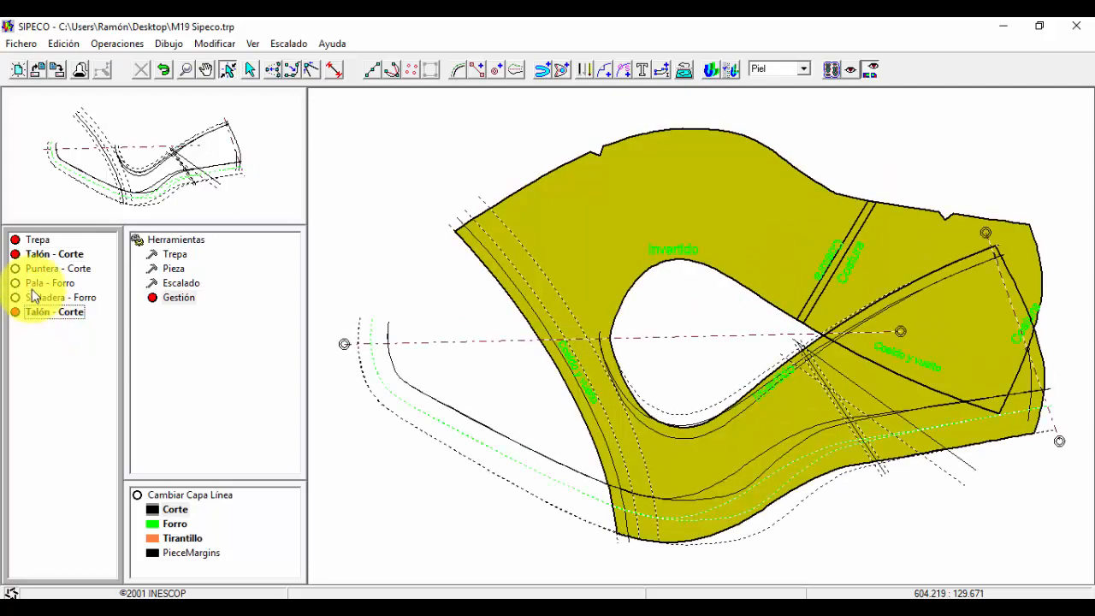
pyautogui.click(49, 271)
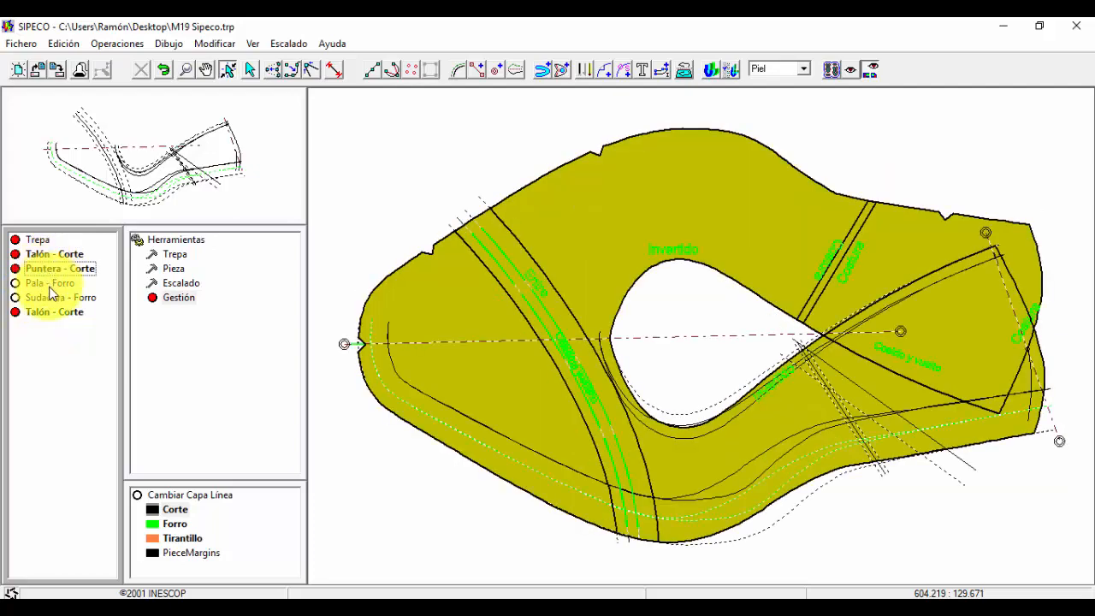
pyautogui.click(49, 286)
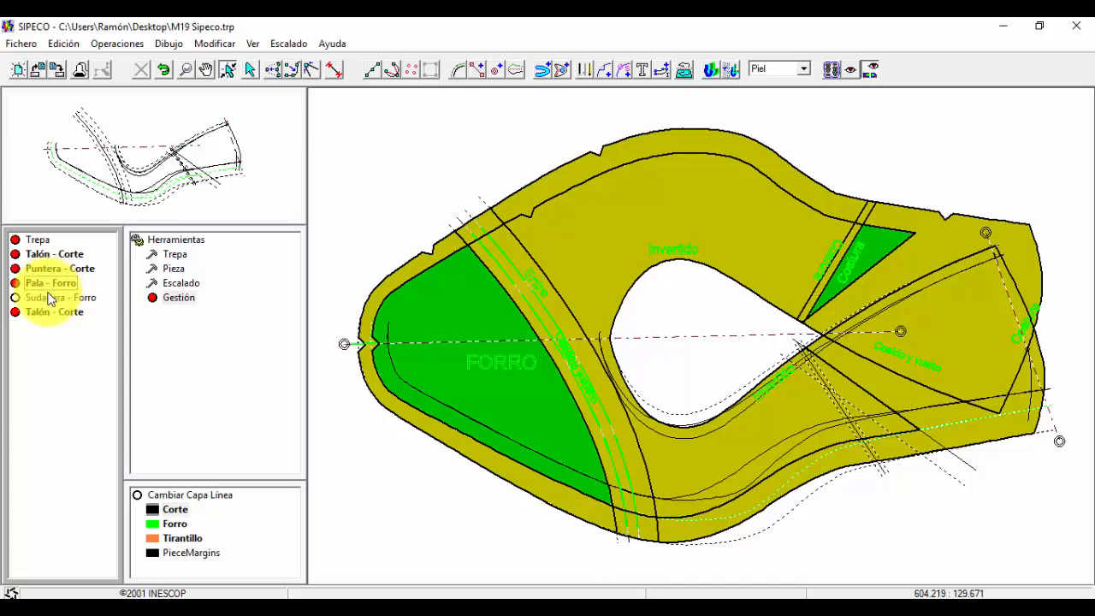
pyautogui.click(49, 299)
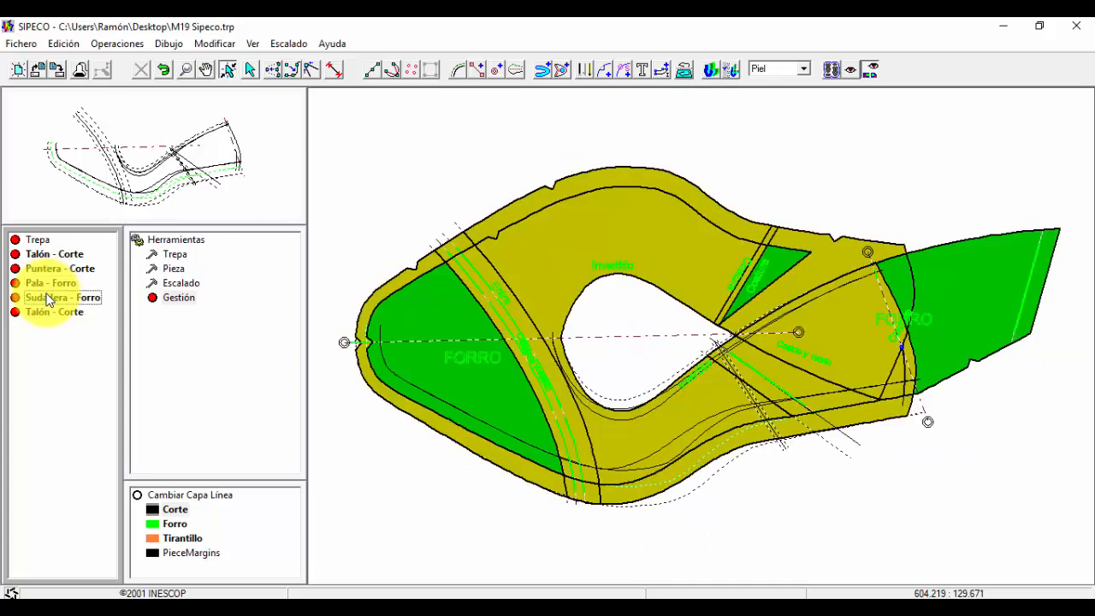